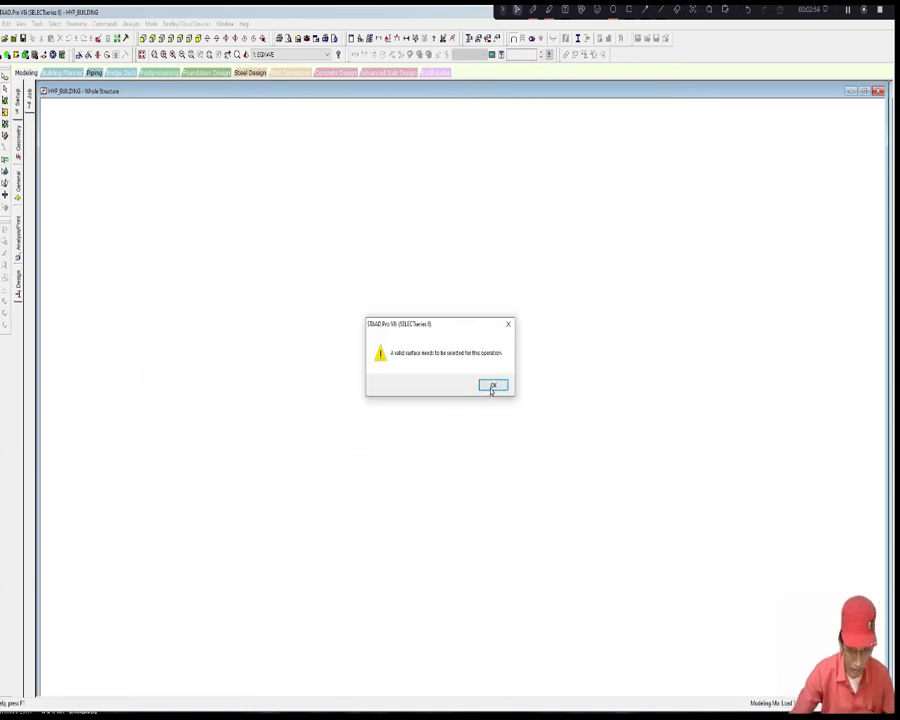
Step: Edit the default linear grid to lie in the X-Z plane with 12 construction lines in both X and Z
left_click(492, 385)
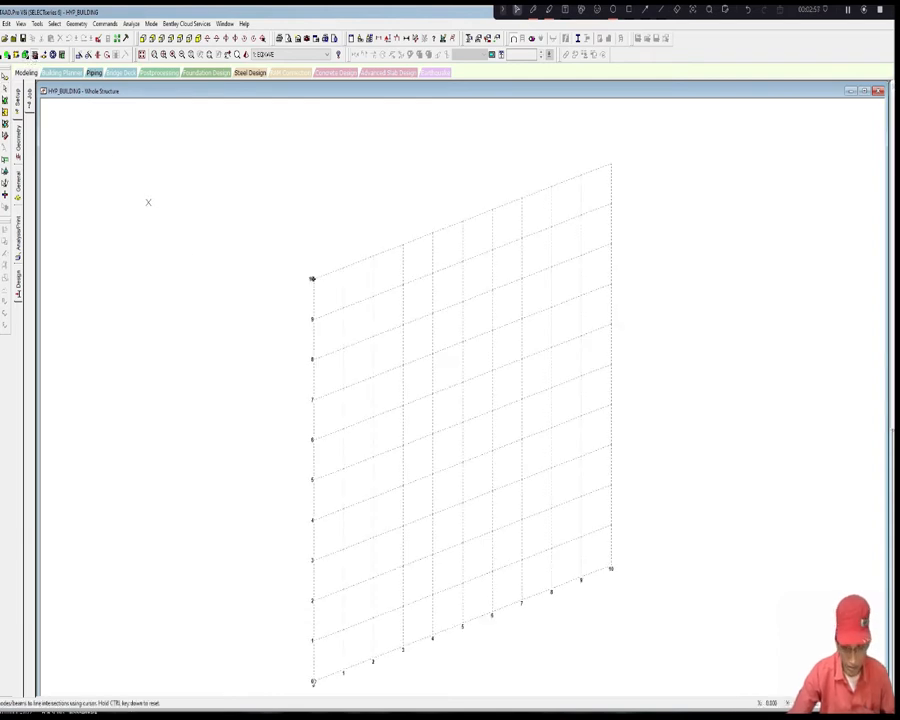
left_click_drag(874, 120, 816, 108)
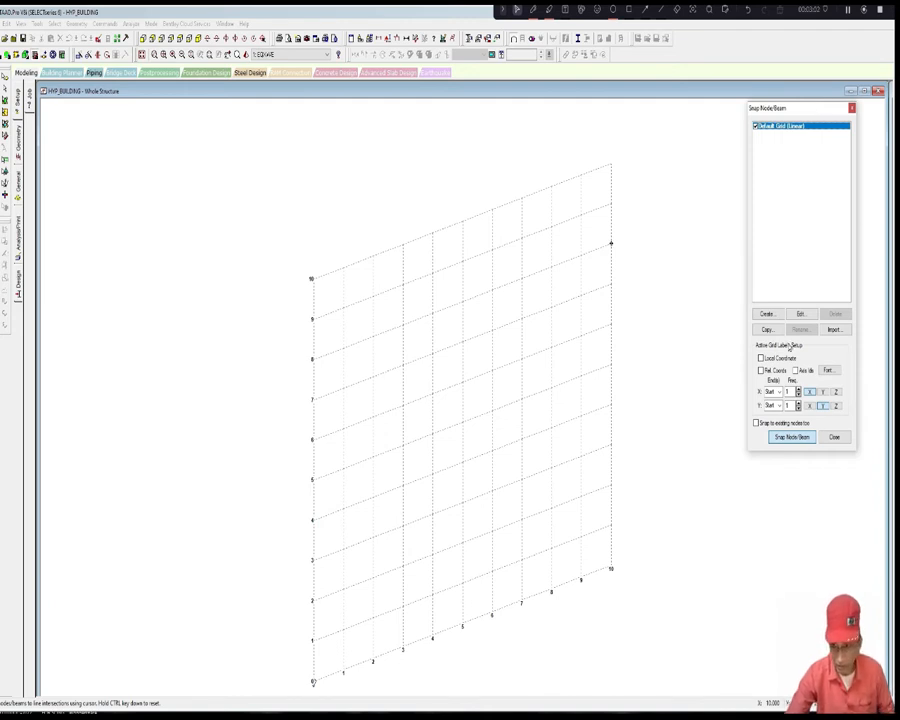
left_click(800, 314)
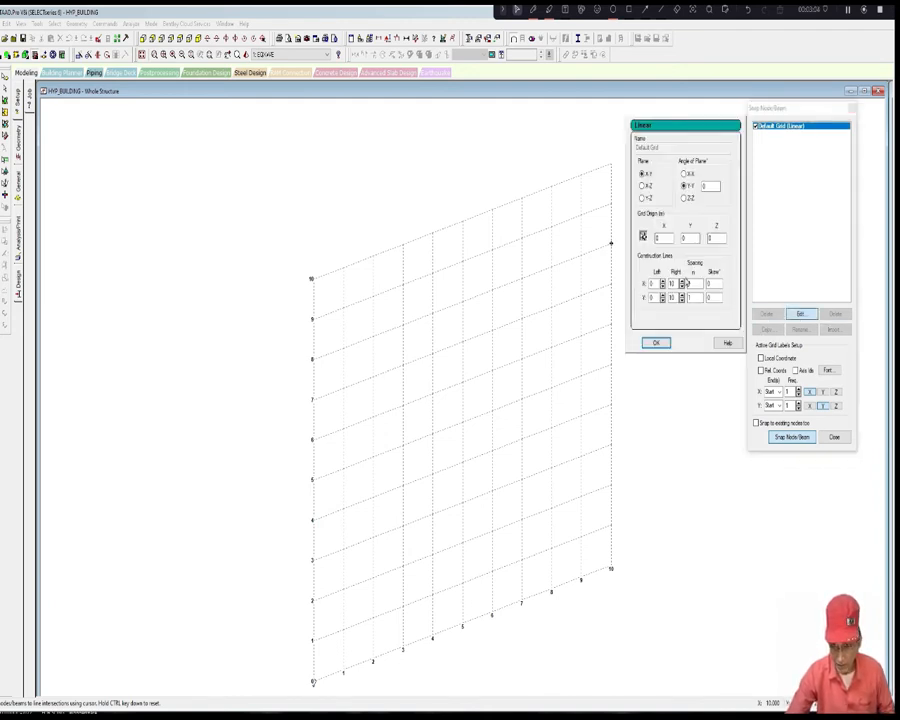
left_click(642, 186)
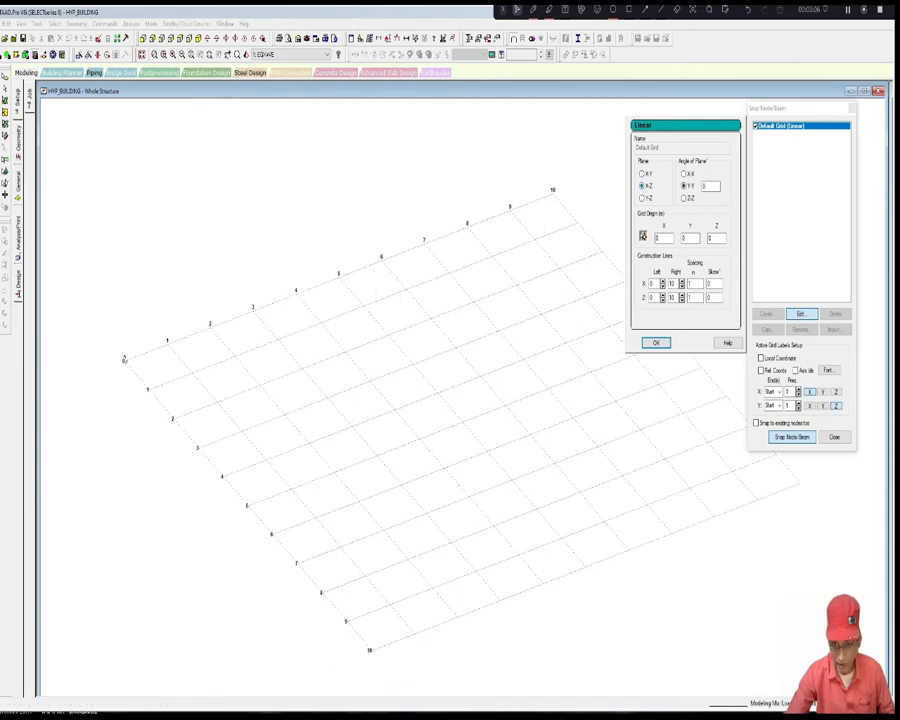
left_click(694, 284)
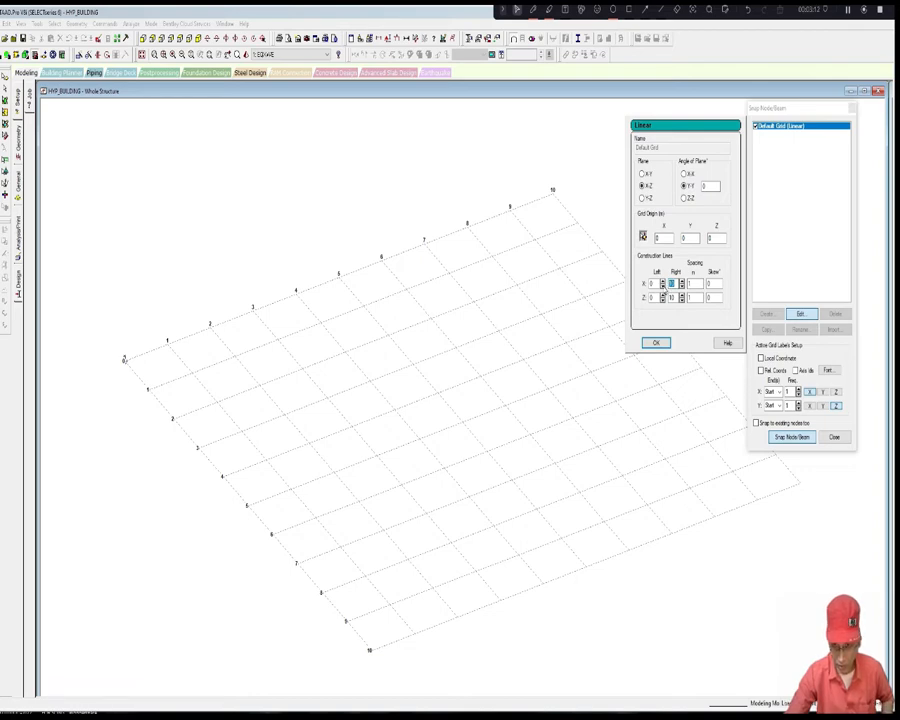
type("1212")
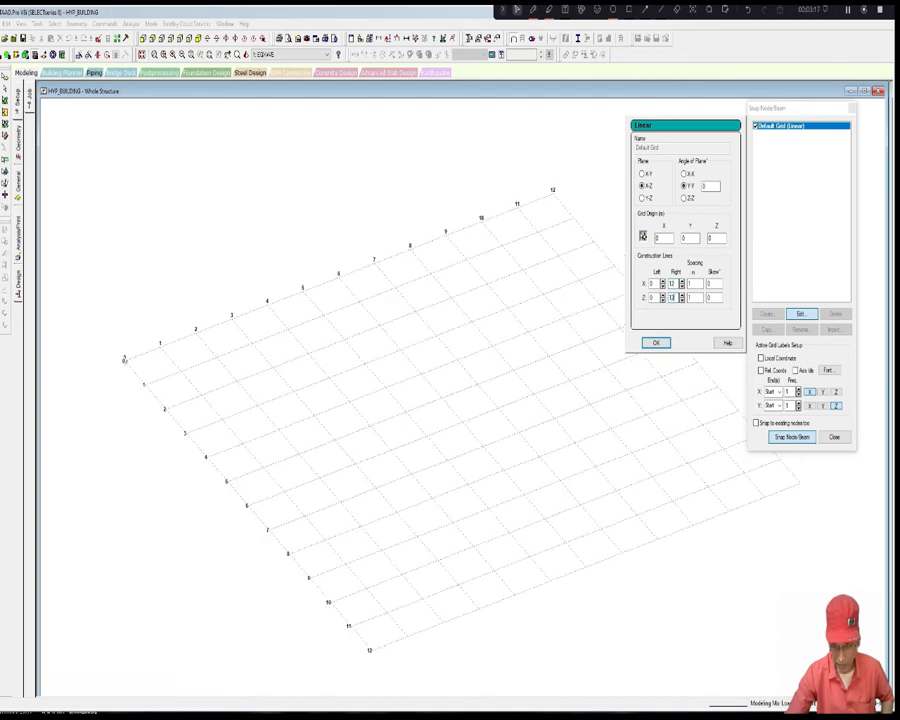
left_click(656, 342)
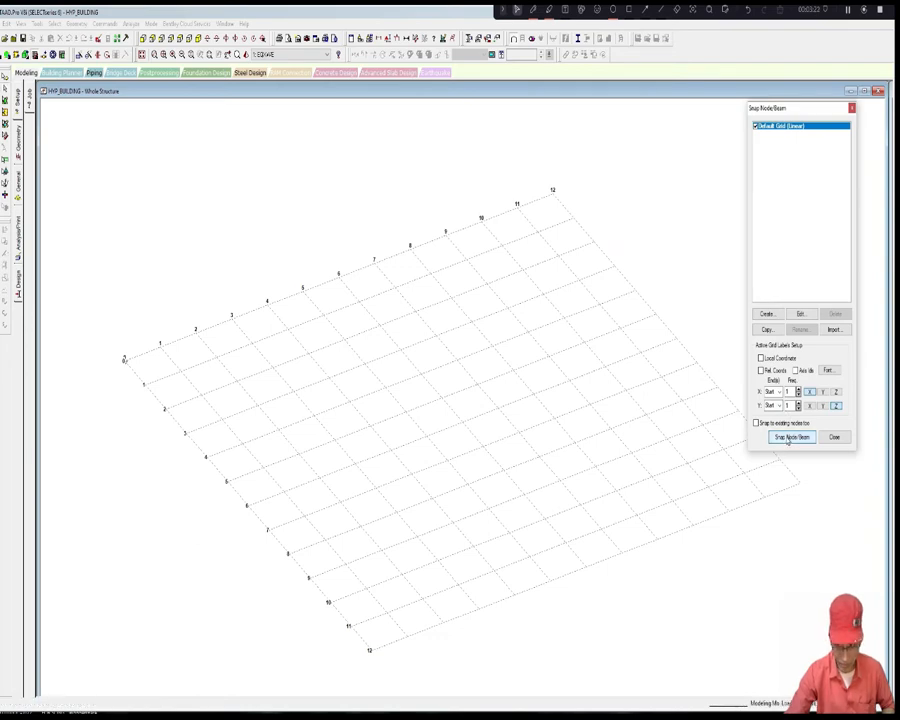
Step: Draw two 12 m beams from the grid origin, one along the Z edge and one along the X edge, and leave the snap grid
left_click(781, 437)
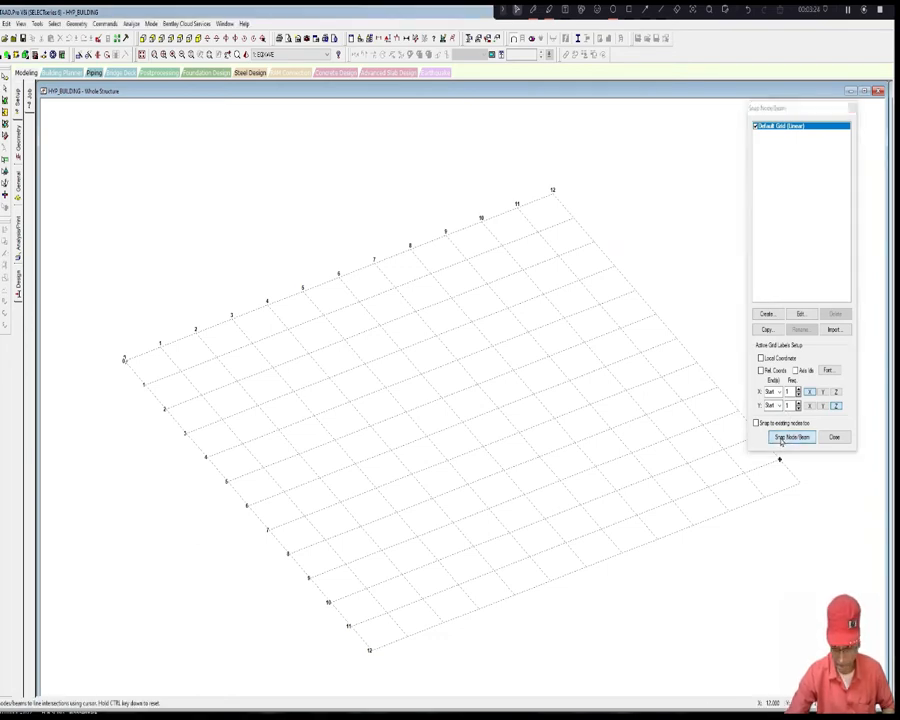
left_click(124, 360)
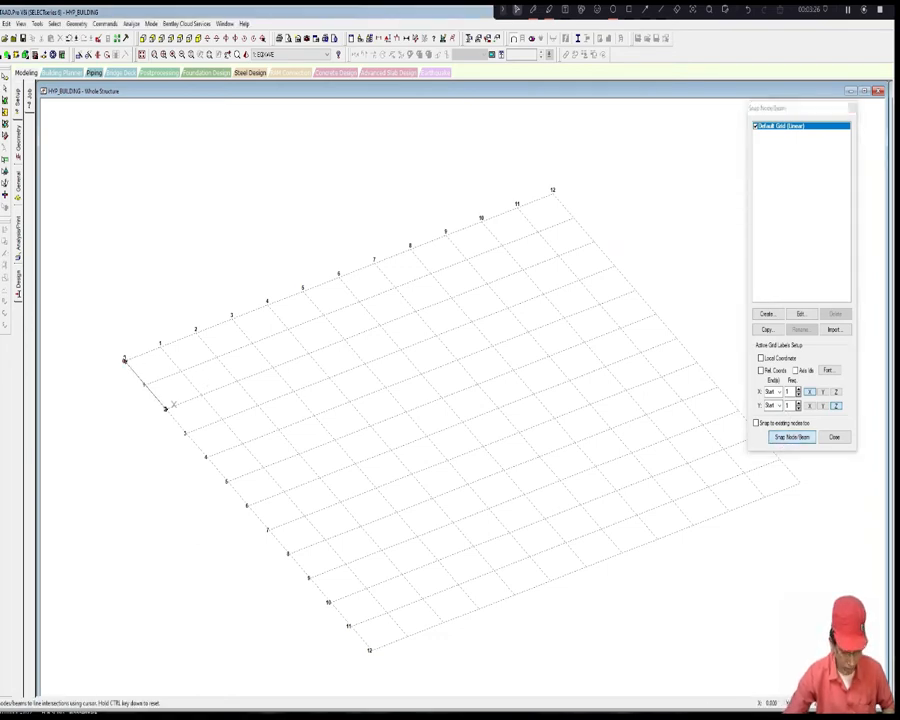
left_click(370, 650)
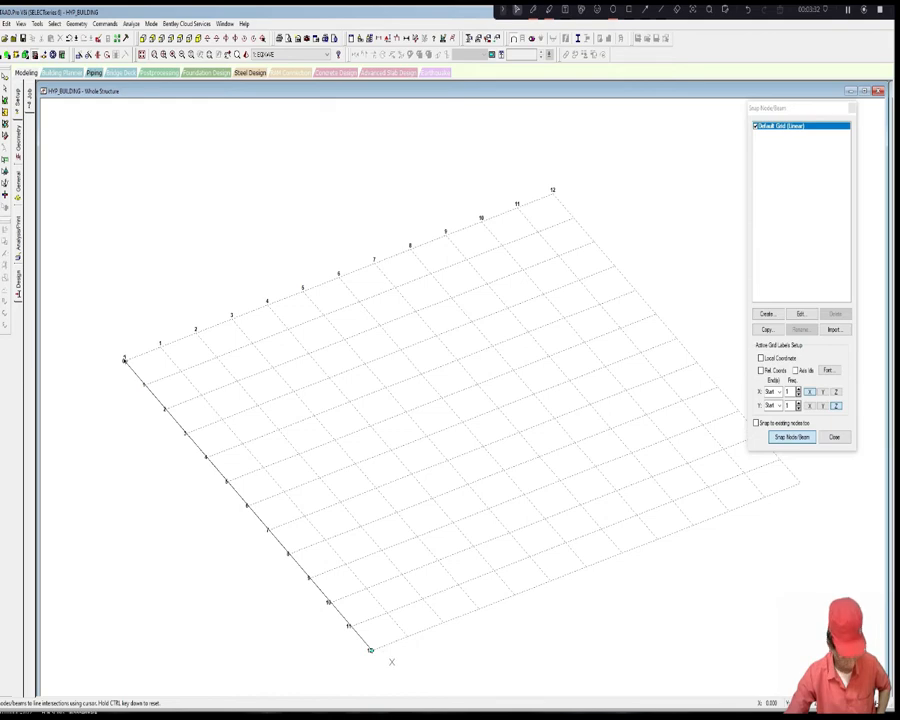
left_click(124, 360)
left_click(196, 331)
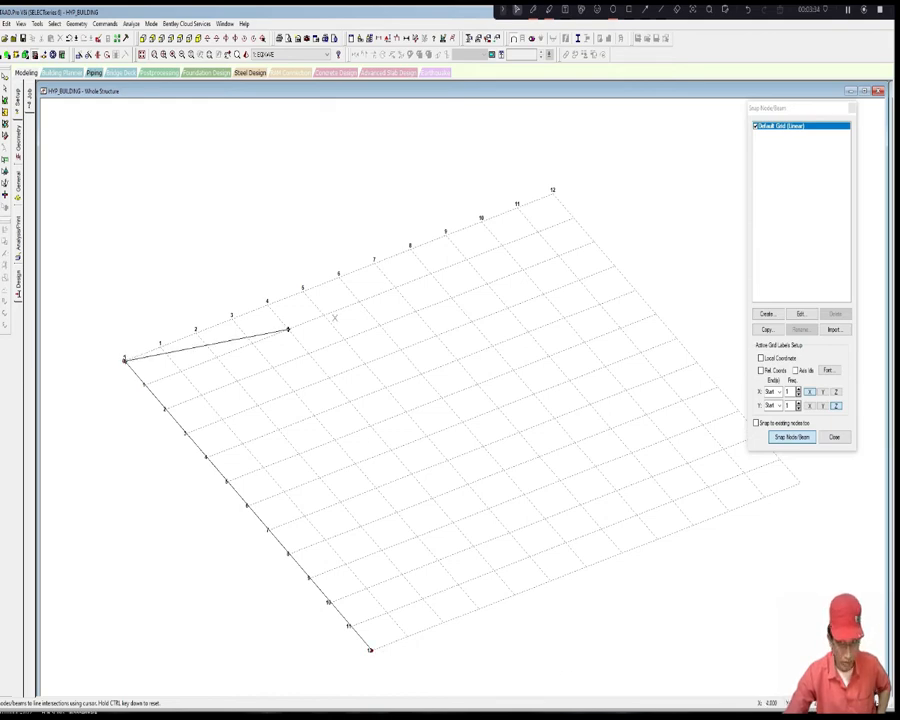
left_click(552, 191)
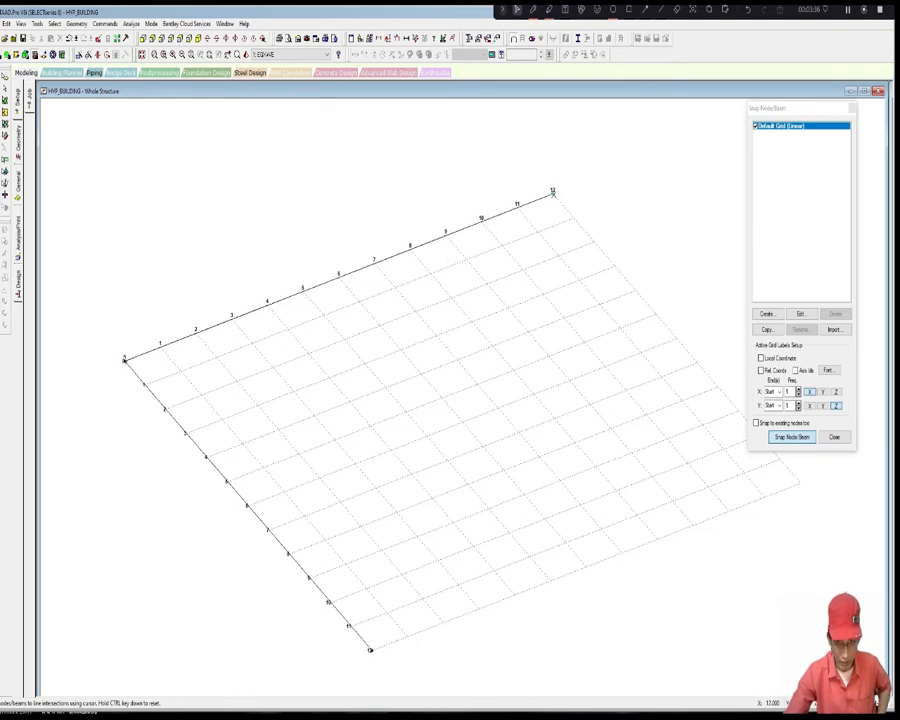
left_click(596, 238)
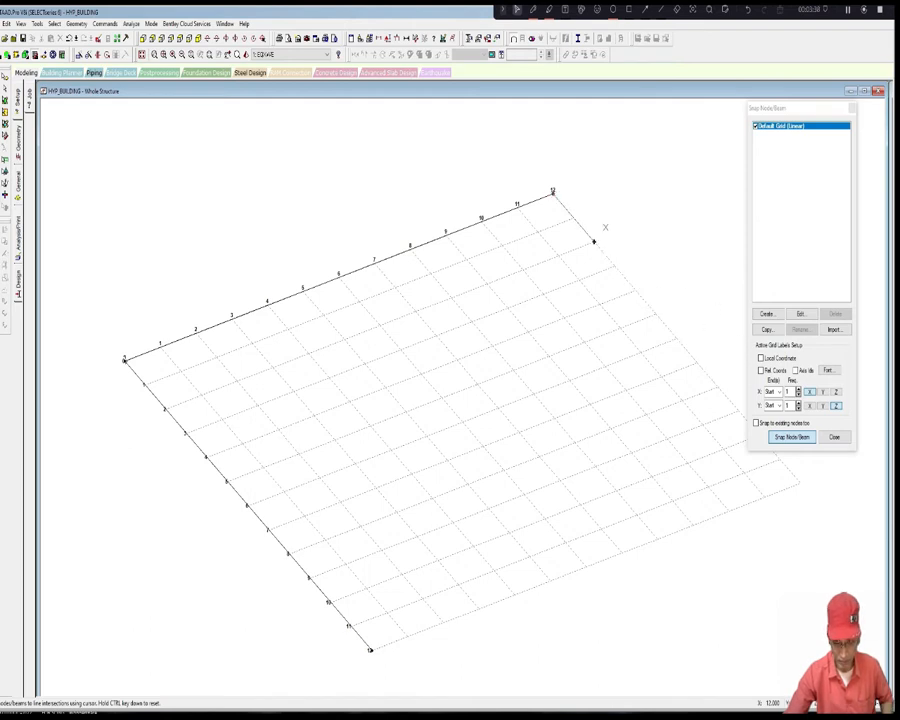
key("ctrl+F5")
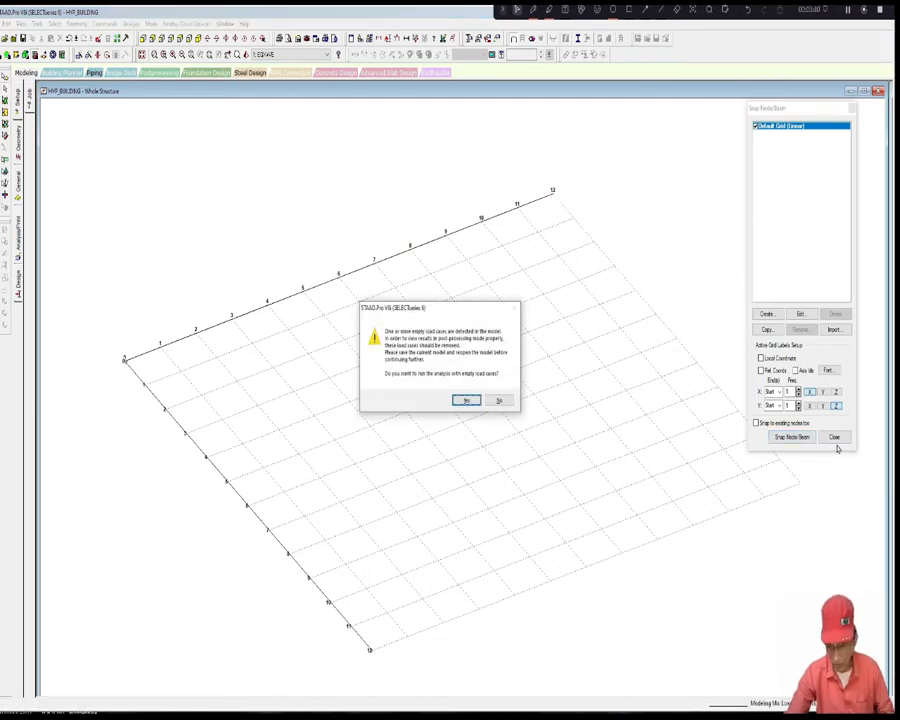
left_click(499, 400)
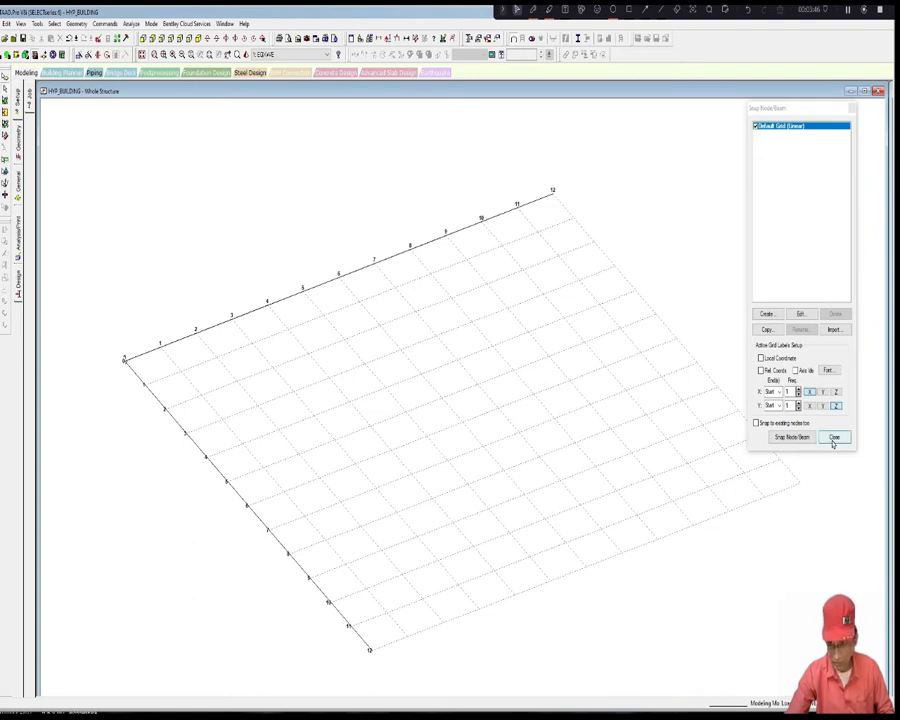
left_click(834, 438)
Step: Copy the Z-direction beam and paste it at the far end of the X-direction beam, using its origin node as the reference point
middle_click_drag(672, 452, 590, 450)
scroll(623, 440, "down", 1)
scroll(595, 455, "down", 1)
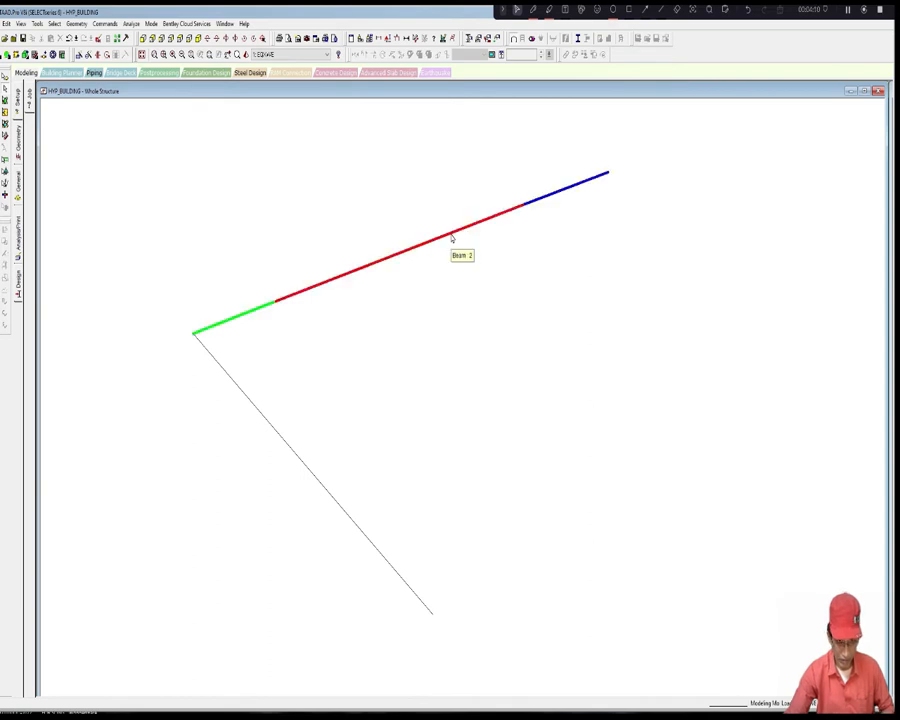
left_click(302, 460)
right_click(353, 347)
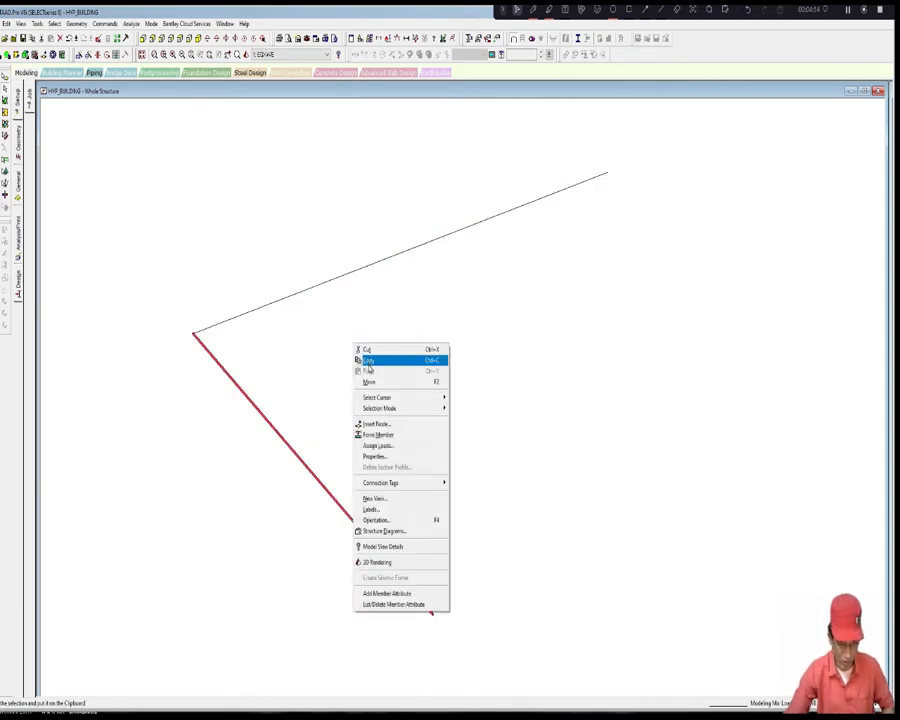
left_click(369, 361)
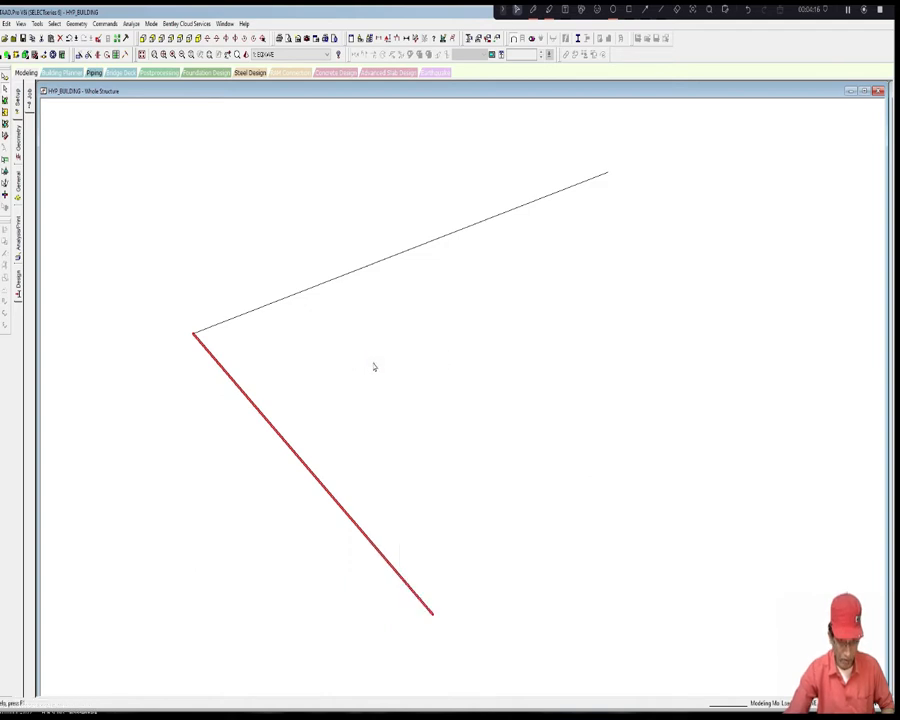
right_click(431, 355)
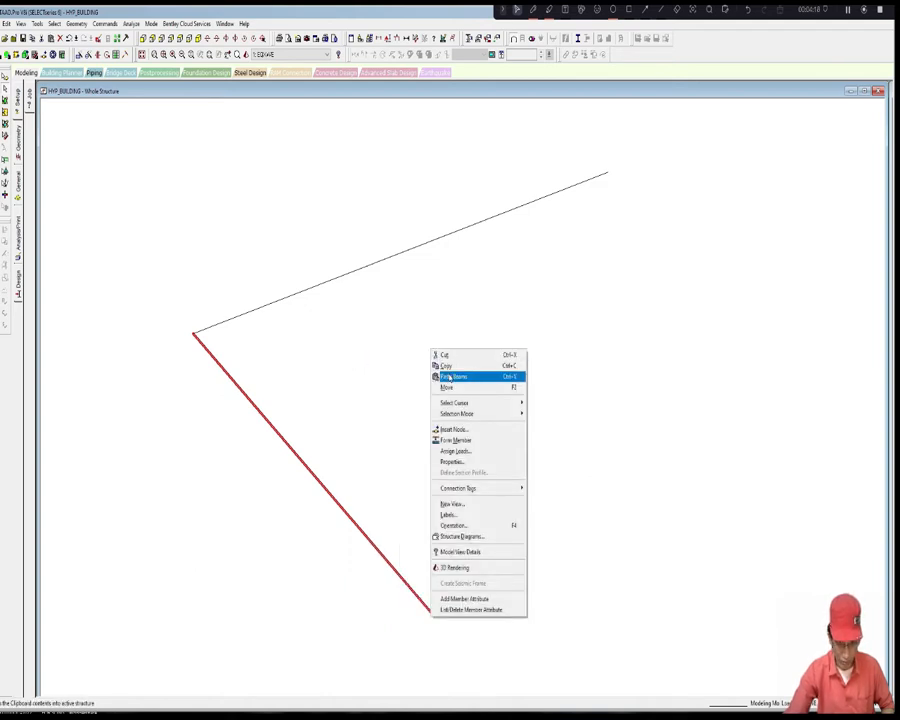
left_click(450, 376)
left_click(481, 360)
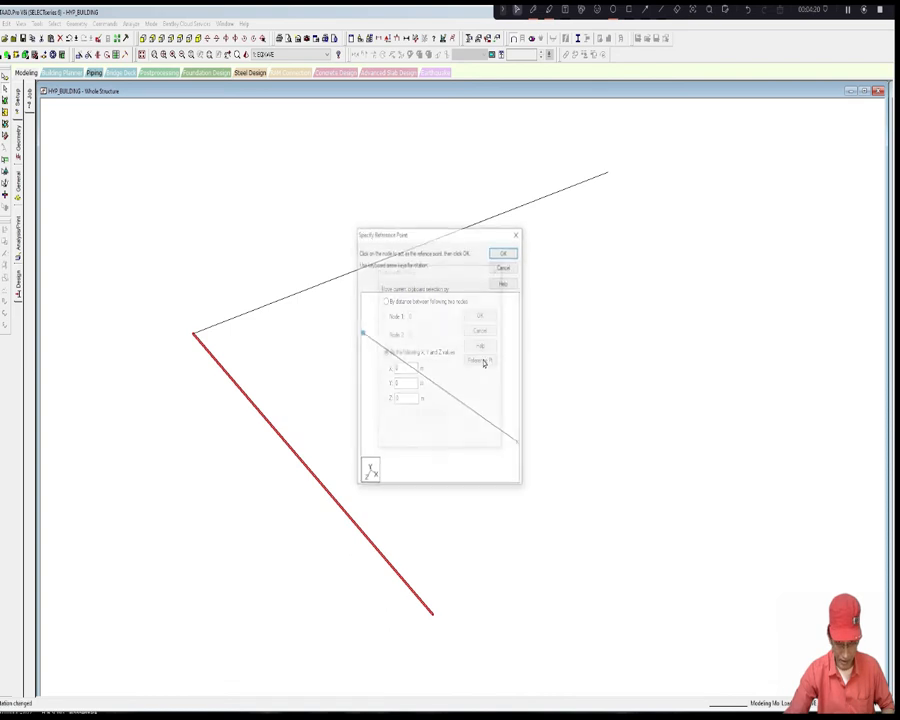
left_click(505, 251)
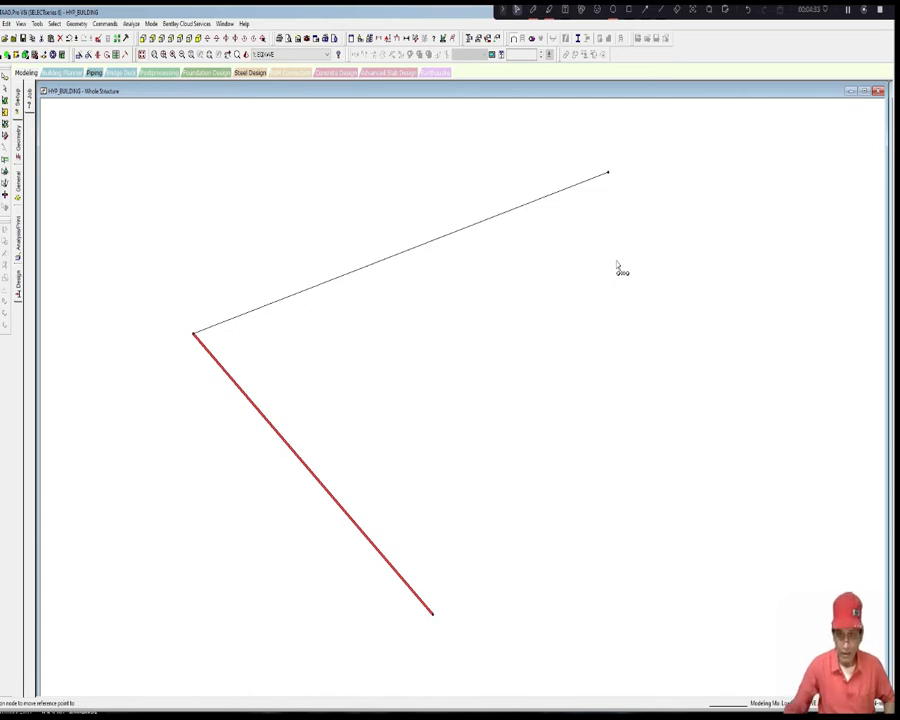
left_click(608, 175)
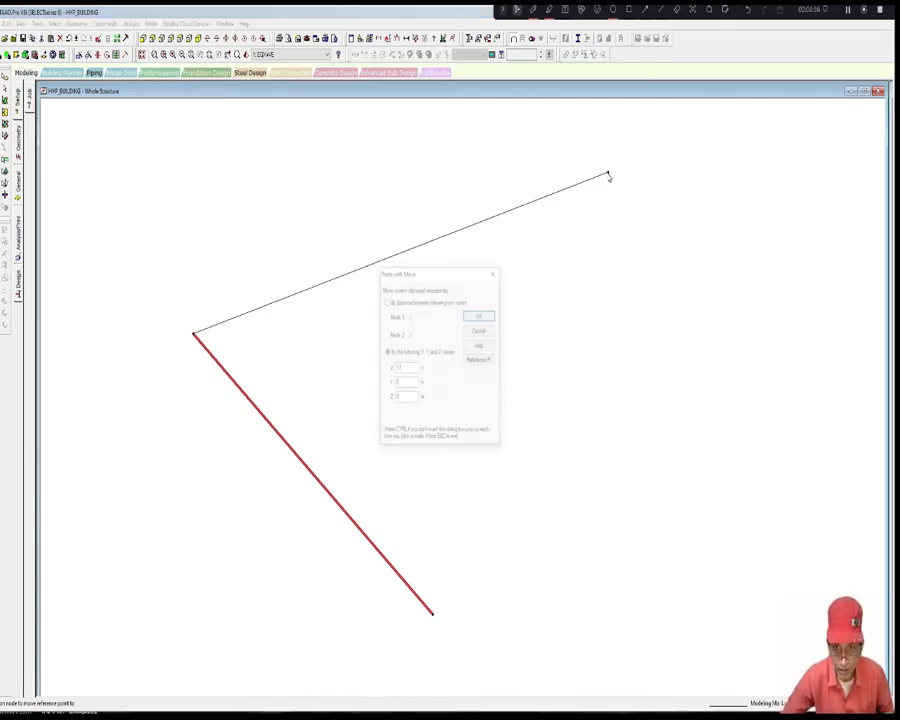
left_click(486, 318)
Step: Copy the X-direction beam and paste it 12 m along Z from its origin node to close the square
middle_click_drag(505, 308, 492, 332)
scroll(492, 329, "up", 1)
scroll(488, 326, "down", 1)
scroll(488, 331, "up", 1)
middle_click_drag(490, 333, 494, 336)
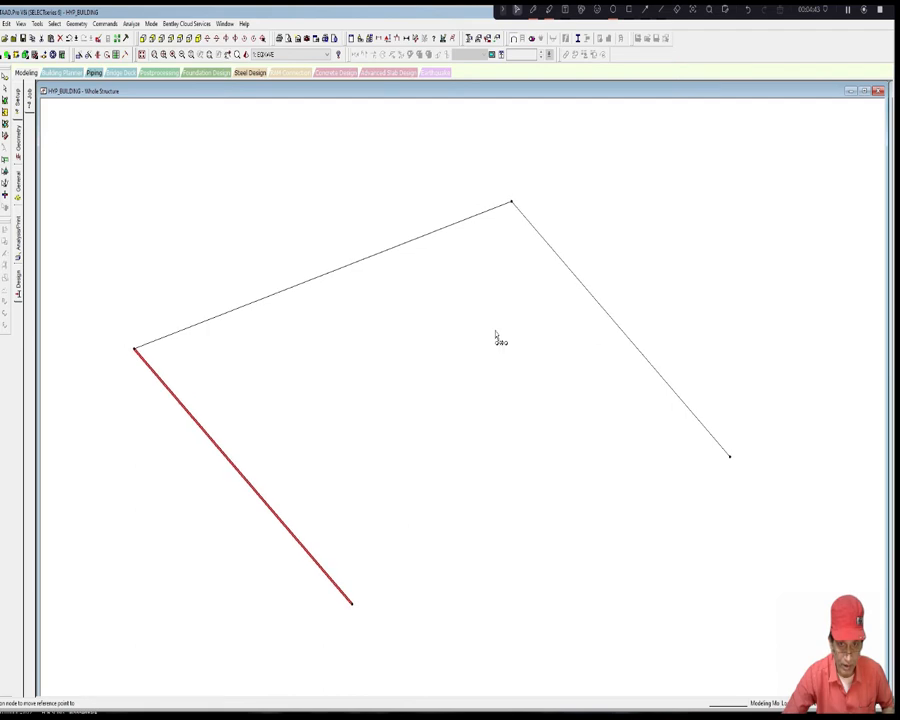
left_click(467, 223)
right_click(461, 245)
left_click(470, 254)
right_click(404, 187)
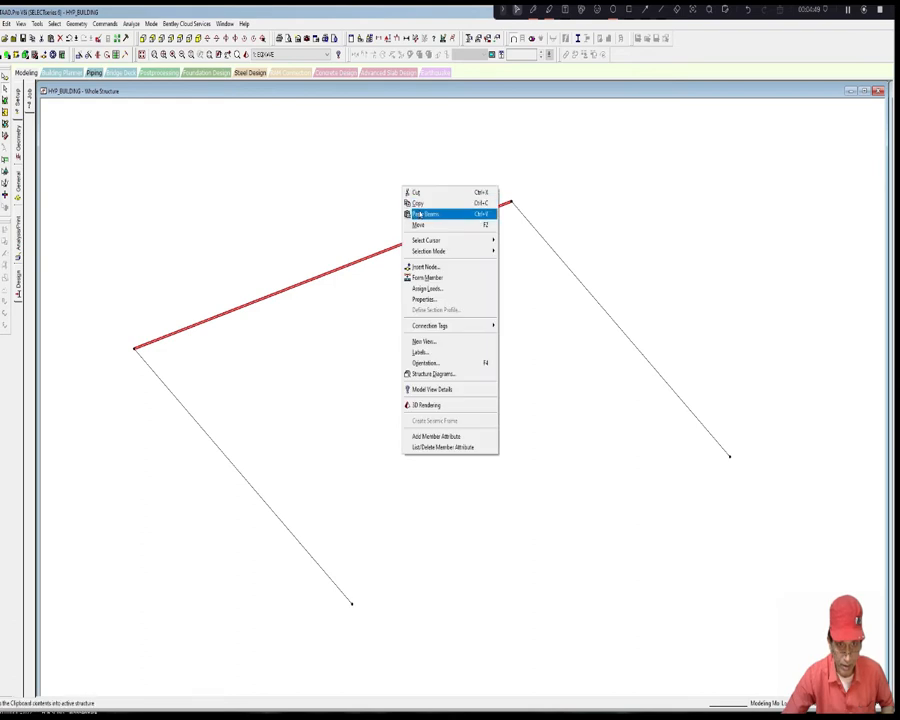
left_click(420, 216)
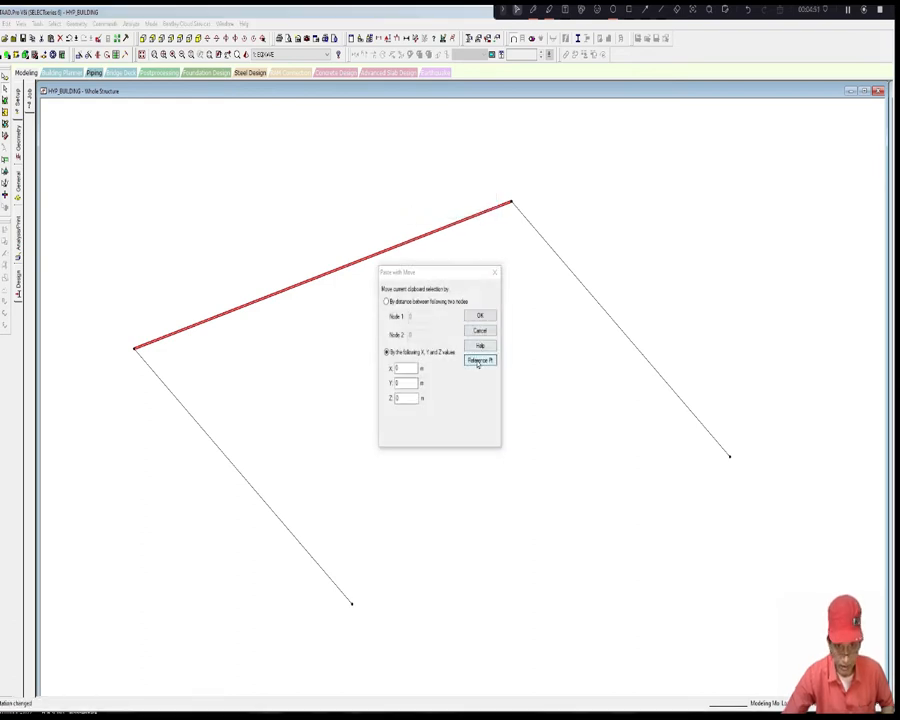
left_click(482, 358)
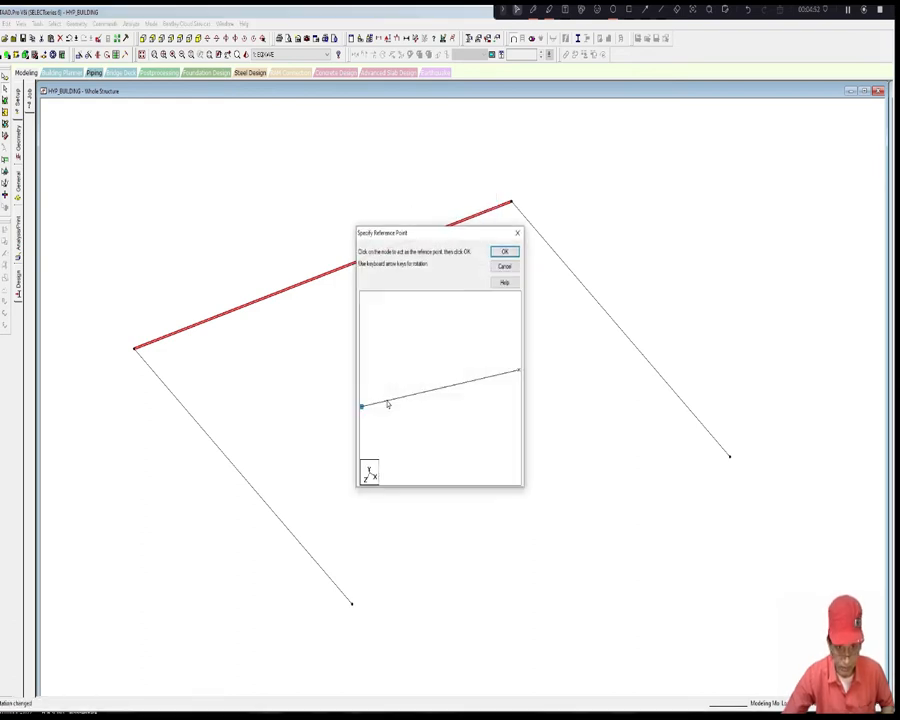
left_click(503, 253)
left_click(352, 607)
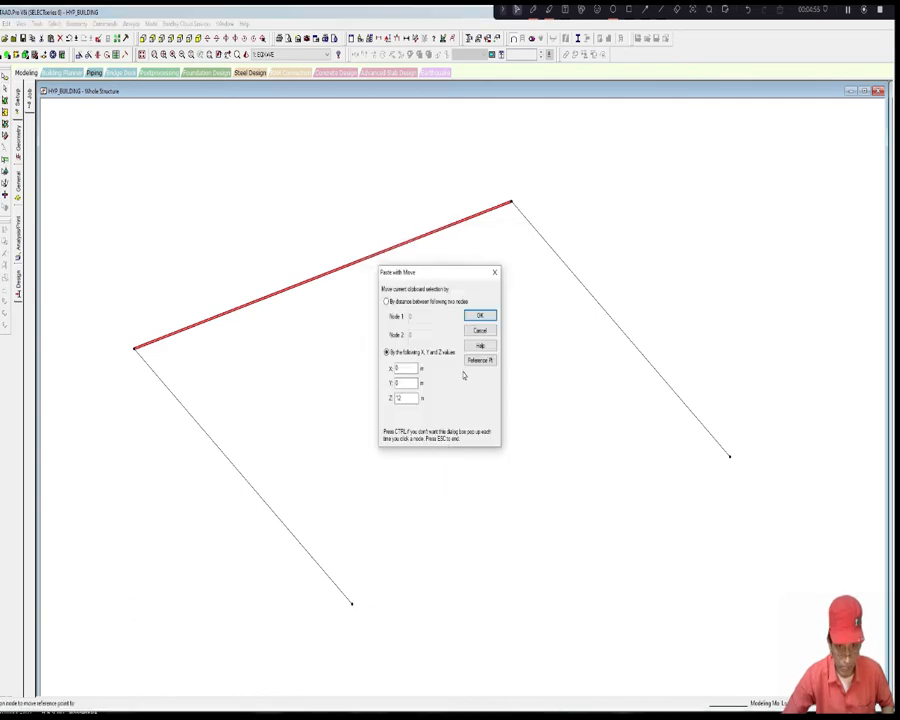
left_click(476, 314)
Step: Insert two equally spaced nodes, at 4 m and 8 m, into the Z-direction beam that starts at the origin
middle_click_drag(475, 380, 480, 381)
middle_click_drag(394, 441, 463, 413)
left_click(403, 452)
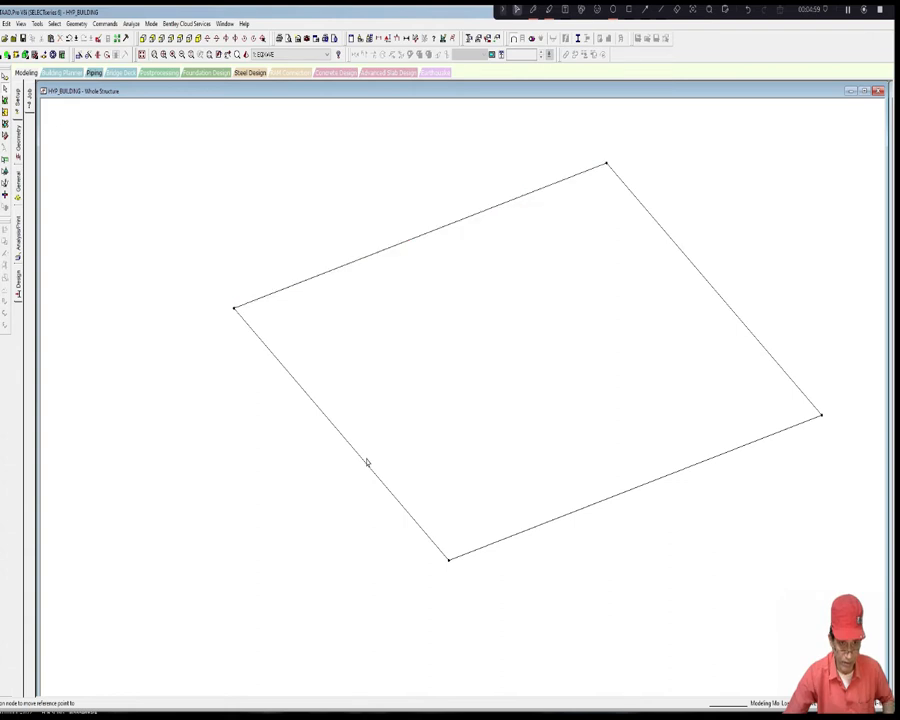
left_click(365, 462)
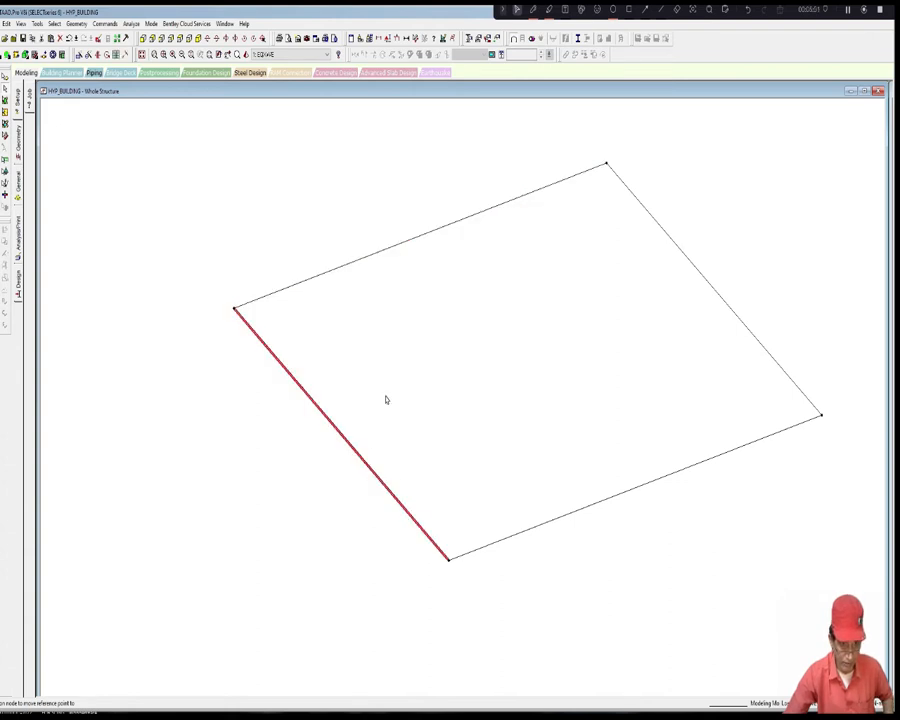
right_click(397, 358)
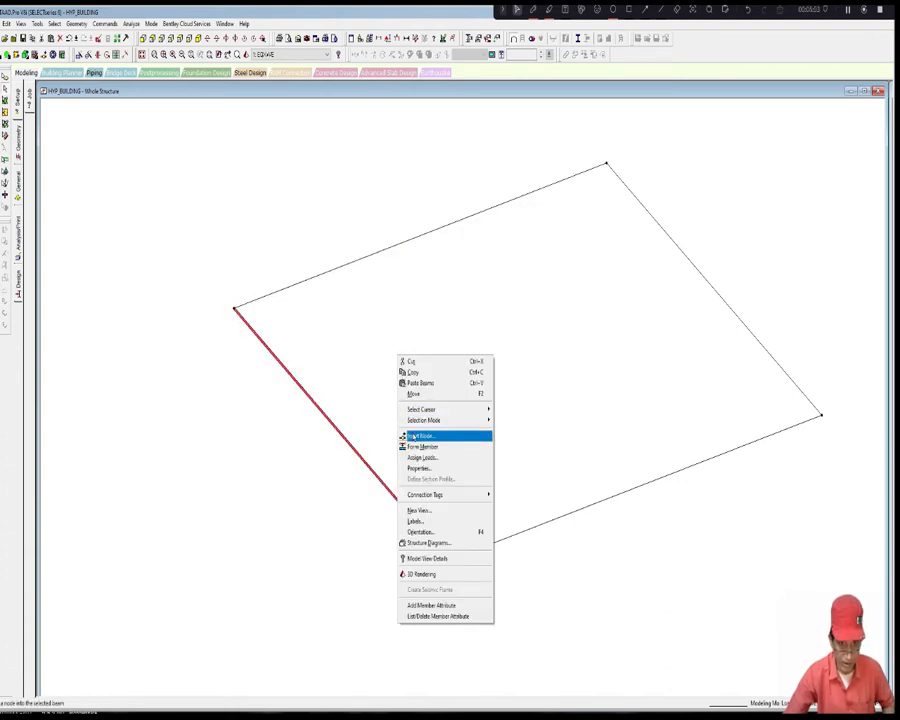
left_click(403, 437)
left_click(412, 424)
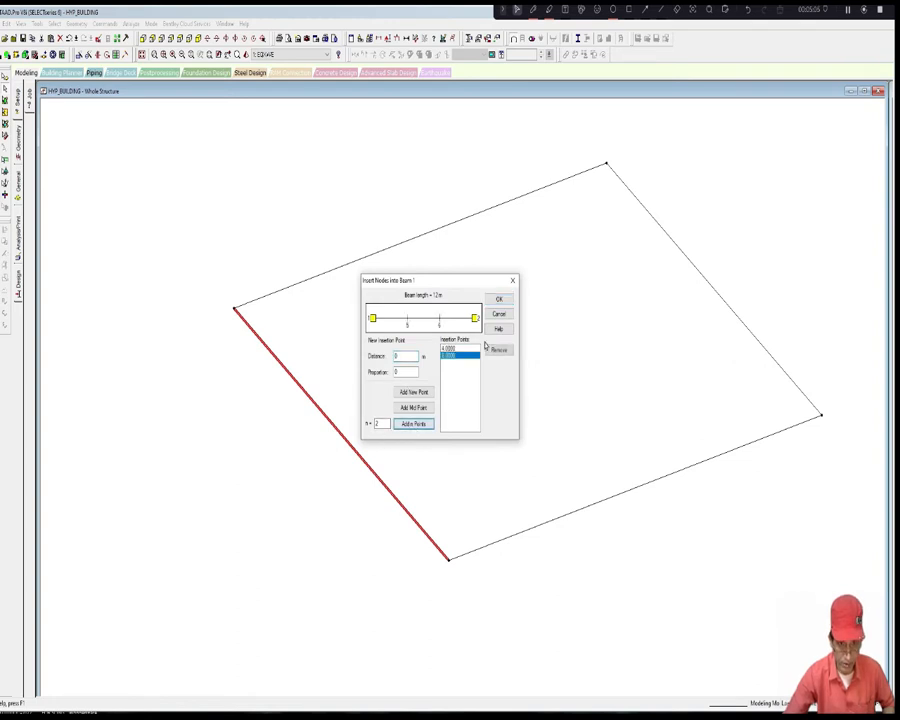
left_click(499, 299)
Step: Divide the opposite Z-direction beam into three equal parts by inserting two nodes
scroll(480, 372, "down", 2)
scroll(505, 355, "up", 1)
left_click(676, 306)
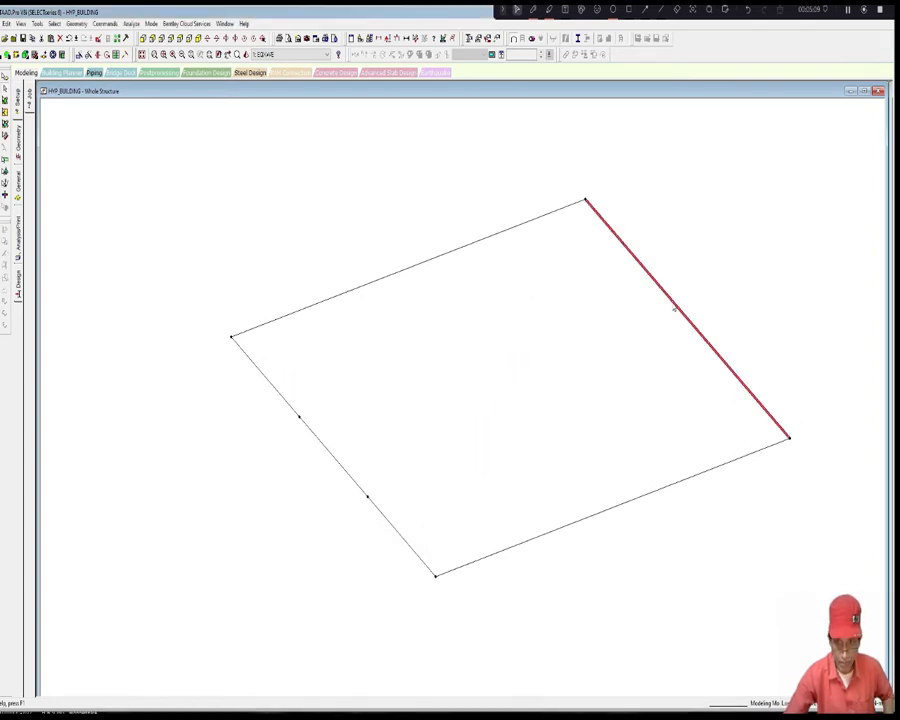
right_click(576, 317)
left_click(600, 394)
left_click(412, 423)
left_click(499, 300)
Step: Insert a midpoint node into both X-direction beams of the square frame
scroll(522, 390, "down", 1)
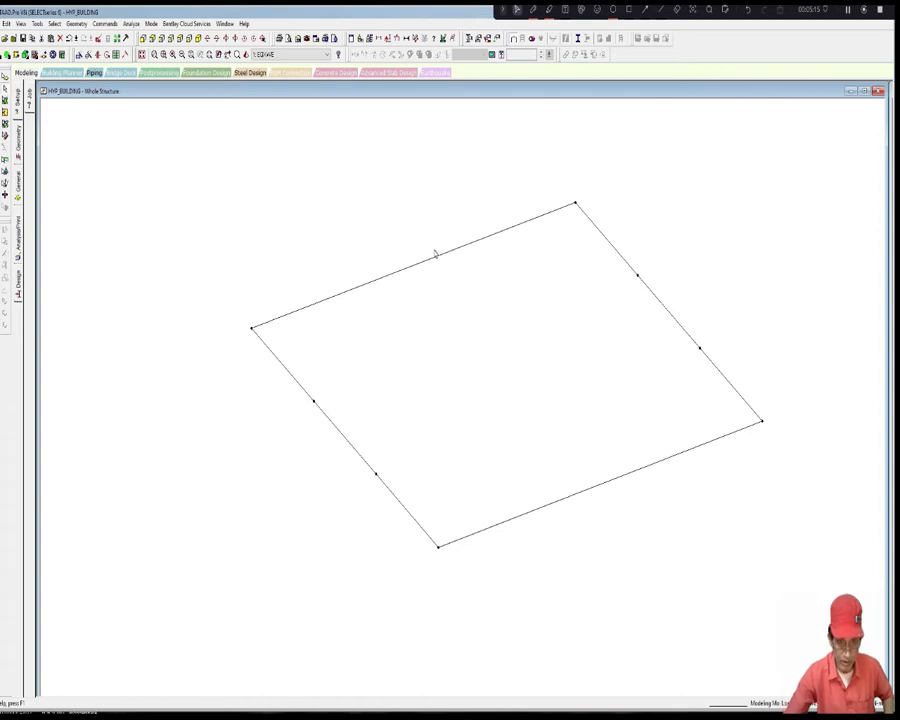
left_click(435, 258)
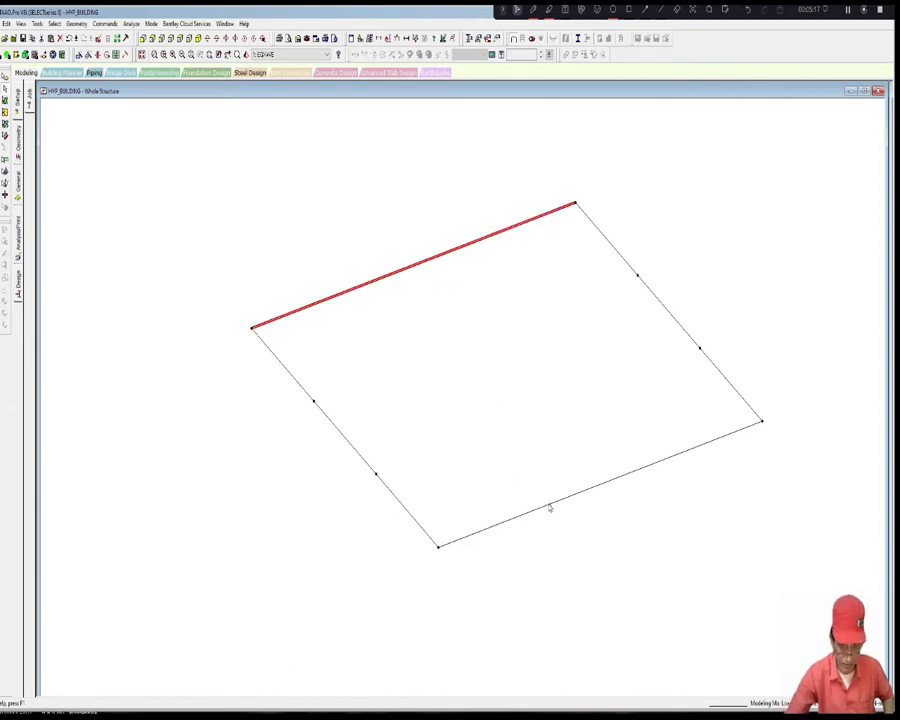
left_click(549, 506, "ctrl")
right_click(470, 370)
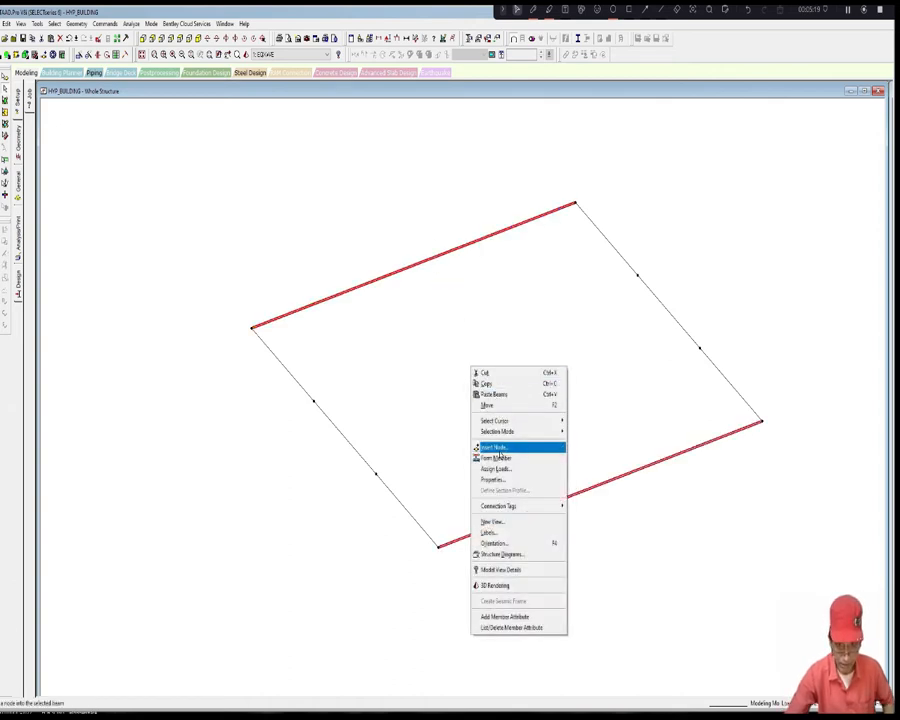
left_click(500, 449)
left_click(393, 375)
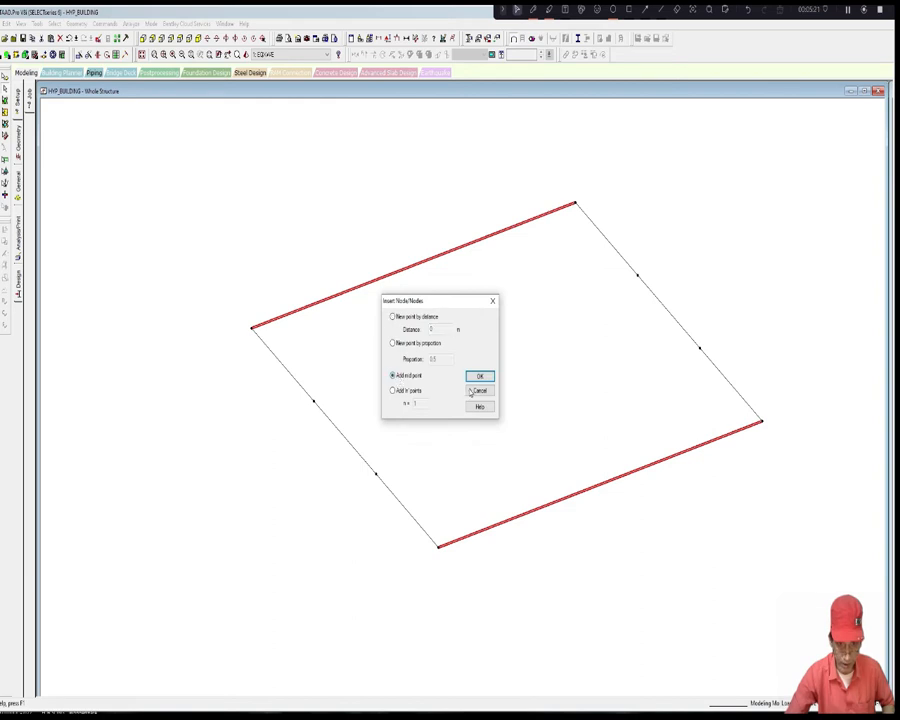
left_click(479, 376)
scroll(438, 389, "down", 5)
scroll(437, 386, "up", 2)
mouse_move(434, 391)
middle_mouse_down()
mouse_move(443, 382)
mouse_move(442, 412)
middle_mouse_up()
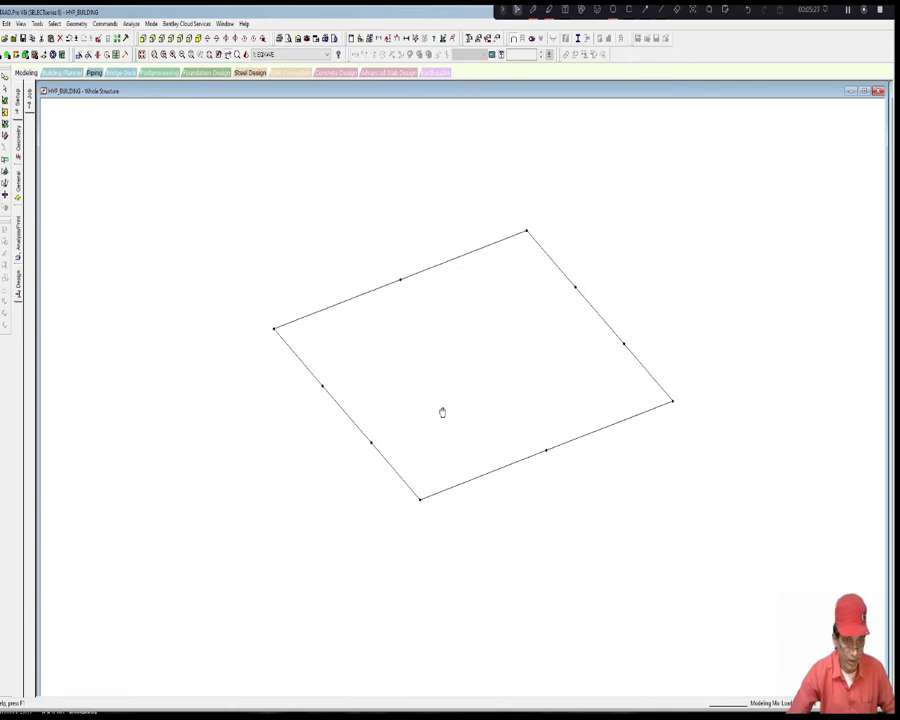
middle_click_drag(442, 412, 432, 400)
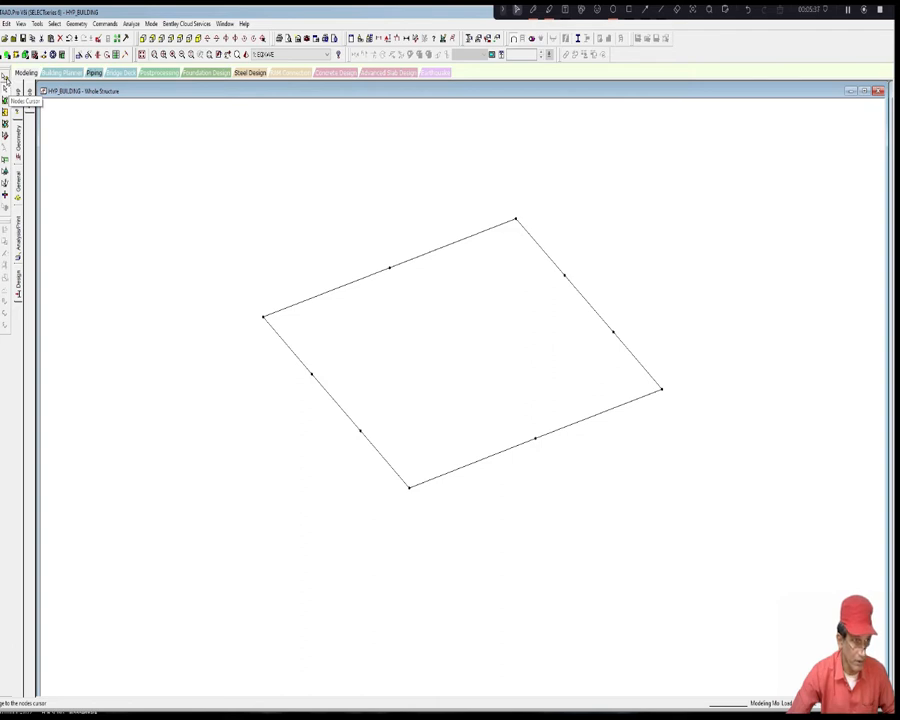
Step: Create a fixed support definition for the nodes of the frame
left_click(5, 78)
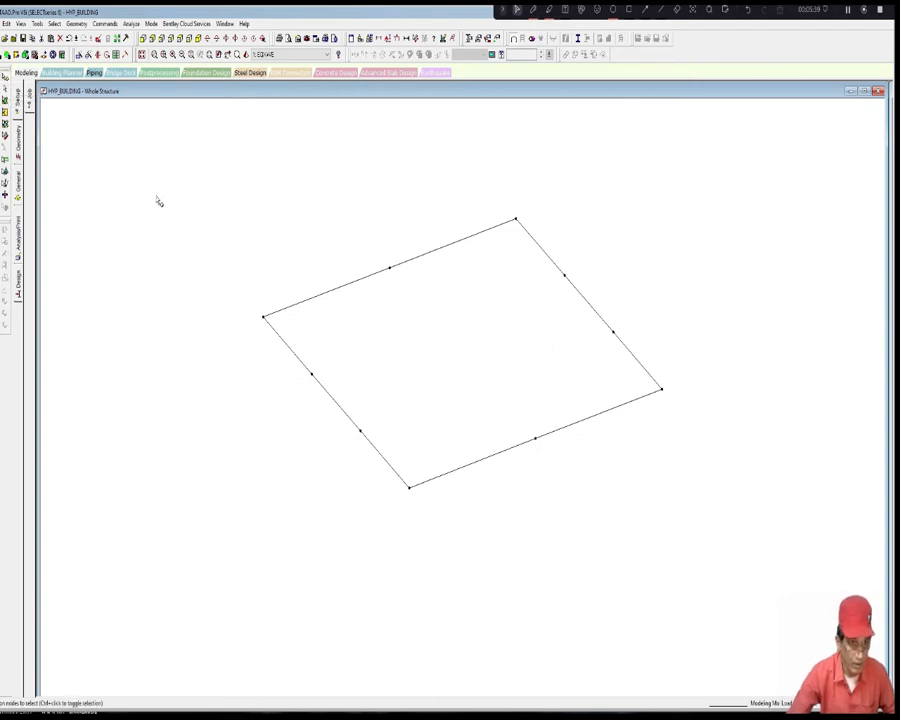
left_click_drag(192, 193, 666, 584)
middle_click_drag(430, 386, 422, 378)
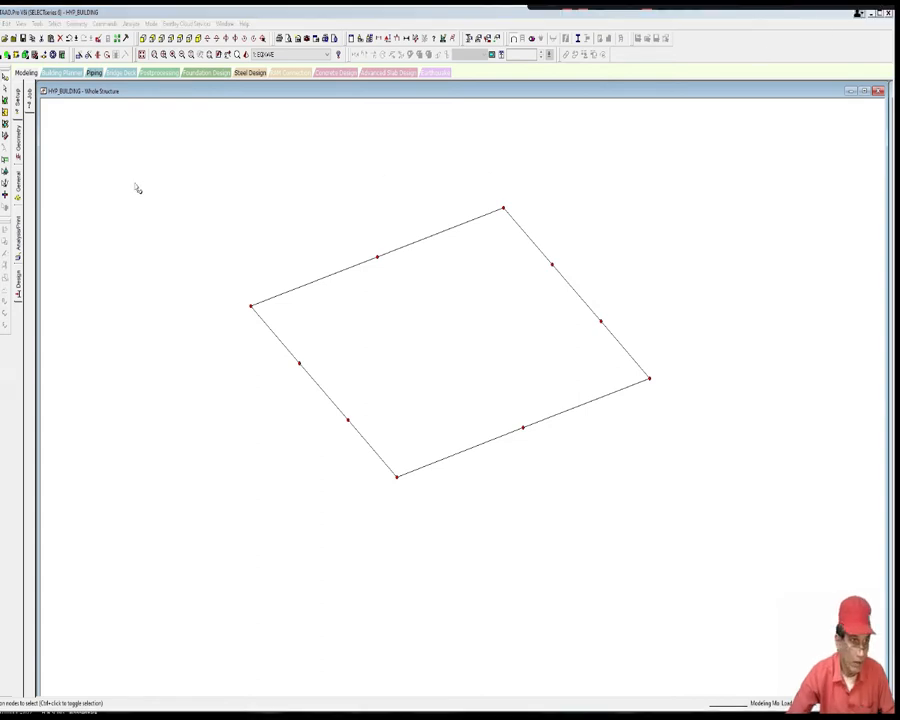
left_click(17, 184)
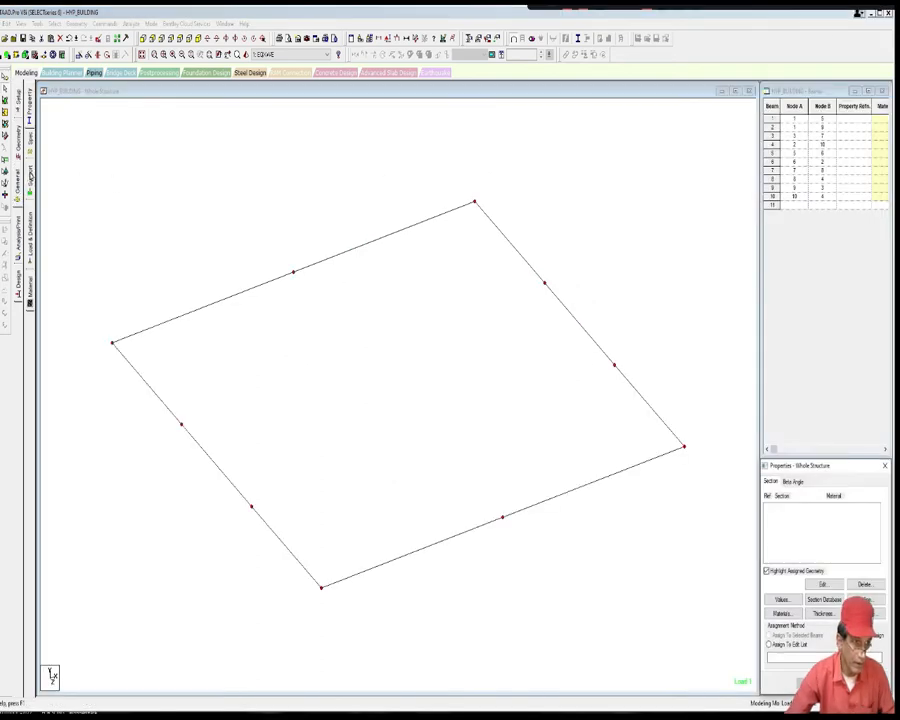
left_click(30, 178)
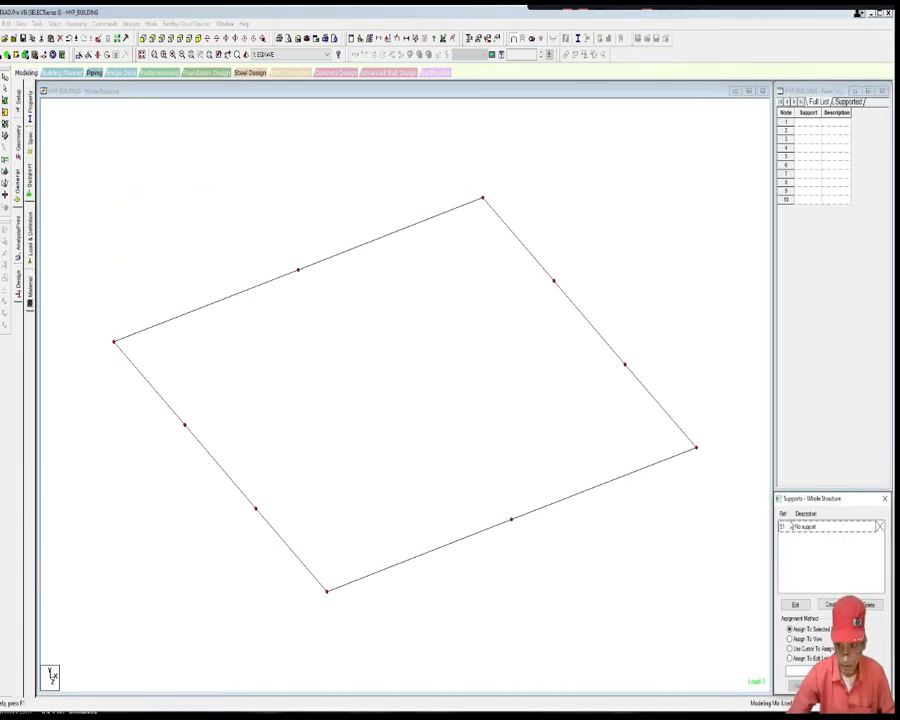
left_click_drag(841, 509, 765, 269)
left_click(757, 365)
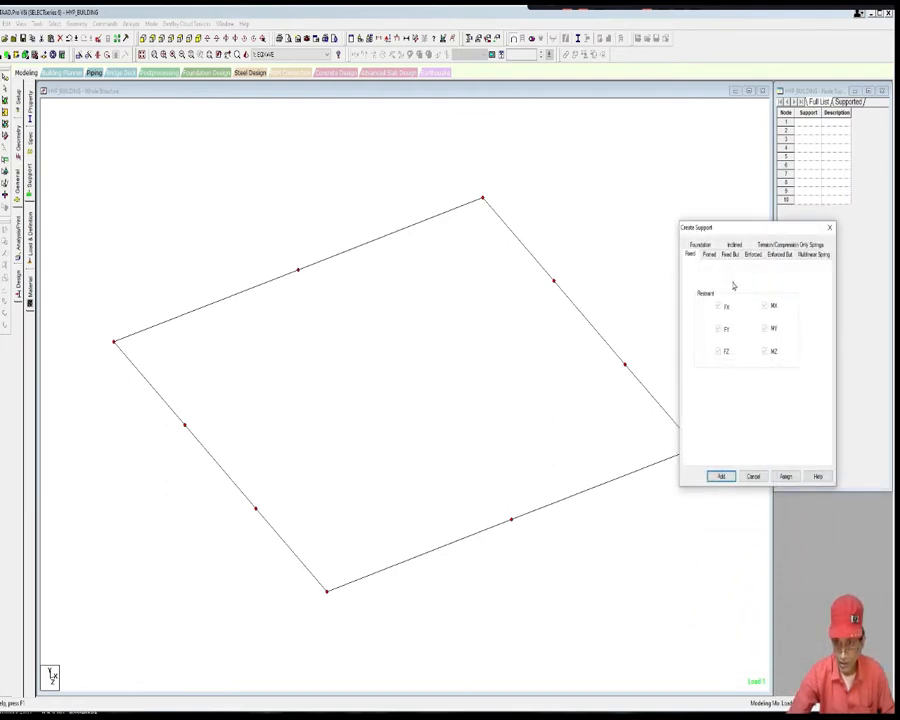
left_click(721, 476)
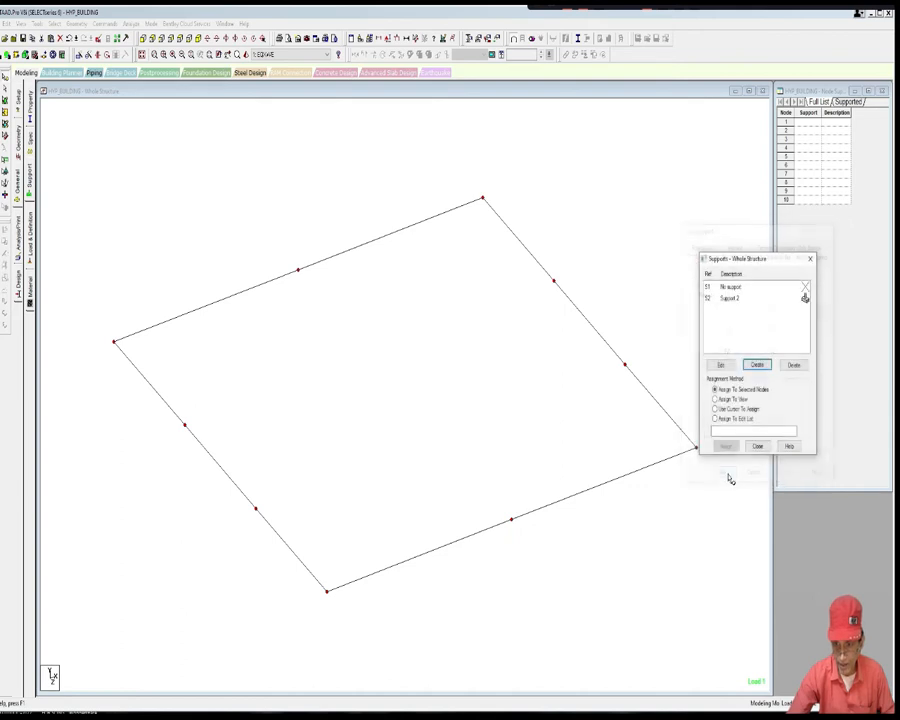
Step: Assign the fixed support to all nodes of the square frame and save the structure
left_click(730, 298)
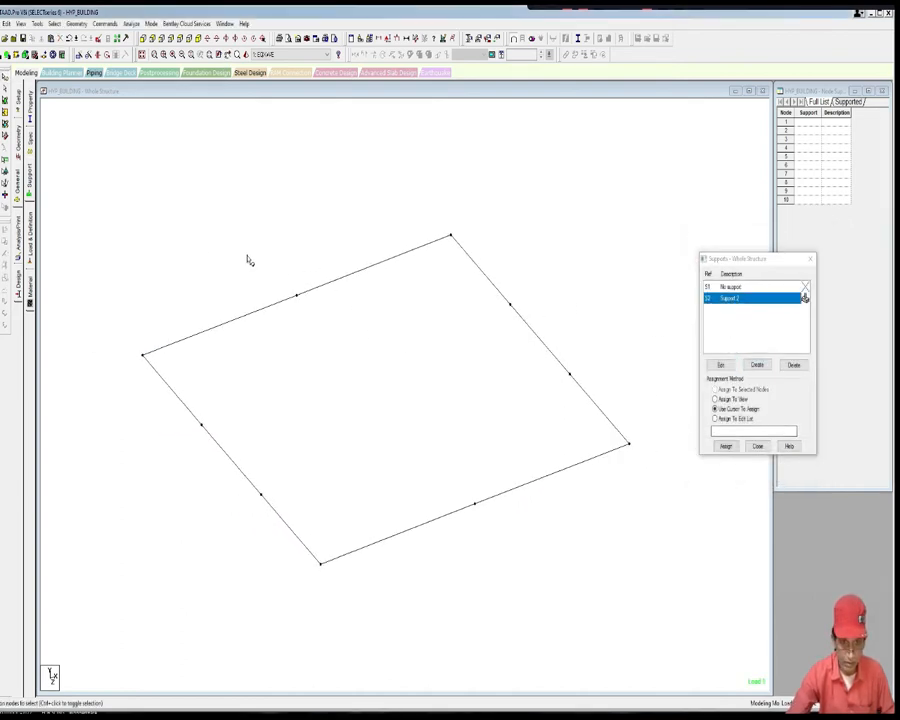
left_click_drag(100, 217, 643, 649)
left_click(727, 447)
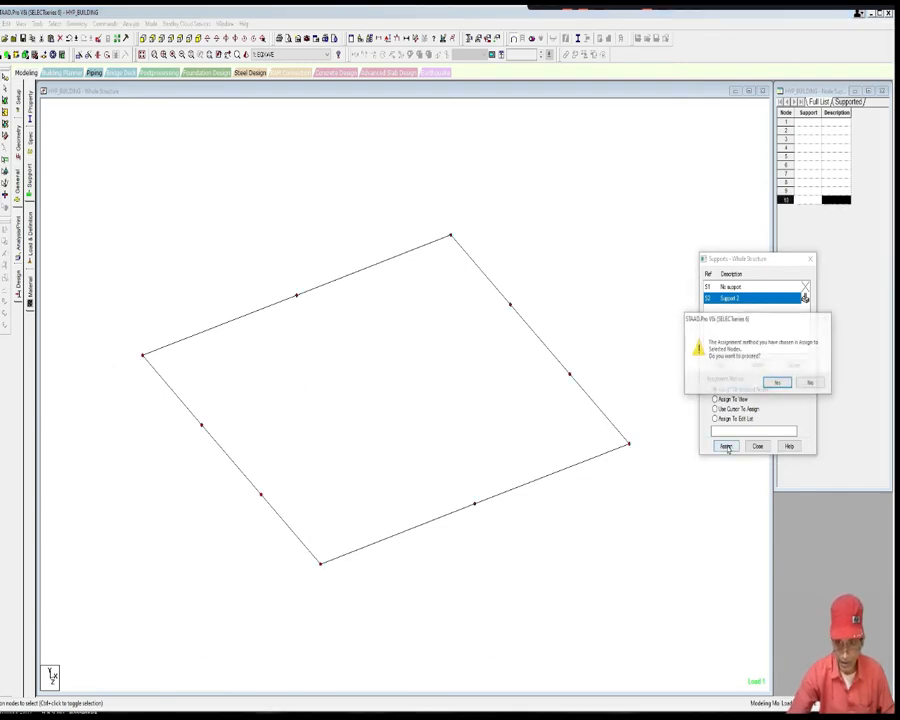
left_click(774, 382)
left_click(647, 372)
scroll(627, 436, "down", 3)
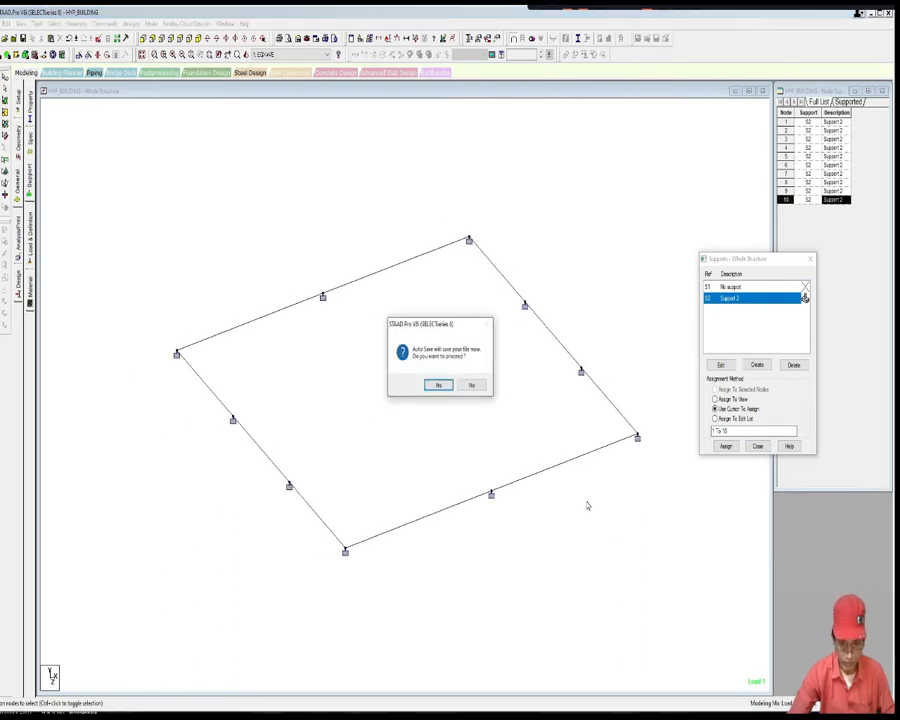
left_click(444, 388)
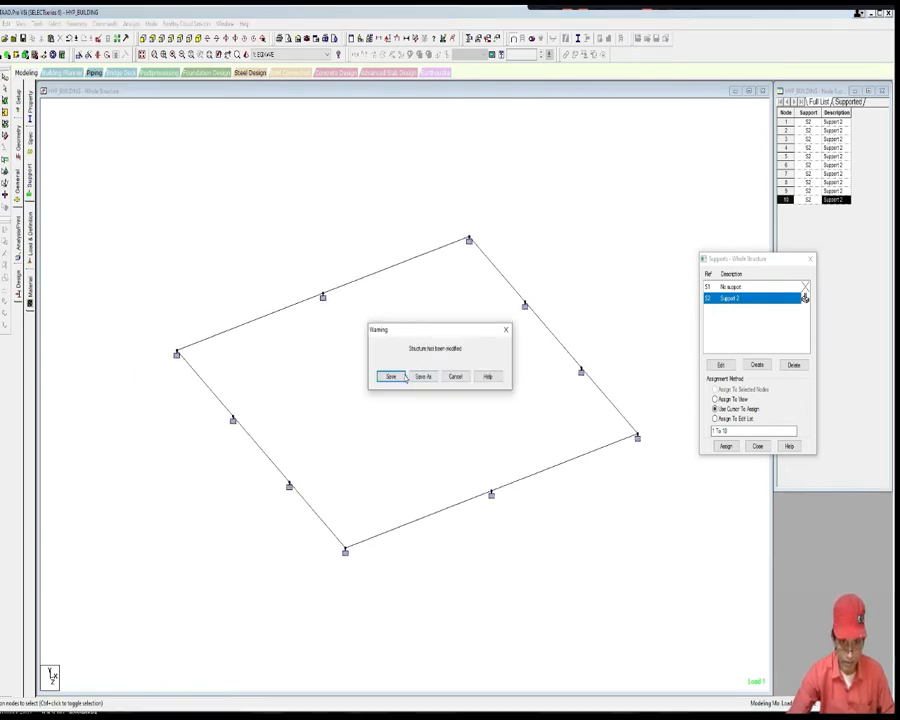
left_click(402, 376)
Step: Select all nodes and generate columns with one Translational Repeat step of 3.125 m in the global Y direction
scroll(401, 417, "down", 1)
middle_click_drag(401, 418, 398, 432)
scroll(397, 428, "up", 1)
scroll(397, 428, "down", 1)
scroll(398, 434, "up", 2)
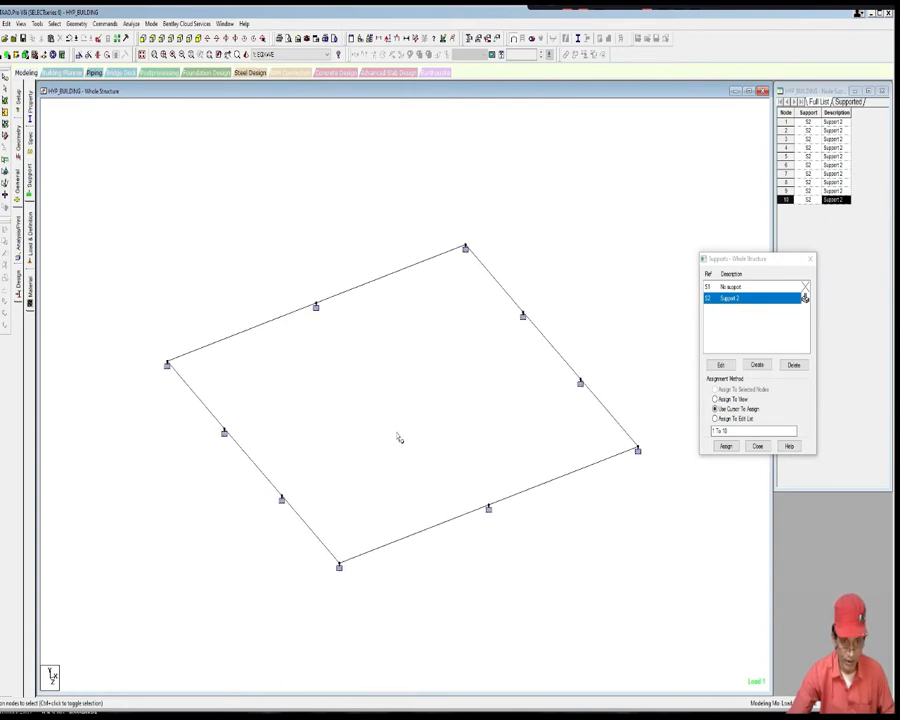
scroll(399, 438, "down", 2)
left_click_drag(183, 248, 643, 644)
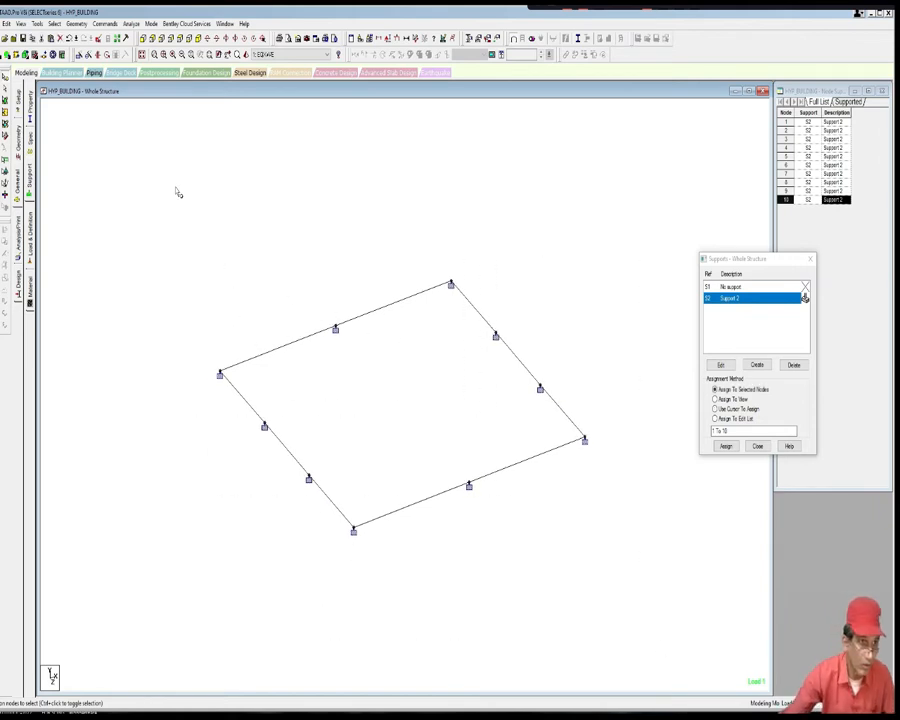
left_click(76, 23)
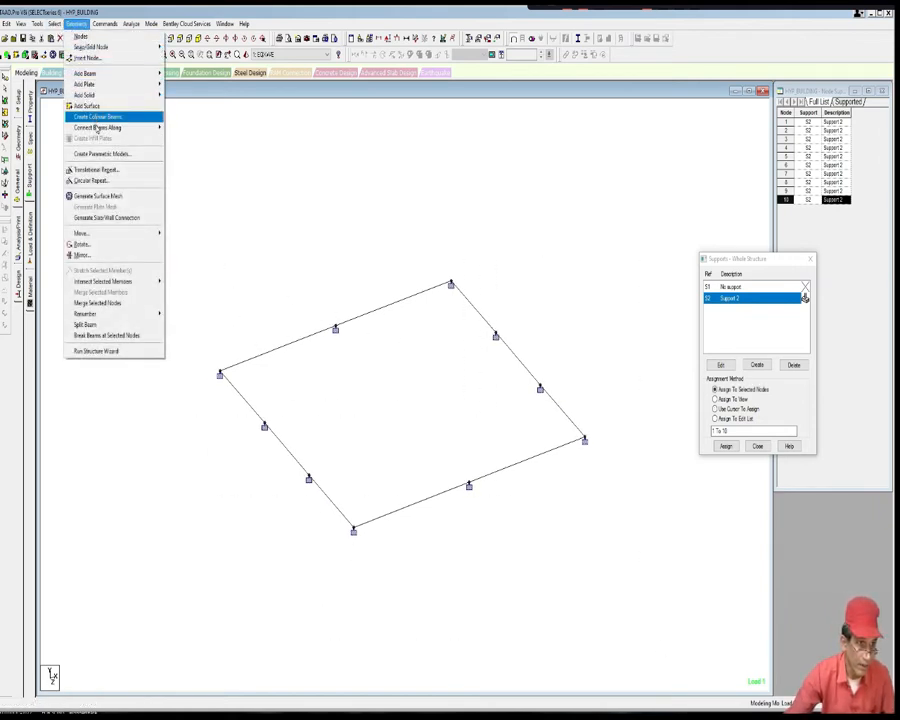
left_click(100, 170)
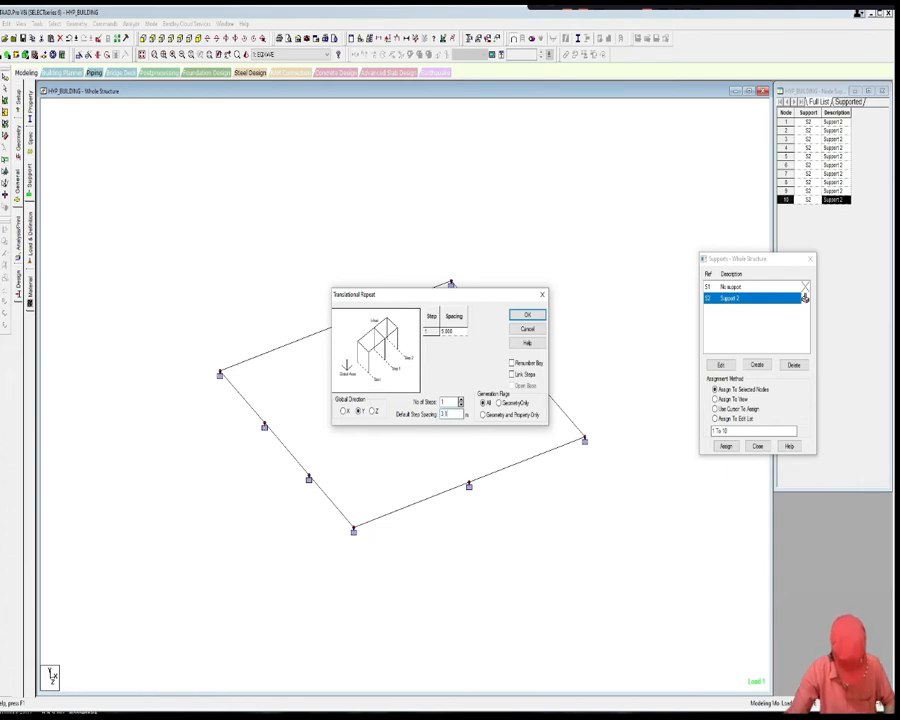
left_click(526, 316)
Step: Examine the generated columns and the supports at their ends
scroll(488, 364, "up", 3)
scroll(427, 416, "down", 2)
middle_click_drag(438, 410, 414, 444)
scroll(428, 433, "up", 3)
scroll(430, 408, "down", 2)
scroll(419, 424, "down", 2)
scroll(416, 447, "down", 1)
scroll(408, 446, "down", 3)
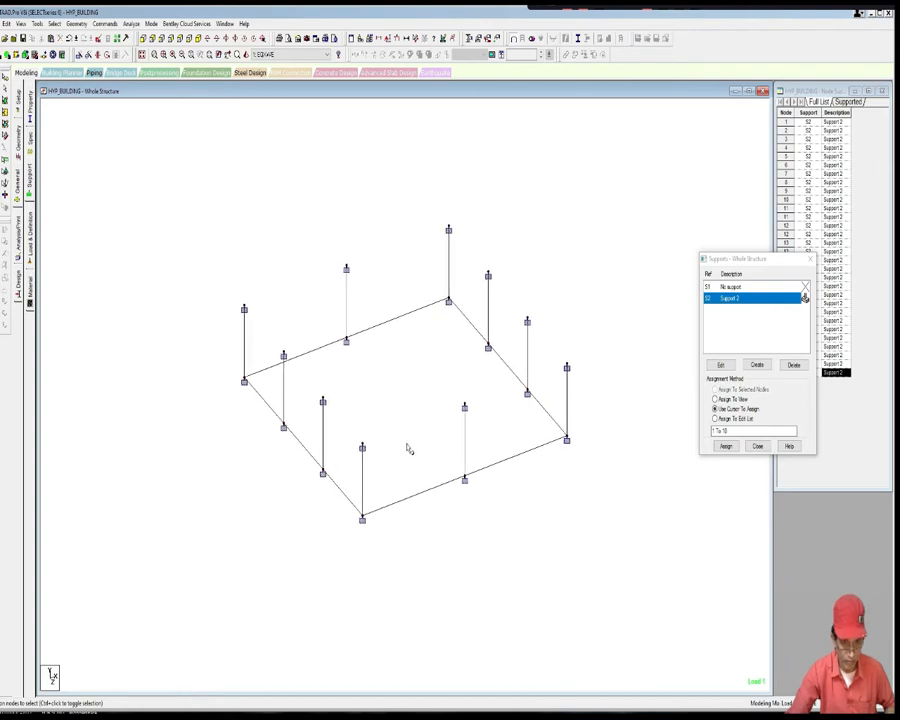
scroll(400, 450, "up", 2)
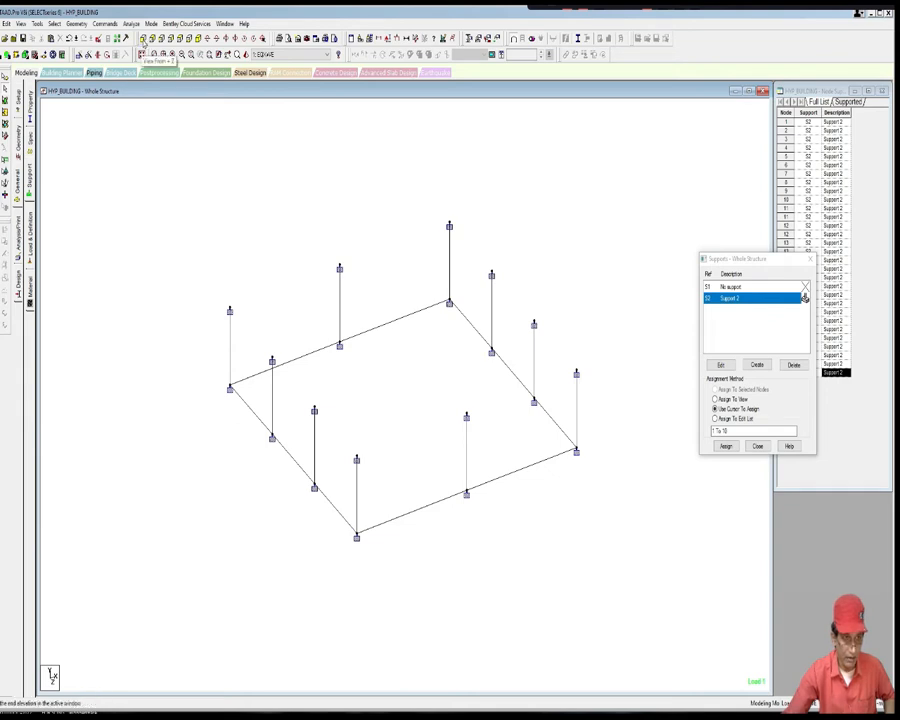
Step: Copy all columns and paste them onto the tops of the existing ones, using the origin column's base node as reference point
left_click(143, 54)
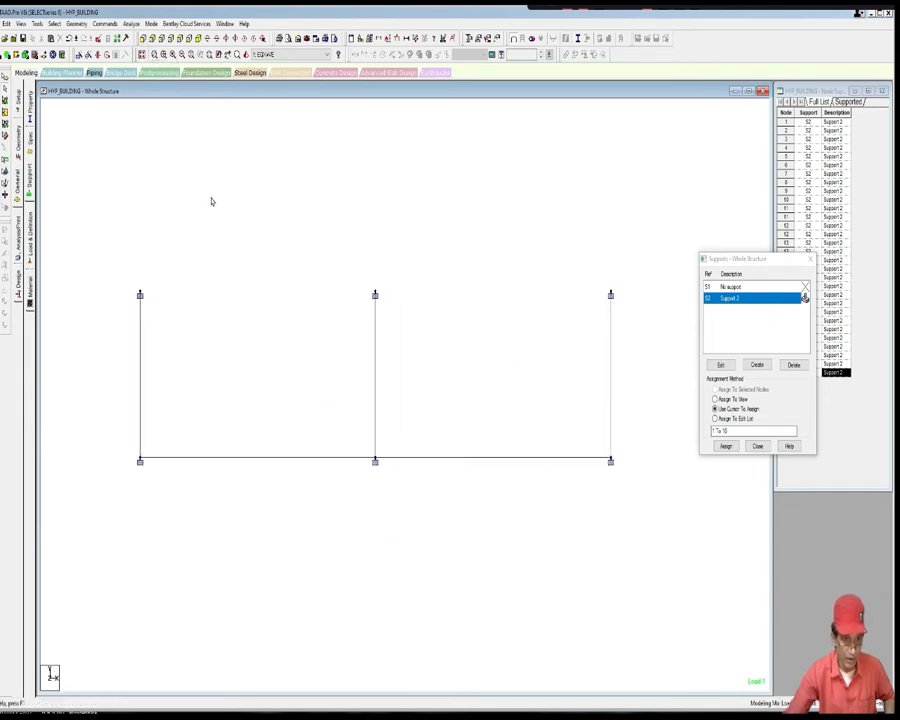
left_click_drag(141, 235, 627, 436)
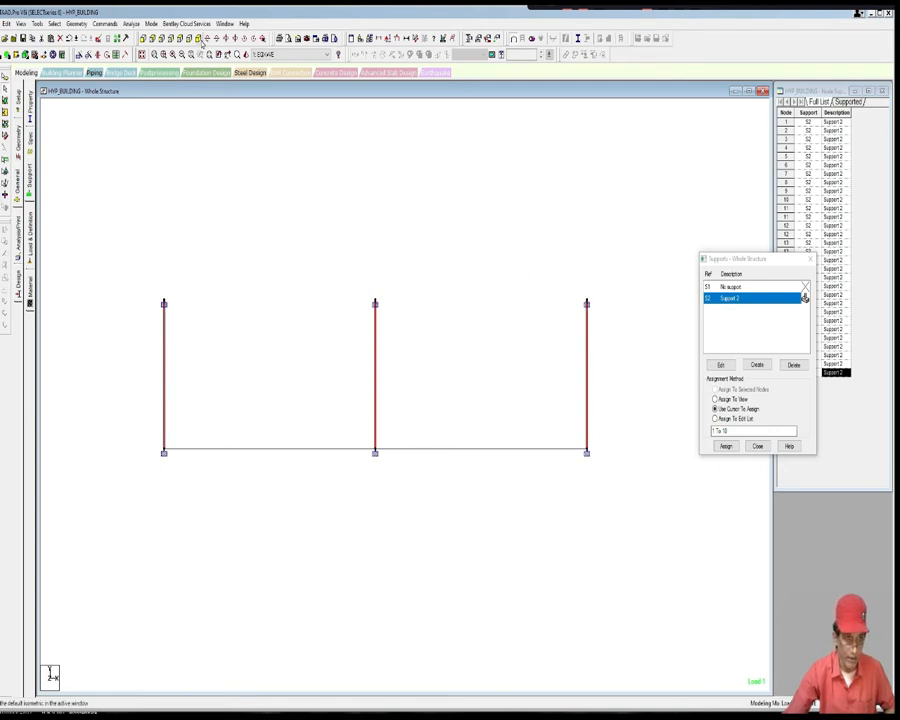
left_click(198, 39)
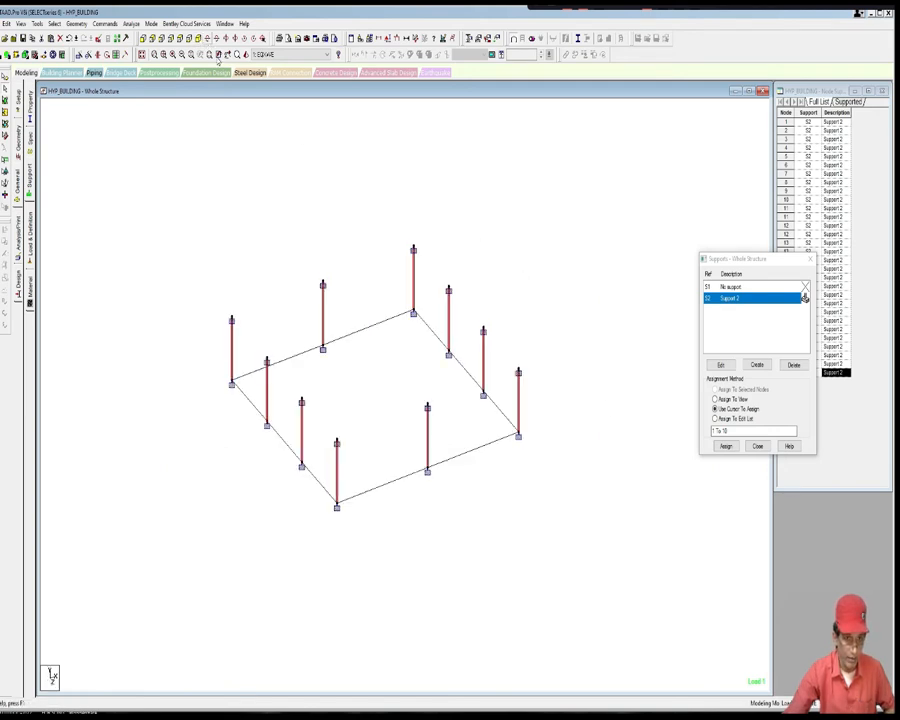
right_click(241, 154)
left_click(256, 174)
right_click(263, 170)
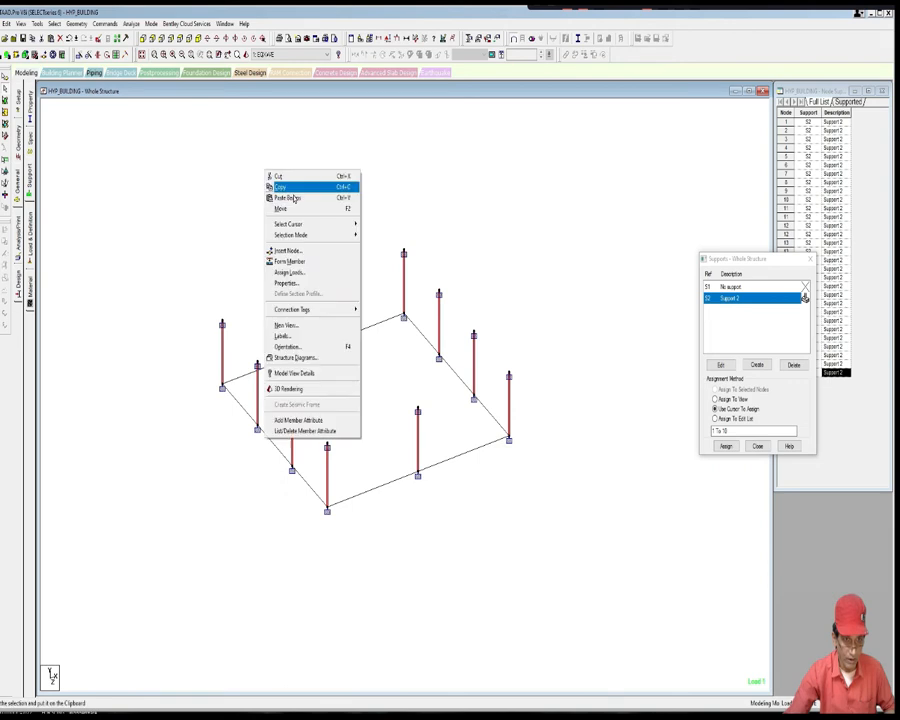
left_click(287, 197)
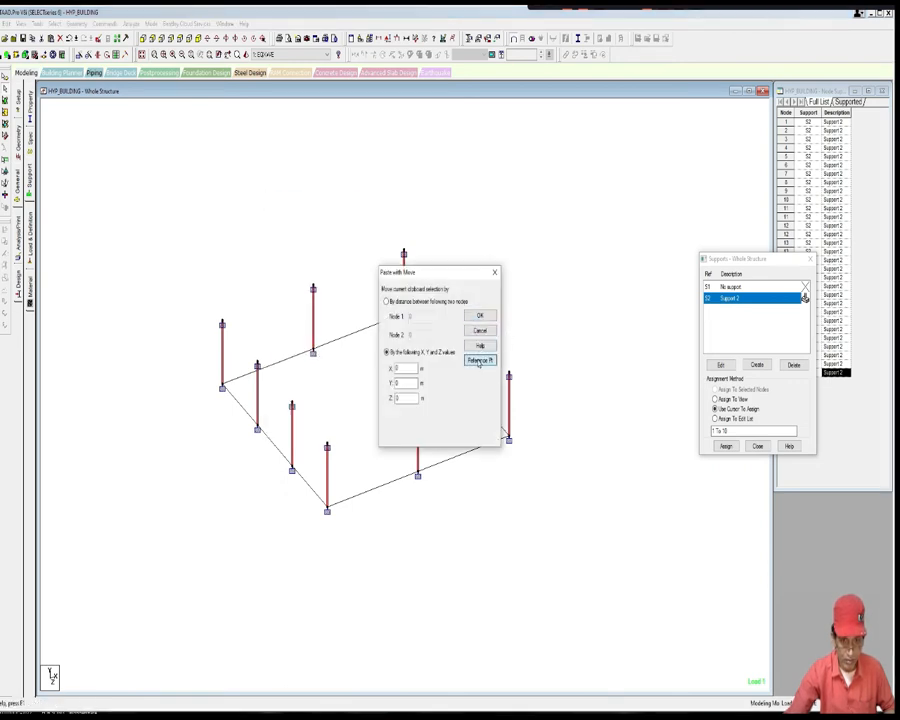
left_click(478, 364)
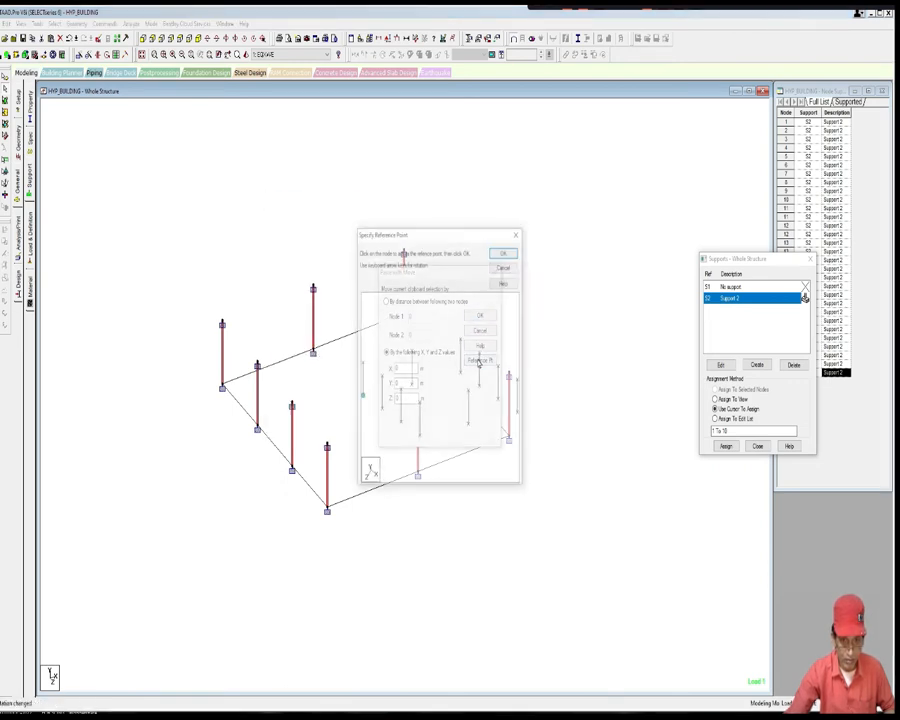
left_click(223, 322)
left_click(474, 315)
scroll(472, 292, "up", 4)
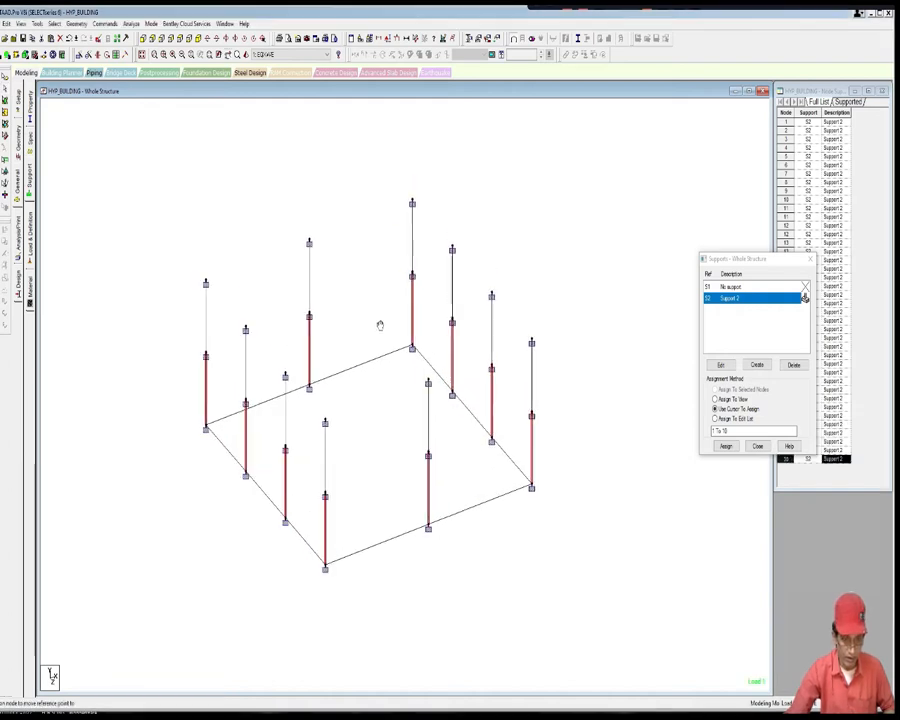
Step: Measure the height of the upper corner column between its end nodes
middle_click_drag(380, 324, 380, 332)
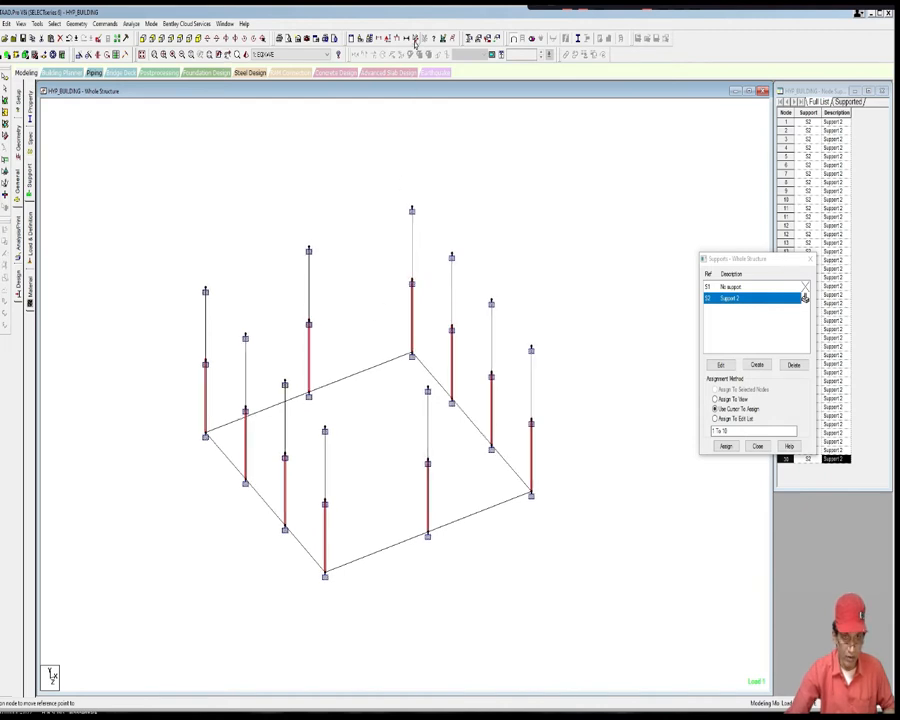
left_click(205, 291)
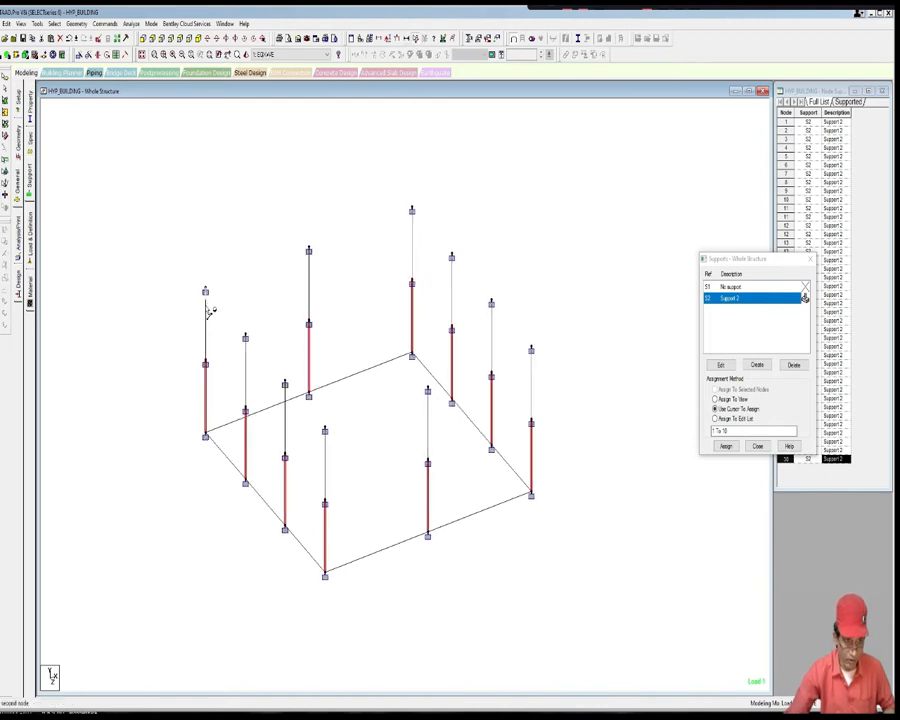
left_click(205, 364)
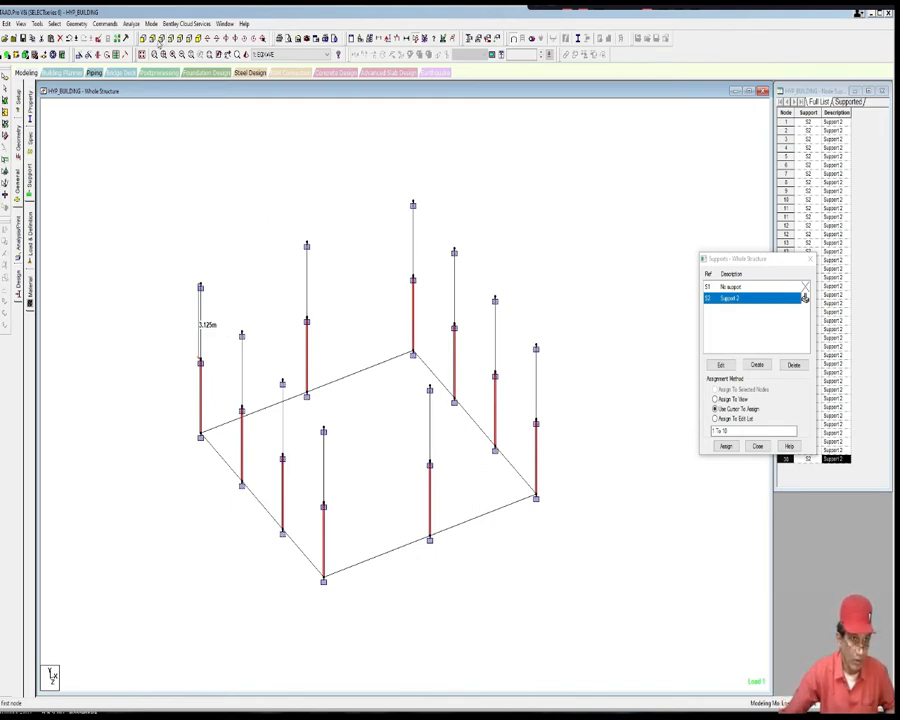
Step: Move the top-level nodes of all columns up by 0.755 m in Y, splitting members at any coinciding nodes
left_click(158, 40)
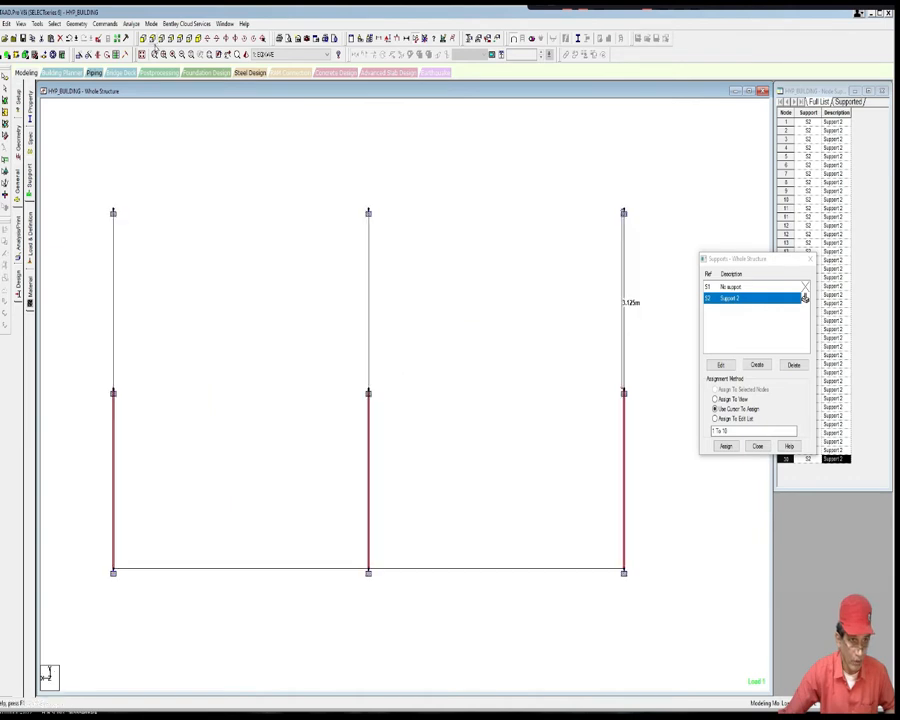
left_click(6, 77)
left_click(187, 204)
scroll(186, 206, "down", 1)
left_click_drag(182, 231, 520, 322)
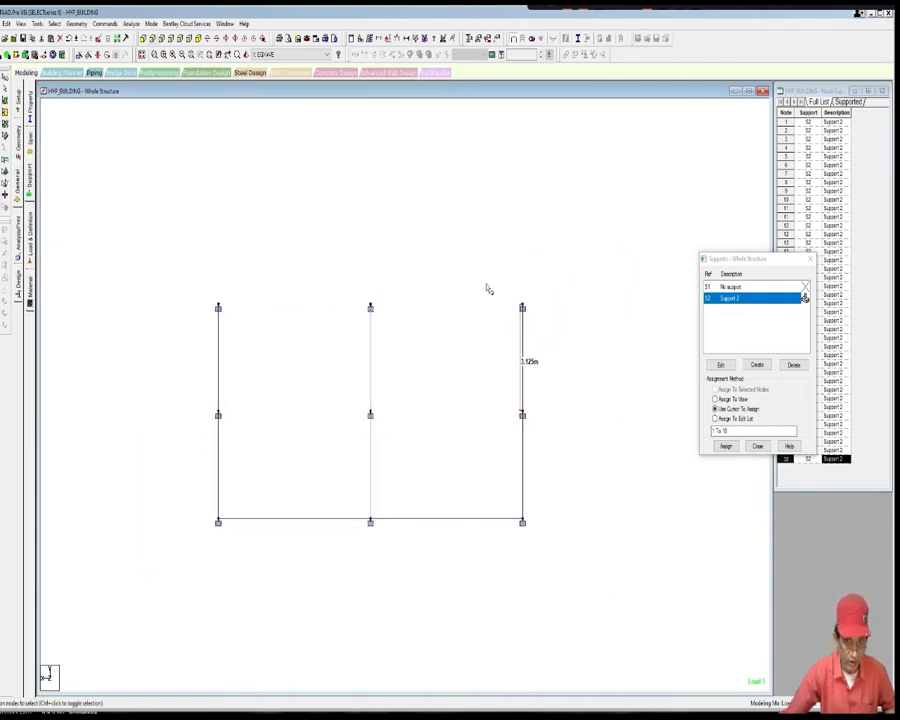
right_click(406, 218)
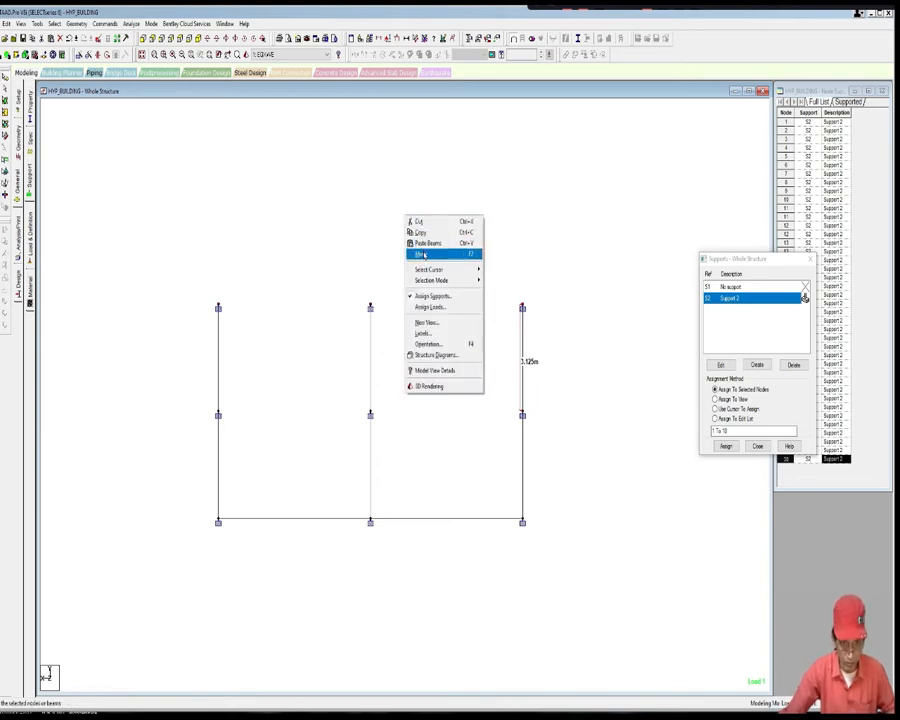
left_click(424, 255)
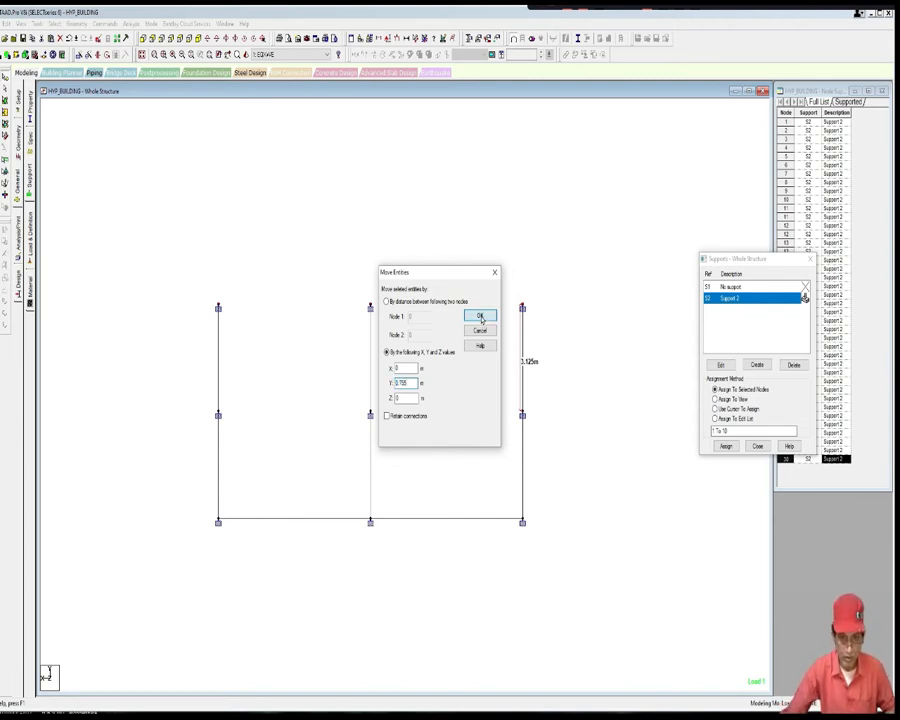
left_click(480, 317)
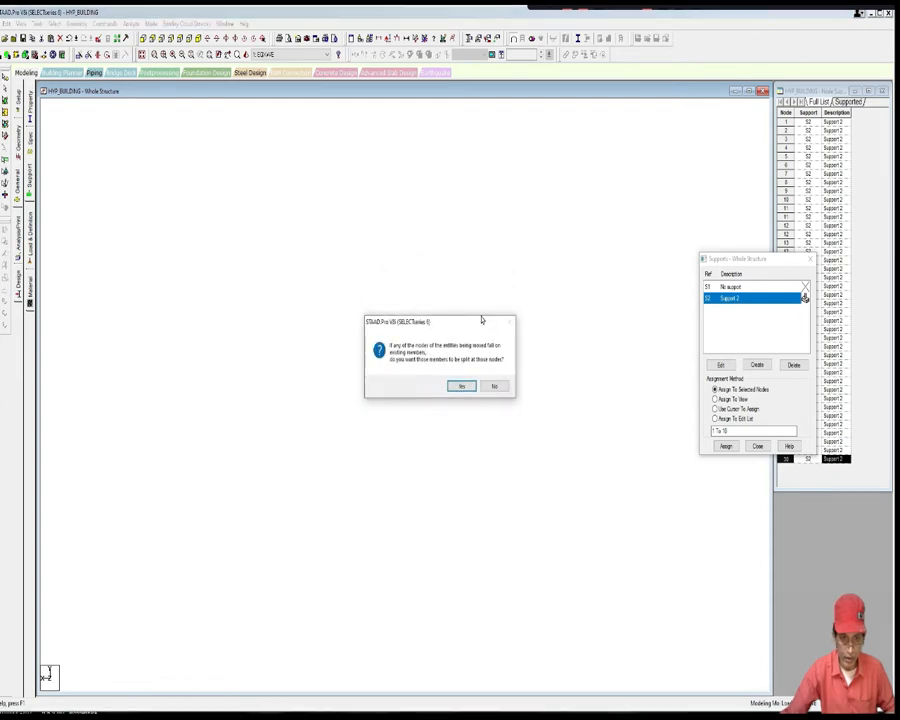
left_click(462, 385)
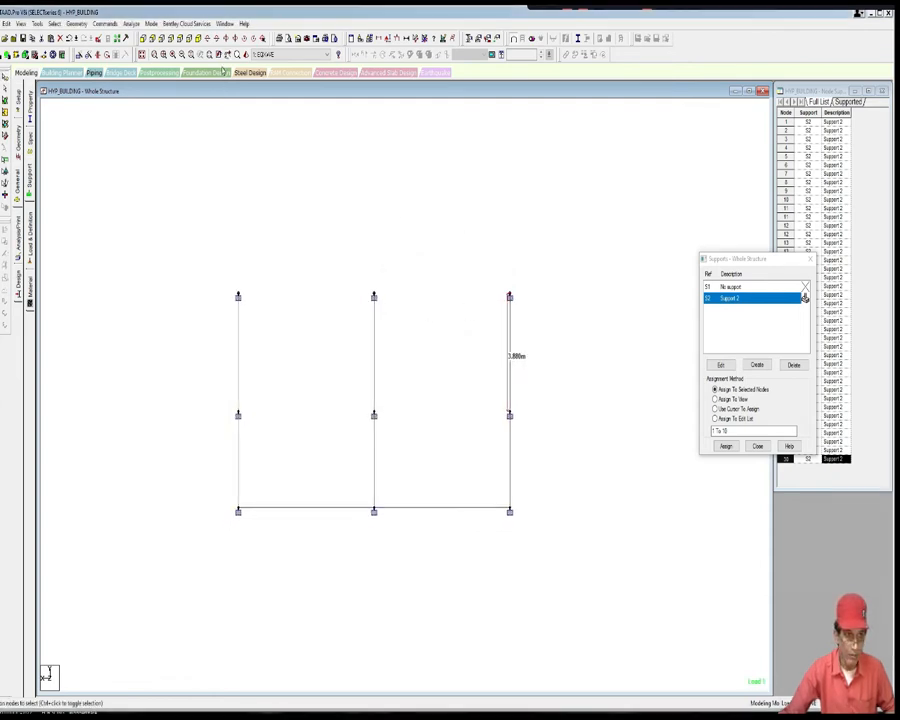
Step: Return to the isometric view of the frame and close the support settings
left_click(199, 40)
scroll(316, 210, "up", 4)
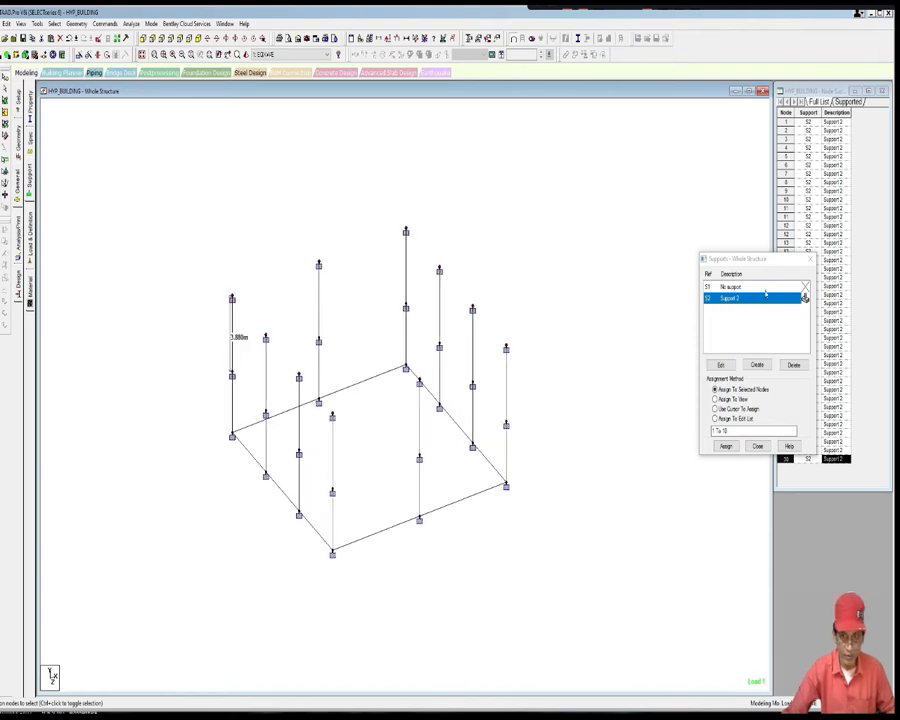
scroll(530, 307, "up", 1)
left_click(810, 260)
scroll(600, 394, "up", 2)
scroll(605, 395, "down", 1)
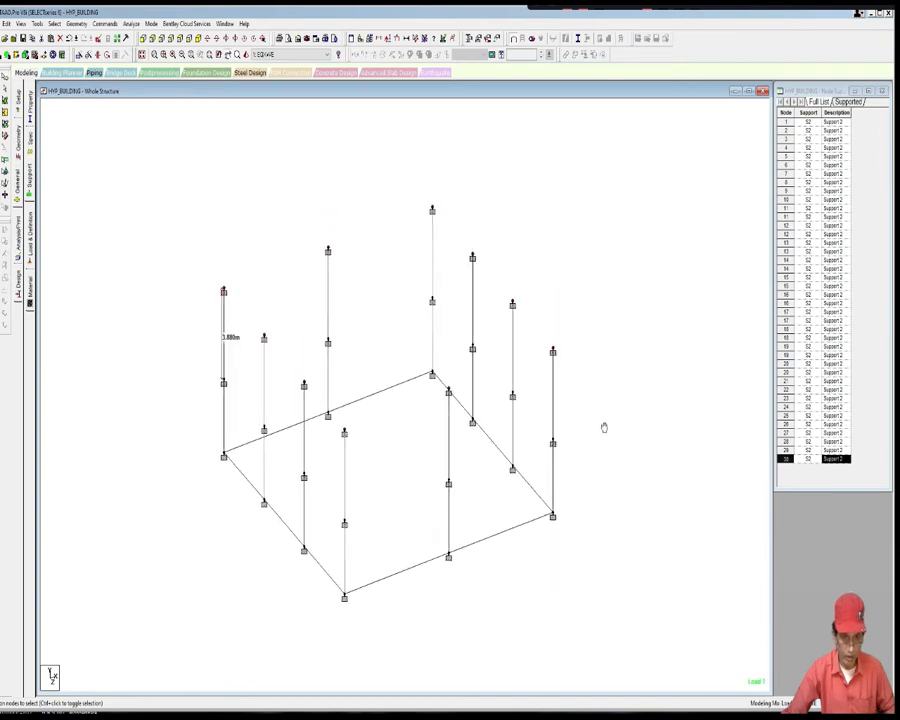
middle_click_drag(599, 417, 601, 426)
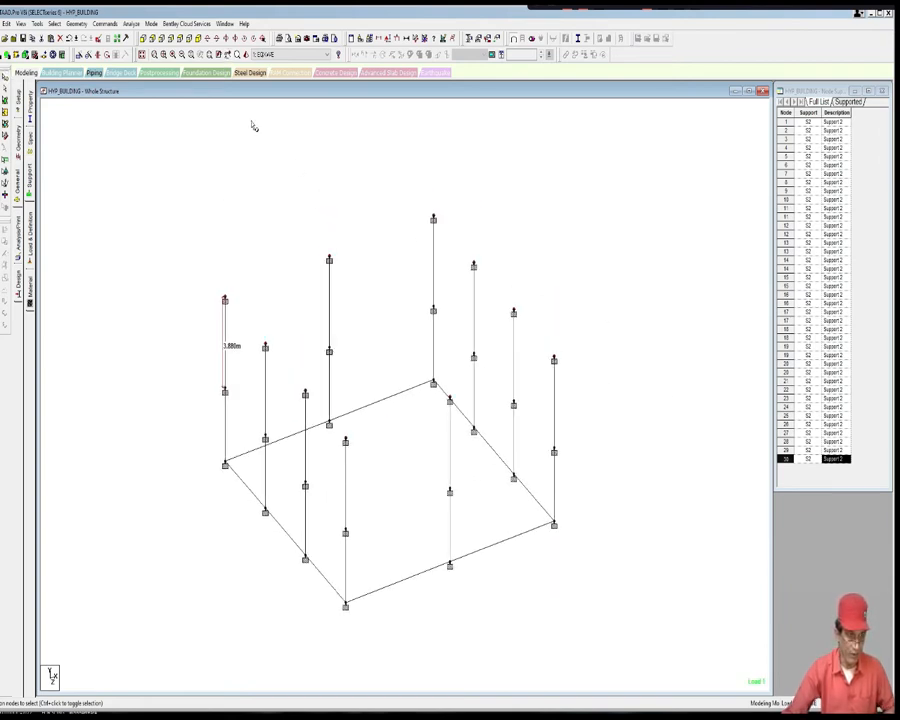
Step: Add the Indian S Shape section ISMB450 in steel to the member properties from the section database
left_click(32, 117)
scroll(299, 313, "up", 2)
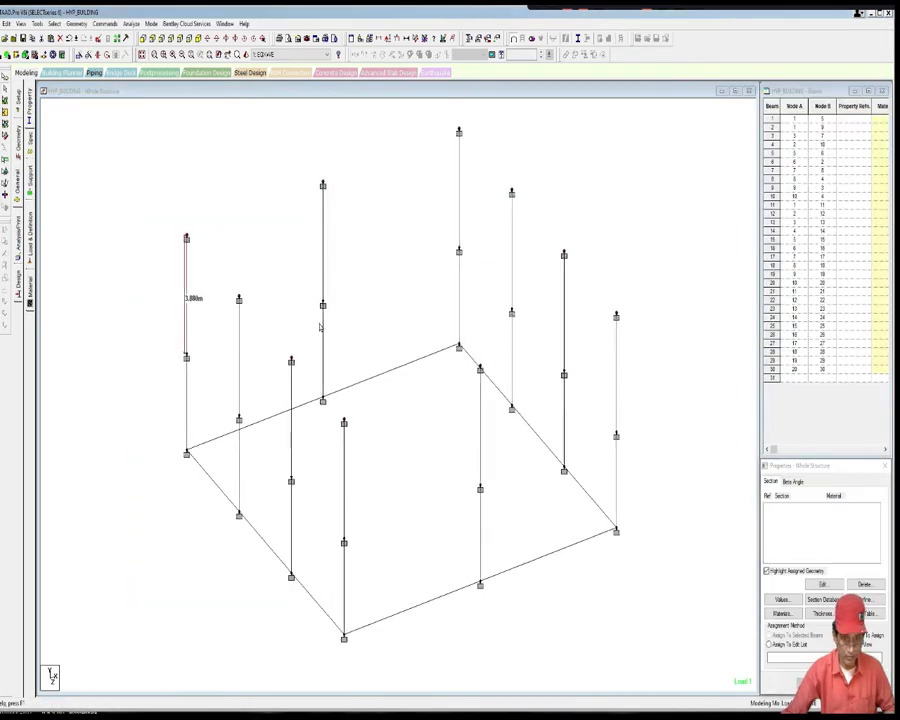
left_click_drag(833, 472, 754, 298)
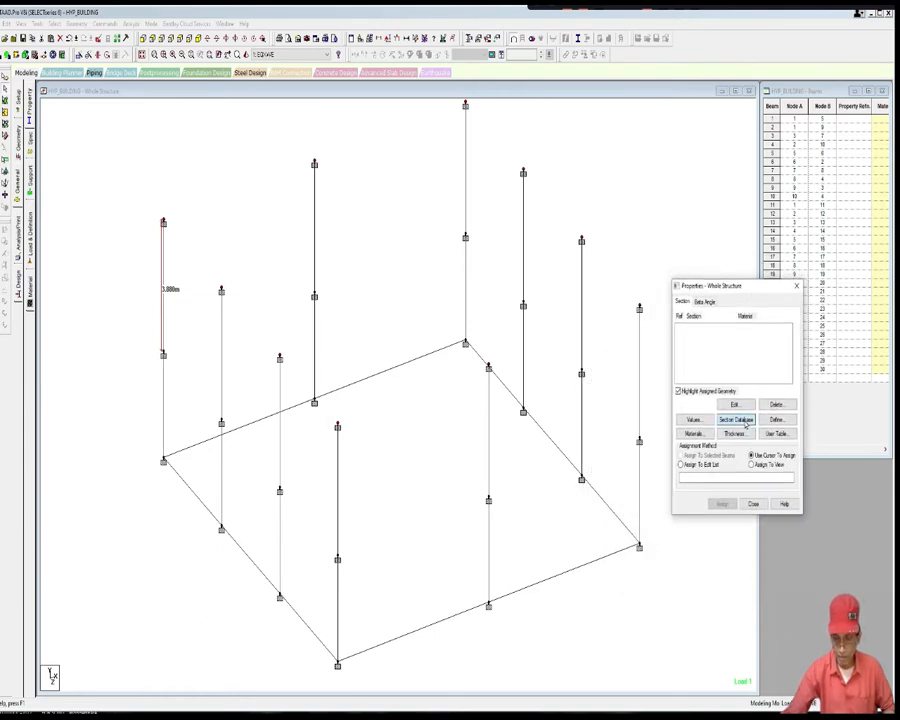
left_click(745, 420)
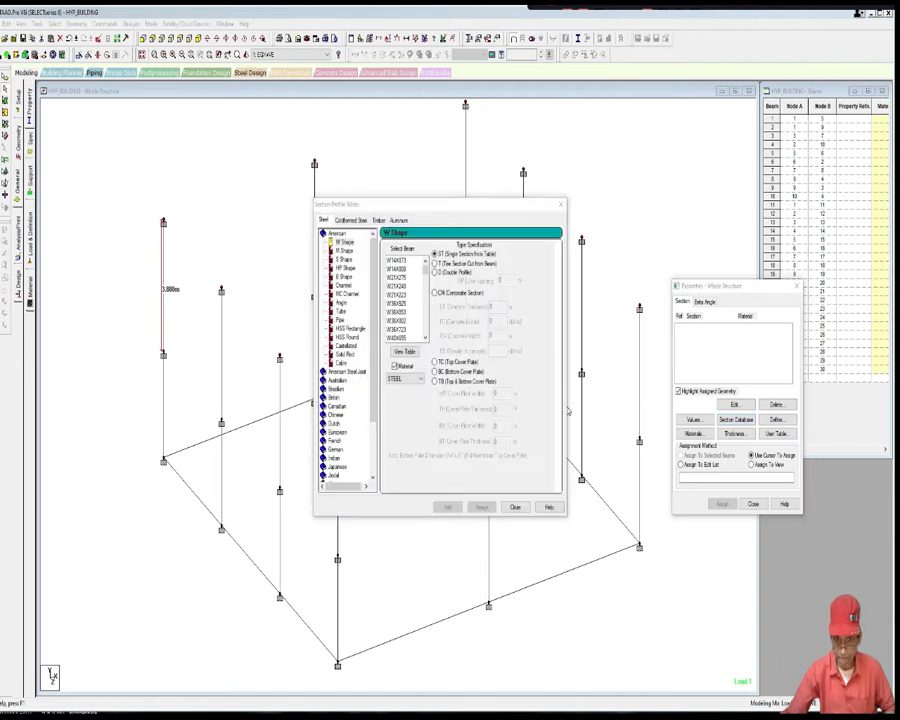
scroll(370, 405, "down", 2)
double_click(337, 424)
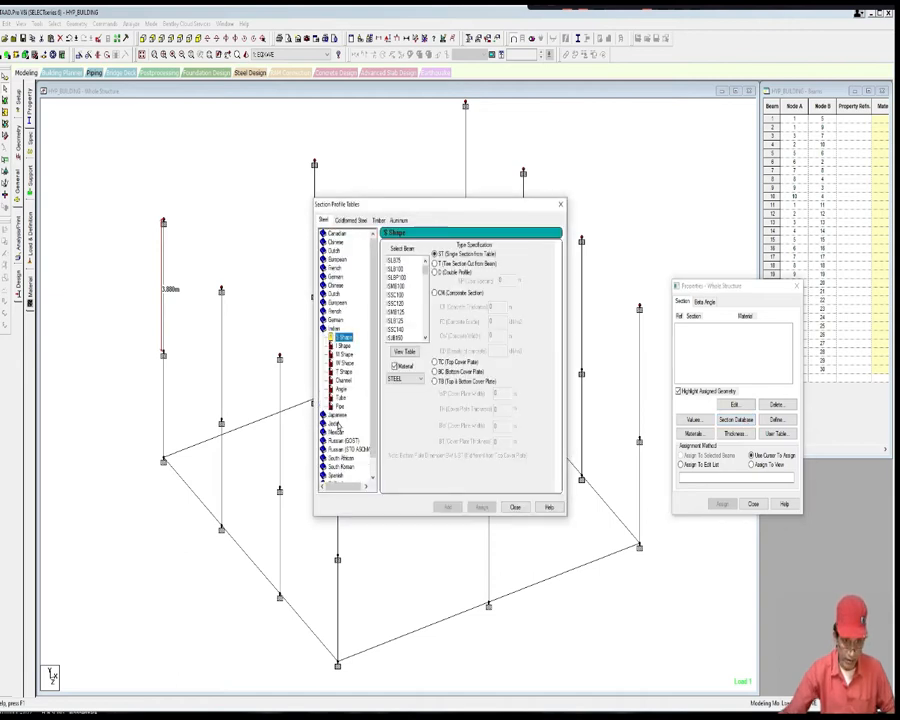
left_click_drag(425, 271, 423, 317)
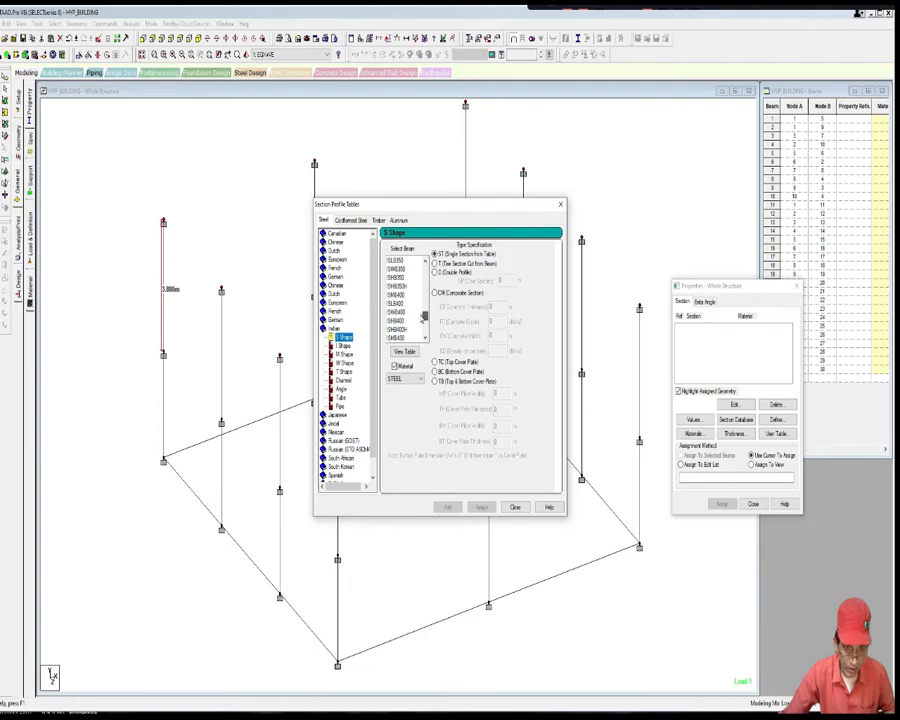
left_click(409, 330)
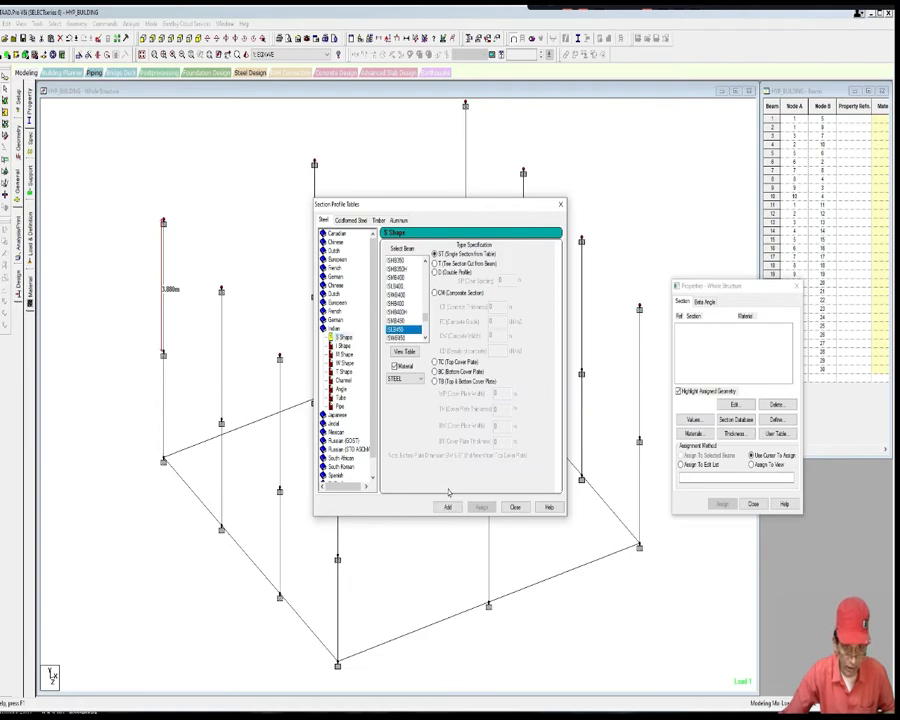
left_click(402, 322)
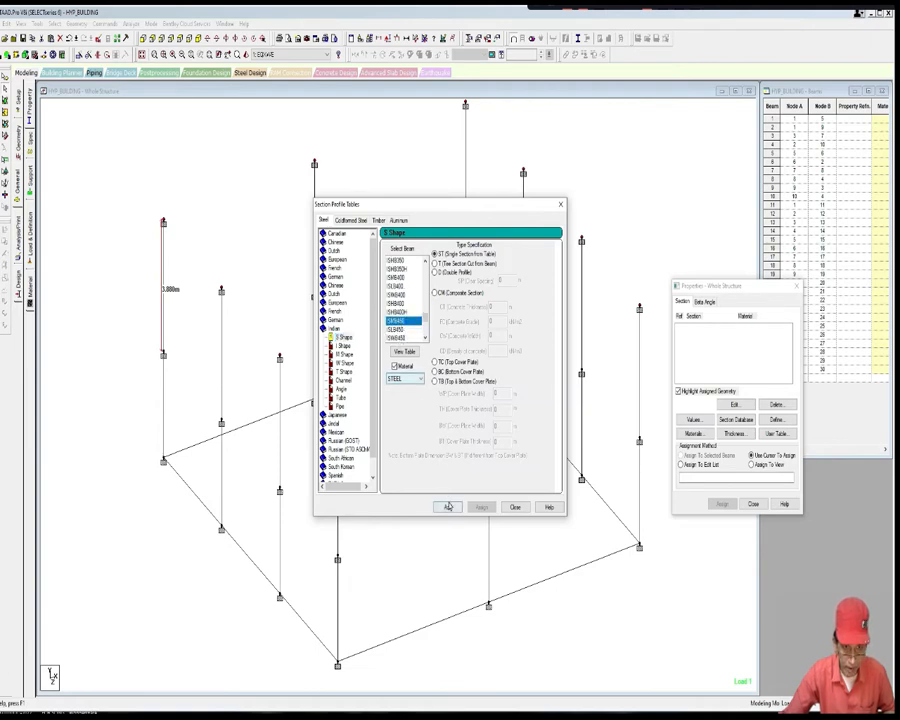
left_click(448, 507)
Step: Add the Indian ISMB550 steel section to the properties and close the section tables
left_click_drag(425, 317, 425, 327)
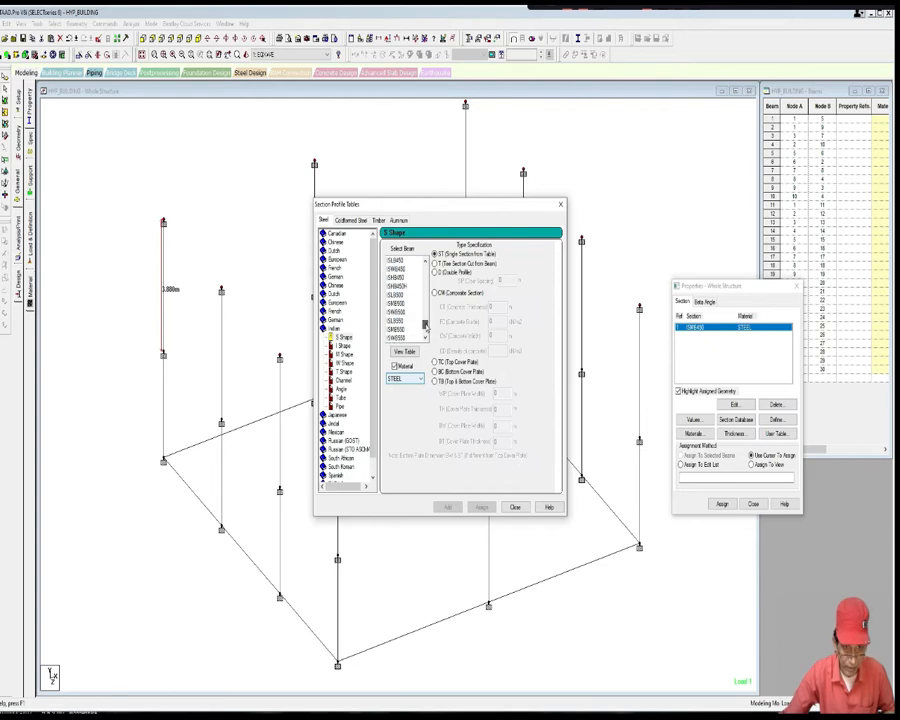
left_click(404, 329)
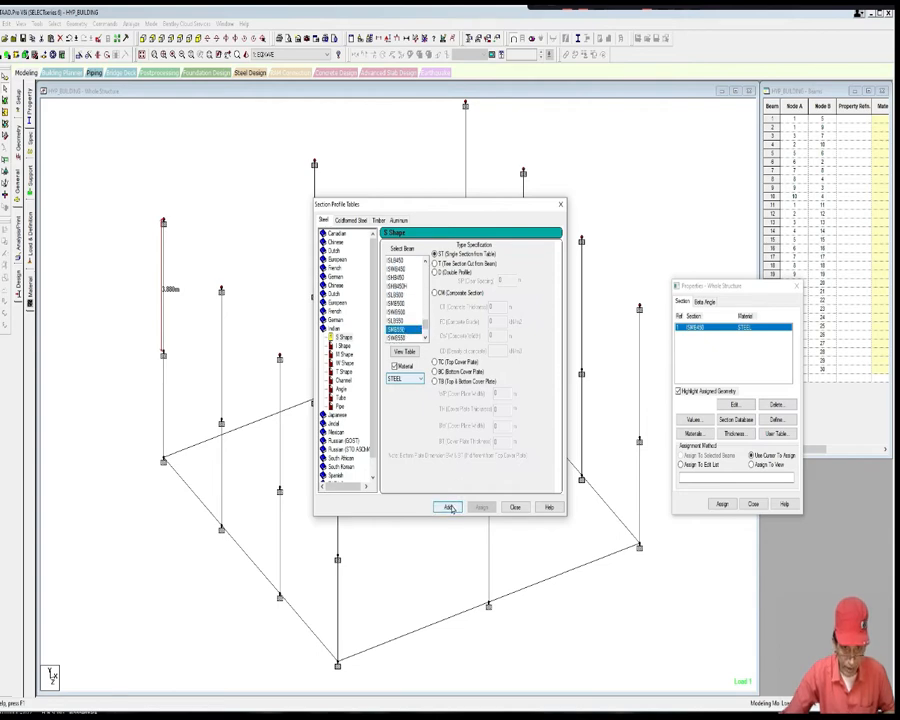
left_click(449, 507)
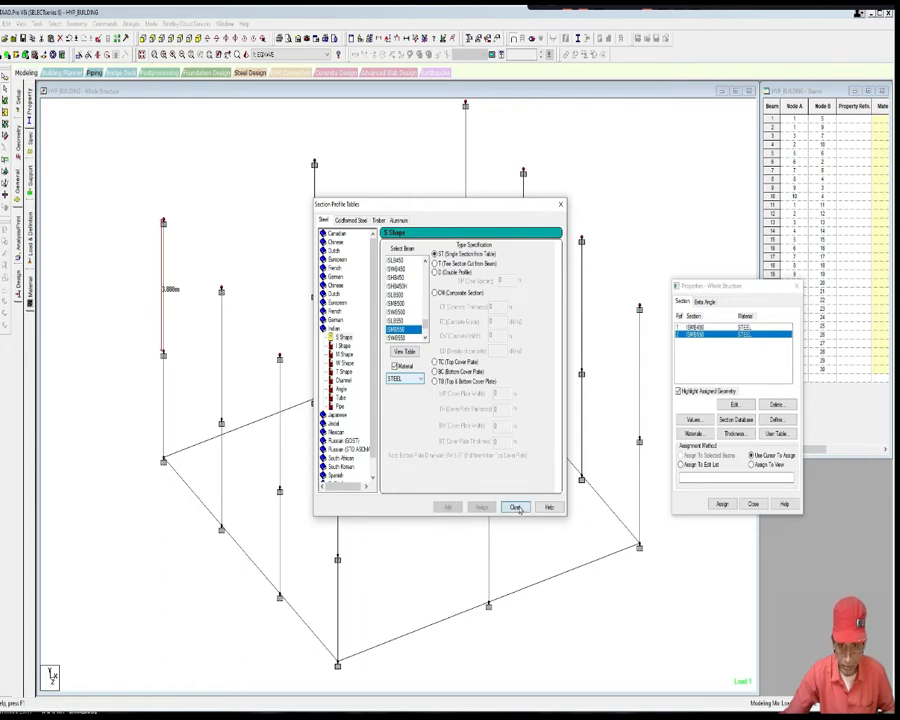
left_click(516, 508)
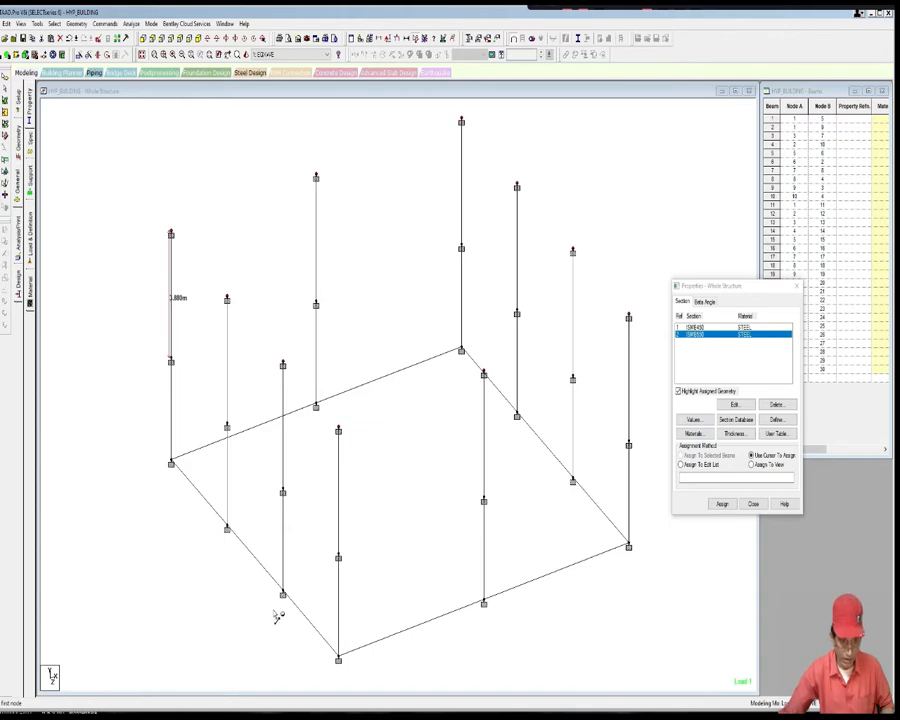
Step: Measure the first-level spans between the two opposite pairs of intermediate columns
left_click(283, 491)
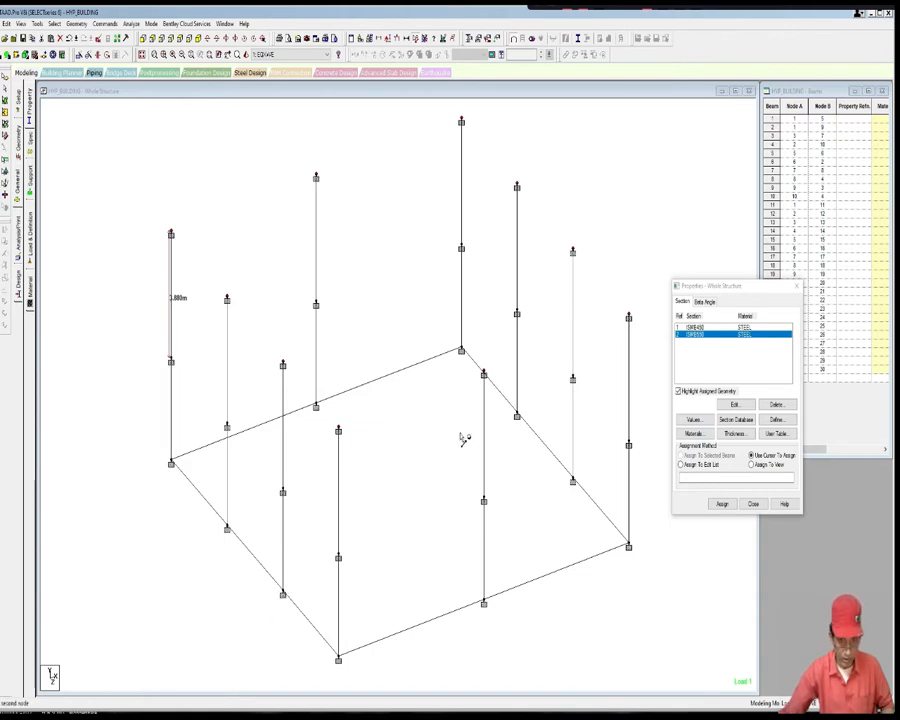
left_click(572, 381)
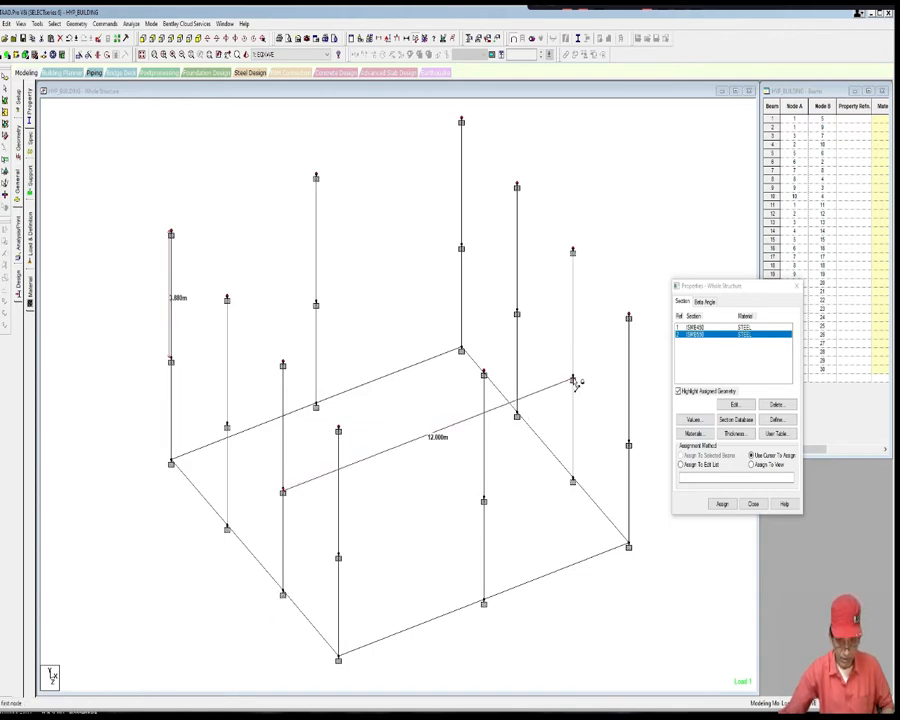
scroll(484, 420, "up", 1)
scroll(480, 413, "down", 1)
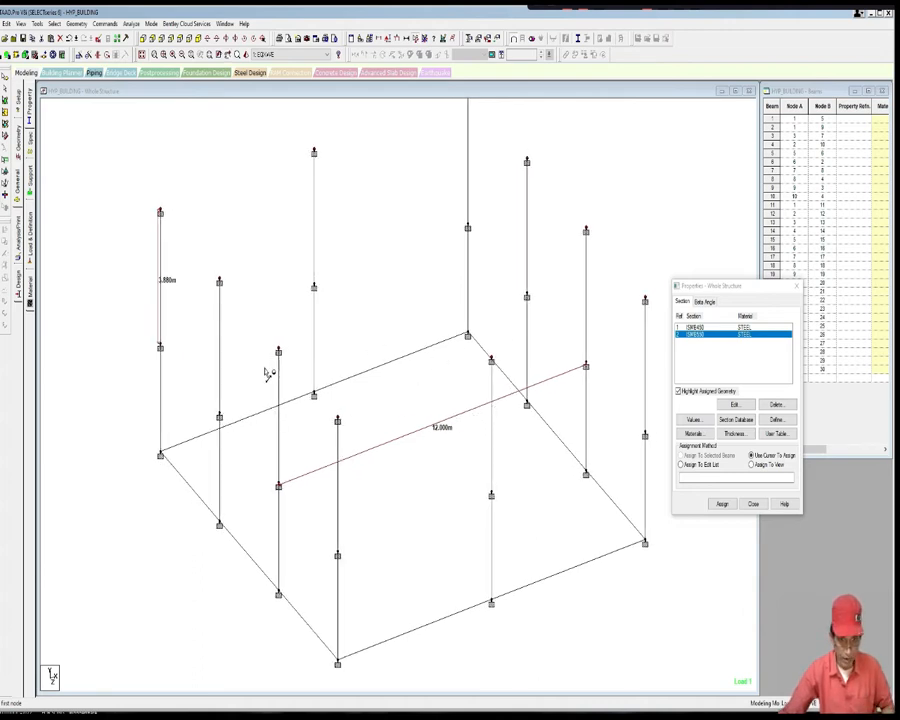
left_click(220, 416)
left_click(527, 297)
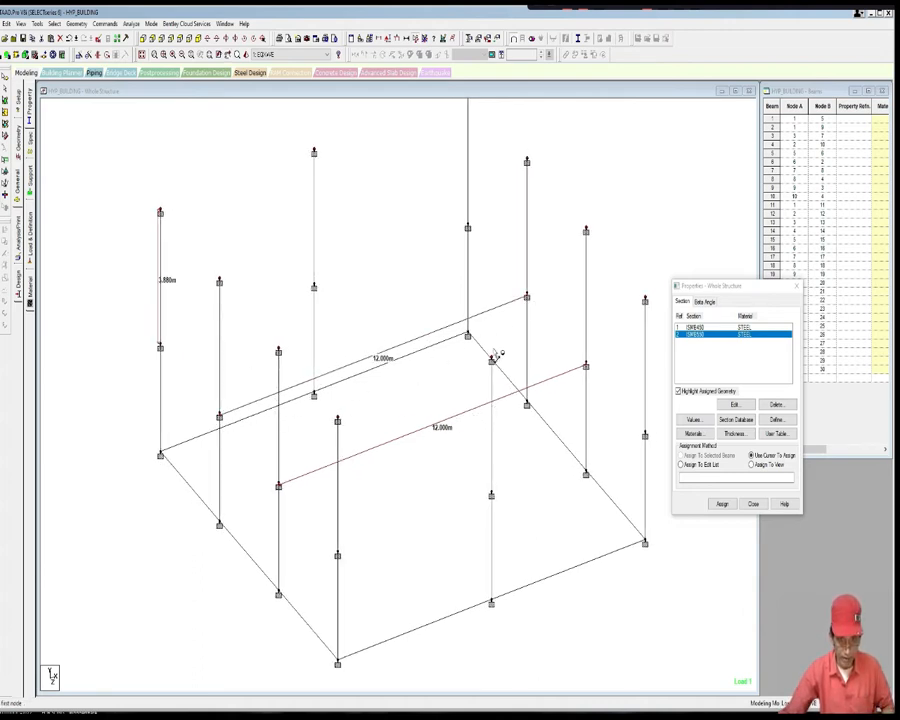
scroll(456, 372, "down", 1)
scroll(460, 450, "up", 2)
middle_click_drag(443, 426, 464, 461)
scroll(460, 436, "down", 1)
scroll(464, 461, "down", 1)
scroll(470, 461, "up", 1)
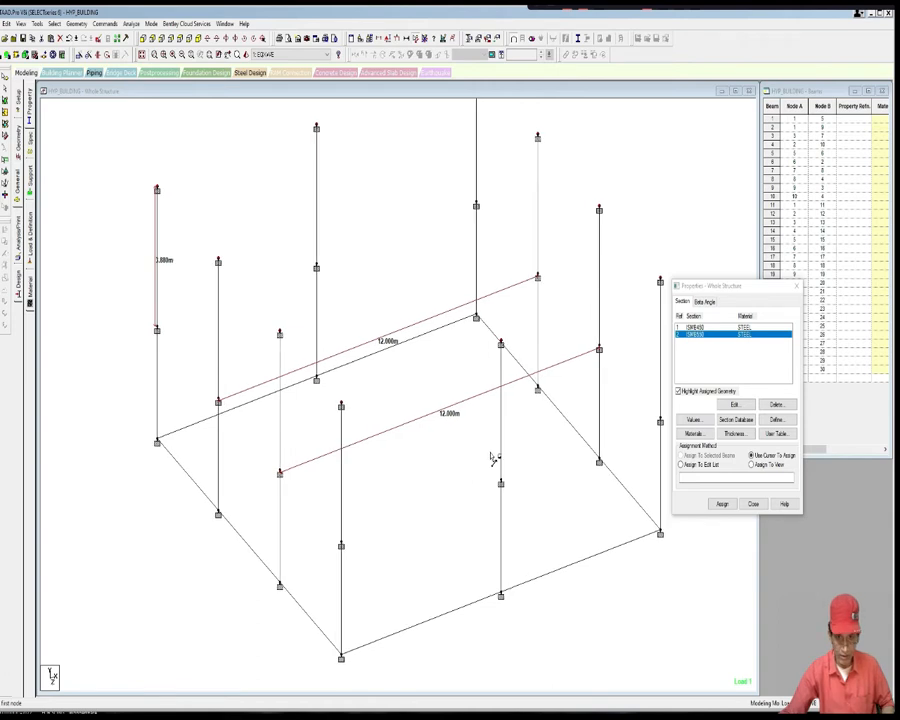
Step: Copy the three collinear base beams along one outer edge and paste them -6 m in X, onto the middle line of the base
middle_click_drag(532, 450, 520, 463)
scroll(535, 461, "up", 1)
left_click(620, 505)
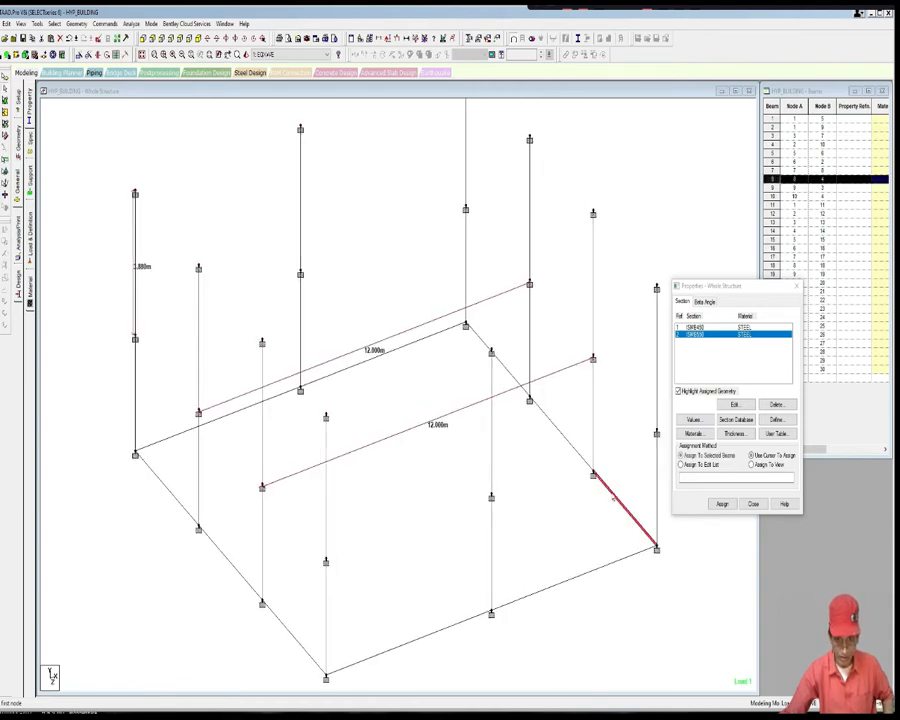
left_click(584, 460, "ctrl")
left_click(510, 377, "ctrl")
right_click(391, 261)
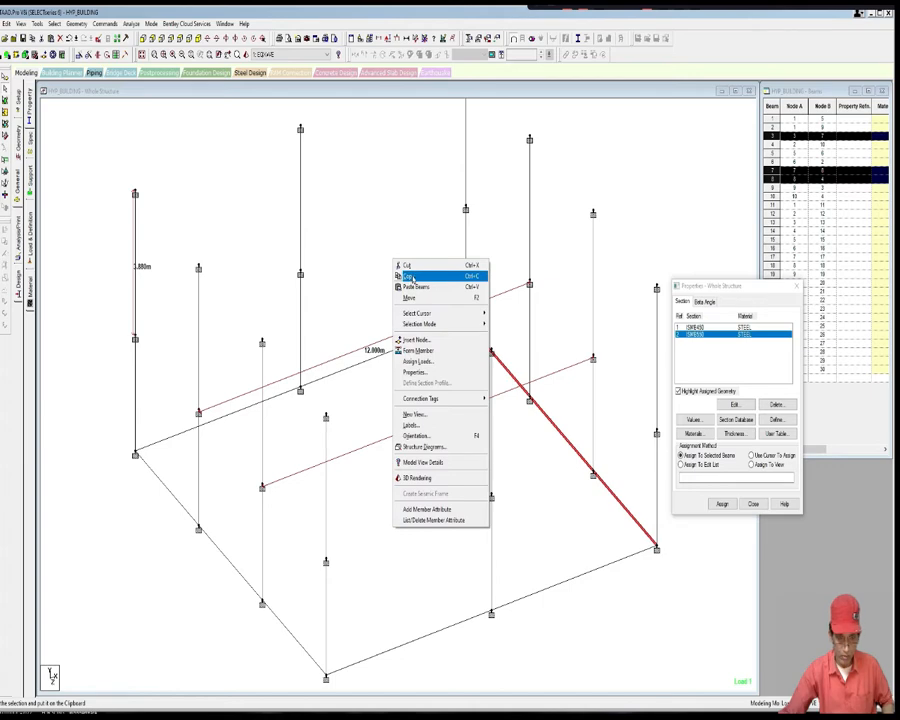
left_click(413, 276)
right_click(395, 262)
left_click(416, 287)
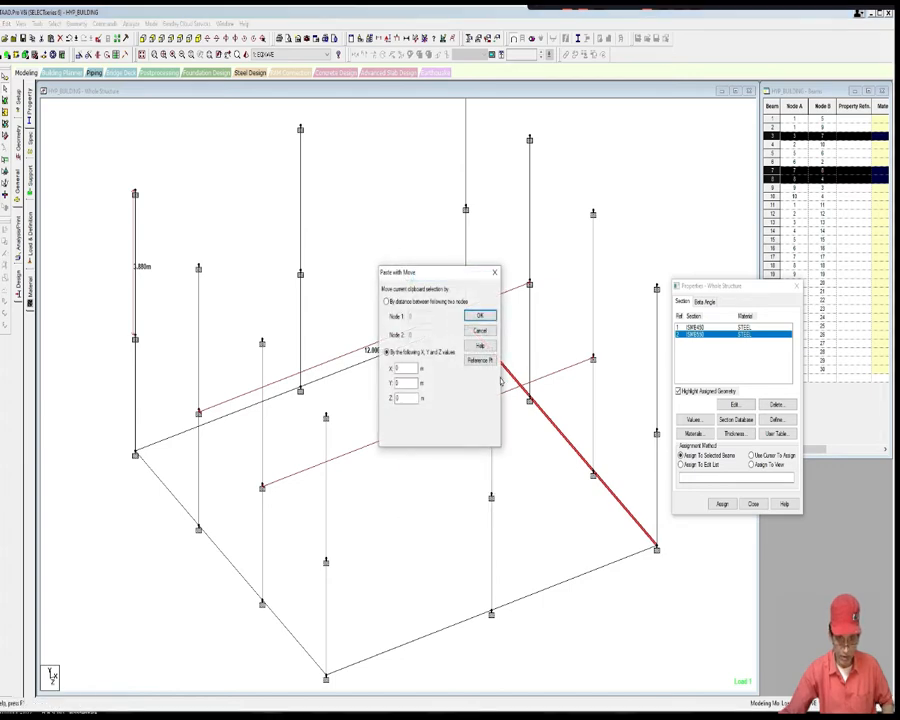
left_click(479, 361)
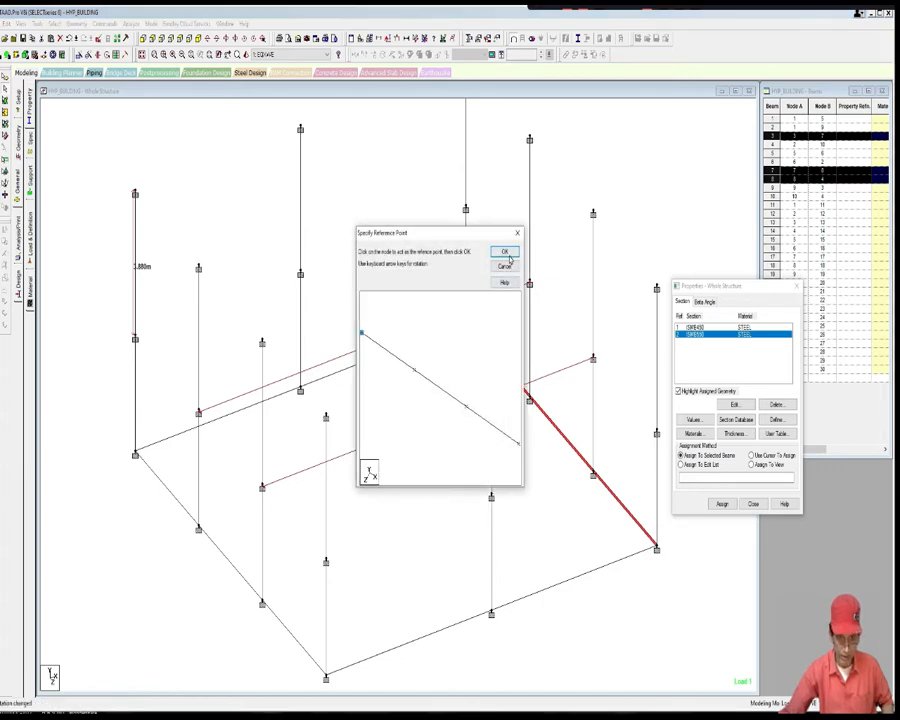
left_click(507, 255)
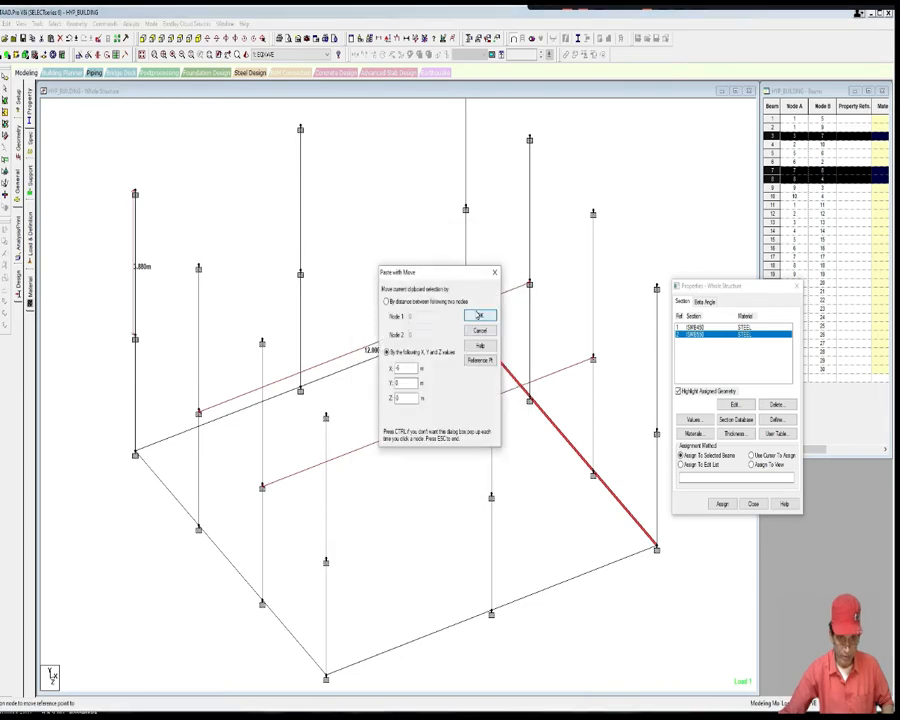
left_click(479, 316)
left_click(495, 382)
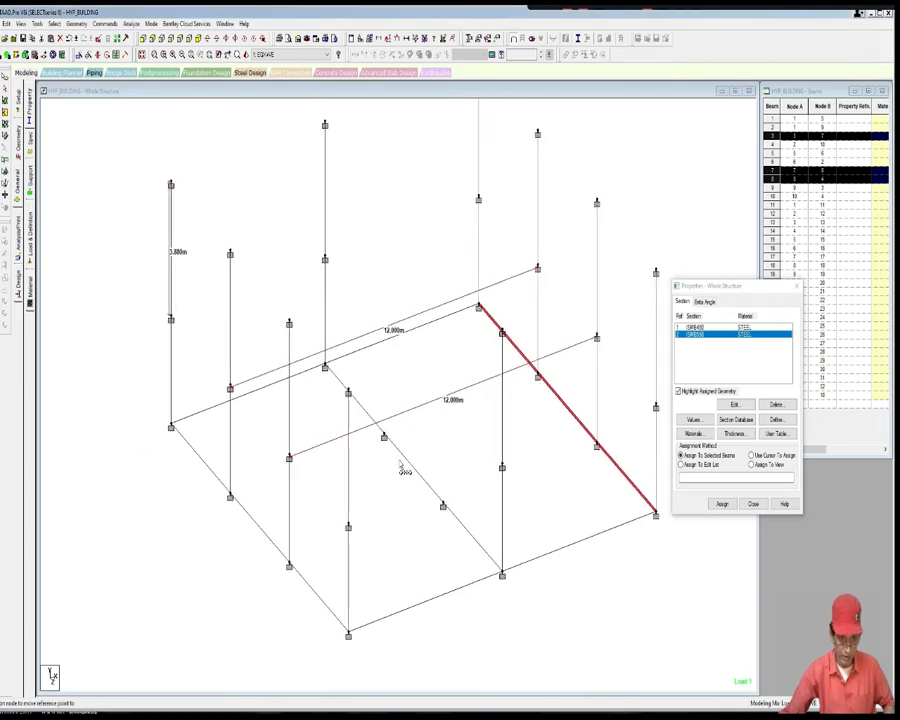
Step: Copy the two lower intermediate columns on one outer edge and paste them by reference point onto the middle line's intermediate base nodes
scroll(396, 477, "up", 3)
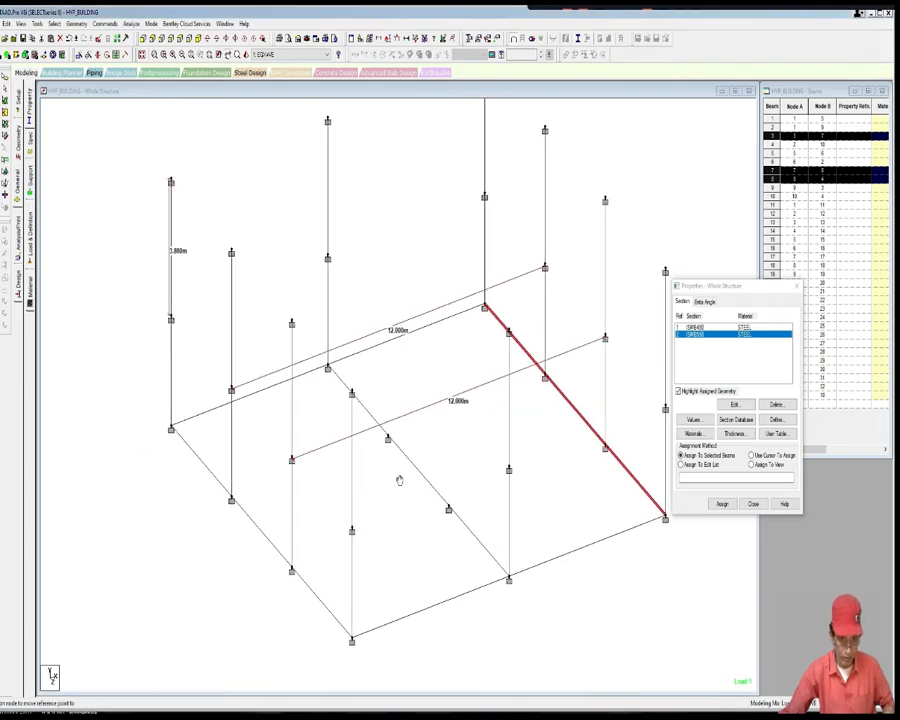
left_click(286, 517)
left_click(222, 453, "ctrl")
right_click(362, 287)
left_click(392, 297)
right_click(360, 269)
left_click(396, 298)
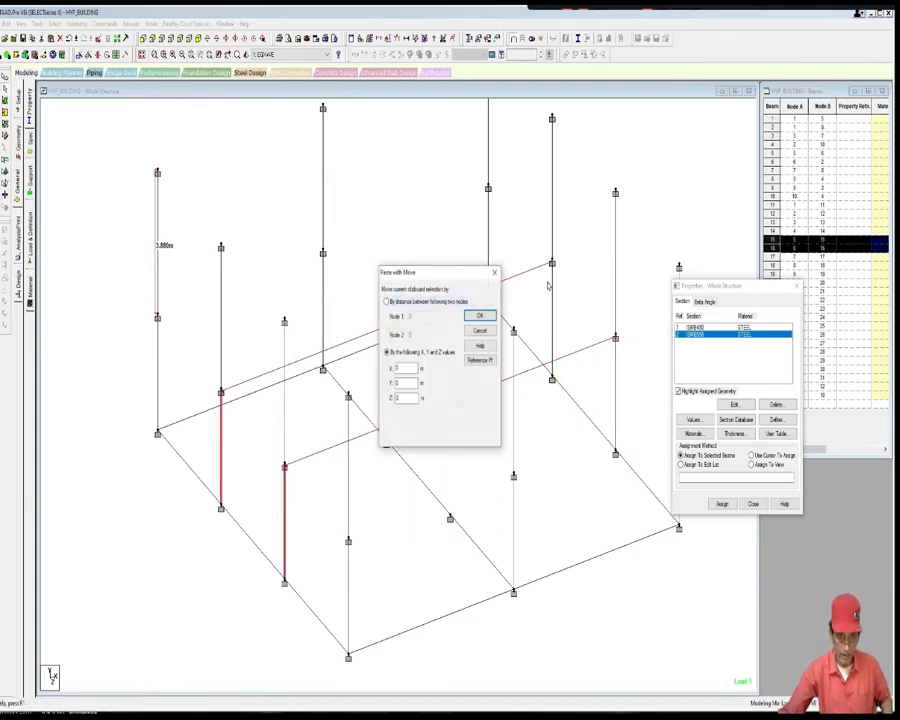
left_click(480, 359)
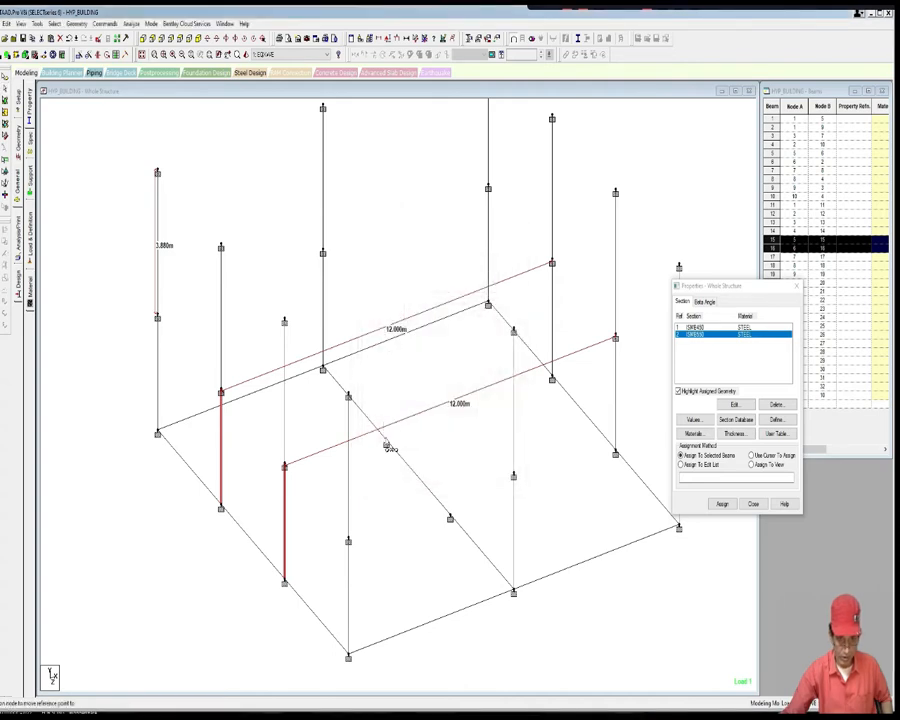
left_click(386, 442)
left_click(481, 316)
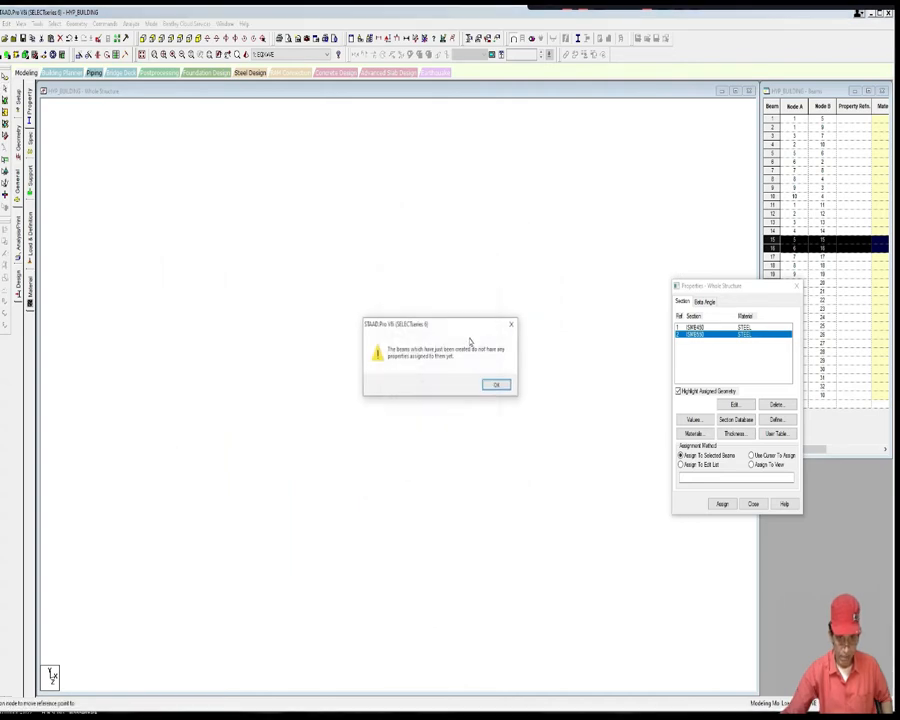
left_click(496, 385)
mouse_move(454, 355)
middle_mouse_down()
mouse_move(438, 348)
mouse_move(435, 358)
mouse_move(462, 333)
middle_mouse_up()
middle_click_drag(566, 376, 535, 388)
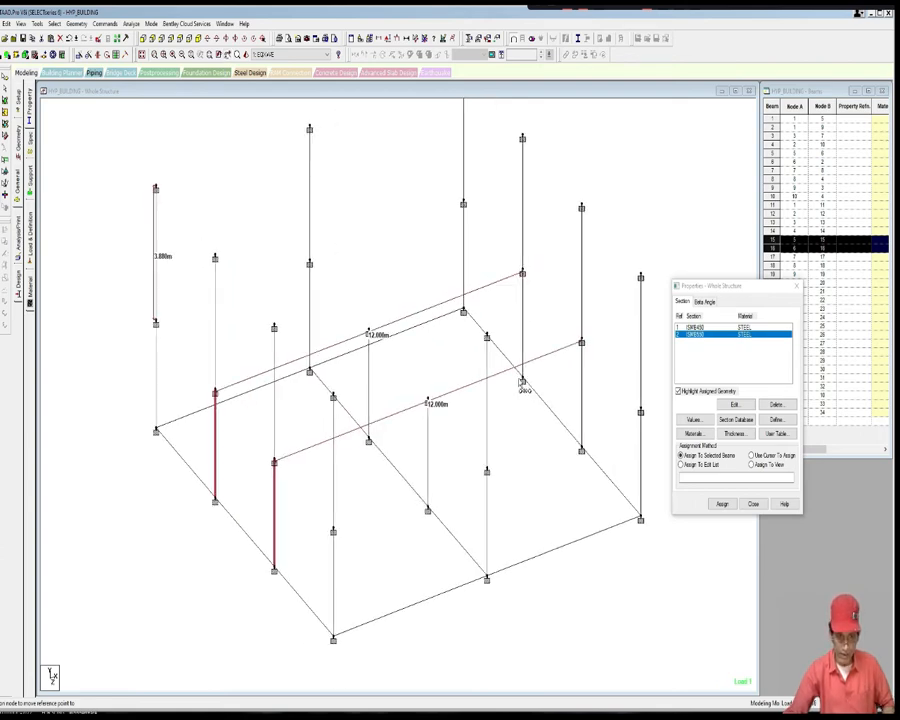
middle_click_drag(418, 448, 438, 445)
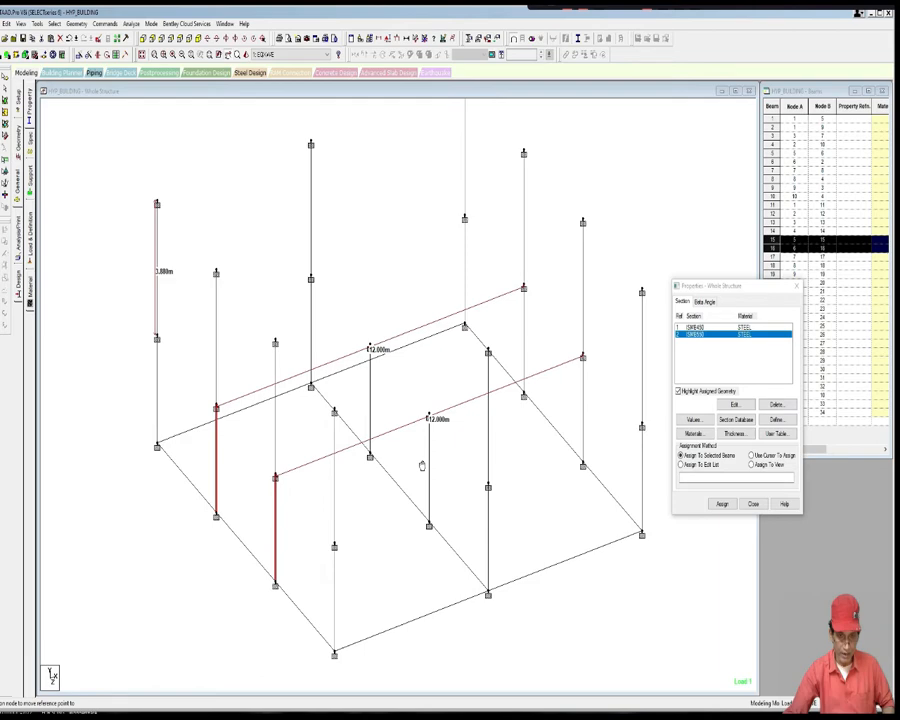
mouse_move(422, 465)
middle_mouse_down()
mouse_move(404, 472)
mouse_move(409, 457)
mouse_move(382, 464)
mouse_move(425, 443)
middle_mouse_up()
scroll(409, 460, "down", 1)
mouse_move(335, 490)
middle_mouse_down()
mouse_move(325, 503)
mouse_move(340, 482)
middle_mouse_up()
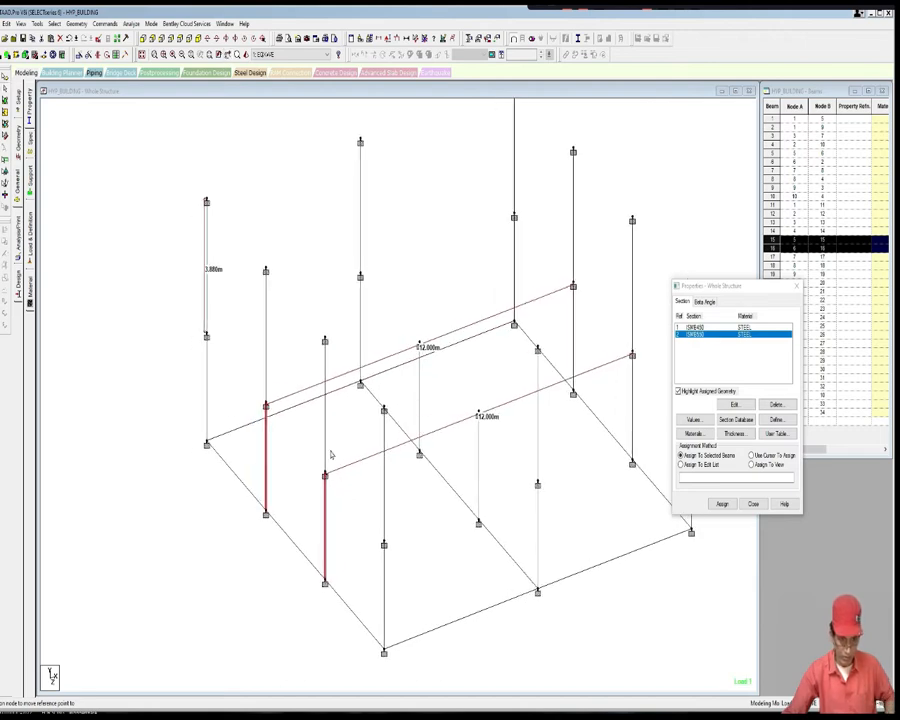
Step: Assign the ISMB550 section to the lower and upper intermediate columns on the two opposite outer edges
left_click(325, 453, "ctrl")
left_click(266, 366, "ctrl")
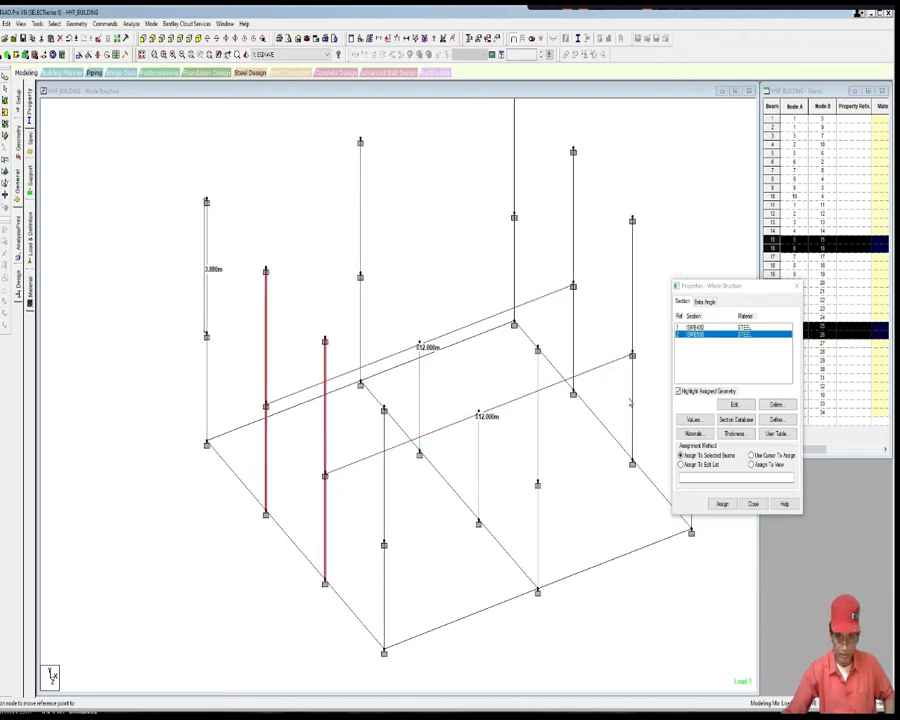
left_click(631, 404, "ctrl")
left_click(634, 306, "ctrl")
left_click(575, 325, "ctrl")
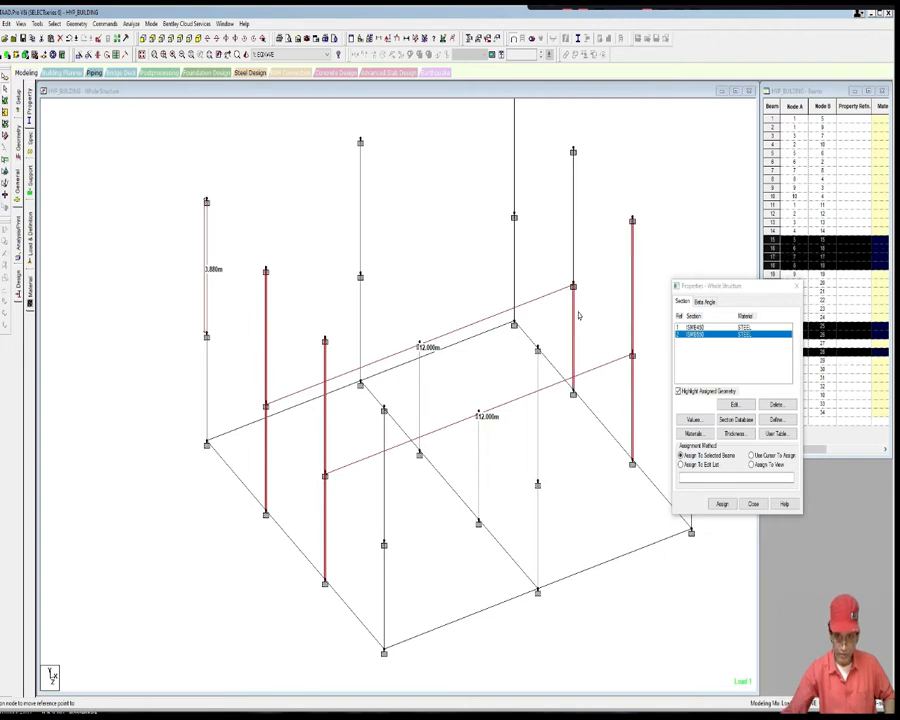
left_click(574, 273, "ctrl")
left_click(721, 503)
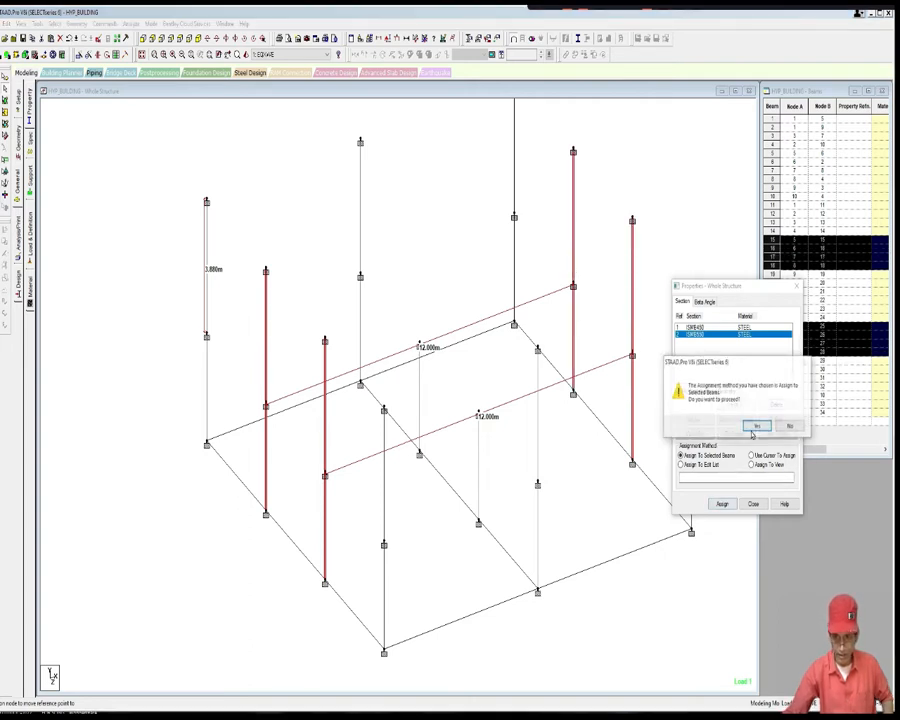
left_click(756, 427)
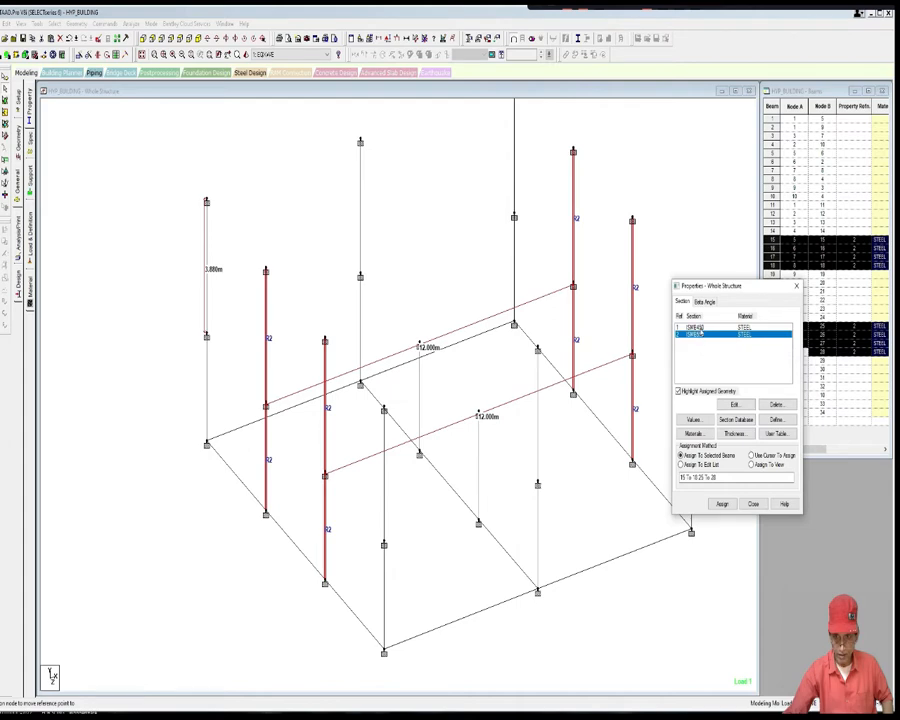
Step: Assign the ISMB450 section to all corner and mid-edge columns at both levels, except the upper column at the far mid-edge
left_click(700, 328)
scroll(585, 425, "down", 2)
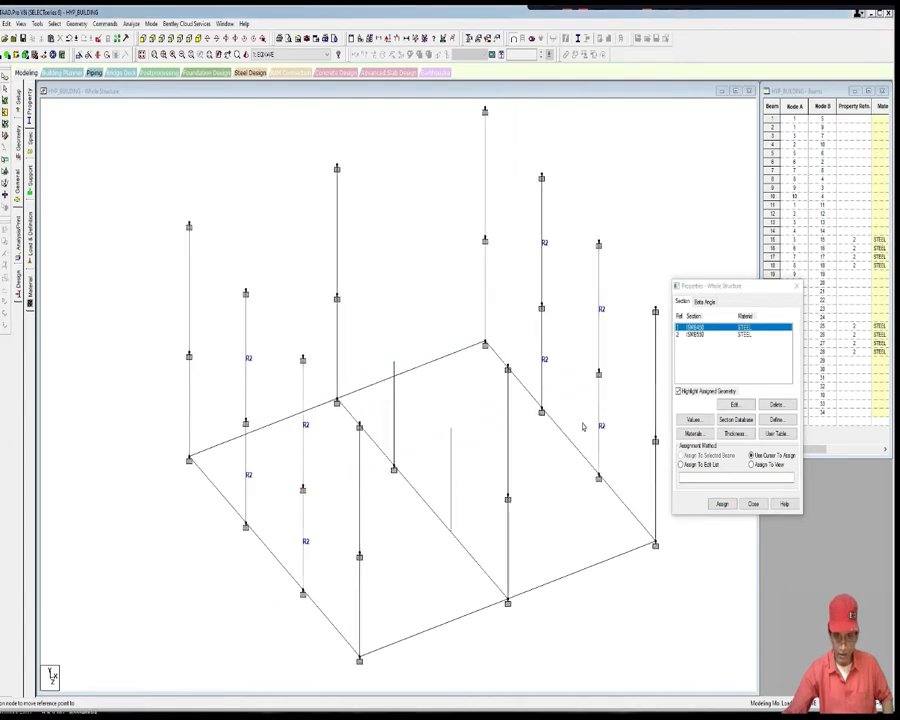
left_click(362, 590)
left_click(362, 490, "ctrl")
left_click(504, 545, "ctrl")
left_click(505, 478, "ctrl")
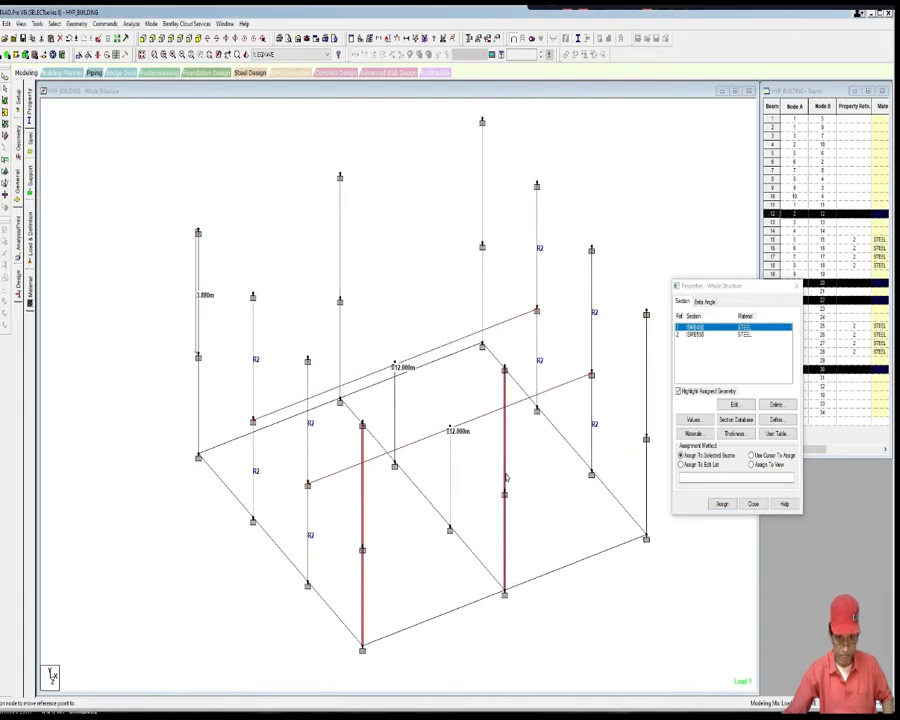
middle_click_drag(617, 495, 602, 514)
left_click(630, 511, "ctrl")
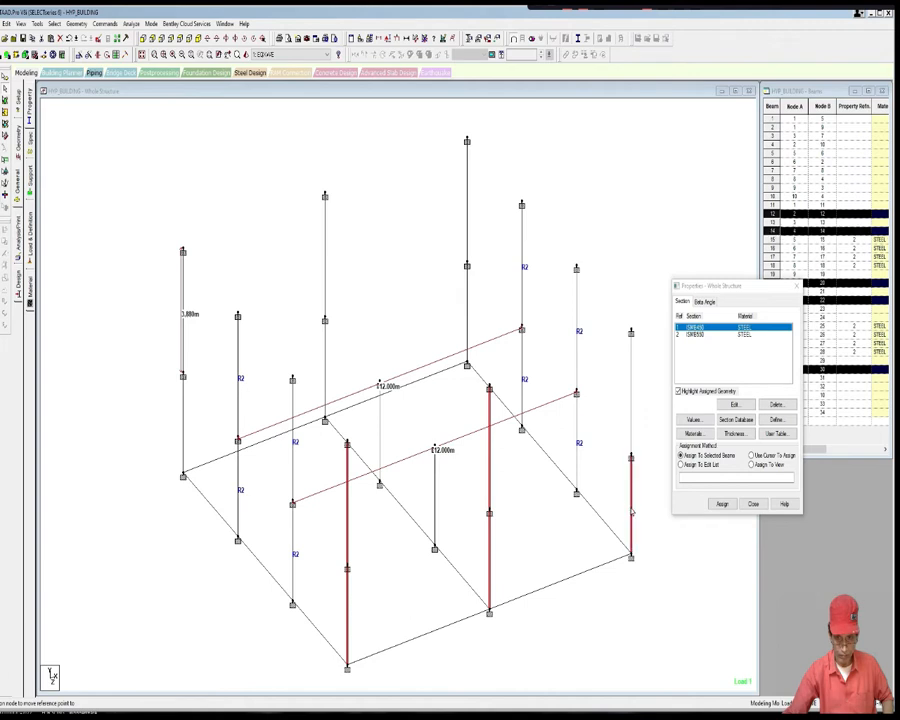
left_click(631, 438, "ctrl")
left_click(466, 305, "ctrl")
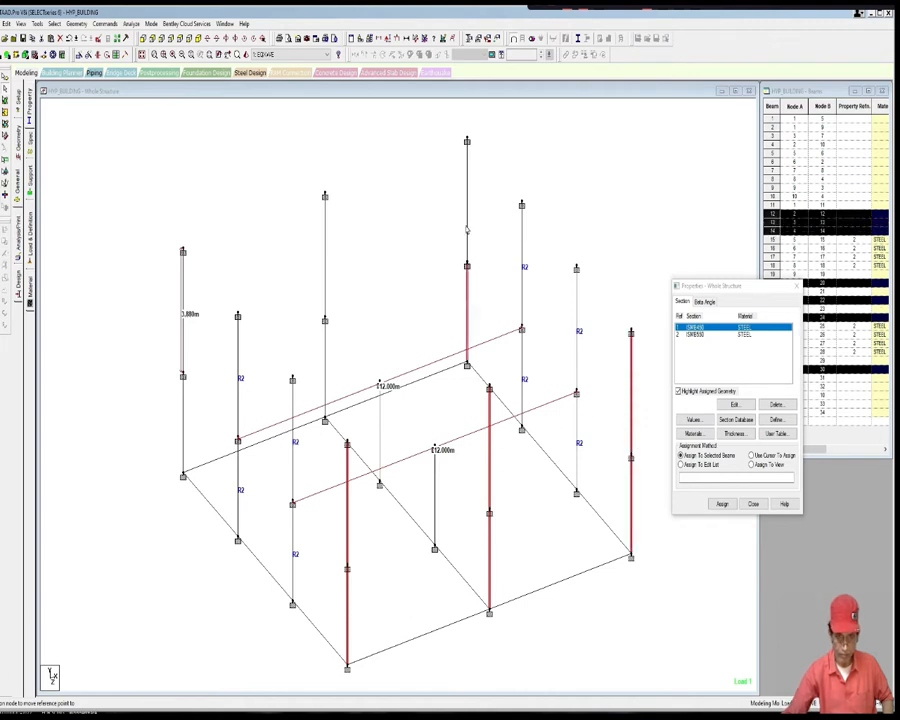
left_click(467, 200, "ctrl")
left_click(325, 355, "ctrl")
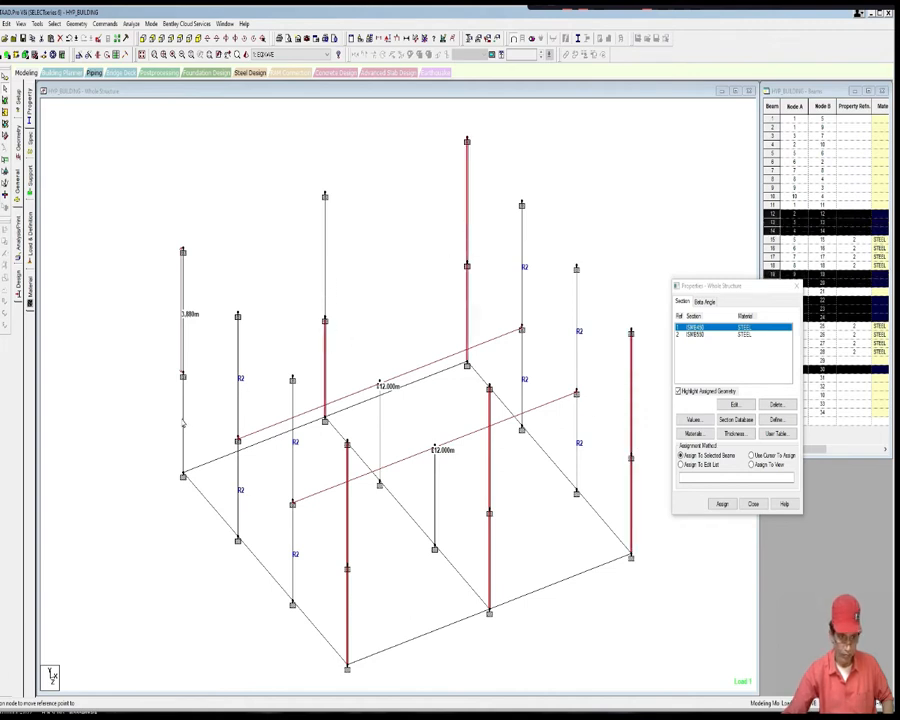
left_click(183, 424, "ctrl")
left_click(183, 341, "ctrl")
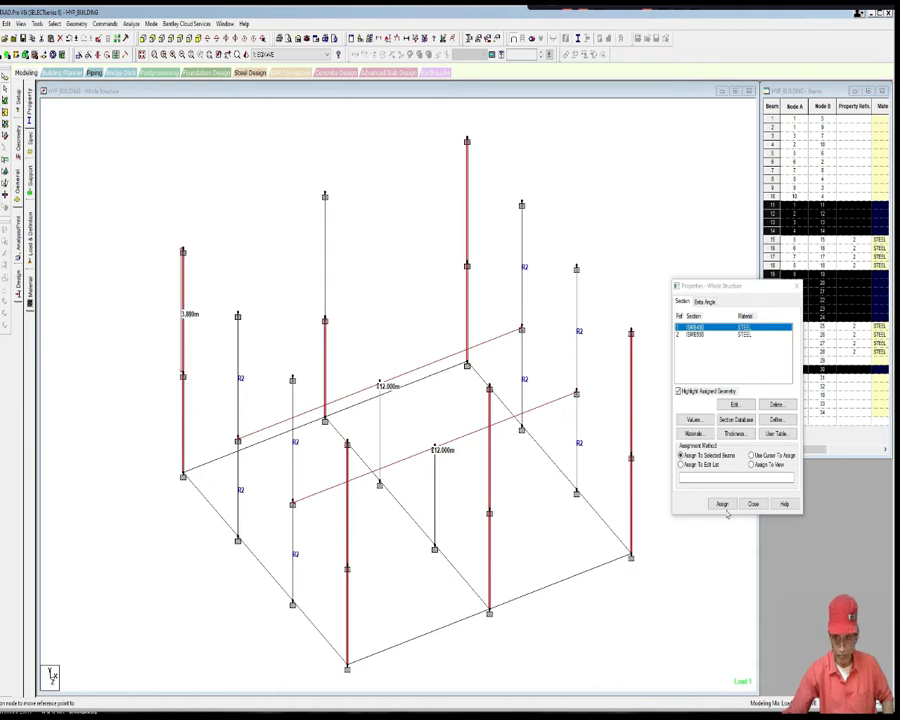
left_click(722, 503)
left_click(758, 427)
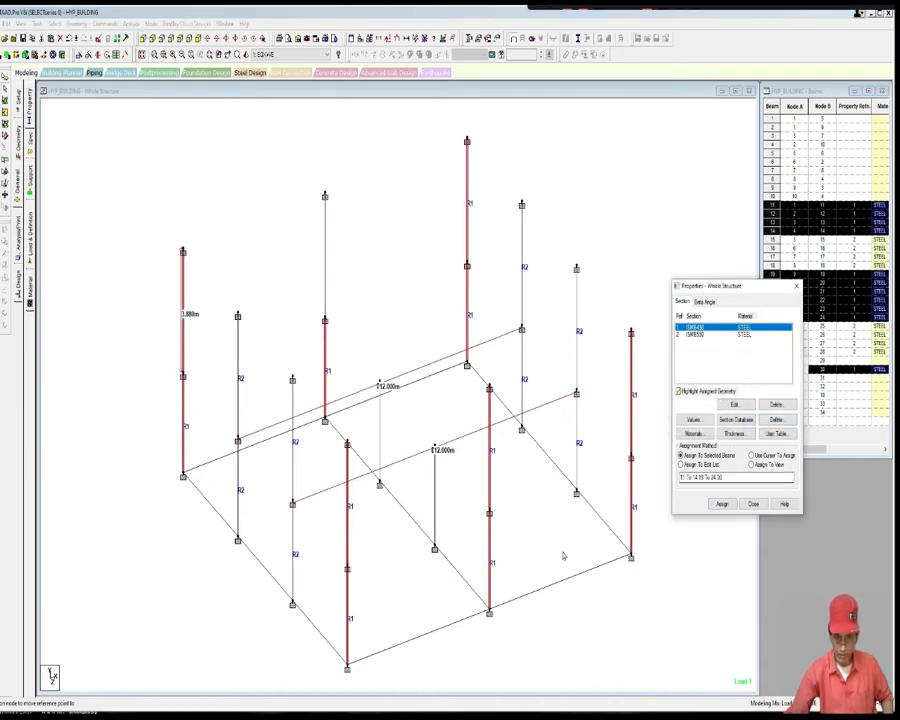
scroll(558, 548, "up", 1)
middle_click_drag(558, 548, 540, 580)
scroll(538, 576, "down", 2)
scroll(525, 518, "down", 2)
mouse_move(525, 518)
middle_mouse_down()
mouse_move(525, 526)
mouse_move(528, 511)
middle_mouse_up()
scroll(528, 511, "up", 1)
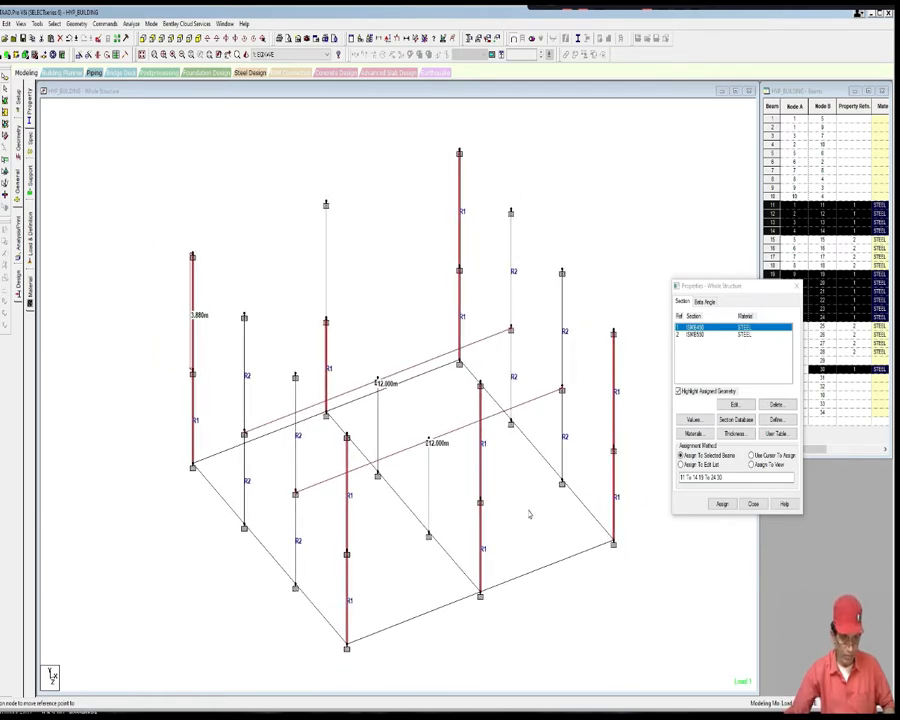
Step: Clear the beam selection and check the number and coordinates of the first-level node on the corner column
left_click(566, 621)
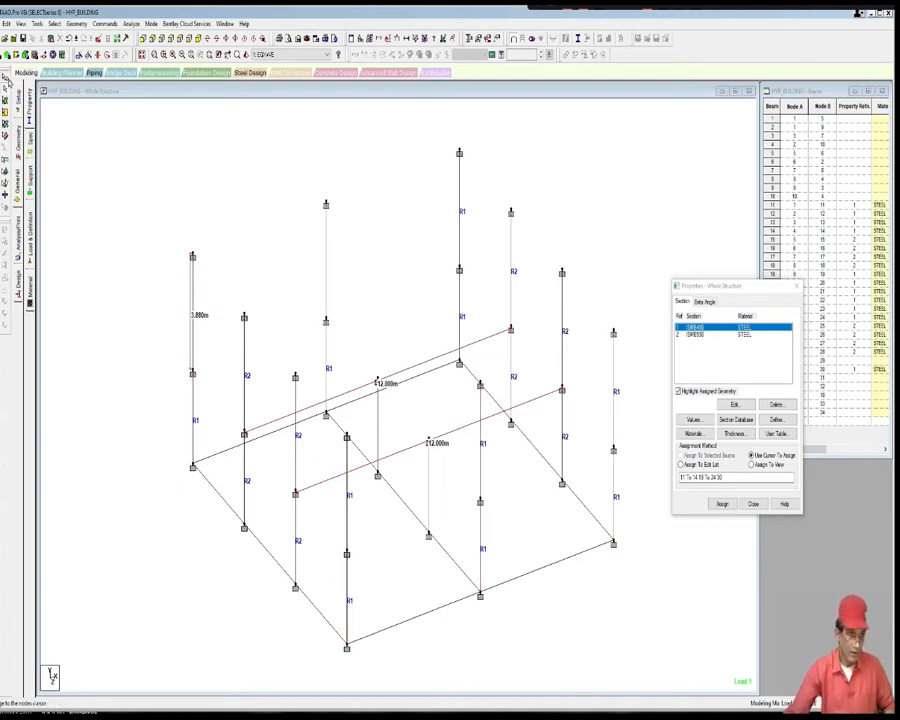
left_click(6, 81)
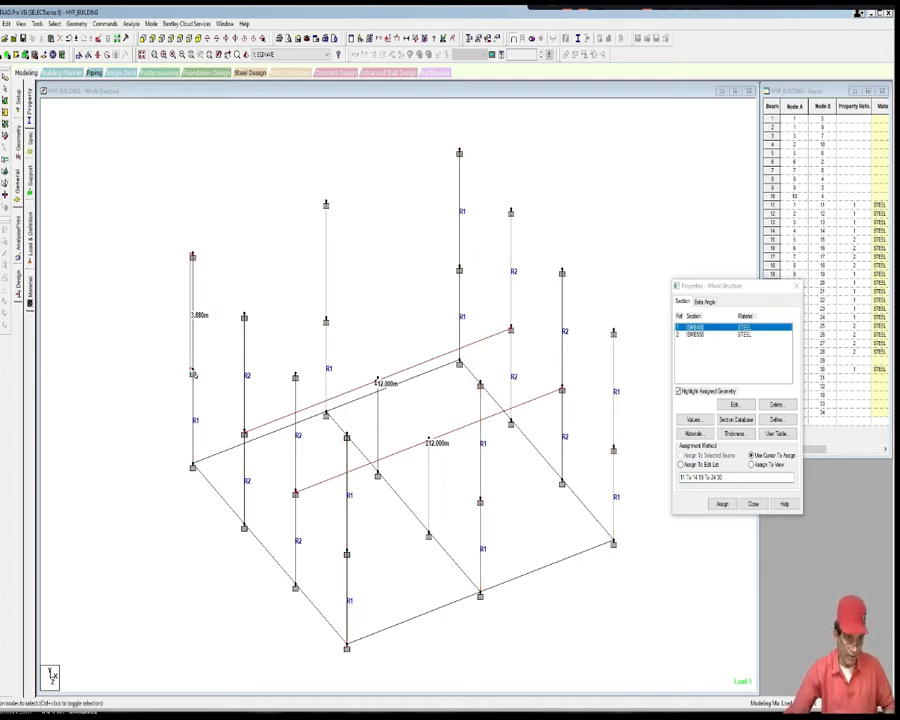
double_click(193, 372)
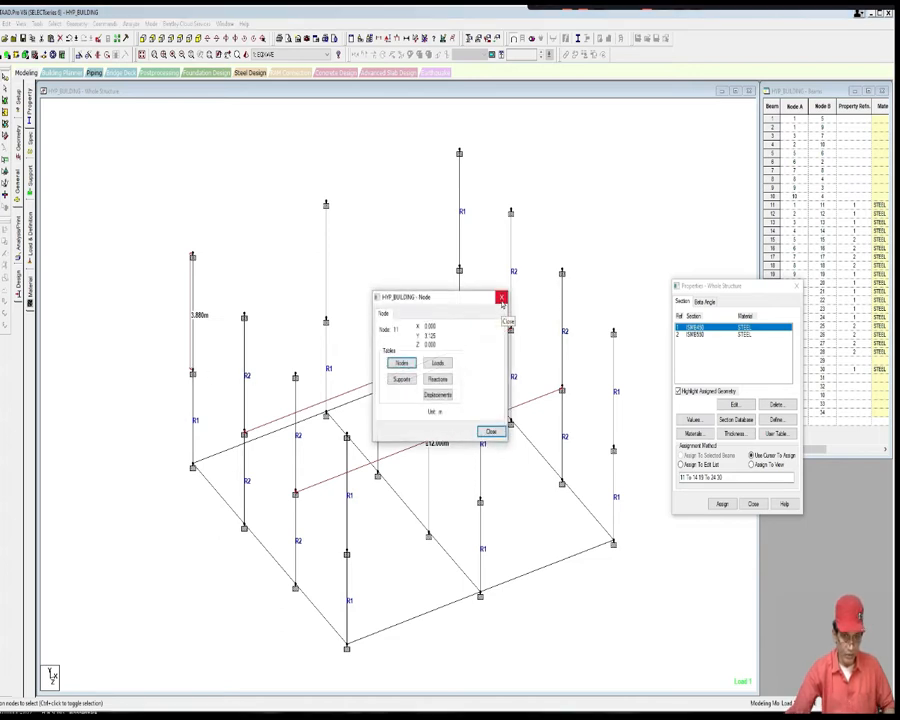
left_click(501, 298)
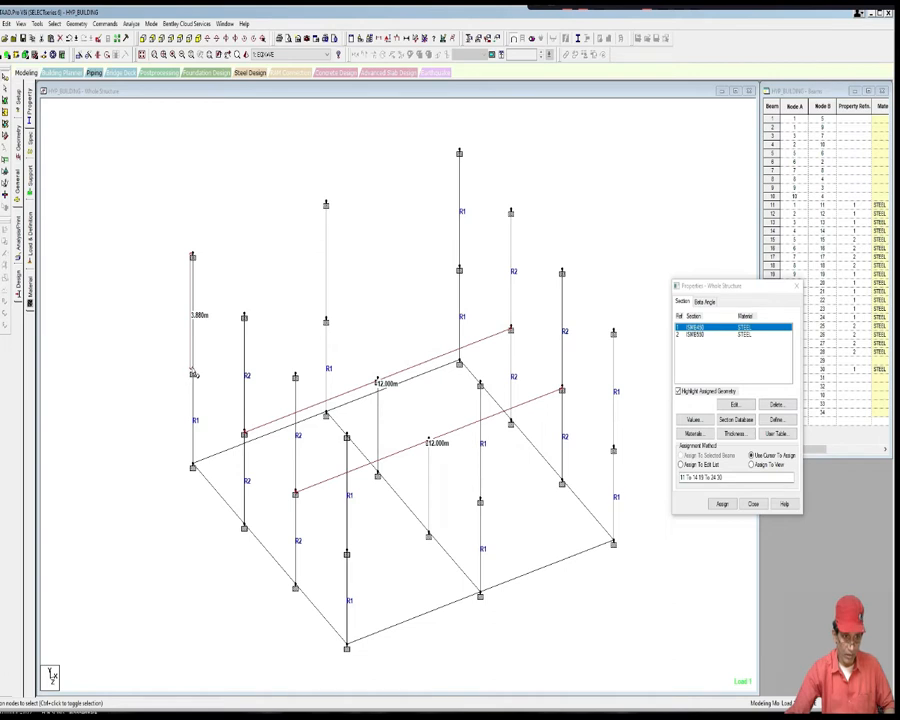
double_click(192, 373)
left_click(501, 297)
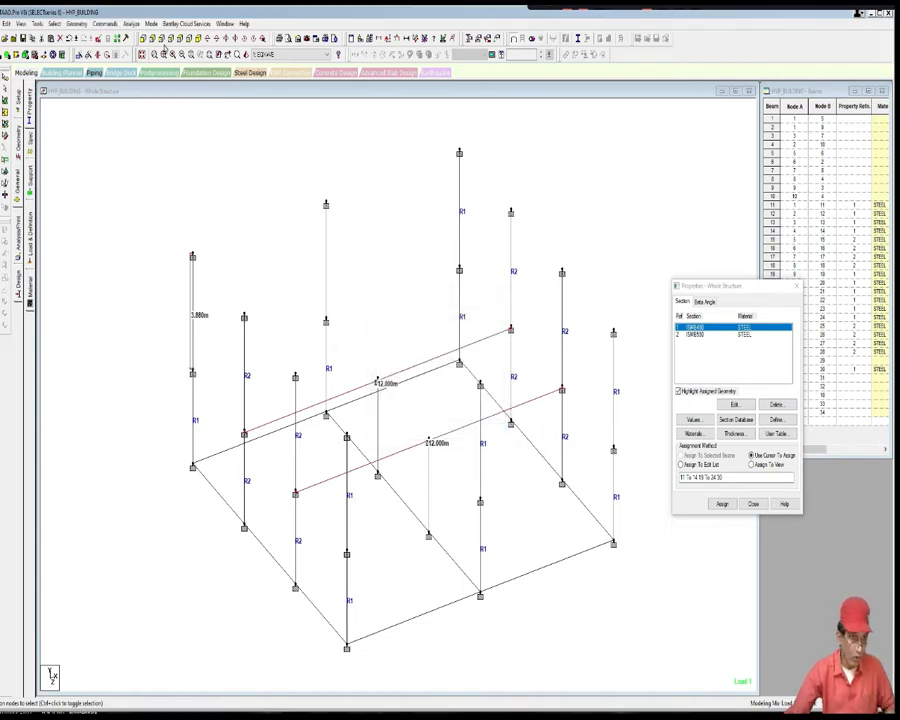
Step: Cut a section on the X-Z plane through node 11 and view that level in plan
left_click(37, 23)
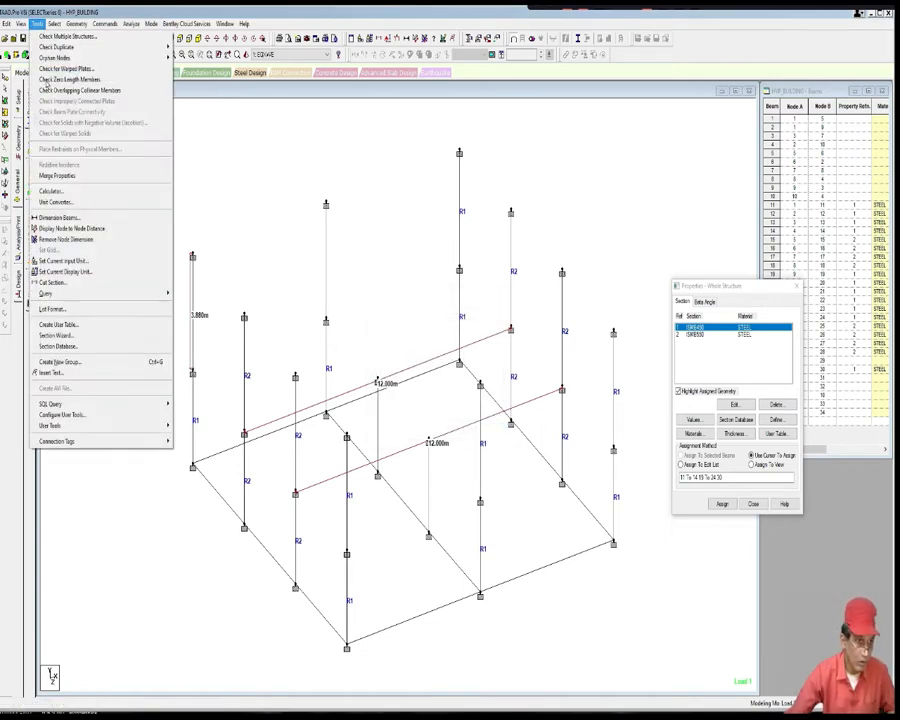
left_click(70, 282)
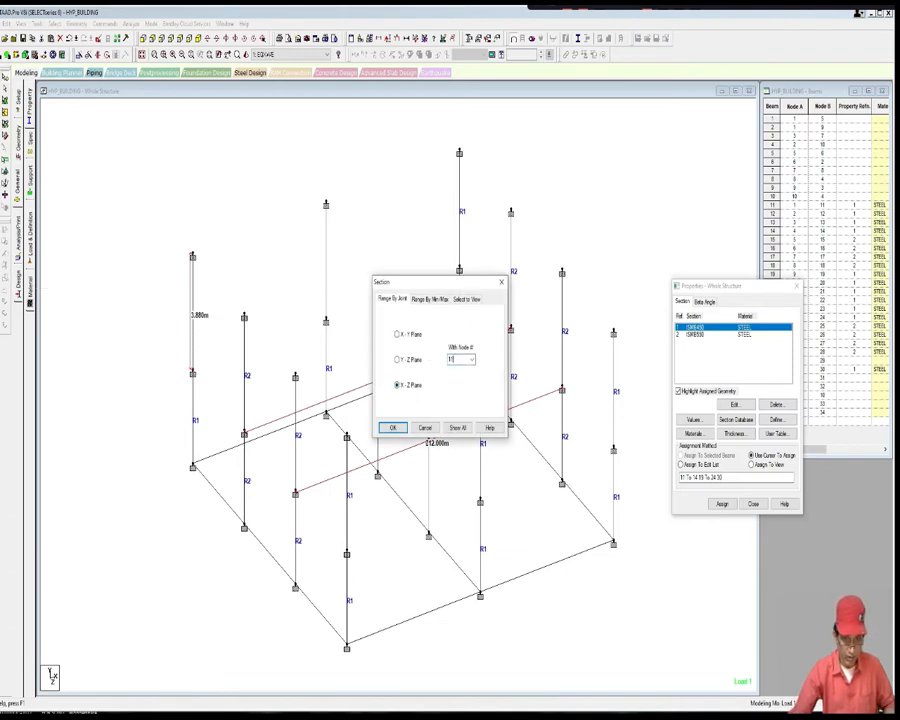
left_click(397, 428)
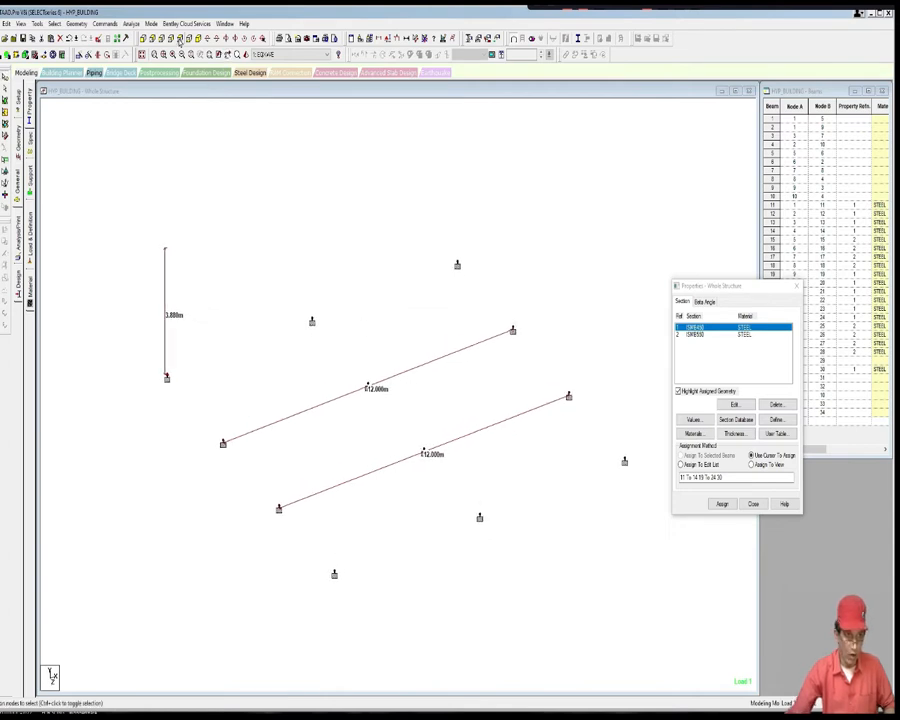
scroll(354, 358, "down", 6)
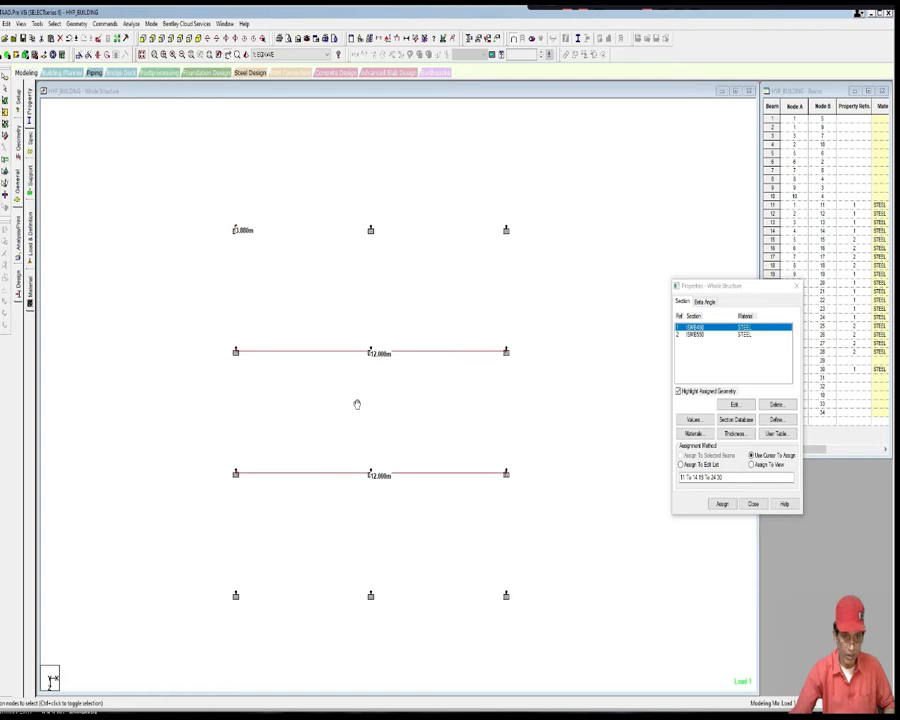
Step: Remove the node-to-node distance dimensions from the plan view
left_click(417, 44)
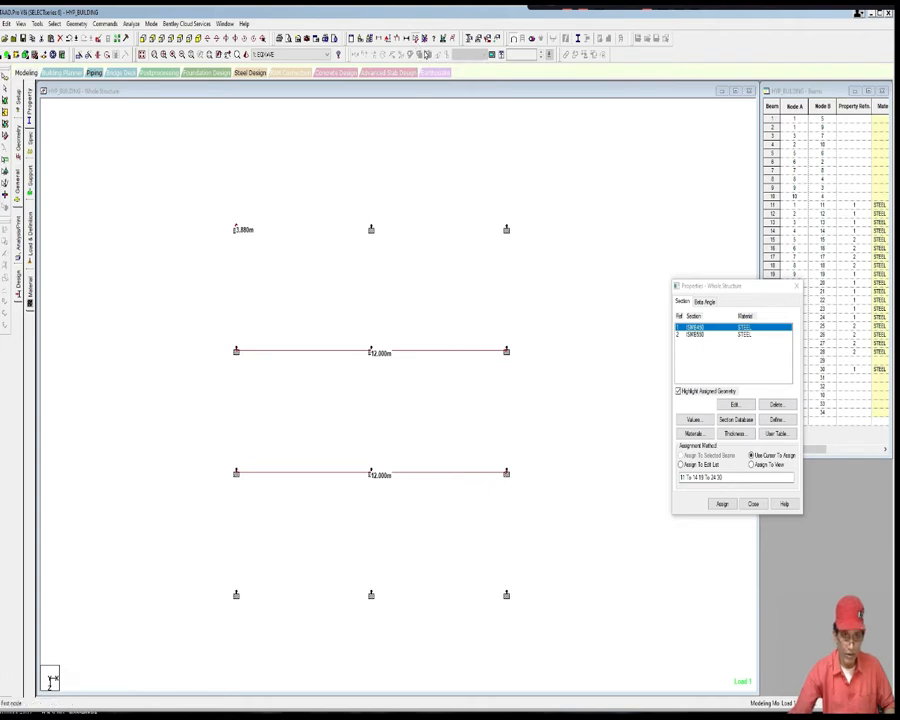
left_click(426, 42)
middle_click_drag(372, 215, 368, 185)
Step: Add first-level beams along the edge starting at node 11, through the mid-edge node to the opposite corner
left_click(80, 55)
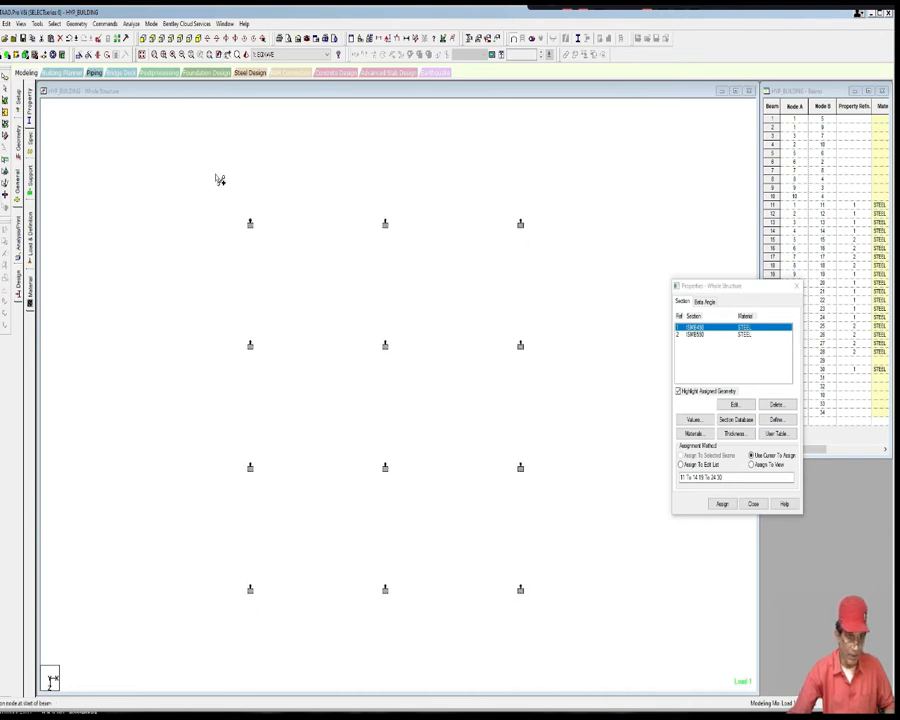
left_click(250, 223)
left_click(387, 222)
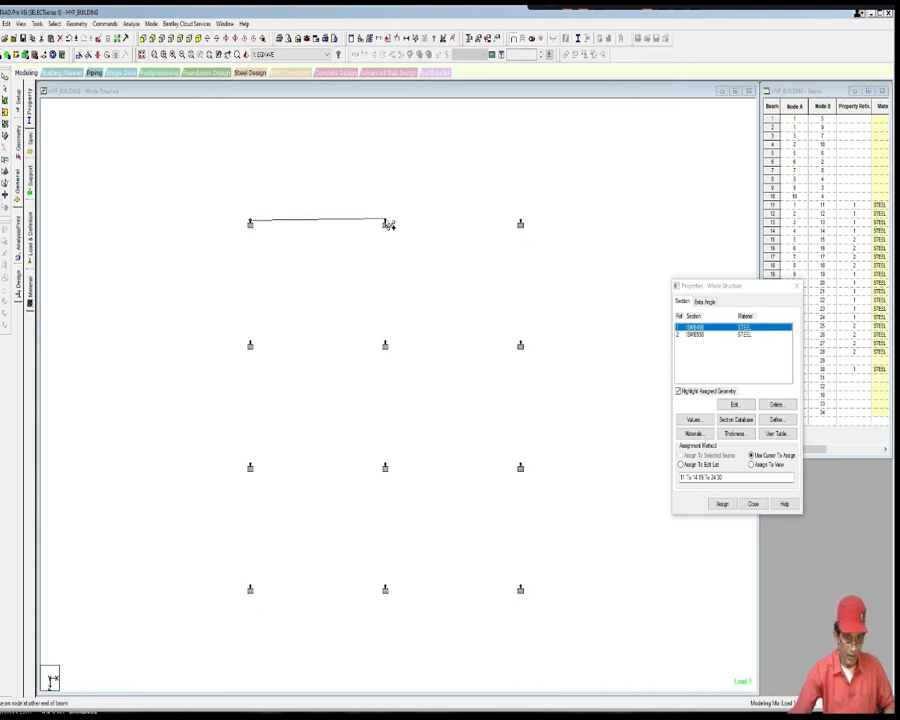
left_click(520, 223)
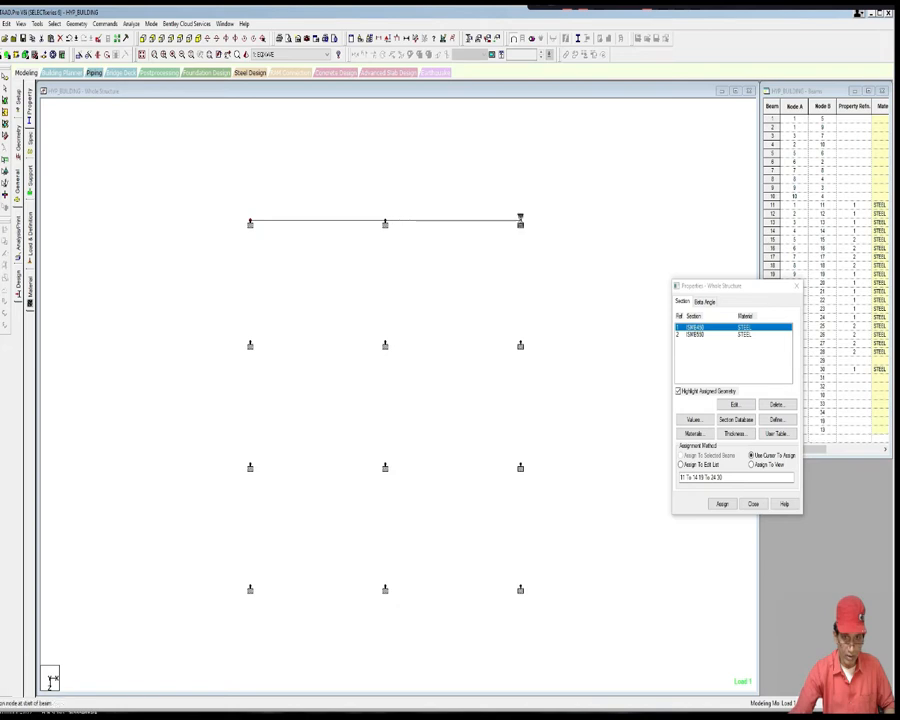
Step: Add first-level beams node to node along the plan's left and bottom edges, ending at the lower-right corner
left_click(250, 223)
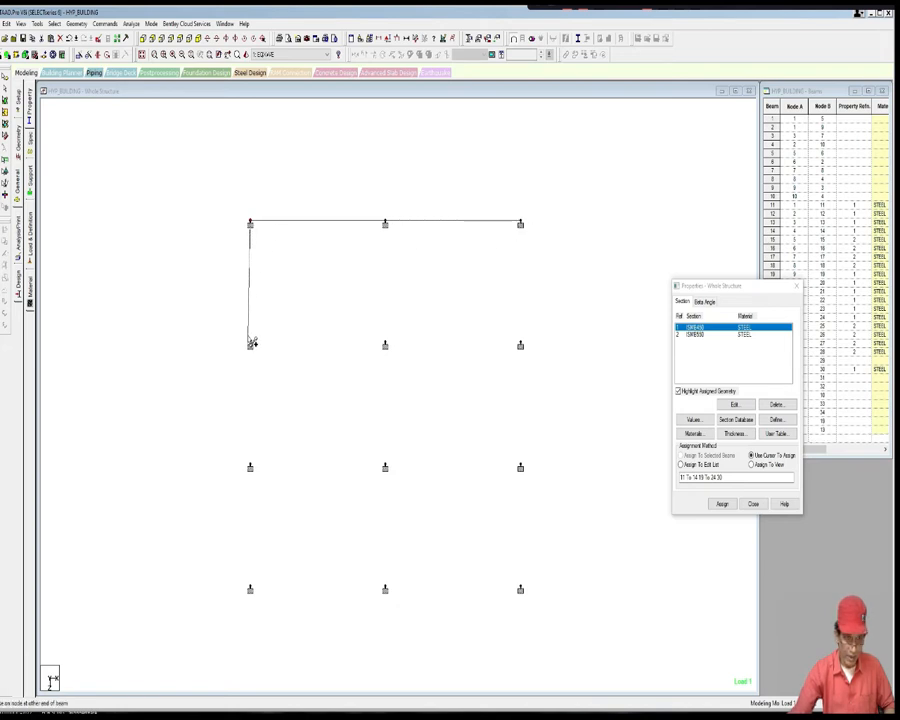
left_click(250, 345)
left_click(252, 345)
left_click(252, 467)
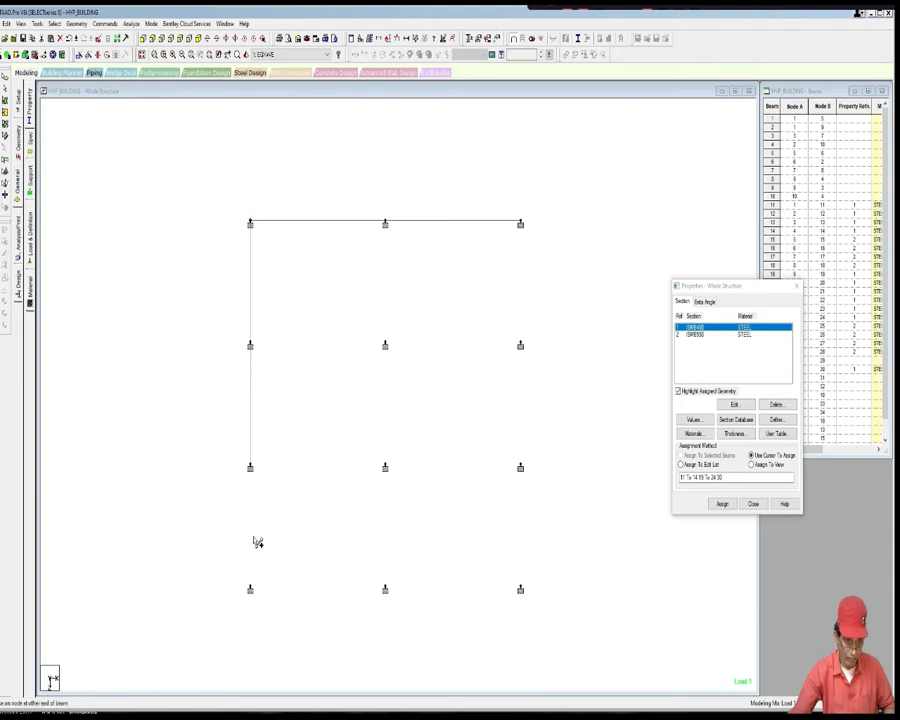
left_click(251, 589)
left_click(385, 589)
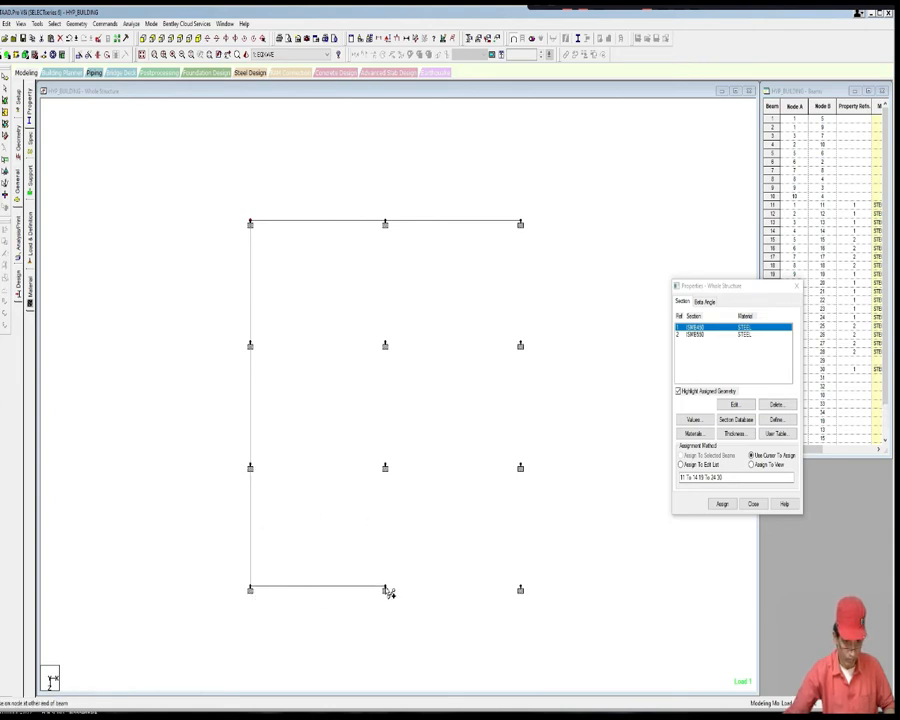
left_click(520, 589)
Step: Add first-level beams node to node along the plan's right edge to close the perimeter
left_click(521, 224)
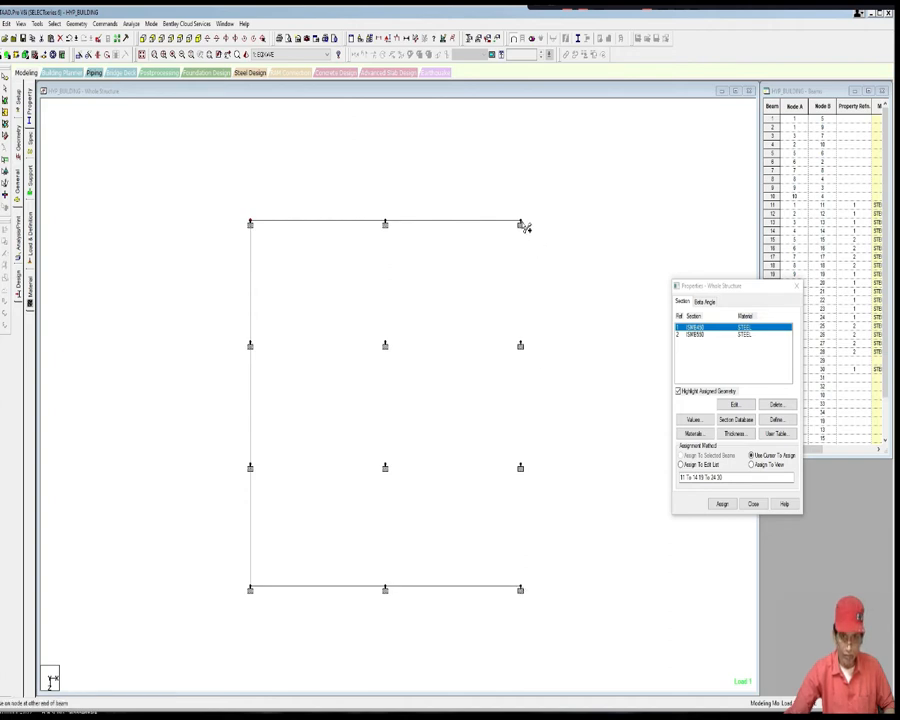
left_click(521, 345)
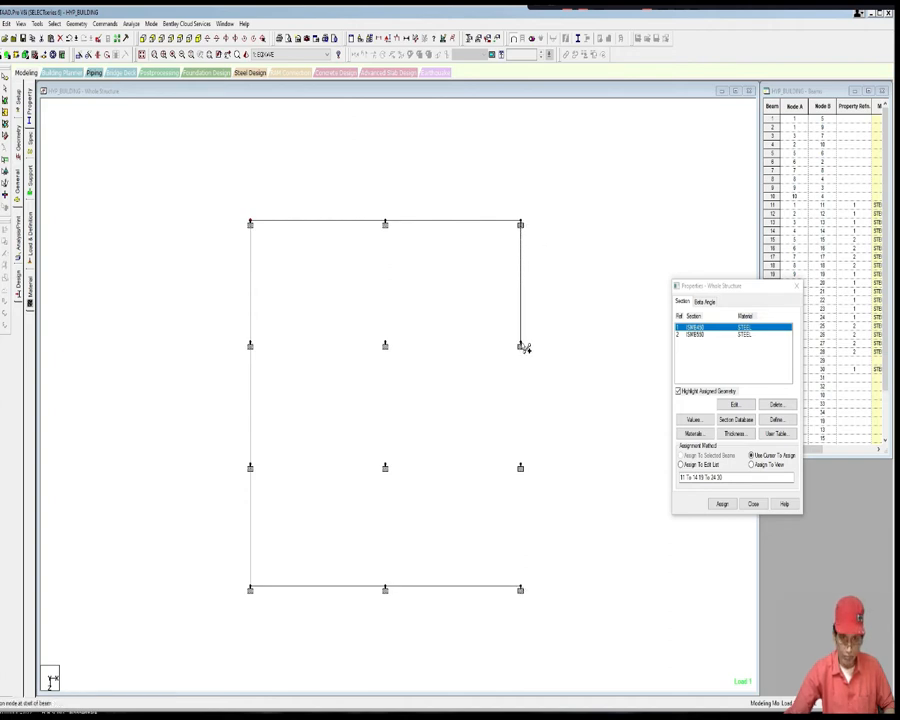
left_click(521, 467)
left_click(520, 589)
scroll(496, 524, "up", 1)
scroll(477, 492, "down", 3)
scroll(476, 488, "up", 4)
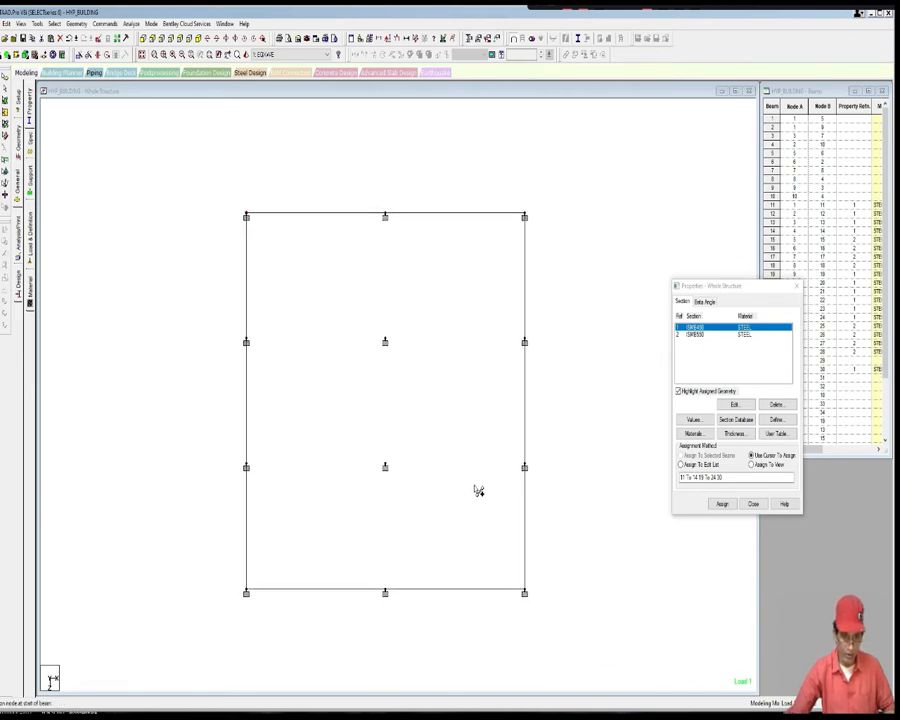
Step: Add first-level beams across the full width along the two interior node rows, joining the left and right edges
left_click(235, 471)
left_click(537, 472)
left_click(235, 336)
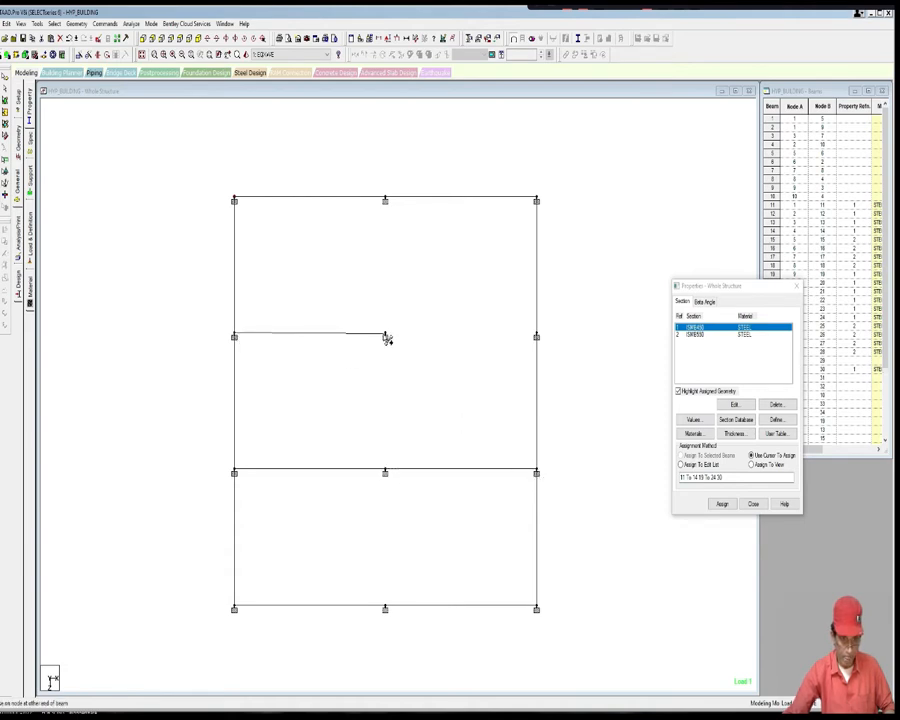
left_click(537, 336)
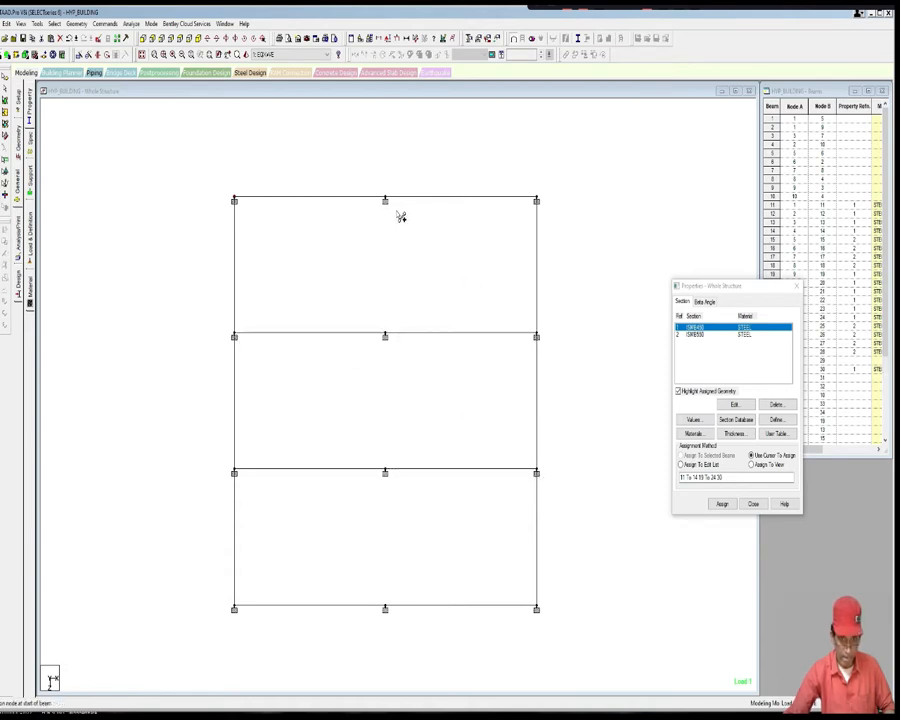
Step: Add first-level beams down the central column line from the top edge to the lower interior node row
left_click(471, 385)
left_click(385, 200)
left_click(386, 335)
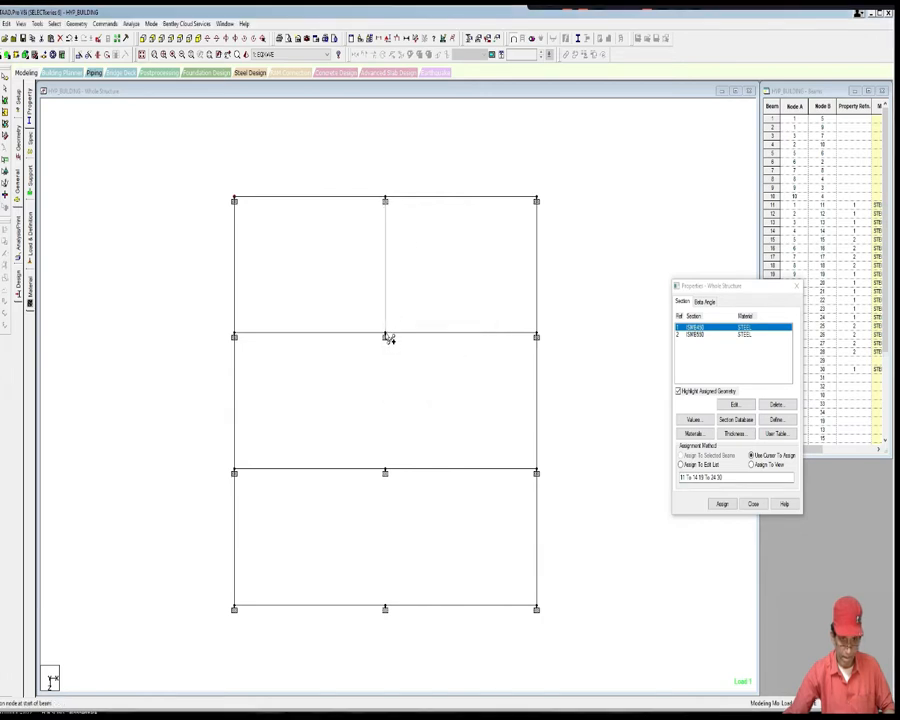
left_click(386, 471)
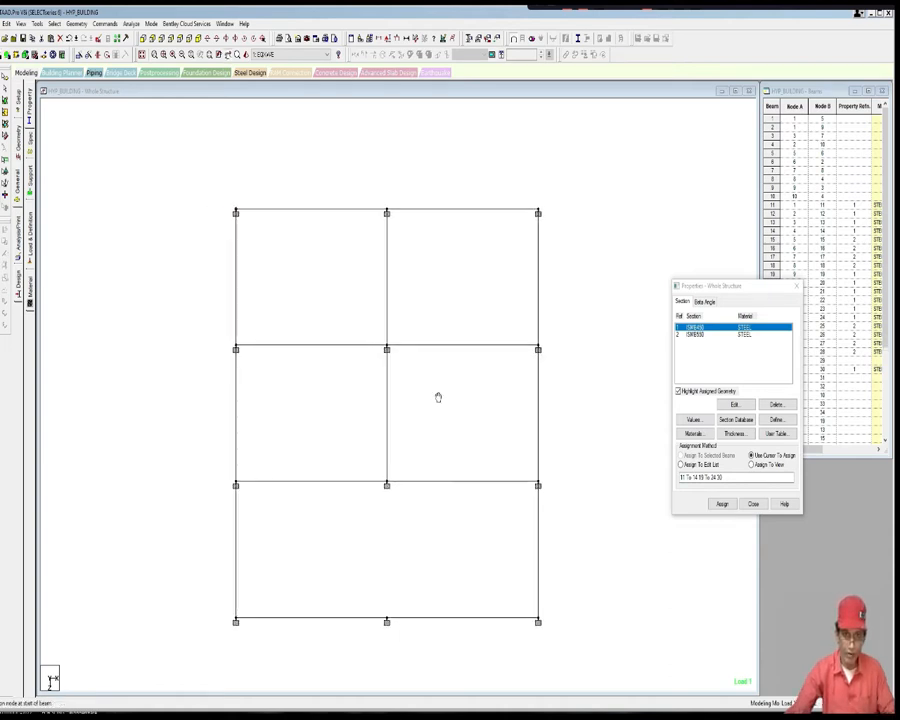
Step: Measure both diagonals of the bottom bay between its corner nodes and remove the distance dimensions
left_click(236, 485)
left_click(538, 621)
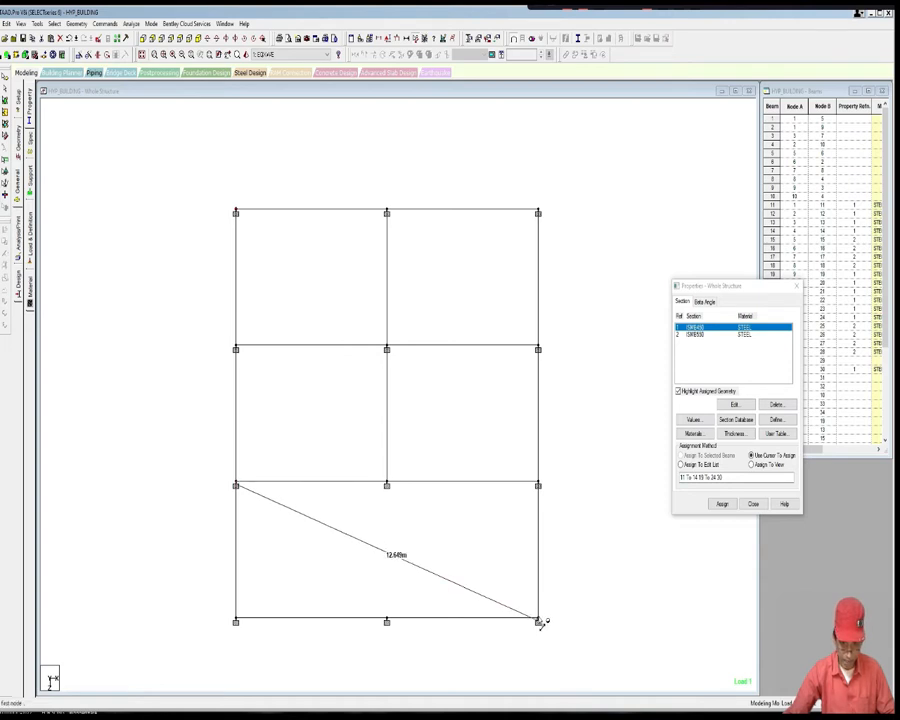
left_click(538, 485)
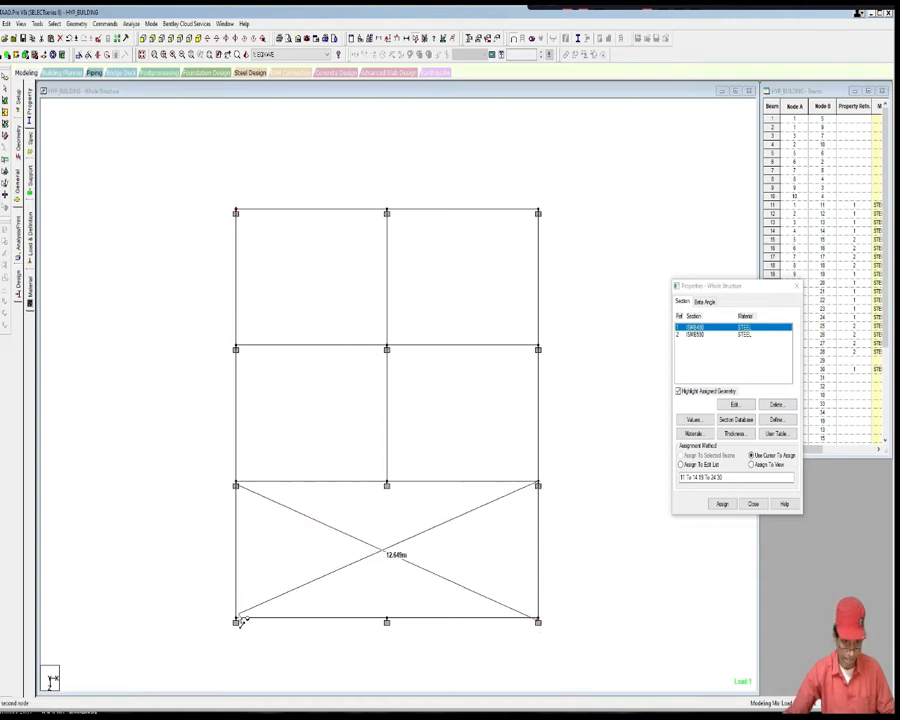
left_click(236, 621)
middle_click_drag(307, 574, 308, 571)
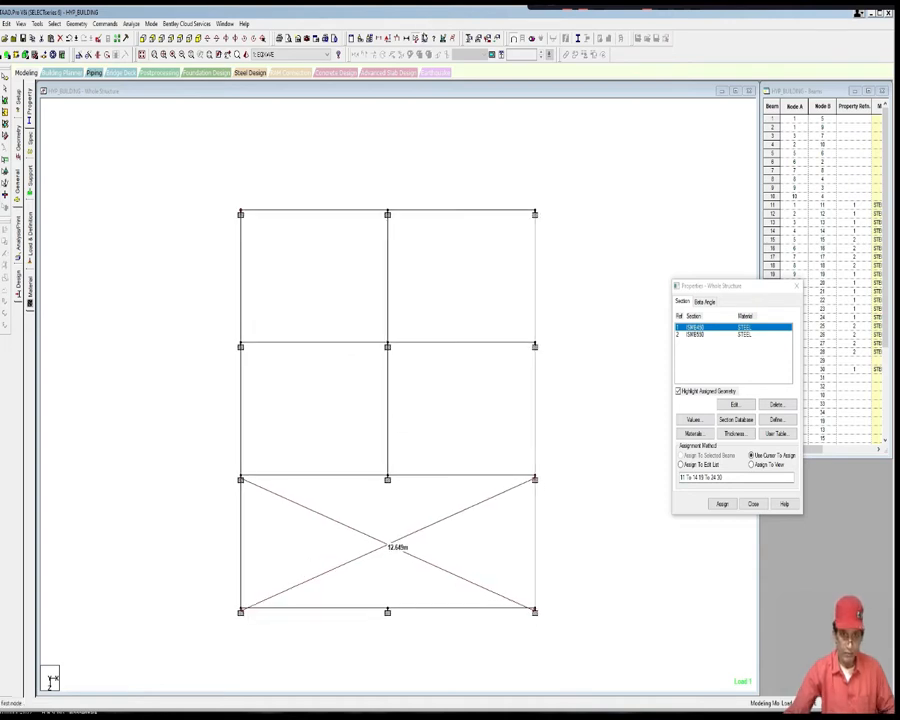
left_click(424, 39)
scroll(423, 313, "up", 1)
middle_click_drag(431, 299, 418, 341)
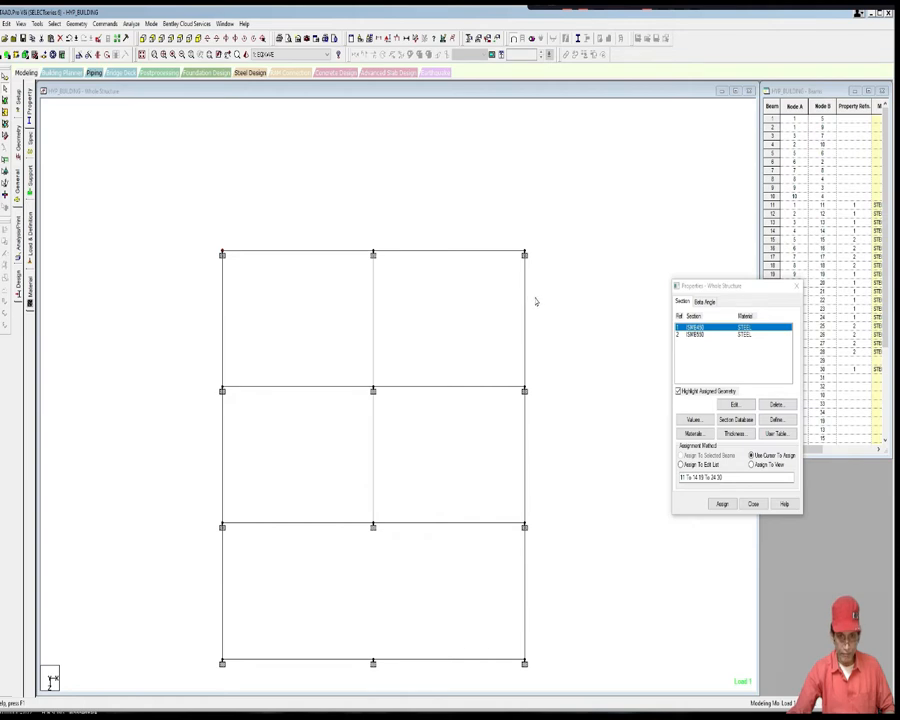
middle_click_drag(535, 301, 536, 312)
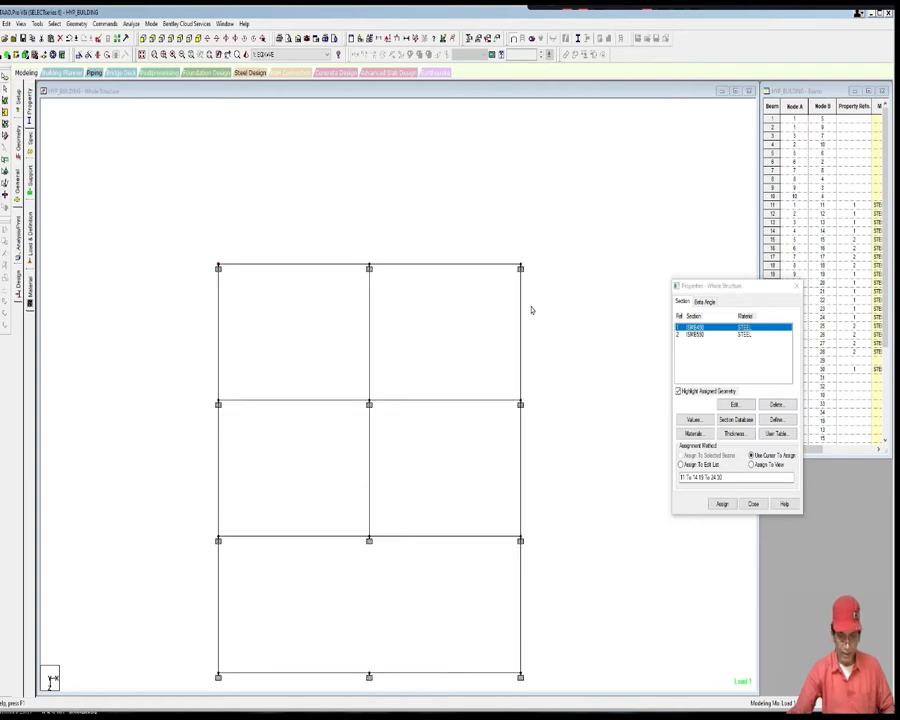
left_click_drag(516, 251, 532, 263)
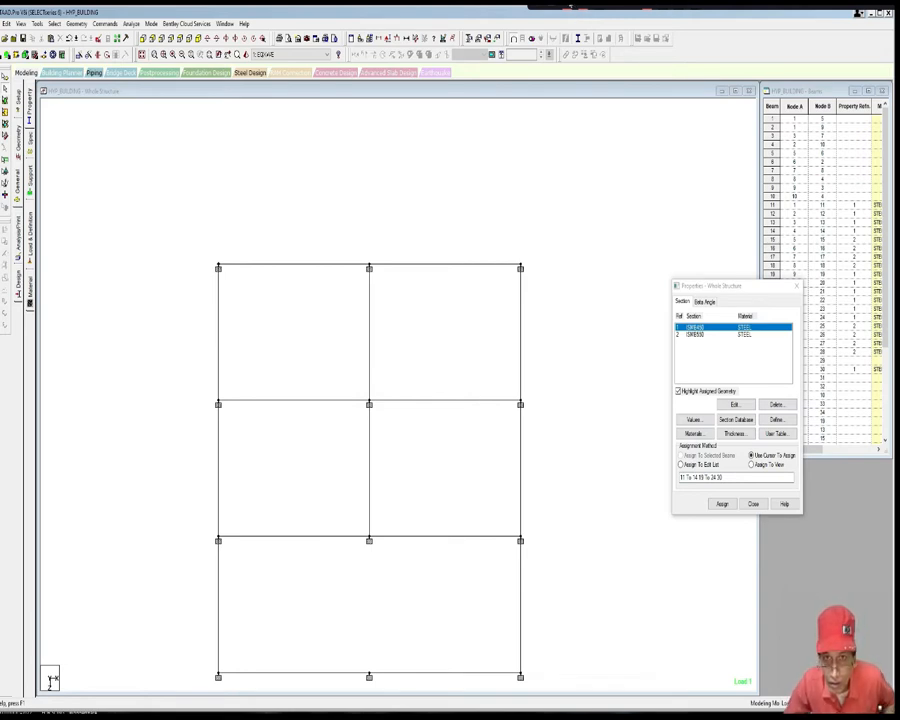
mouse_move(505, 169)
left_mouse_down()
mouse_move(513, 184)
mouse_move(537, 186)
mouse_move(556, 154)
mouse_move(580, 142)
left_mouse_up()
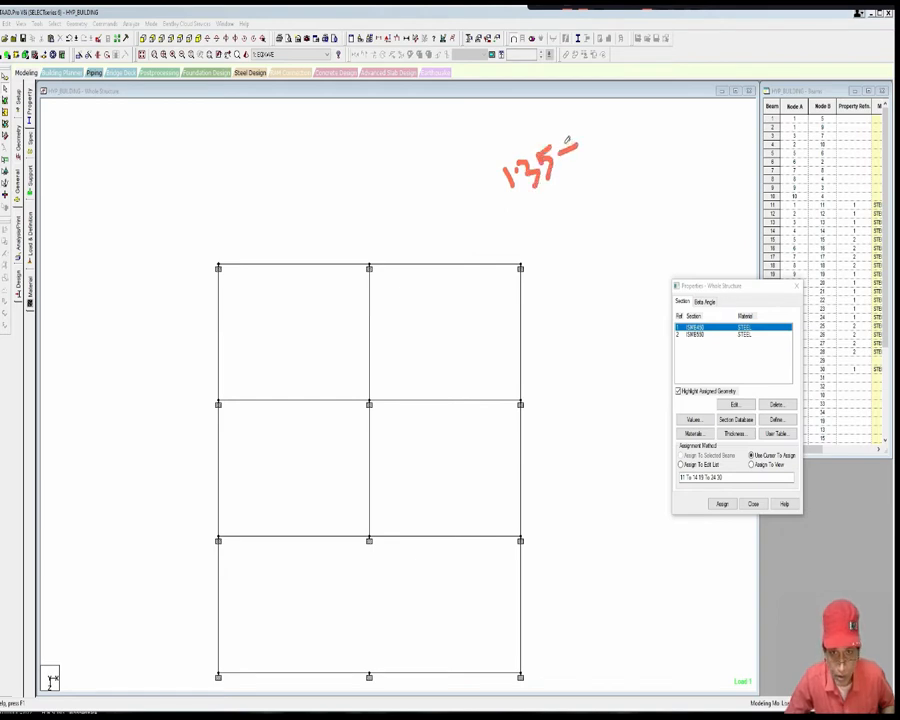
mouse_move(558, 211)
left_mouse_down()
mouse_move(566, 229)
mouse_move(595, 205)
left_mouse_up()
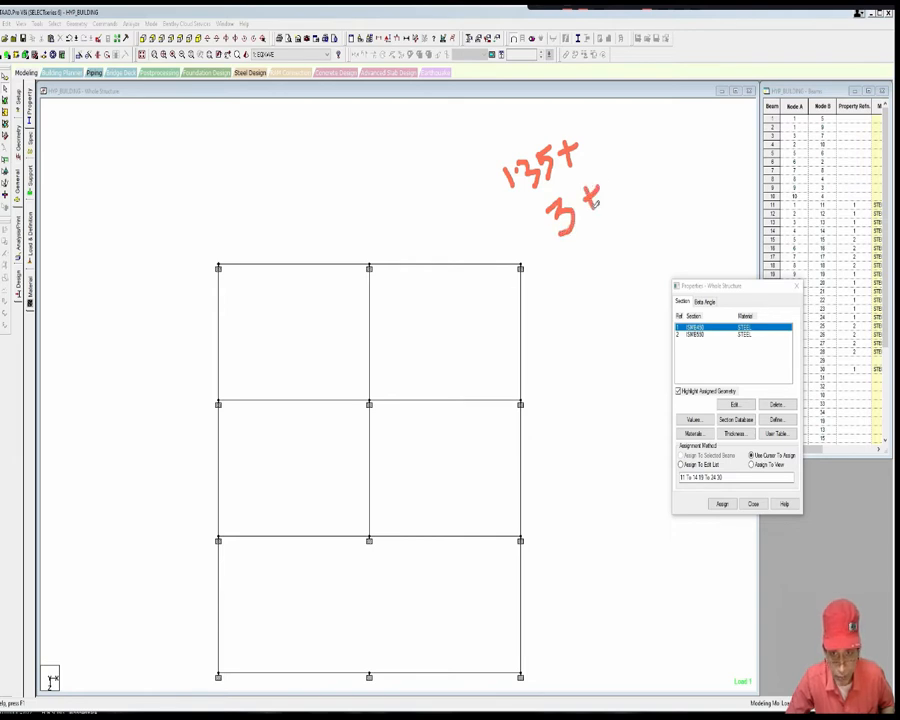
mouse_move(613, 158)
left_mouse_down()
mouse_move(647, 155)
mouse_move(648, 168)
mouse_move(667, 141)
mouse_move(654, 166)
left_mouse_up()
left_click_drag(598, 237, 633, 218)
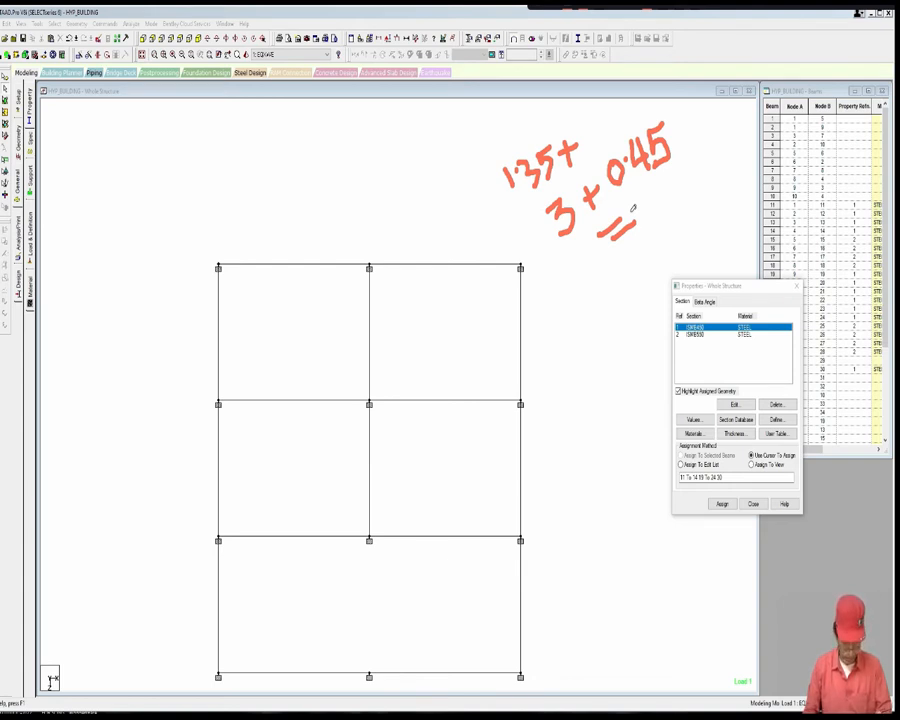
mouse_move(638, 196)
left_mouse_down()
mouse_move(650, 224)
mouse_move(690, 200)
mouse_move(675, 187)
left_mouse_up()
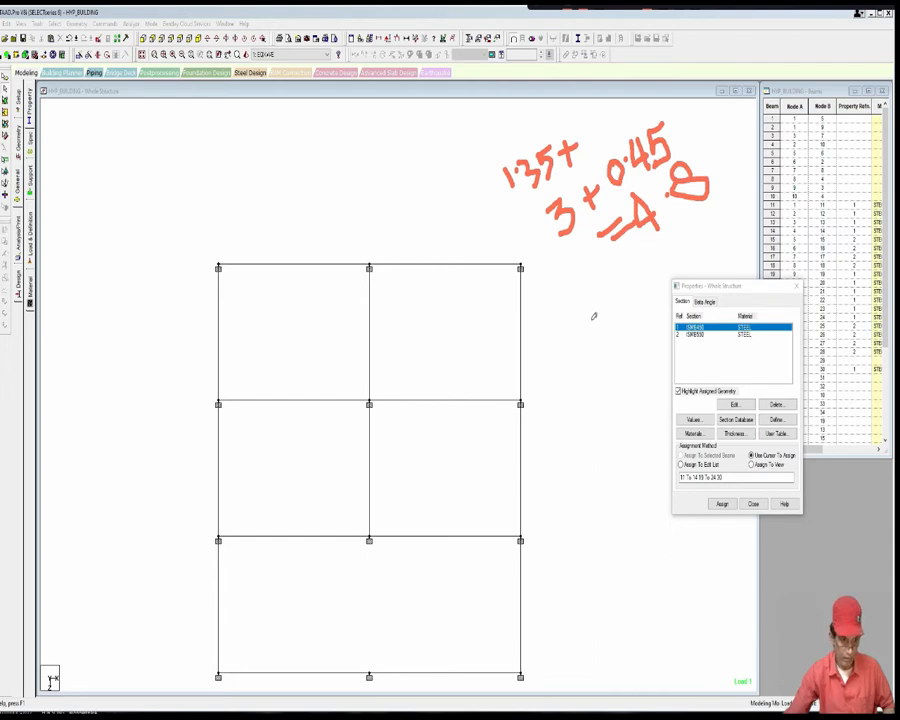
left_click(816, 6)
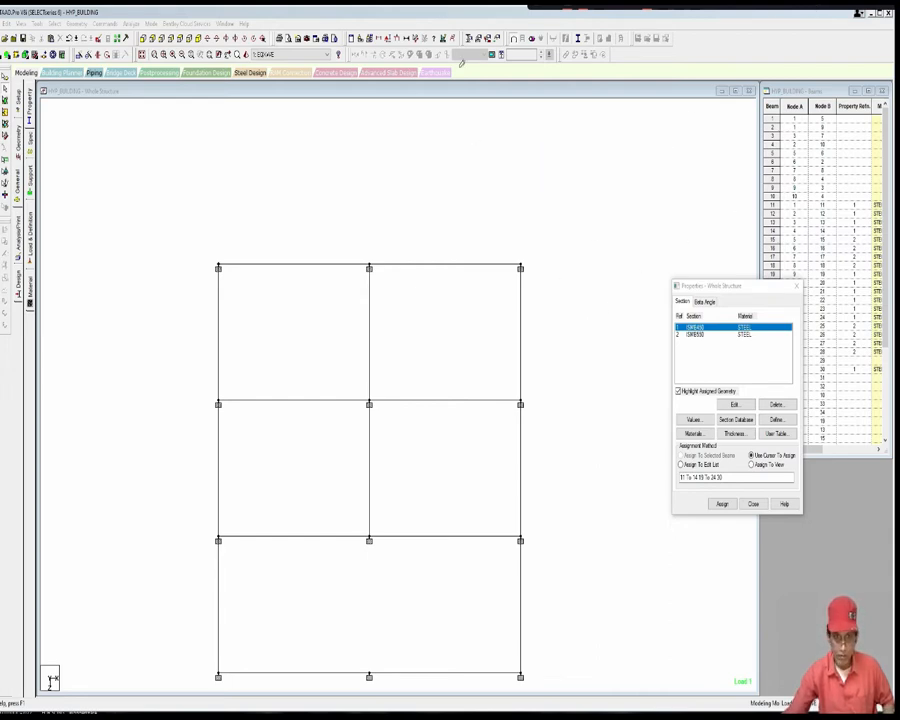
Step: Copy the right-edge beam of the top bay and paste it with an X offset of -4.8 m
left_click(520, 290)
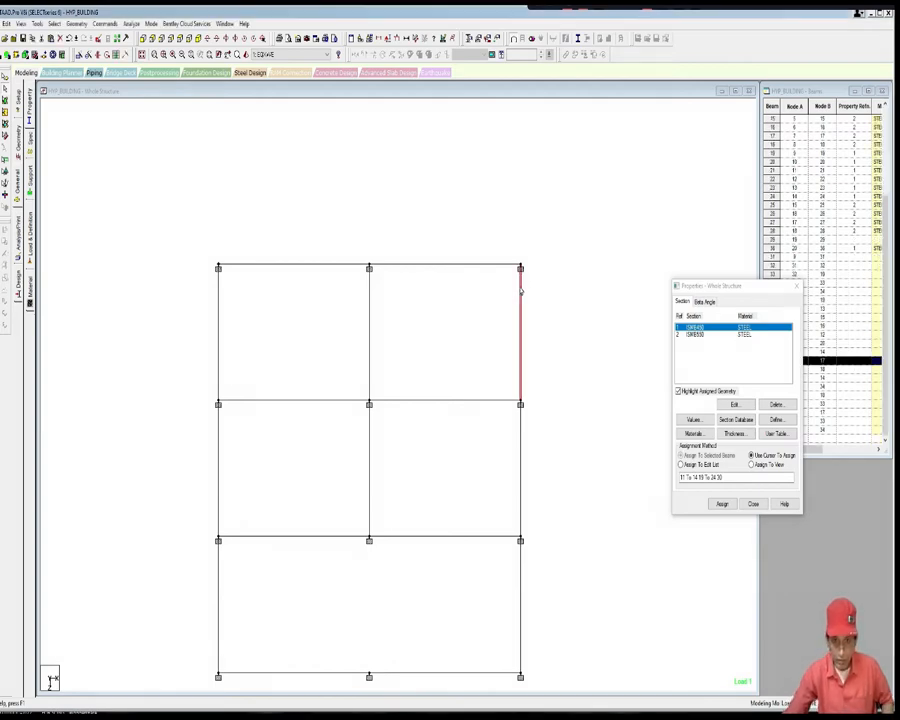
right_click(548, 204)
left_click(561, 218)
right_click(556, 191)
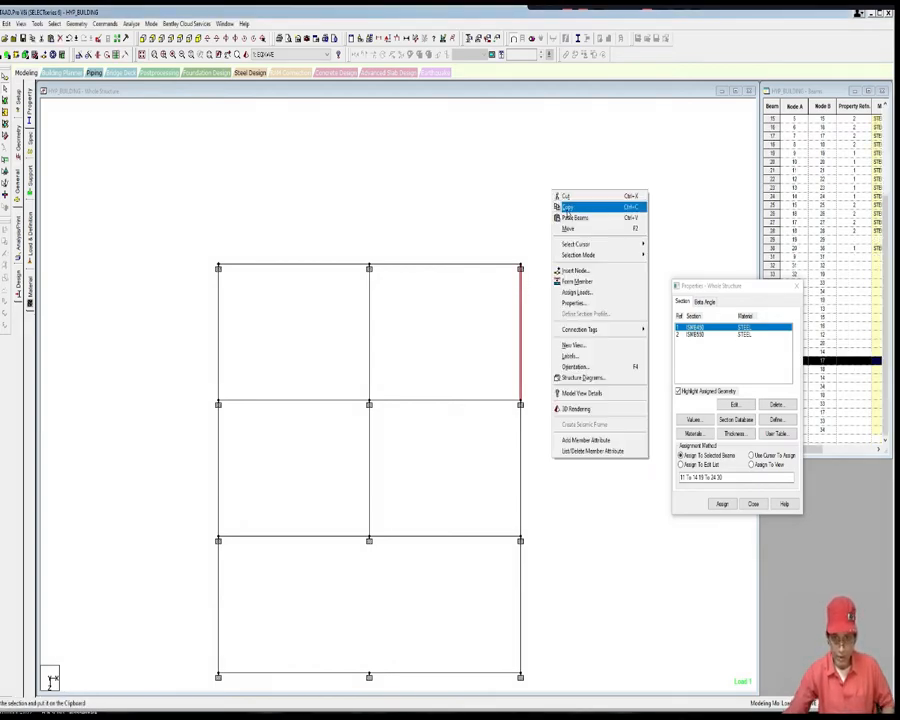
left_click(566, 215)
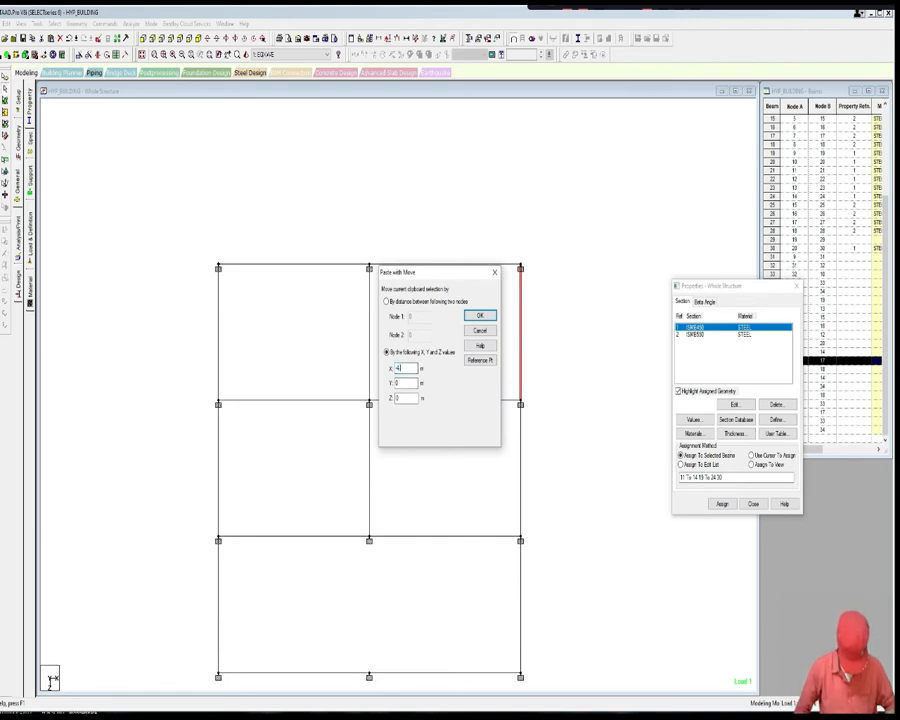
key("Return")
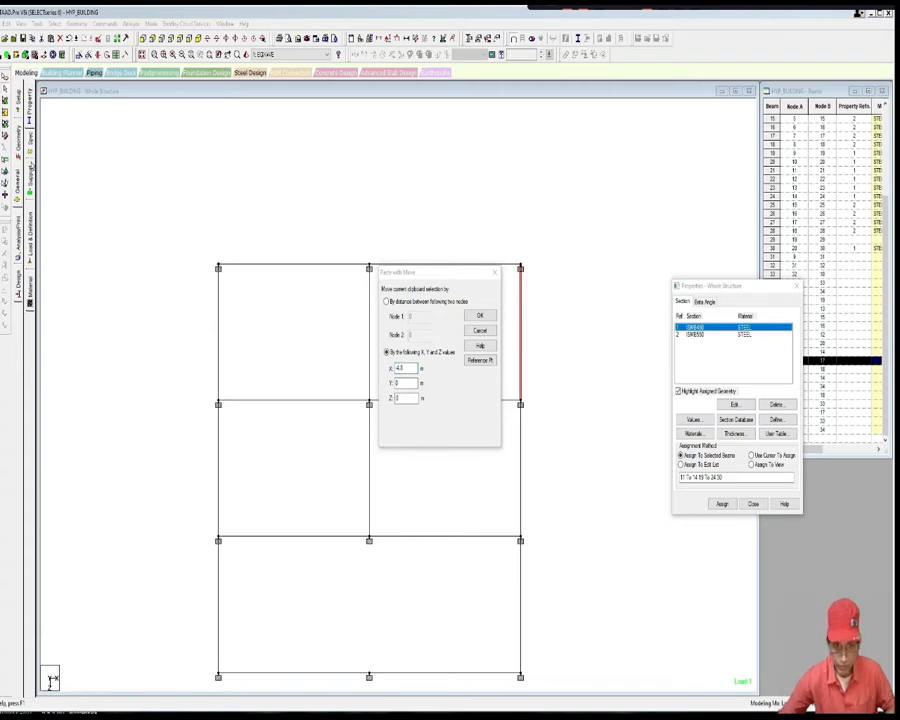
left_click(477, 316)
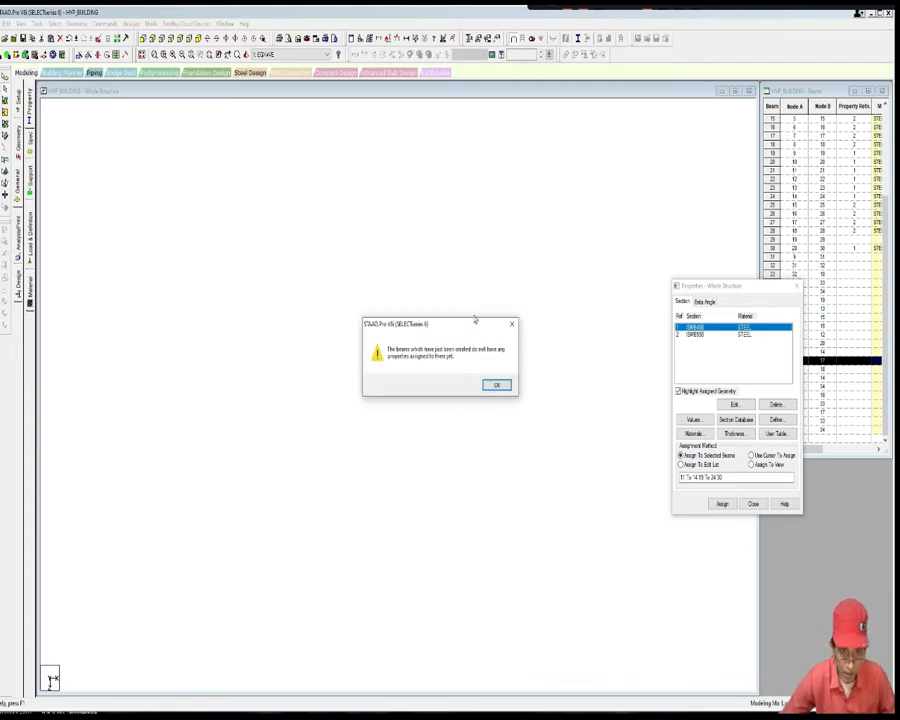
left_click(494, 384)
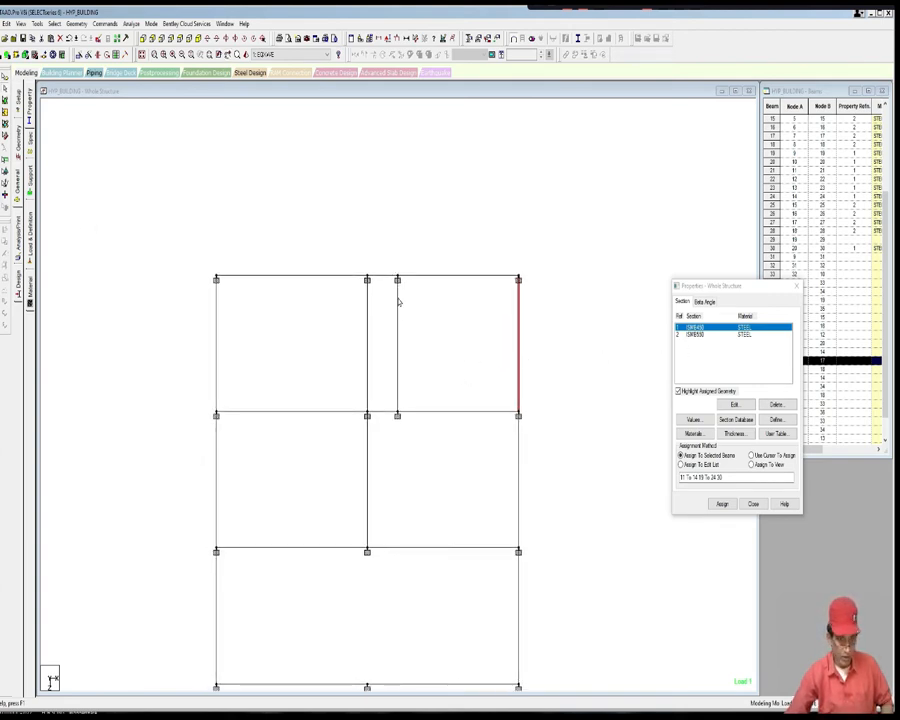
Step: Assign No support to the two end nodes of the pasted beam in the top bay
mouse_move(395, 257)
left_mouse_down()
mouse_move(402, 367)
mouse_move(390, 246)
left_mouse_up()
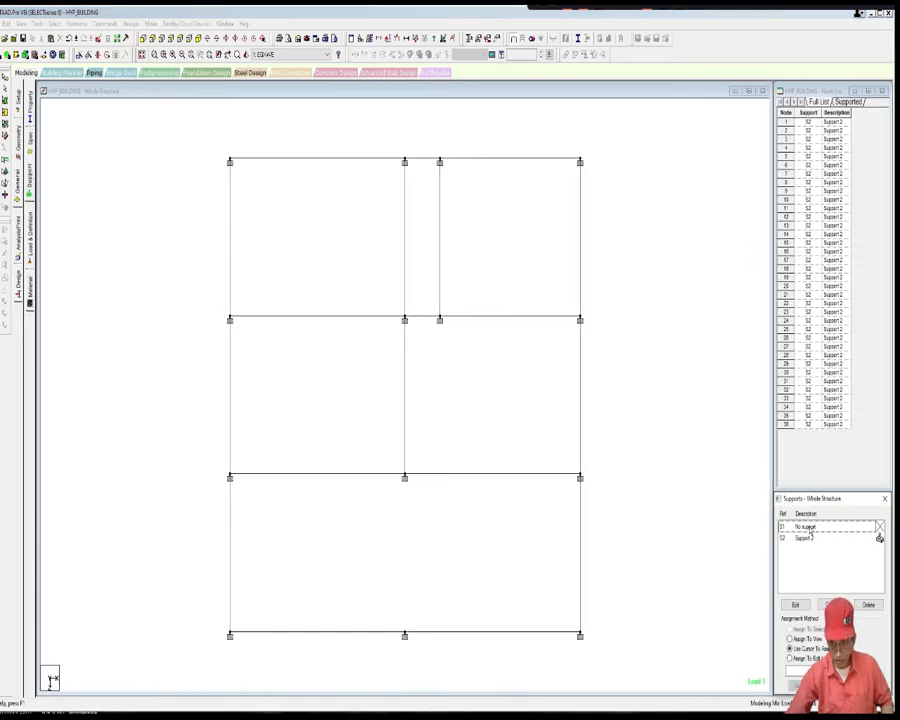
left_click(808, 527)
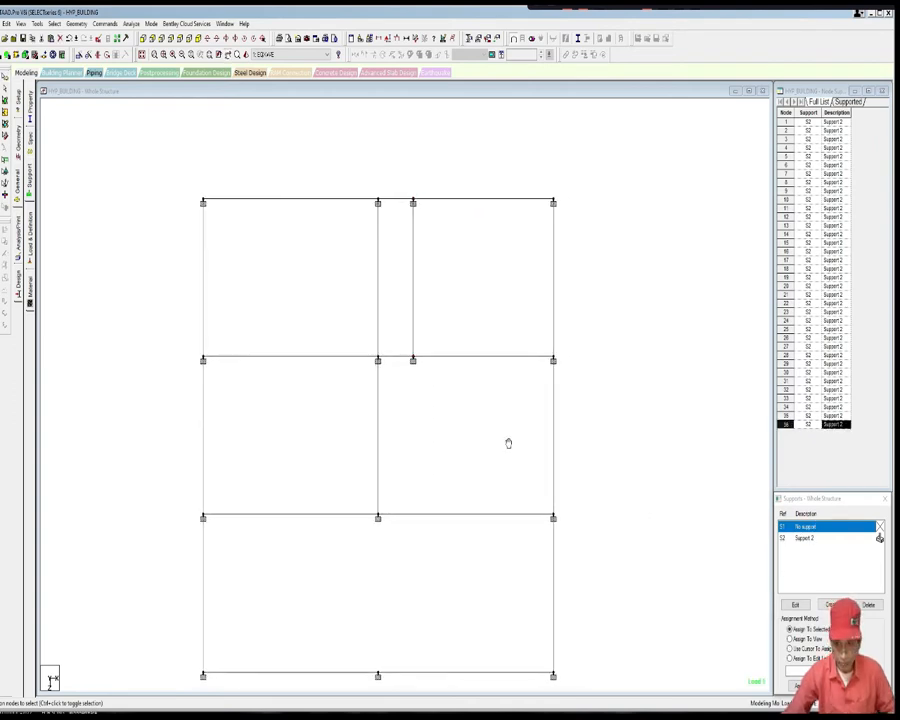
left_click_drag(850, 499, 735, 446)
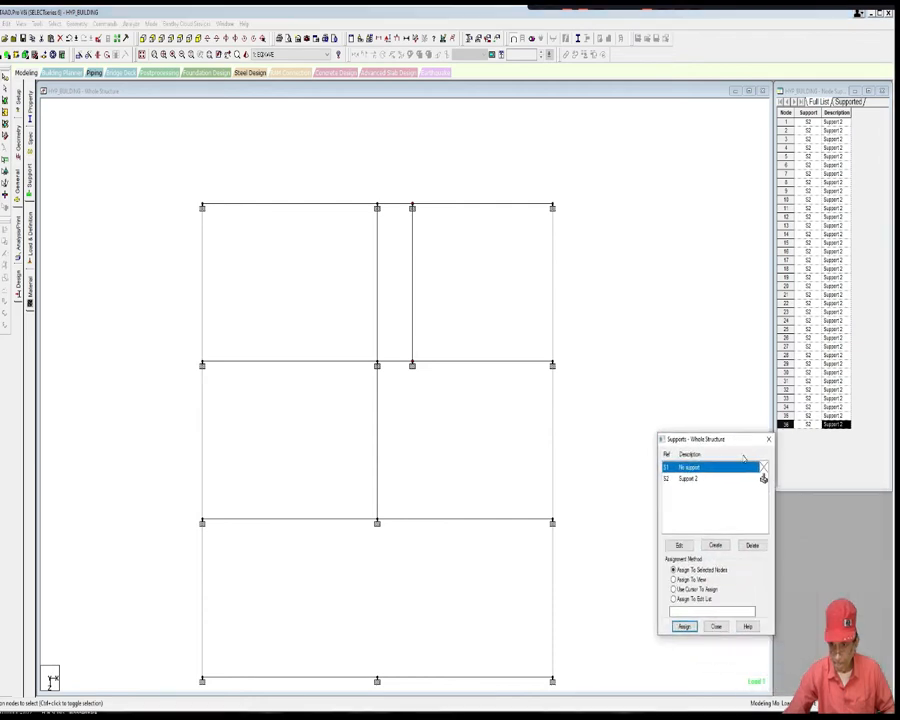
left_click(685, 627)
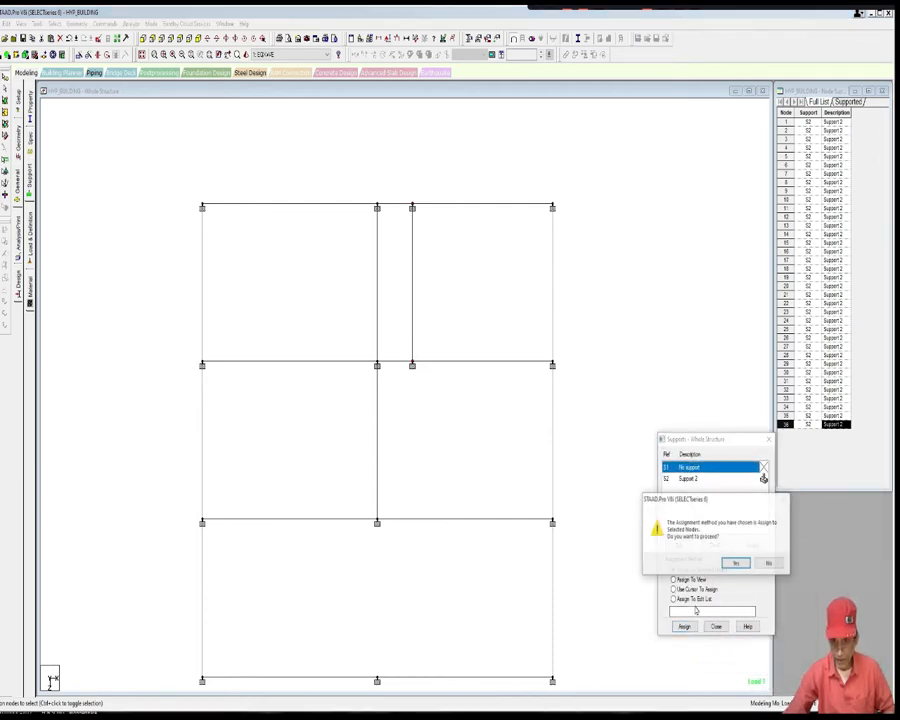
left_click(737, 559)
left_click(767, 439)
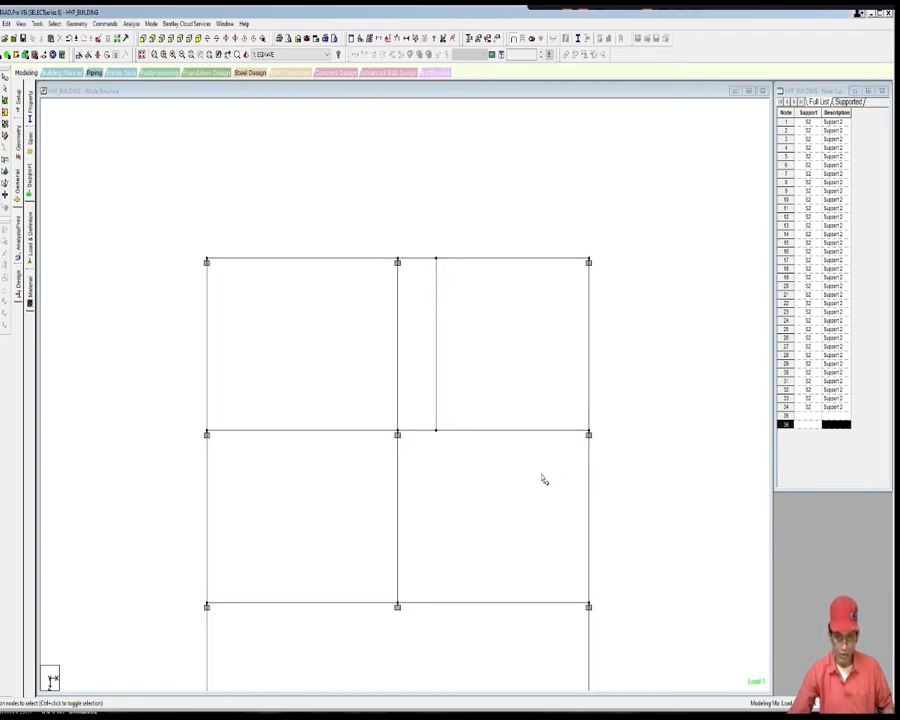
Step: Copy the beam segment below the top bay's right-hand compartment and paste it with a negative Z offset into that compartment
left_click(540, 422)
right_click(525, 308)
left_click(540, 320)
right_click(525, 306)
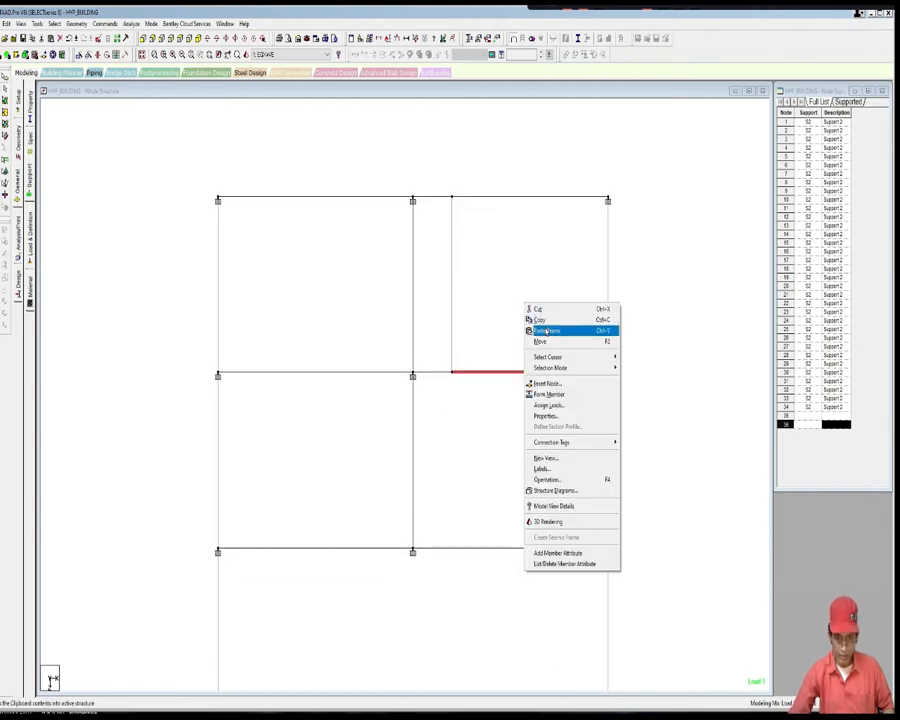
left_click(541, 330)
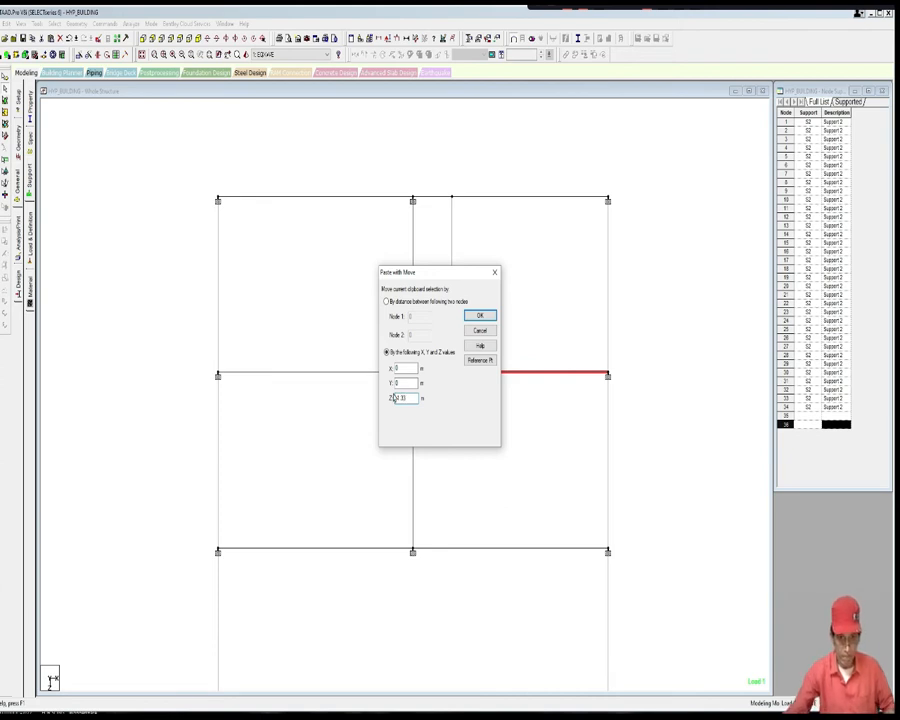
left_click(480, 316)
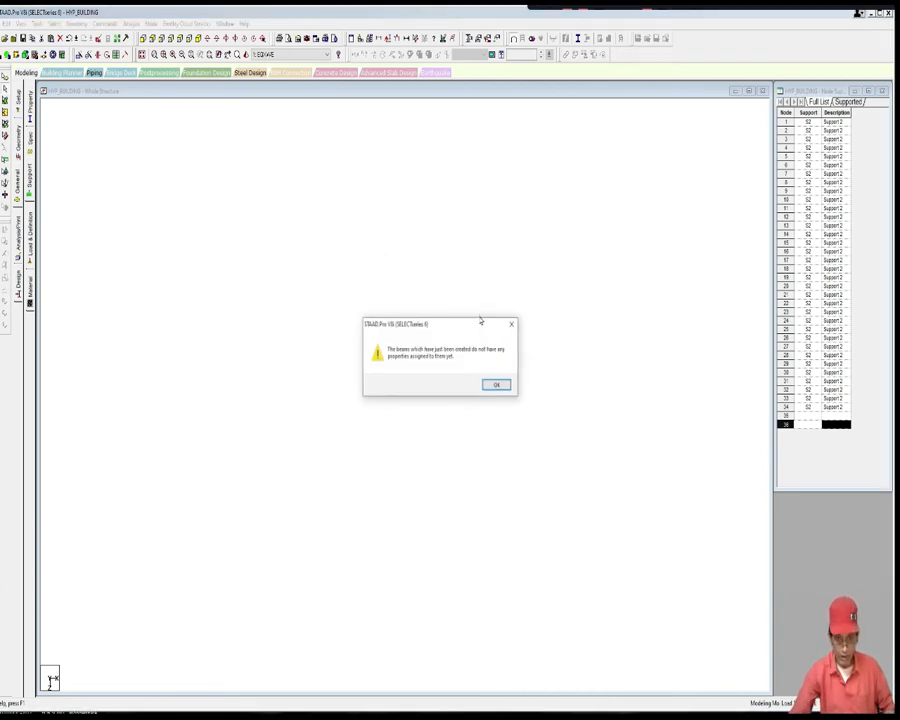
left_click(494, 380)
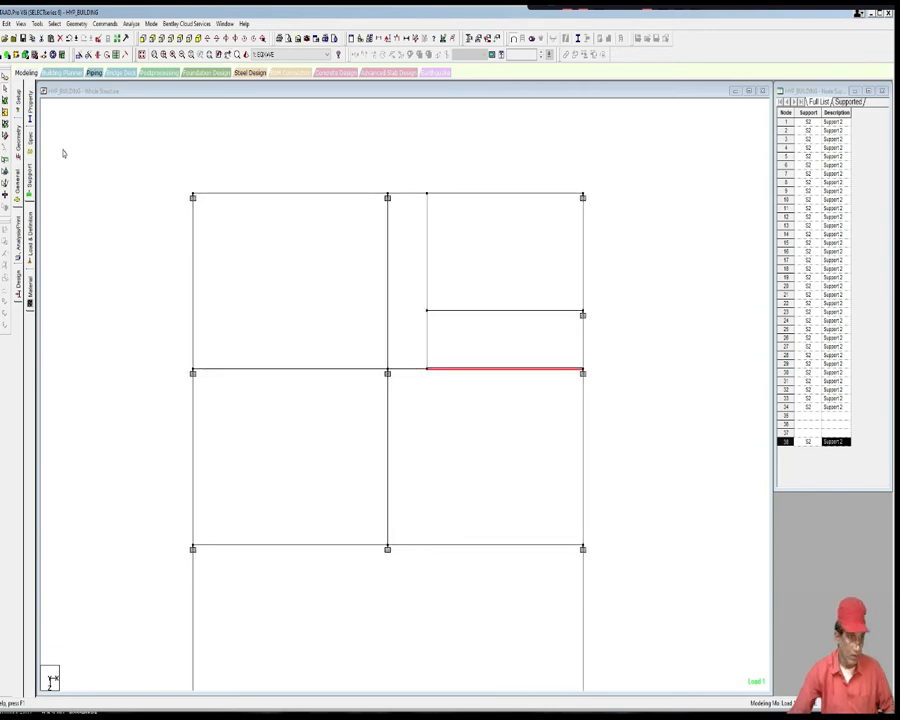
Step: Assign No support to the right-edge end node of the newly pasted beam and close the support definitions
left_click(30, 182)
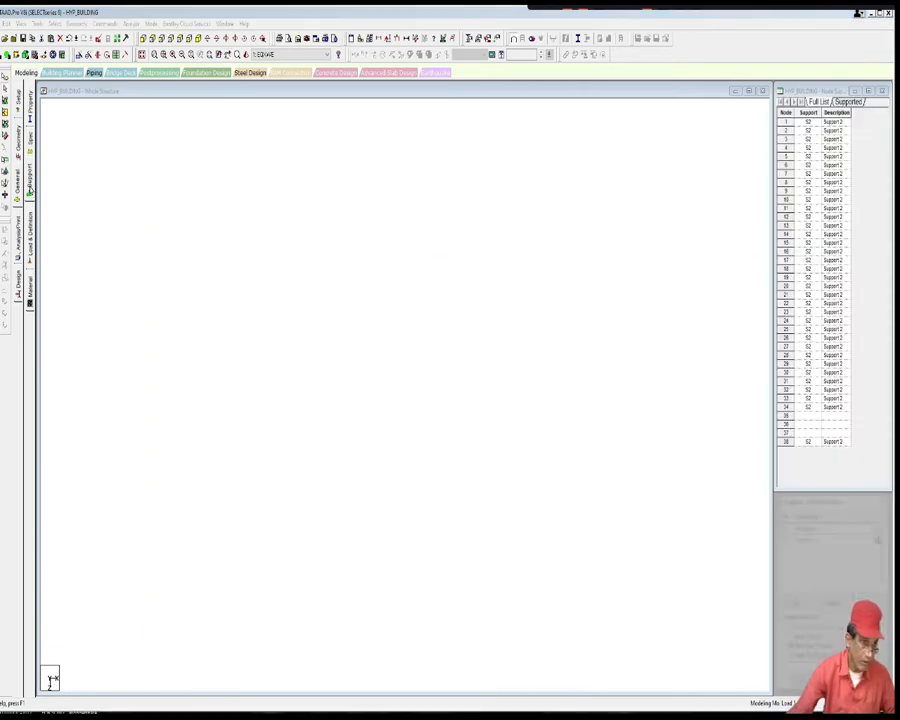
left_click(585, 313)
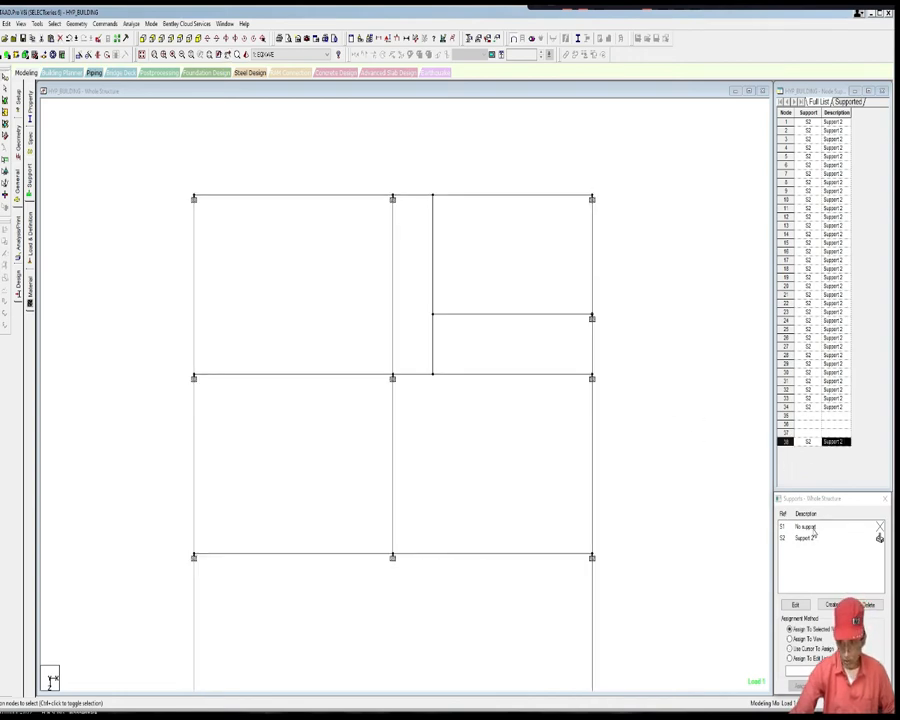
left_click(800, 526)
left_click_drag(575, 297, 632, 379)
middle_click_drag(633, 380, 612, 345)
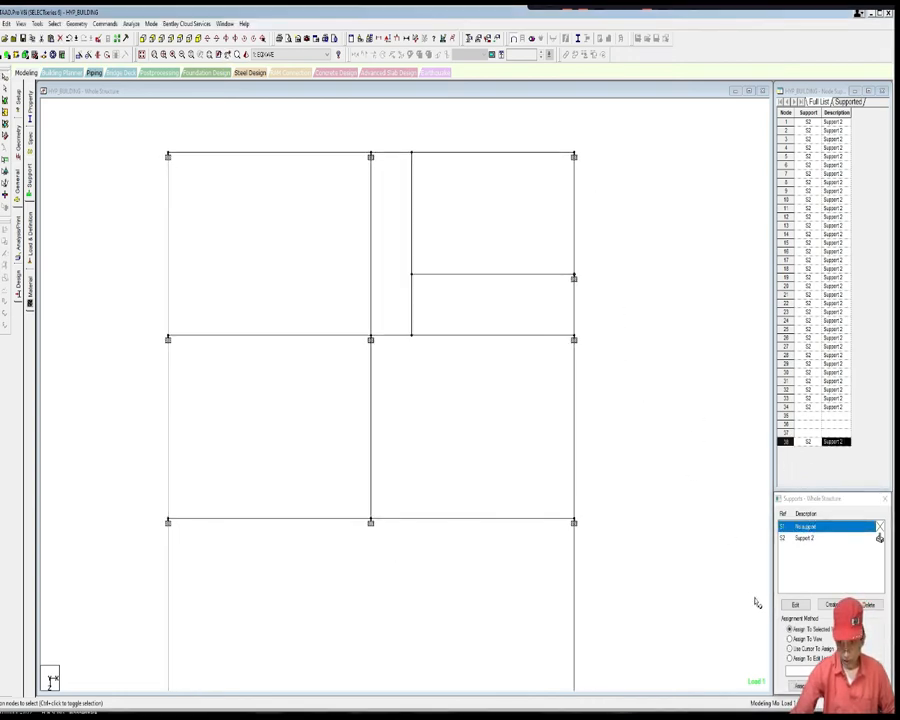
left_click_drag(826, 503, 741, 464)
left_click(716, 648)
left_click(768, 584)
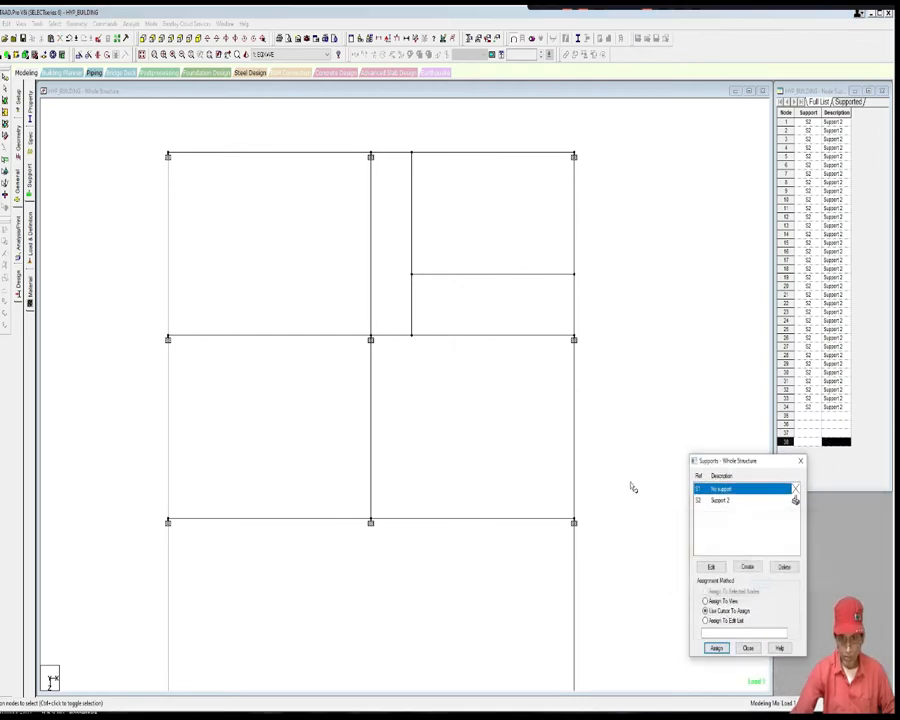
left_click(801, 462)
Step: Assign the Indian S Shape section ISMB400 in STEEL to all horizontal beams on the three upper grid rows
middle_click_drag(639, 448, 625, 476)
scroll(625, 476, "down", 1)
mouse_move(495, 442)
middle_mouse_down()
mouse_move(514, 454)
mouse_move(532, 446)
mouse_move(502, 424)
mouse_move(488, 444)
mouse_move(490, 464)
middle_mouse_up()
scroll(512, 460, "down", 1)
scroll(500, 427, "down", 1)
scroll(496, 426, "up", 1)
left_click(28, 92)
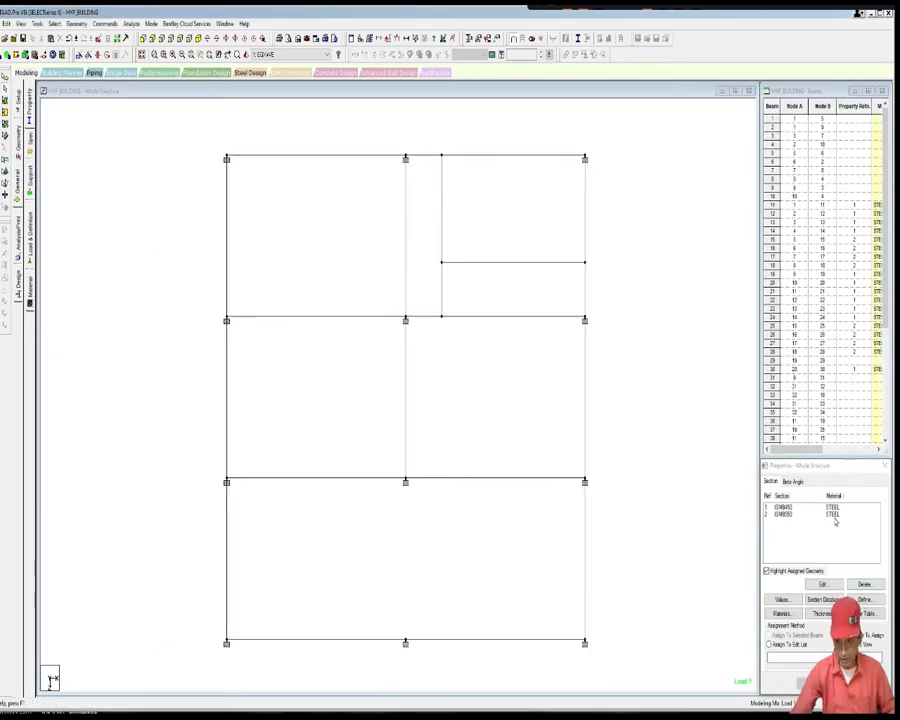
left_click_drag(830, 475, 790, 395)
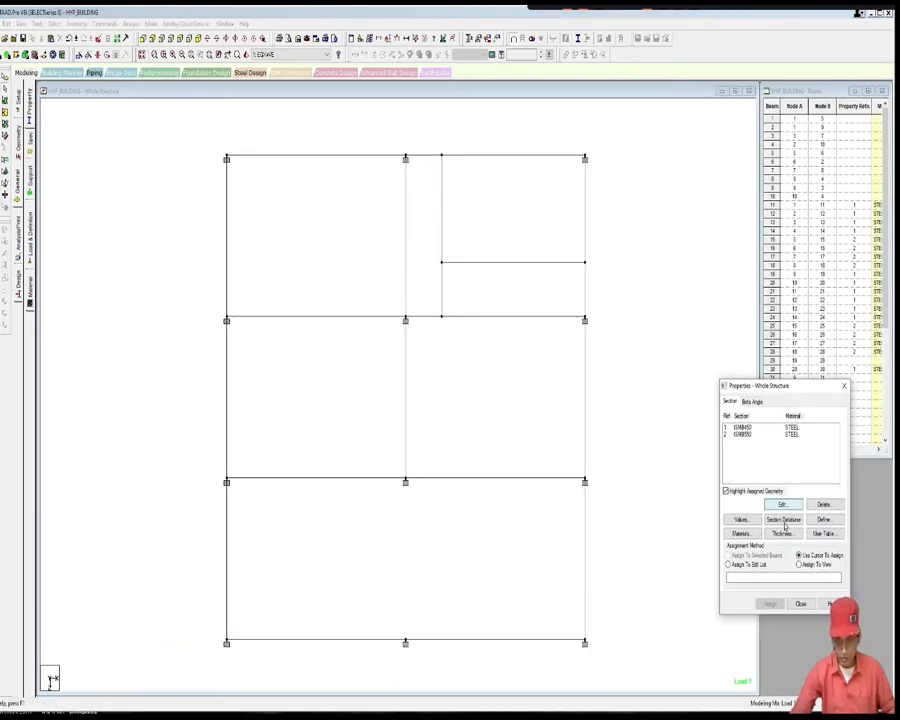
left_click(368, 481)
left_click(466, 480)
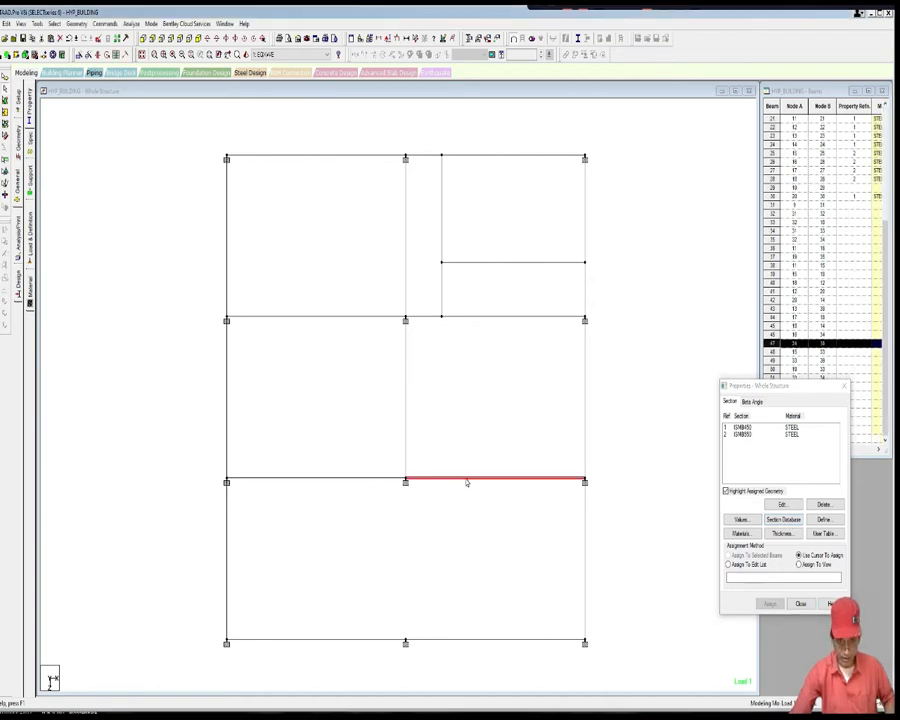
left_click(392, 481, "ctrl")
left_click(524, 318, "ctrl")
left_click(396, 318, "ctrl")
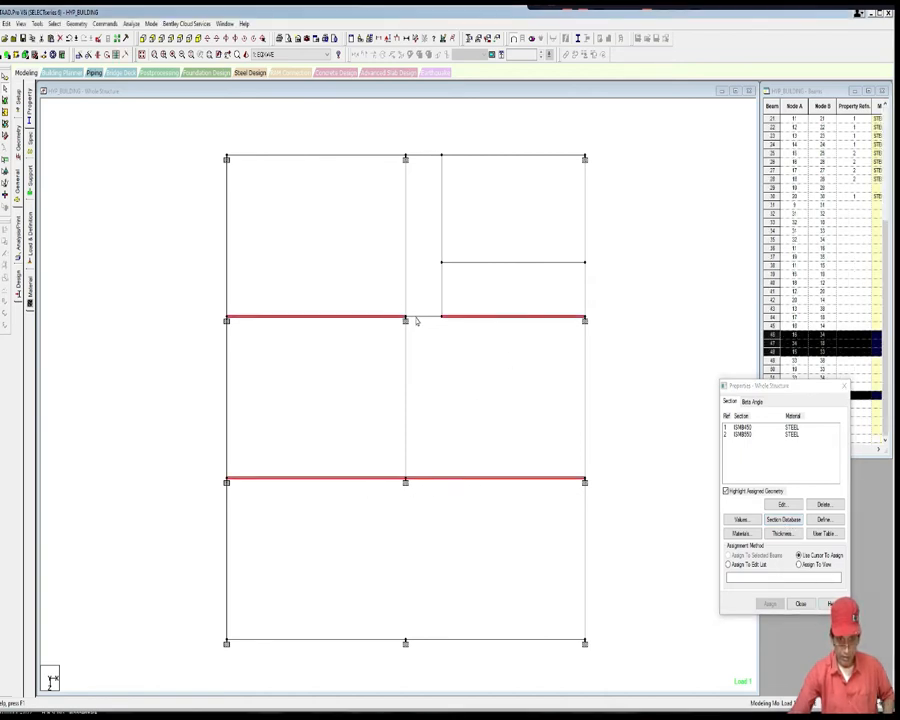
left_click(376, 184, "ctrl")
left_click(482, 184, "ctrl")
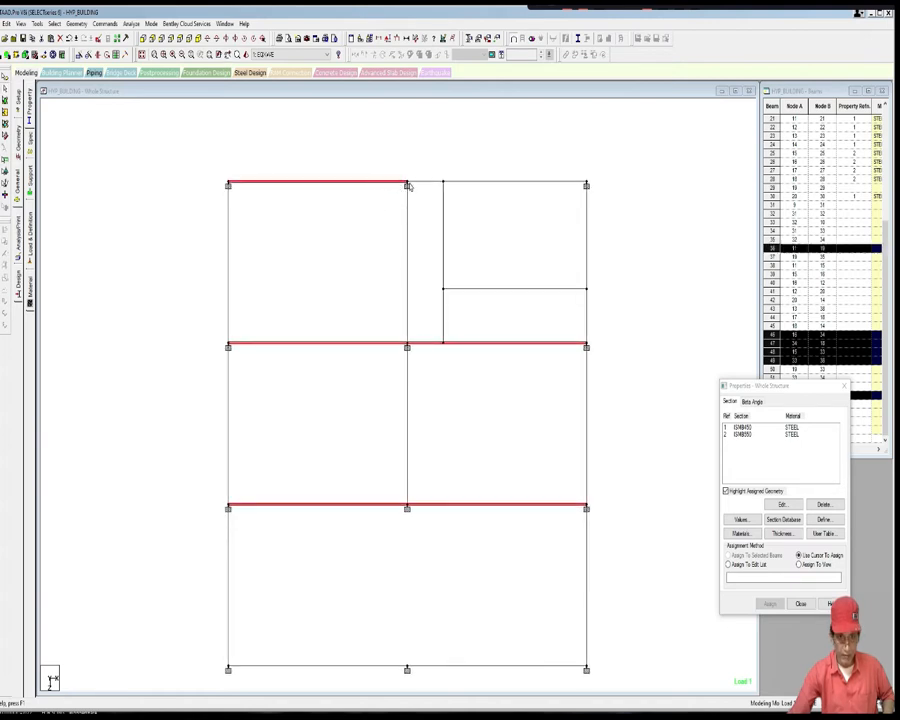
left_click(783, 520)
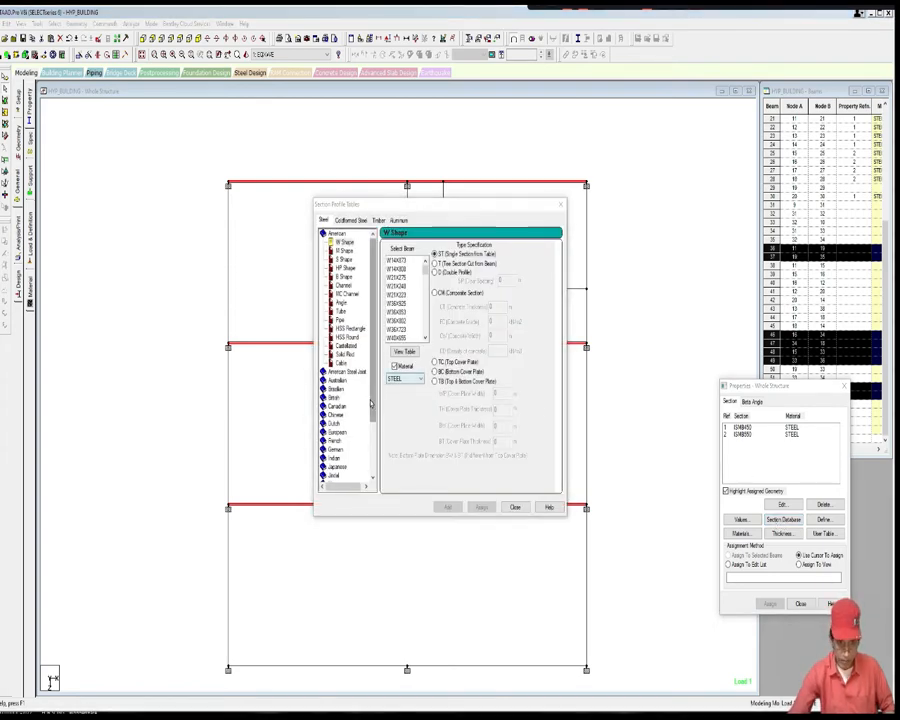
left_click(338, 425)
left_click_drag(371, 414, 371, 428)
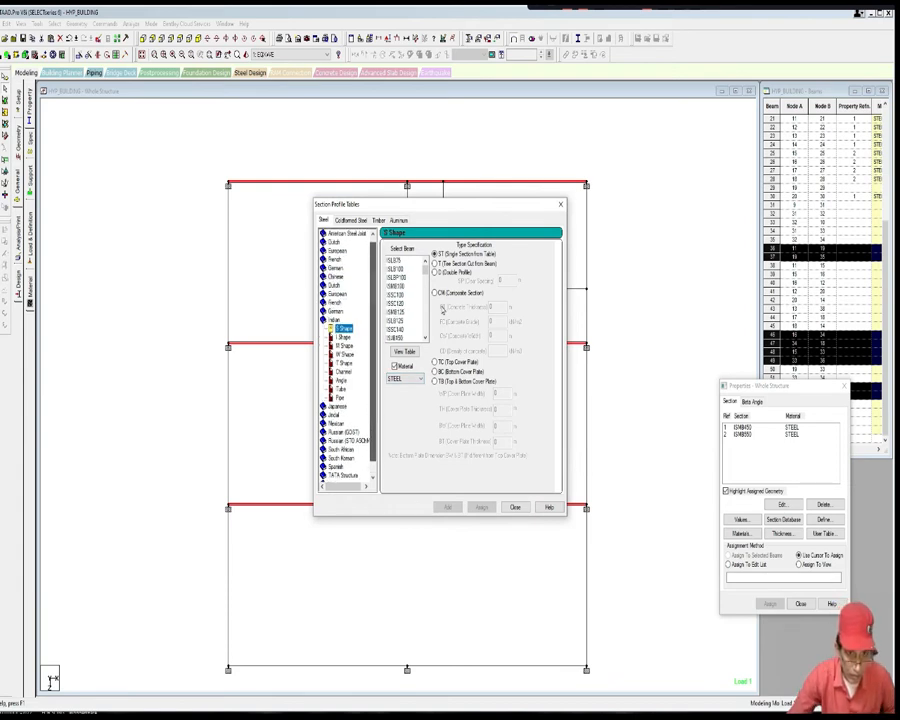
left_click_drag(425, 272, 414, 320)
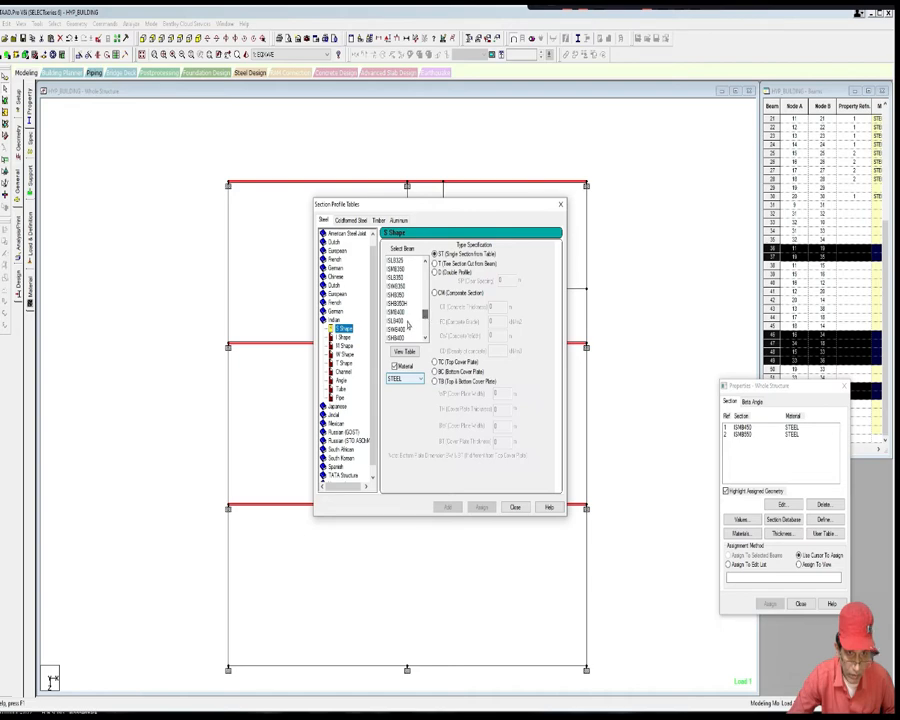
left_click(400, 312)
left_click(450, 507)
left_click(480, 507)
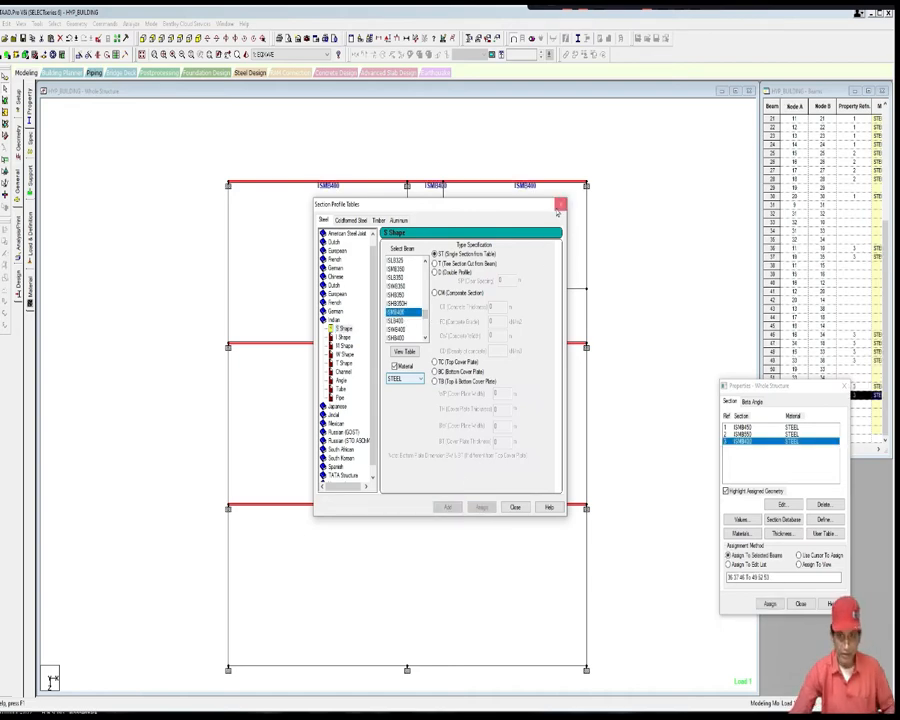
left_click_drag(524, 207, 614, 229)
left_click(650, 228)
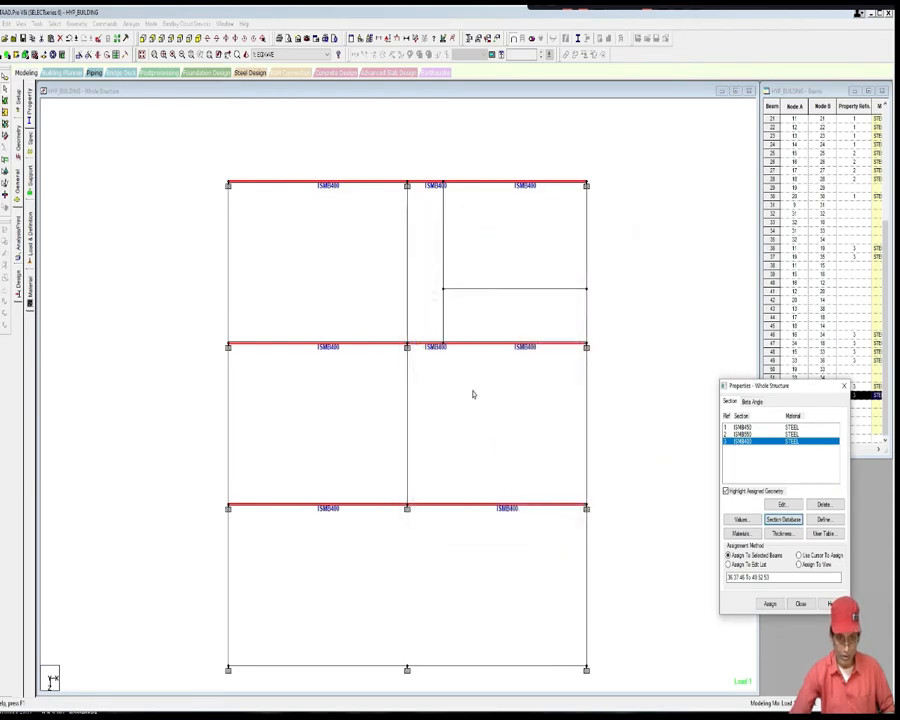
left_click(474, 392)
left_click(408, 434)
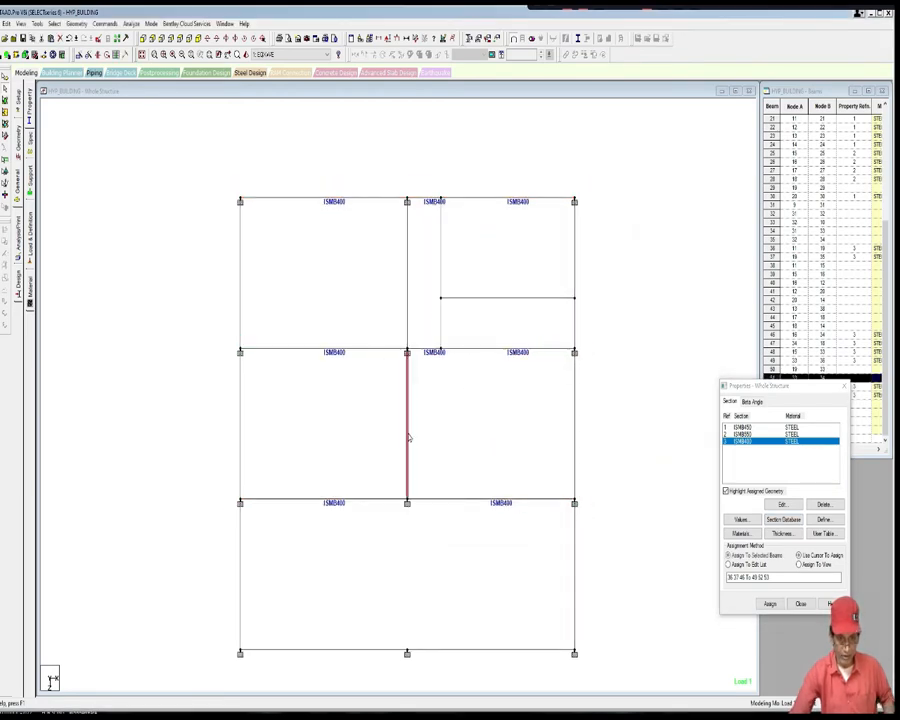
left_click(408, 312, "ctrl")
left_click(413, 397)
Step: Assign ISMB350 in STEEL to the vertical-running beams on all three column lines of the upper two bays and to the top bay's secondary beams
left_click(407, 419)
left_click(408, 327, "ctrl")
left_click(575, 444, "ctrl")
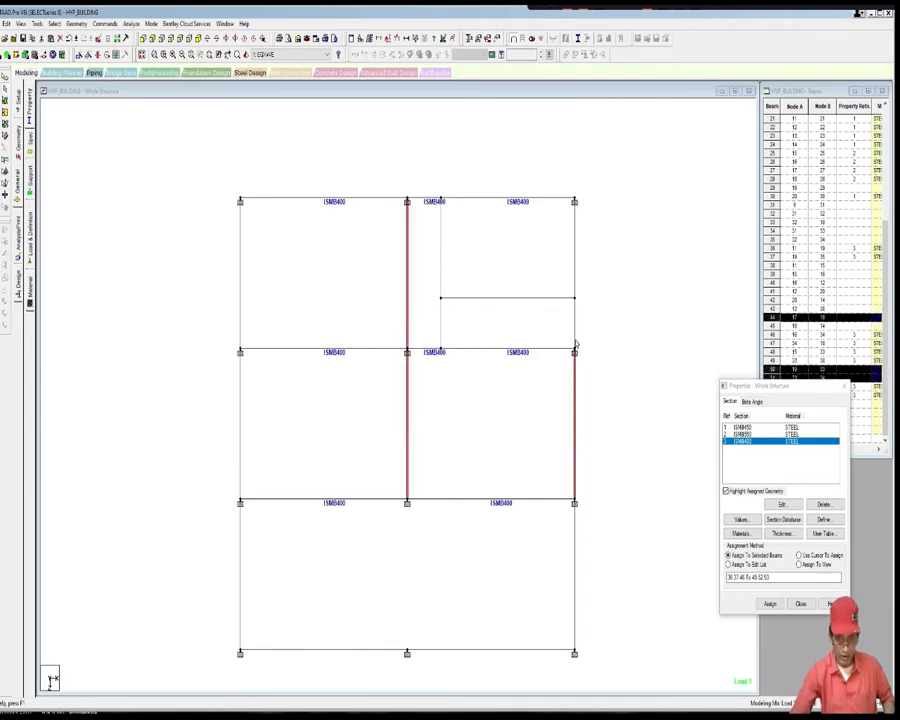
left_click(575, 300, "ctrl")
mouse_move(487, 413)
middle_mouse_down()
mouse_move(506, 398)
mouse_move(487, 413)
middle_mouse_up()
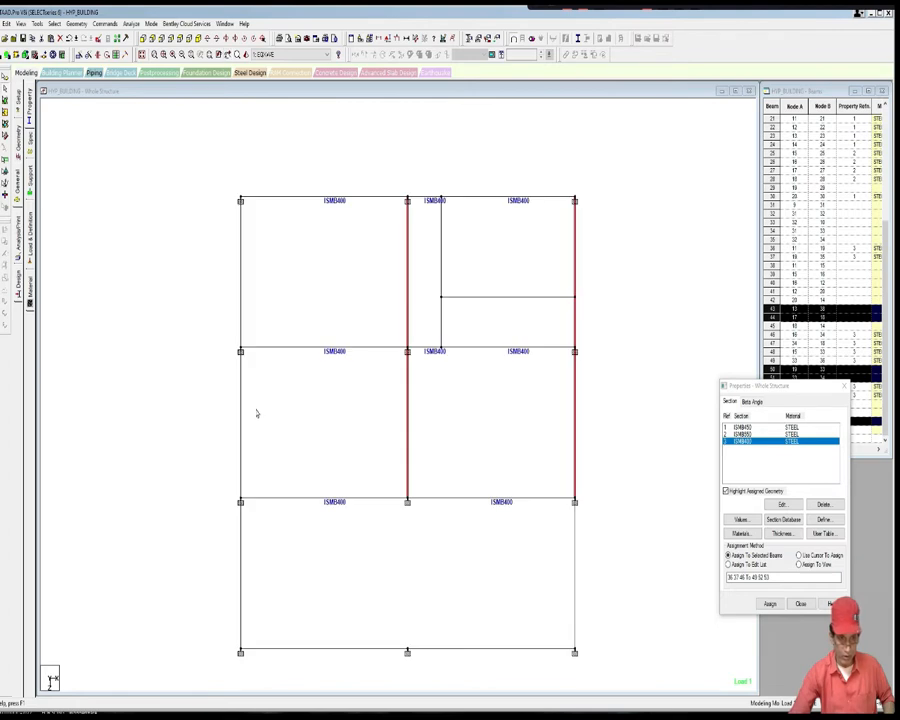
left_click(241, 412, "ctrl")
left_click(241, 333, "ctrl")
mouse_move(259, 402)
middle_mouse_down()
mouse_move(259, 413)
mouse_move(268, 397)
middle_mouse_up()
scroll(269, 398, "up", 1)
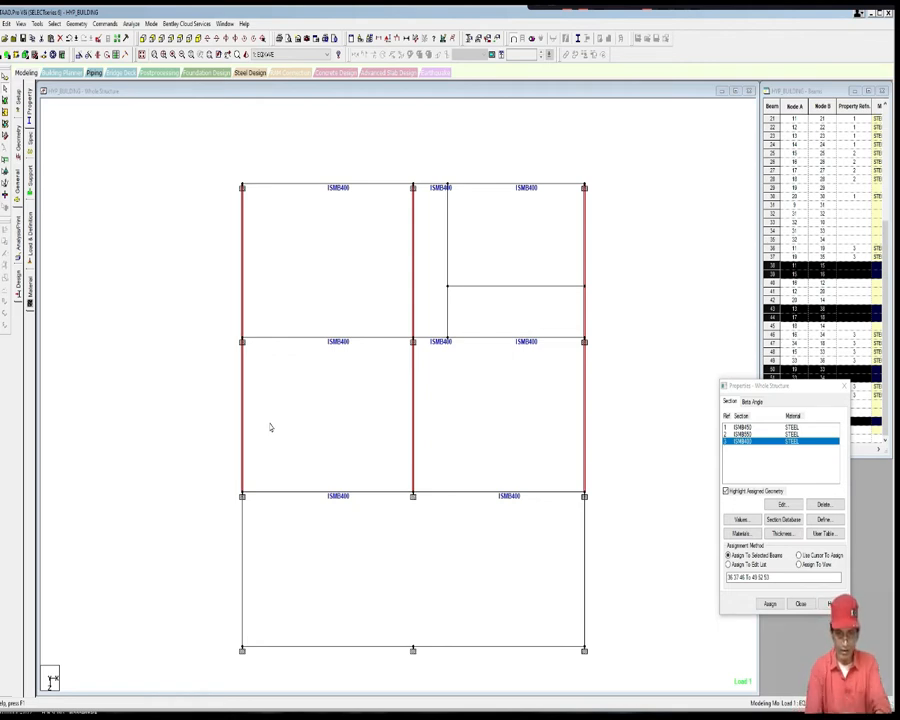
scroll(552, 464, "down", 1)
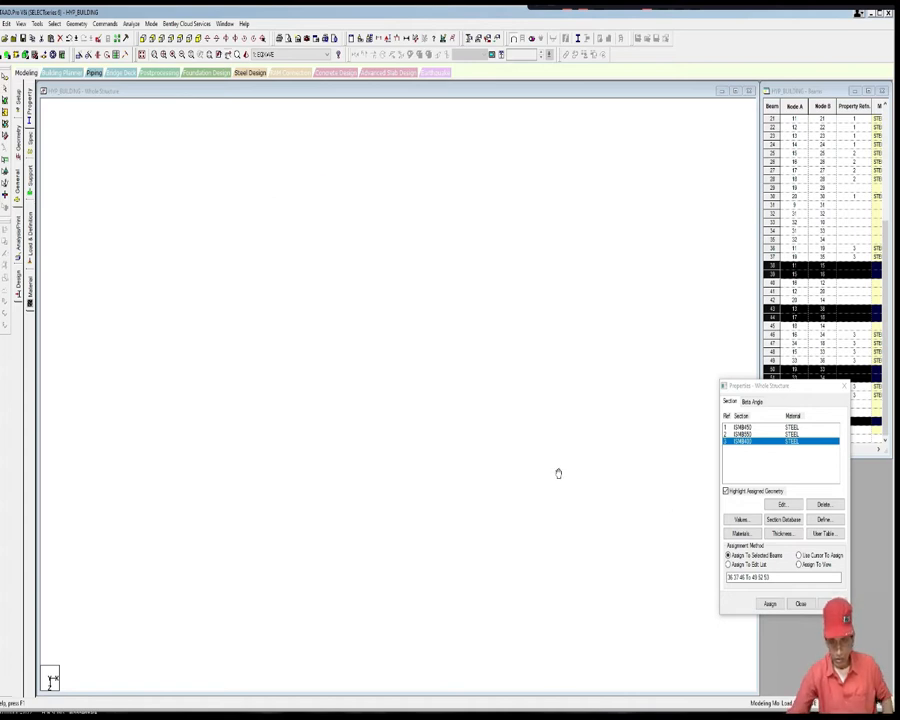
mouse_move(547, 448)
middle_mouse_down()
mouse_move(540, 459)
mouse_move(546, 455)
middle_mouse_up()
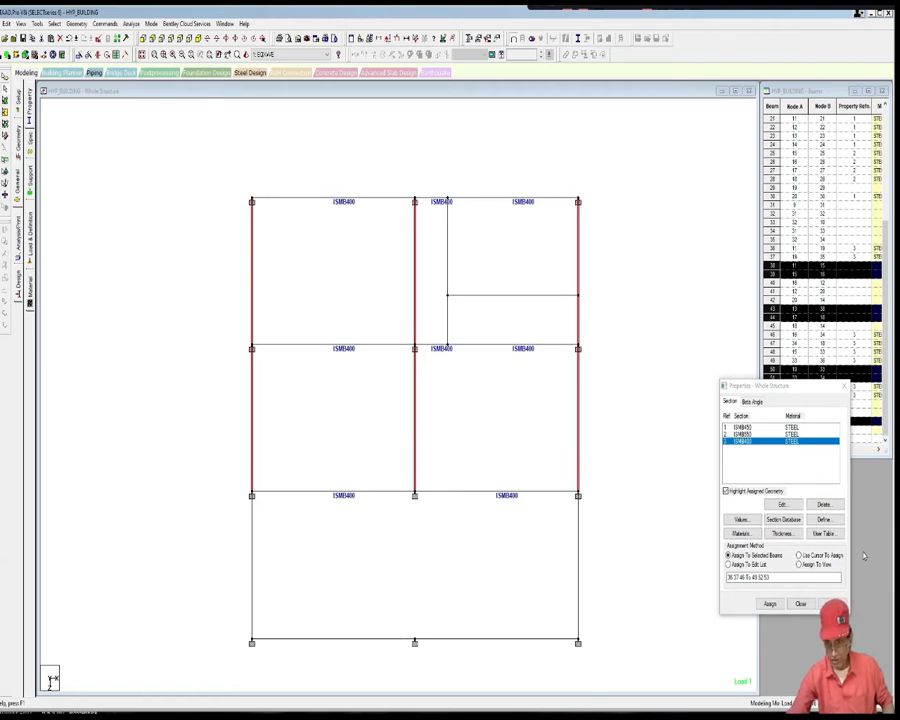
middle_click_drag(539, 473, 547, 489)
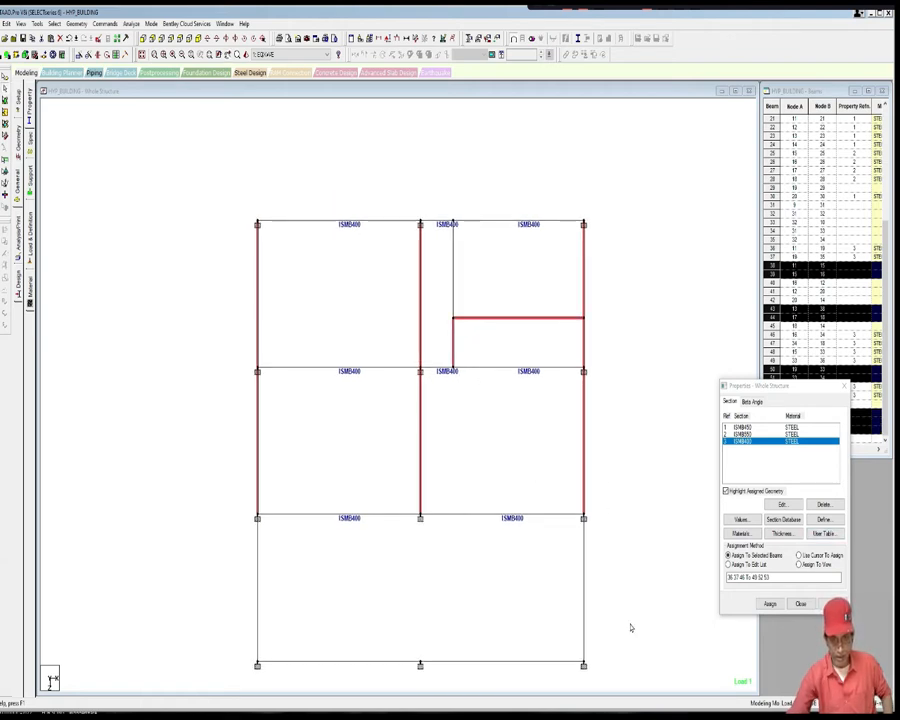
left_click(453, 298, "ctrl")
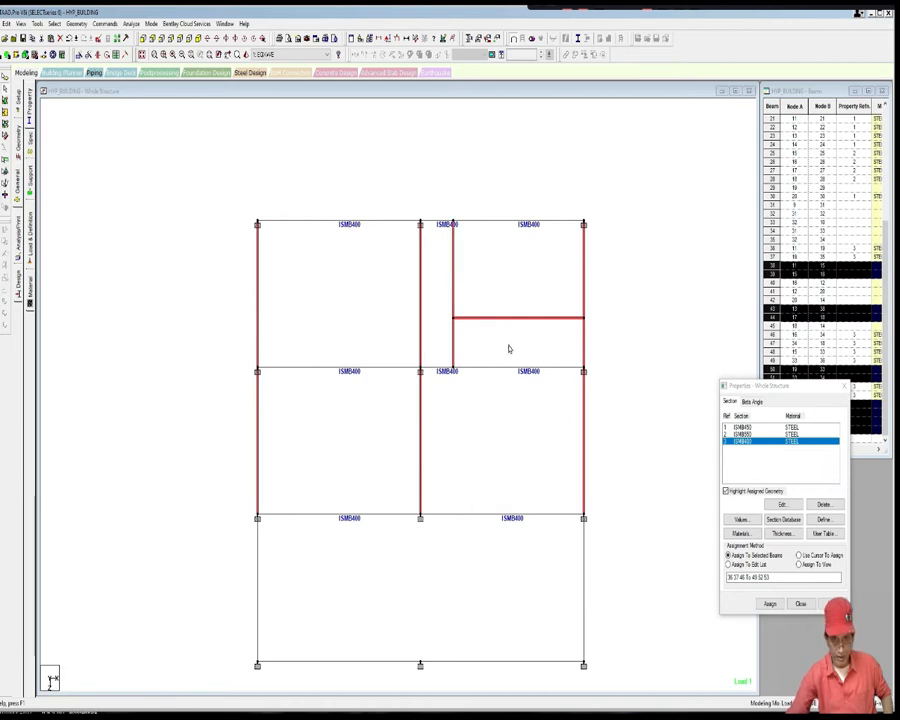
middle_click_drag(510, 361, 511, 347)
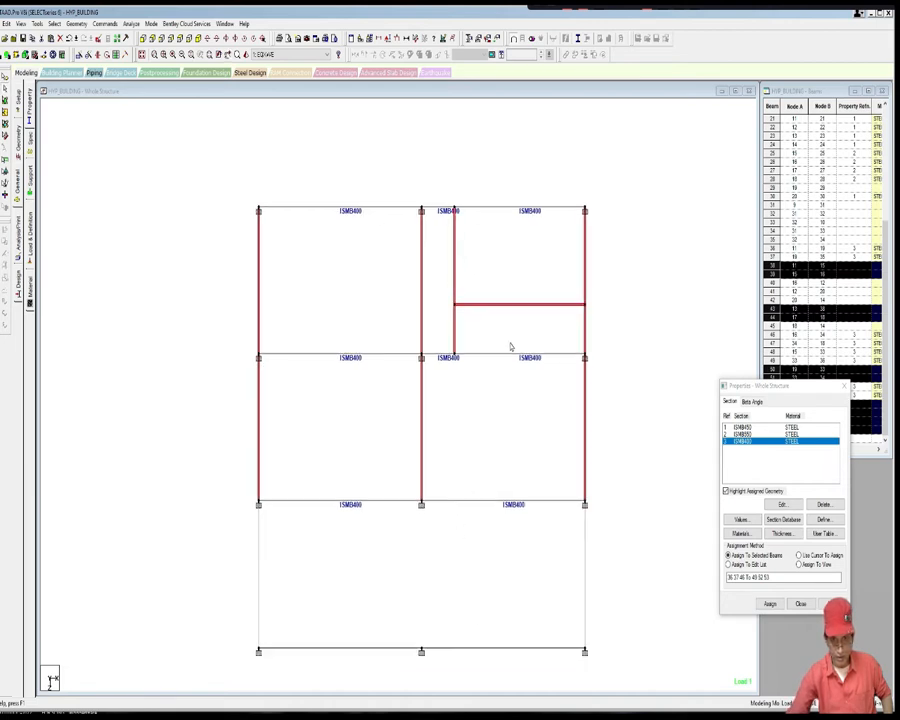
left_click(785, 520)
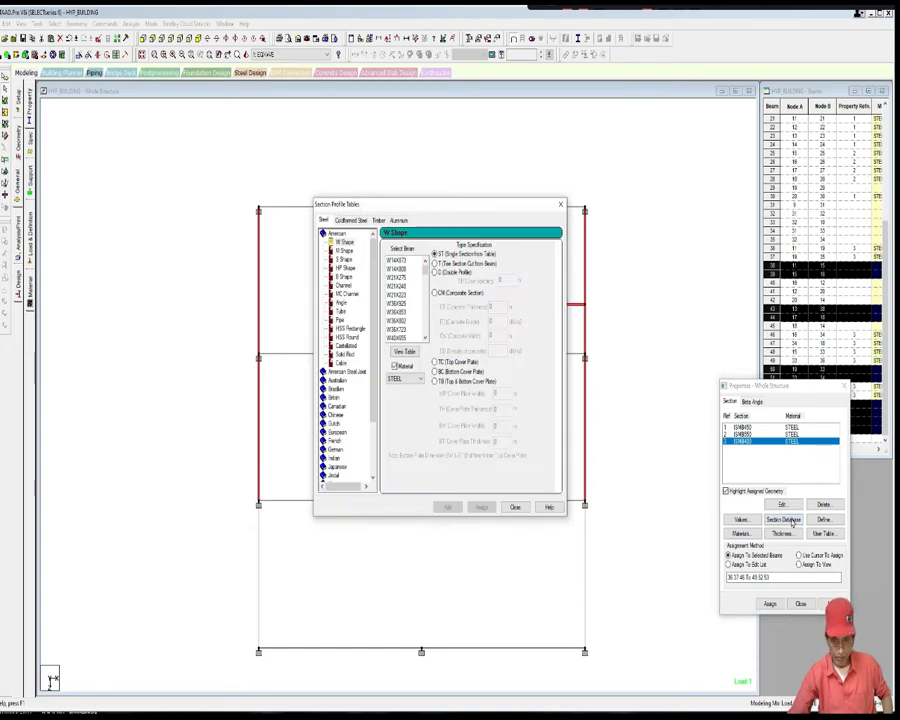
scroll(338, 415, "down", 2)
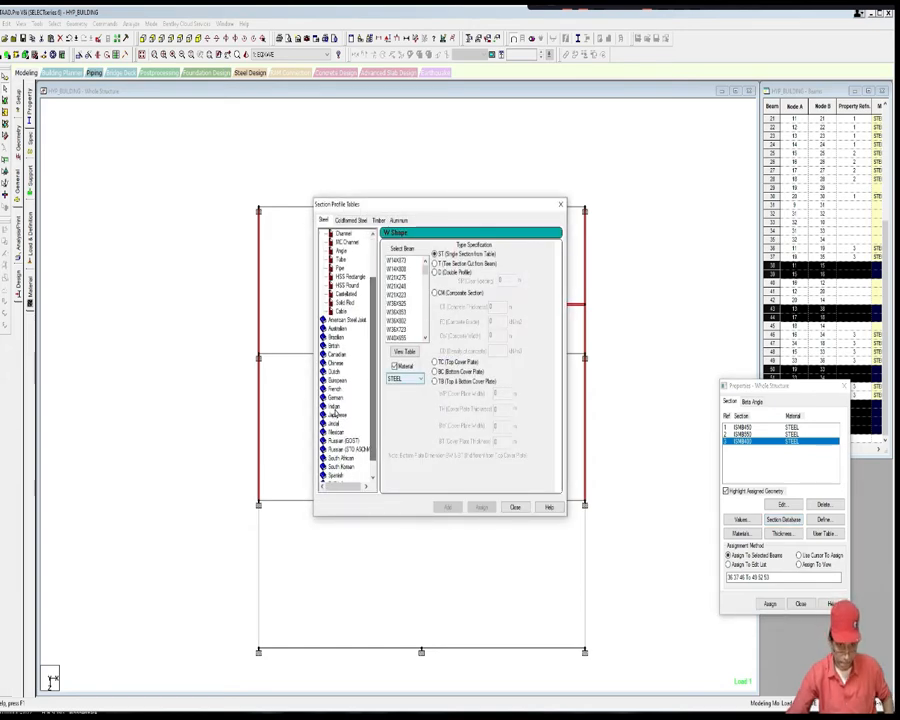
double_click(337, 407)
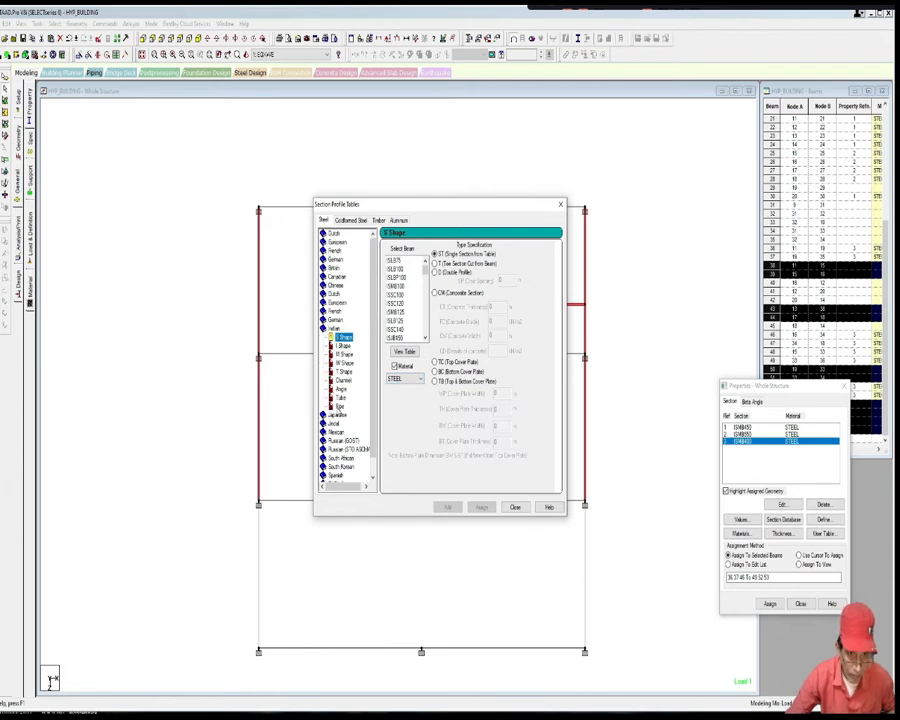
left_click_drag(424, 273, 424, 311)
left_click(403, 286)
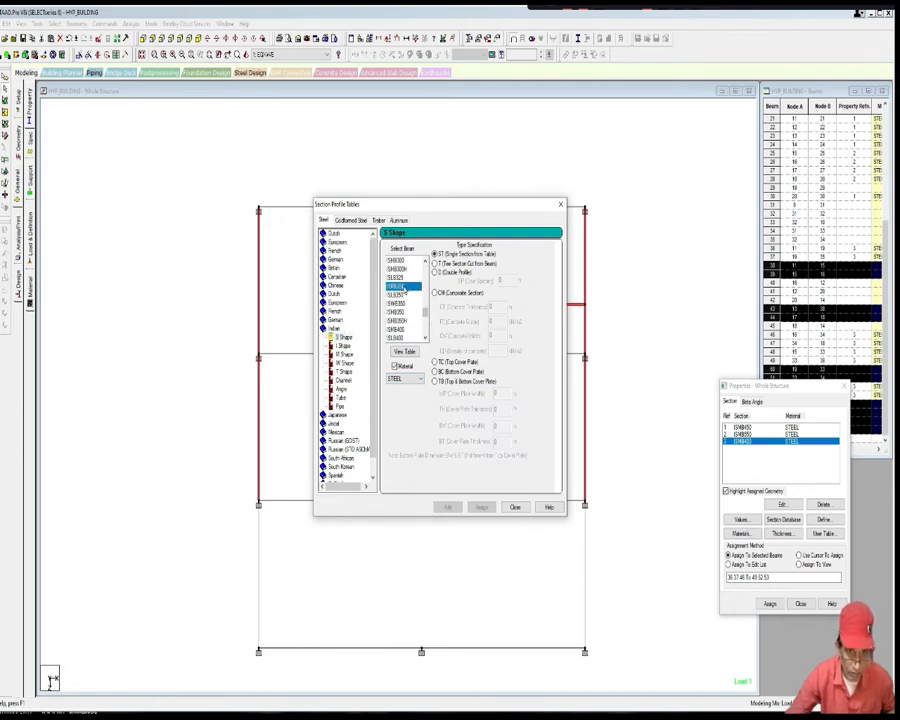
left_click(481, 507)
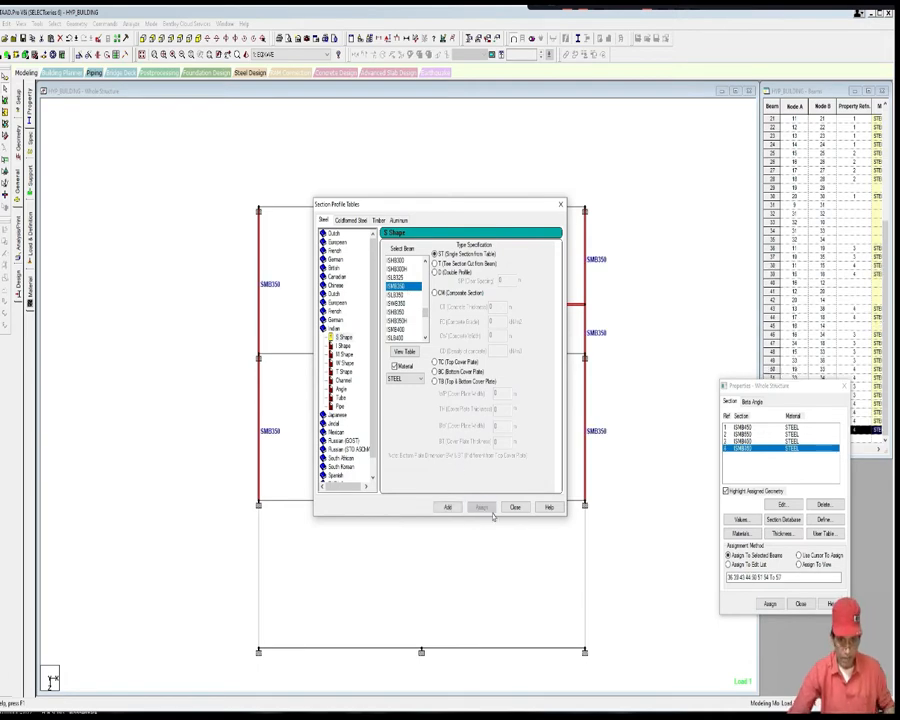
left_click(516, 507)
middle_click_drag(522, 502, 506, 481)
middle_click_drag(508, 422, 507, 462)
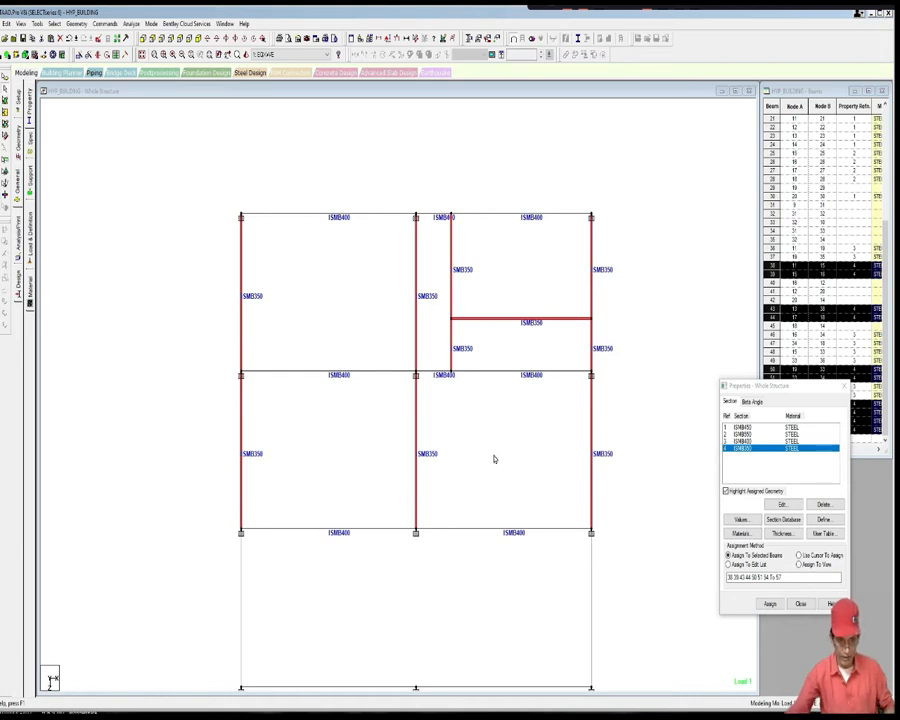
Step: Assign the TATA Structura Circular Hollow section 114.3X4.5CHS in STEEL to the four outer beams of the lowest bay and close the section tables
scroll(494, 457, "down", 2)
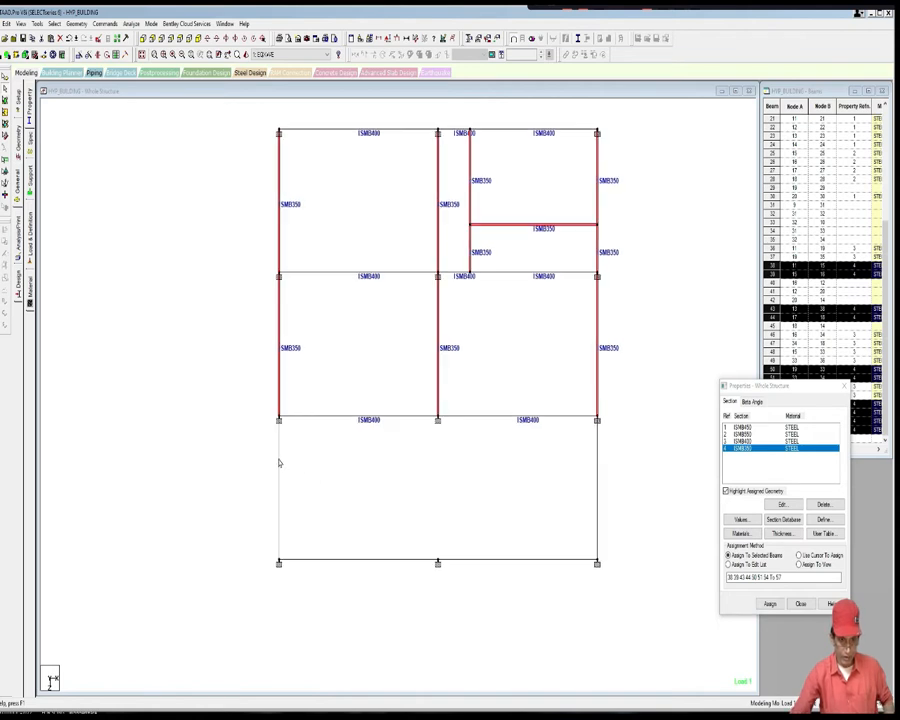
left_click(279, 462)
left_click(349, 561, "ctrl")
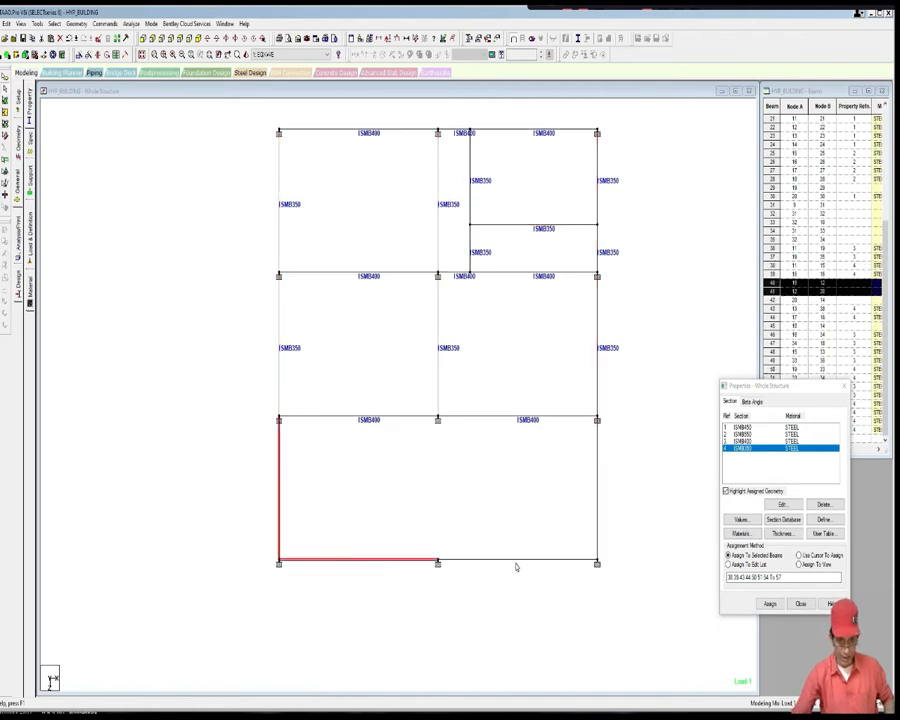
left_click(516, 565, "ctrl")
left_click(596, 526, "ctrl")
middle_click_drag(564, 528, 521, 539)
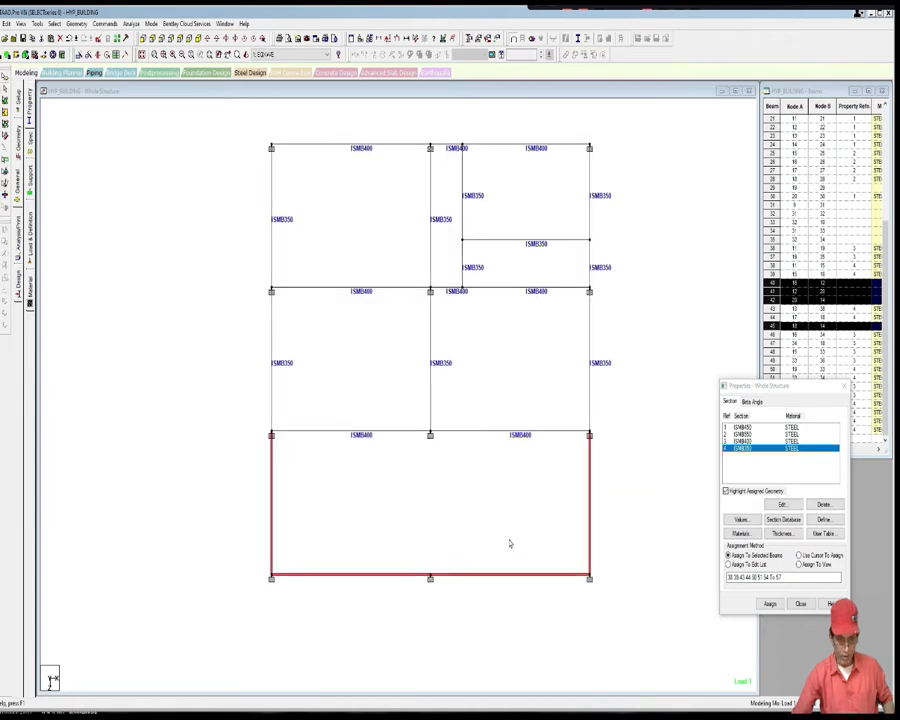
left_click(793, 521)
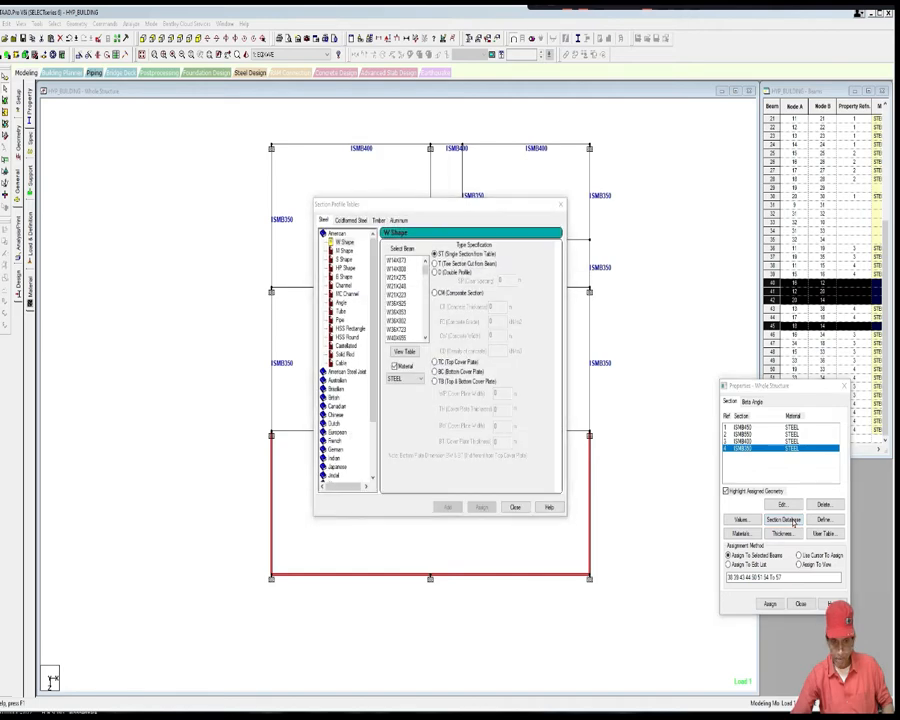
left_click_drag(375, 408, 373, 462)
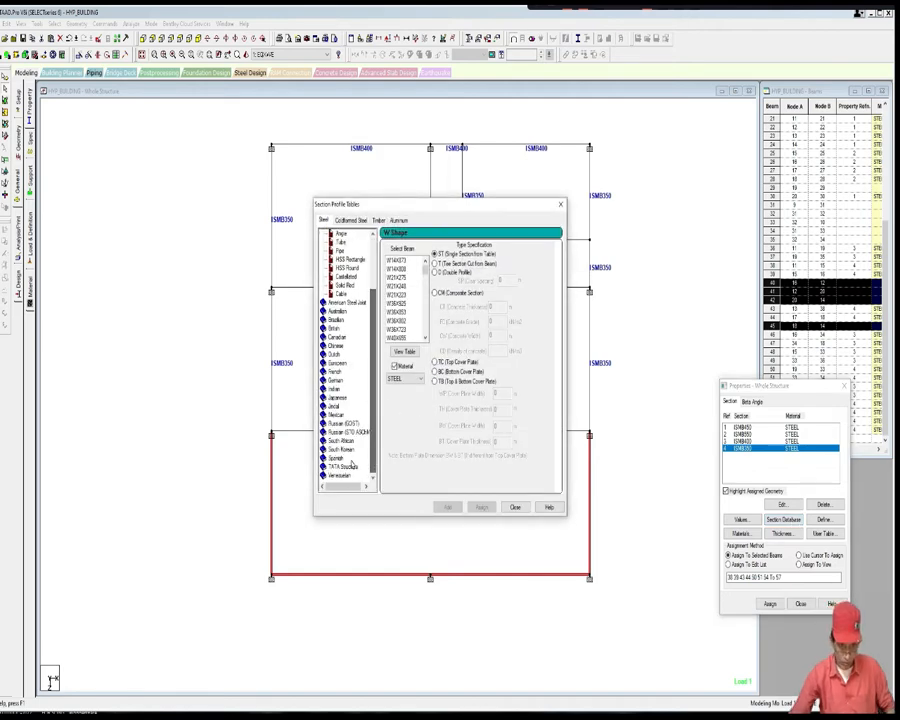
left_click(344, 467)
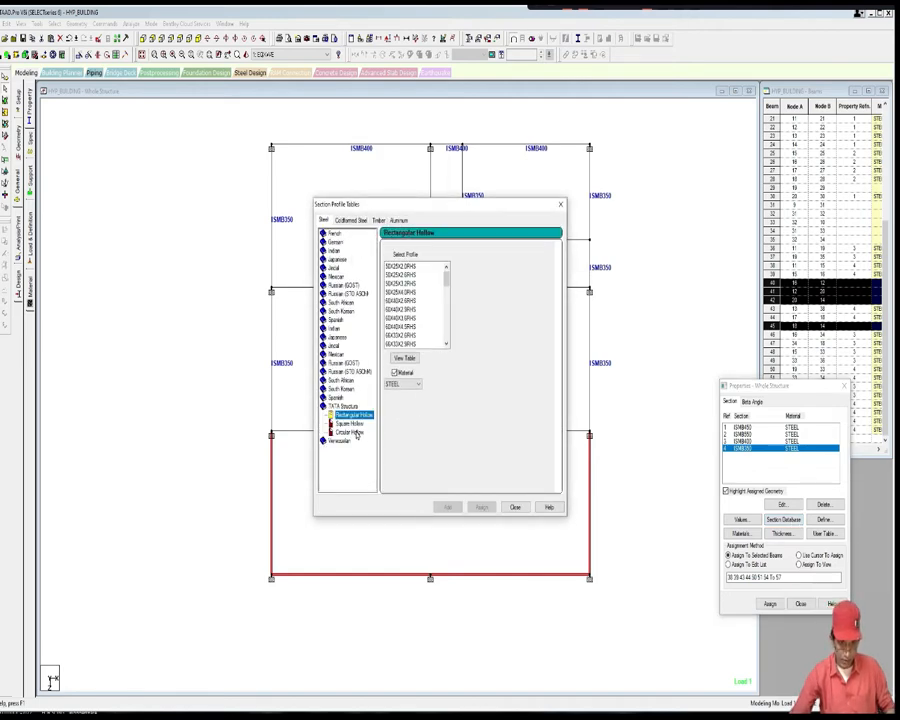
left_click(350, 432)
left_click_drag(446, 270, 446, 315)
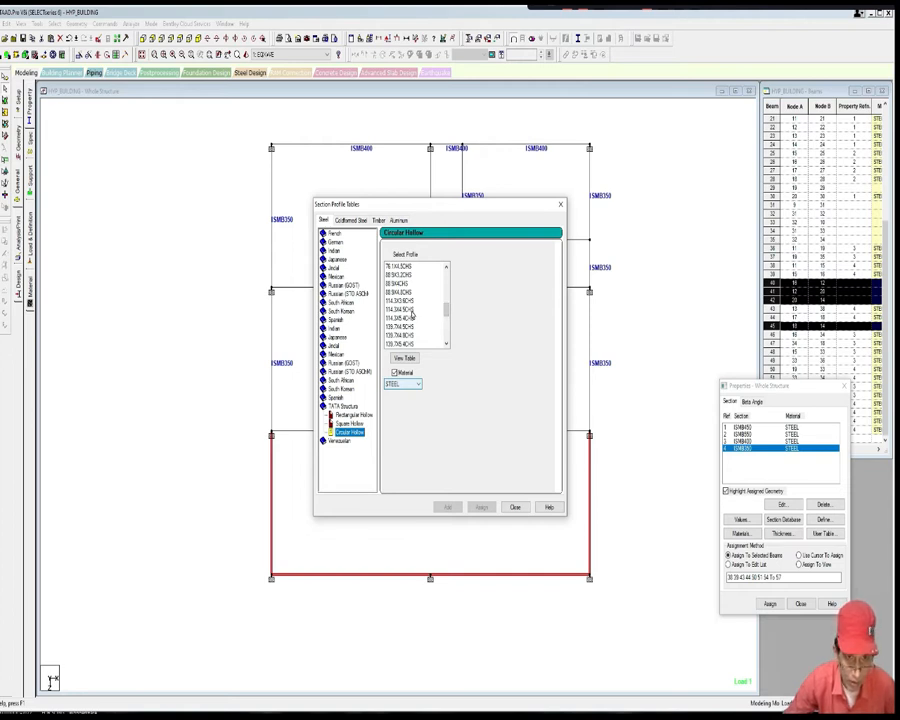
left_click(412, 311)
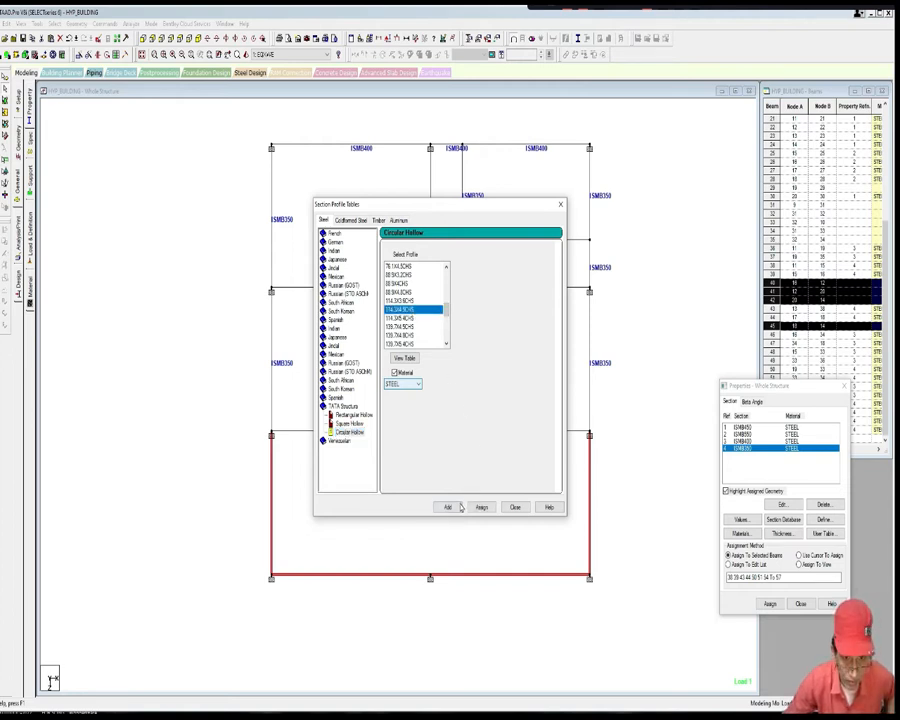
left_click(481, 508)
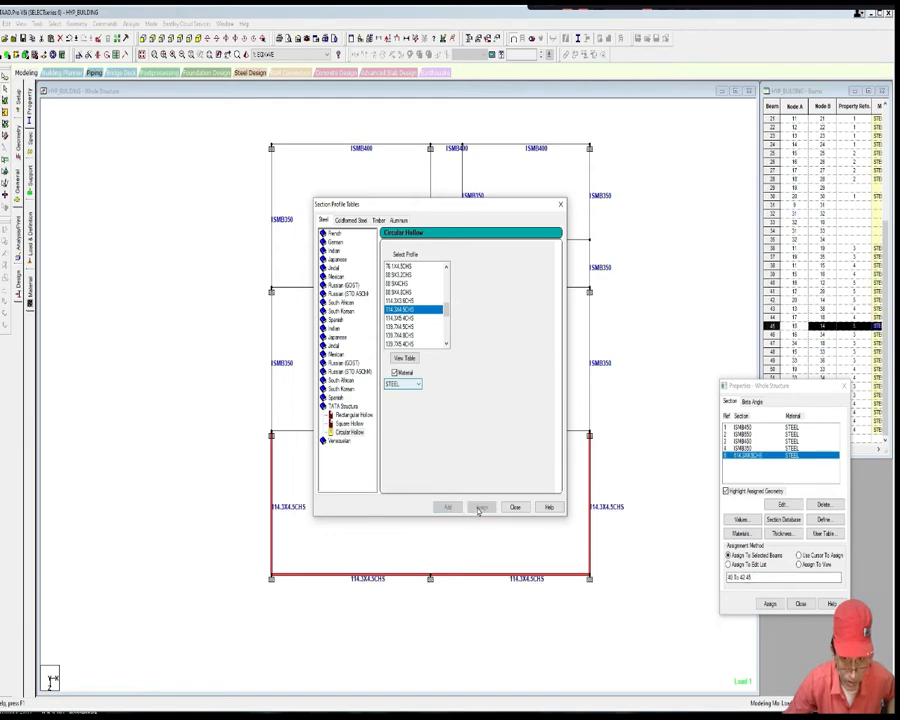
left_click(561, 205)
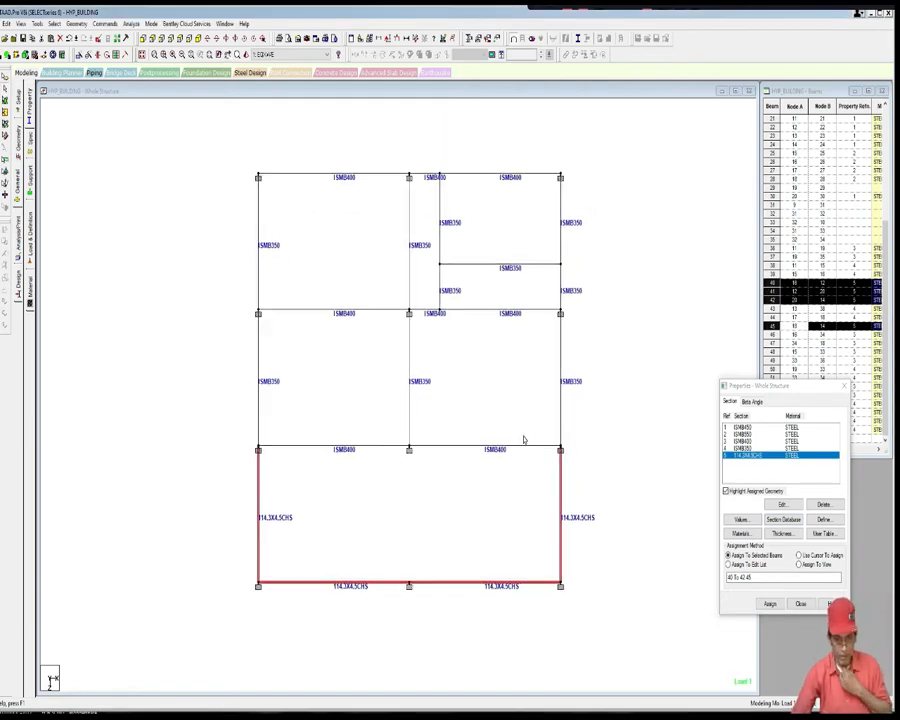
left_click(495, 527)
middle_click_drag(495, 518, 492, 540)
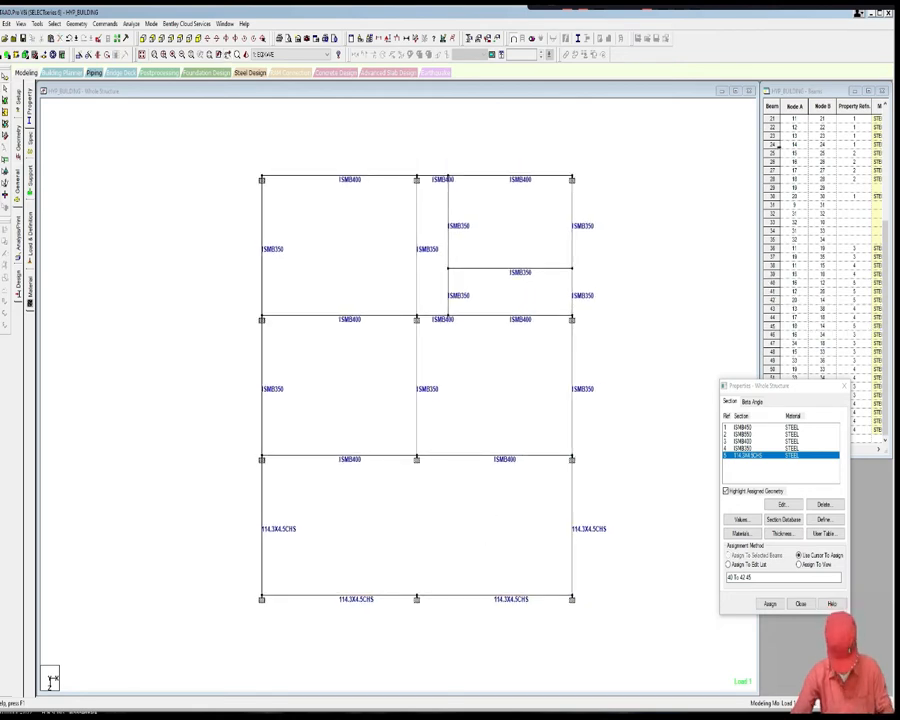
Step: Allow the automatic save of the building model
key("alt+Tab")
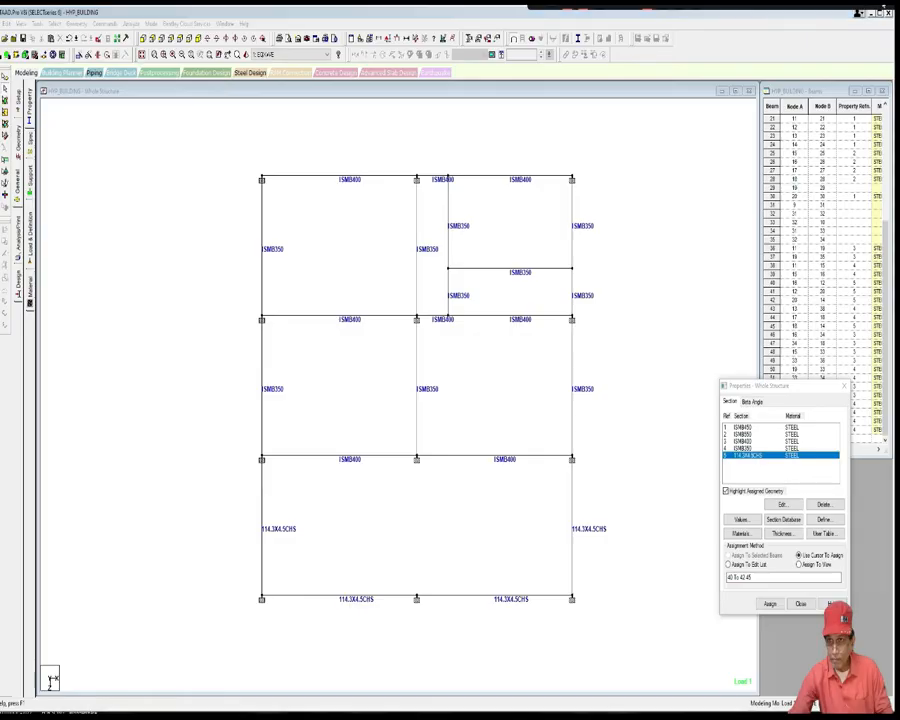
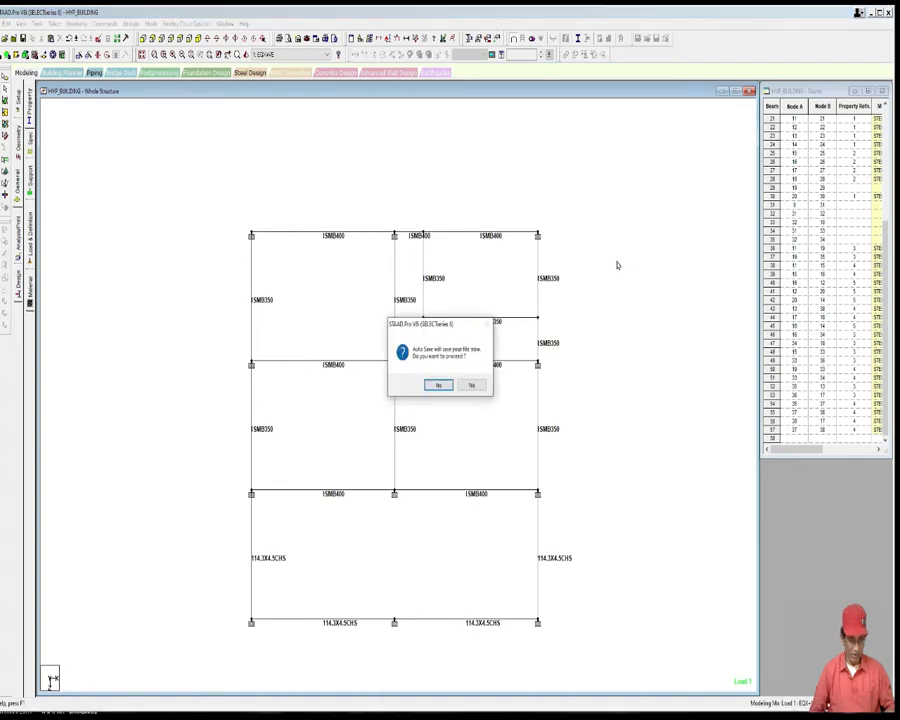
left_click(447, 388)
left_click(390, 374)
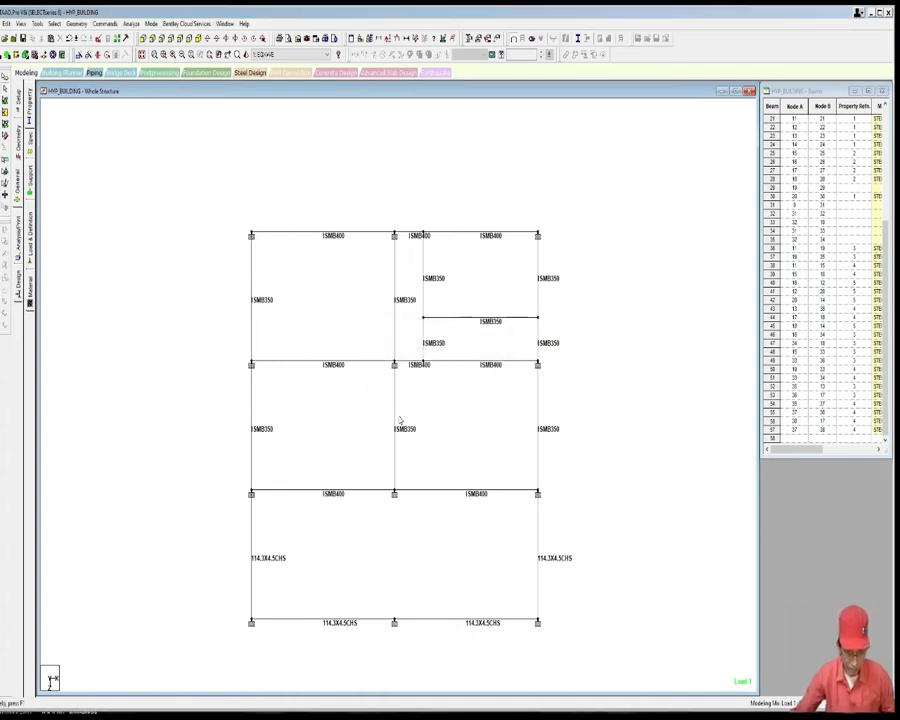
Step: Assign a start release of MY and MZ to the ISMB350 beams on all three column lines of the upper two bays
middle_click_drag(403, 418, 415, 410)
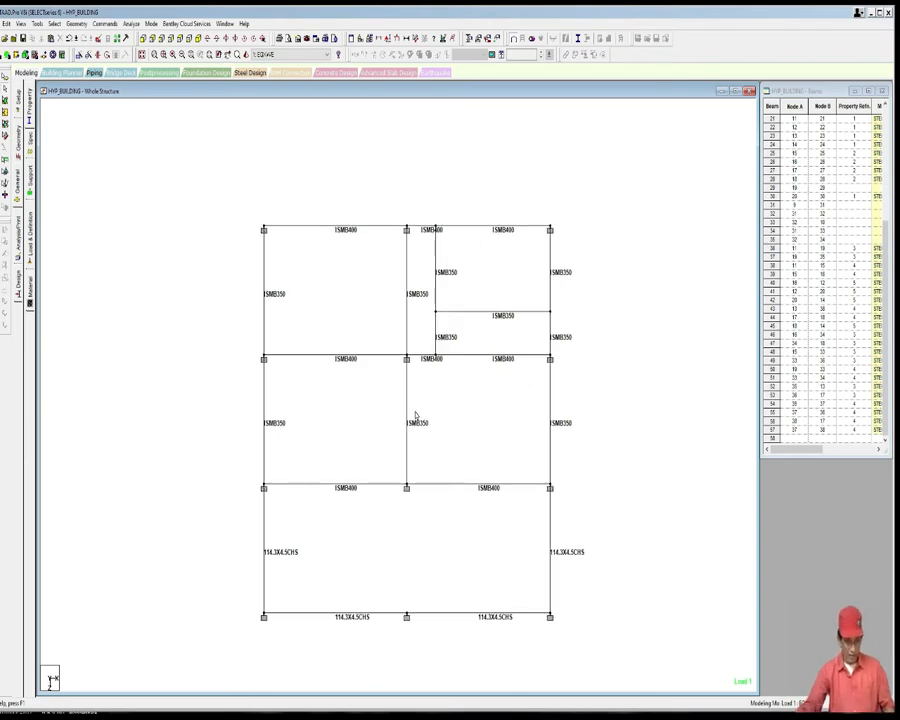
scroll(357, 405, "up", 1)
middle_click_drag(357, 405, 344, 390)
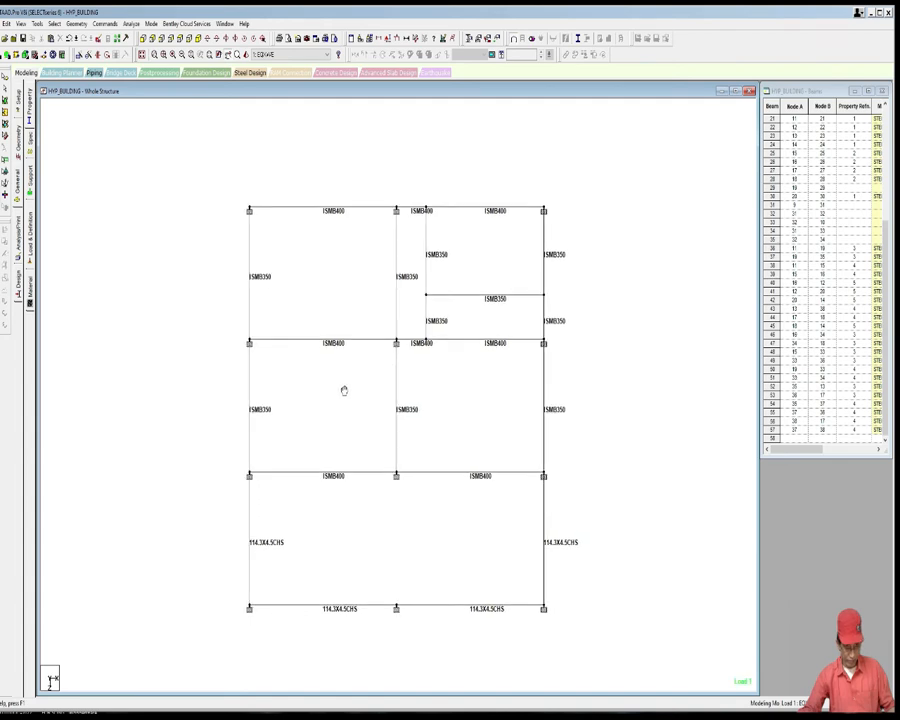
left_click(249, 412)
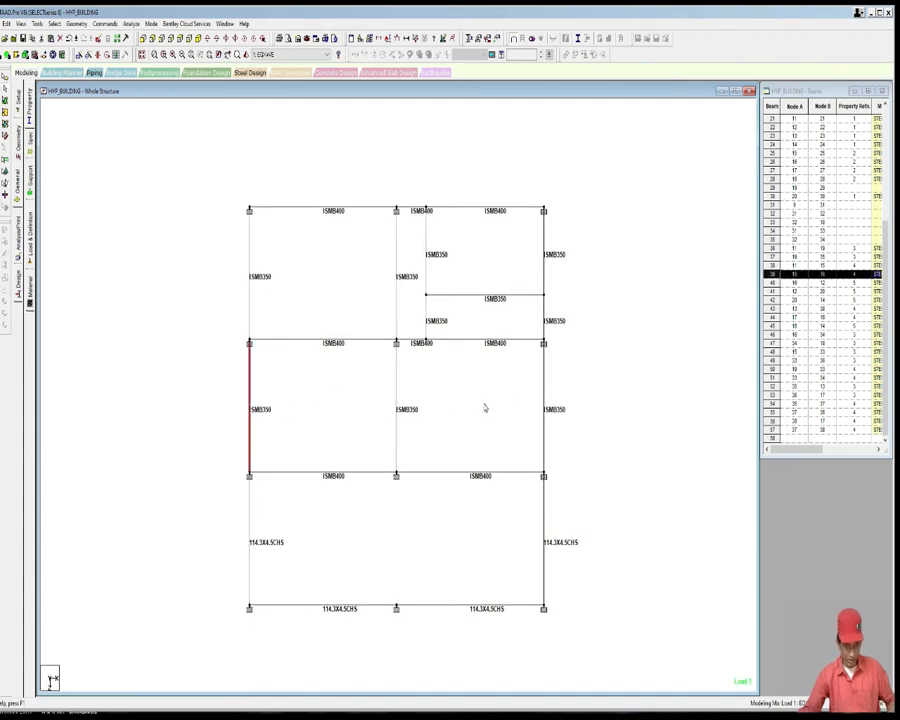
left_click(543, 408, "ctrl")
left_click(543, 322, "ctrl")
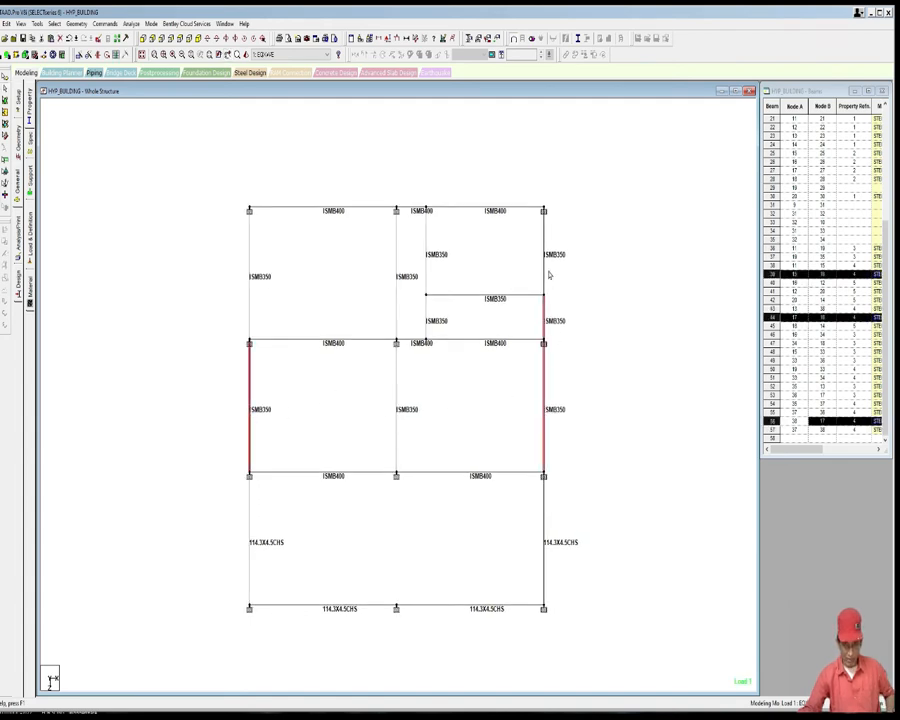
left_click(541, 283, "ctrl")
left_click(251, 310, "ctrl")
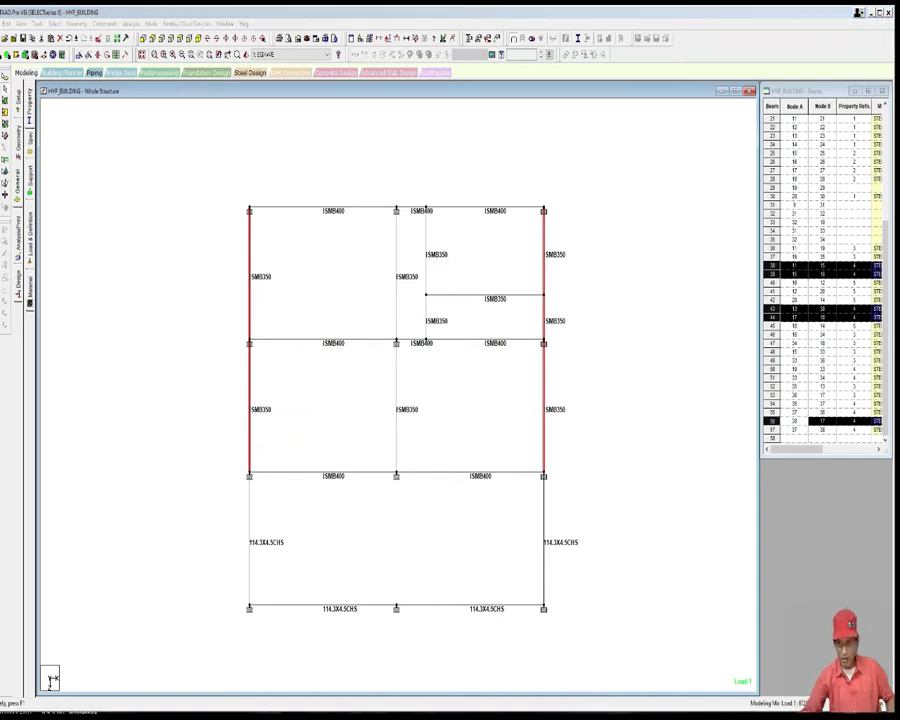
middle_click_drag(457, 312, 468, 313)
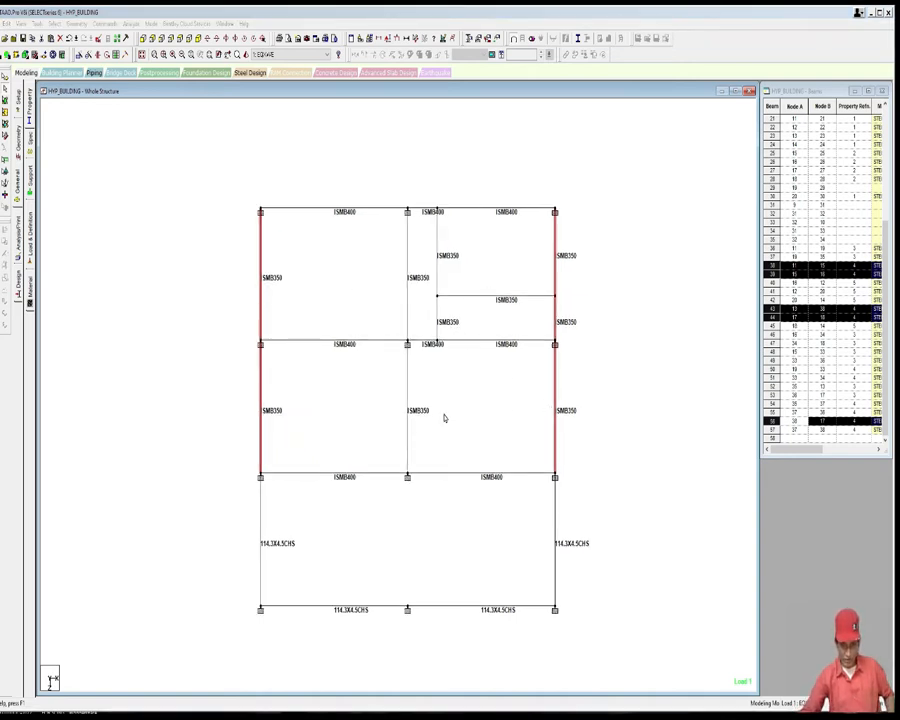
left_click(407, 417, "ctrl")
left_click(407, 330, "ctrl")
middle_click_drag(435, 393, 422, 403)
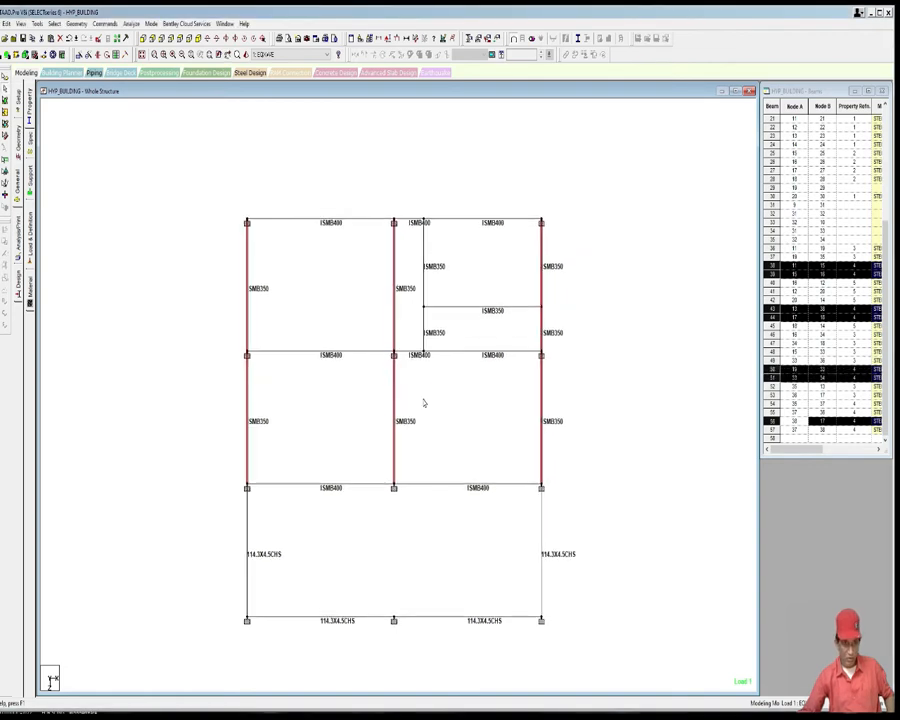
left_click(105, 23)
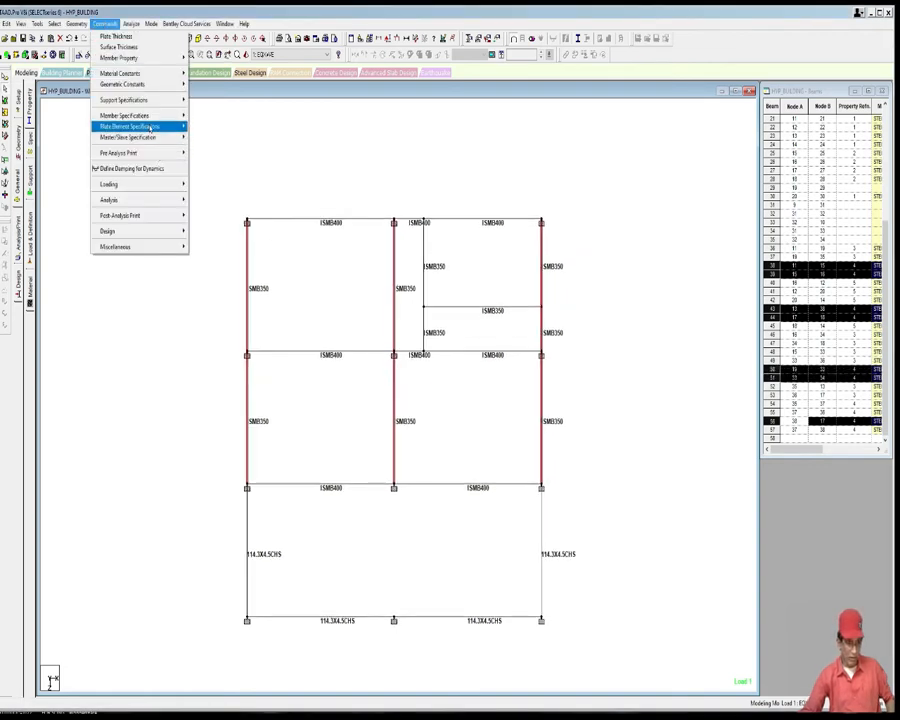
mouse_move(130, 115)
left_click(207, 184)
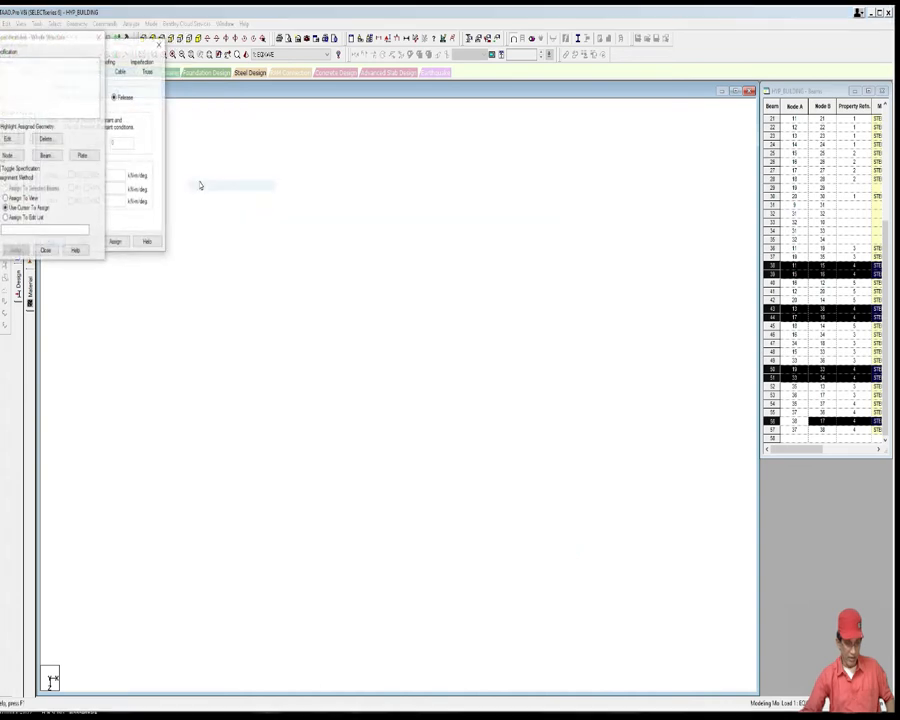
left_click(72, 201)
left_click(72, 188)
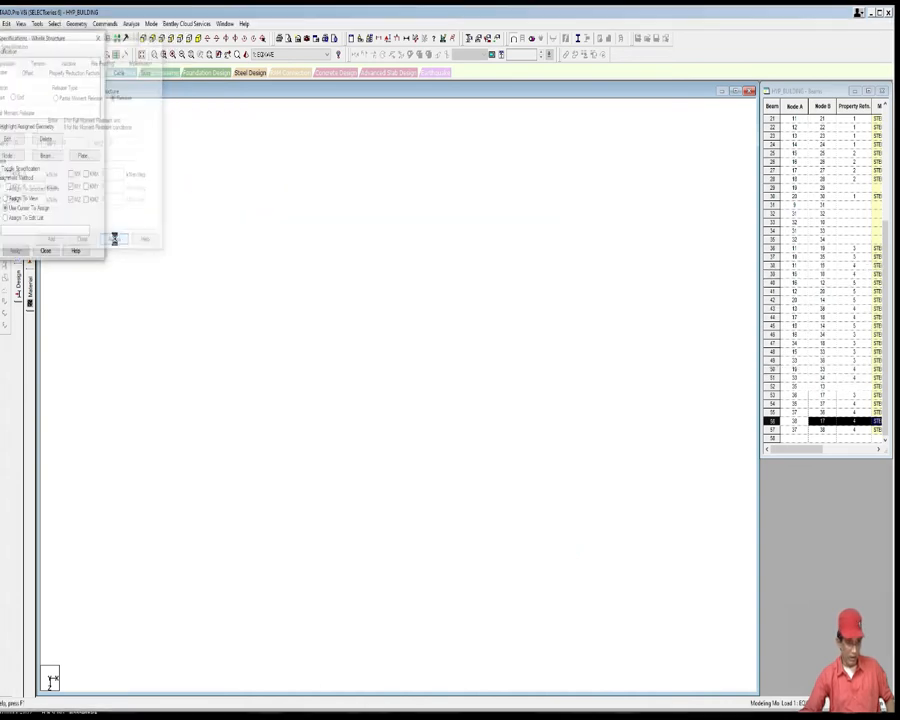
left_click(115, 243)
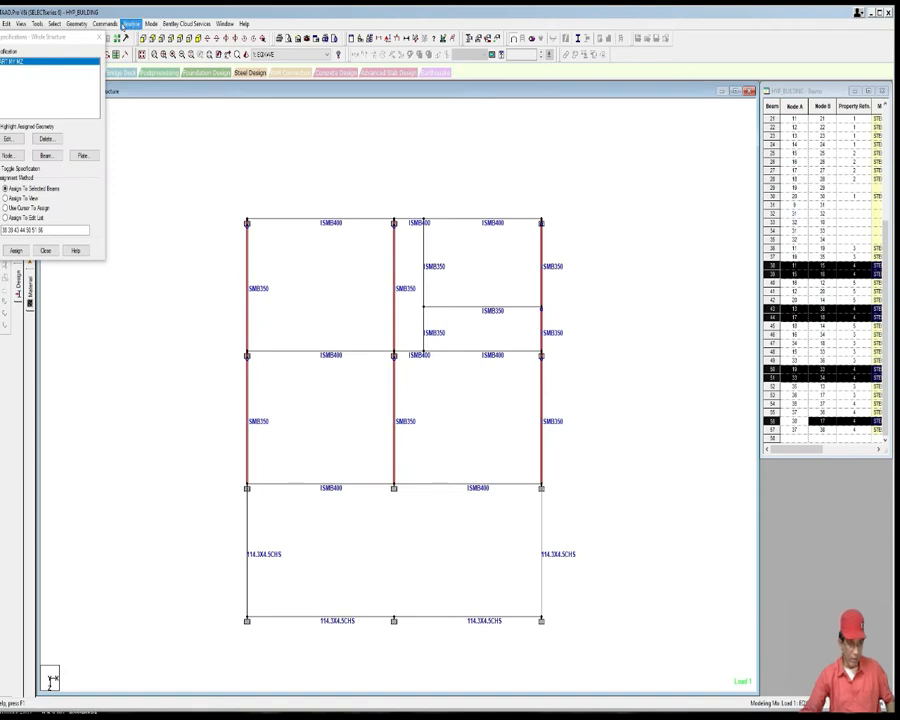
Step: Assign an end release of MY and MZ to the same selected ISMB350 column-line beams
left_click(105, 23)
mouse_move(133, 117)
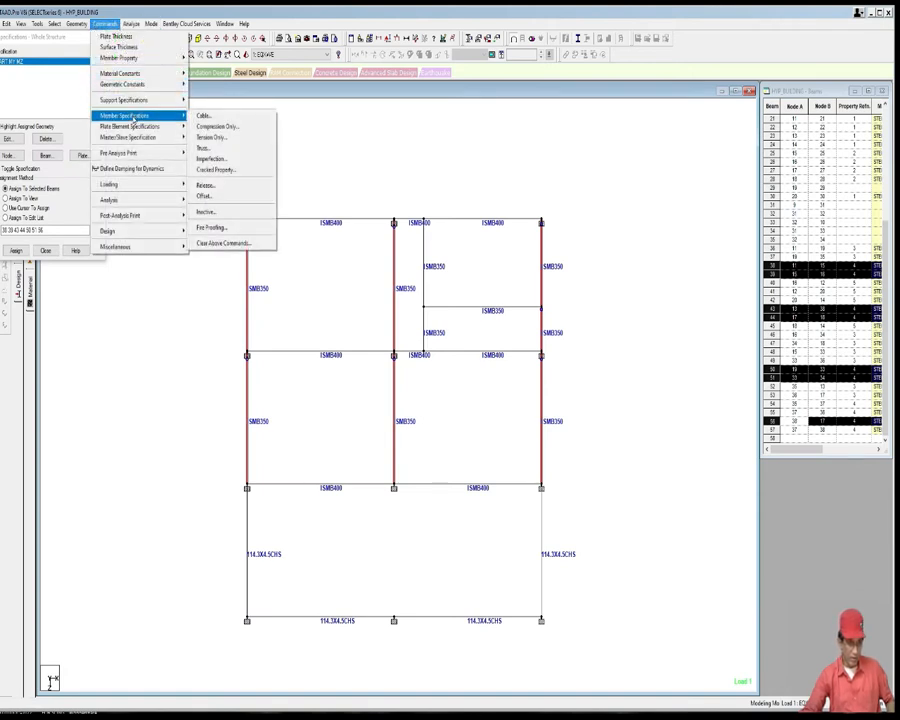
left_click(212, 185)
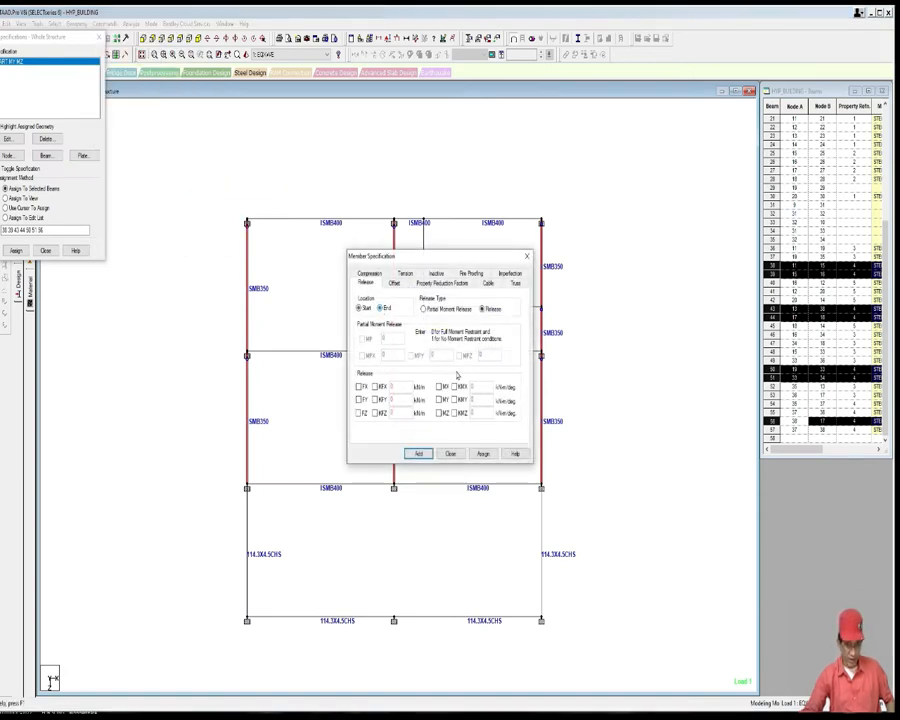
left_click(438, 399)
left_click(438, 412)
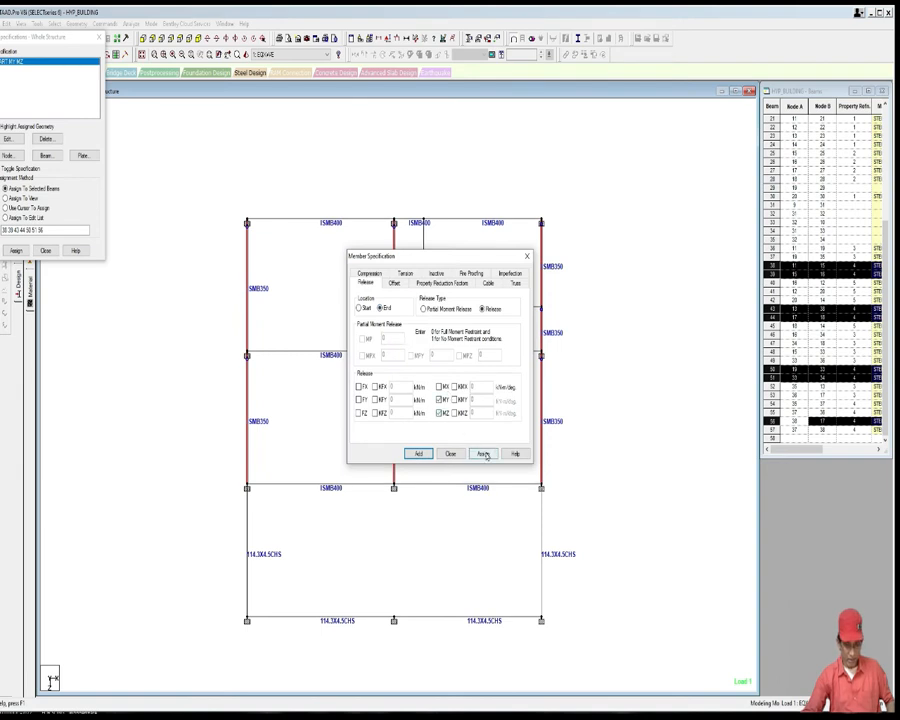
left_click(484, 454)
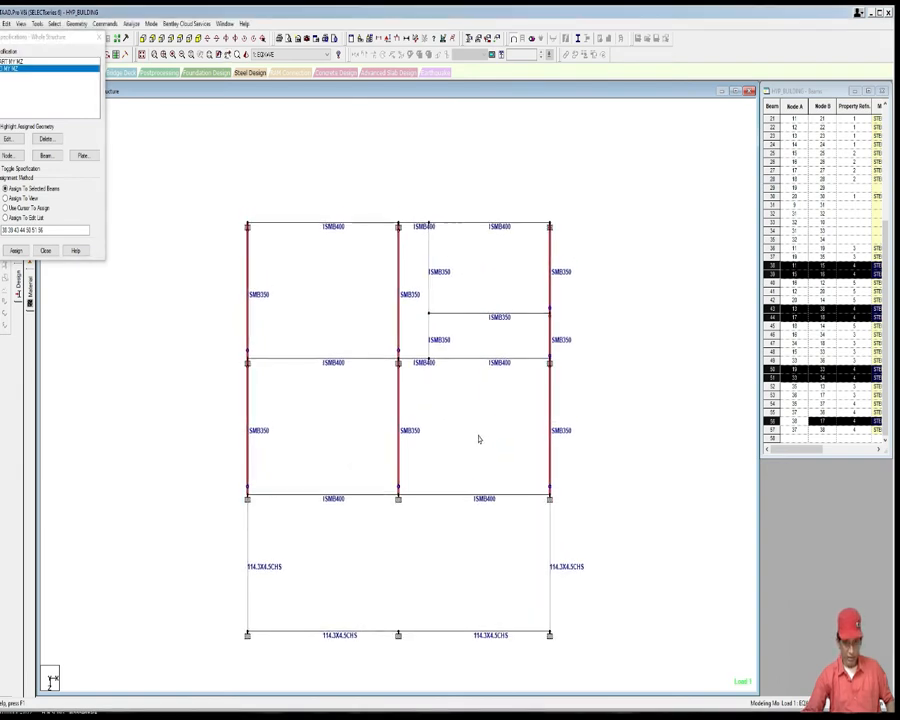
Step: Assign the existing START MY MZ release to the upper segment of the top bay's vertical secondary beam
left_click(429, 284)
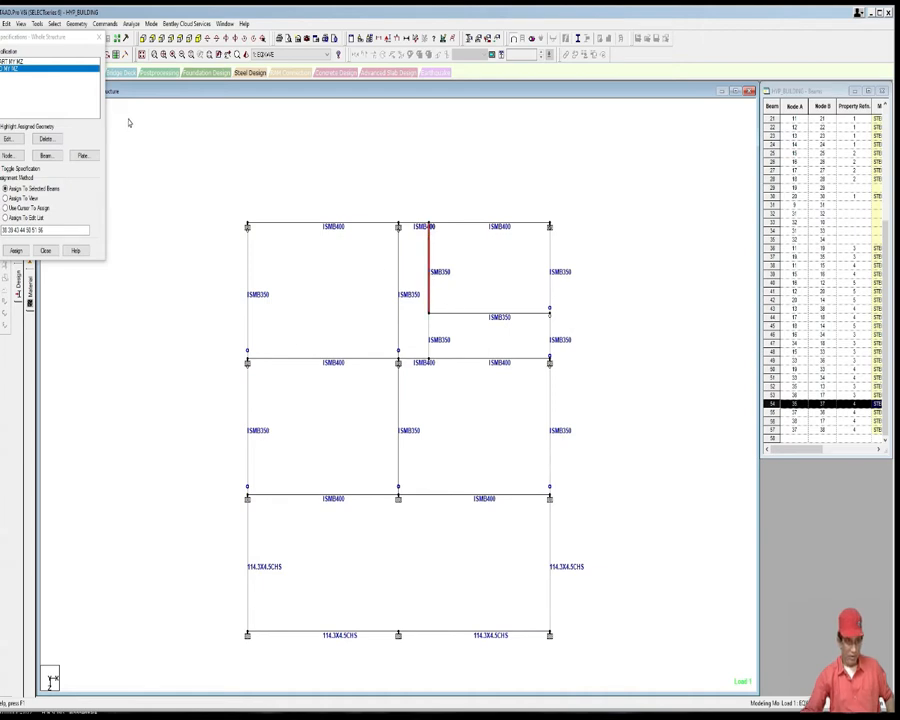
left_click(22, 63)
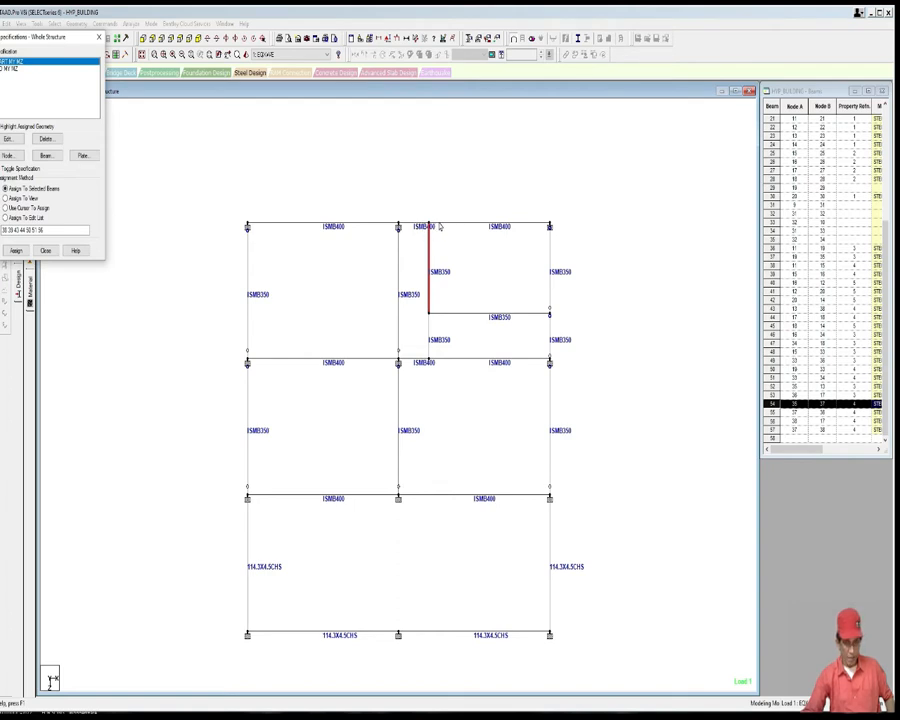
left_click(445, 223)
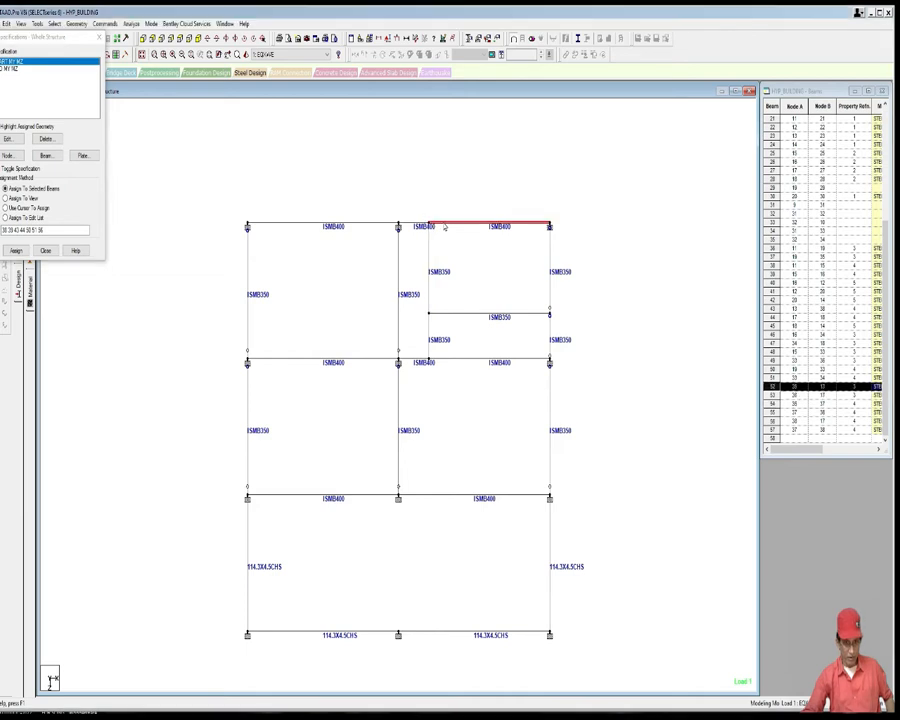
left_click(430, 237)
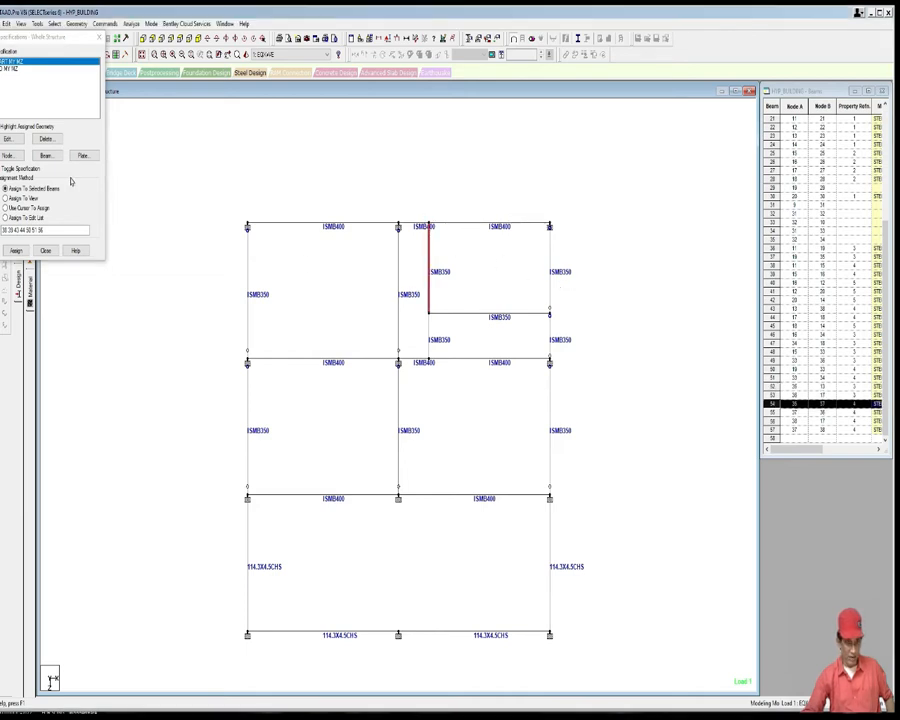
left_click(16, 250)
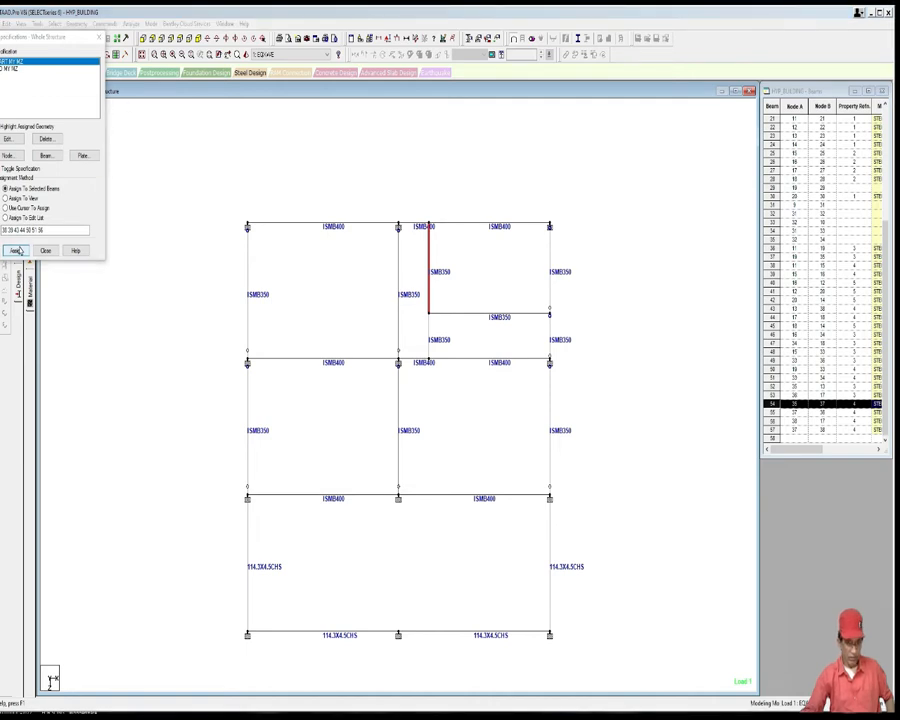
left_click(18, 250)
left_click(72, 174)
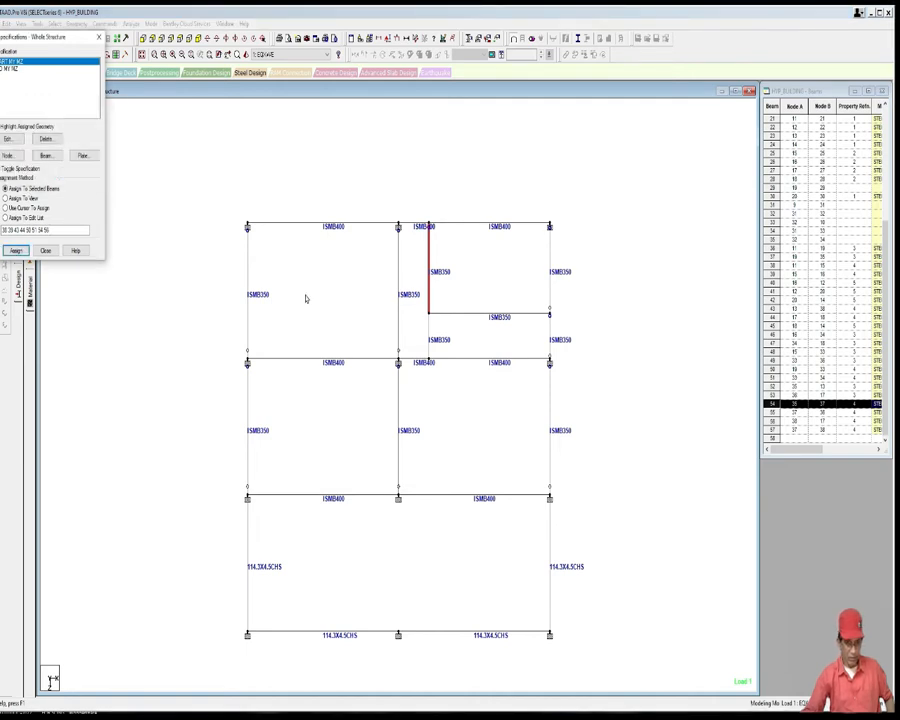
Step: Assign the START MY MZ release to the horizontal ISMB350 secondary beam in the top bay
left_click(446, 314)
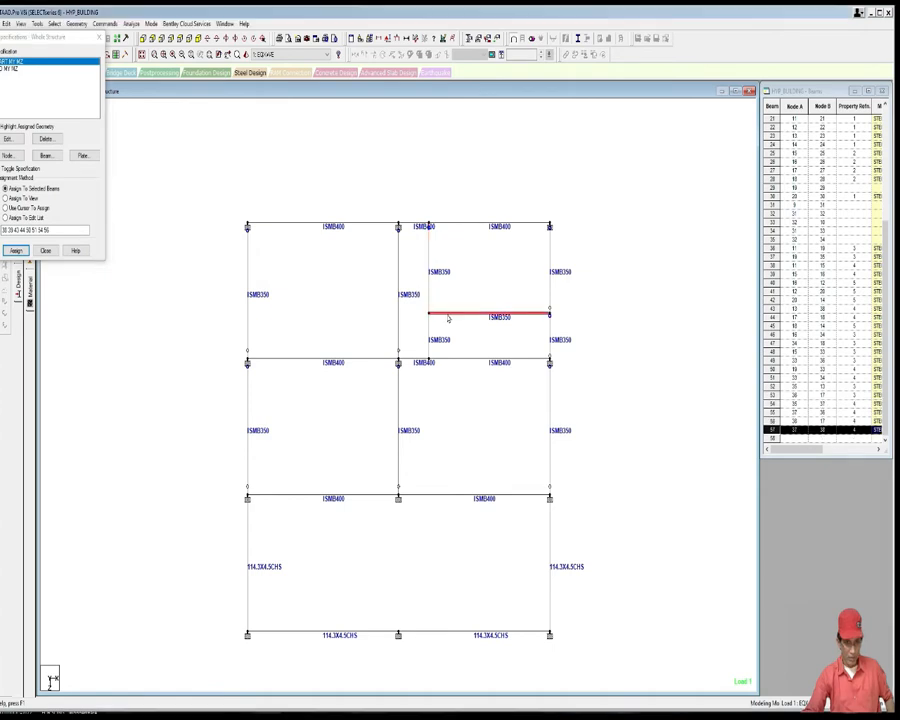
left_click(16, 251)
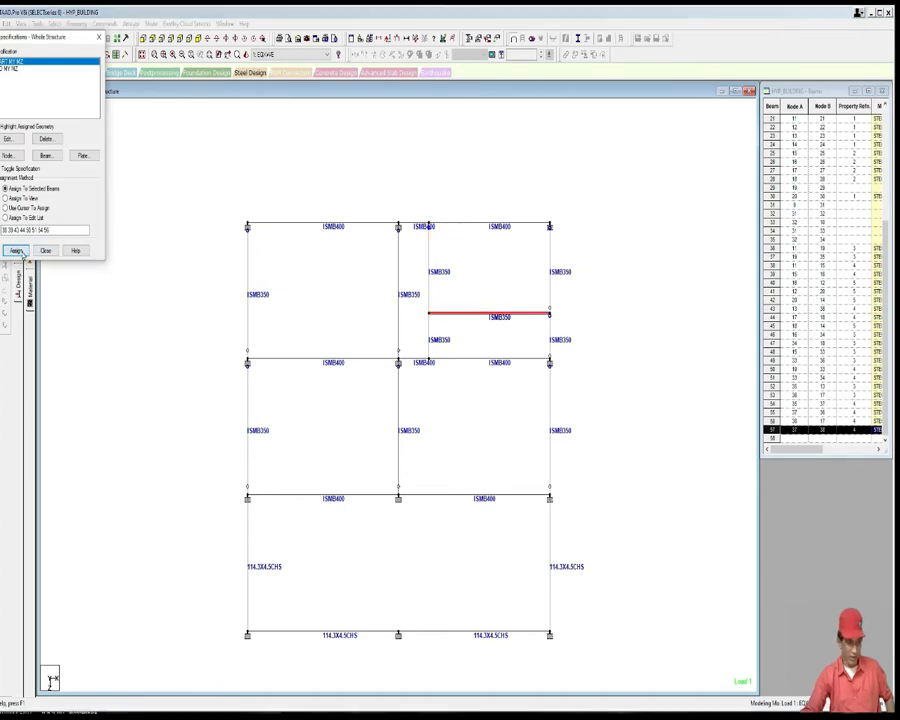
left_click(72, 174)
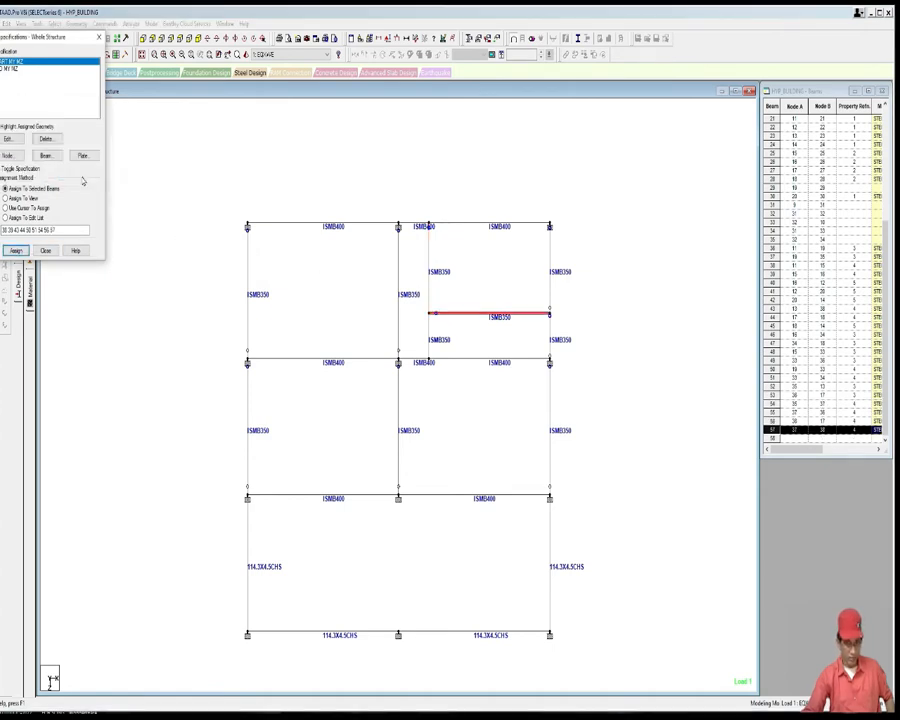
left_click(471, 360)
left_click(513, 332)
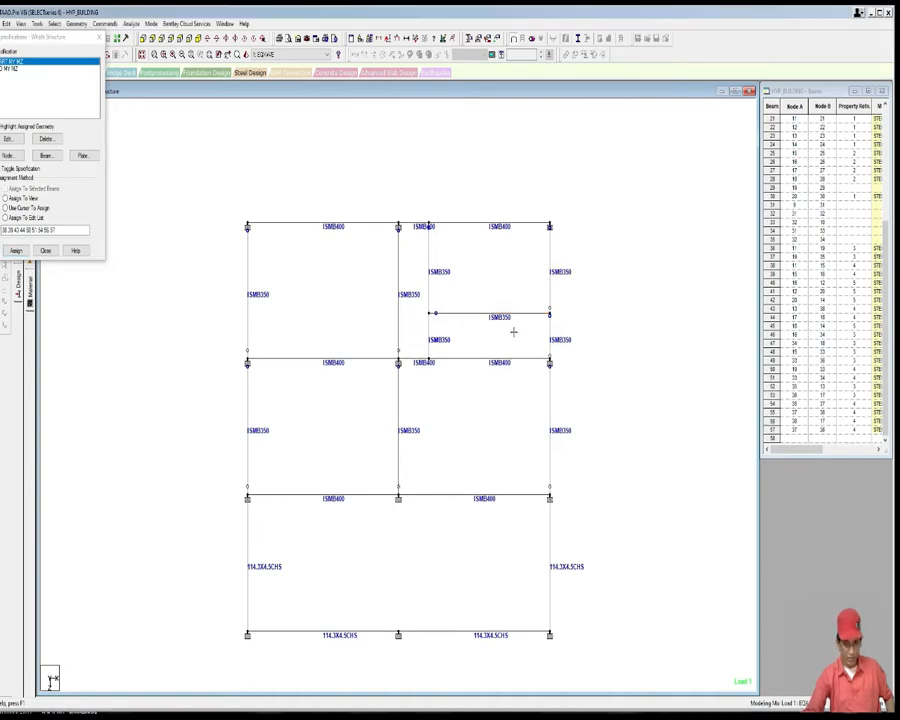
Step: Assign the END MY MZ release to the same horizontal ISMB350 secondary beam
left_click(500, 314)
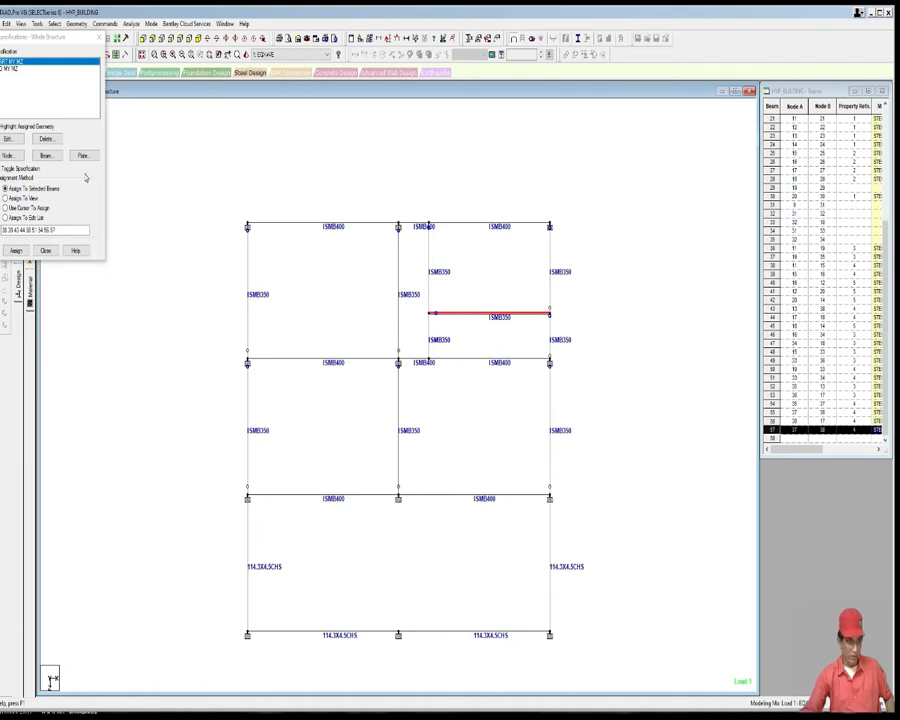
left_click(47, 187)
left_click(16, 250)
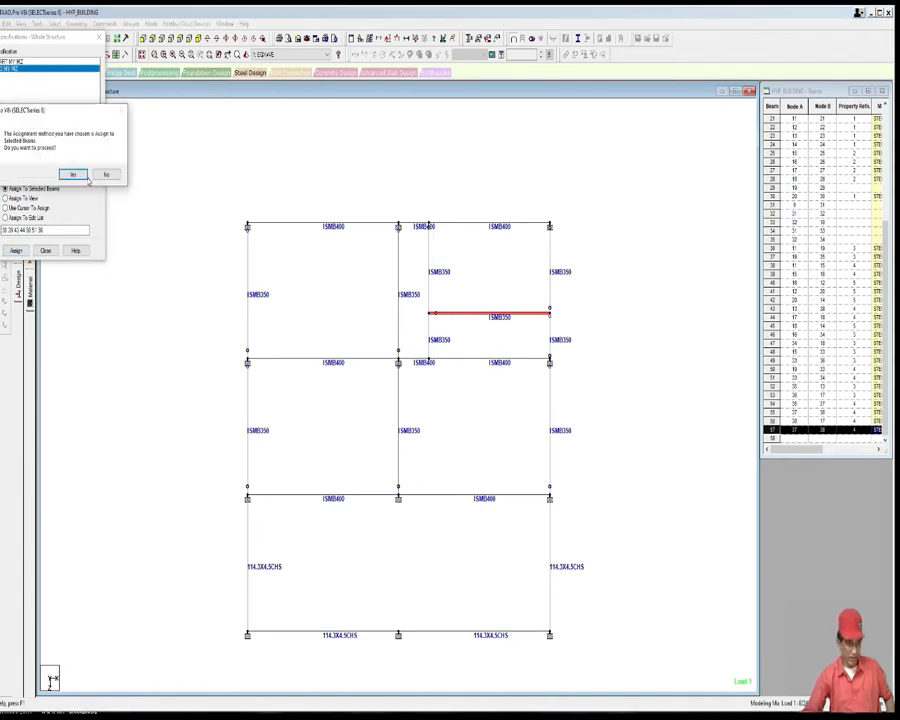
left_click(84, 175)
left_click(569, 362)
Step: Remove the MY and MZ releases at the end of beam 43, the upper ISMB350 segment of the top bay's right column line
scroll(584, 377, "up", 2)
middle_click_drag(585, 378, 576, 332)
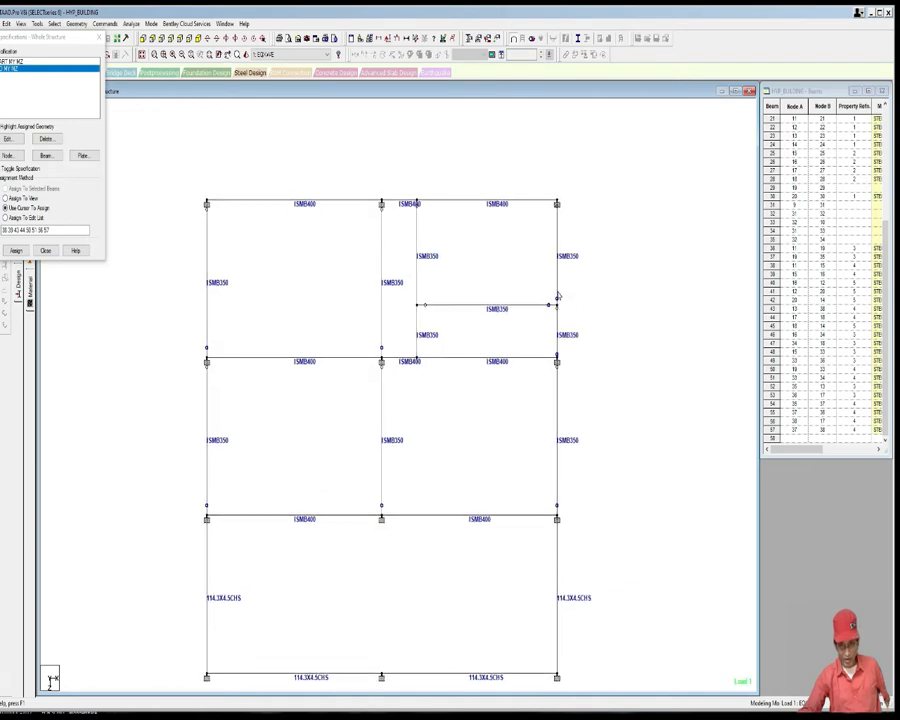
left_click(558, 297)
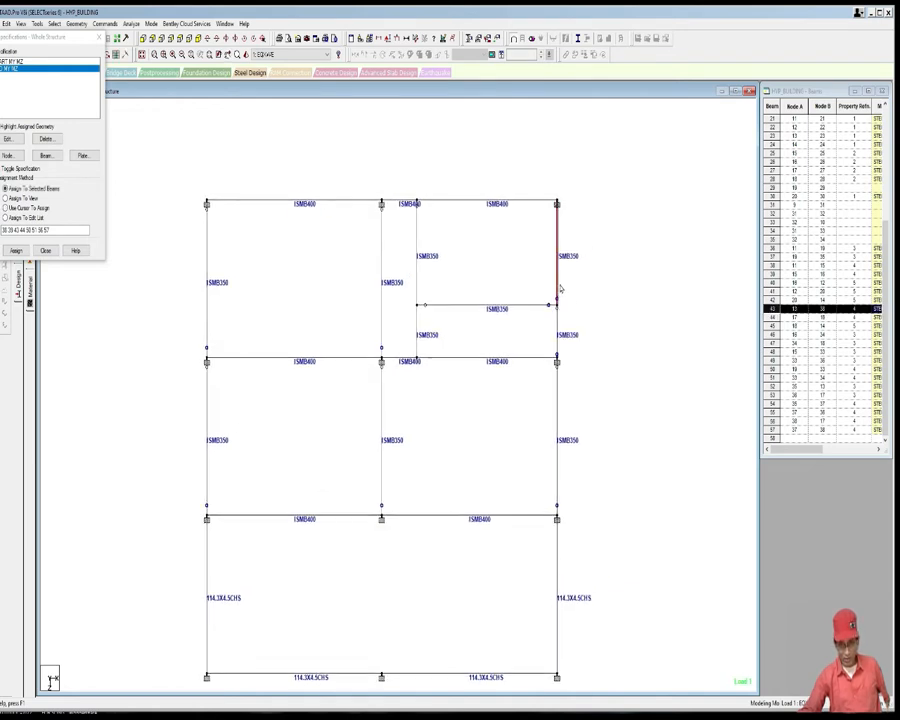
left_click(558, 322)
left_click(562, 295)
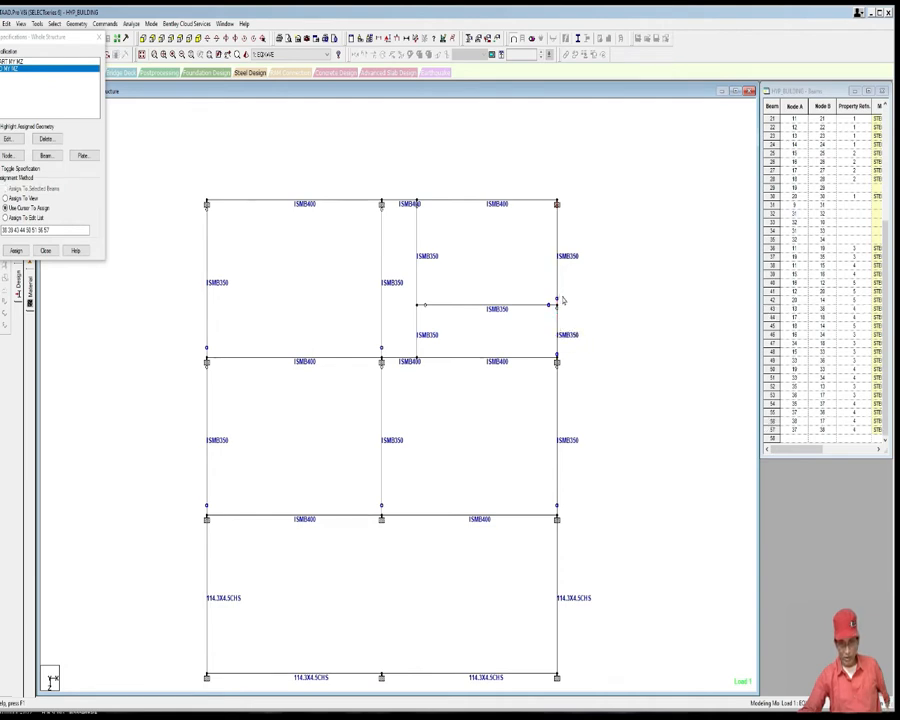
scroll(567, 315, "up", 4)
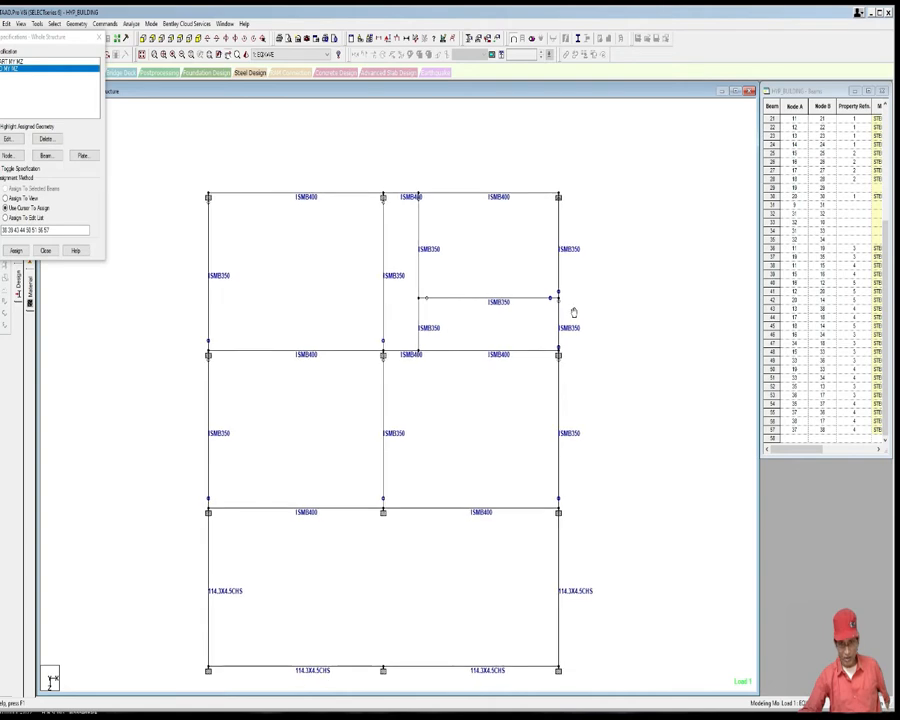
scroll(566, 326, "up", 1)
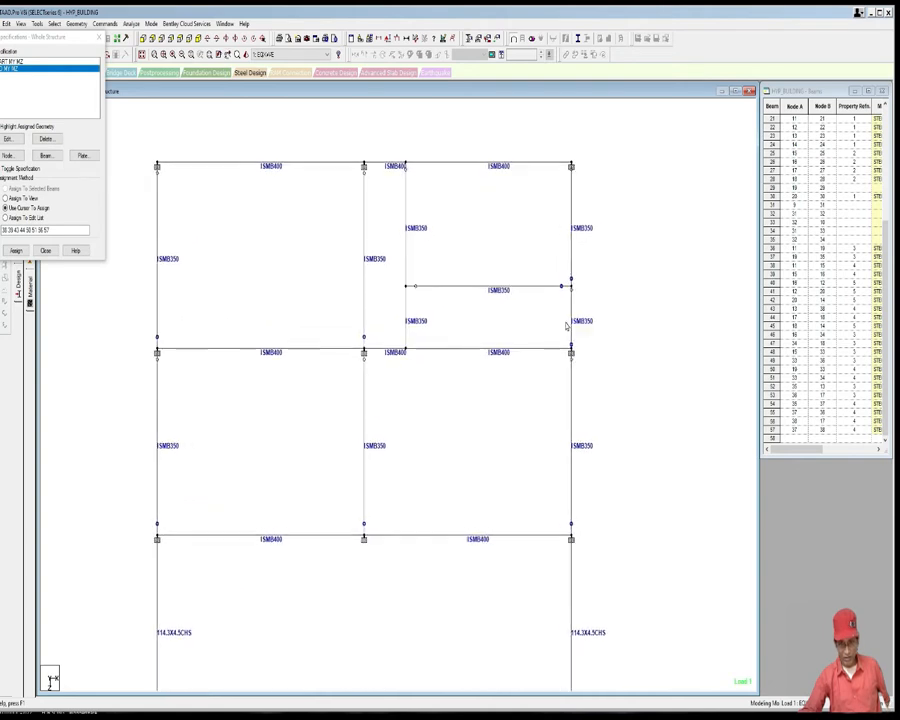
scroll(570, 312, "down", 1)
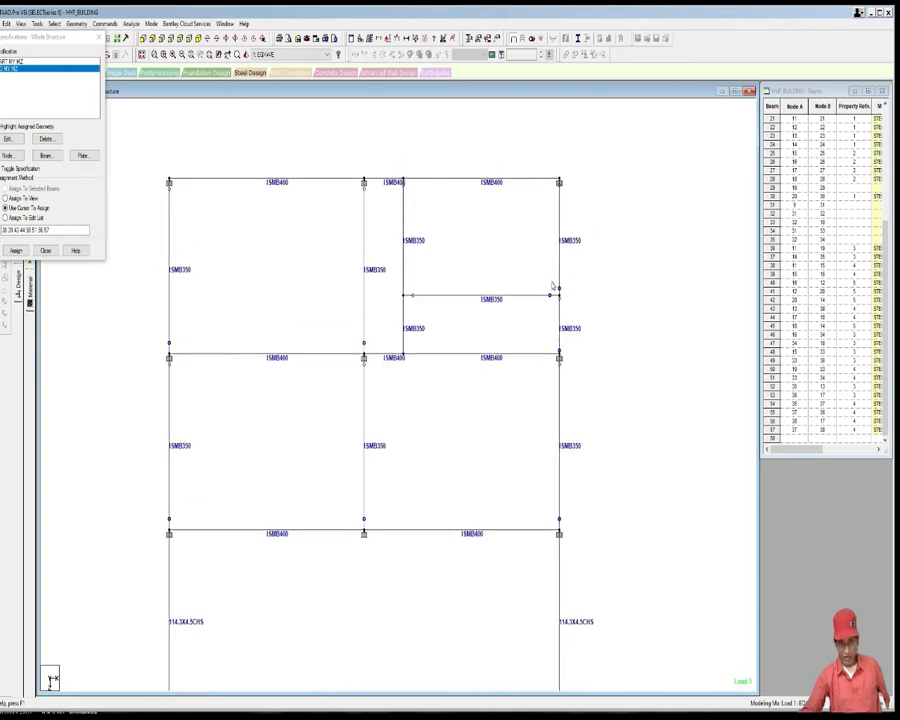
left_click(557, 292)
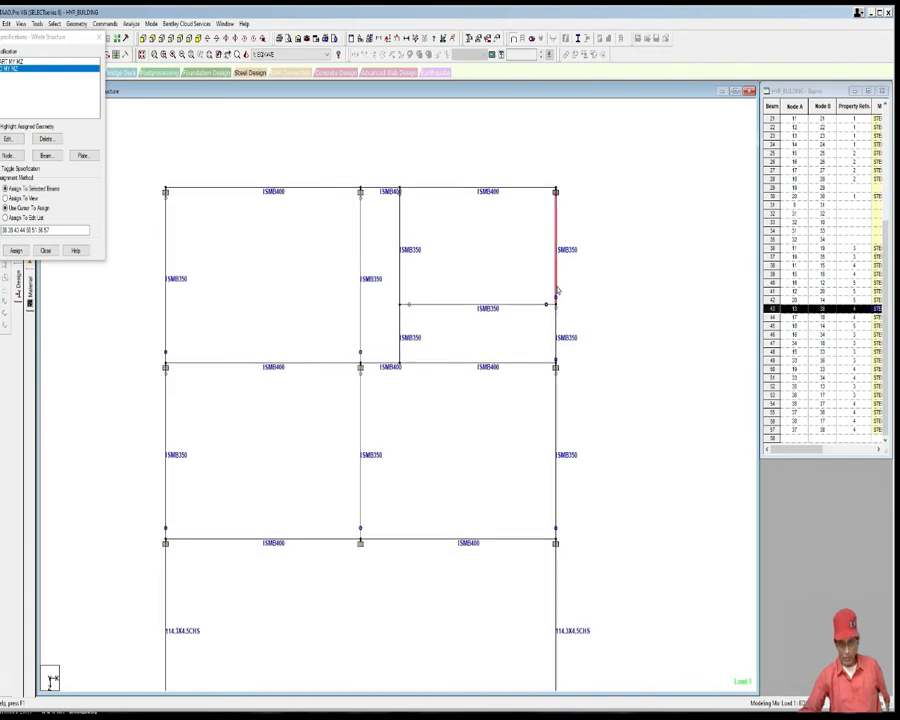
double_click(557, 292)
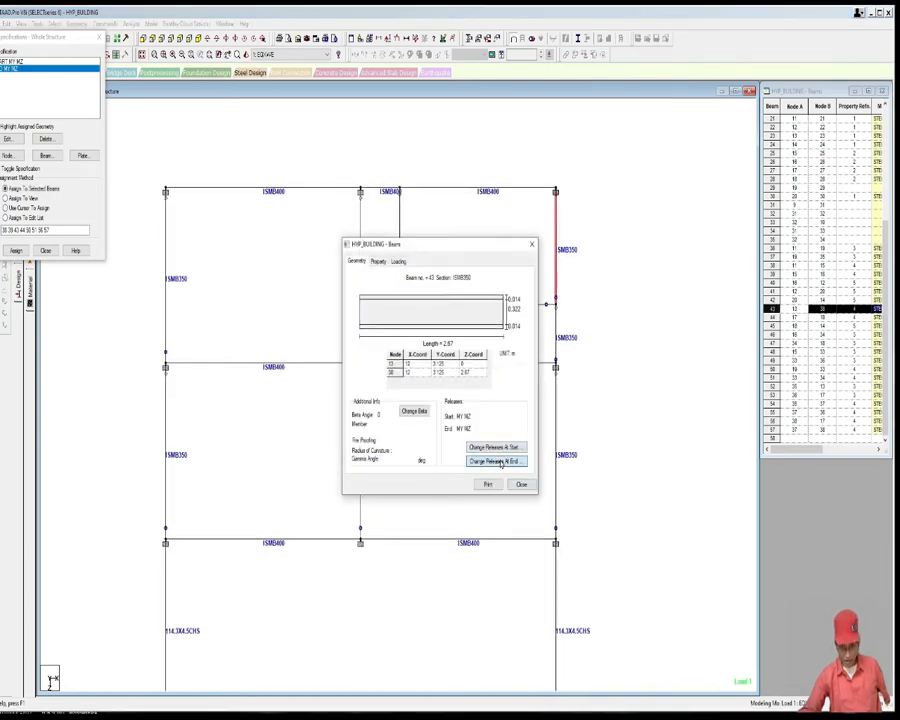
left_click(500, 460)
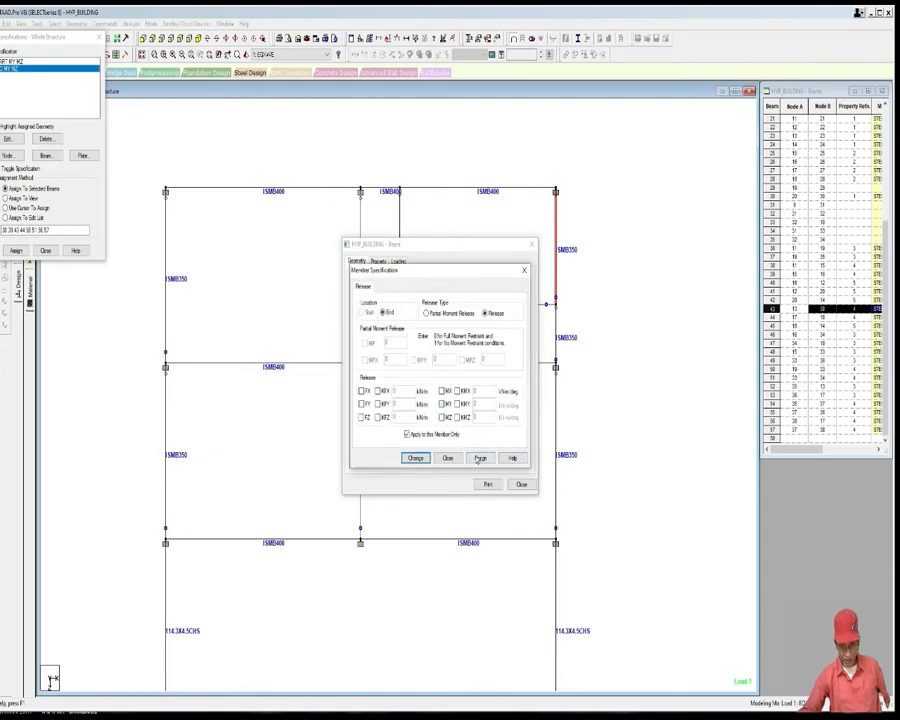
left_click(478, 458)
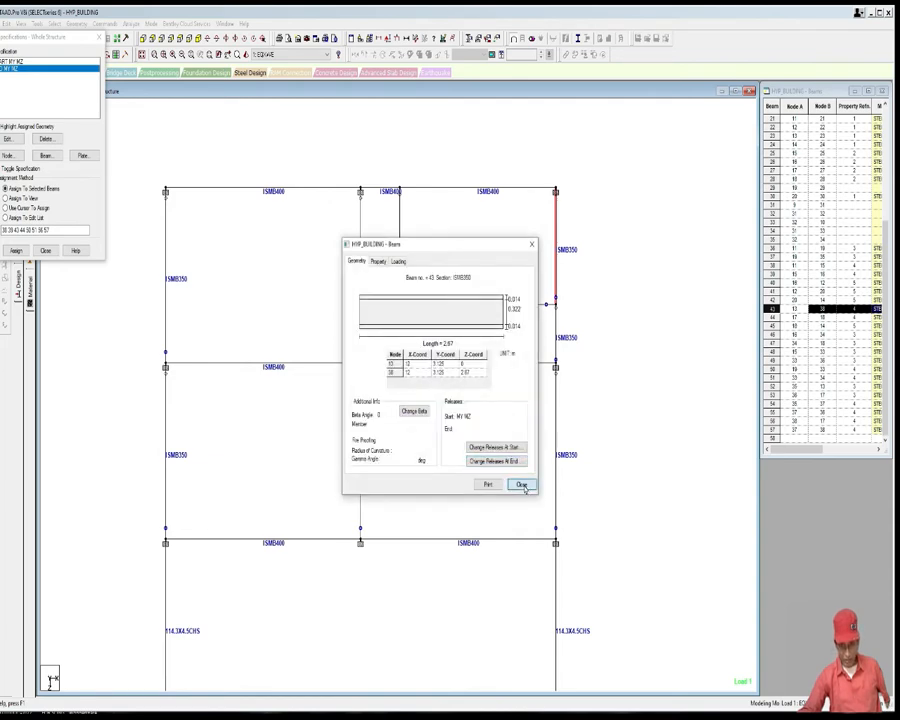
left_click(522, 485)
left_click(612, 500)
Step: Remove the MY and MZ releases at the start of beam 56, the lower ISMB350 segment of the top bay's right column line
scroll(600, 430, "up", 1)
scroll(588, 362, "up", 4)
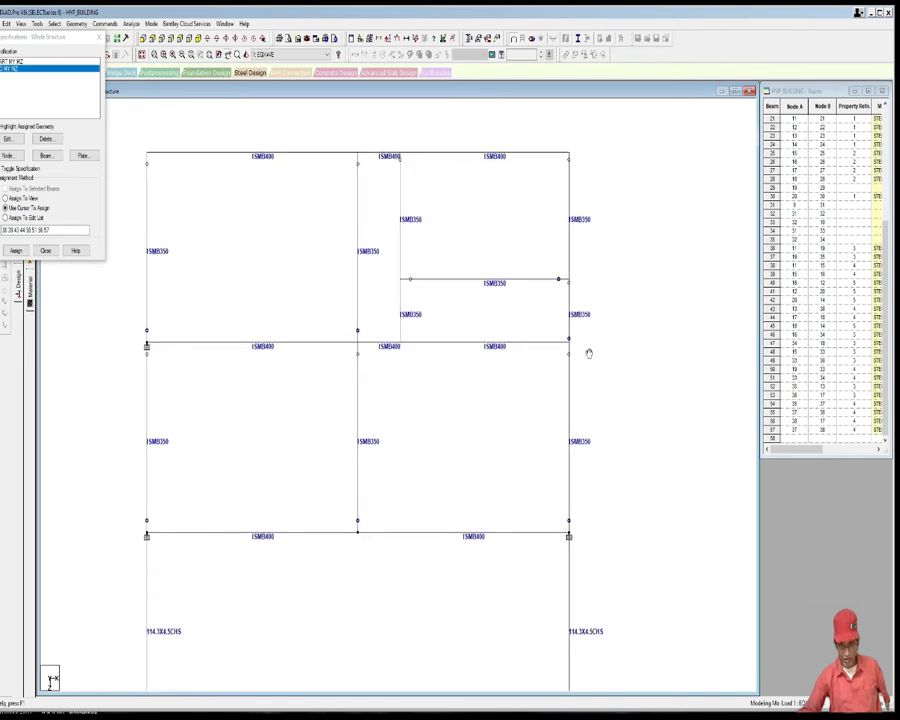
scroll(551, 412, "up", 4)
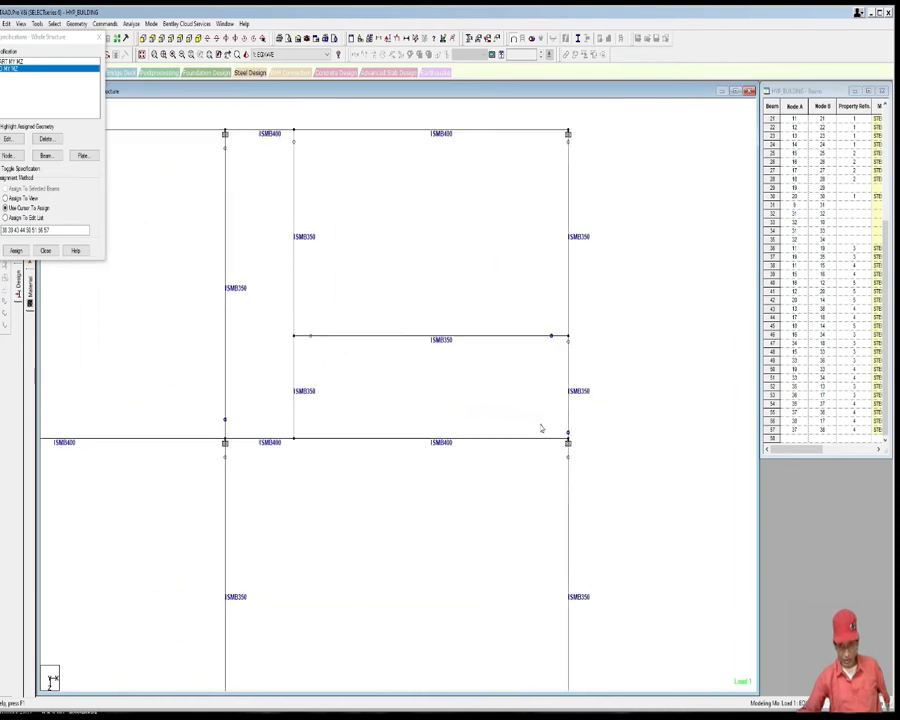
scroll(549, 435, "up", 1)
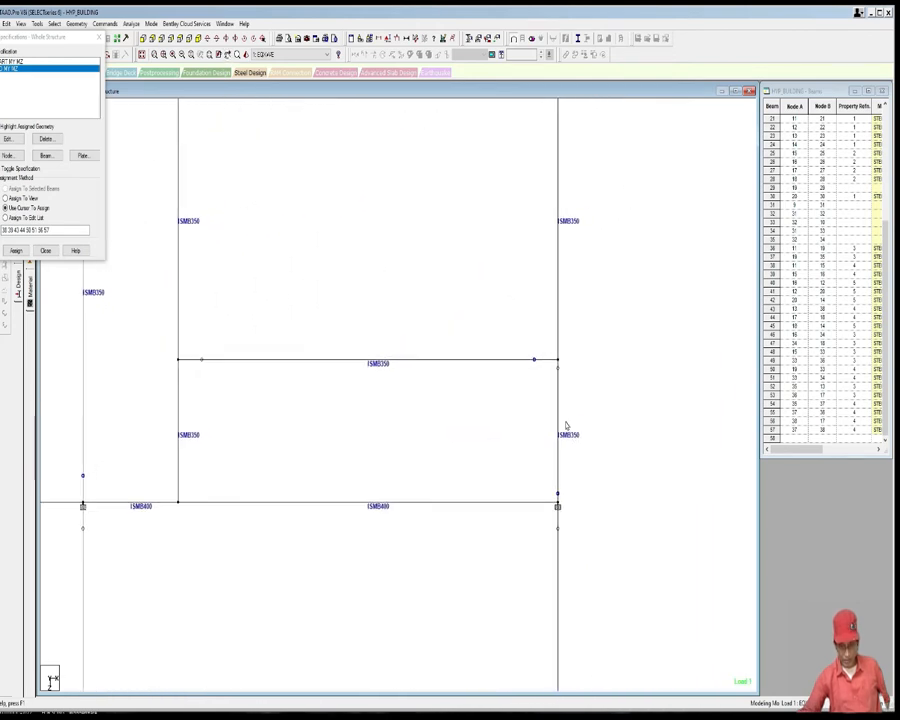
double_click(559, 420)
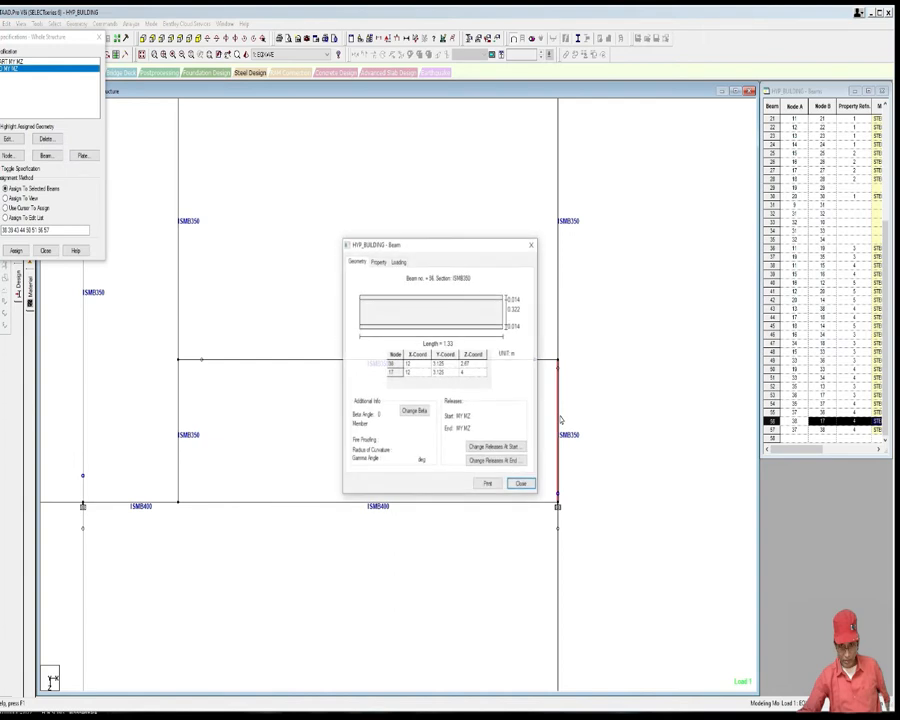
left_click(510, 463)
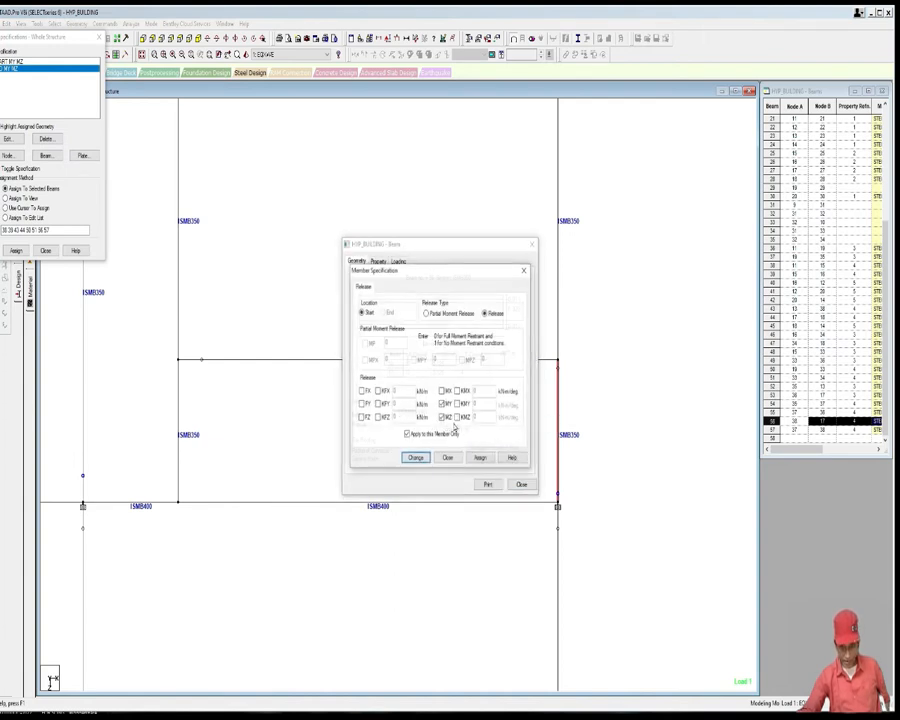
left_click(442, 404)
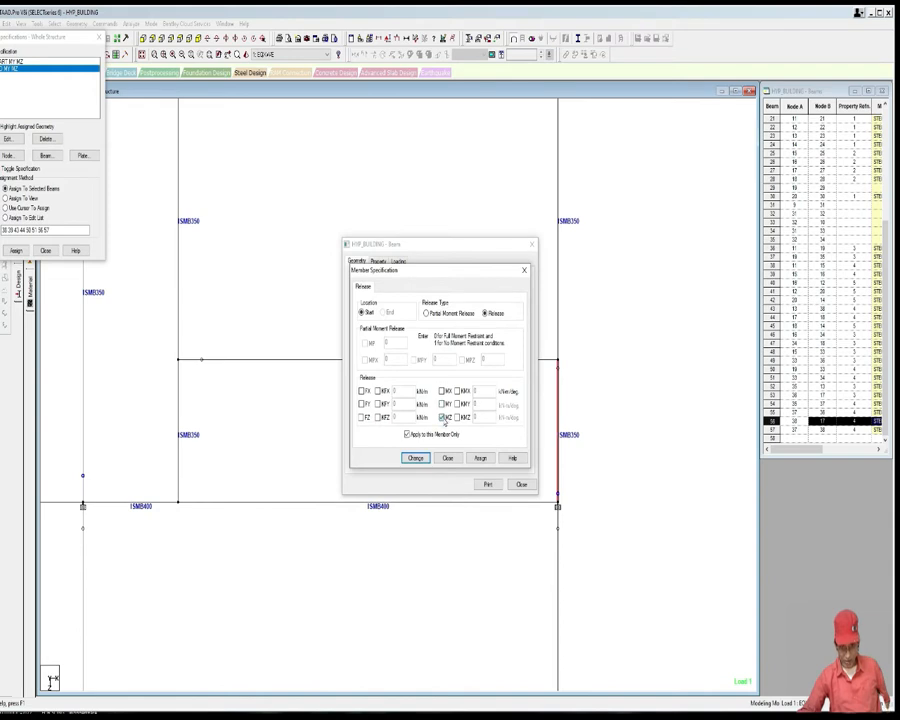
left_click(481, 461)
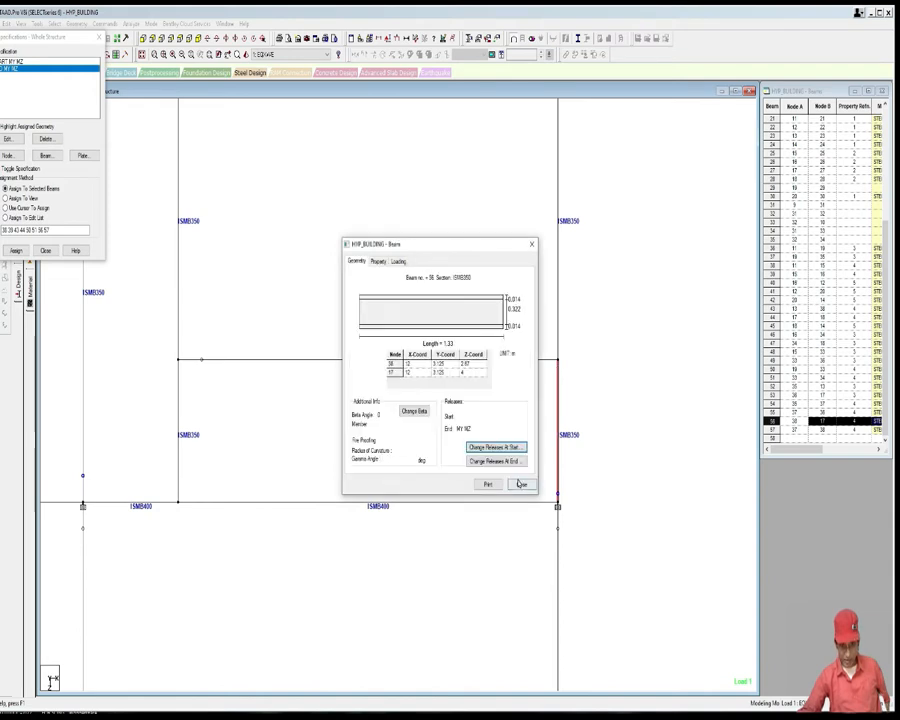
left_click(520, 483)
Step: Measure the distance between the left and middle columns along the third ISMB400 beam line from the top
middle_click_drag(536, 478, 547, 458)
scroll(548, 458, "down", 1)
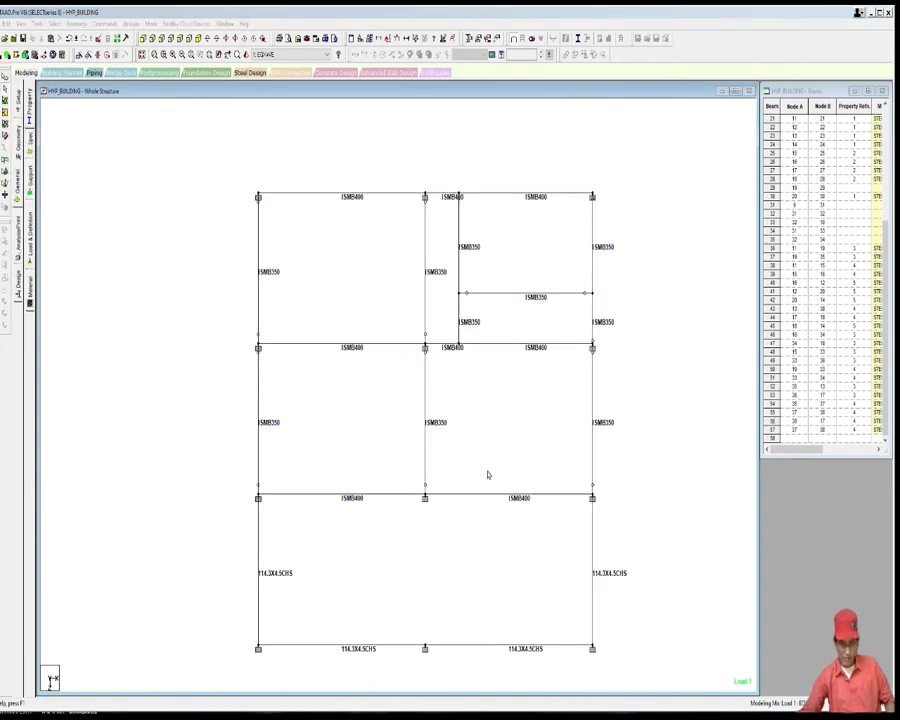
middle_click_drag(493, 463, 483, 469)
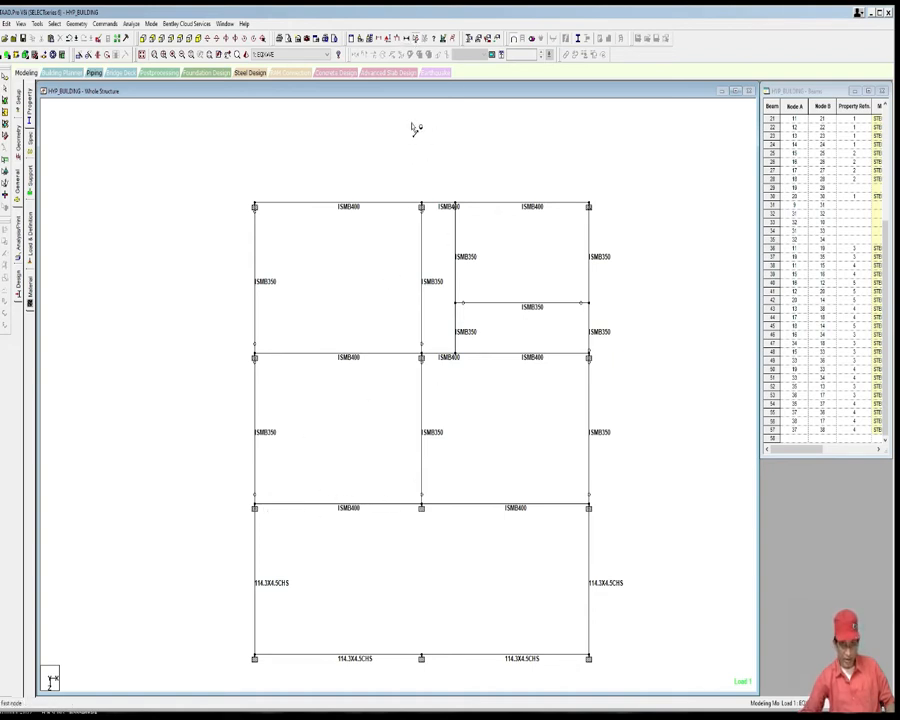
left_click(255, 508)
left_click(421, 508)
mouse_move(399, 530)
middle_mouse_down()
mouse_move(406, 527)
mouse_move(398, 547)
middle_mouse_up()
scroll(395, 465, "up", 1)
mouse_move(395, 465)
middle_mouse_down()
mouse_move(402, 458)
mouse_move(395, 475)
middle_mouse_up()
scroll(401, 462, "down", 2)
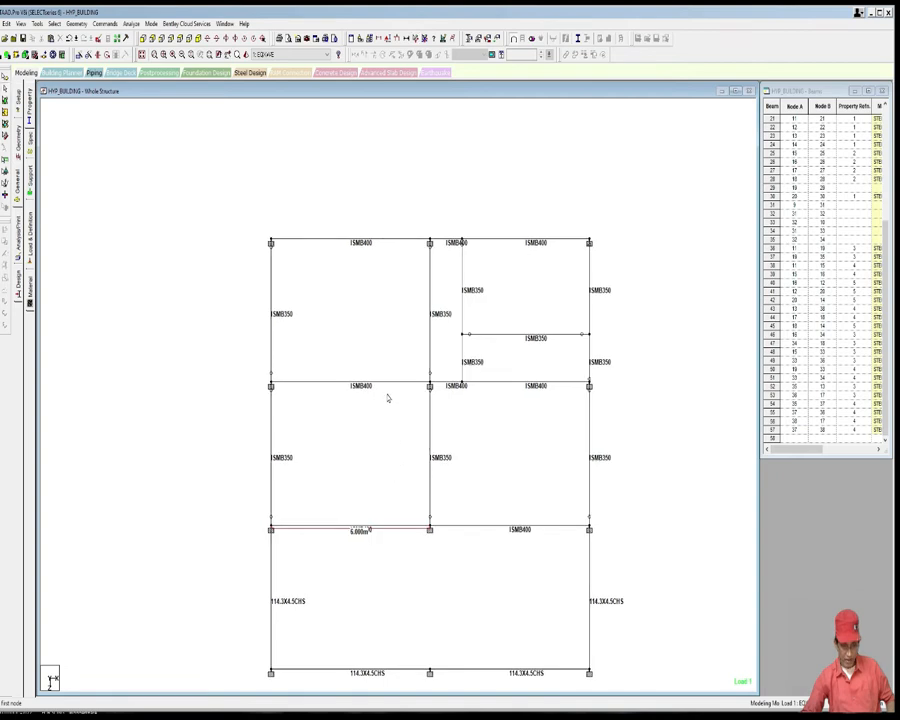
Step: Insert 3 equally spaced nodes in each left-bay ISMB400 beam on the top two lines and both ISMB400 beams on the third line
left_click(374, 241)
left_click(372, 382, "ctrl")
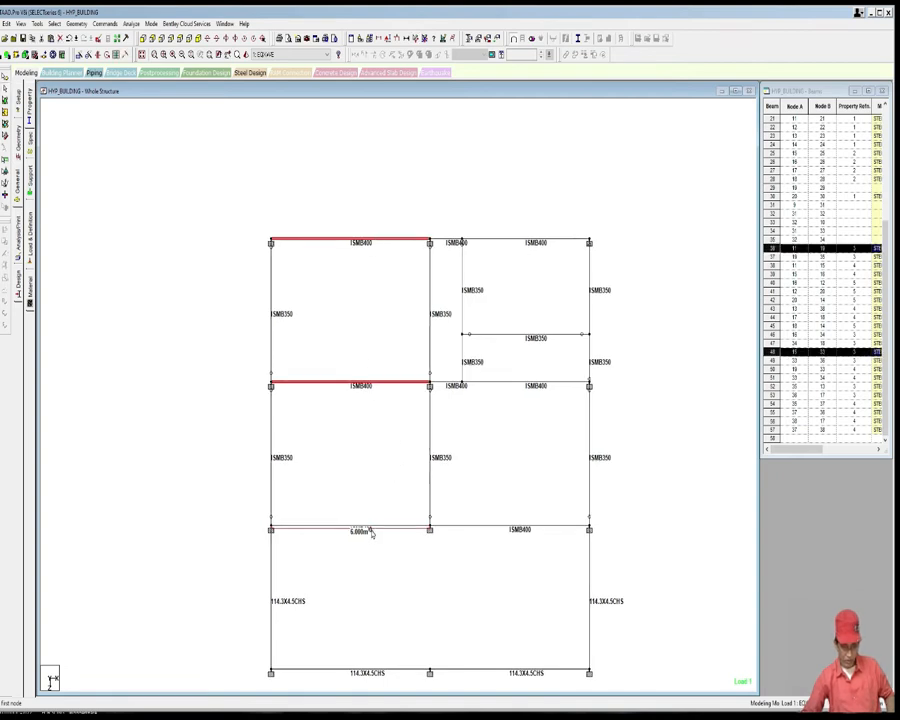
left_click(368, 527, "ctrl")
left_click(492, 527, "ctrl")
middle_click_drag(489, 501, 482, 520)
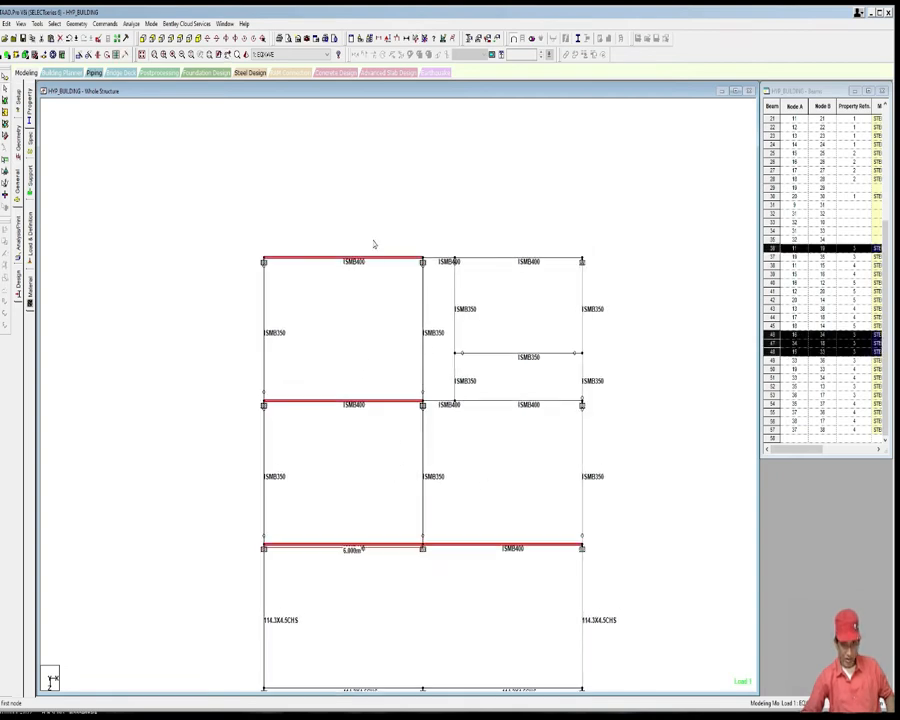
right_click(370, 196)
left_click(394, 274)
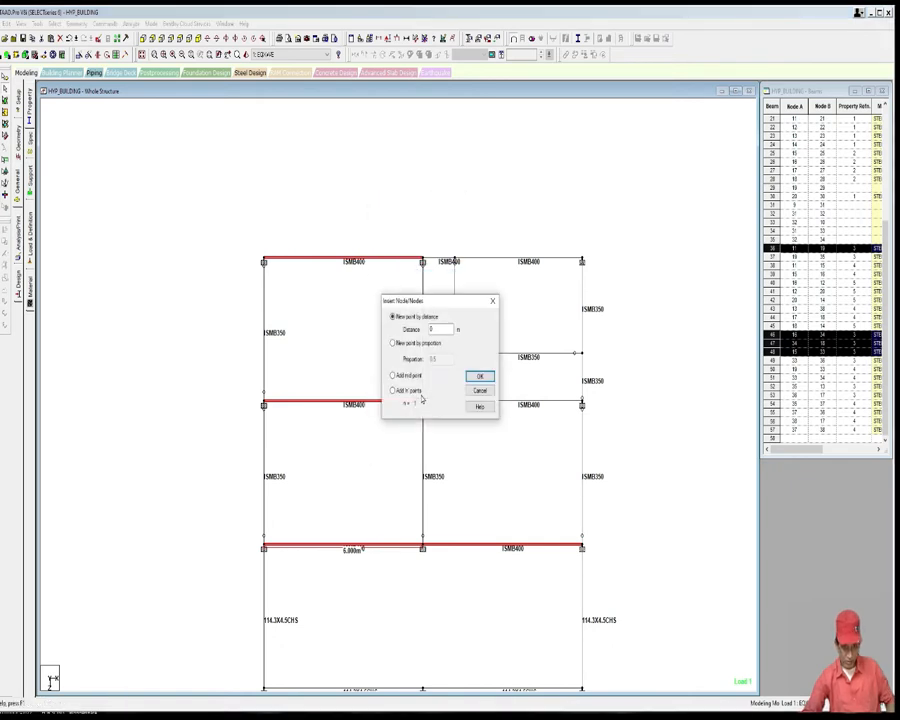
left_click(396, 391)
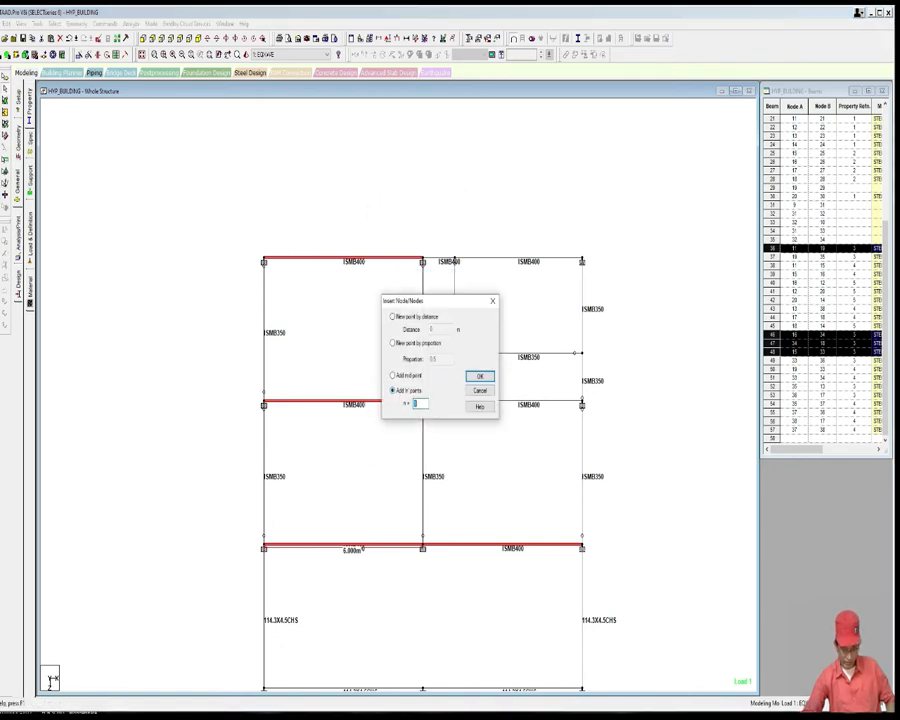
type("3")
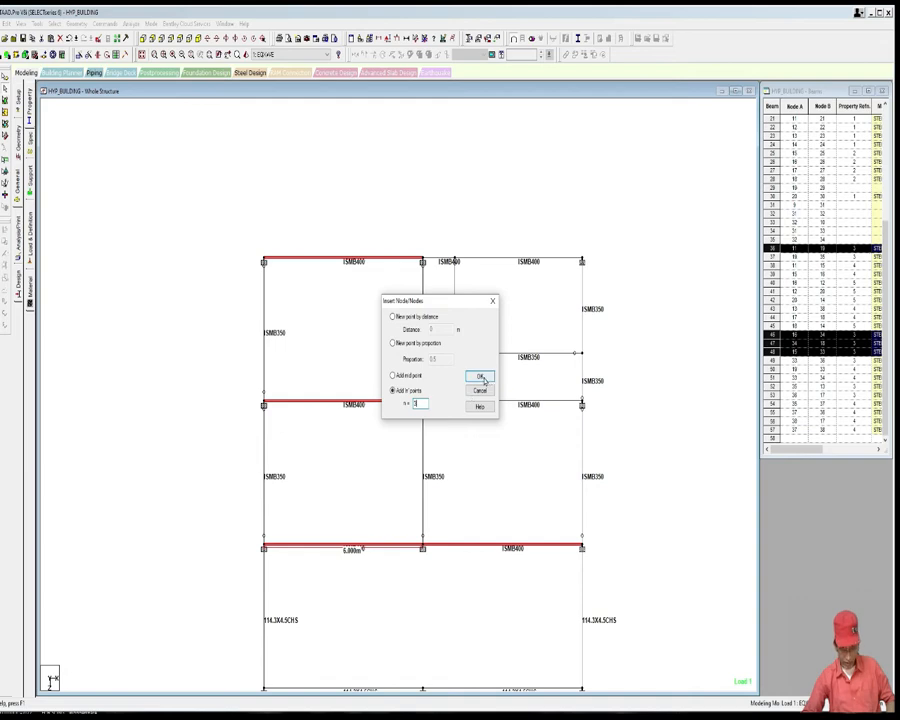
left_click(483, 378)
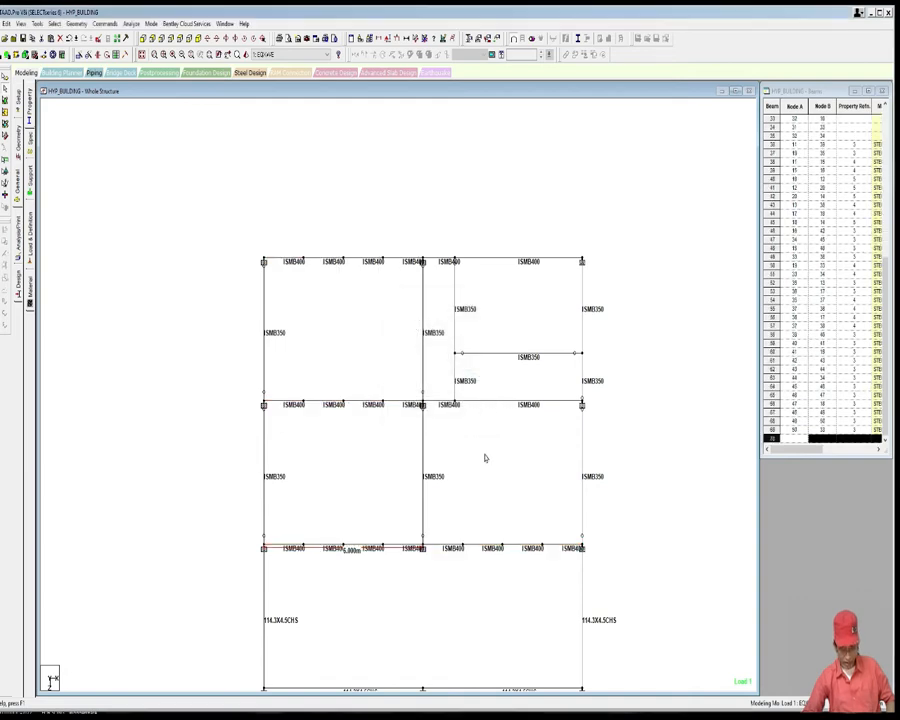
Step: Measure the spacing between two adjacent inserted nodes on the left bay's second ISMB400 beam line
scroll(476, 448, "up", 2)
scroll(406, 482, "up", 1)
scroll(406, 482, "down", 2)
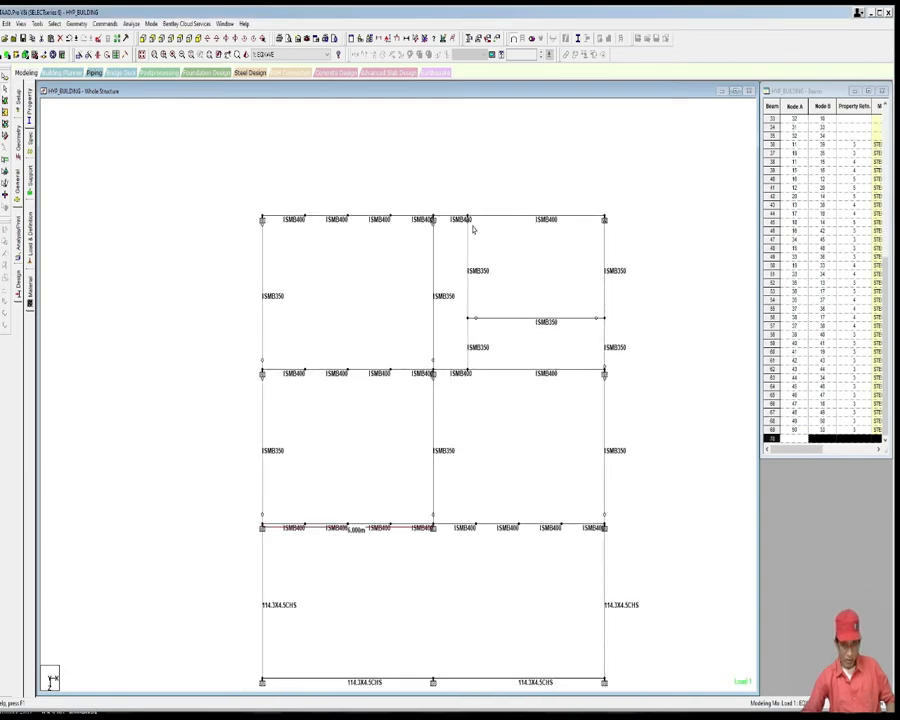
left_click(412, 38)
left_click(305, 373)
left_click(346, 374)
Step: Add two beams in the left bay linking the first inserted nodes of the top, second and third ISMB400 lines
middle_click_drag(342, 410, 349, 398)
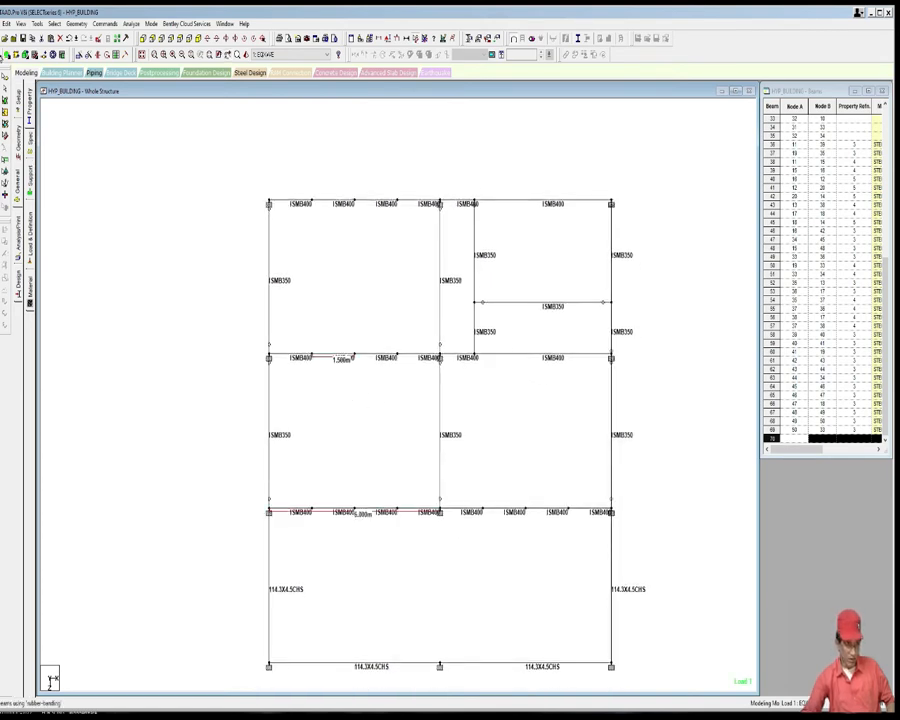
left_click(312, 204)
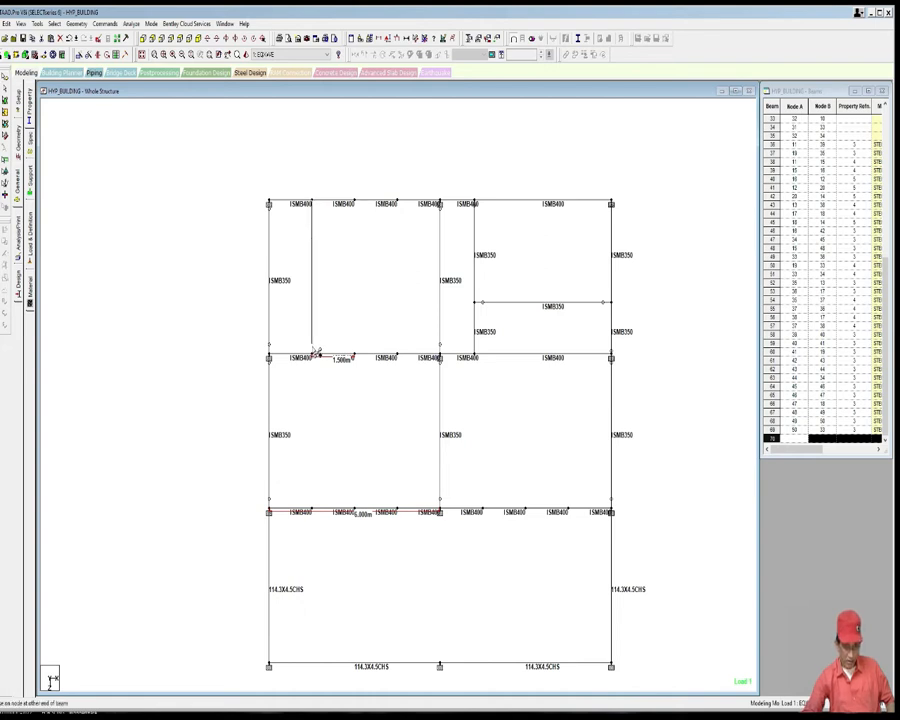
left_click(313, 357)
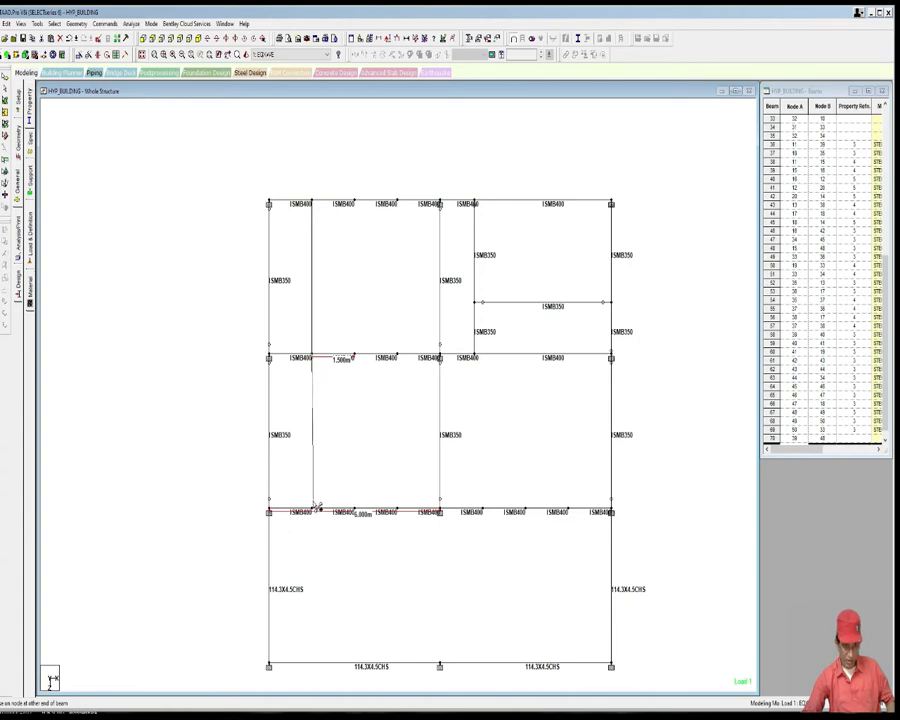
left_click(313, 509)
scroll(315, 469, "down", 2)
middle_click_drag(325, 482, 309, 450)
scroll(314, 465, "up", 1)
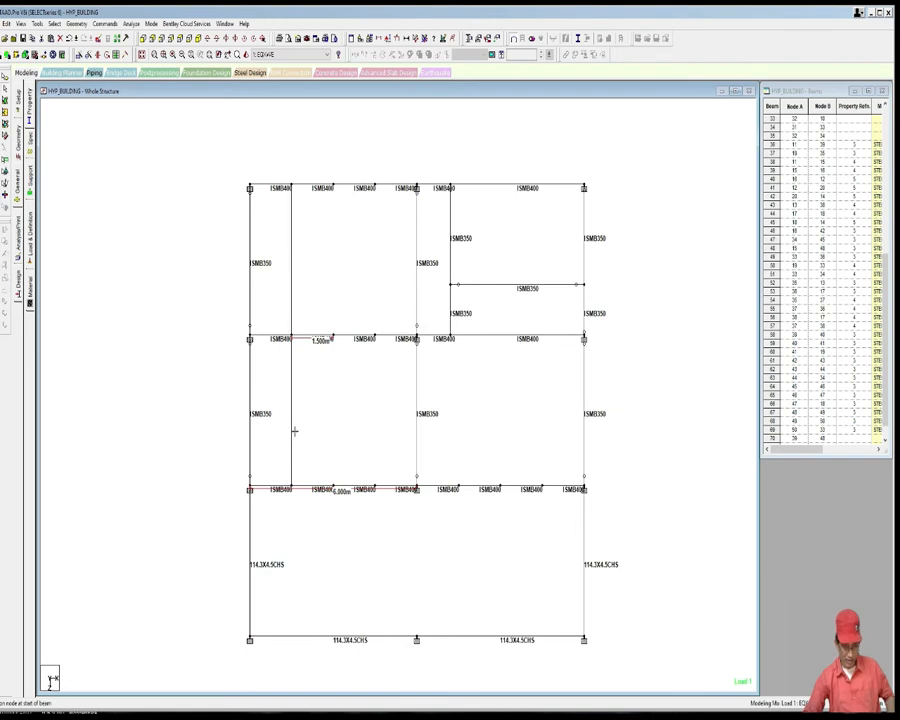
left_click(291, 339)
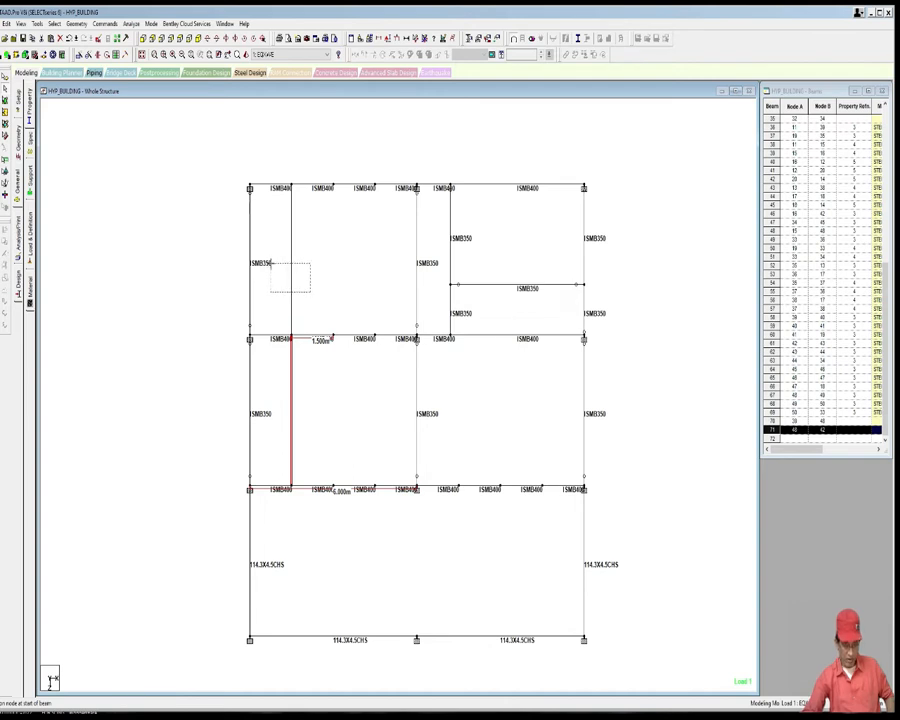
Step: Assign the Indian S Shape section ISMB200 in STEEL to the two new left-bay secondary beams
left_click(301, 325)
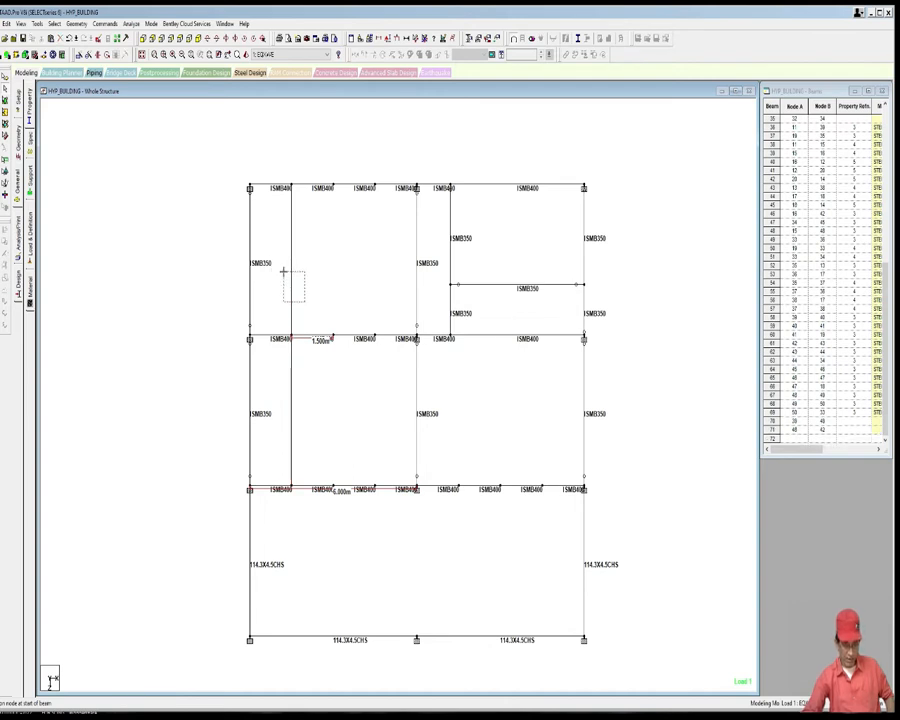
left_click(293, 379)
left_click(291, 318, "ctrl")
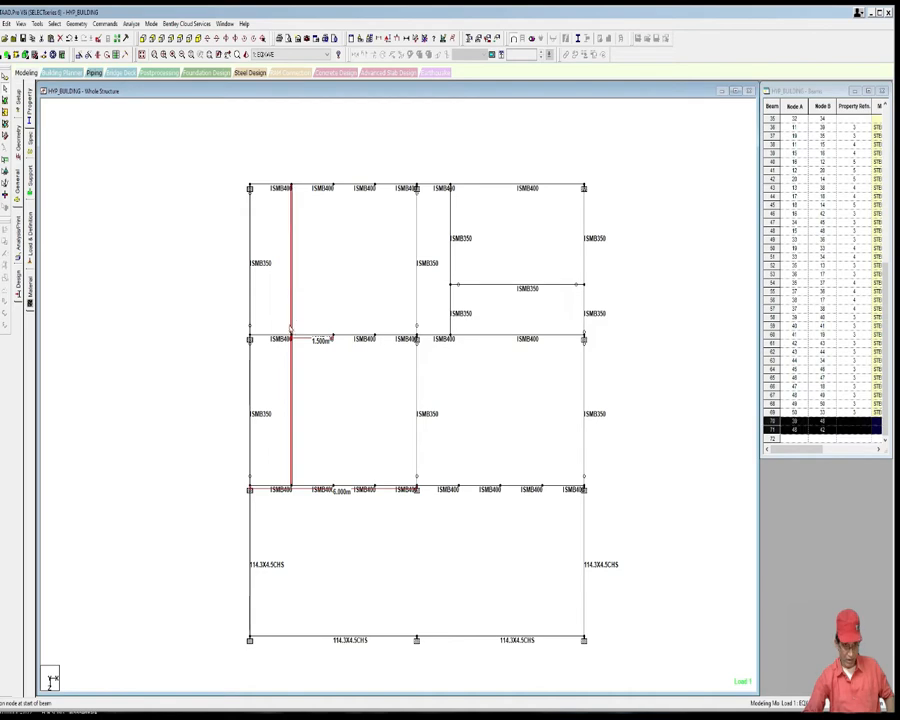
left_click(30, 116)
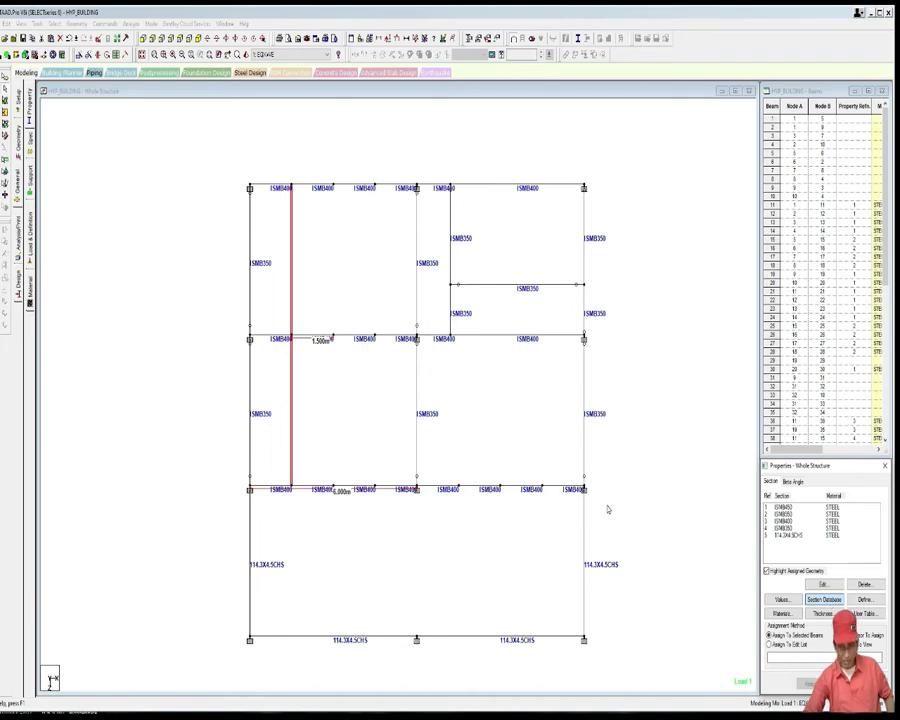
scroll(376, 440, "down", 2)
left_click_drag(377, 444, 377, 446)
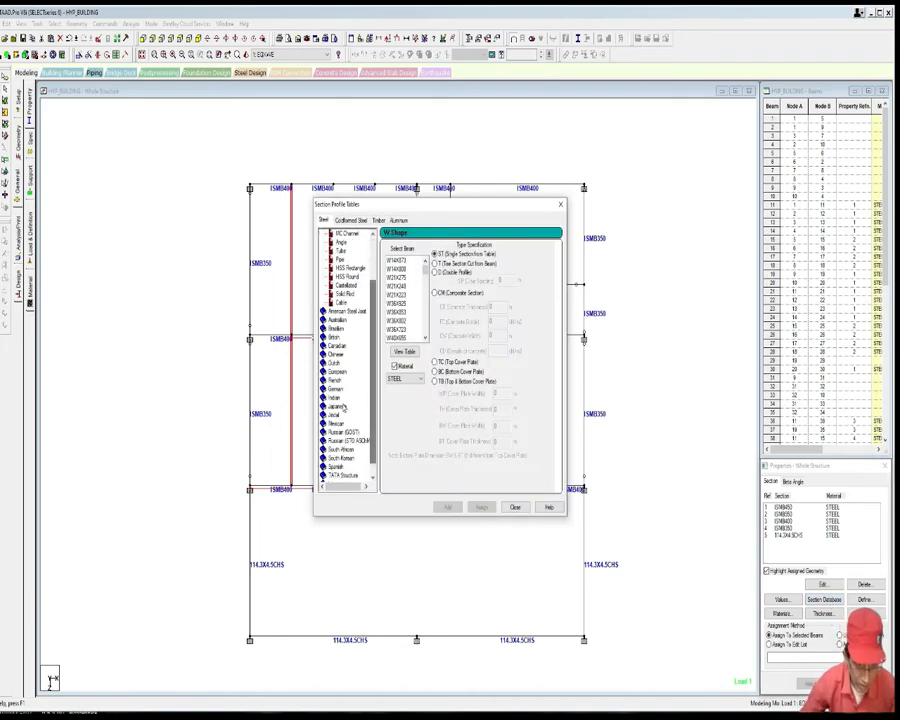
left_click(339, 399)
left_click_drag(425, 270, 425, 290)
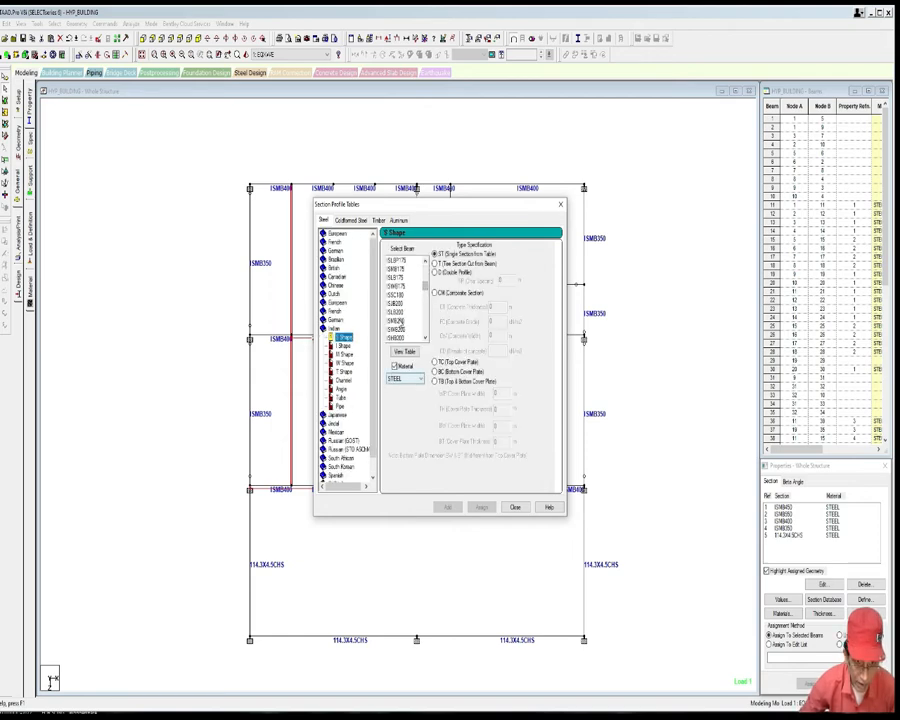
left_click(402, 320)
left_click(447, 507)
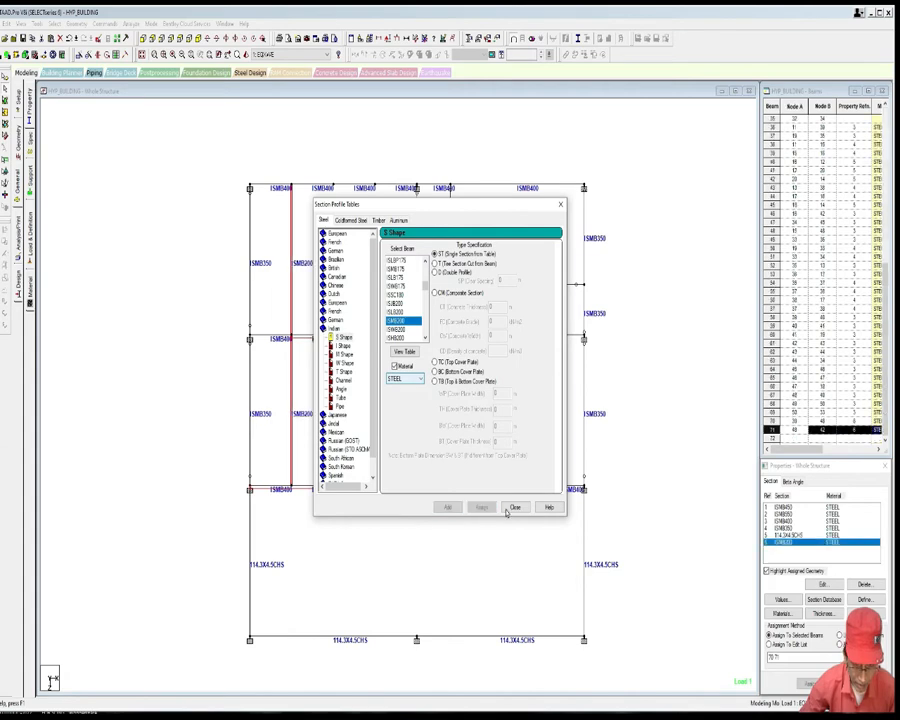
left_click(514, 508)
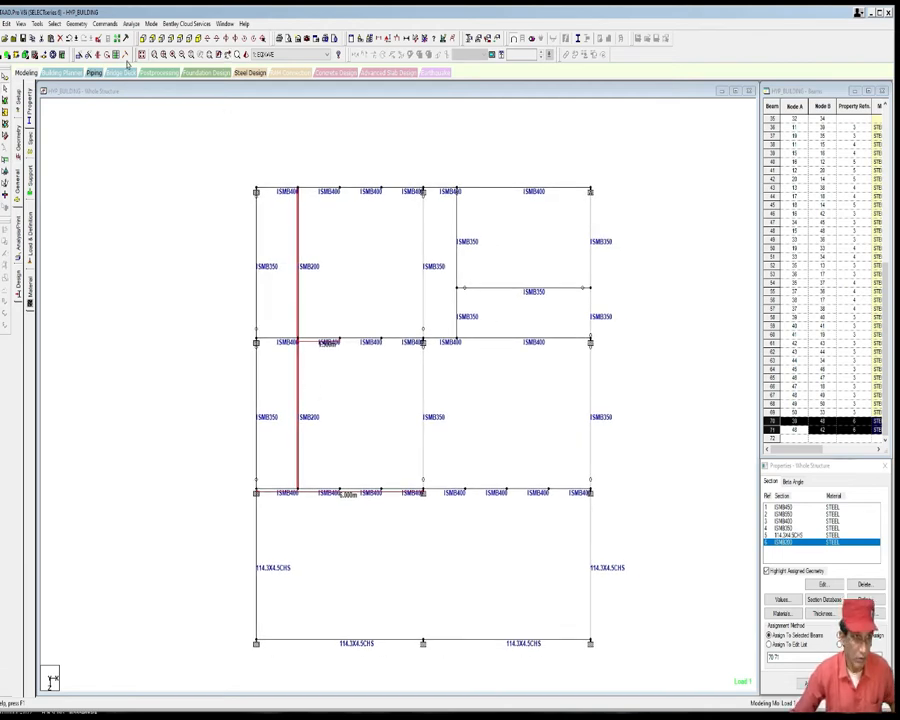
Step: Assign a start release of MY and MZ to the two ISMB200 beams
left_click(104, 23)
mouse_move(140, 115)
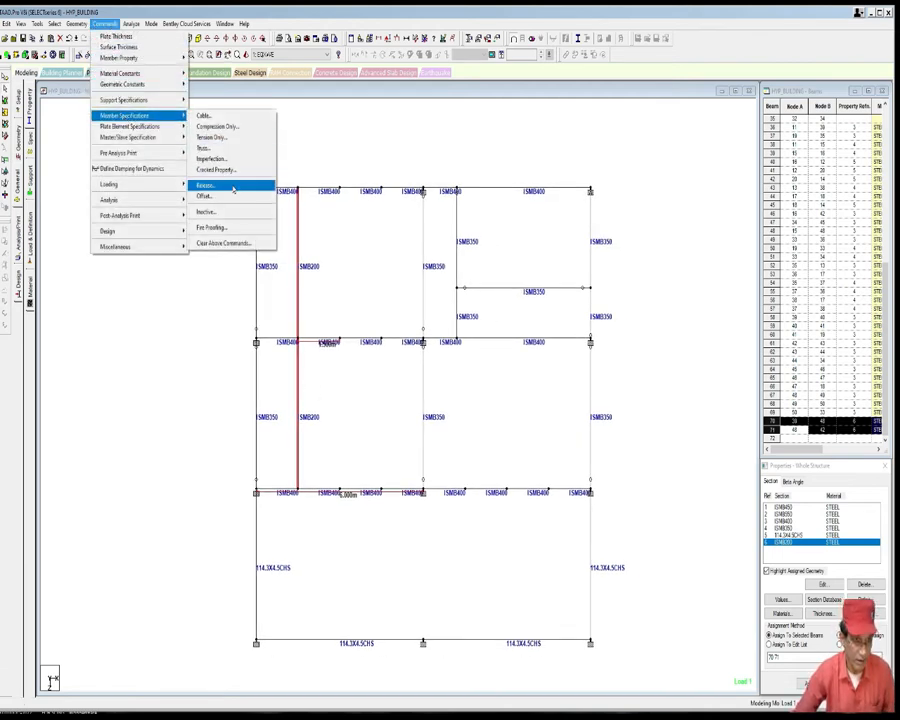
left_click(234, 186)
left_click(73, 201)
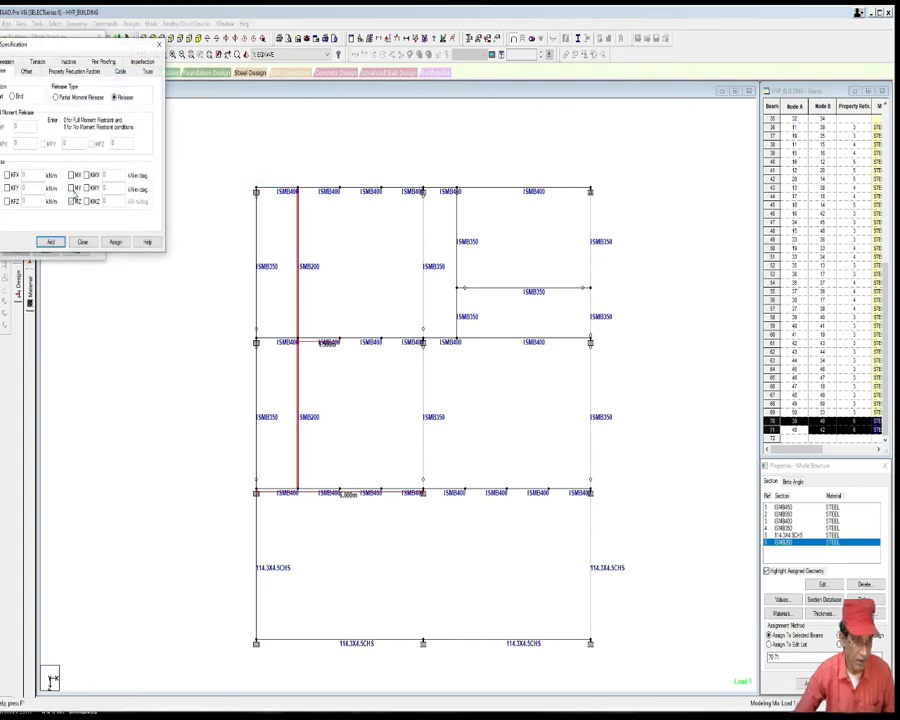
left_click(73, 188)
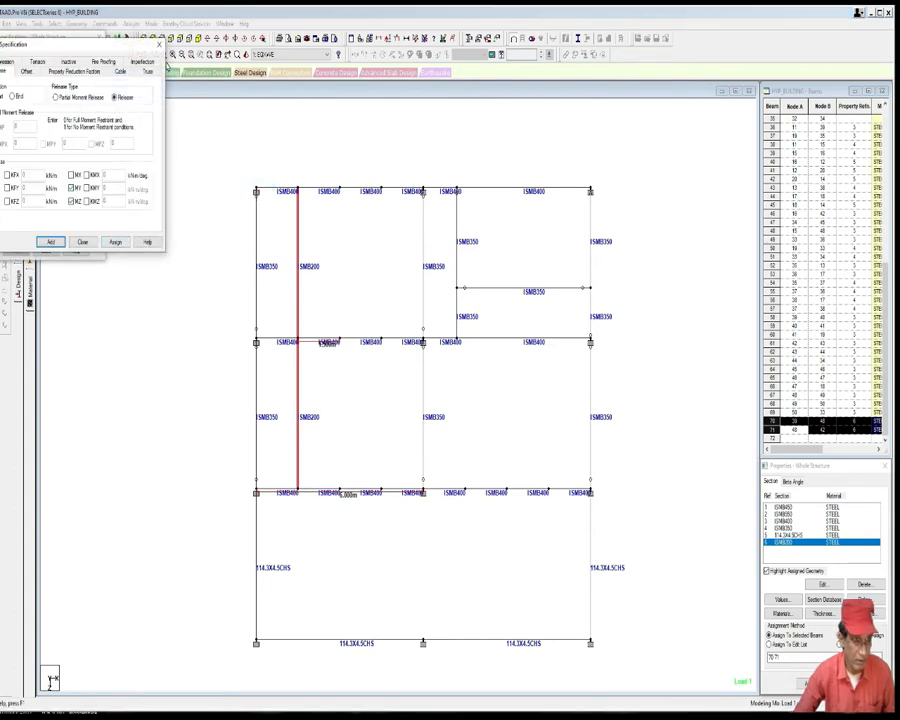
left_click(117, 245)
left_click(16, 250)
left_click(72, 172)
Step: Assign the end release of MY and MZ to the same two ISMB200 beams
left_click(16, 70)
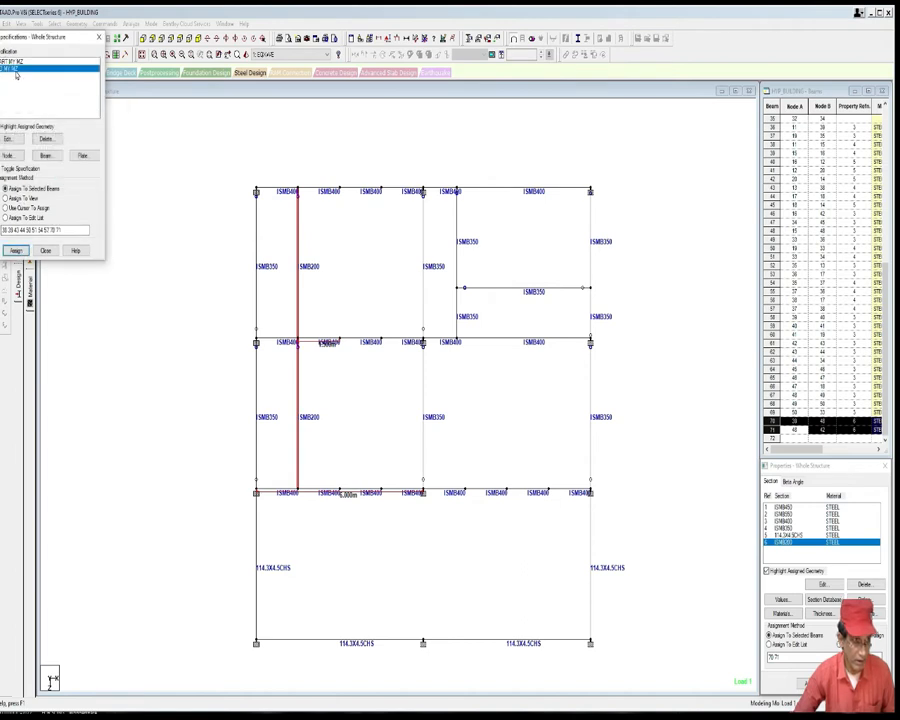
left_click(16, 250)
left_click(71, 173)
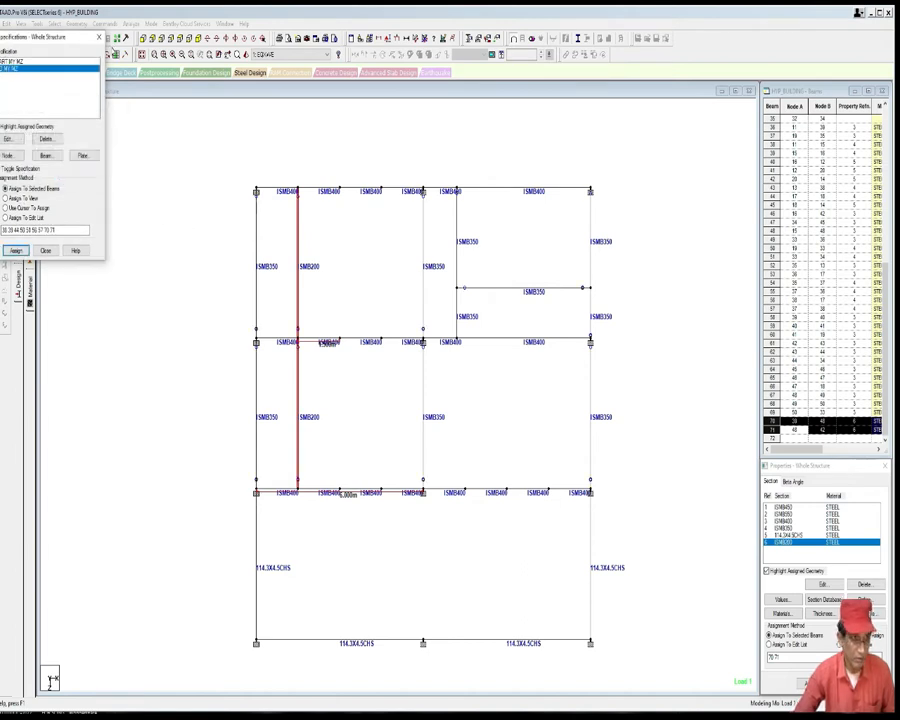
left_click(99, 37)
left_click(363, 414)
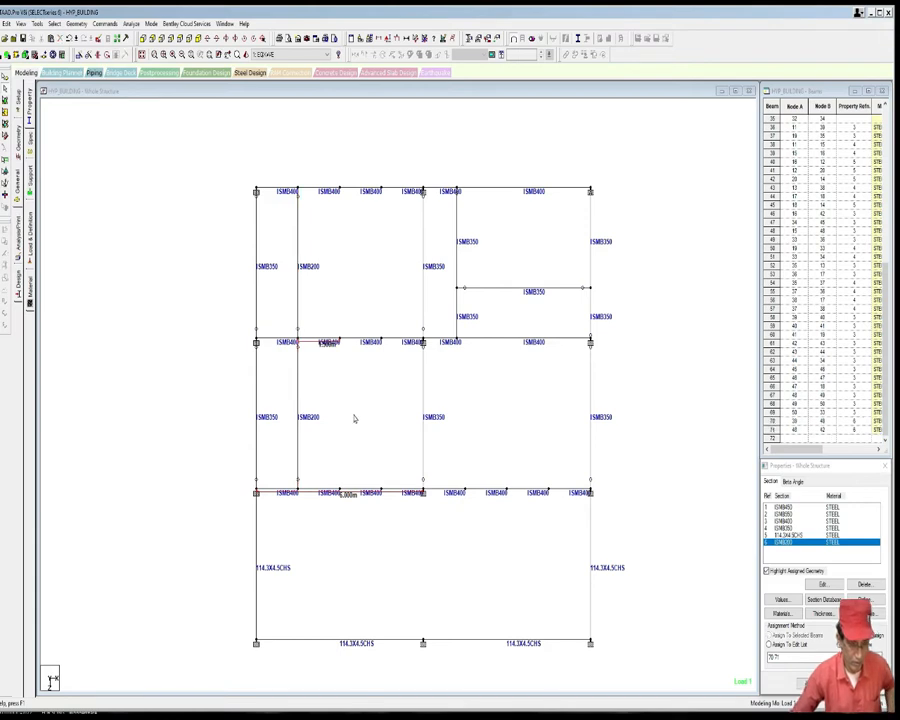
Step: Copy both ISMB200 beams and paste them from their upper end node onto the left bay's second and third inserted nodes on the top line
left_click(299, 423)
left_click(299, 304, "ctrl")
middle_click_drag(324, 284, 328, 289)
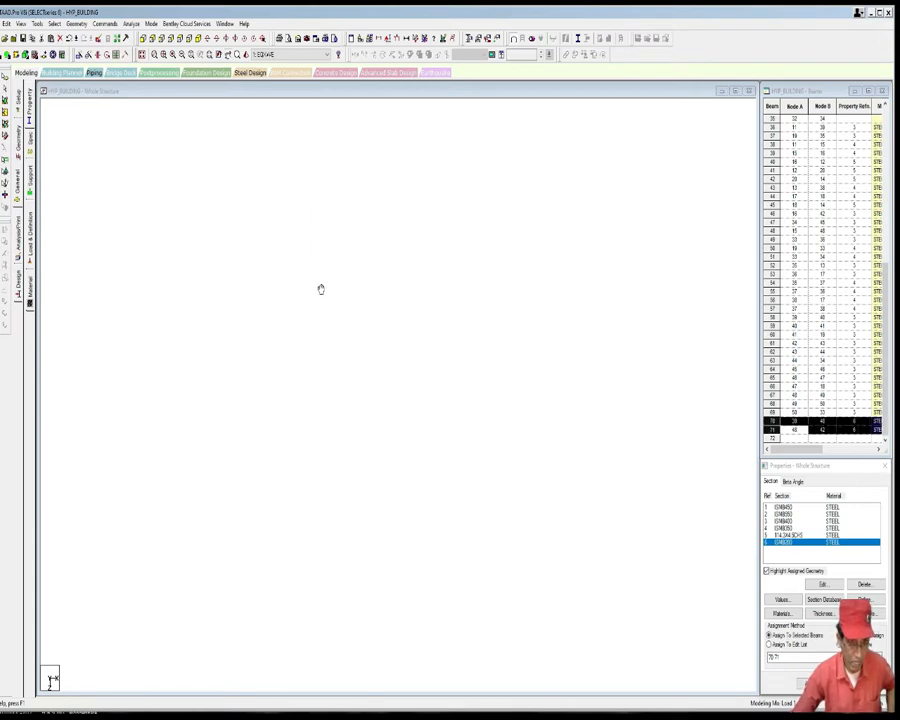
right_click(312, 237)
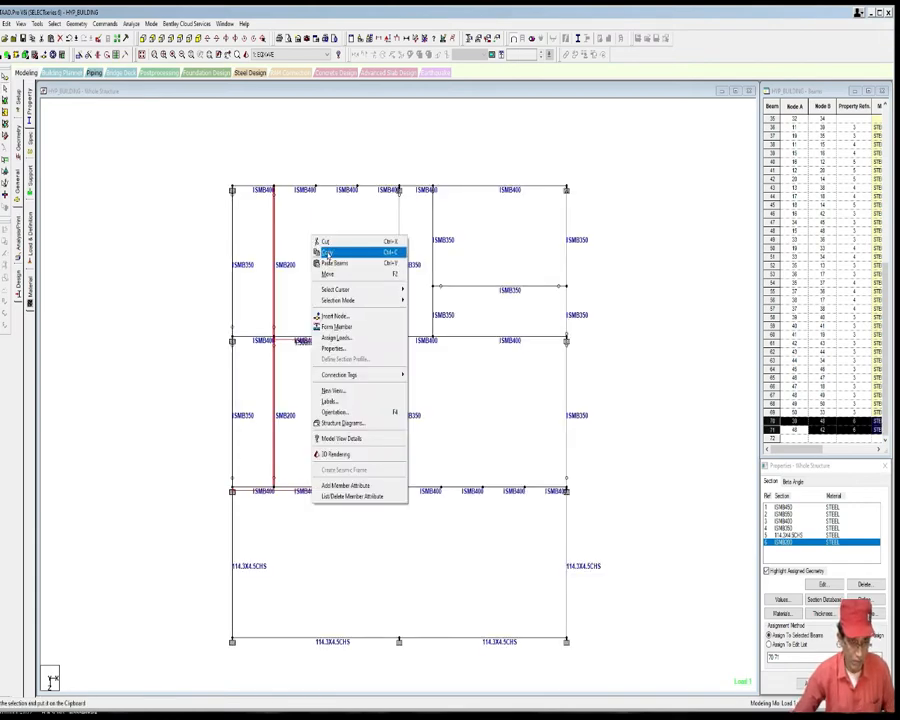
left_click(329, 252)
right_click(327, 249)
left_click(345, 274)
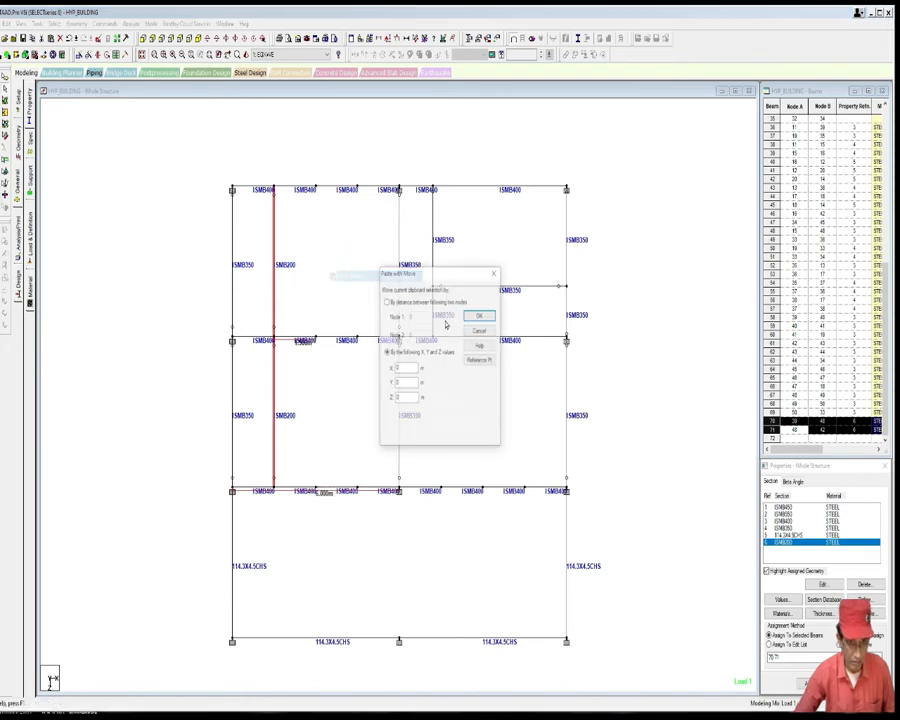
left_click(480, 358)
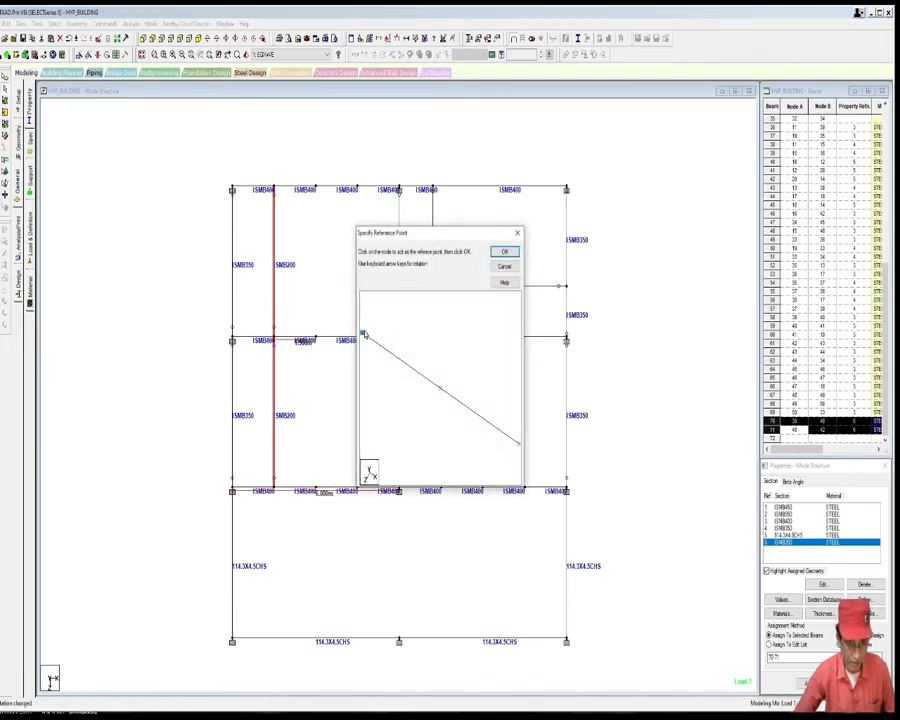
left_click(504, 252)
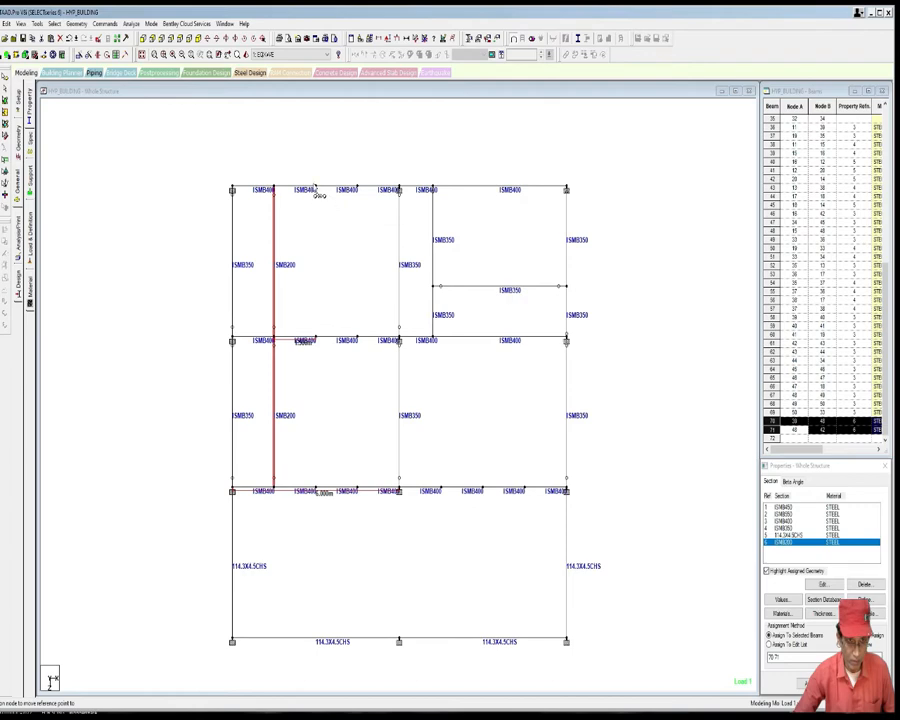
left_click(316, 190)
left_click(481, 316)
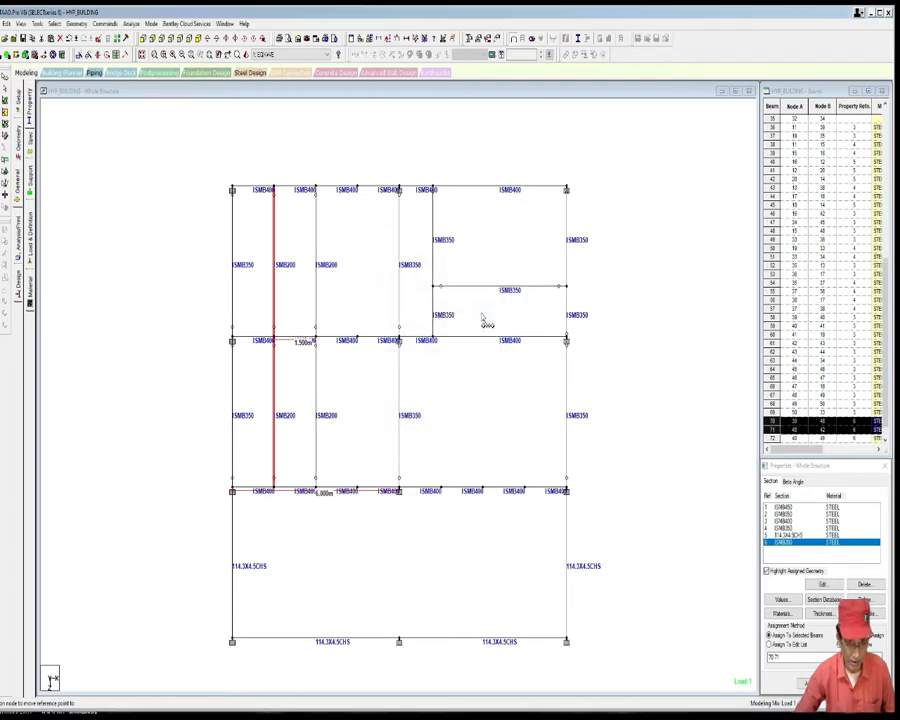
left_click(358, 190)
left_click(481, 316)
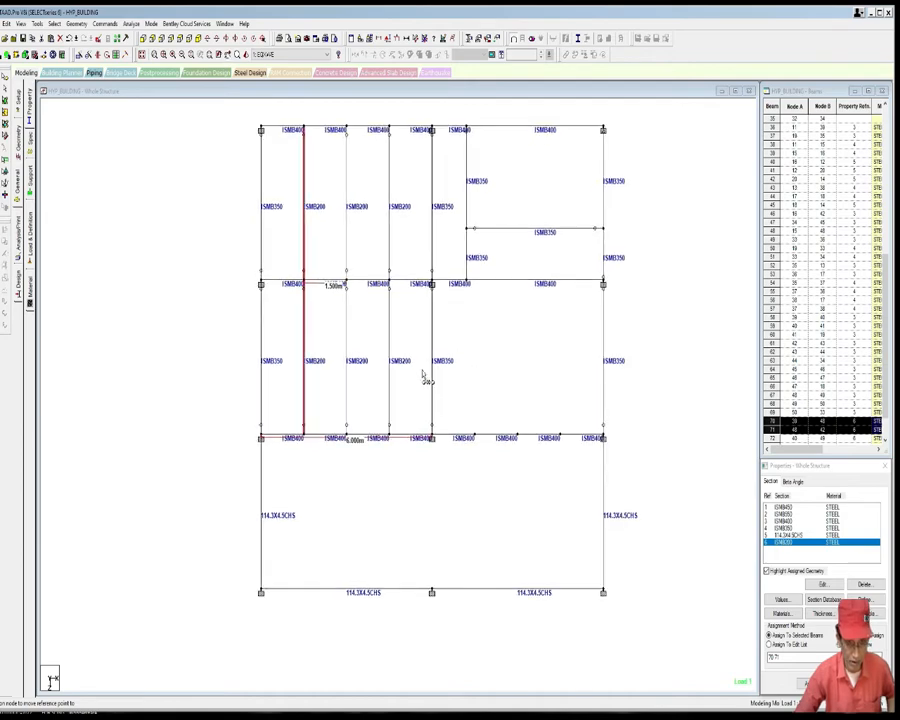
Step: Copy the third ISMB200 beam between the second and third lines, pasting its lower end onto the right bay's first inserted node on the third line
left_click(390, 362)
right_click(405, 323)
left_click(410, 336)
right_click(403, 239)
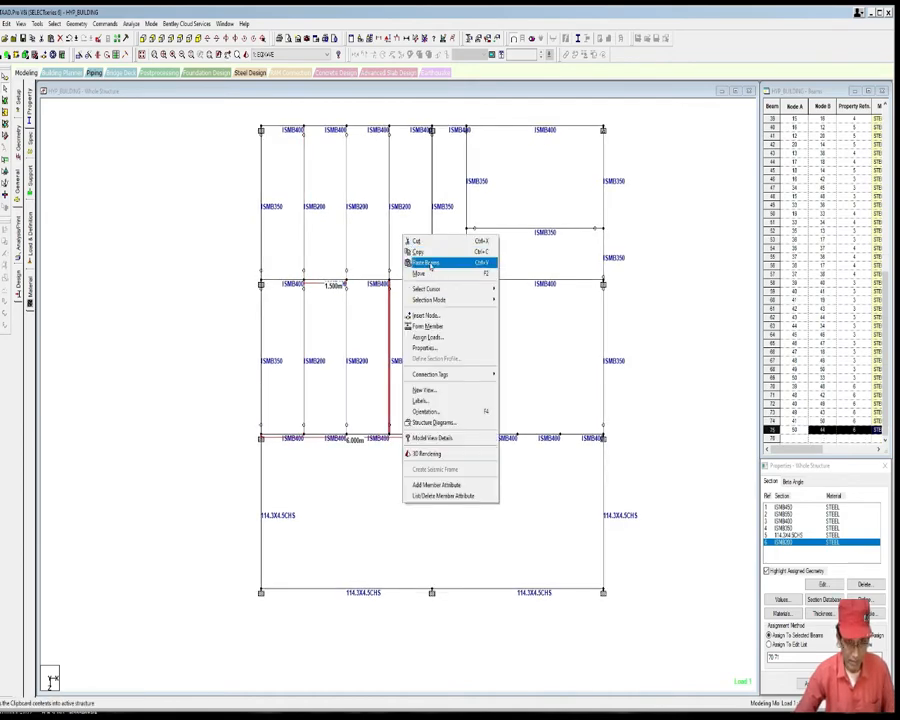
left_click(425, 261)
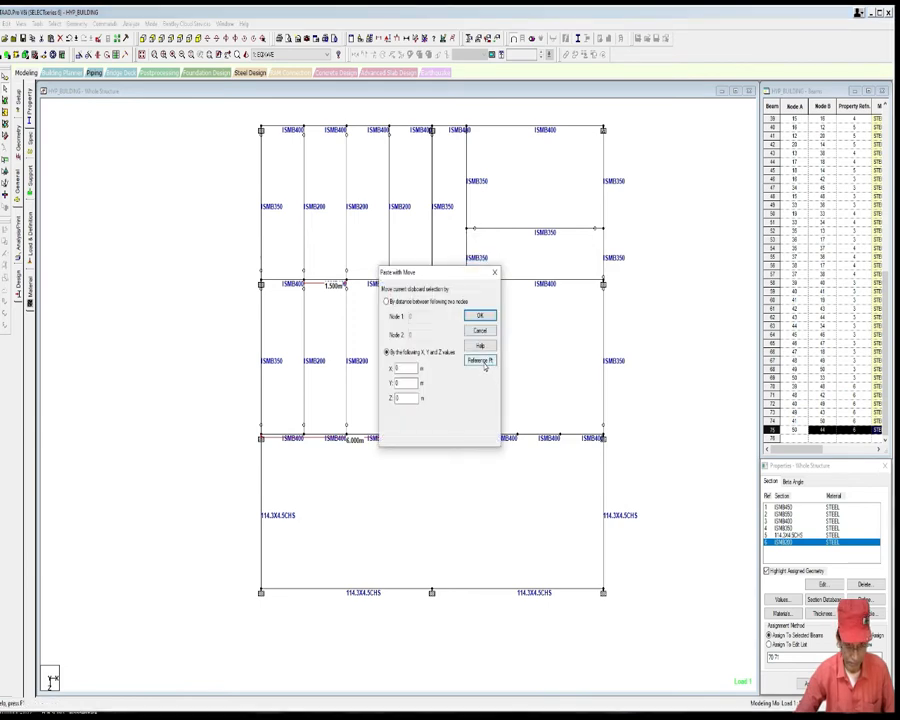
left_click(483, 362)
left_click(518, 442)
left_click(504, 251)
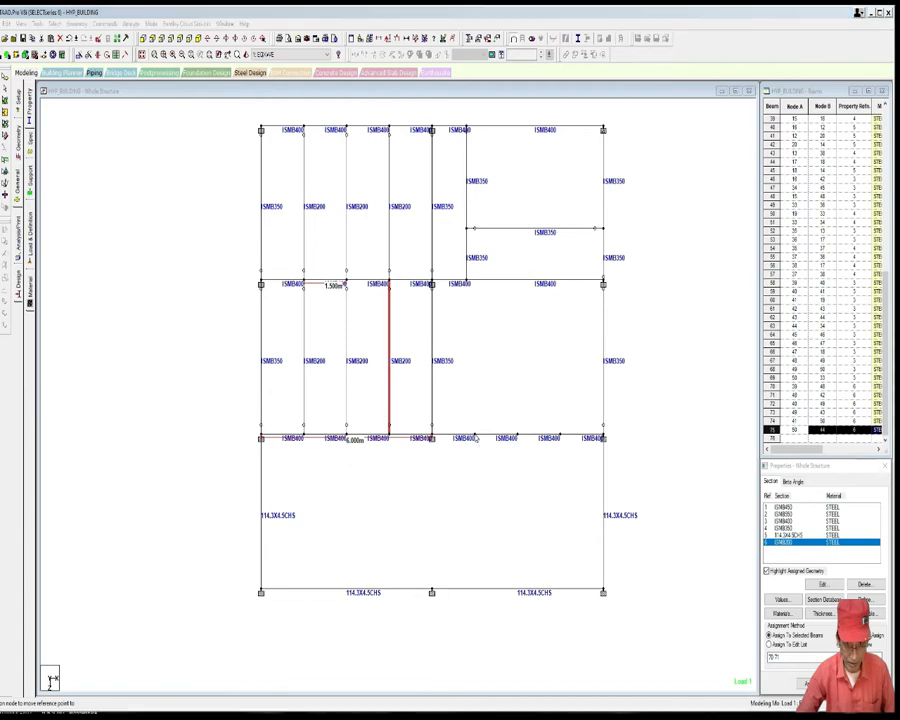
left_click(475, 435)
left_click(494, 317)
Step: Paste further copies of the ISMB200 beam at the right bay's second and third inserted nodes on the third line
left_click(519, 434)
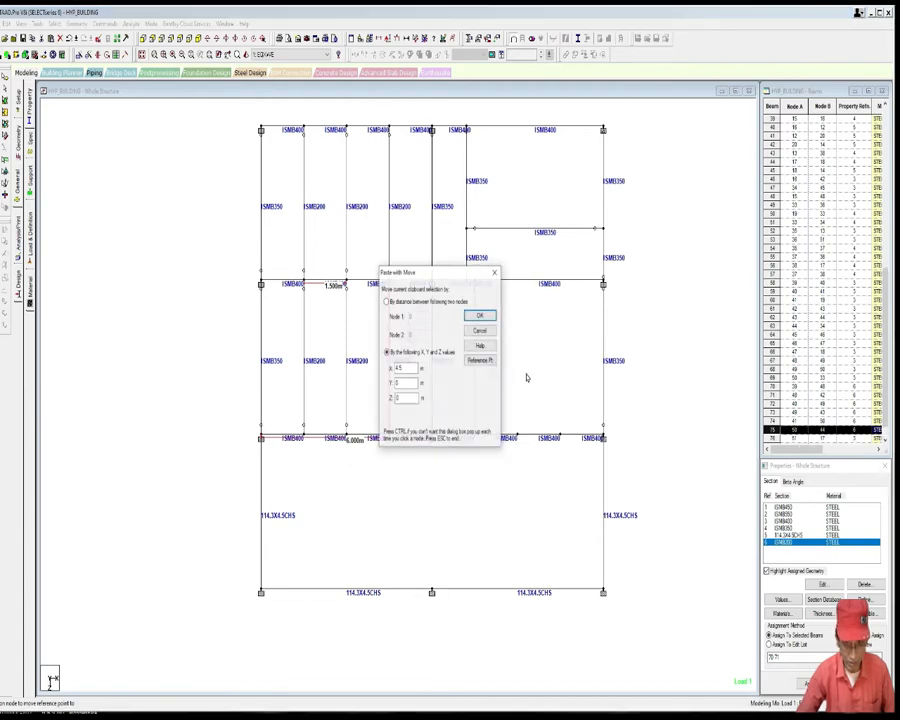
left_click(484, 313)
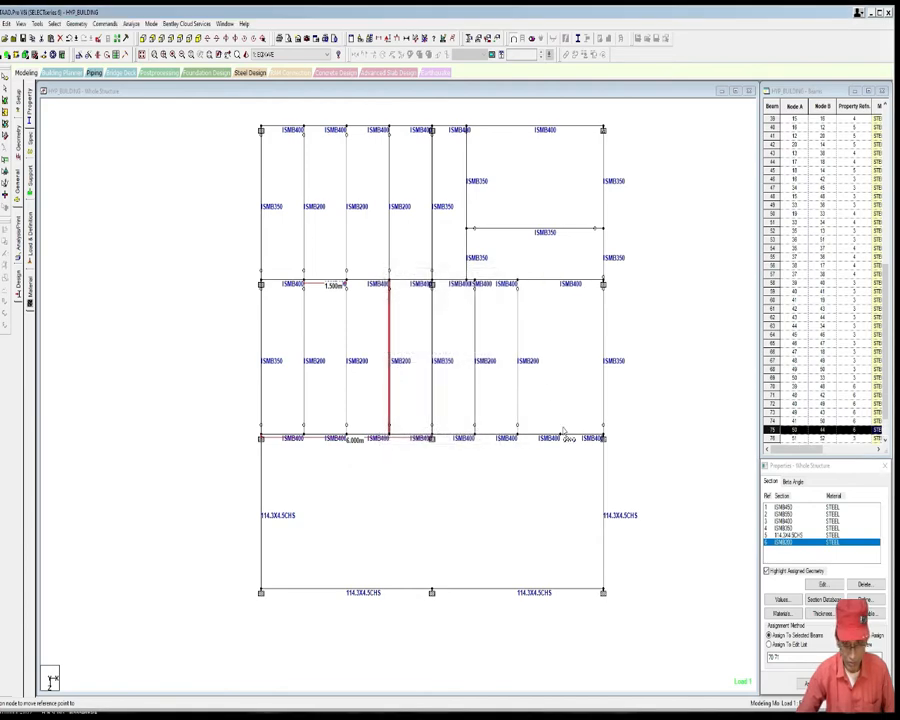
left_click(561, 435)
left_click(480, 315)
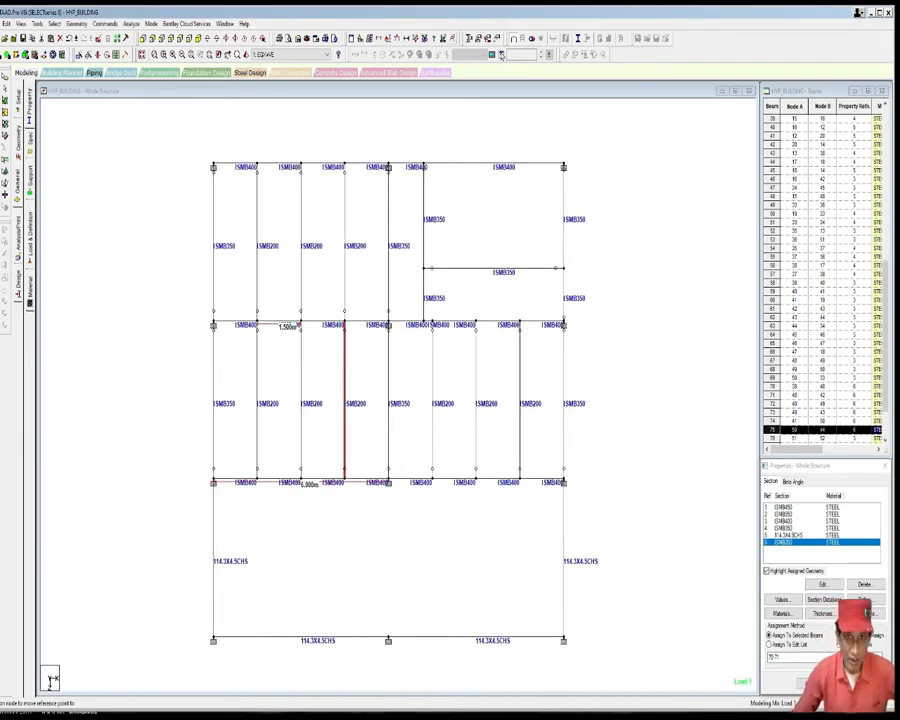
mouse_move(524, 258)
left_mouse_down()
mouse_move(424, 254)
mouse_move(495, 336)
mouse_move(573, 270)
mouse_move(502, 238)
left_mouse_up()
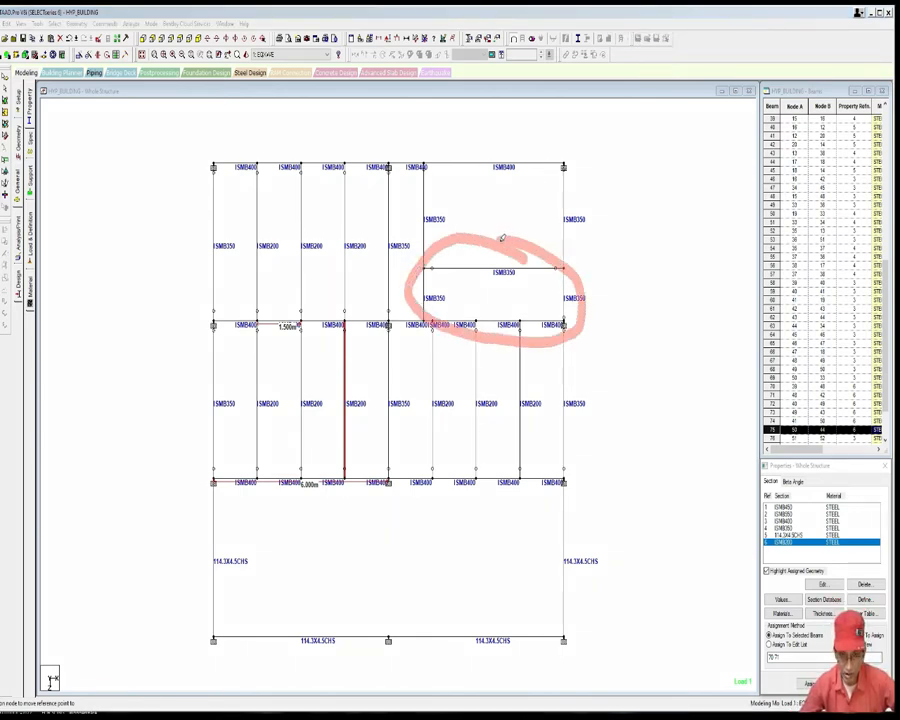
mouse_move(238, 378)
left_mouse_down()
mouse_move(314, 372)
mouse_move(345, 388)
left_mouse_up()
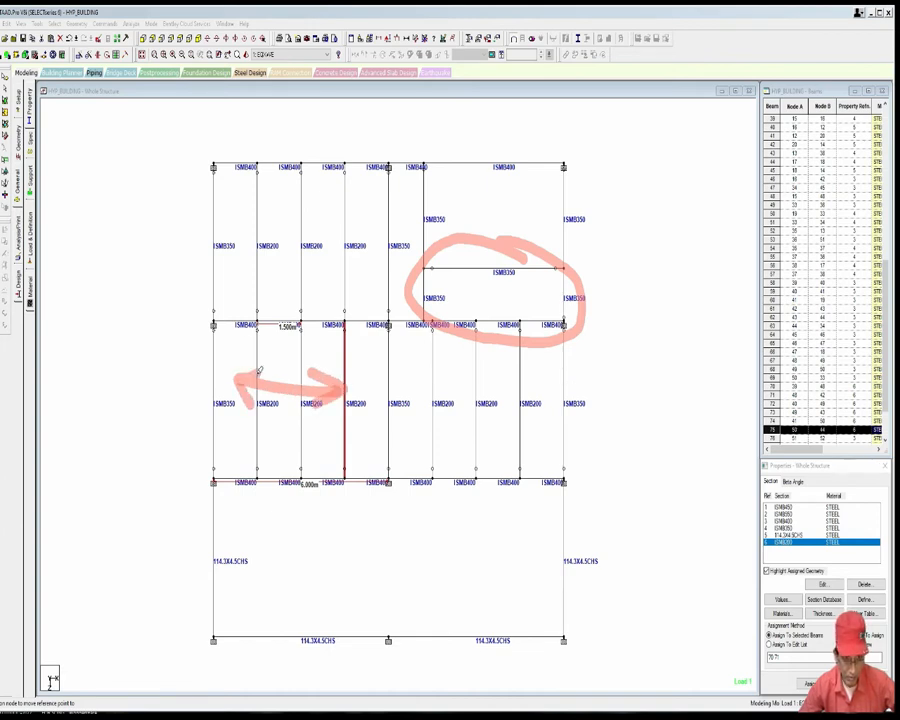
mouse_move(241, 268)
left_mouse_down()
mouse_move(350, 273)
mouse_move(334, 287)
left_mouse_up()
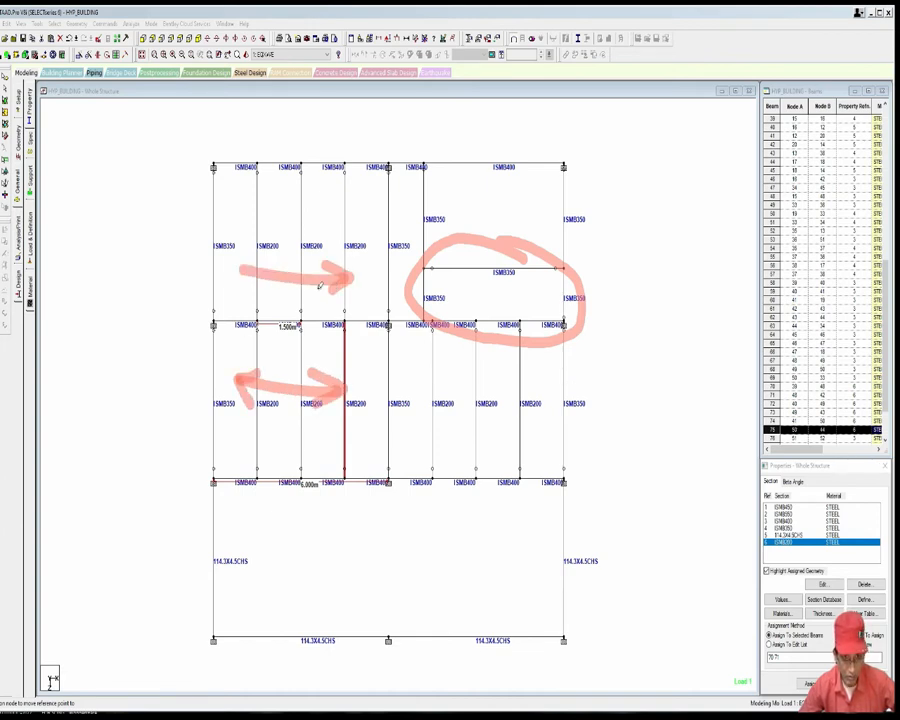
mouse_move(244, 270)
left_mouse_down()
mouse_move(248, 290)
mouse_move(275, 263)
left_mouse_up()
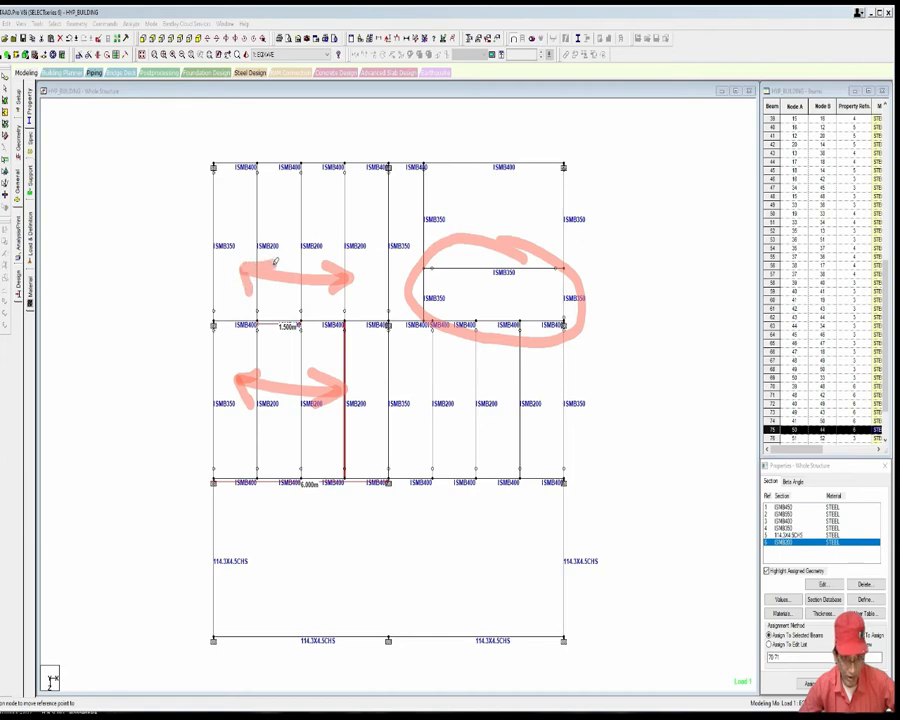
left_click_drag(435, 298, 530, 297)
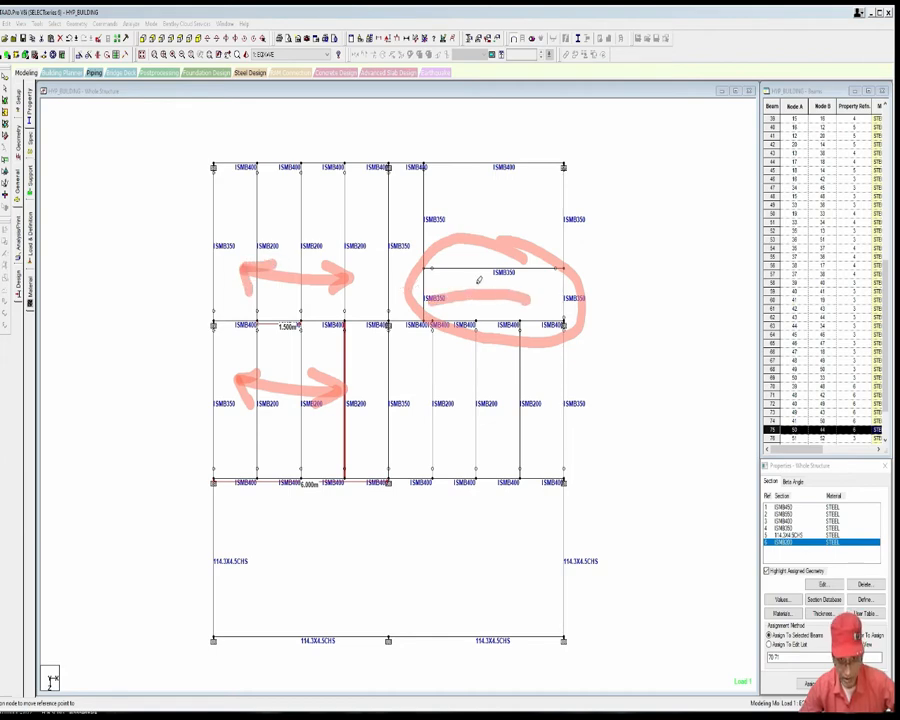
left_click_drag(479, 267, 477, 318)
left_click_drag(514, 270, 512, 306)
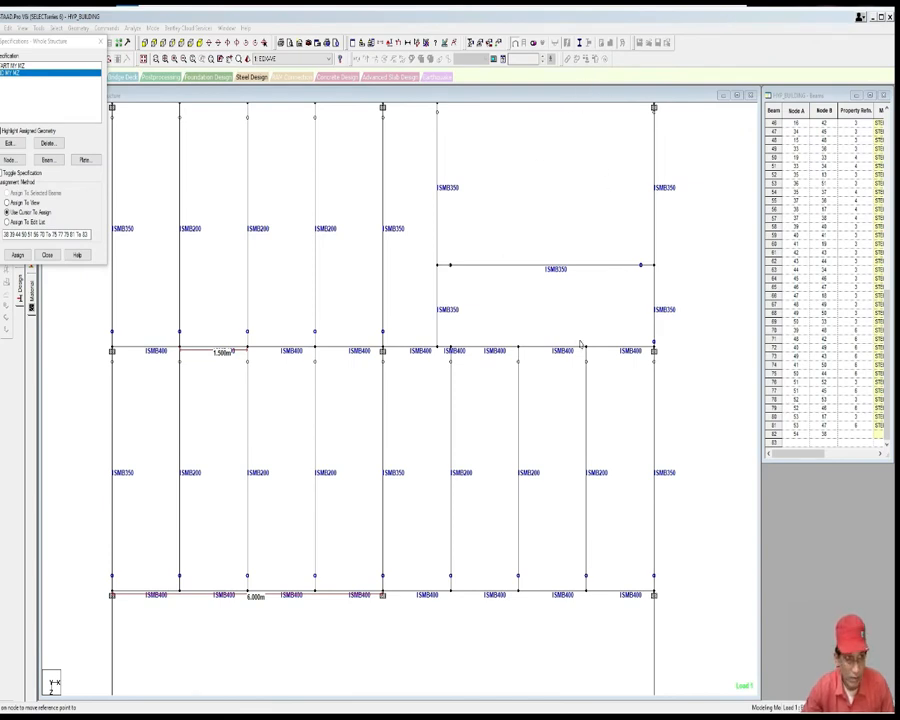
Step: Add three beams by perpendicular intersection from the right bay's inserted nodes on the second line to the intermediate ISMB350 cross beam
scroll(467, 273, "up", 1)
left_click(78, 27)
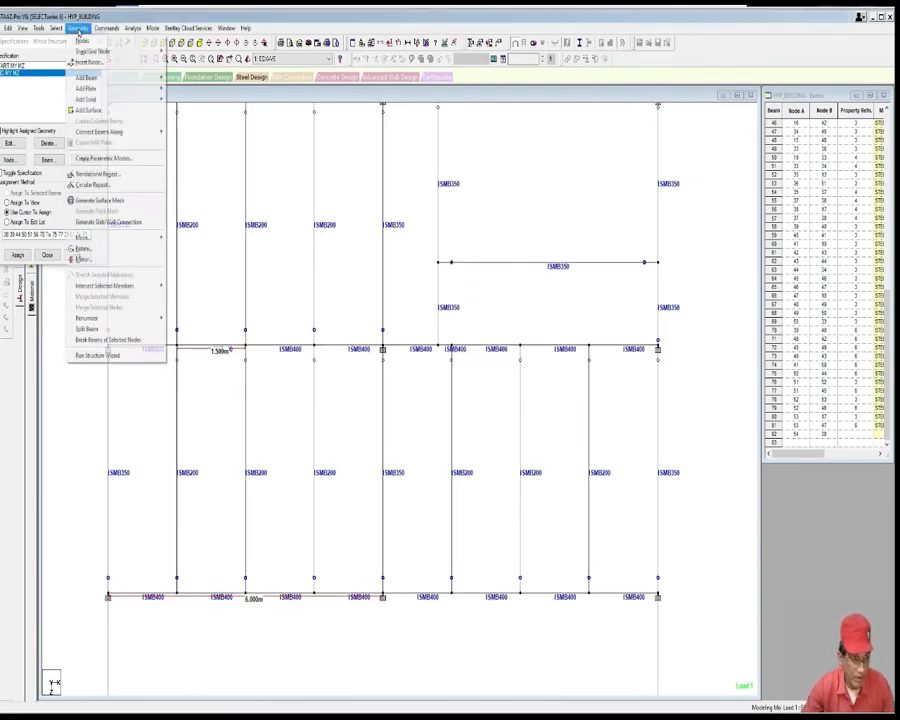
mouse_move(88, 77)
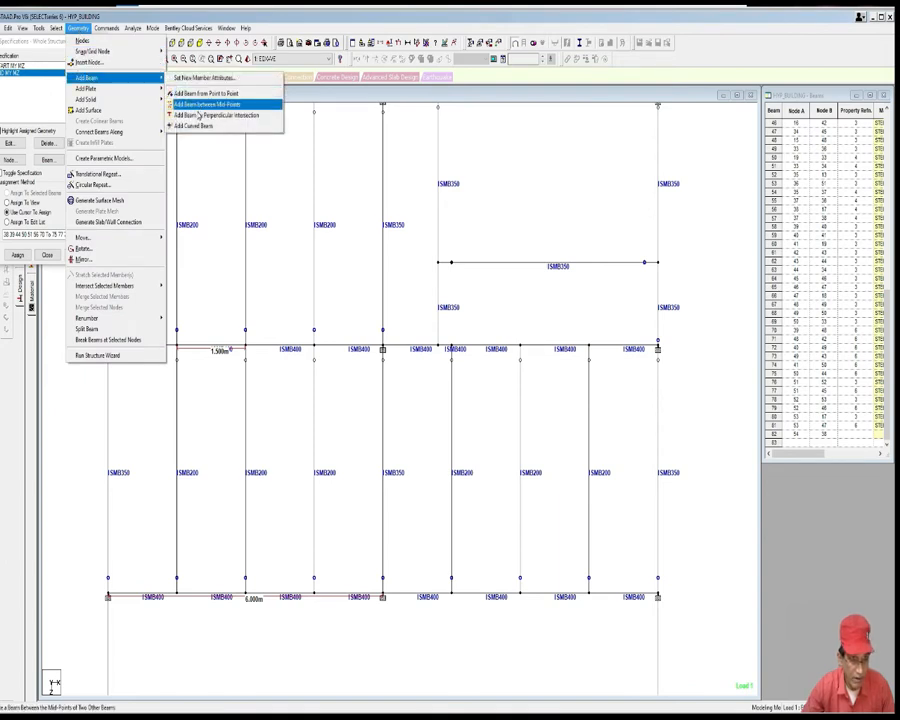
left_click(222, 115)
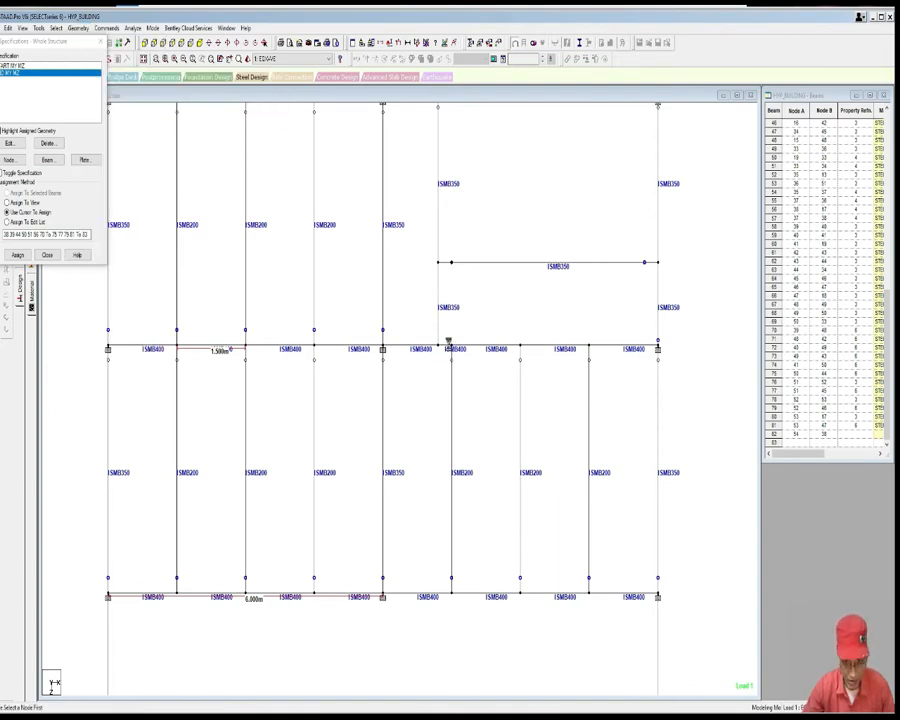
left_click(454, 351)
left_click(462, 388)
scroll(474, 296, "up", 3)
left_click(534, 336)
left_click(536, 246)
left_click(608, 336)
left_click(612, 249)
scroll(575, 303, "up", 1)
middle_click_drag(583, 306, 559, 322)
scroll(570, 305, "down", 2)
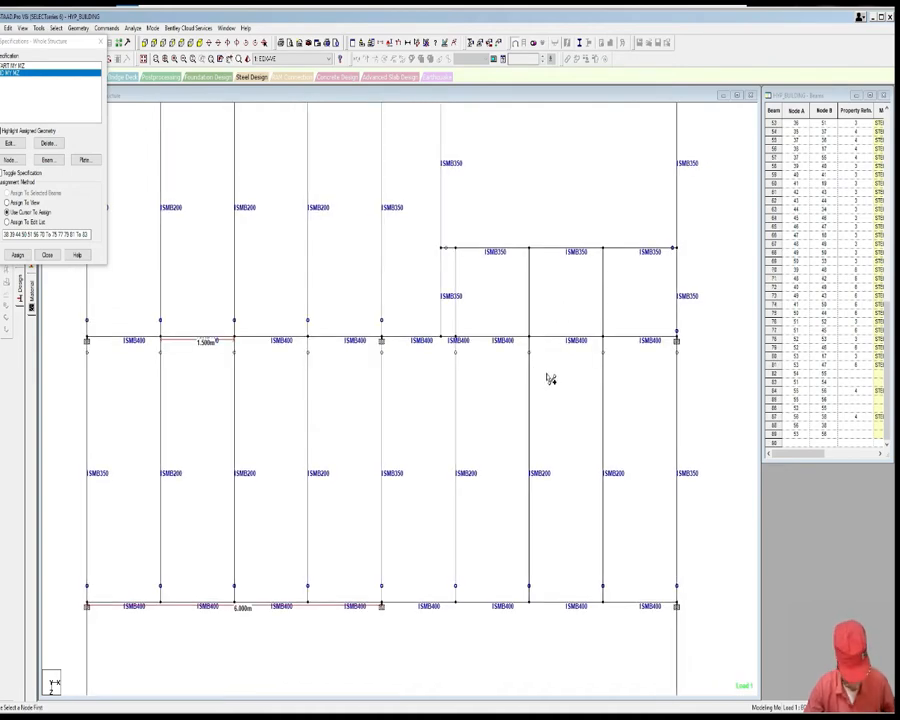
Step: Display the beam start and end markers and switch the incidence of the three new short beams
key("shift+e")
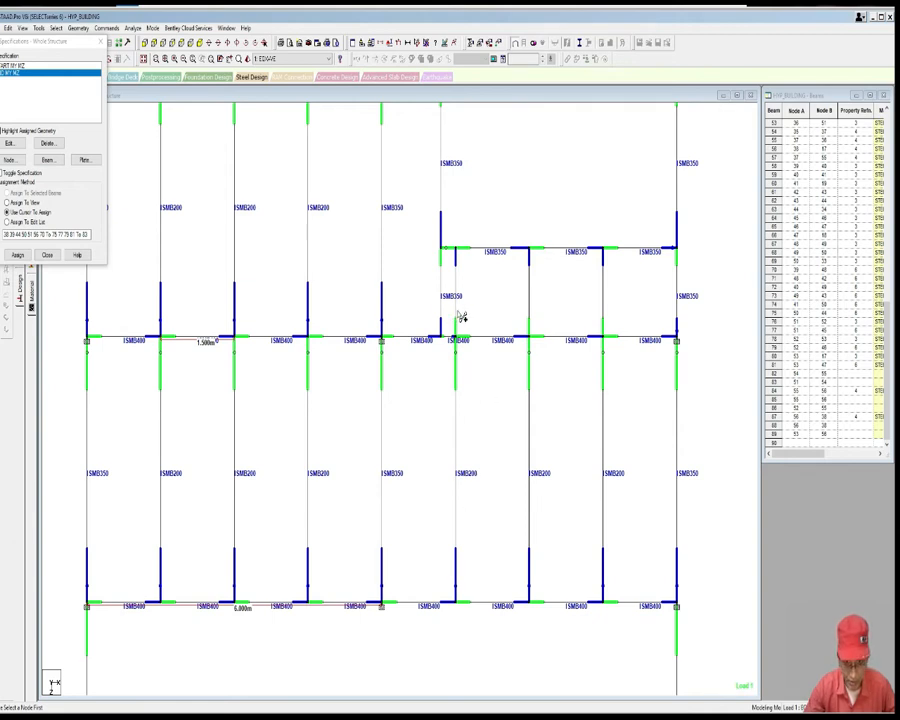
middle_click_drag(503, 319, 502, 327)
scroll(502, 326, "down", 1)
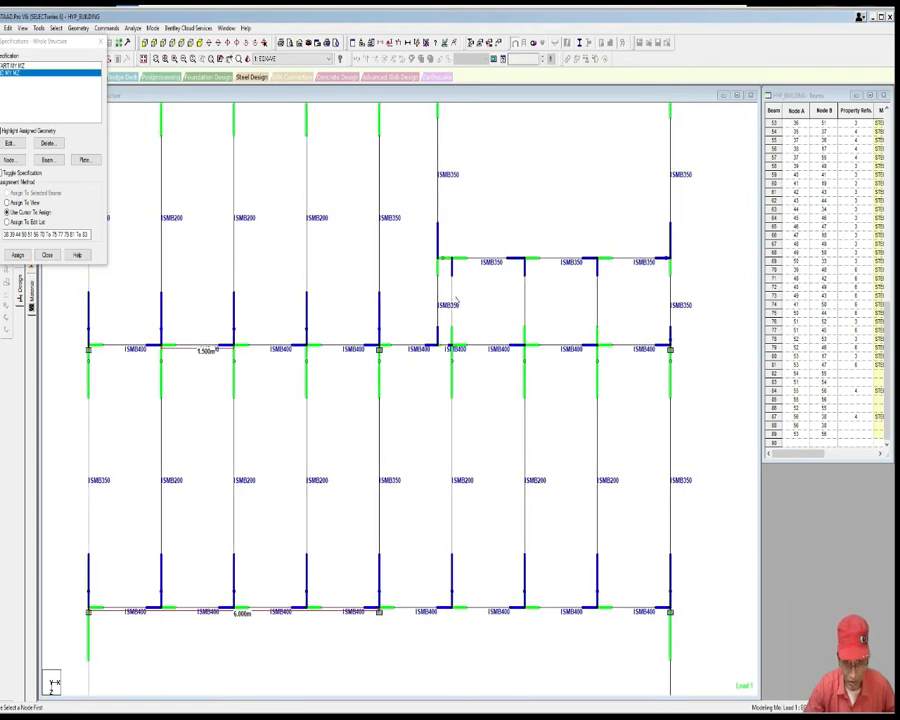
left_click_drag(456, 295, 615, 336)
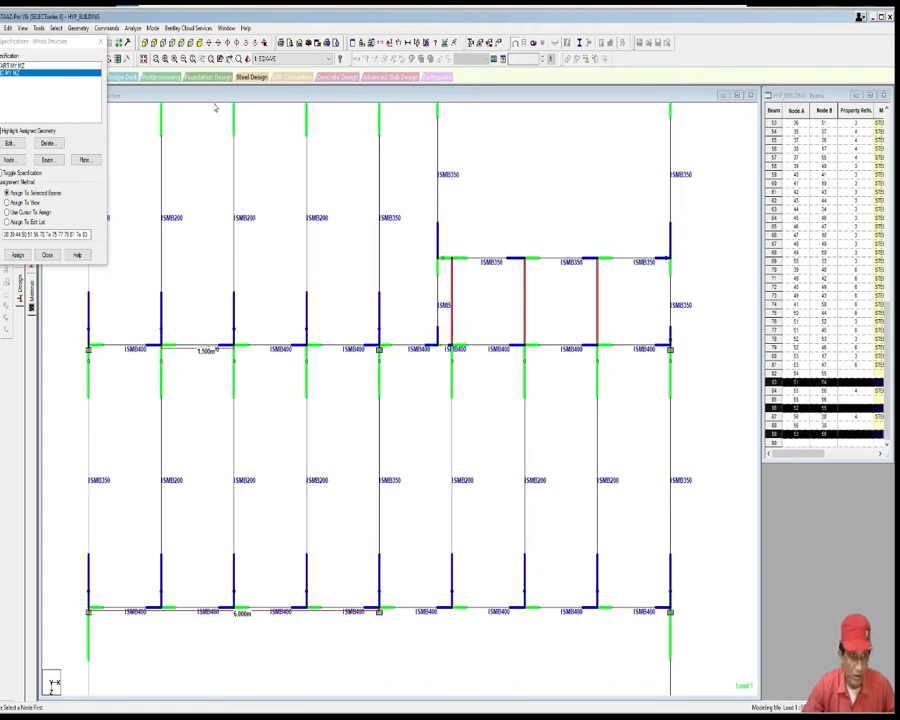
left_click(38, 28)
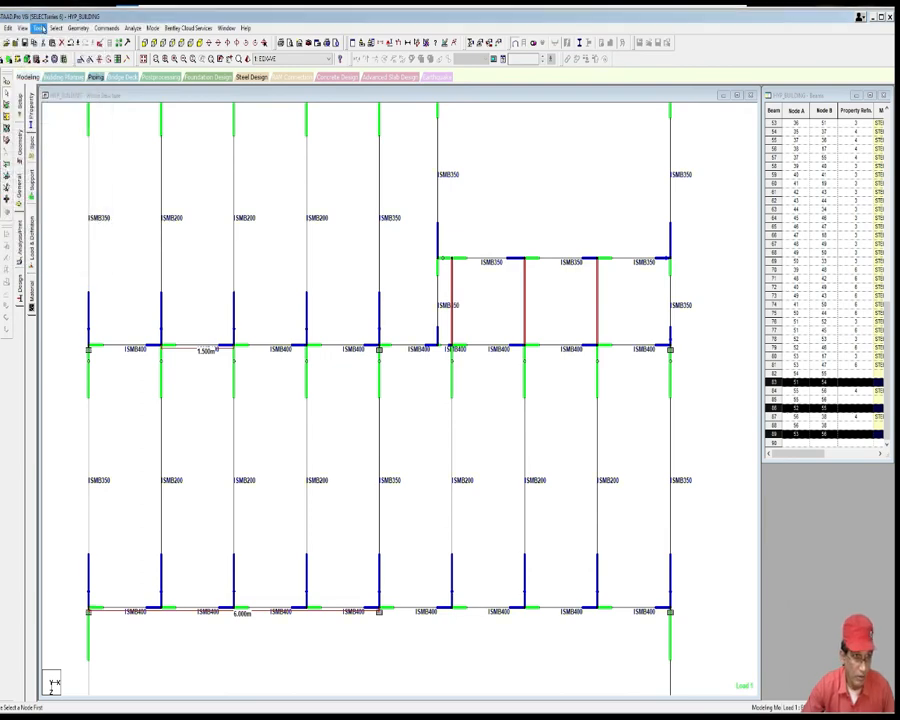
left_click(60, 169)
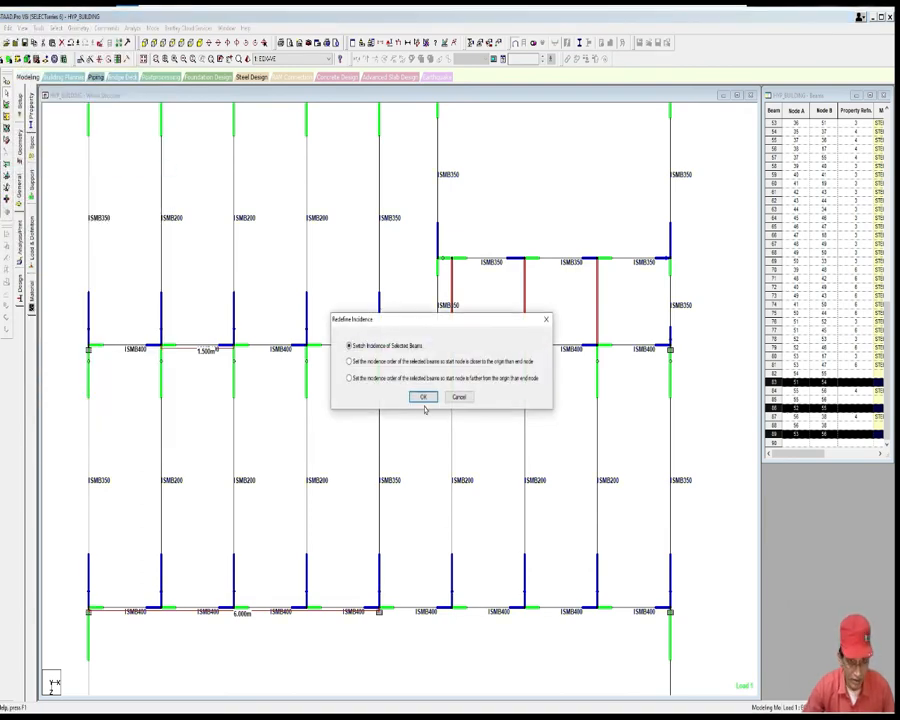
left_click(421, 397)
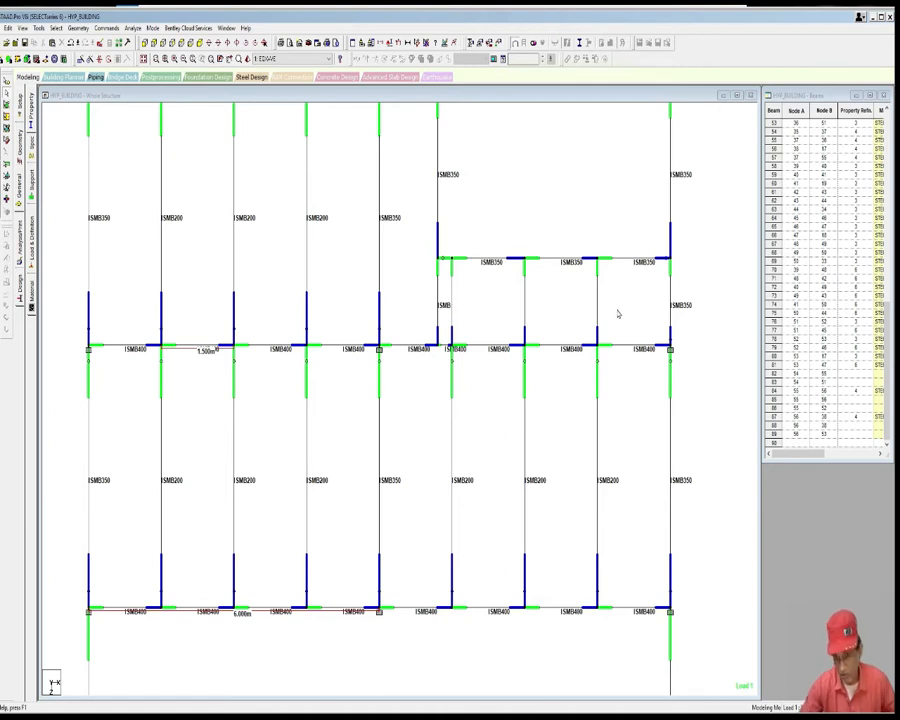
Step: Assign the start release of MY and MZ to the three short beams below the ISMB350 cross beam
left_click_drag(625, 310, 446, 285)
left_click_drag(626, 466, 417, 432)
left_click_drag(449, 288, 613, 366)
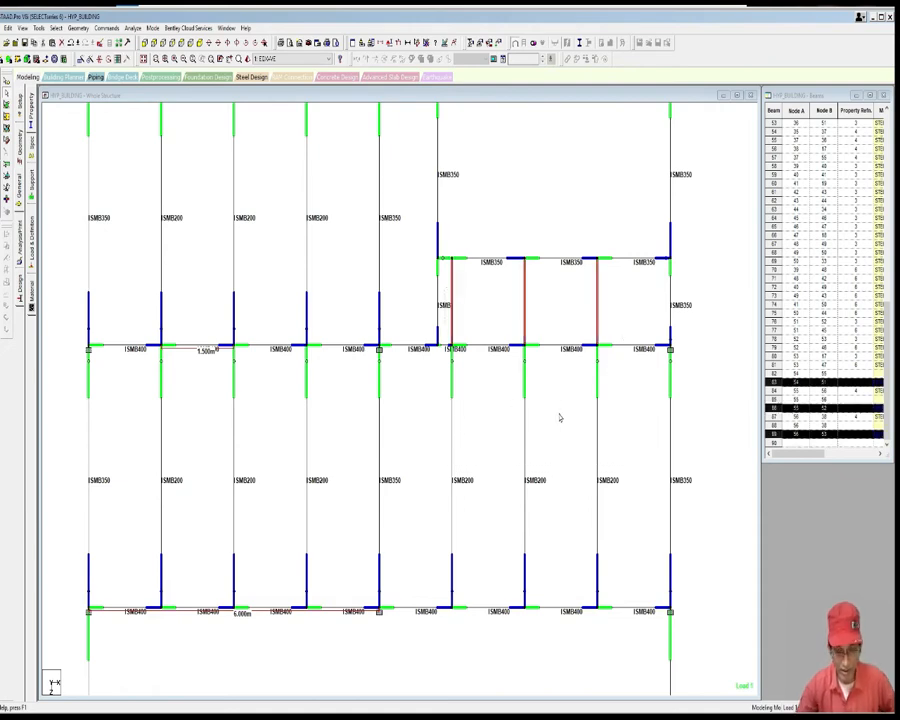
middle_click_drag(557, 425, 575, 413)
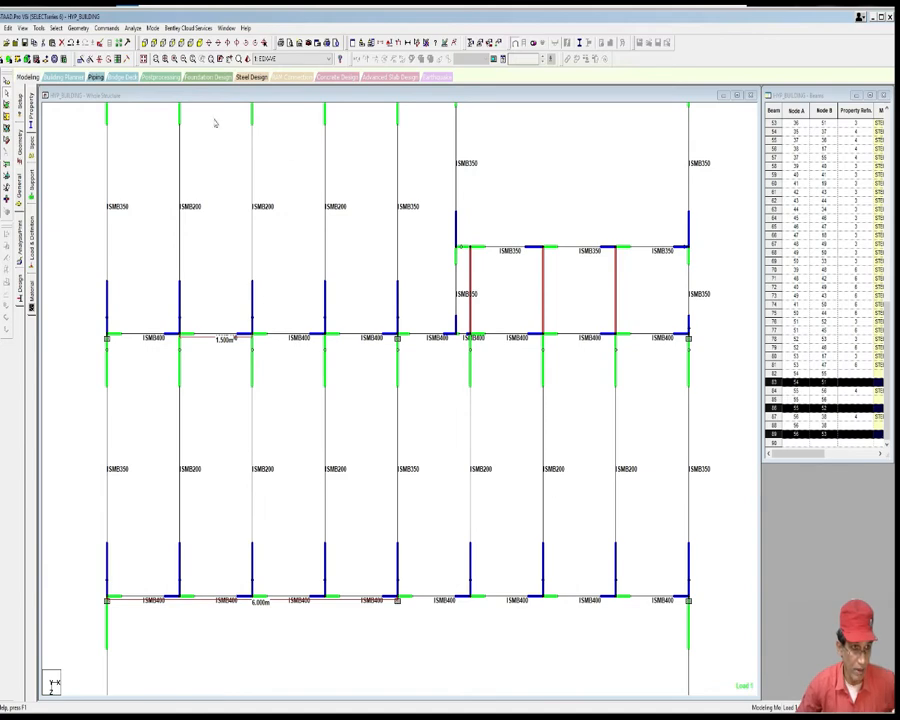
left_click(106, 27)
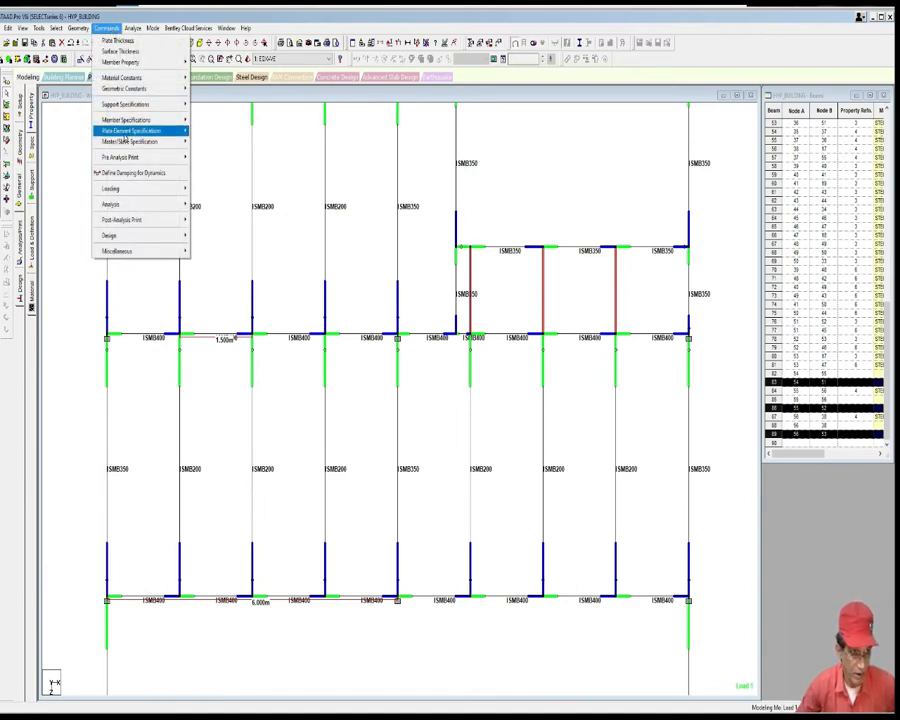
mouse_move(128, 131)
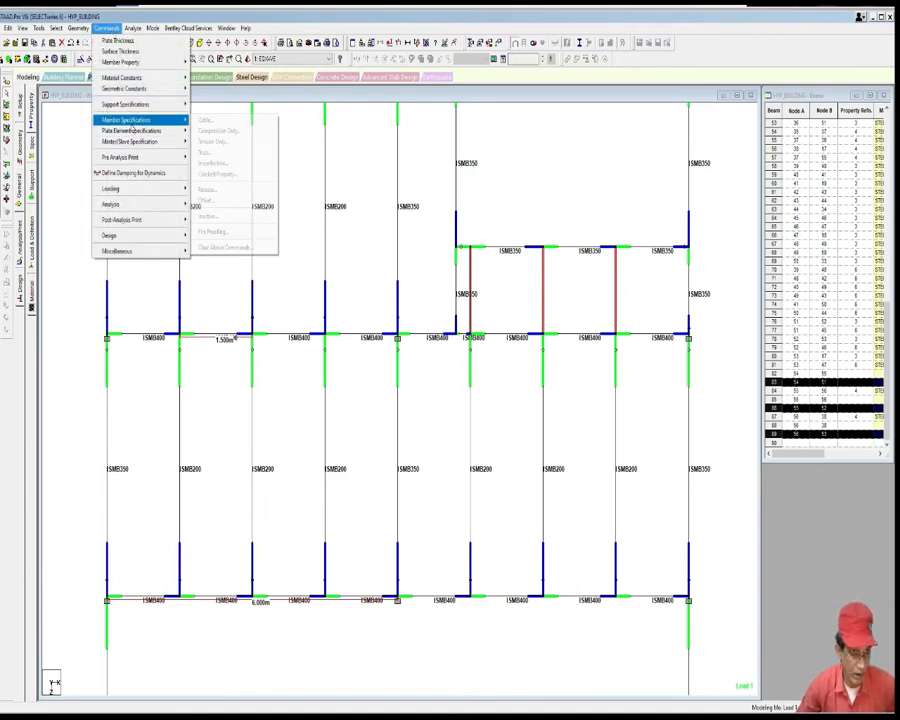
left_click(207, 188)
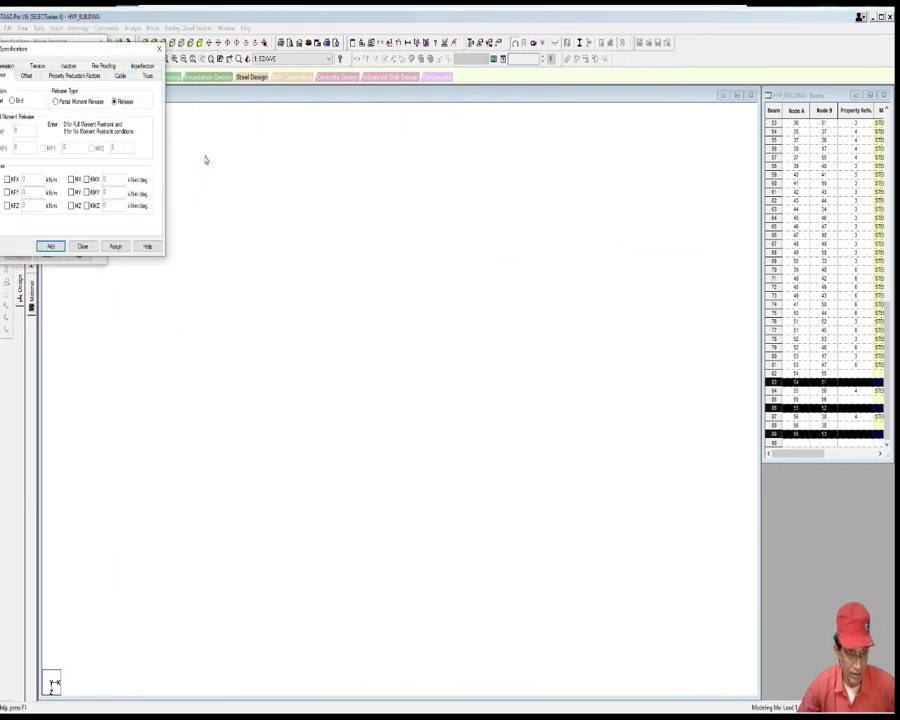
left_click(159, 49)
left_click(18, 67)
left_click(31, 194)
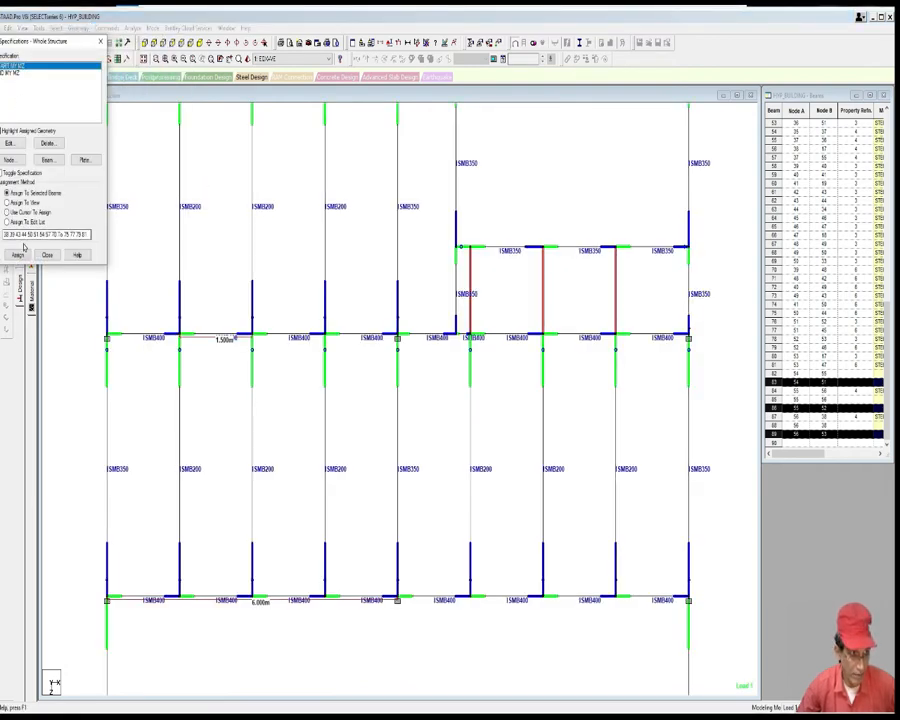
left_click(18, 254)
left_click(68, 176)
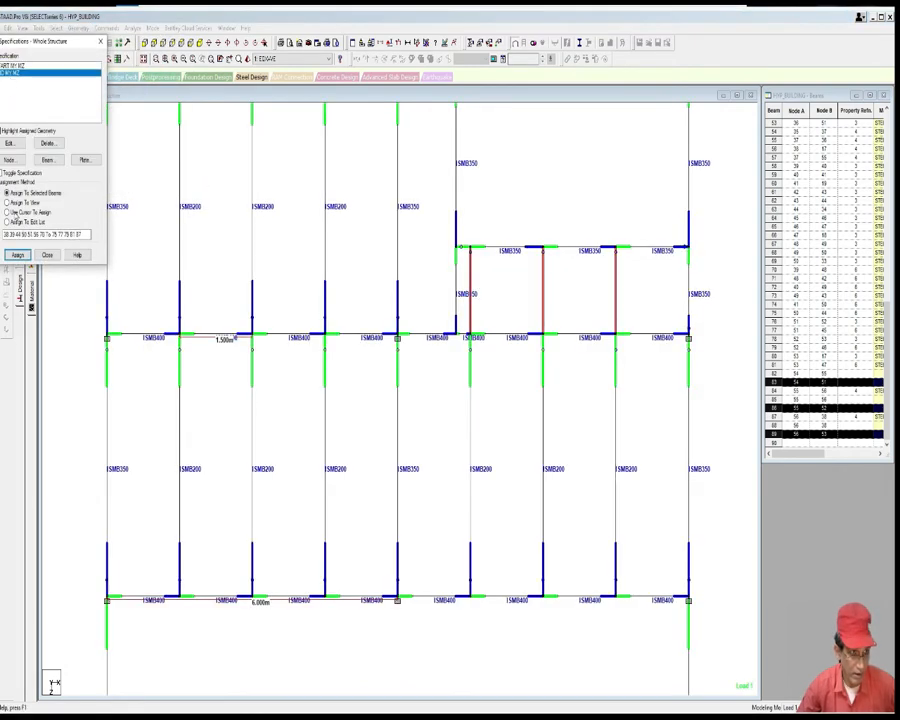
Step: Assign the end release of MY and MZ to the same three short beams and allow the auto-save
left_click(18, 254)
left_click(70, 176)
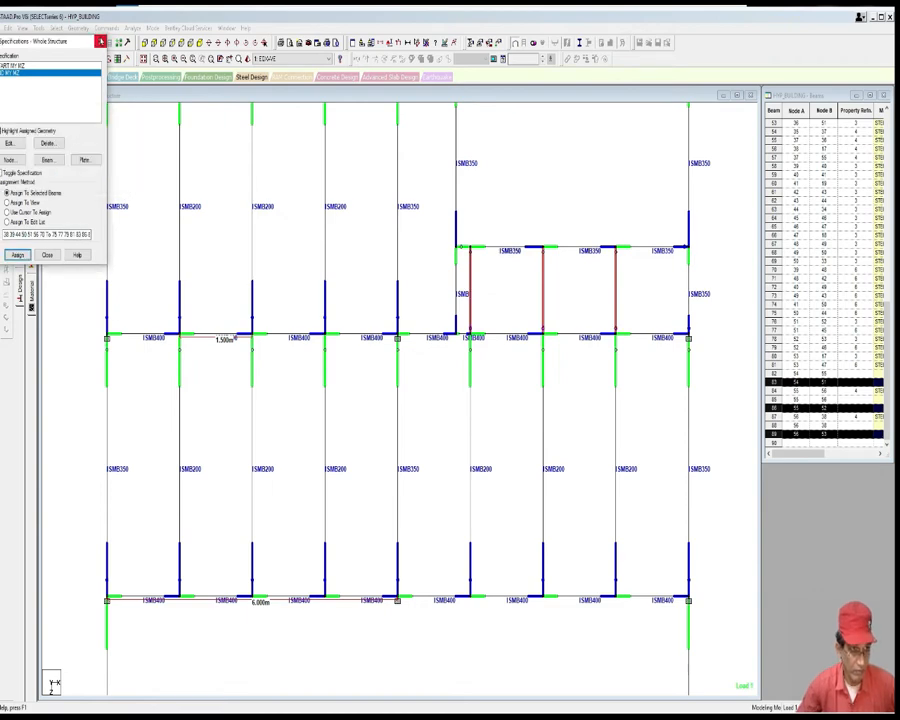
left_click(100, 41)
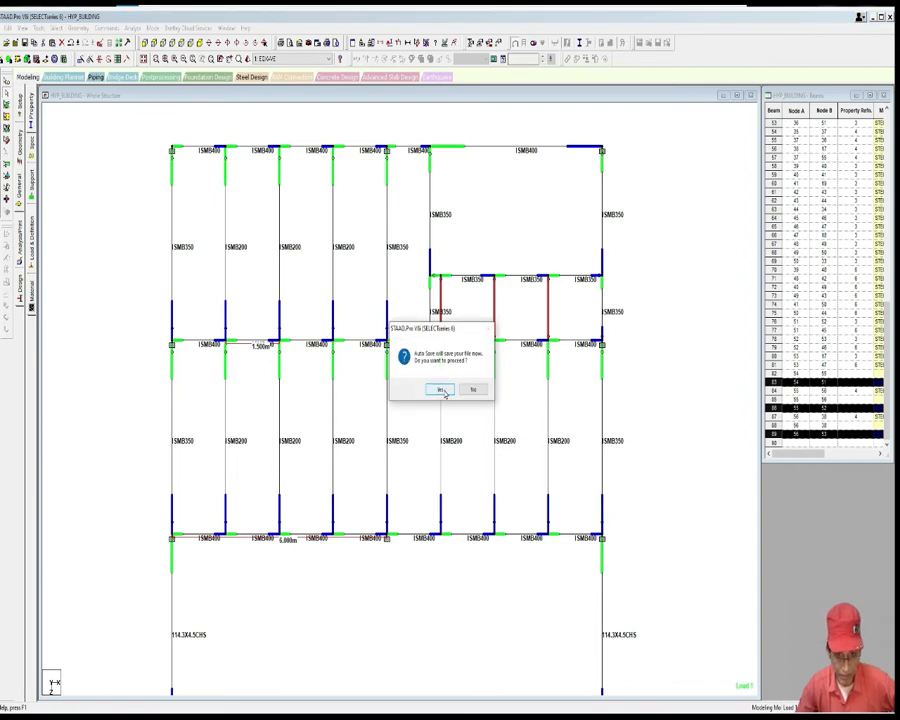
left_click(438, 388)
left_click(400, 381)
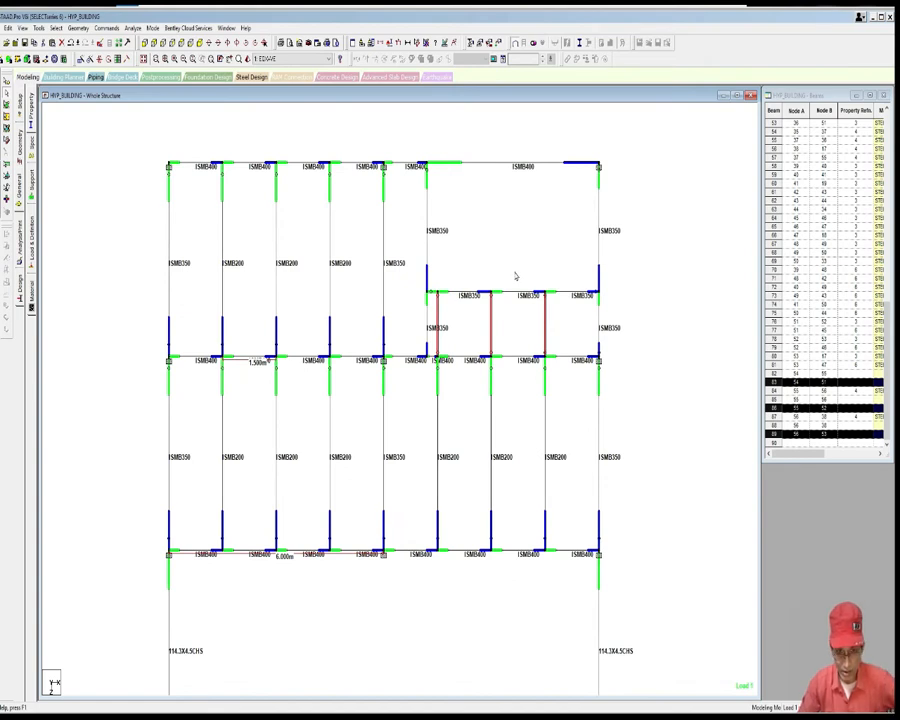
Step: Display the whole structure again and turn off the beam start and end markers
middle_click_drag(514, 272, 520, 270)
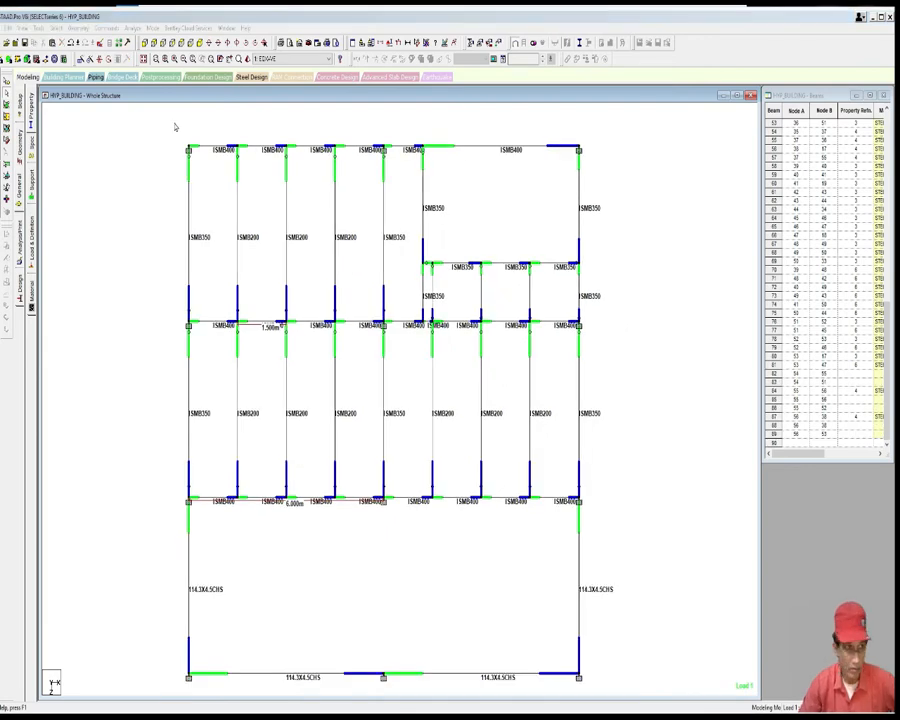
left_click(22, 27)
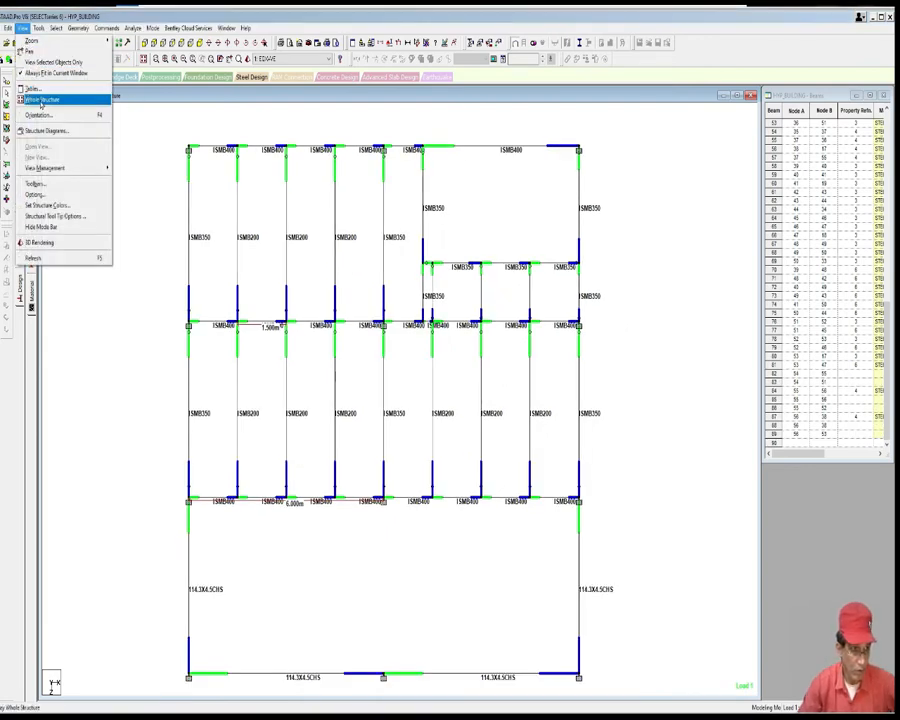
left_click(40, 100)
scroll(249, 219, "up", 3)
scroll(249, 219, "up", 1)
key("shift+e")
middle_click_drag(278, 249, 276, 221)
scroll(278, 232, "up", 1)
scroll(278, 232, "up", 1)
middle_click_drag(352, 227, 293, 288)
scroll(345, 245, "up", 1)
Step: In plan view, select all members of the bay containing the three short beams and show only the selected objects
left_click(181, 43)
scroll(293, 288, "down", 1)
middle_click_drag(419, 282, 395, 298)
left_click_drag(321, 161, 562, 388)
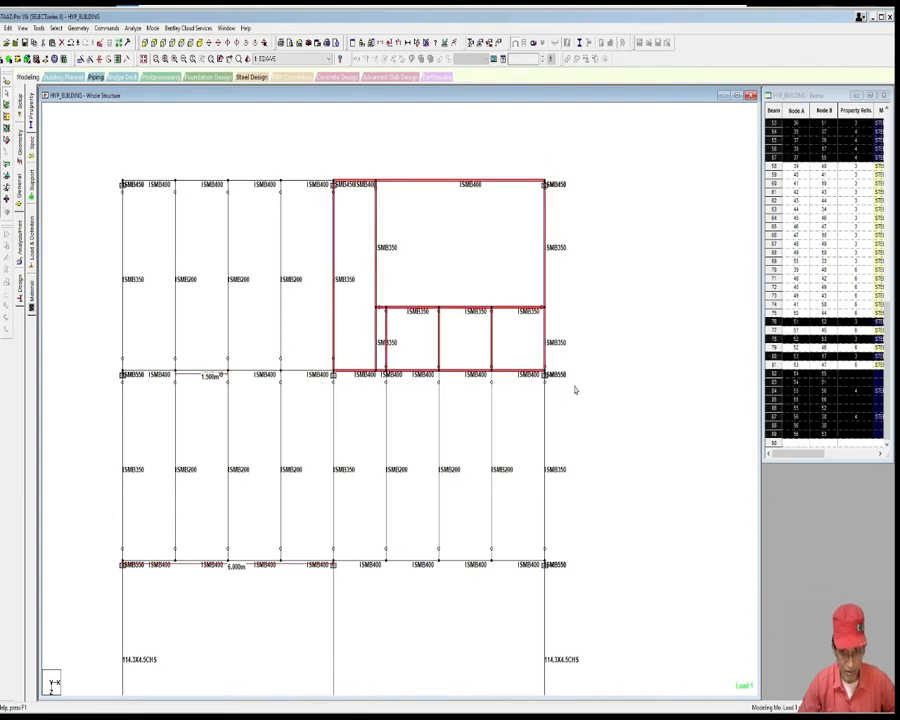
left_click(22, 28)
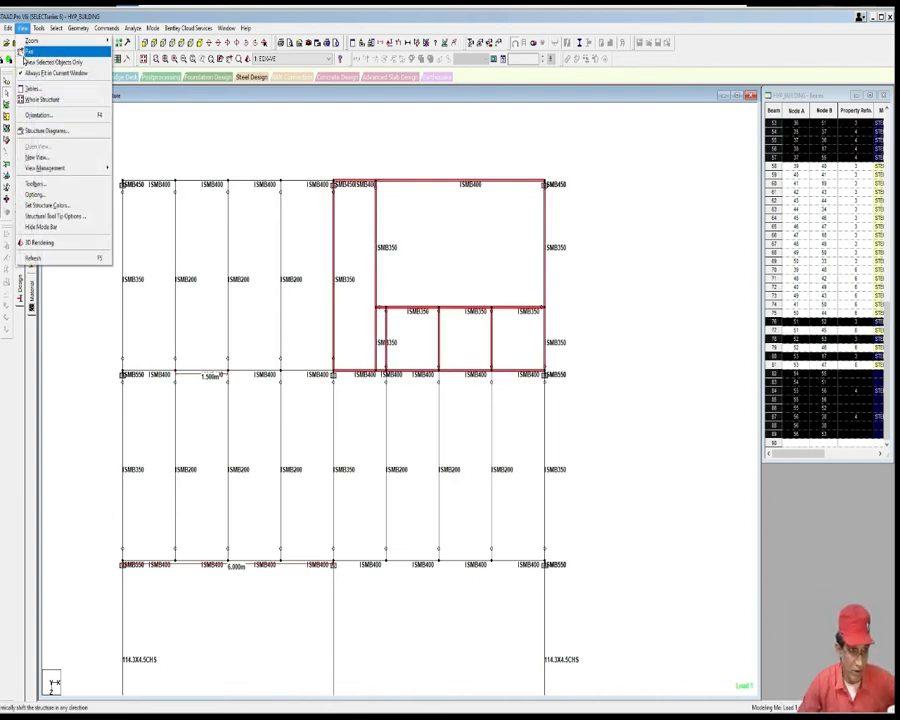
left_click(35, 62)
mouse_move(248, 222)
left_mouse_down()
mouse_move(248, 213)
mouse_move(233, 235)
left_mouse_up()
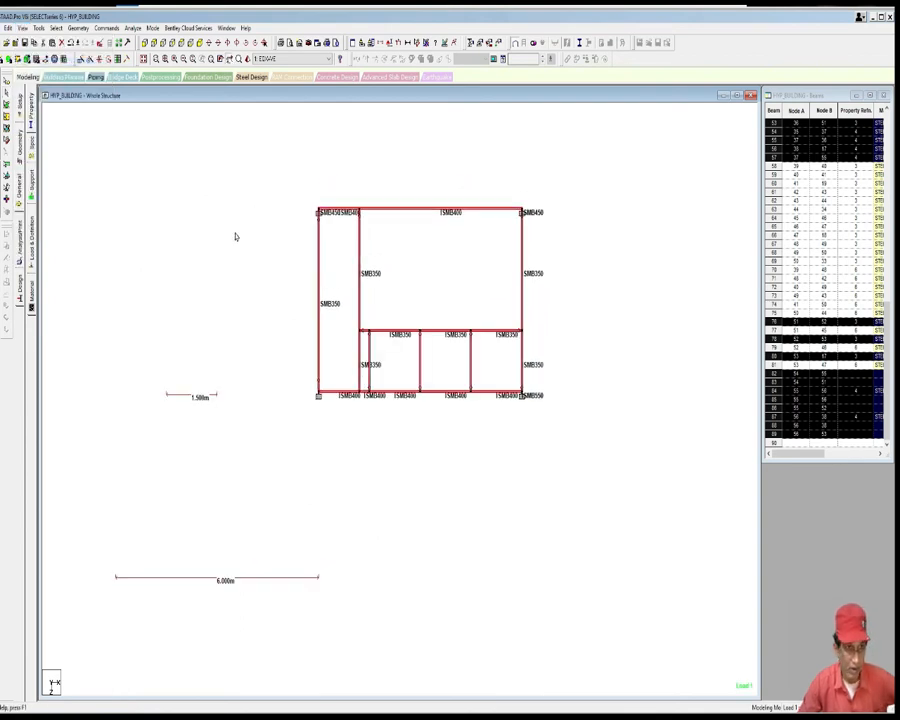
Step: Show the isolated bay in isometric view and clear the member selection
left_click(202, 47)
middle_click_drag(338, 220, 340, 193)
scroll(419, 413, "up", 4)
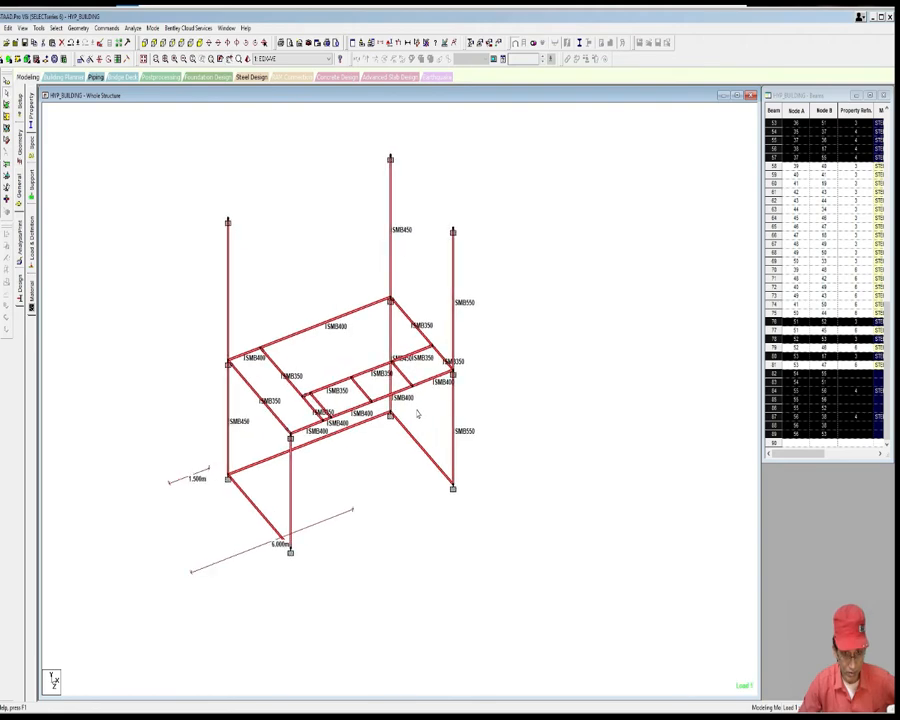
scroll(419, 413, "up", 2)
left_click(390, 489)
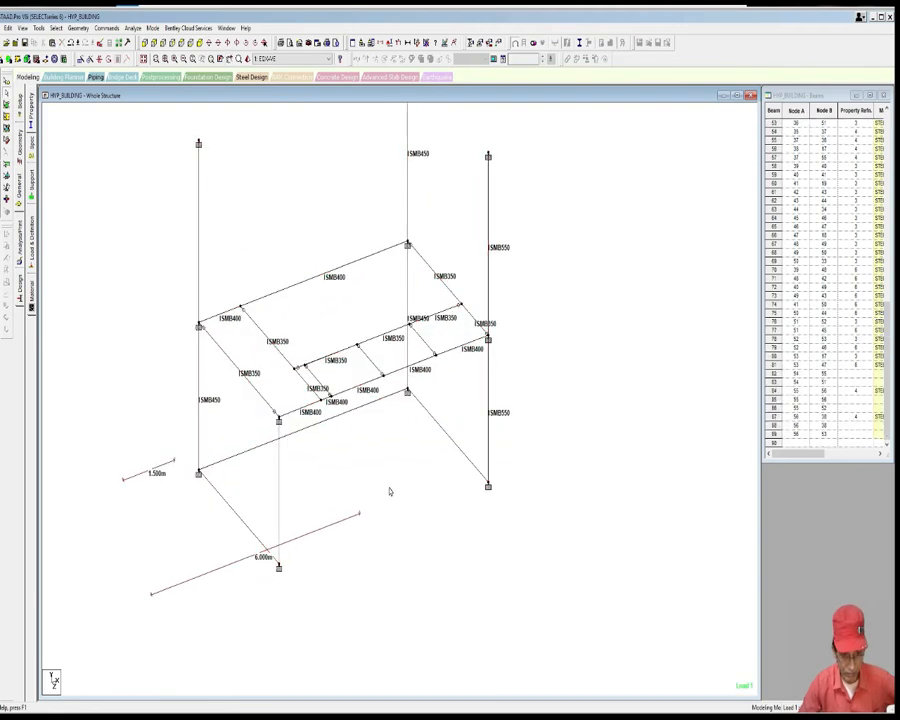
scroll(388, 490, "up", 1)
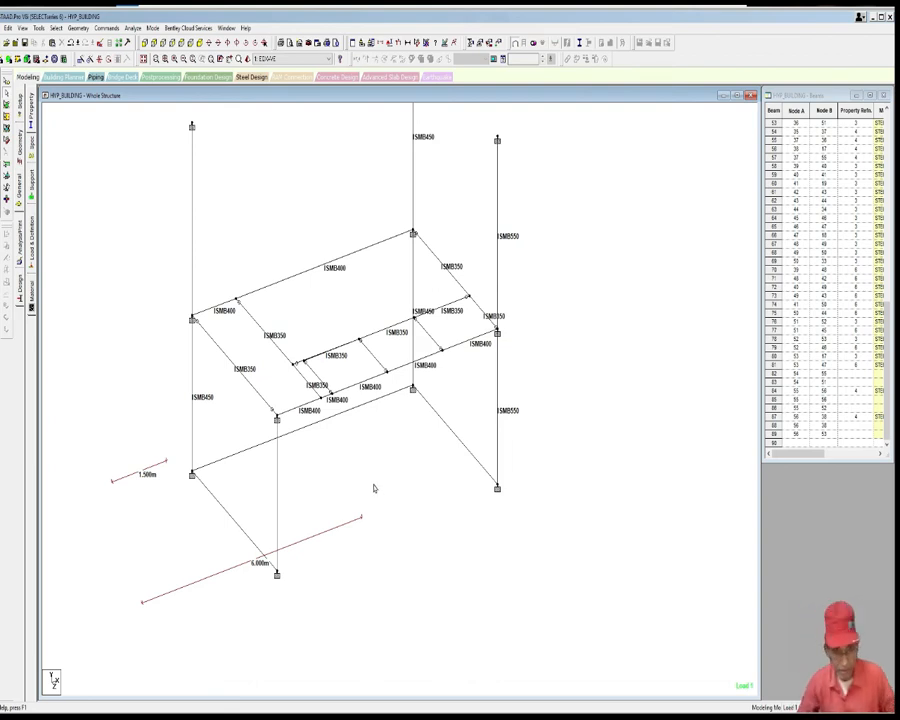
middle_click_drag(408, 474, 422, 462)
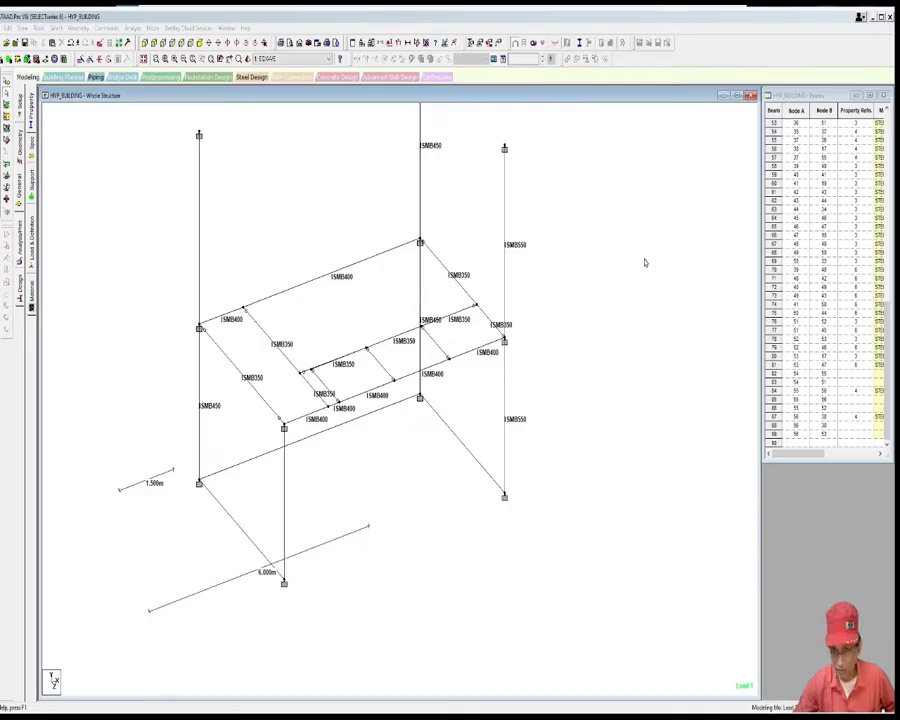
Step: Insert a node at a distance of 1.535 m on the lower ISMB550 and ISMB450 columns beside the short-beam area
middle_click_drag(645, 257, 577, 332)
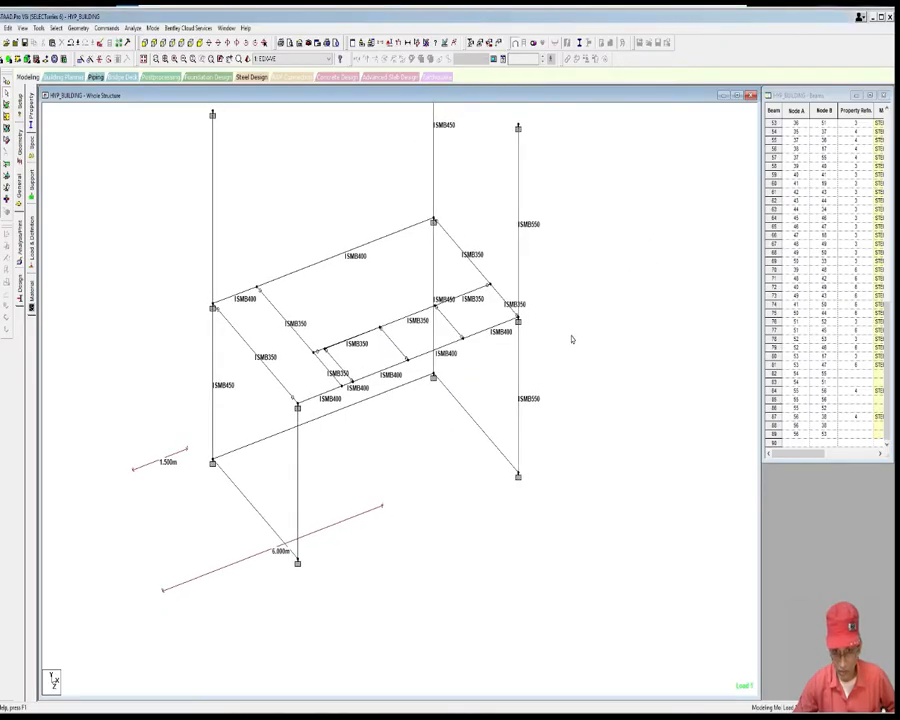
left_click(518, 395)
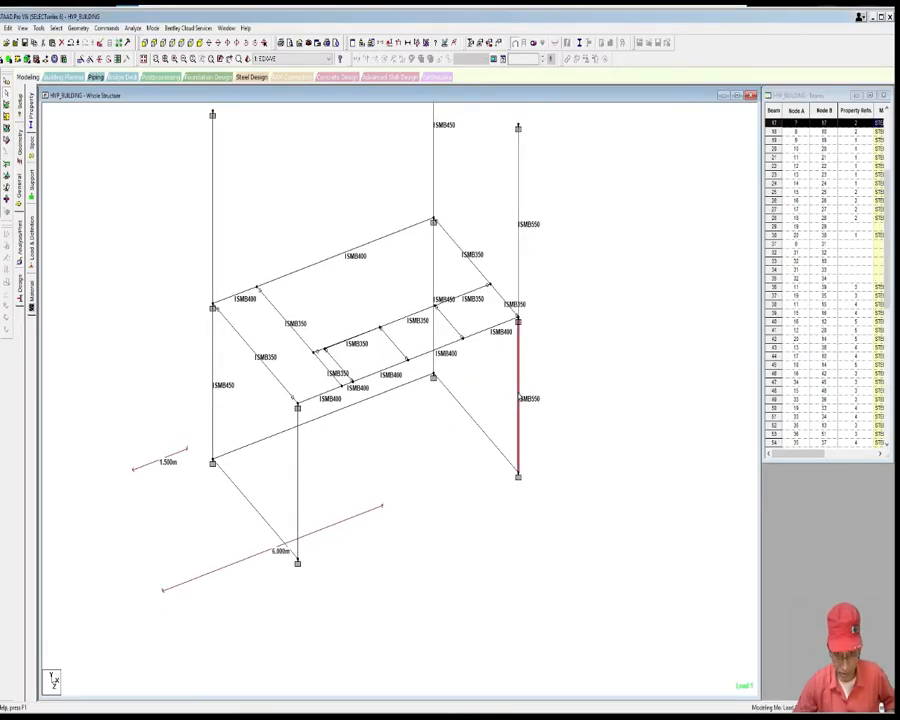
left_click(435, 365, "ctrl")
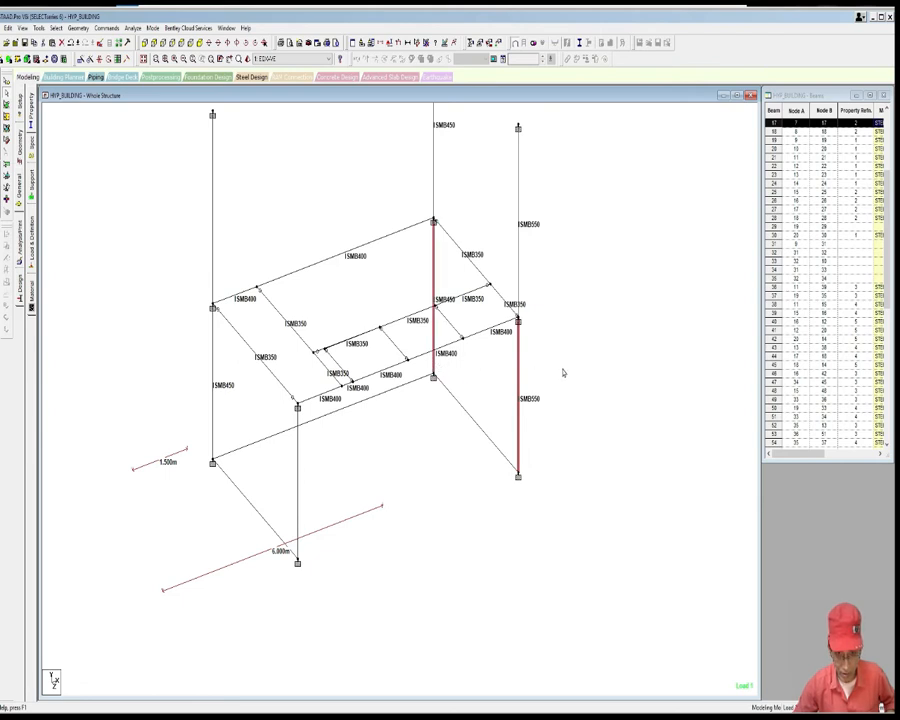
right_click(584, 280)
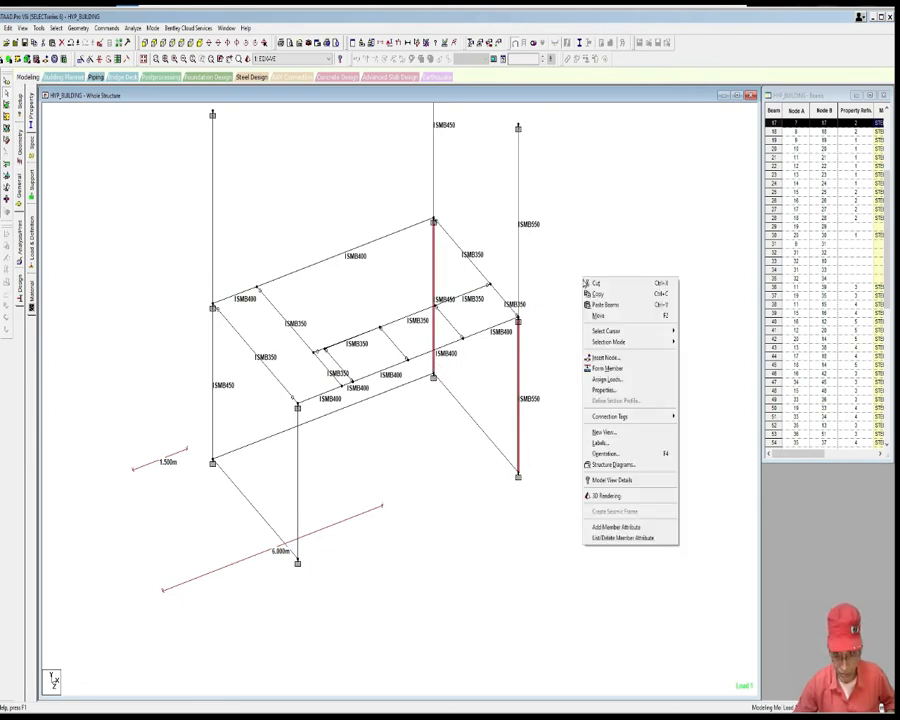
left_click(603, 357)
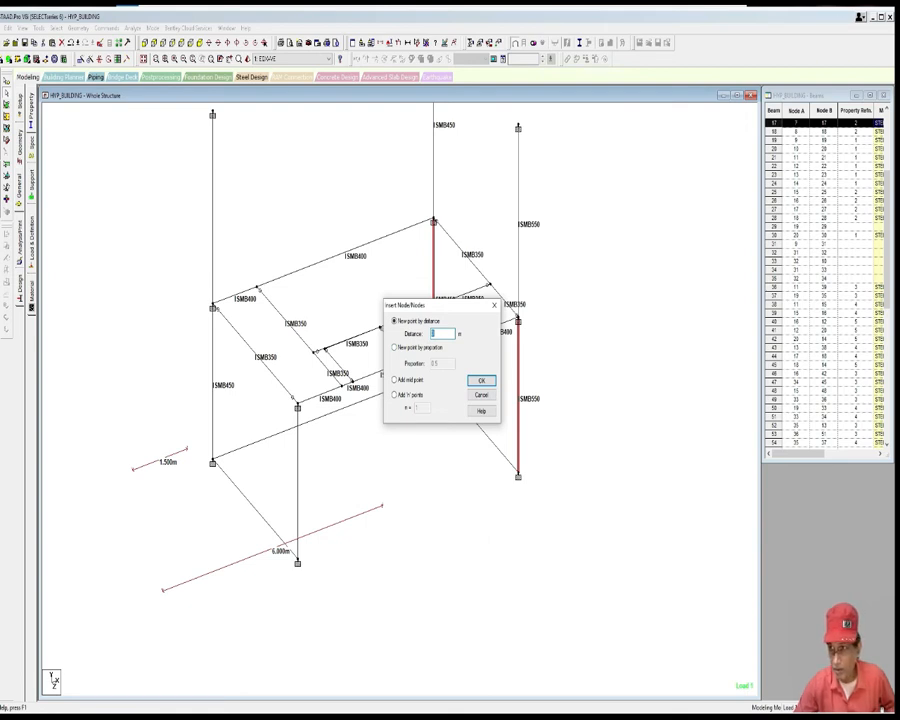
left_click(443, 333)
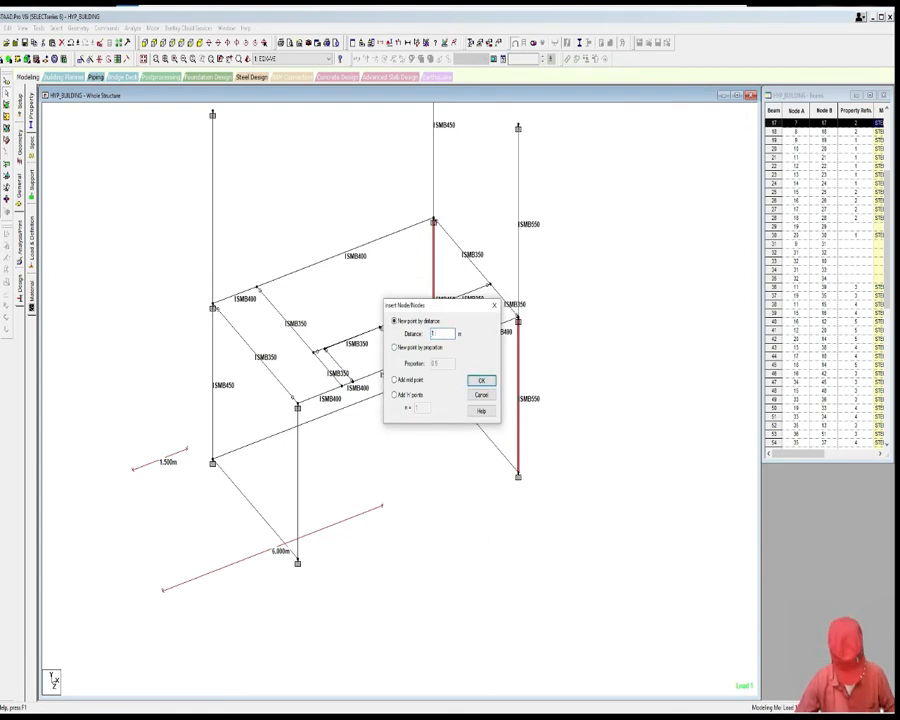
type(".535")
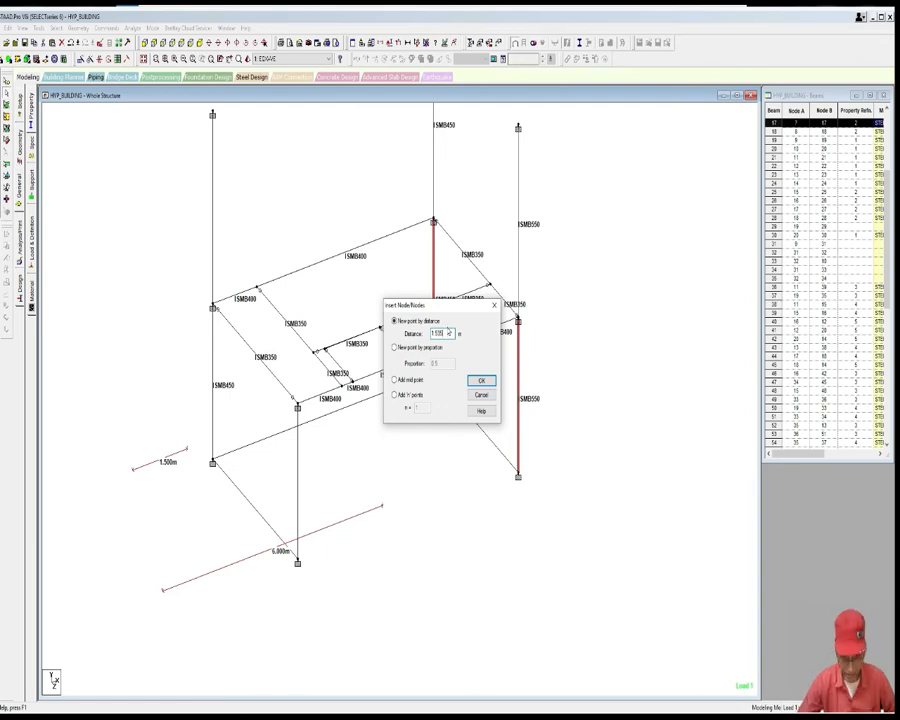
left_click(478, 381)
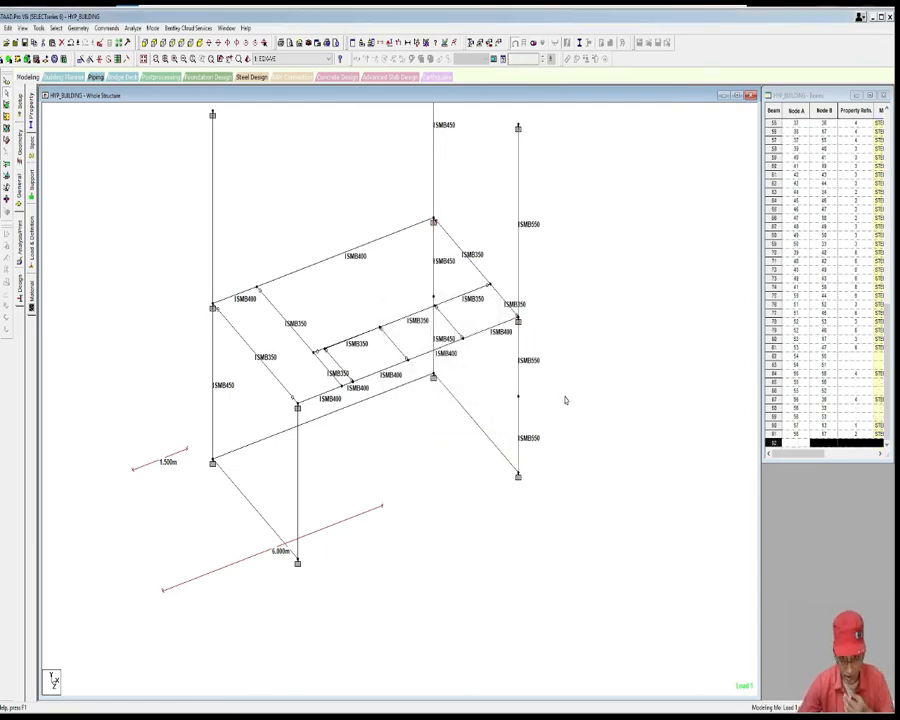
scroll(534, 390, "up", 1)
middle_click_drag(565, 380, 535, 385)
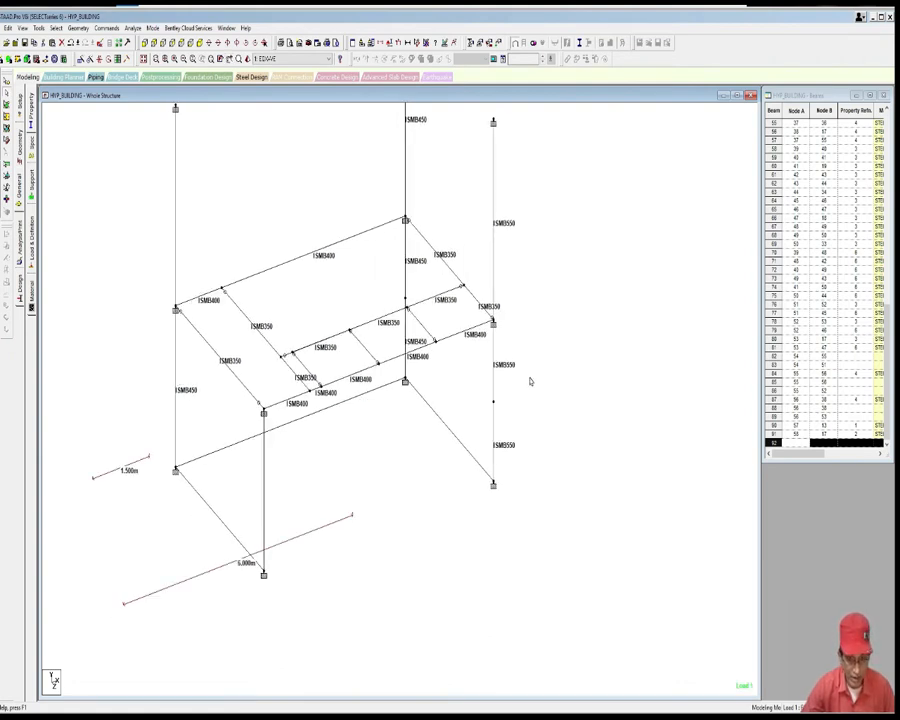
Step: Add a beam between the intermediate nodes of the ISMB450 and ISMB550 columns below the platform
left_click(3, 60)
left_click(406, 299)
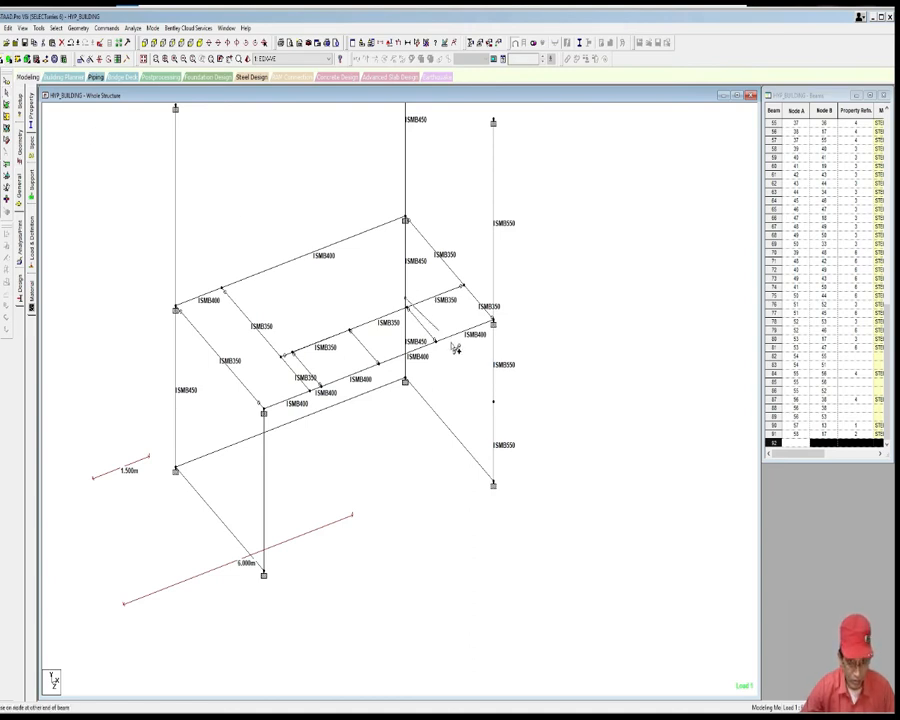
left_click(495, 408)
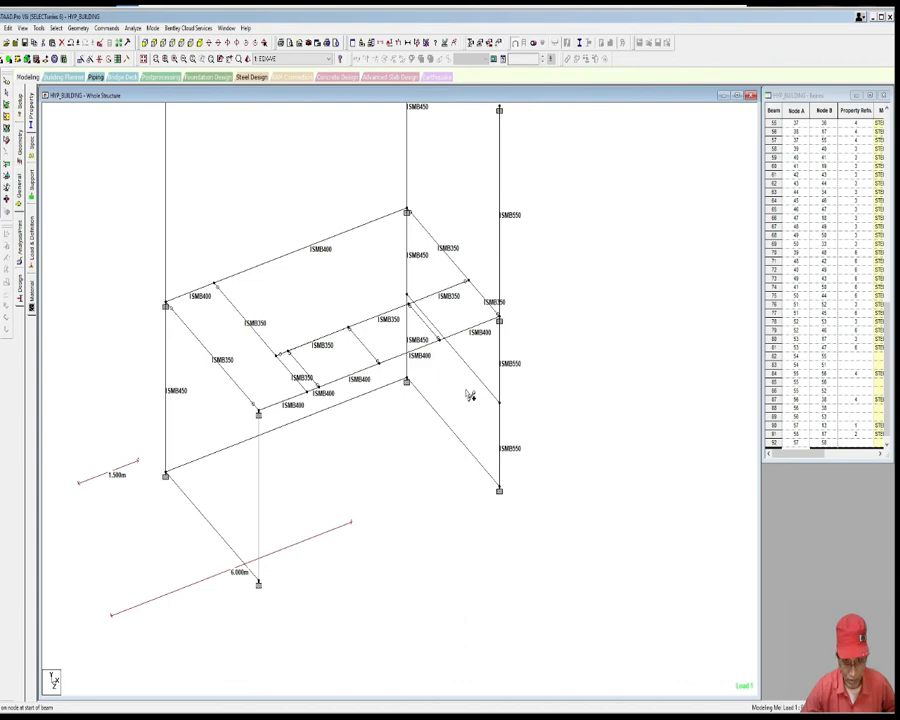
Step: Assign the Indian S-shape section ISMB350 in STEEL to the new beam between the two columns
left_click(472, 371)
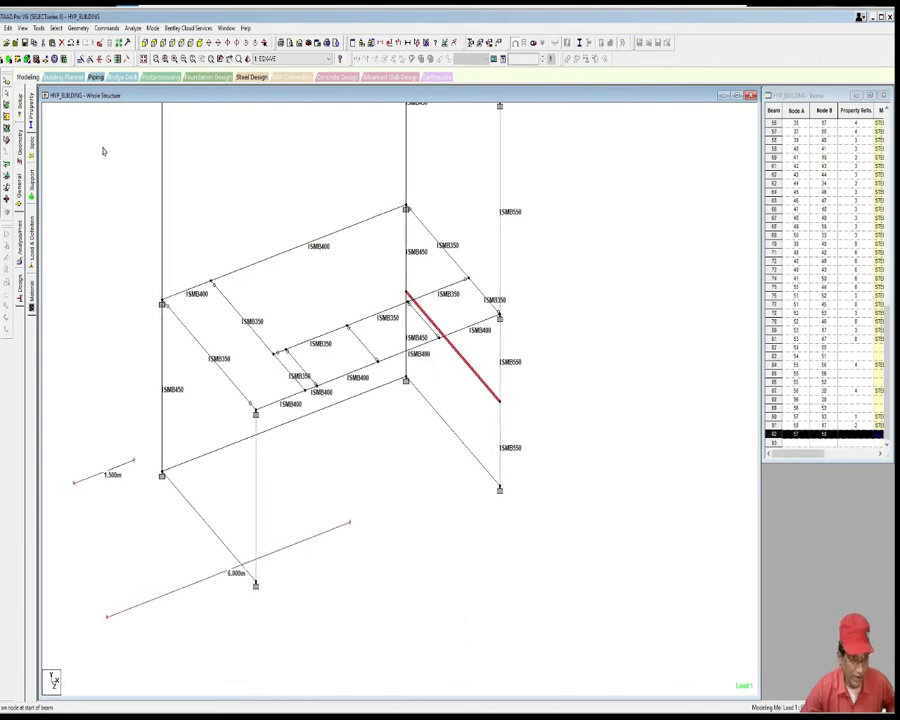
left_click(32, 125)
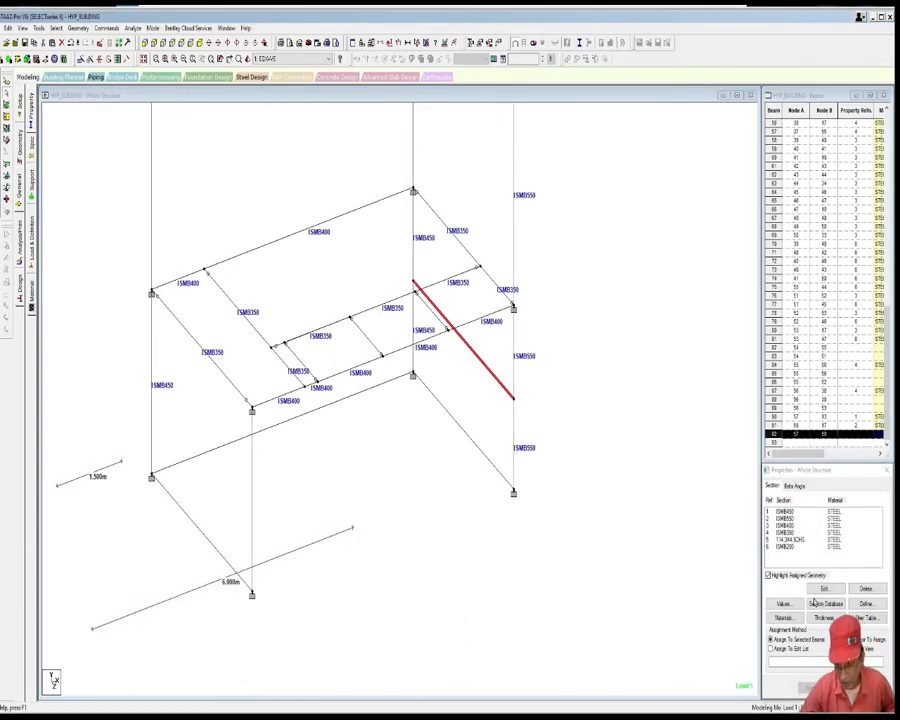
left_click(826, 605)
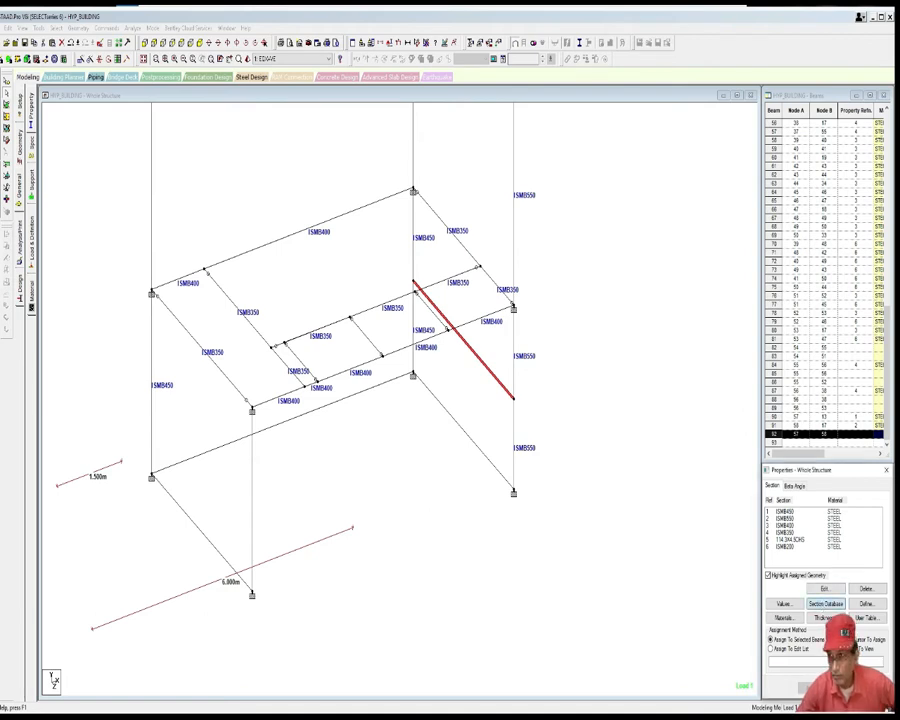
left_click(826, 603)
scroll(350, 410, "down", 2)
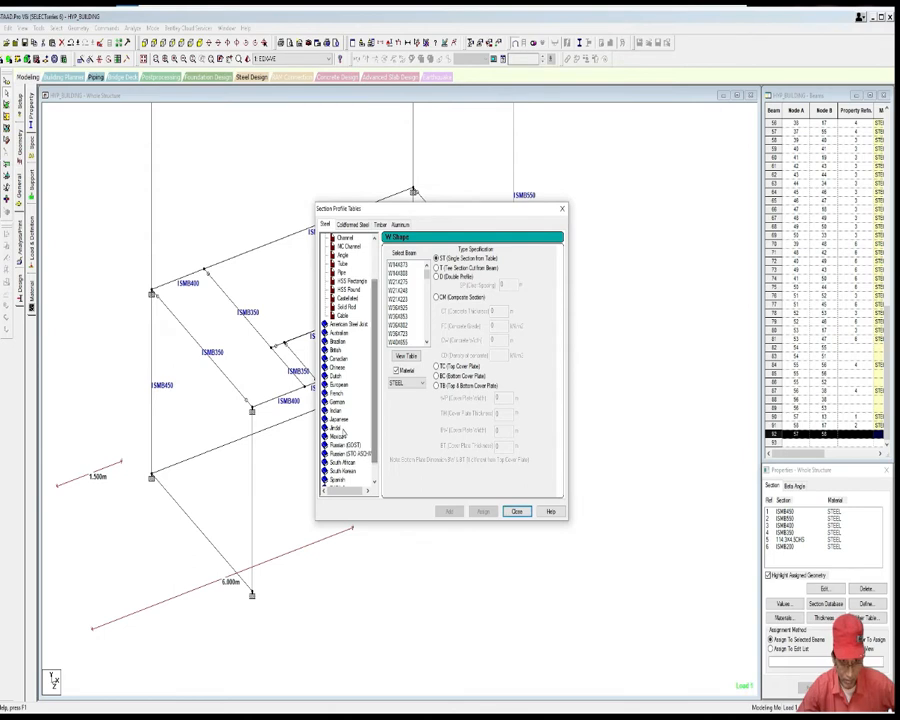
left_click(336, 411)
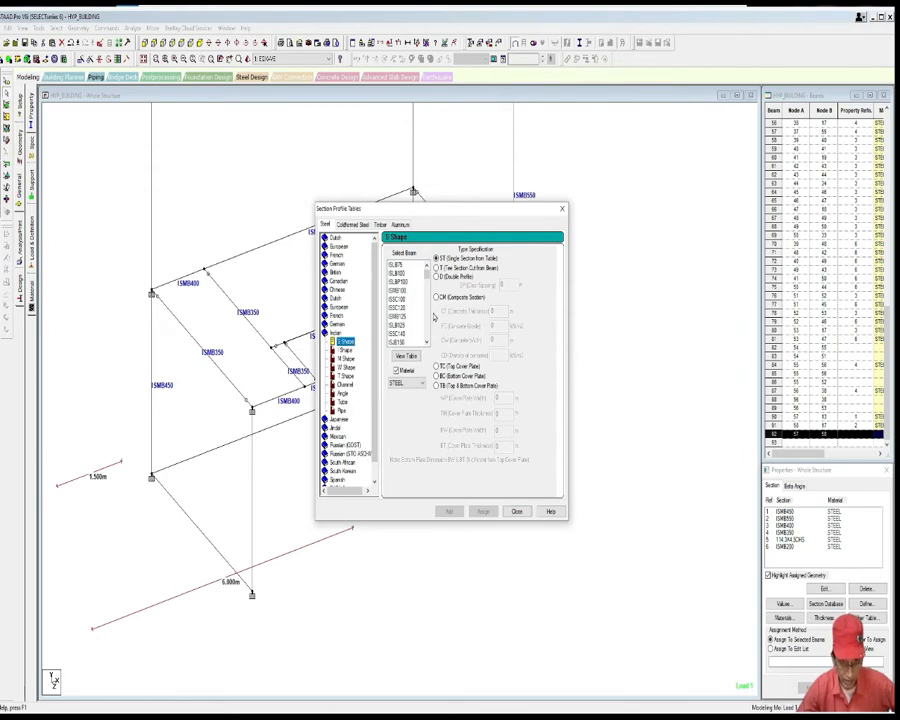
left_click_drag(426, 287, 426, 315)
left_click(400, 327)
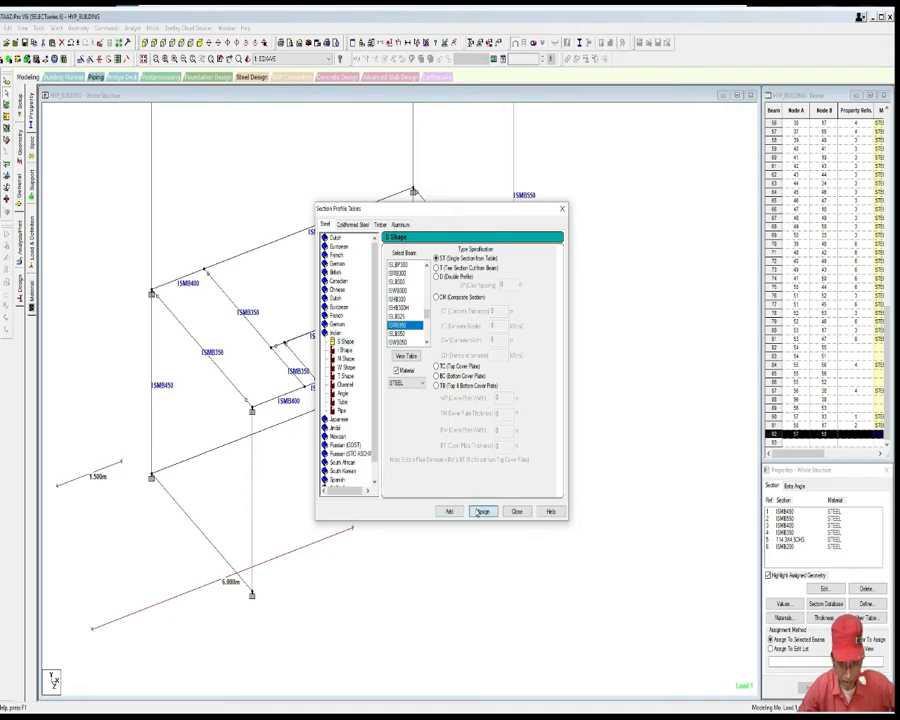
left_click(482, 511)
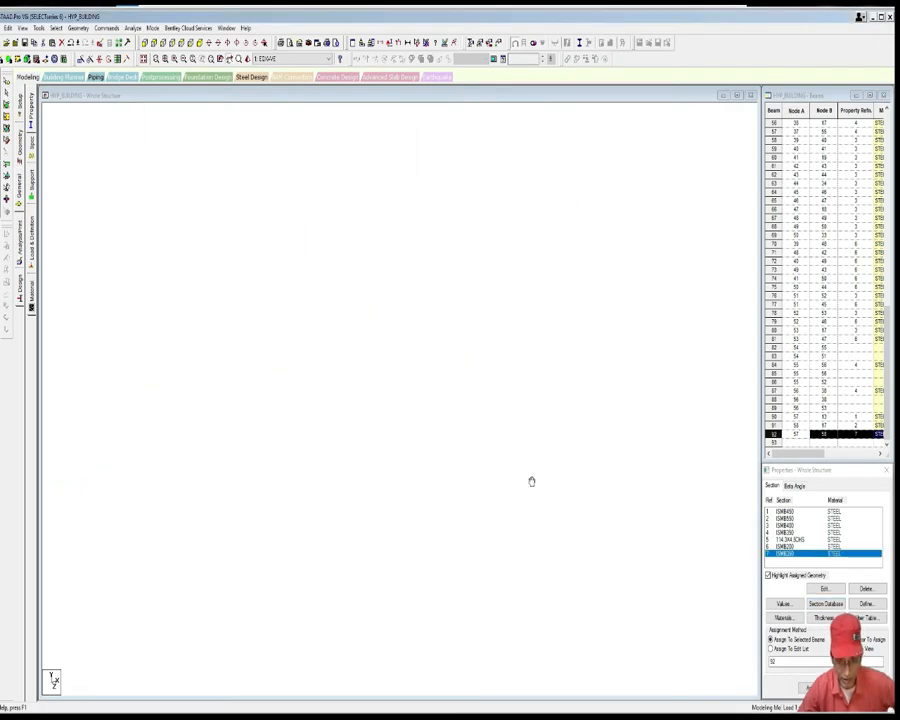
Step: Assign the existing START MY MZ release to the new ISMB350 beam between the columns
middle_click_drag(531, 481, 550, 483)
left_click(546, 470)
left_click(494, 373)
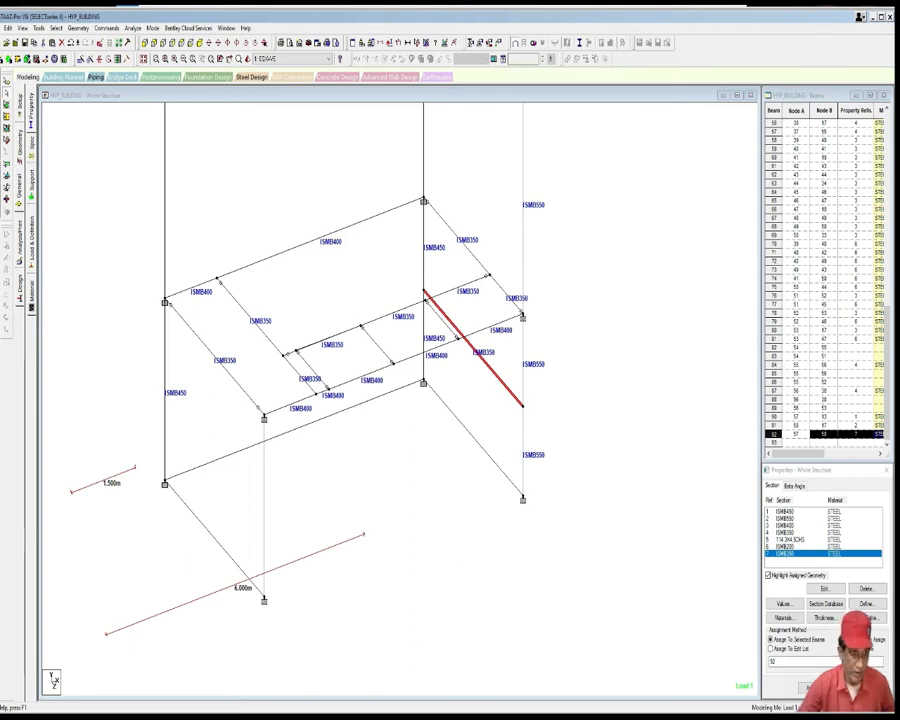
left_click(106, 28)
mouse_move(140, 120)
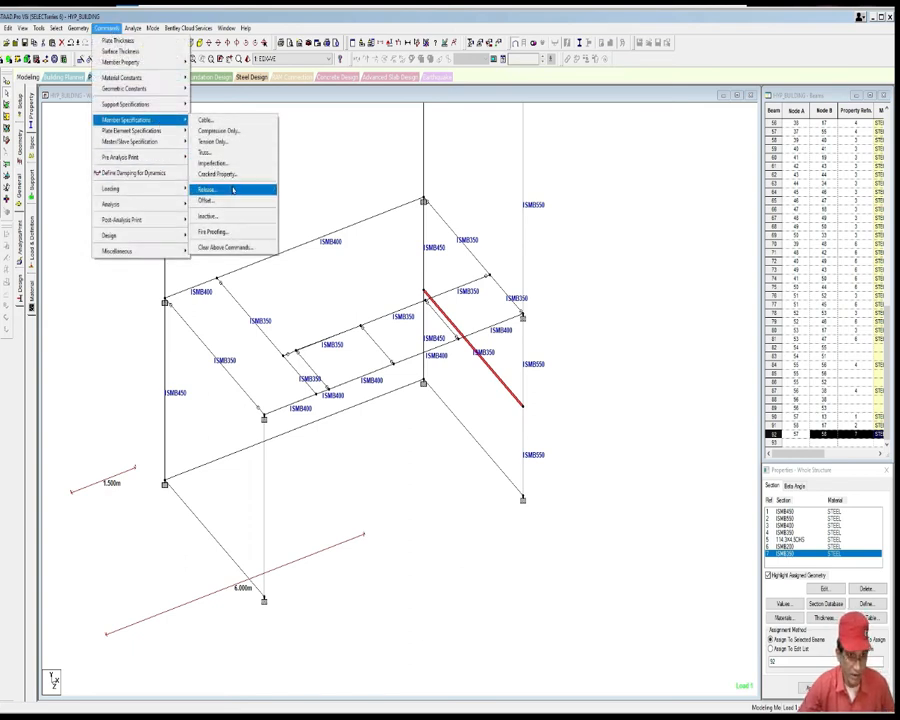
left_click(237, 188)
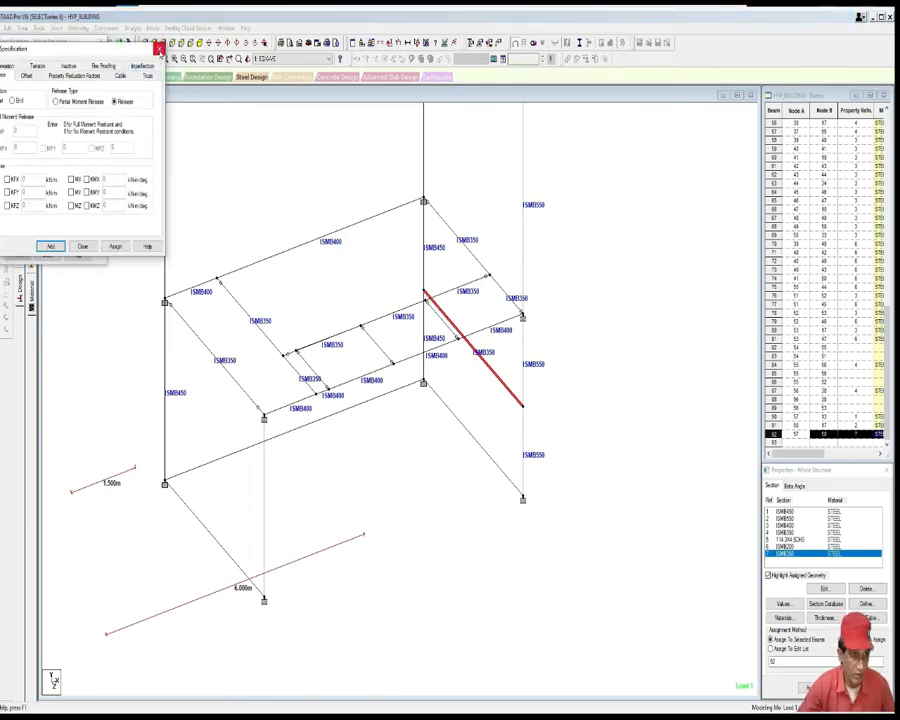
left_click(159, 50)
left_click(15, 66)
left_click(20, 254)
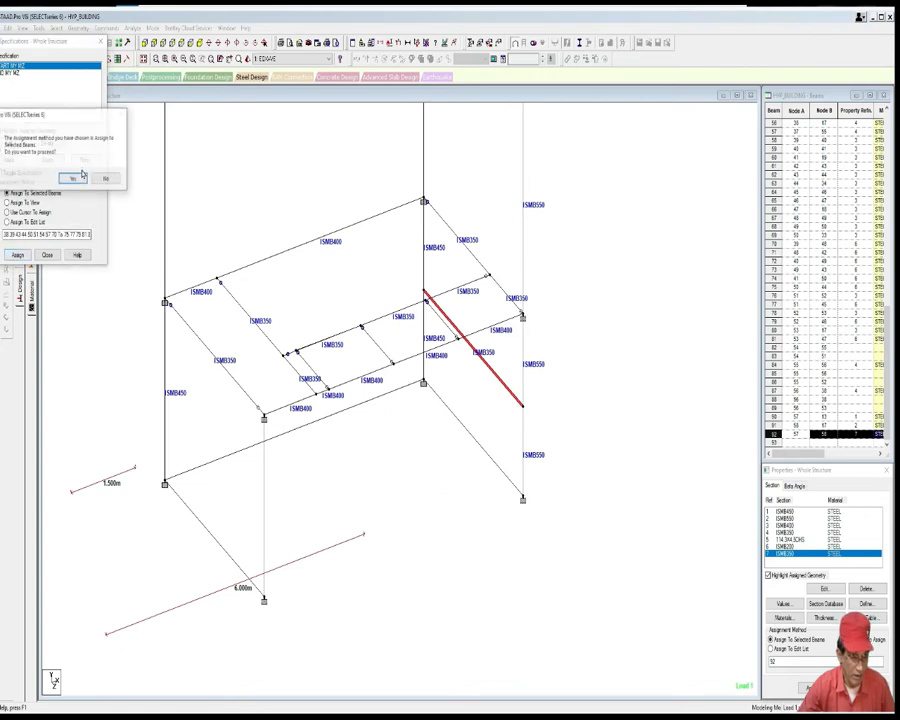
left_click(73, 178)
Step: Assign the existing END MY MZ release to the same lower ISMB350 beam
left_click(15, 72)
left_click(20, 254)
left_click(73, 178)
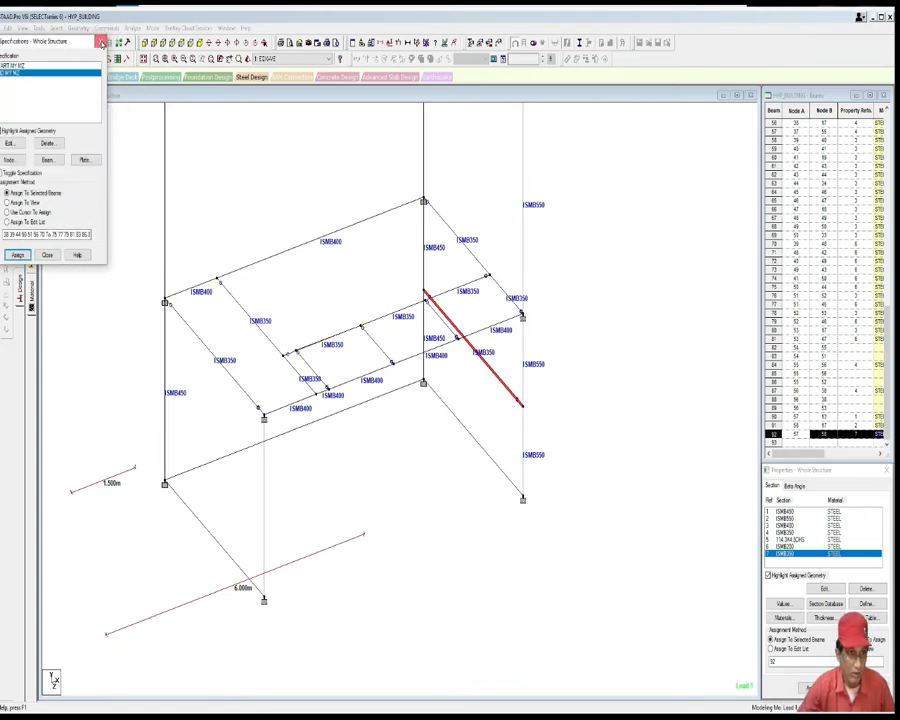
left_click(101, 42)
Step: Add a vertical member by perpendicular intersection from the platform beam's end node down to the new lower ISMB350 beam
middle_click_drag(572, 372, 541, 401)
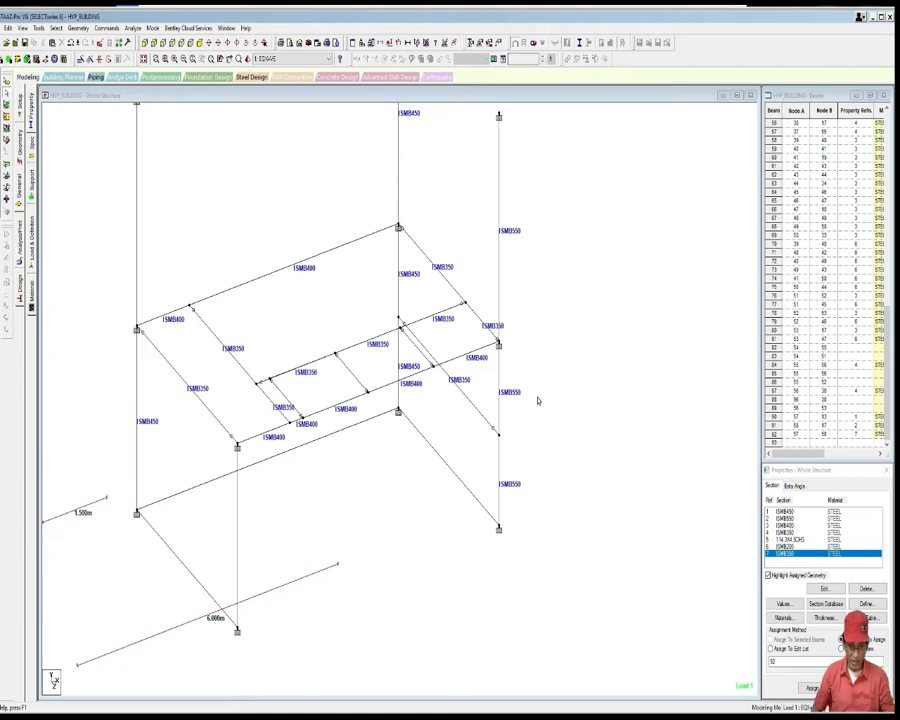
left_click(80, 28)
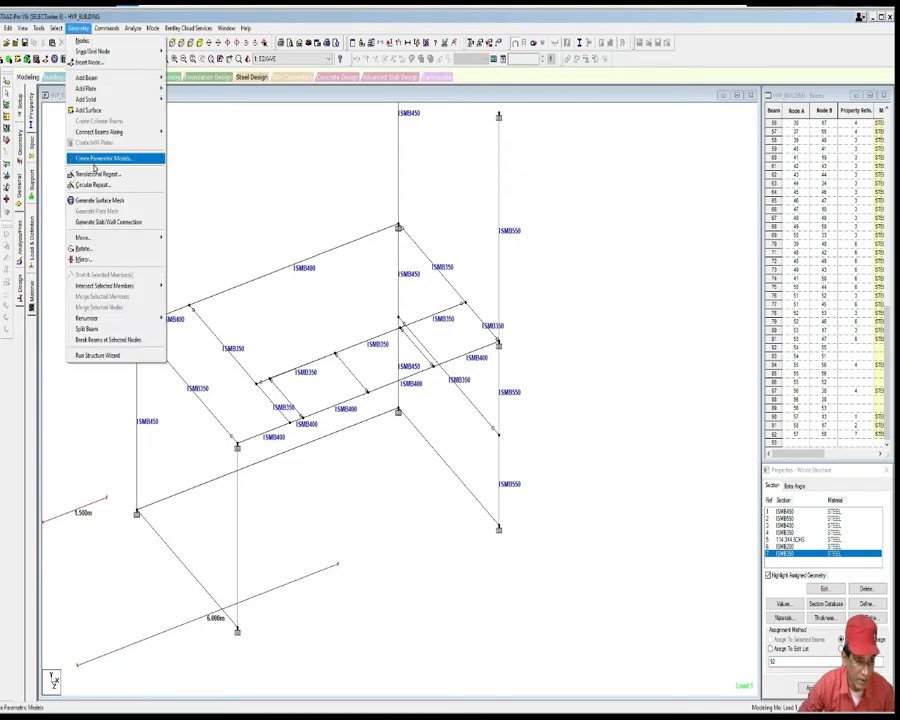
mouse_move(100, 77)
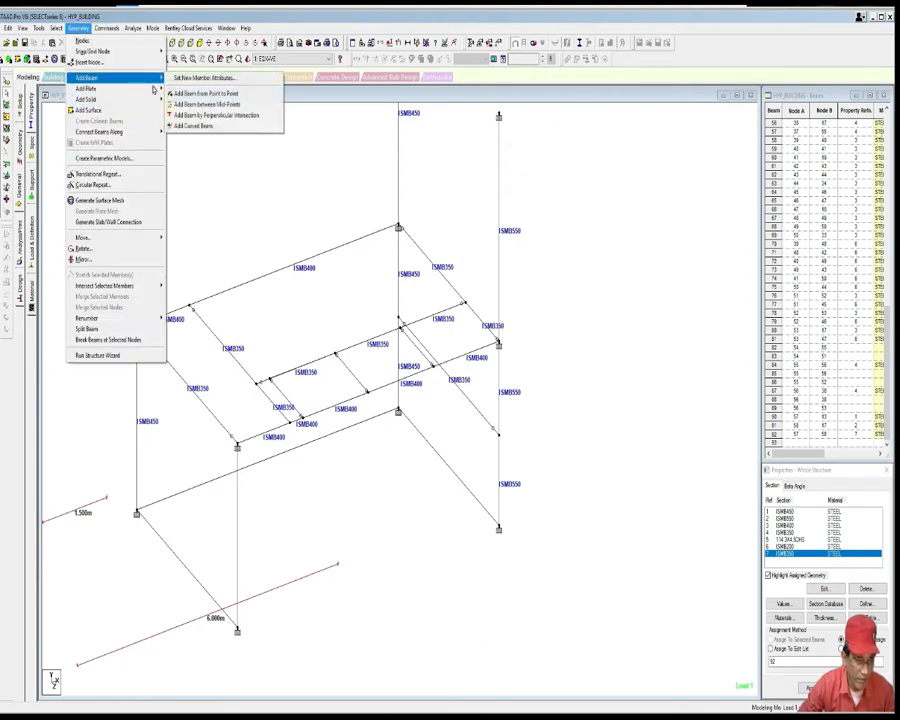
left_click(188, 115)
left_click(463, 303)
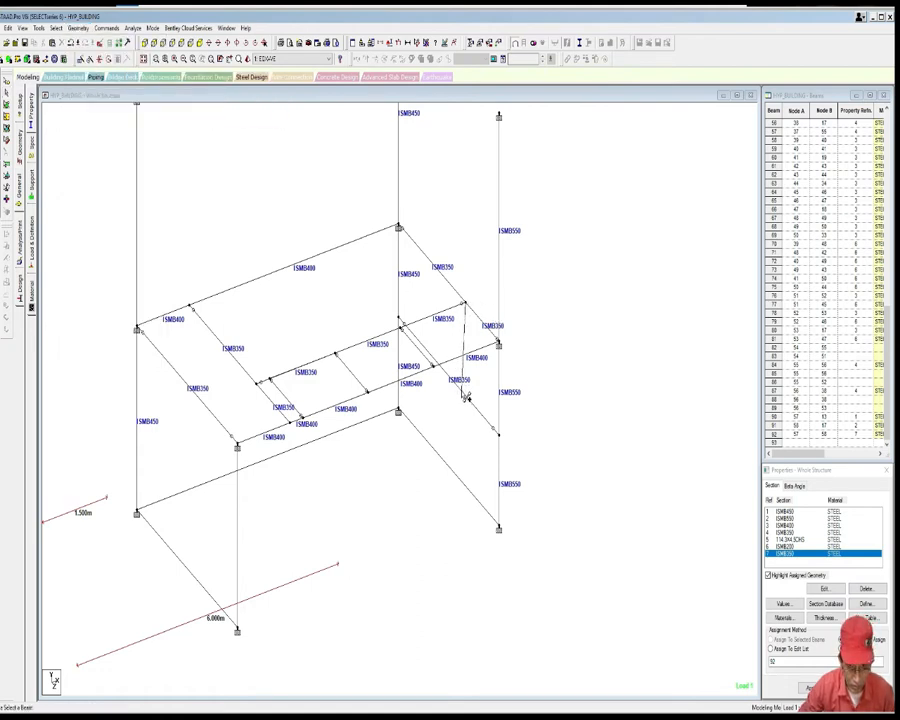
left_click(462, 392)
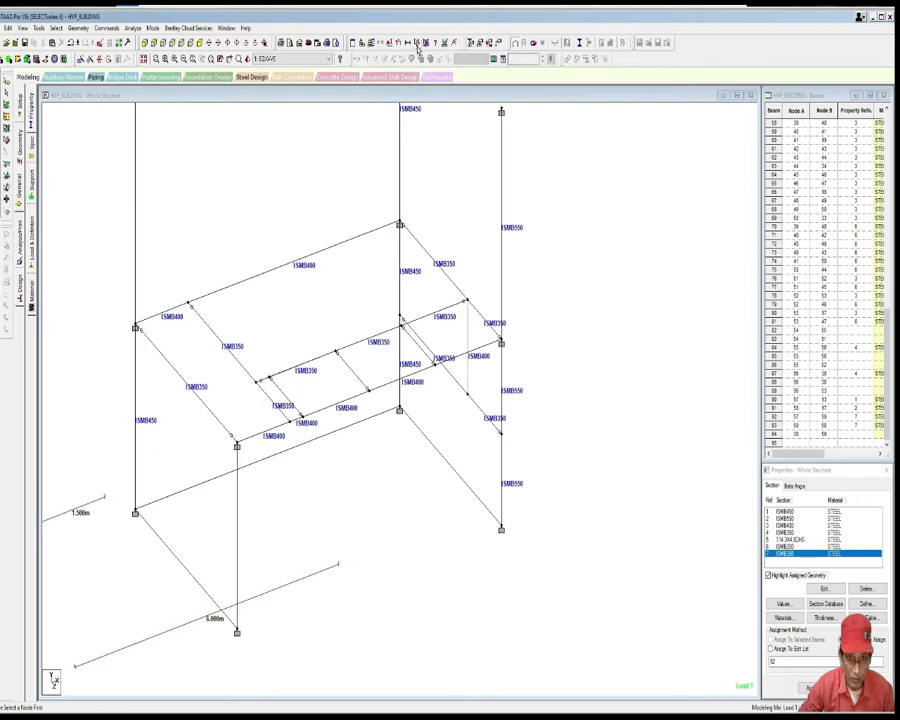
Step: Measure the distance along the lower beam from its ISMB450 column node to the foot of the vertical member
left_click(402, 322)
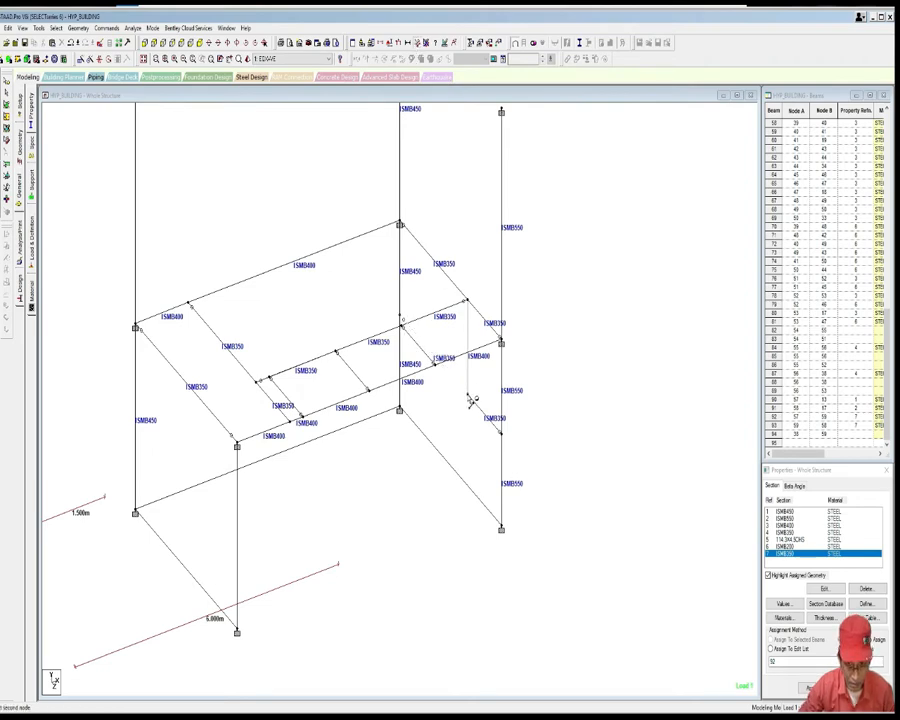
scroll(462, 412, "up", 5)
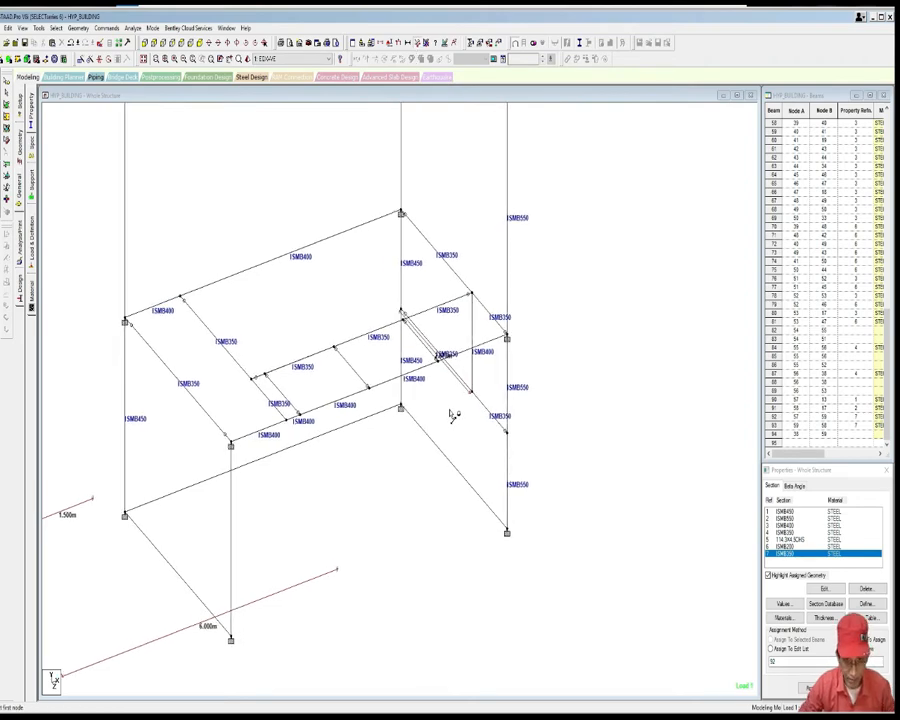
scroll(456, 410, "up", 3)
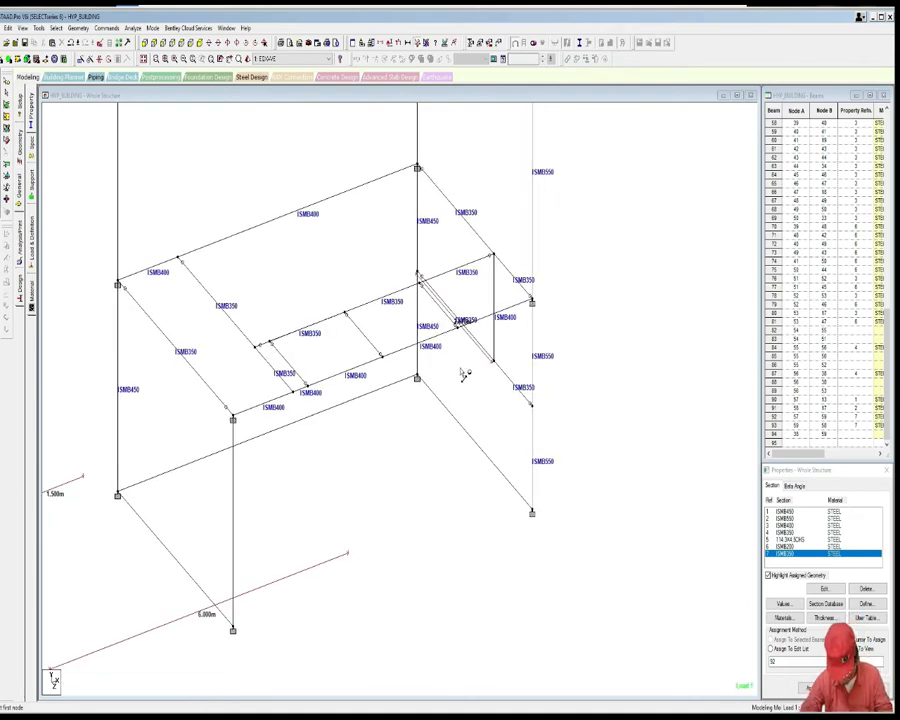
scroll(463, 374, "up", 2)
scroll(460, 367, "up", 2)
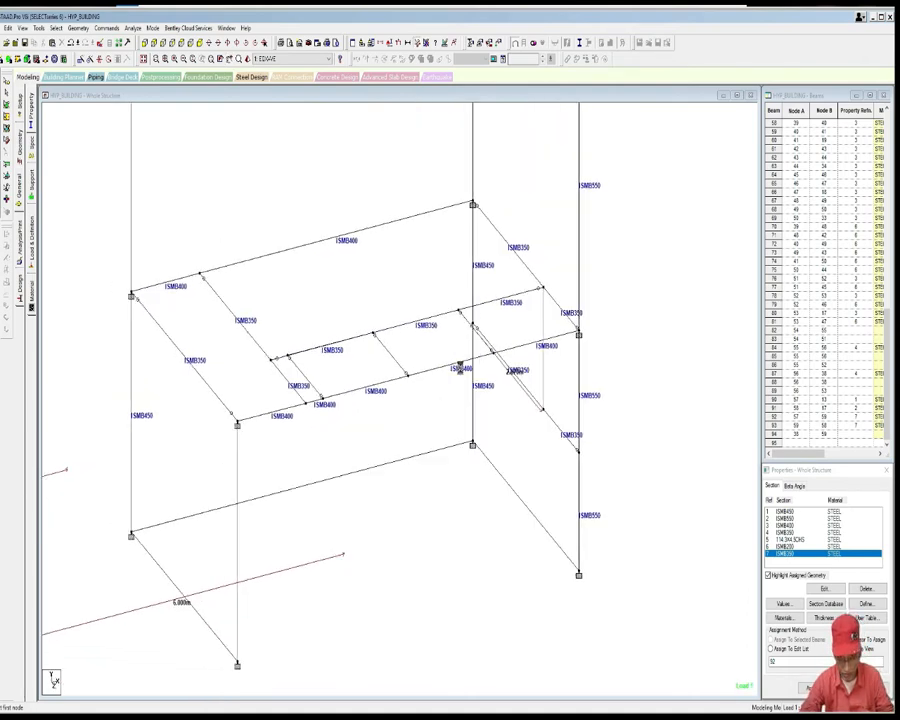
Step: Examine the new lower beam and vertical member from a rotated view, and close the section properties list
key("Down")
key("Down")
key("Right")
key("Right")
key("Right")
key("Right")
key("Right")
key("Right")
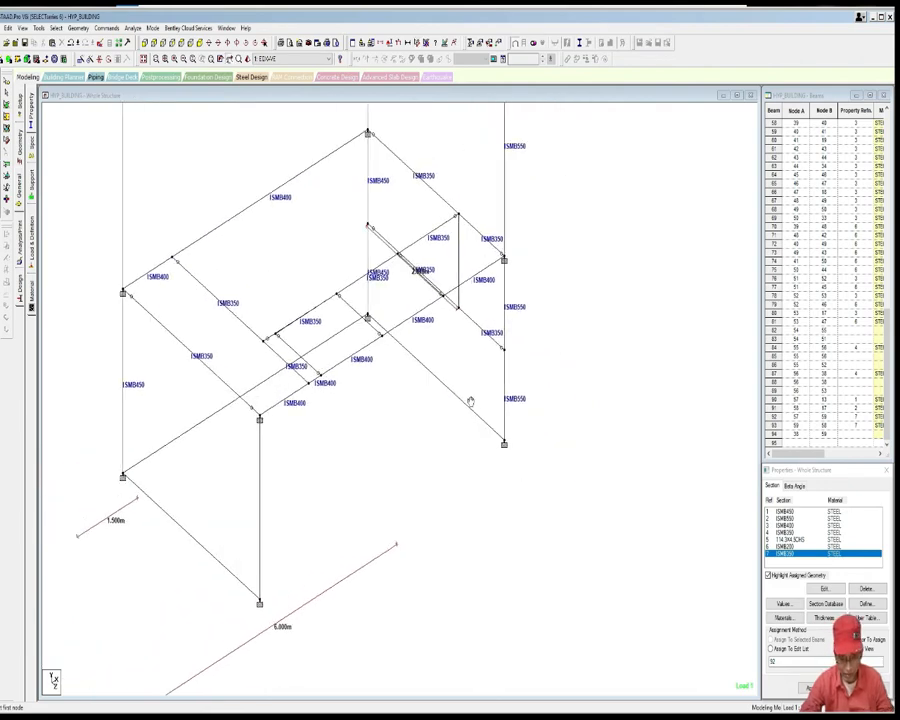
middle_click_drag(463, 390, 506, 389)
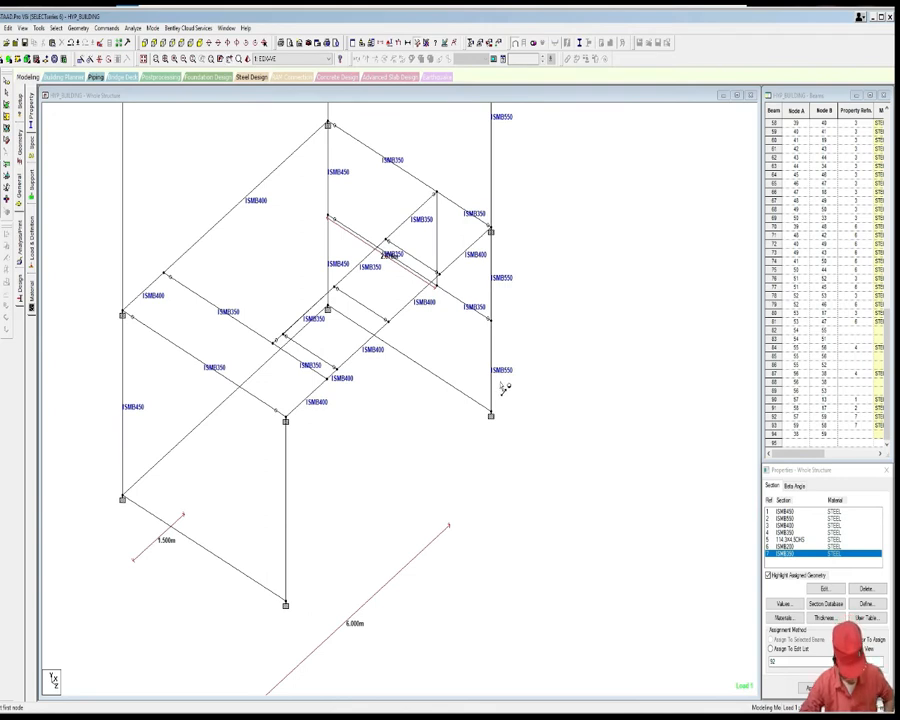
left_click(884, 469)
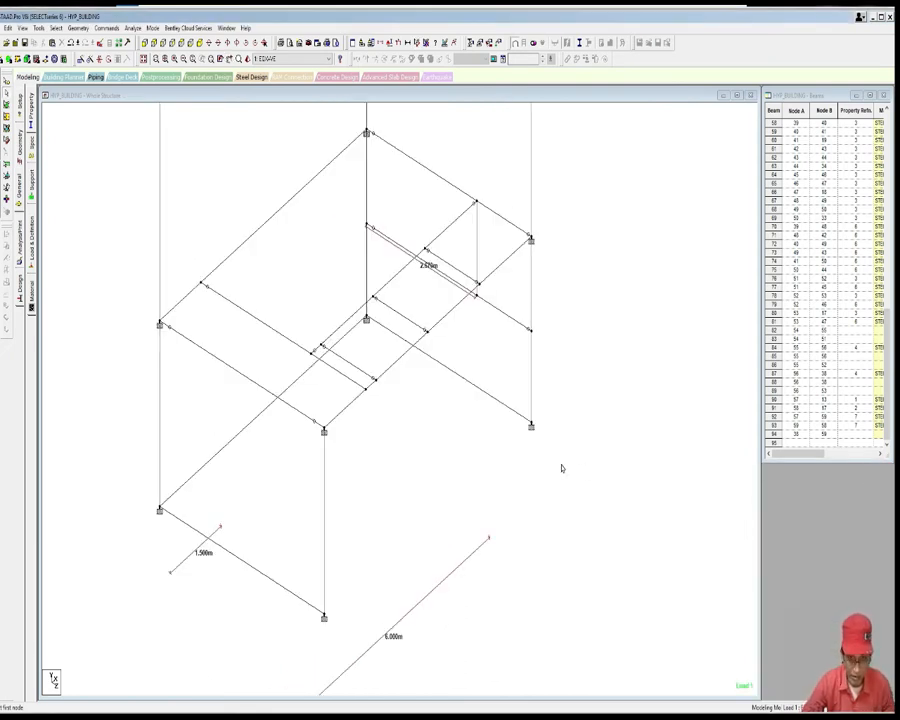
middle_click_drag(436, 480, 438, 486)
scroll(458, 494, "up", 3)
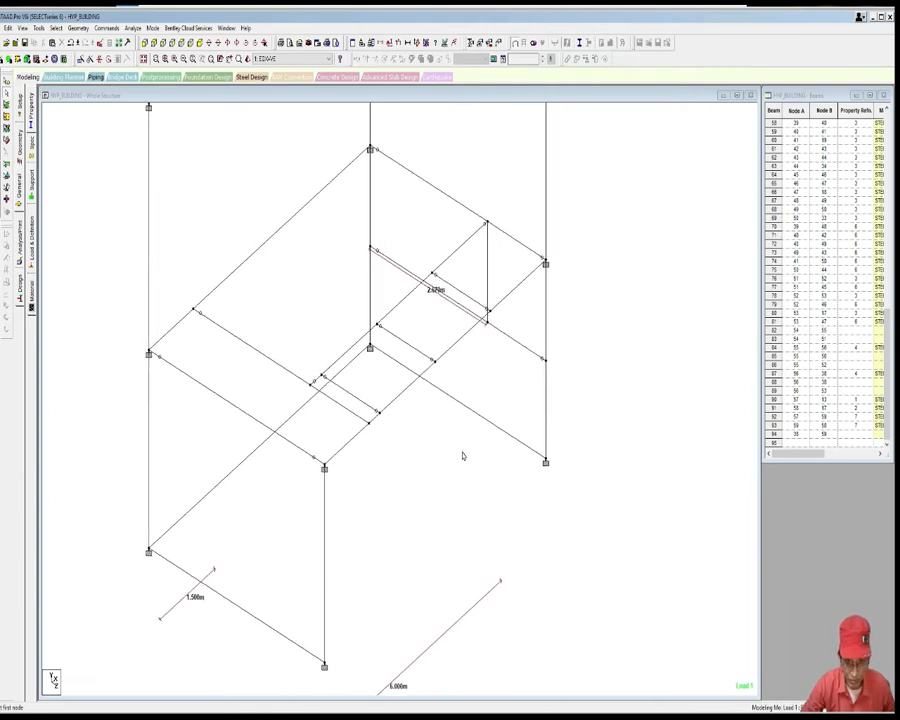
Step: Insert a node at the midpoint of the lower beam segment between the ISMB450 column and the vertical member
left_click(468, 314)
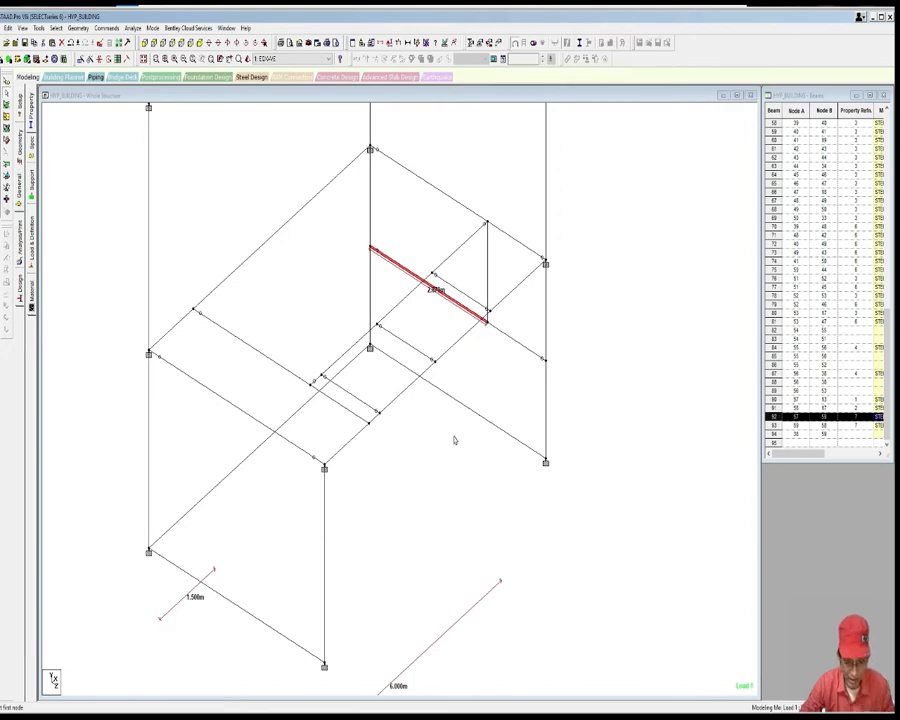
left_click(474, 461)
left_click(7, 81)
left_click_drag(348, 233, 370, 253)
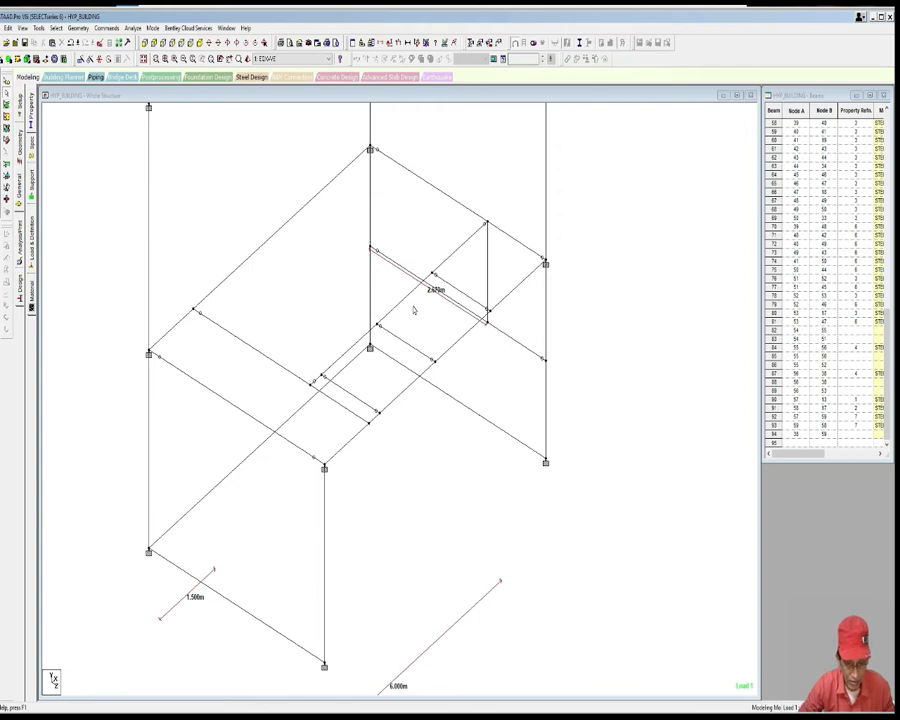
scroll(424, 305, "up", 1)
right_click(317, 225)
left_click(352, 298)
left_click(414, 413)
left_click(501, 303)
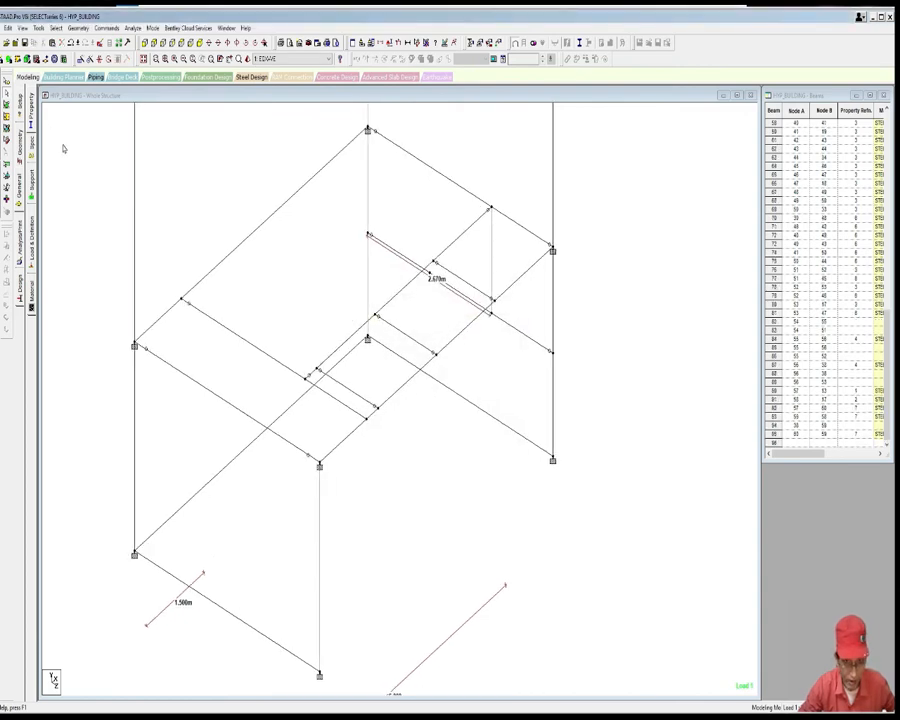
Step: Copy the midpoint node of the lower beam segment and paste it with a Z offset of -0.2 m
left_click(7, 81)
left_click_drag(422, 256, 431, 272)
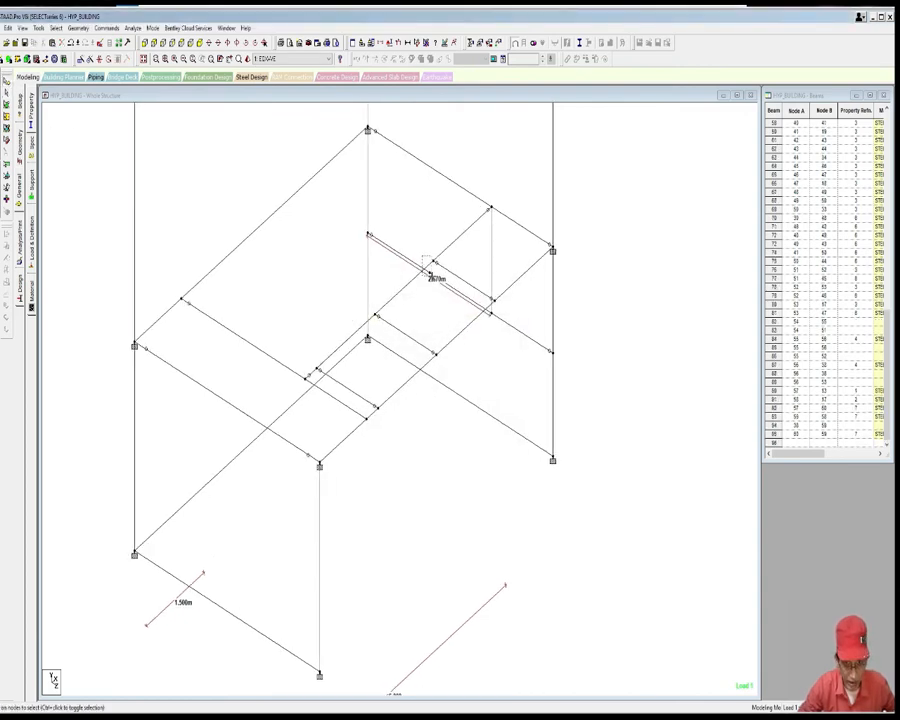
right_click(401, 206)
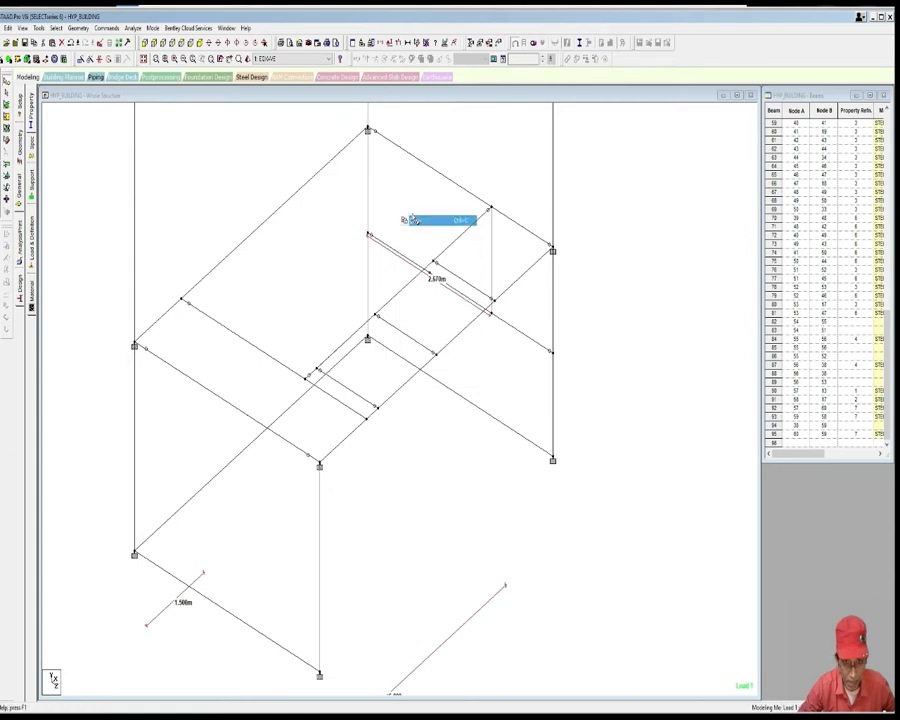
left_click(415, 220)
right_click(409, 215)
left_click(425, 236)
left_click_drag(403, 403, 388, 403)
type("-0.2")
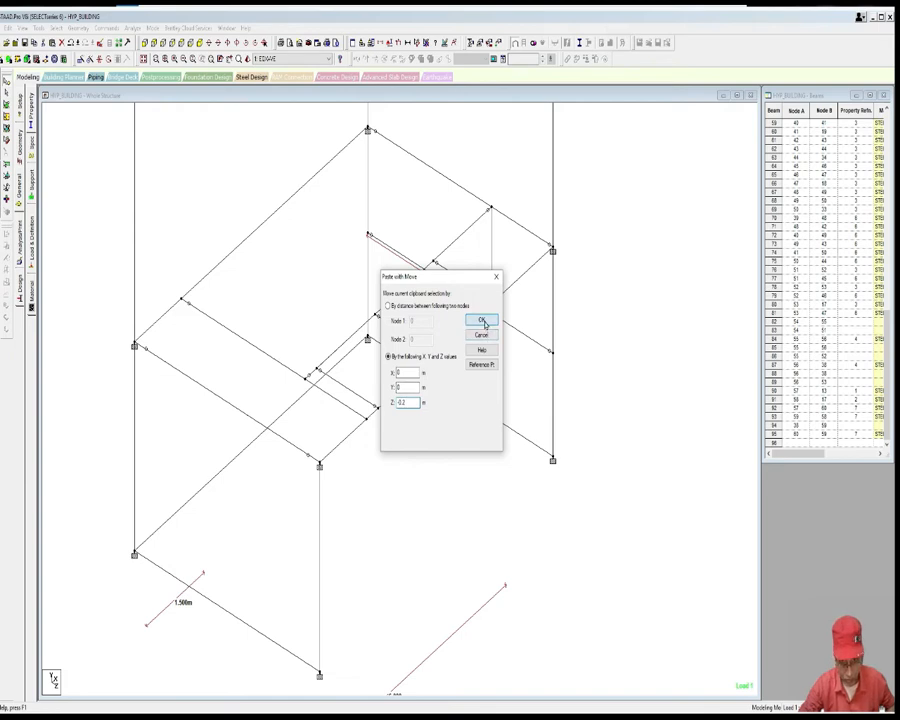
left_click(481, 319)
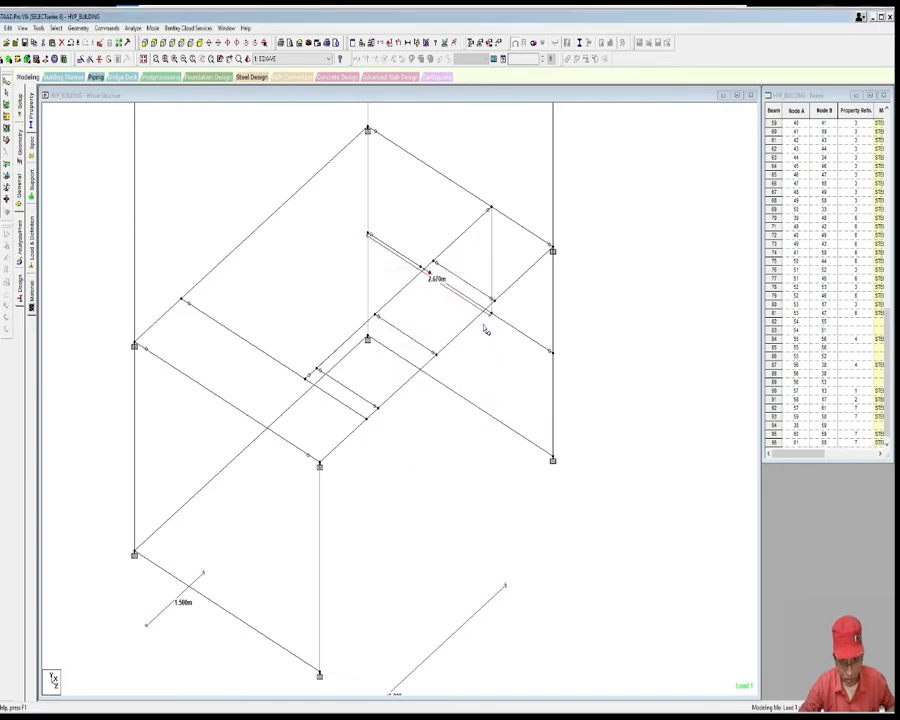
Step: Move the midpoint node of the lower beam by 0.2 m in Z and remove the displayed node-to-node distances
right_click(424, 229)
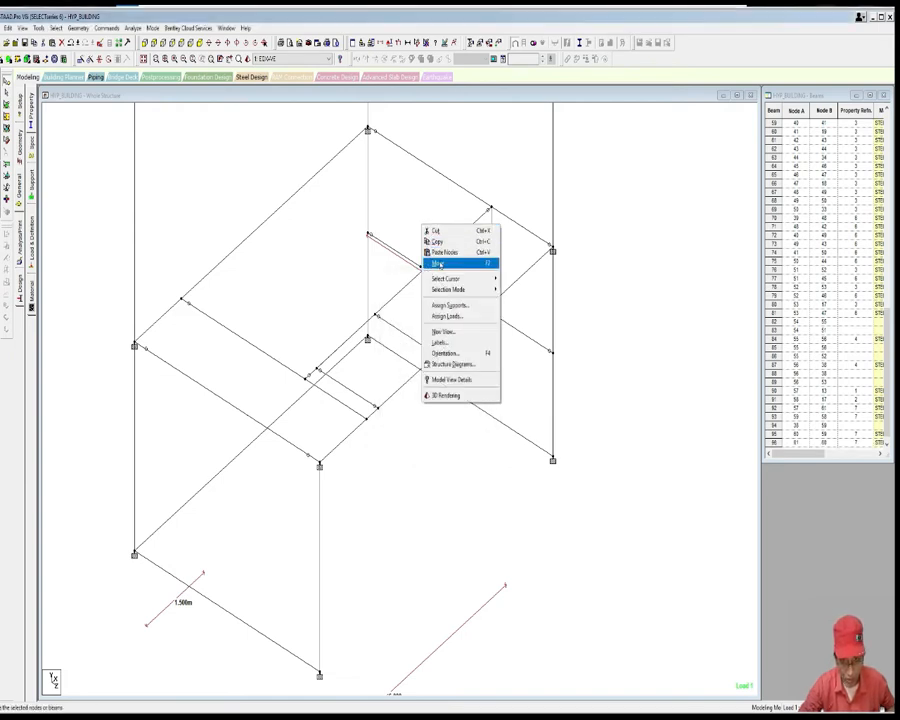
left_click(439, 264)
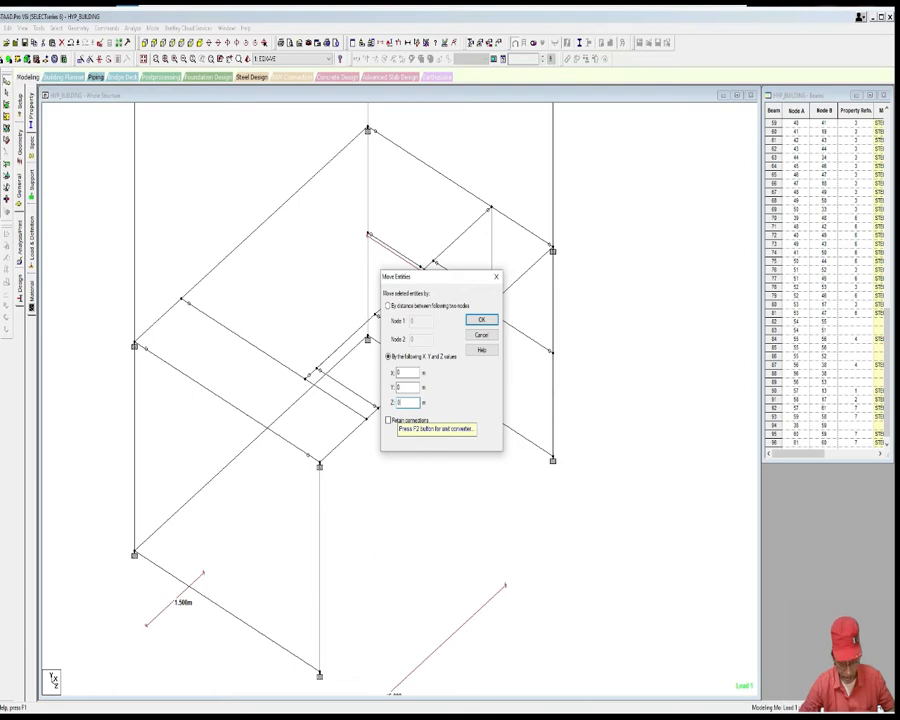
type("-0.2")
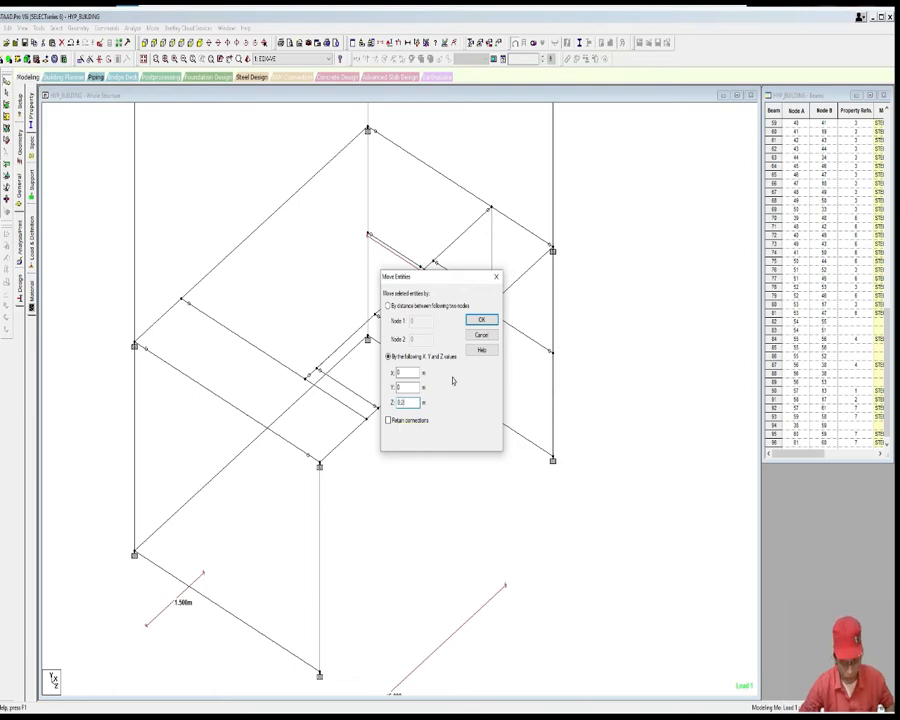
left_click(482, 319)
left_click(460, 388)
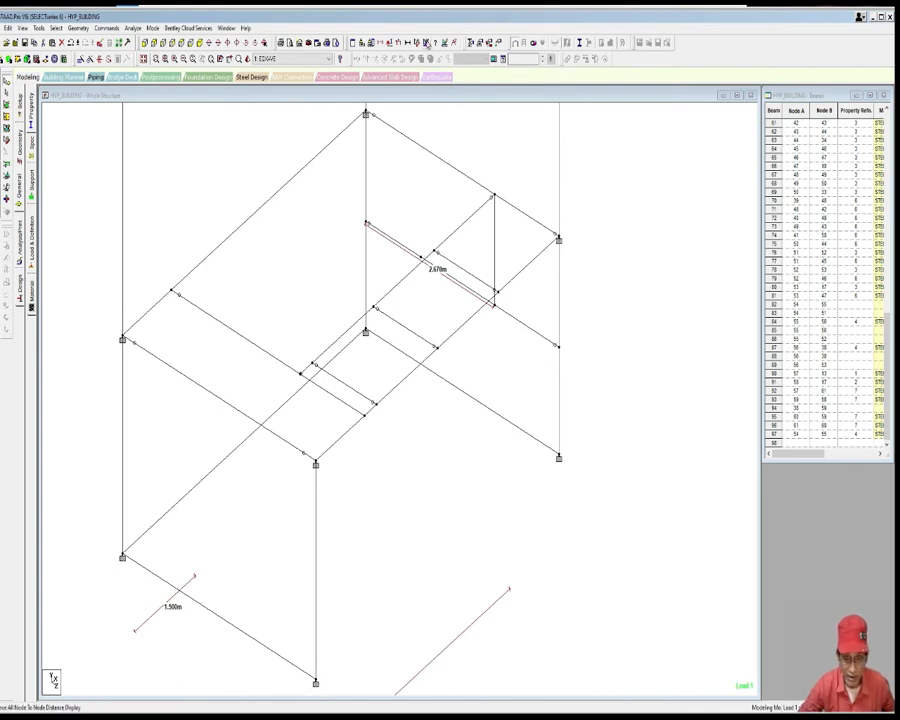
left_click(427, 43)
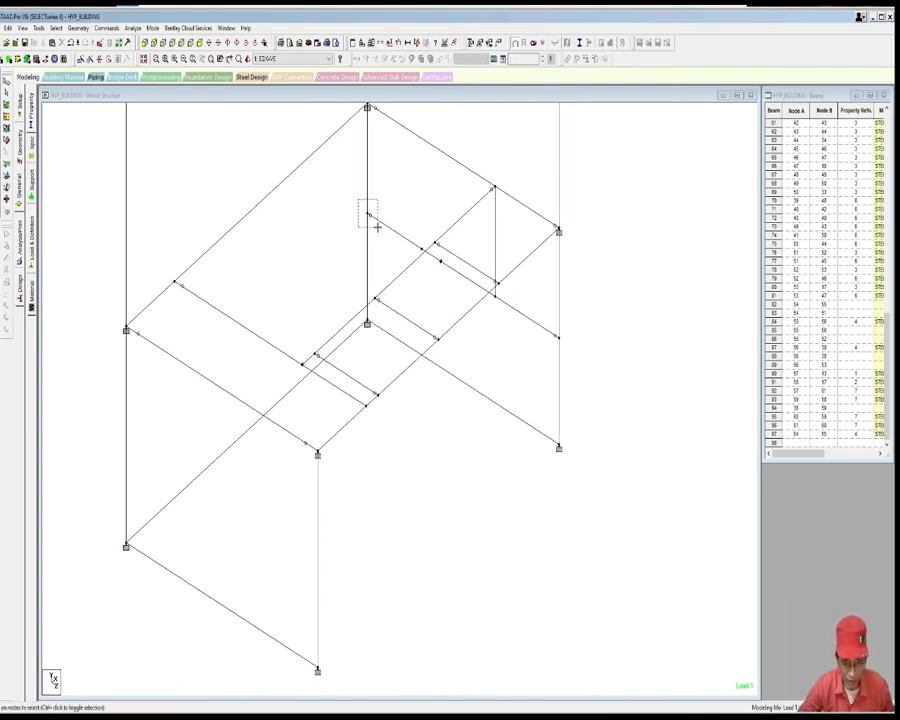
Step: Copy the lower beam's end node at the ISMB450 column and paste it with a Z offset of 0.2 m
right_click(390, 193)
left_click(399, 189)
right_click(399, 189)
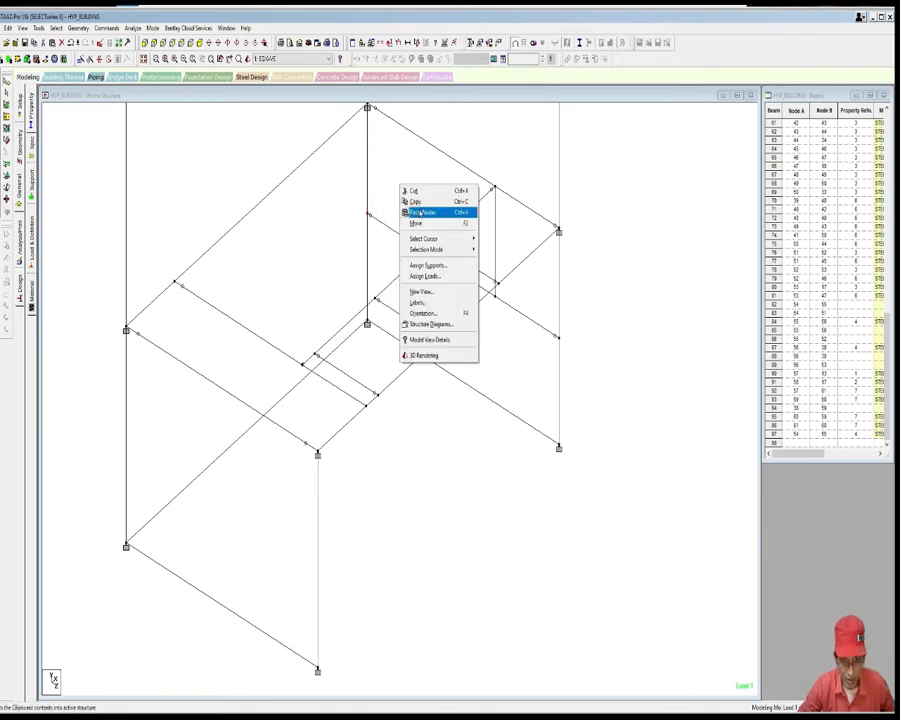
left_click(432, 209)
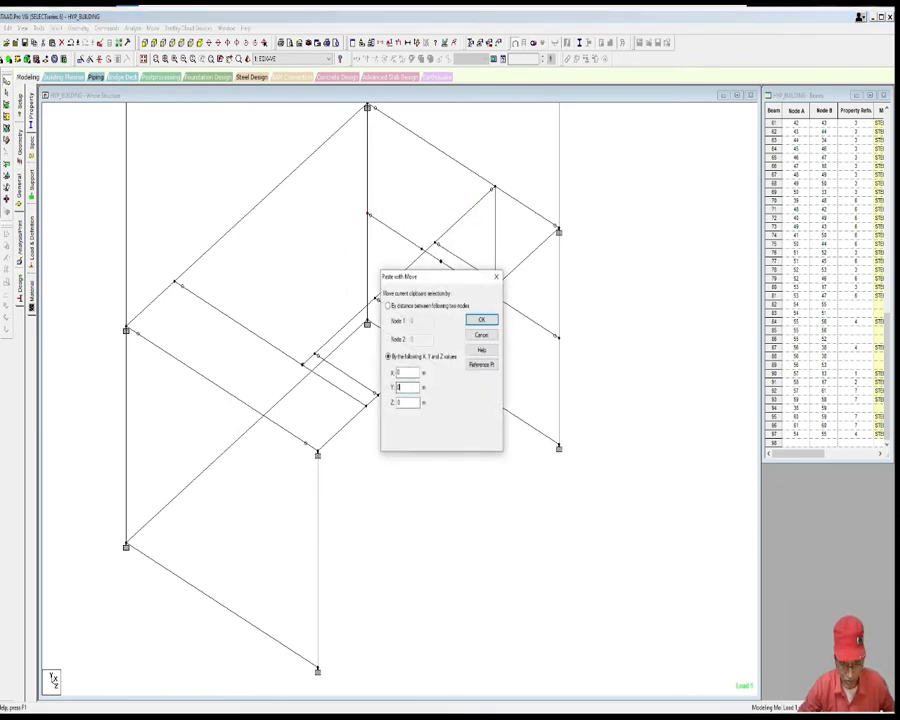
key("Tab")
type("0.2")
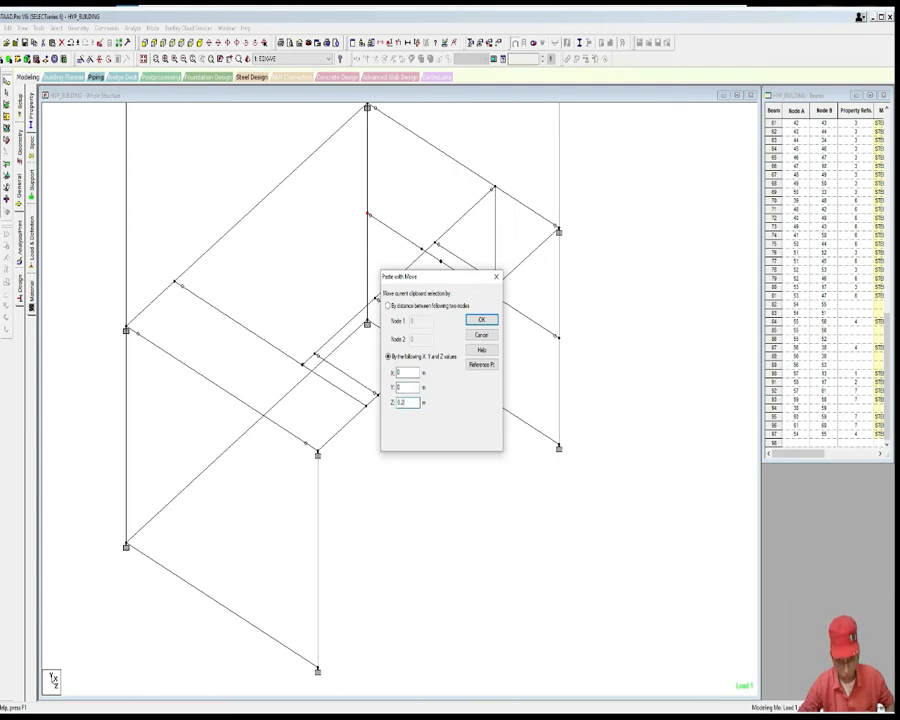
left_click(482, 320)
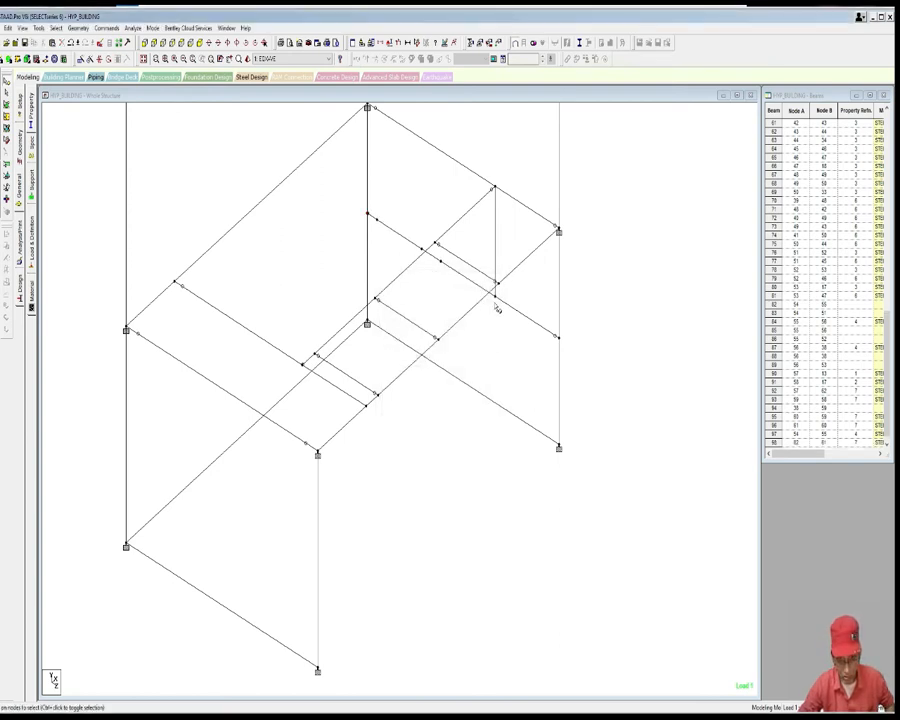
left_click(470, 389)
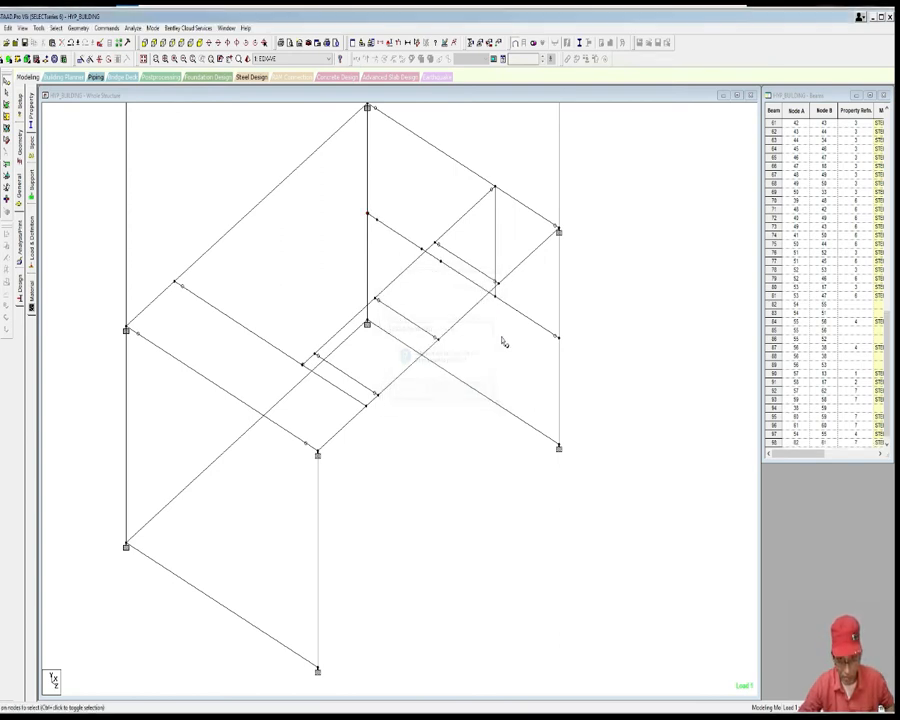
Step: Copy the node at the foot of the vertical member and paste it with a Z offset of -0.2 m
right_click(492, 316)
left_click(505, 330)
right_click(491, 322)
left_click(506, 340)
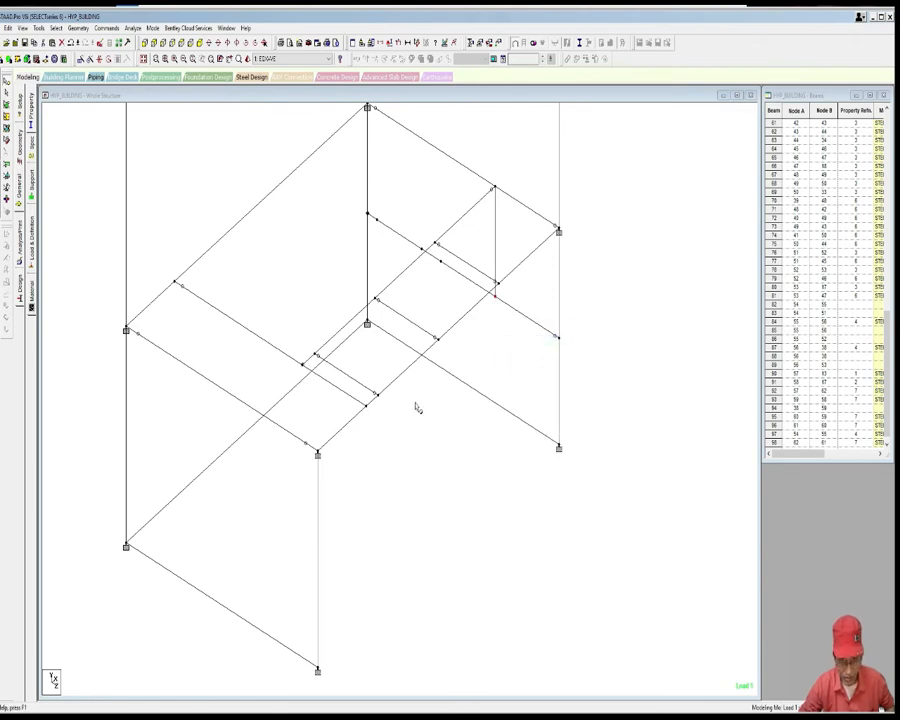
right_click(480, 342)
left_click(499, 368)
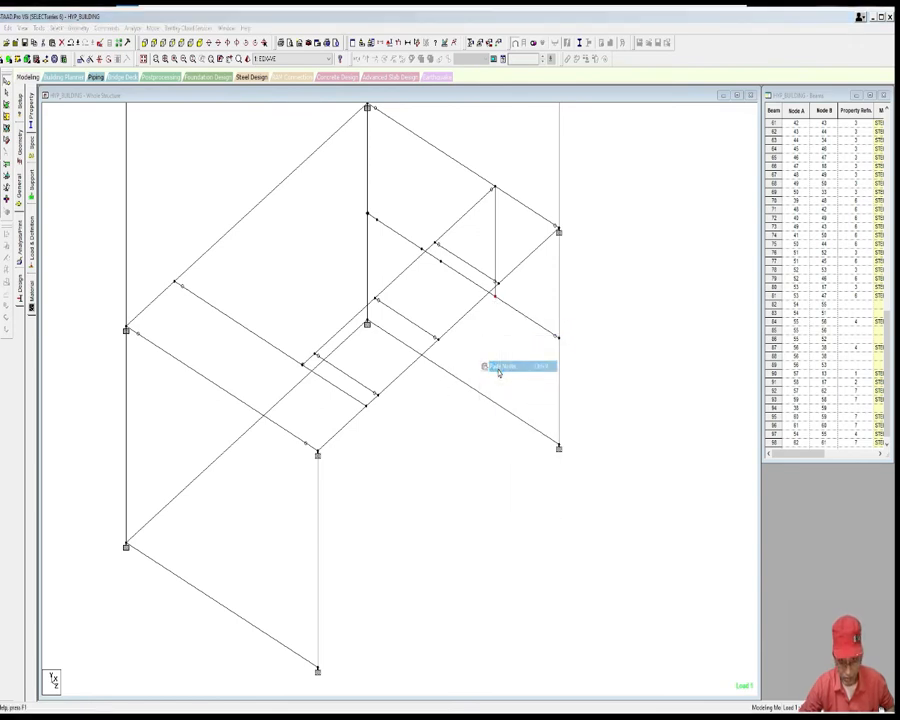
left_click_drag(407, 402, 392, 403)
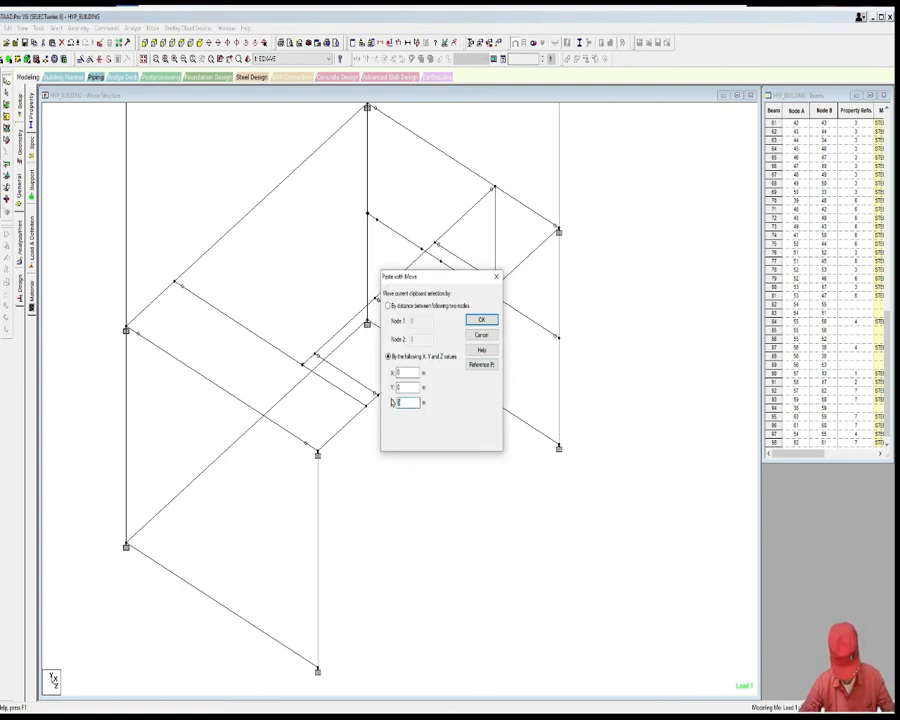
type("0.2")
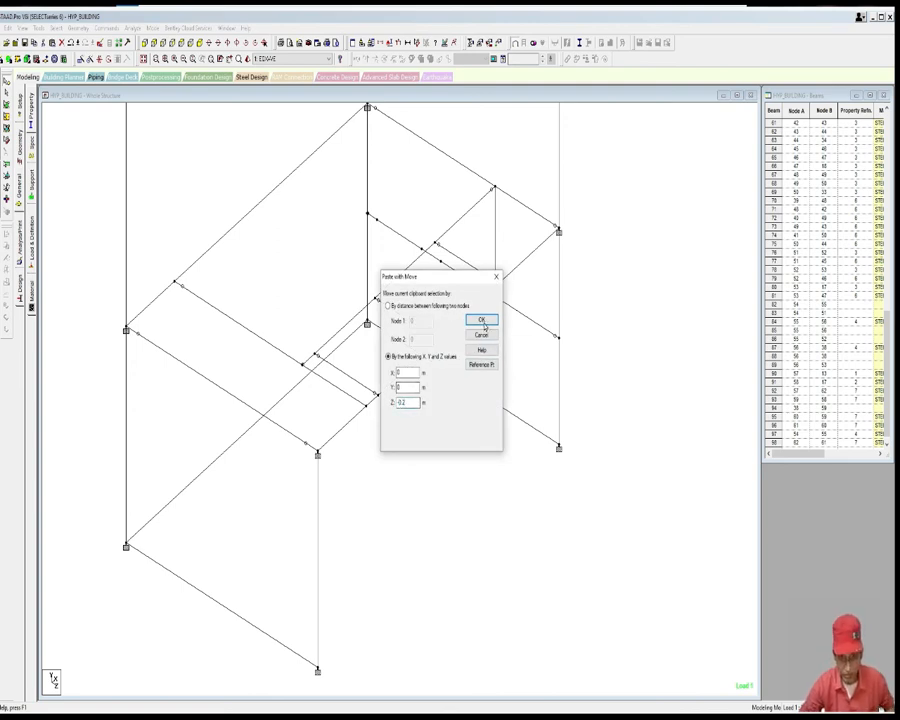
left_click(481, 320)
Step: Delete the vertical member between the platform beam and the lower beam
mouse_move(487, 347)
middle_mouse_down()
mouse_move(481, 338)
mouse_move(481, 367)
middle_mouse_up()
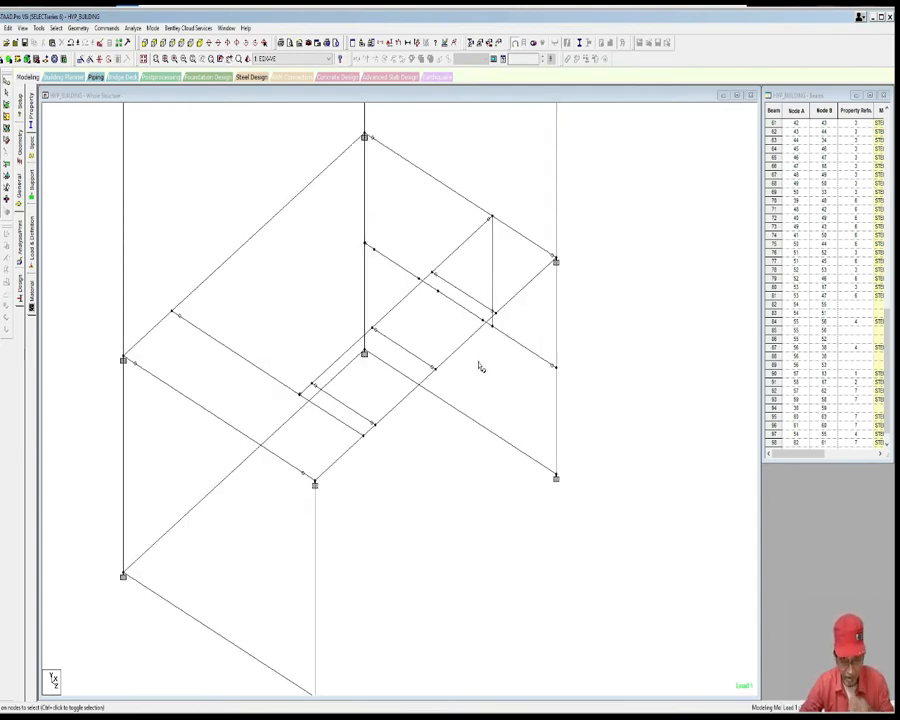
middle_click_drag(486, 372, 487, 351)
left_click(484, 291)
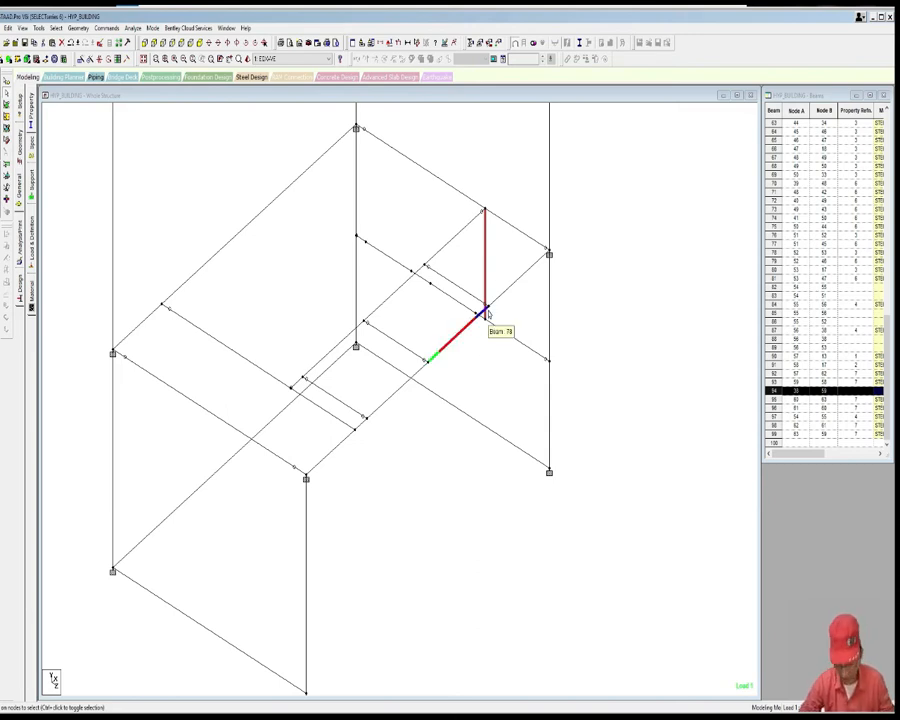
key("Delete")
left_click(462, 388)
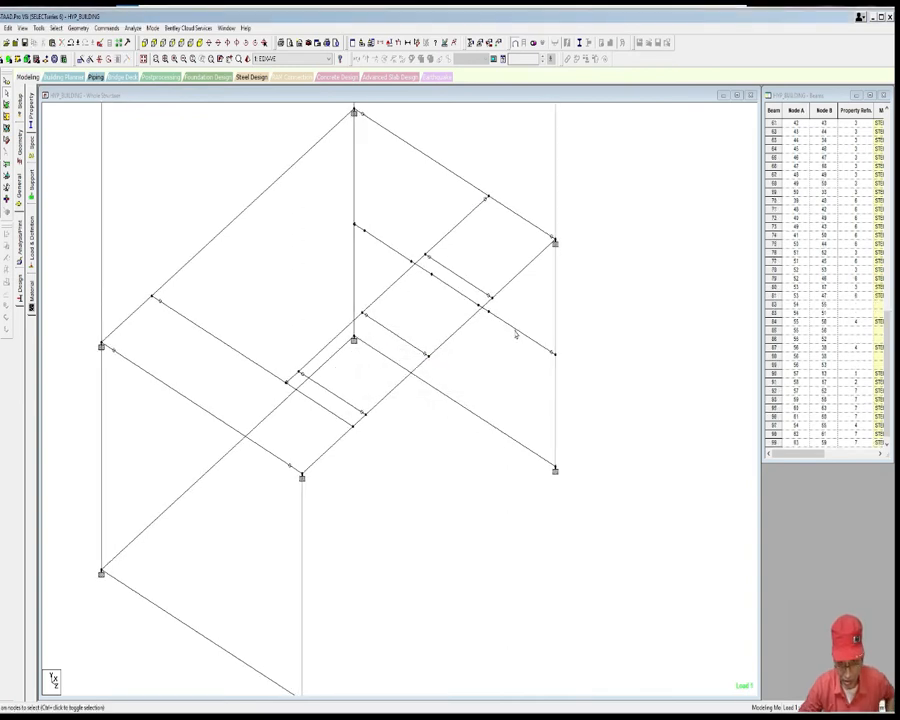
Step: Merge the two lower beam segments between the node pasted at -0.2 m and the far column into one member
left_click(496, 315)
mouse_move(499, 346)
middle_mouse_down()
mouse_move(491, 348)
mouse_move(494, 338)
middle_mouse_up()
scroll(489, 338, "down", 1)
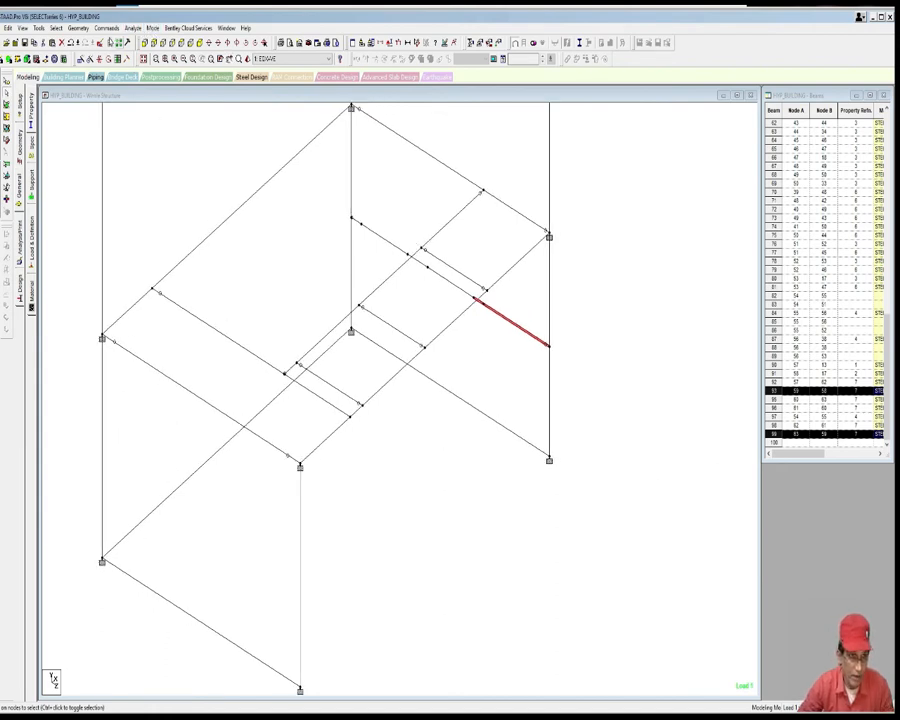
left_click(78, 27)
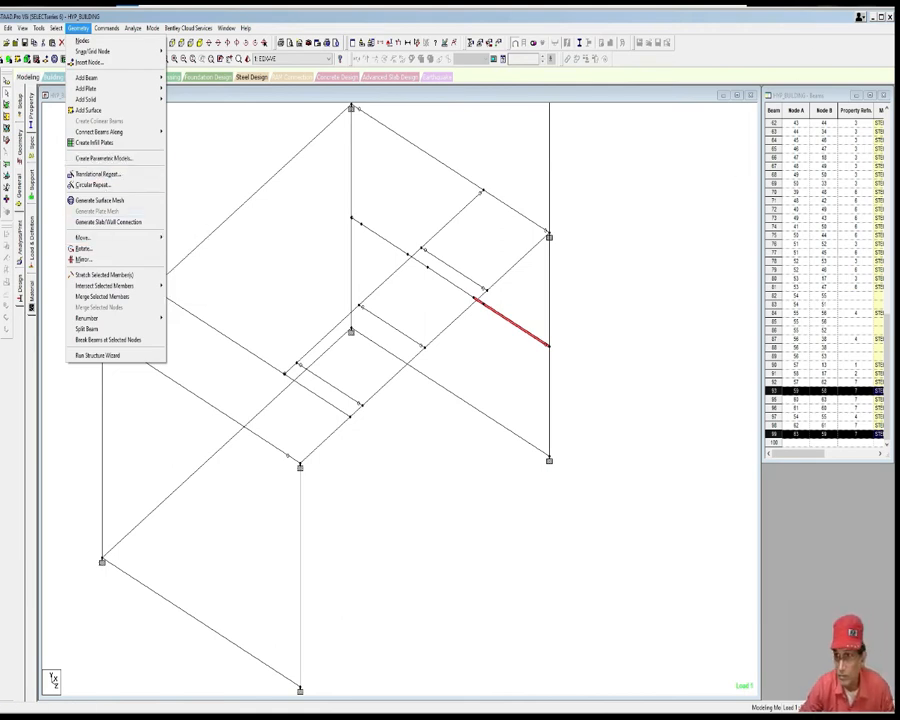
left_click(772, 64)
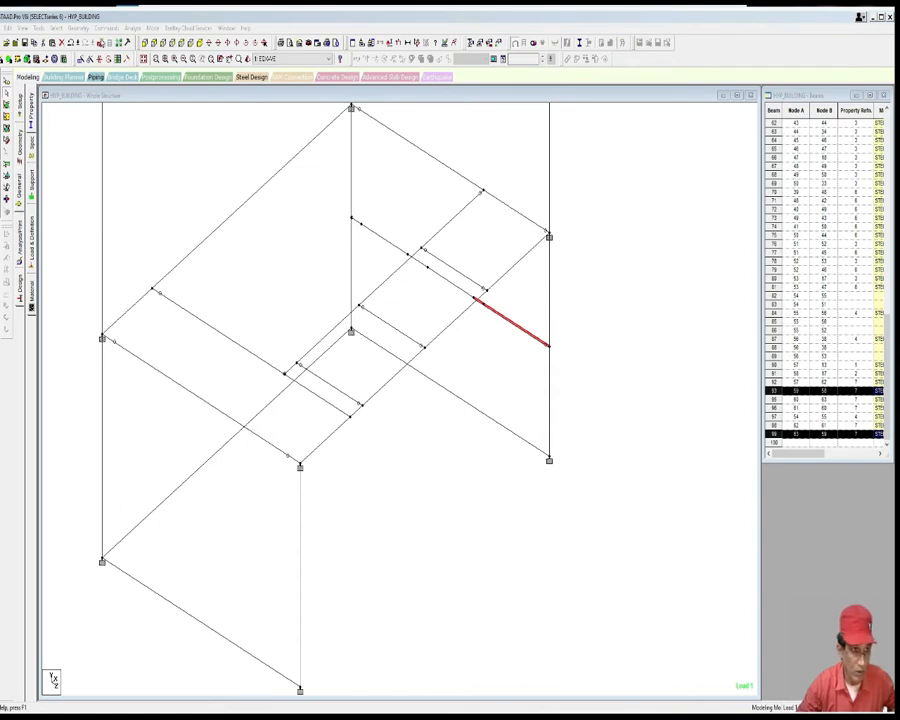
left_click(78, 28)
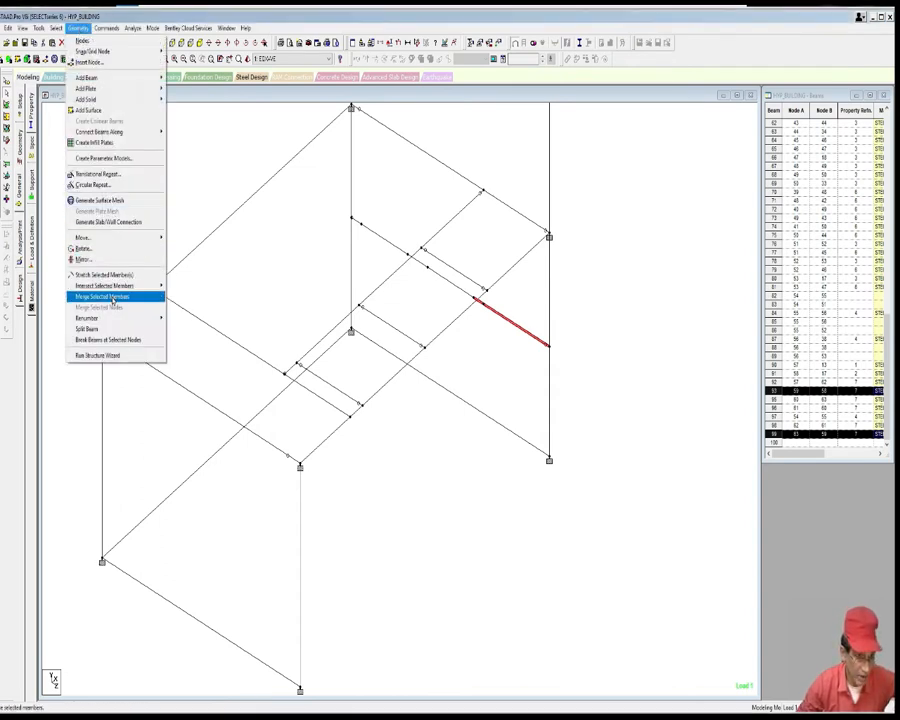
left_click(110, 297)
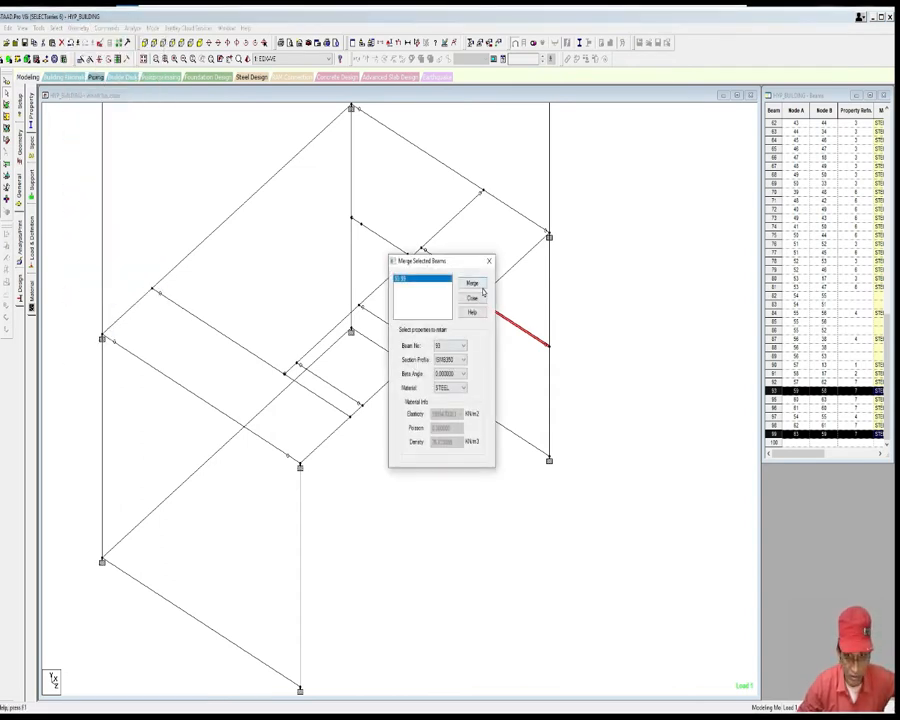
left_click(473, 284)
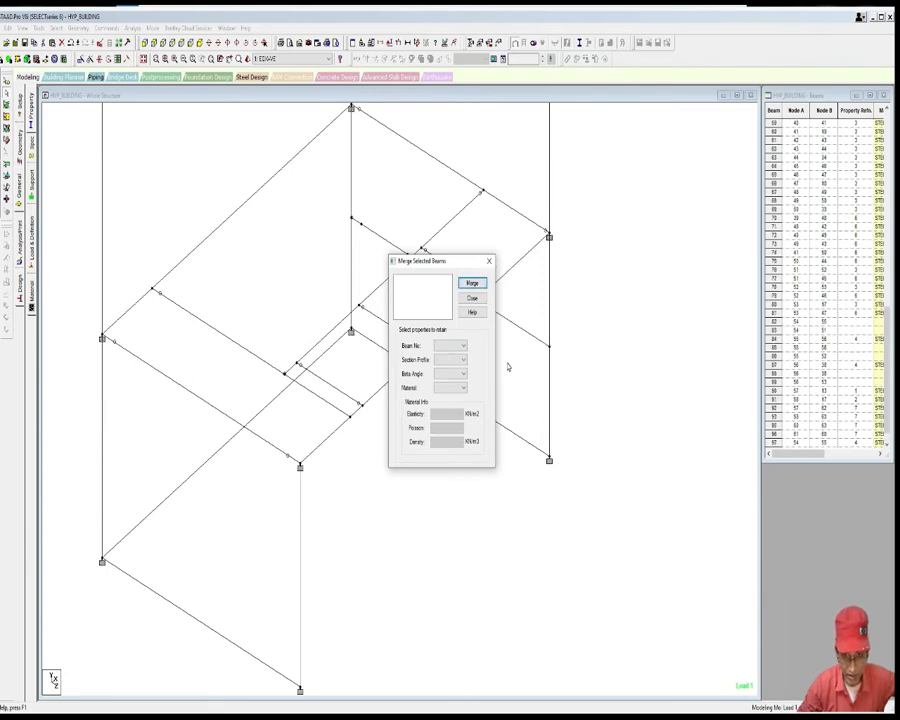
left_click(488, 261)
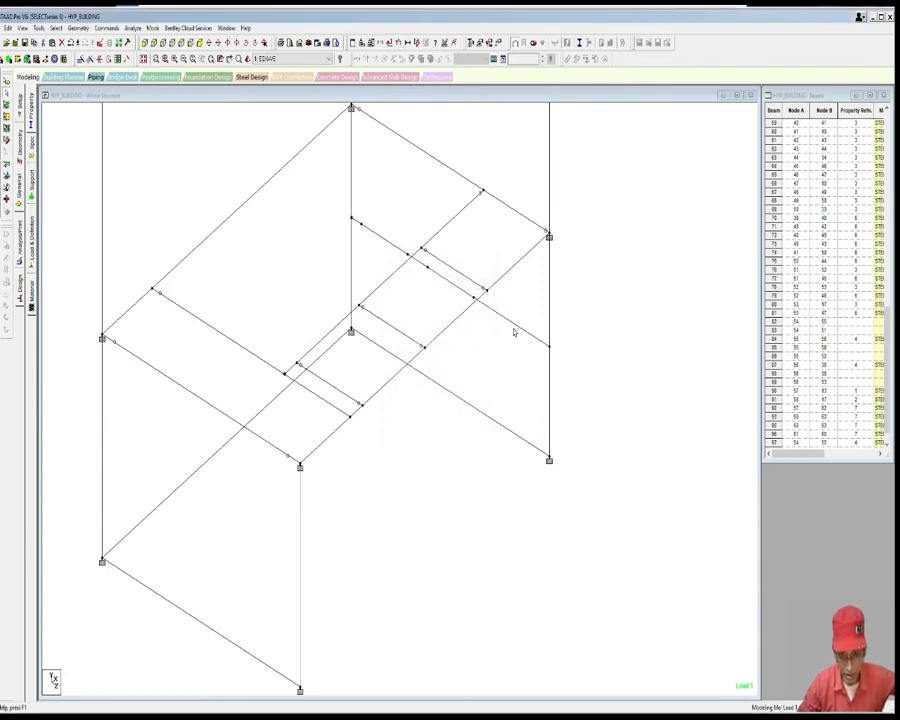
Step: Assign the existing END MY MZ release to the merged lower beam segment
left_click(514, 327)
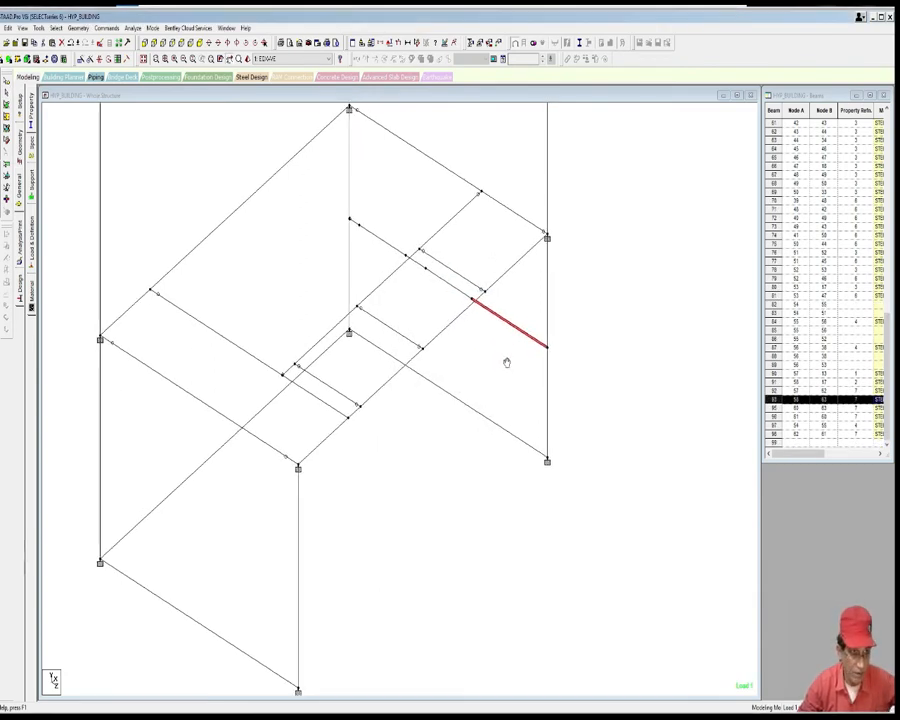
left_click(106, 28)
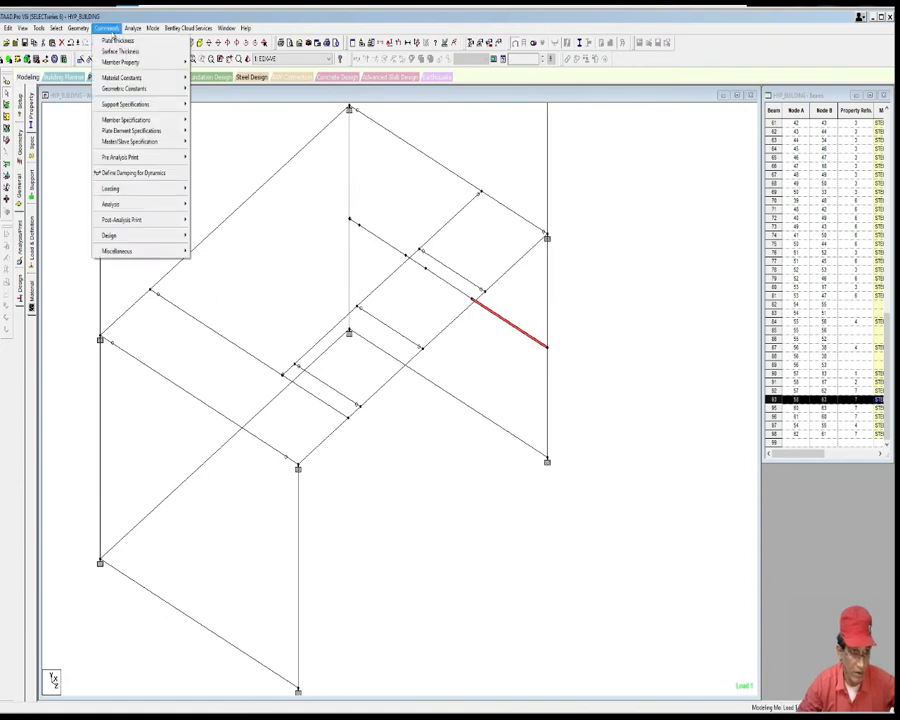
mouse_move(133, 121)
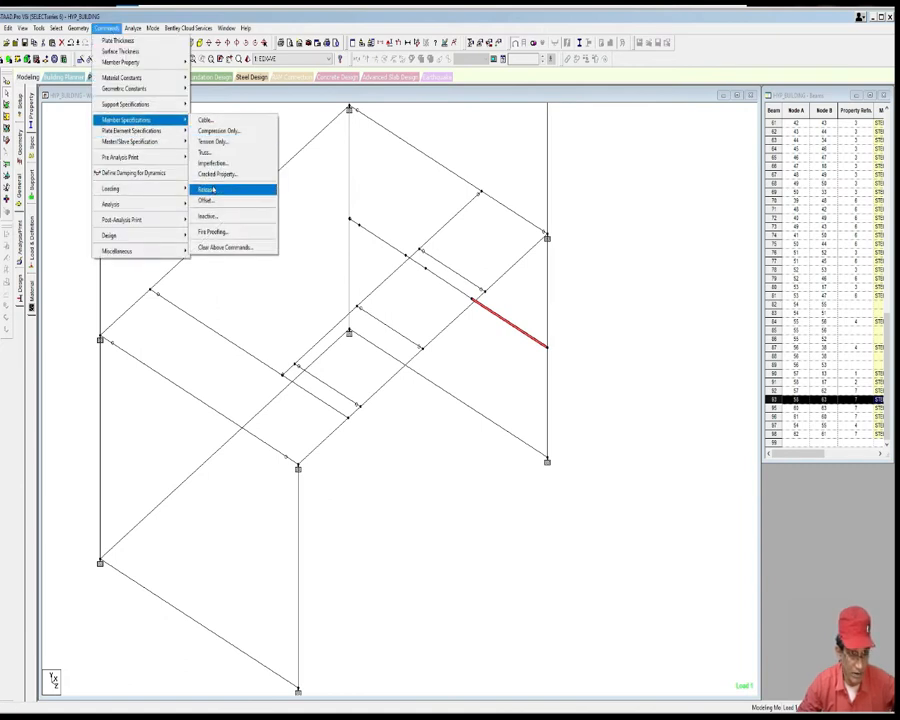
left_click(218, 187)
left_click(159, 49)
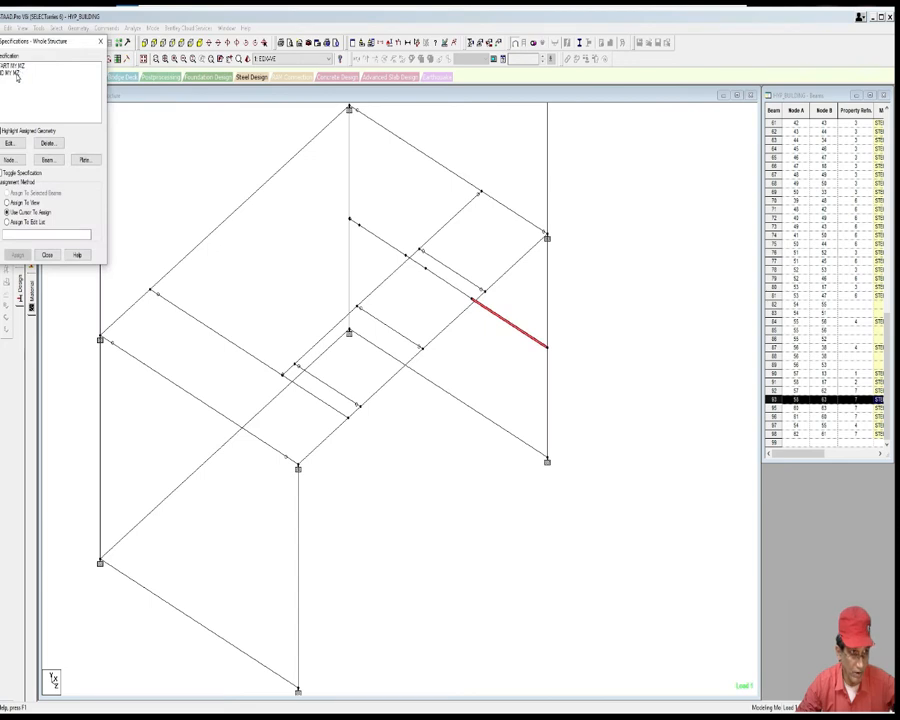
left_click(14, 72)
left_click(18, 255)
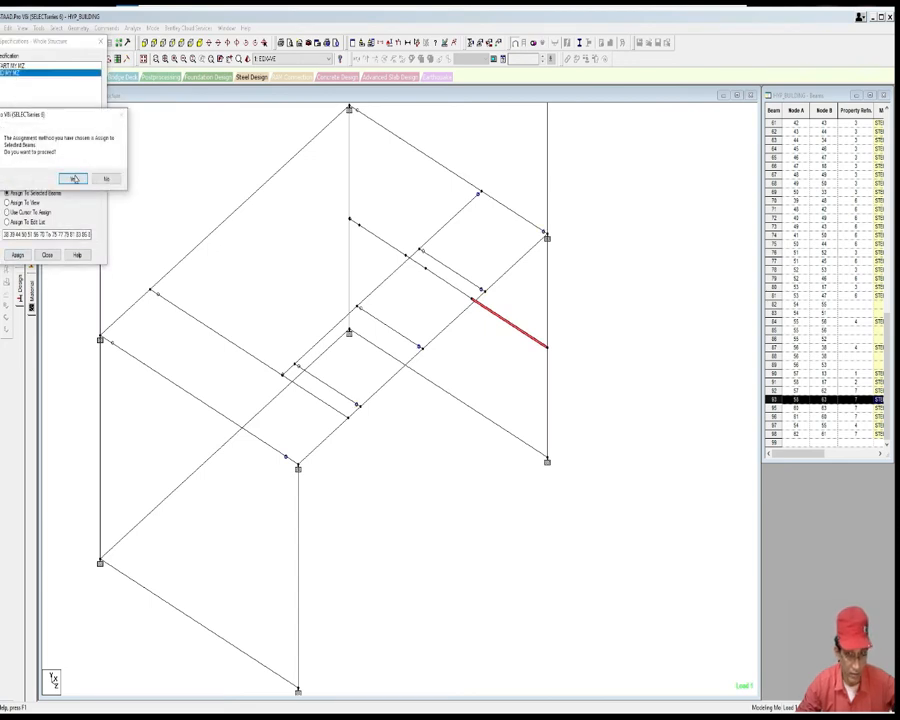
left_click(70, 176)
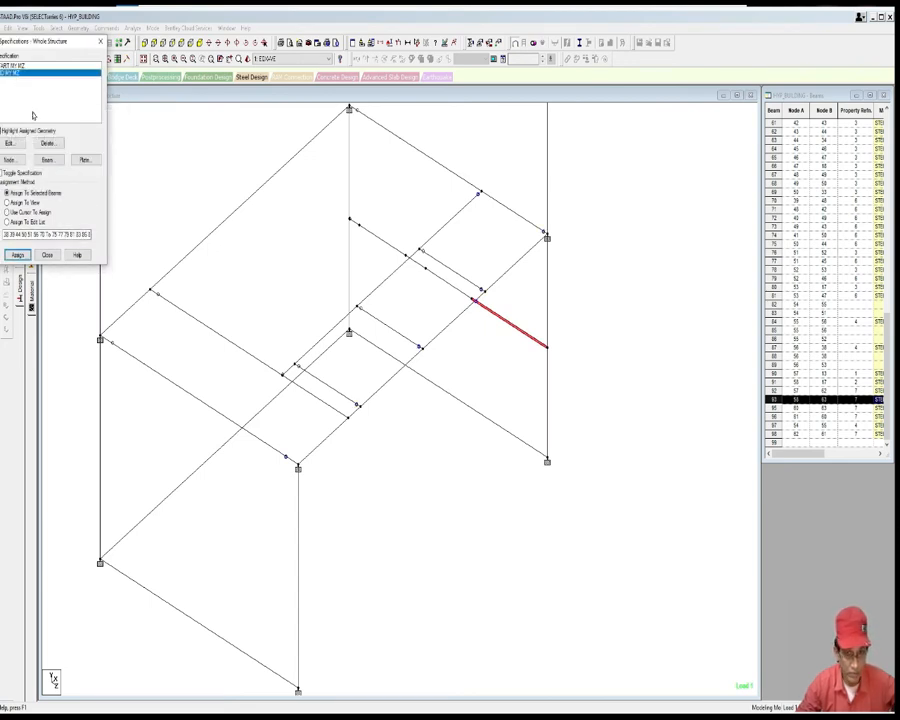
left_click(458, 361)
Step: Switch the incidence of the merged lower beam segment between the offset node and the far column
scroll(466, 352, "up", 3)
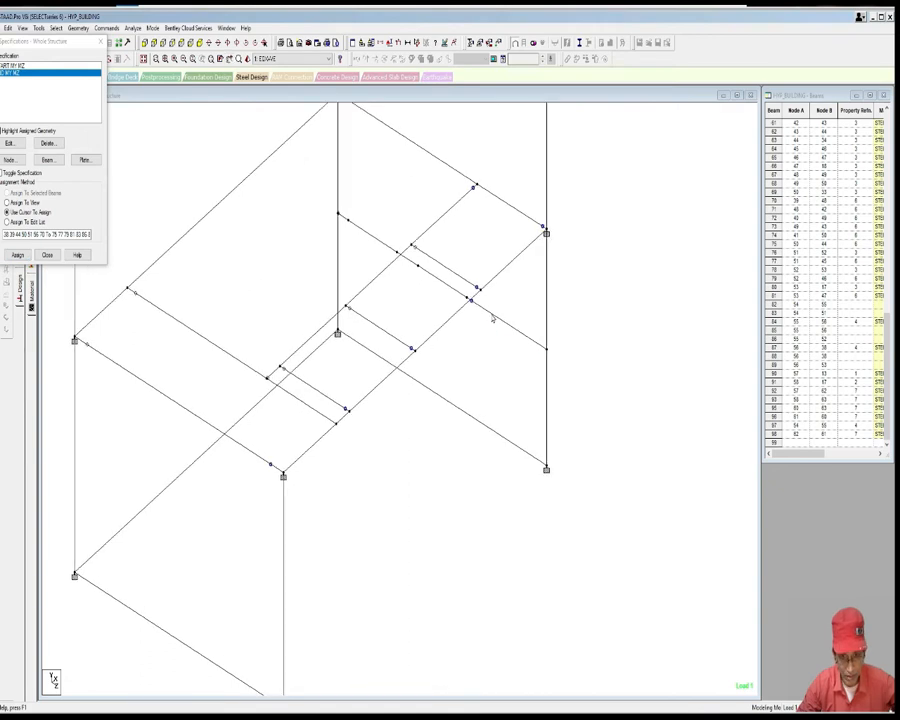
left_click(490, 313)
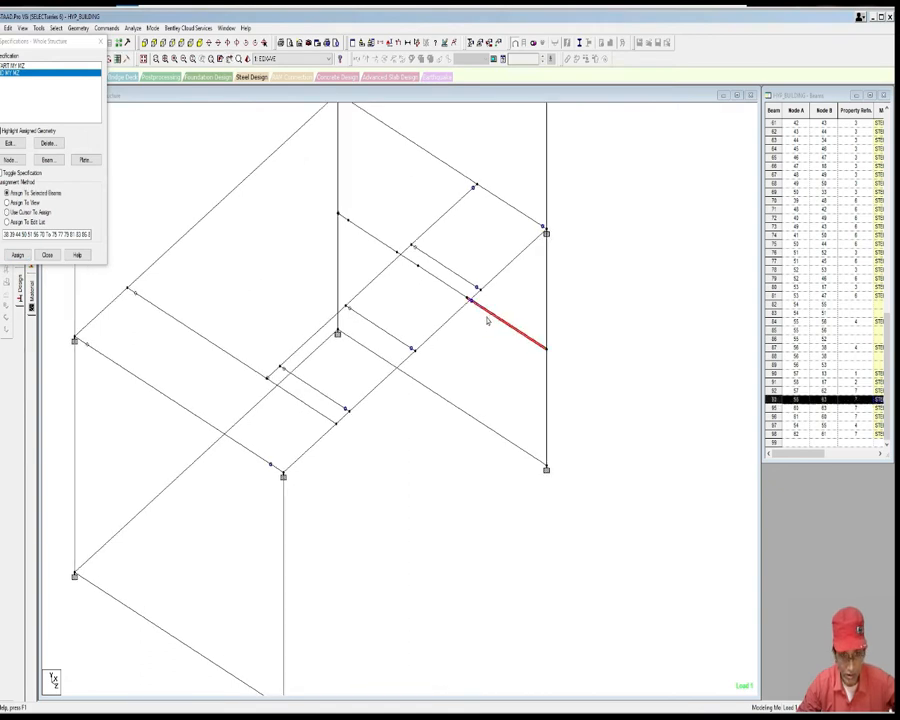
left_click(101, 42)
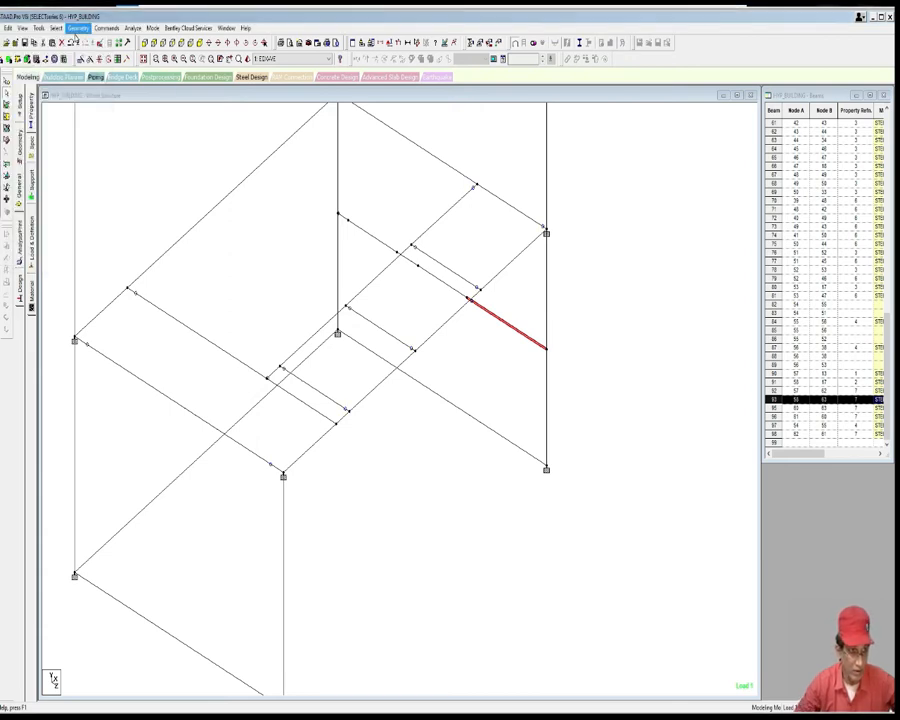
left_click(38, 28)
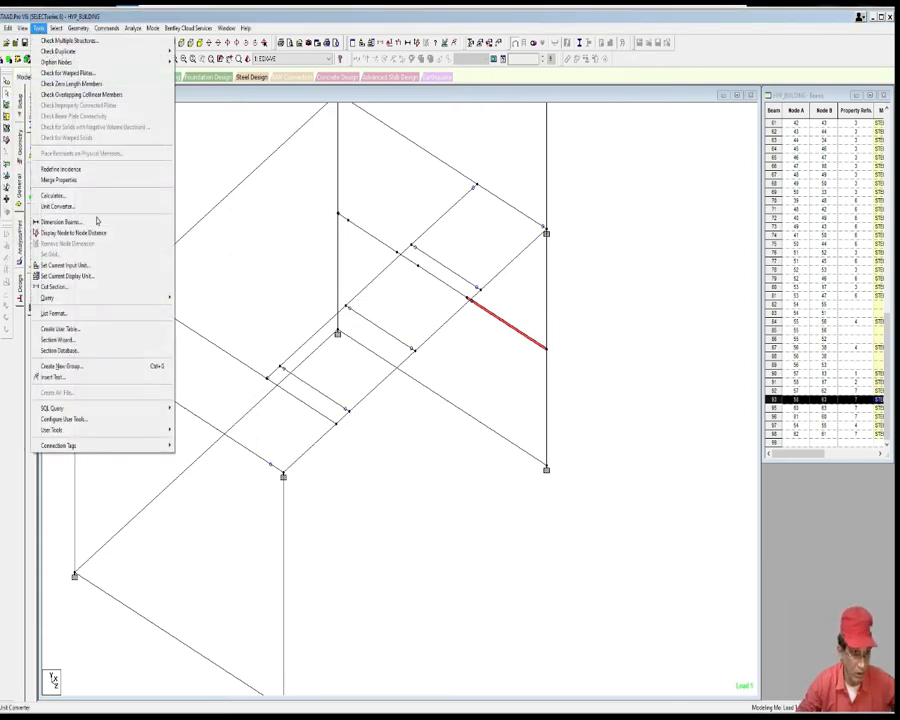
left_click(110, 172)
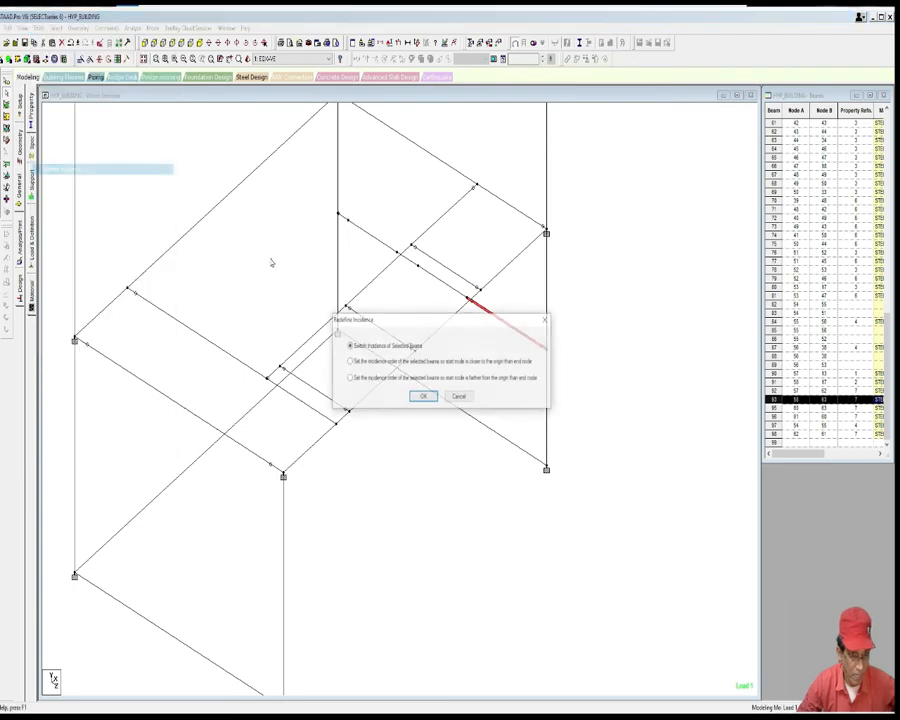
left_click(420, 397)
scroll(515, 351, "up", 2)
scroll(512, 343, "down", 2)
left_click(496, 336)
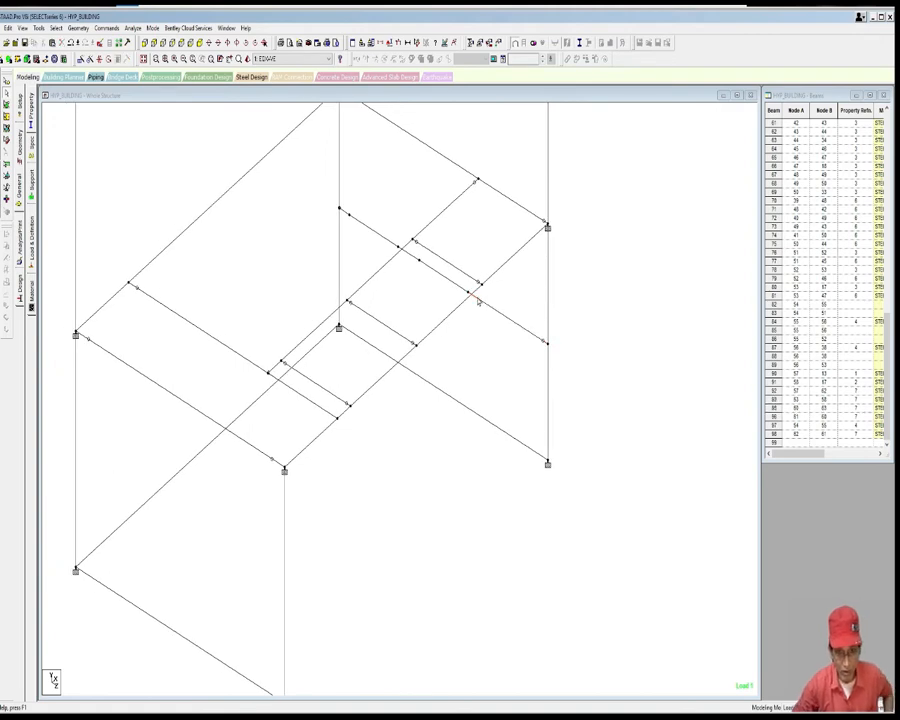
Step: Copy the two lower beam segments between the offset nodes and paste them with an X offset of -1.35 m
left_click(465, 290)
left_click(386, 244, "ctrl")
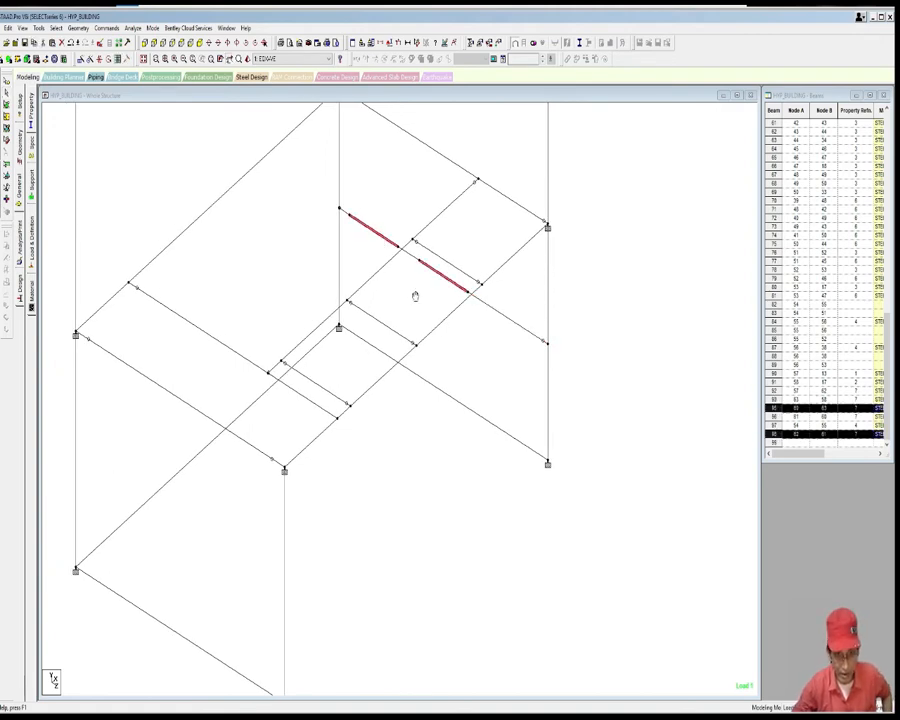
middle_click_drag(415, 296, 422, 291)
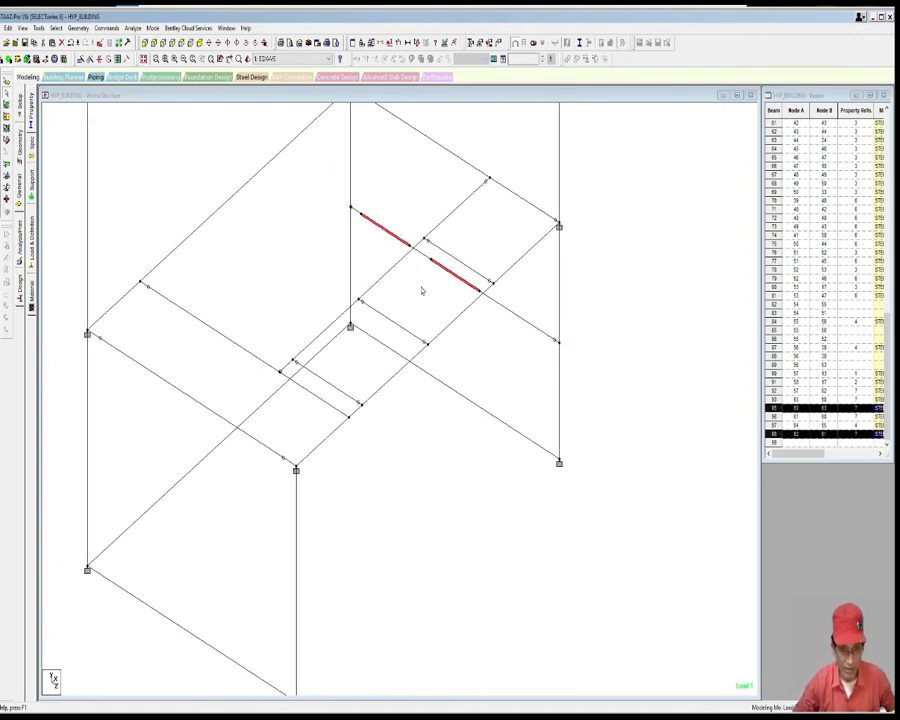
middle_click_drag(432, 295, 429, 304)
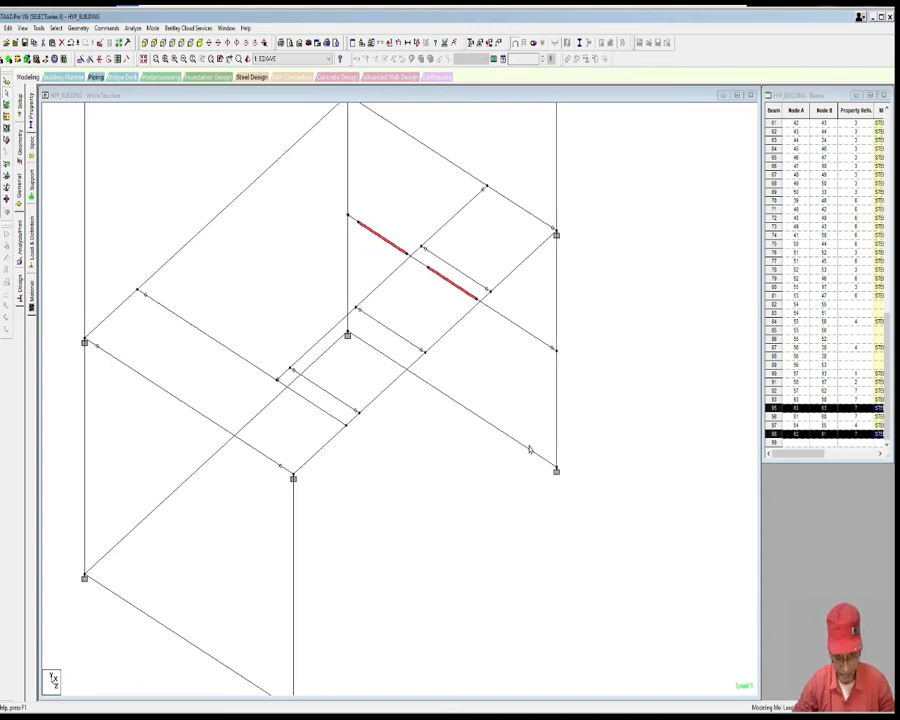
middle_click_drag(514, 452, 518, 421)
scroll(514, 420, "down", 1)
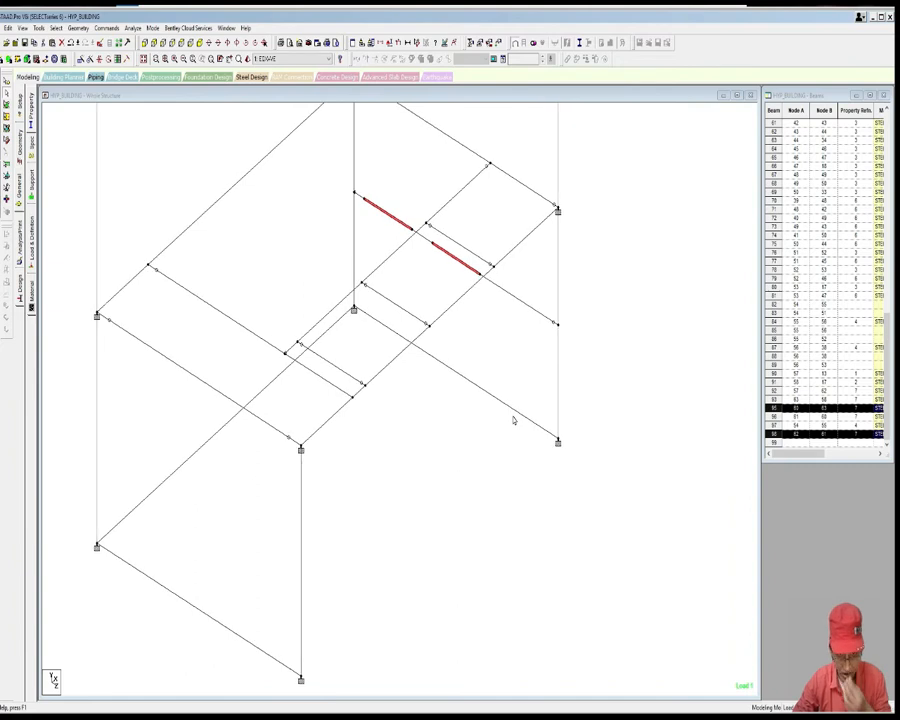
right_click(316, 203)
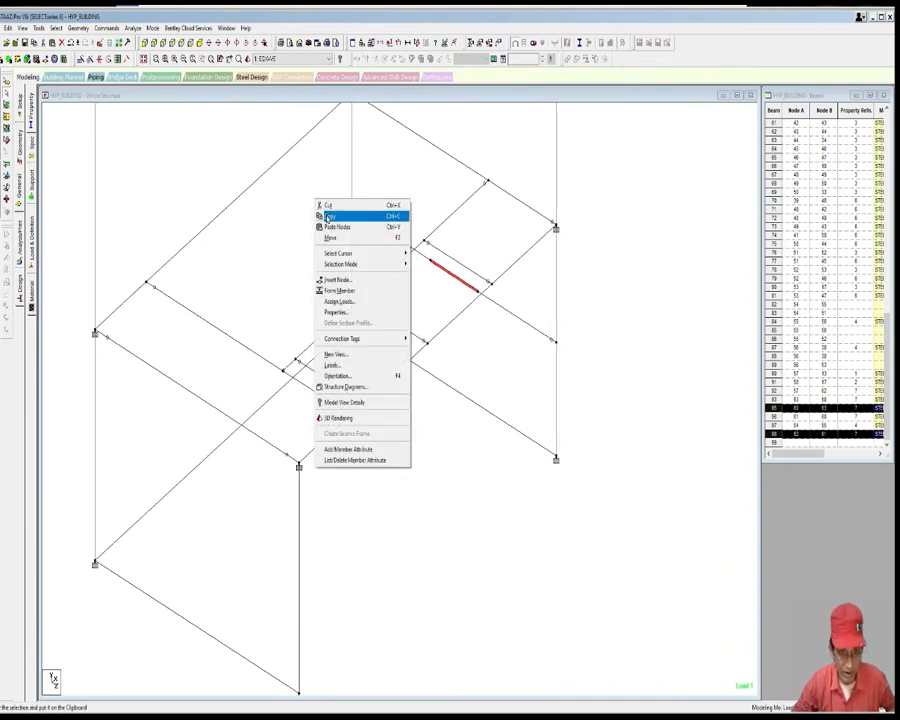
left_click(327, 217)
right_click(319, 203)
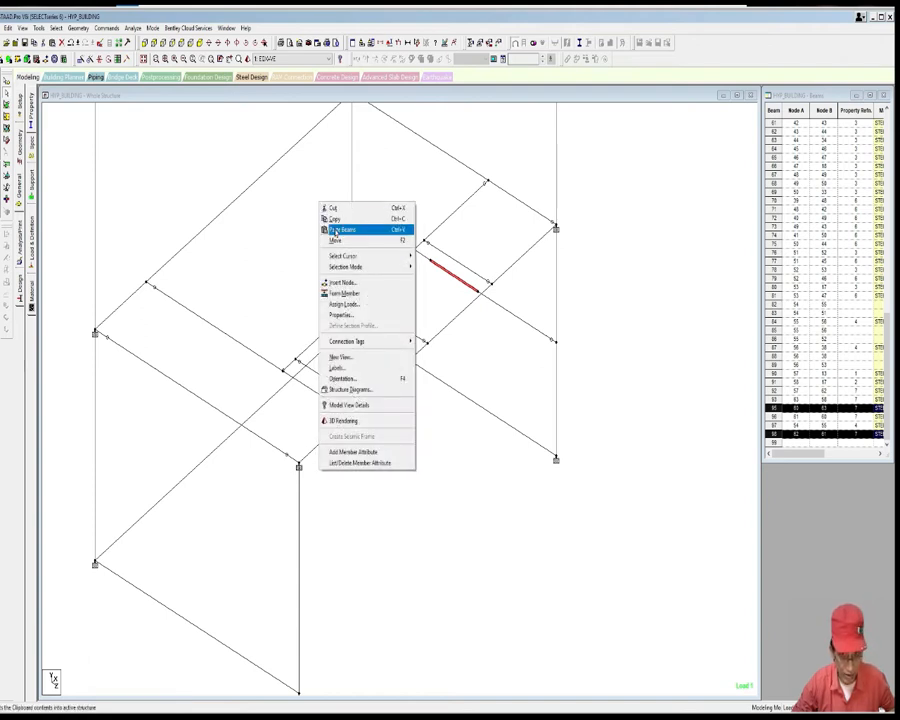
left_click(337, 230)
key("Tab")
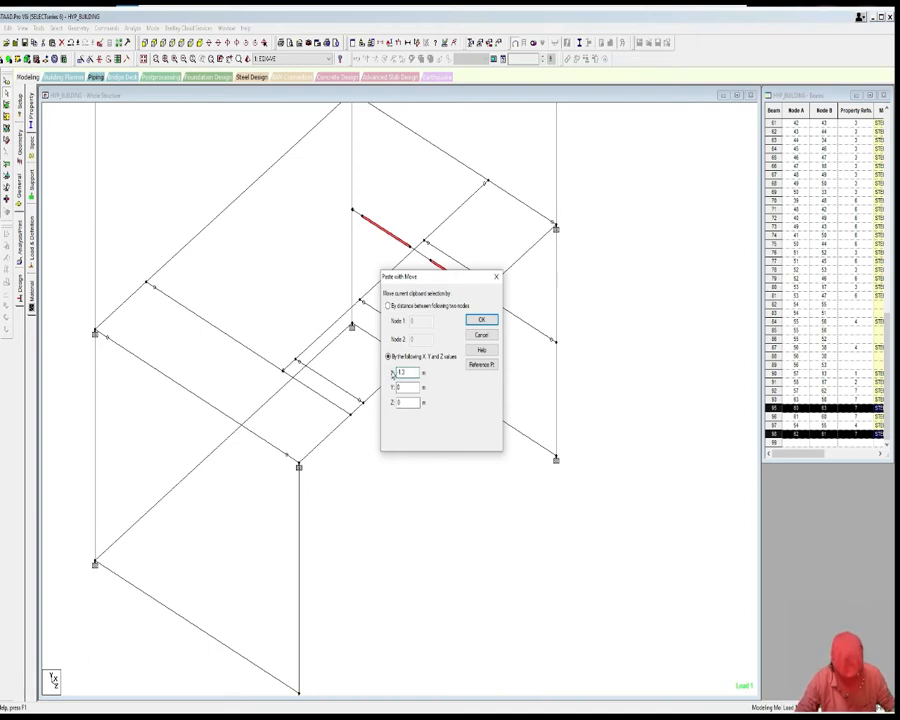
left_click(481, 319)
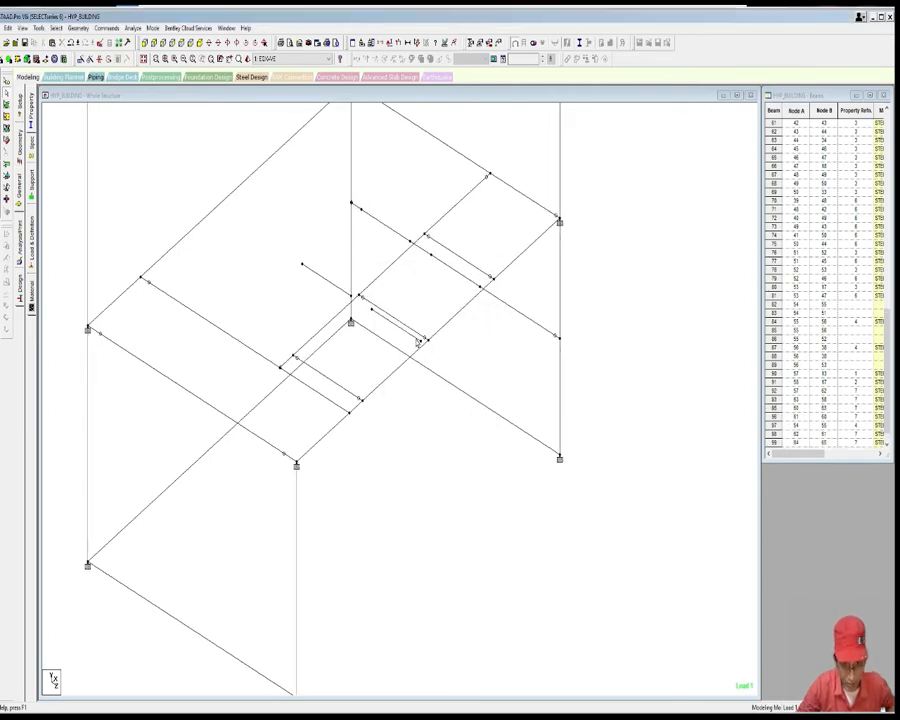
Step: Select the two beam segments pasted for the stair landing
left_click(395, 325)
left_click(340, 290, "ctrl")
mouse_move(438, 408)
middle_mouse_down()
mouse_move(443, 392)
mouse_move(447, 415)
middle_mouse_up()
scroll(443, 409, "down", 1)
scroll(443, 413, "up", 1)
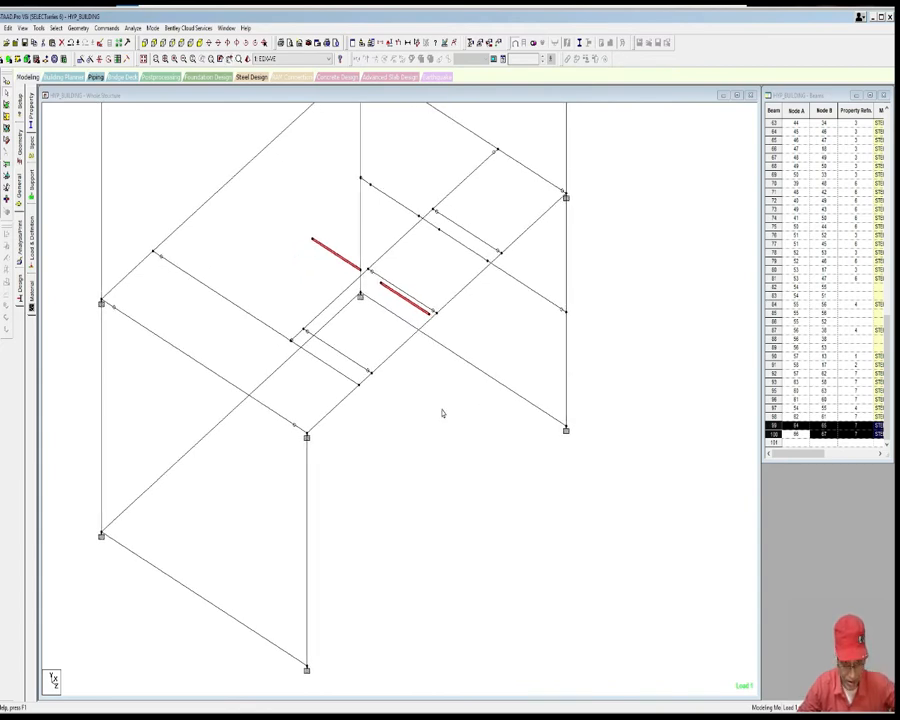
middle_click_drag(442, 413, 437, 420)
scroll(438, 416, "down", 1)
scroll(437, 421, "down", 1)
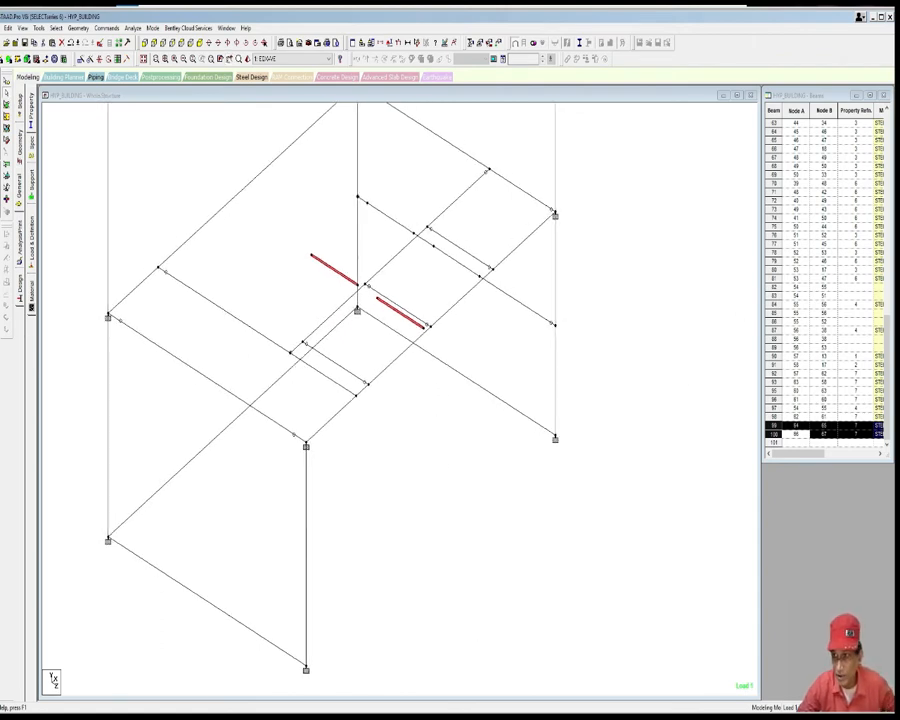
Step: Switch to the PDF in Adobe Reader and examine the staircase section dimensions on the frame planning page
key("alt+Tab")
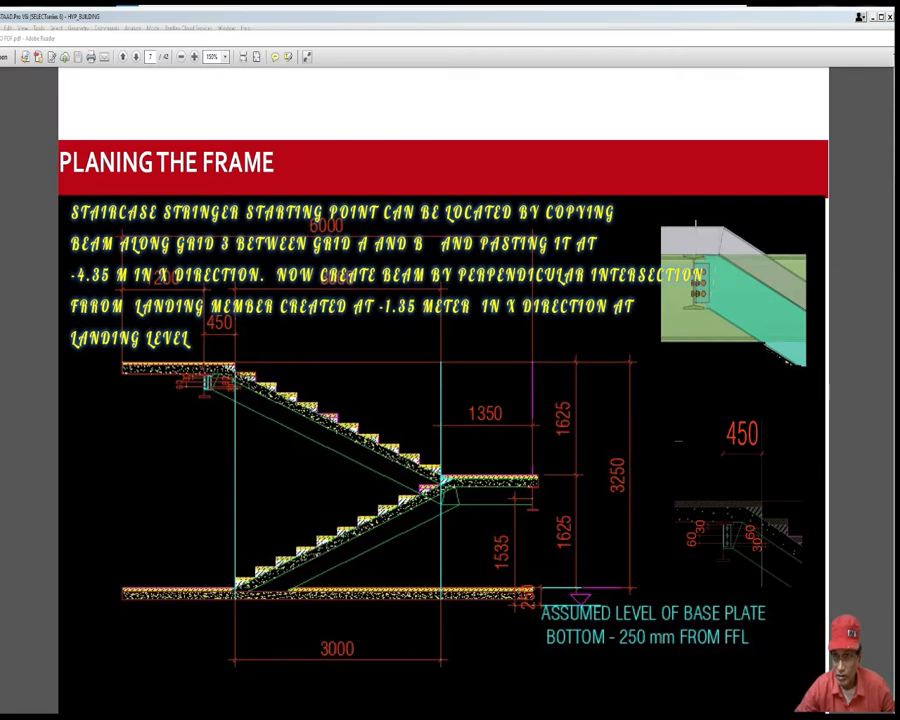
key("ctrl+shift+d")
mouse_move(417, 609)
left_mouse_down()
mouse_move(251, 604)
mouse_move(396, 663)
mouse_move(440, 612)
mouse_move(365, 605)
left_mouse_up()
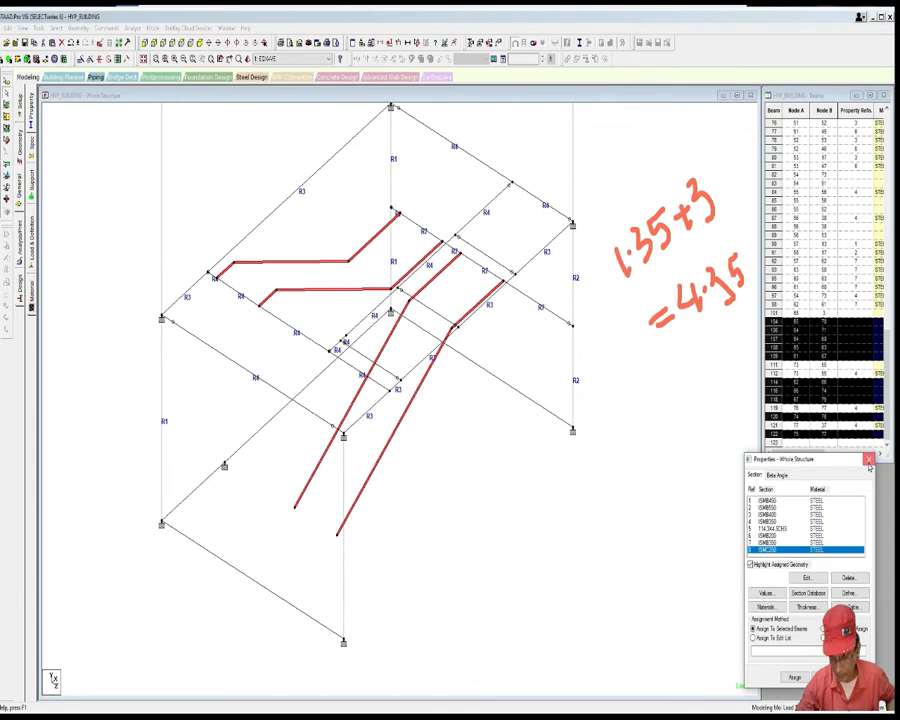
Step: Assign the existing ISMC250 section to all inclined and horizontal stringer members of both stair flights
left_click(869, 459)
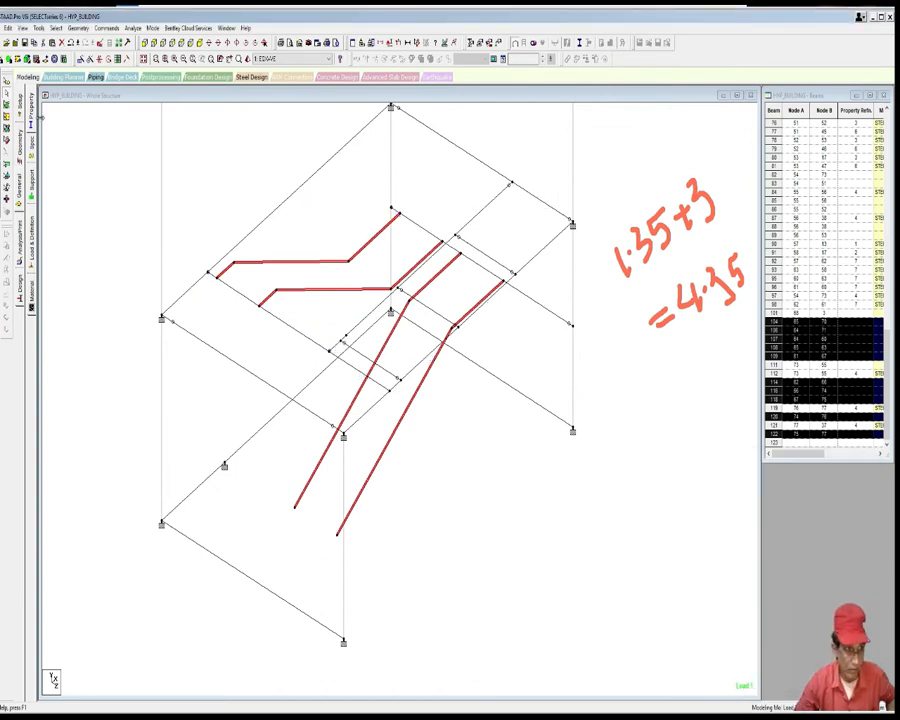
left_click(32, 117)
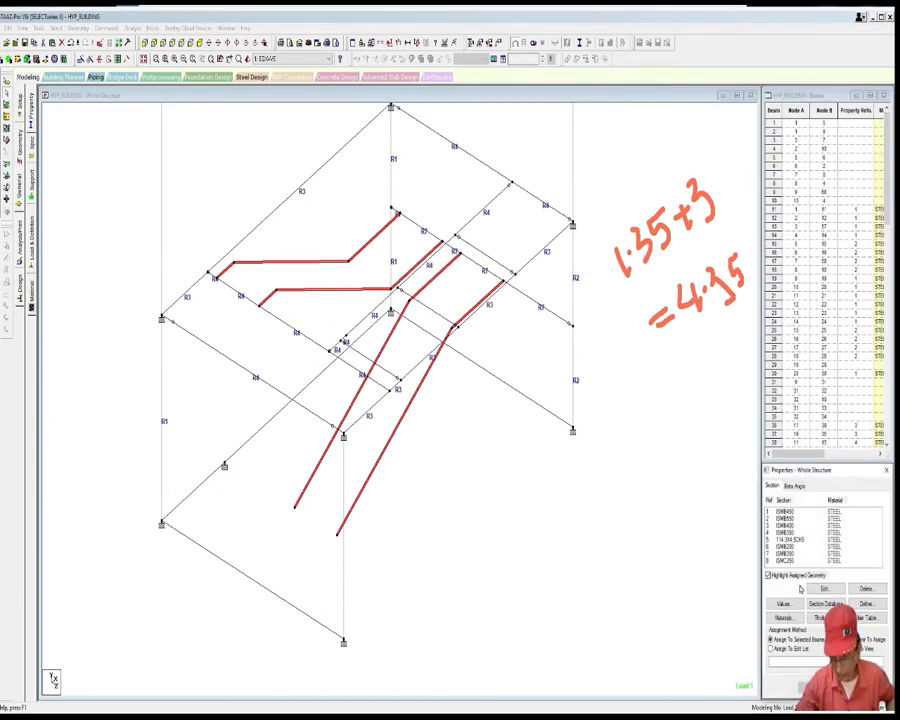
left_click(790, 562)
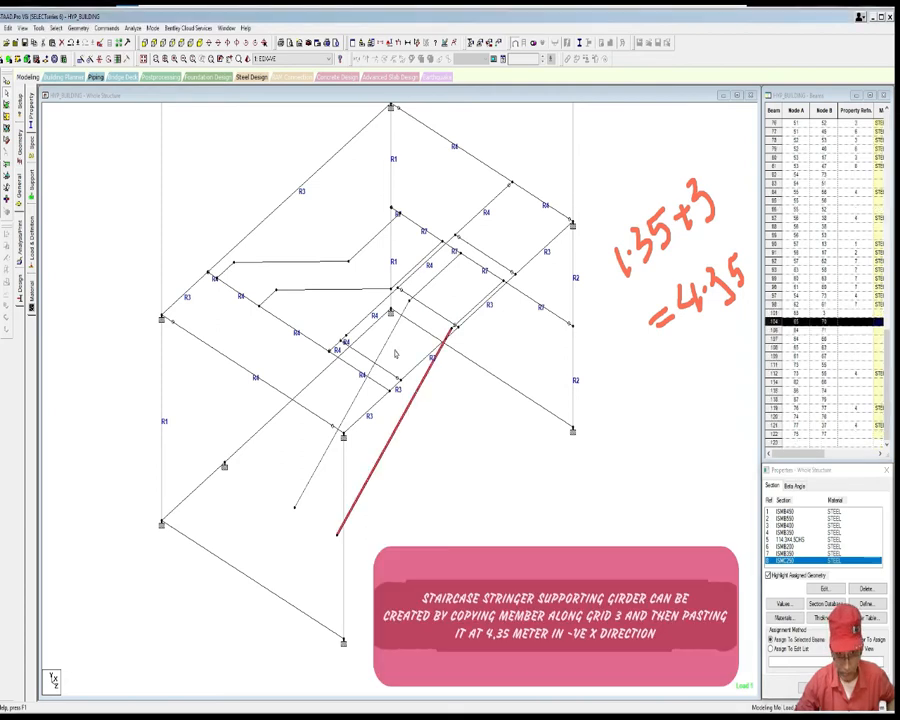
left_click(479, 305, "ctrl")
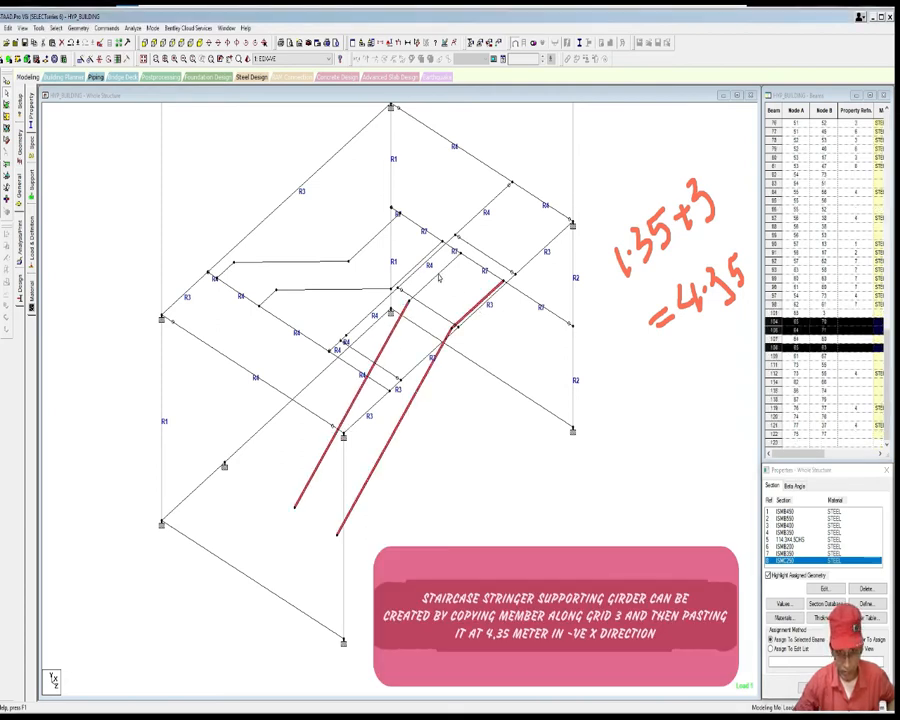
left_click(440, 274, "ctrl")
left_click(419, 265, "ctrl")
left_click(379, 289, "ctrl")
left_click(364, 246, "ctrl")
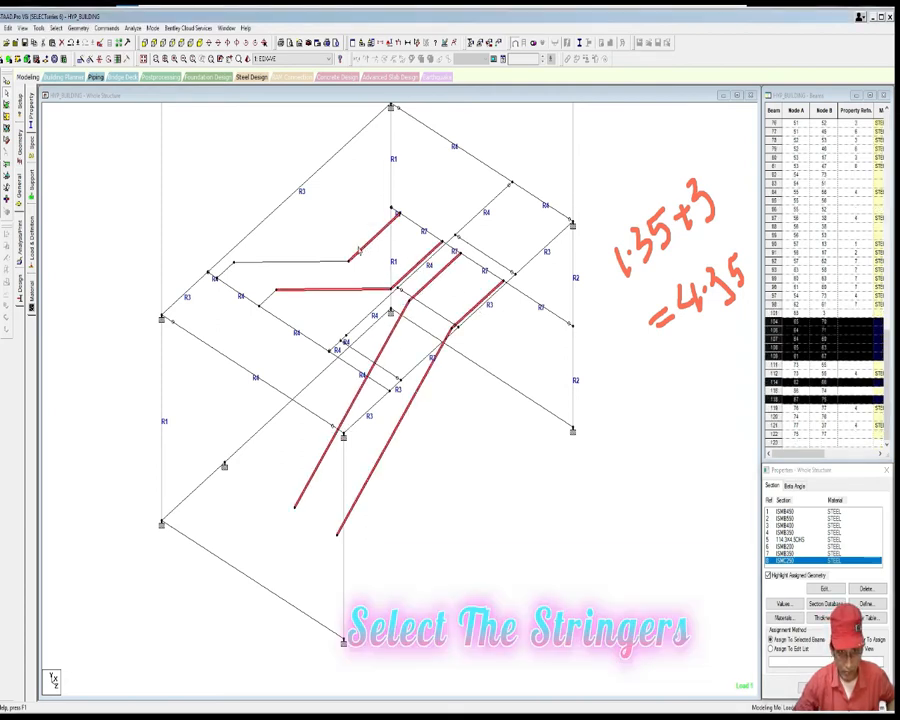
left_click(326, 262, "ctrl")
left_click(266, 298, "ctrl")
left_click(224, 270, "ctrl")
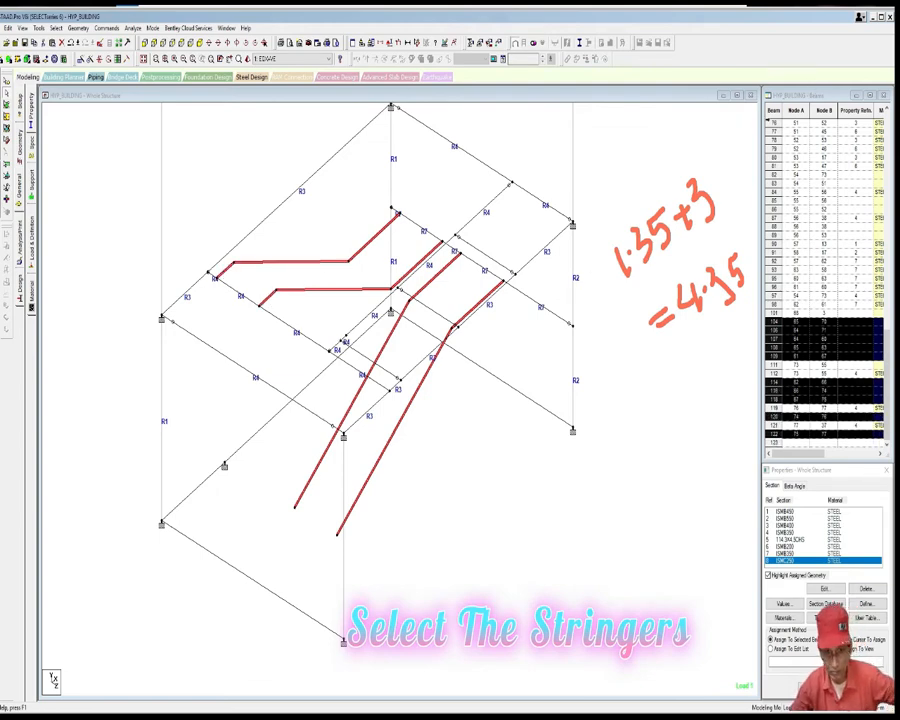
left_click_drag(815, 469, 743, 466)
left_click(717, 666)
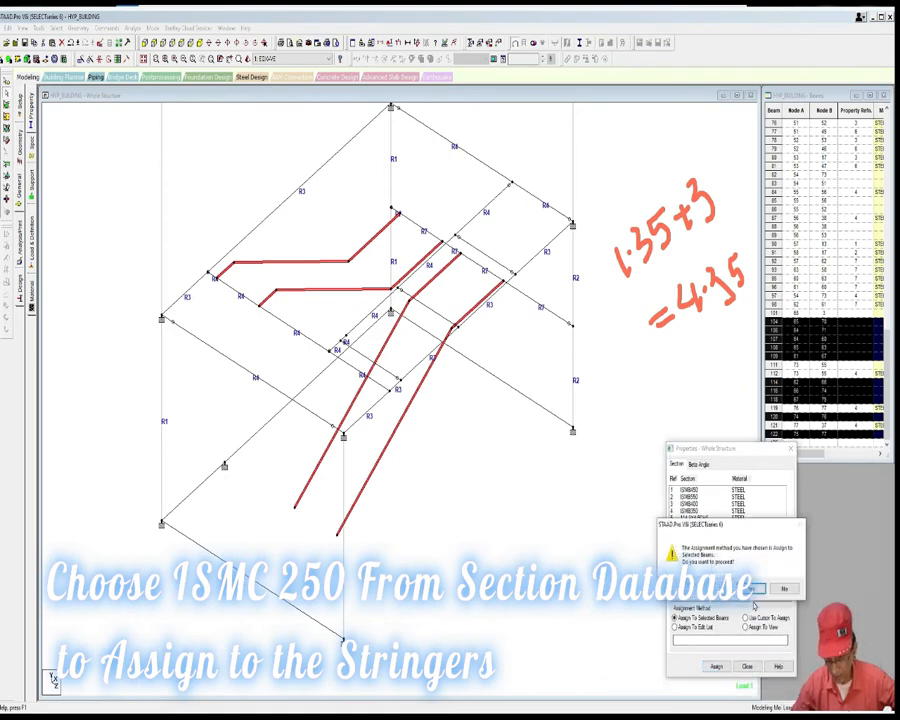
left_click(757, 596)
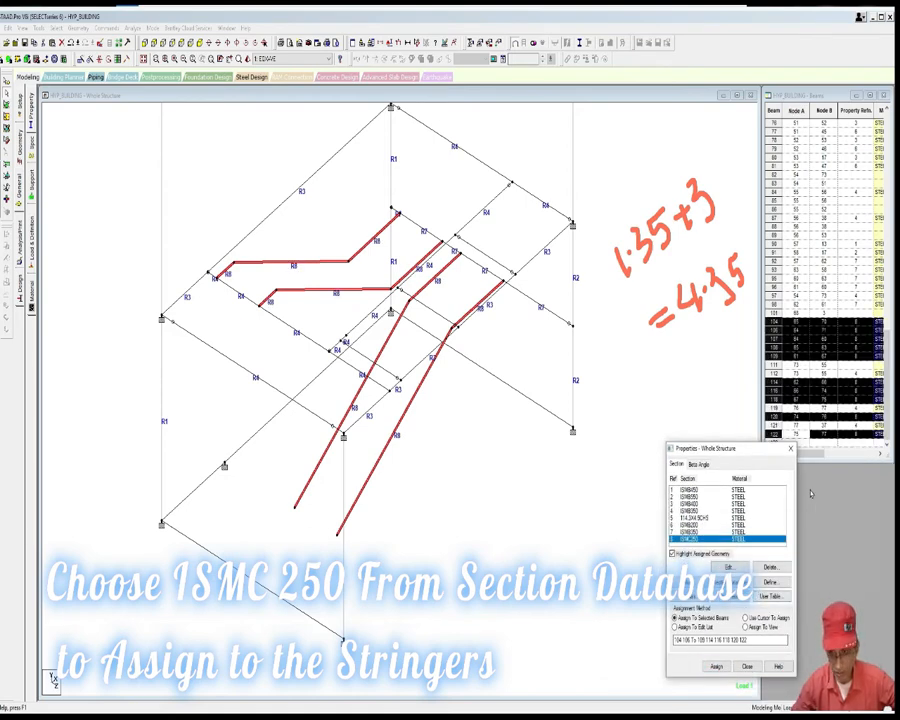
left_click(747, 666)
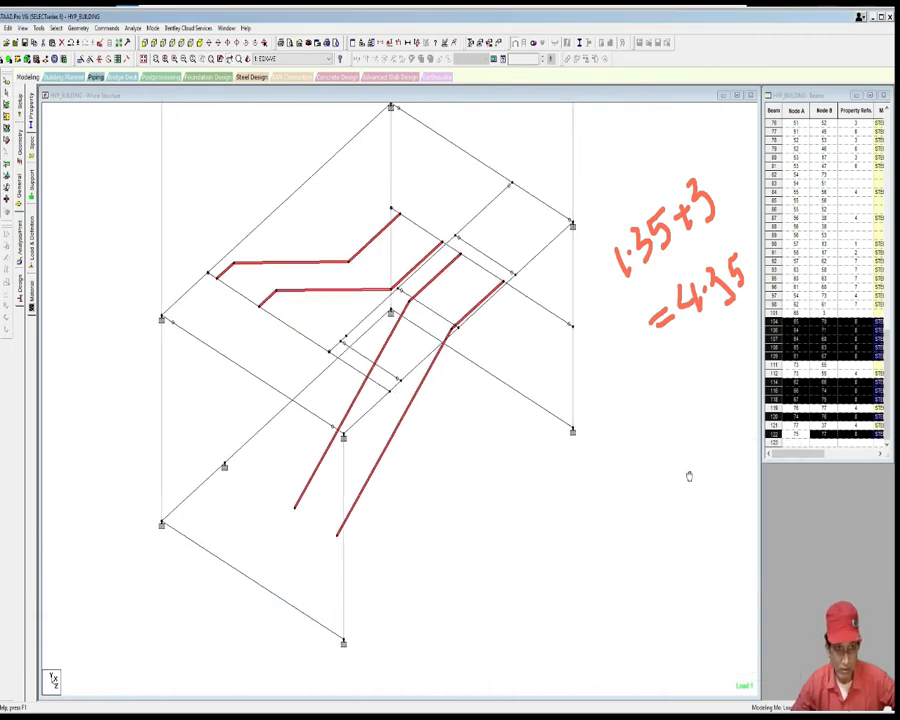
Step: Examine the orientation of the stringer channels of both stair flights in a 3D rendered view
left_click(249, 61)
scroll(355, 228, "up", 3)
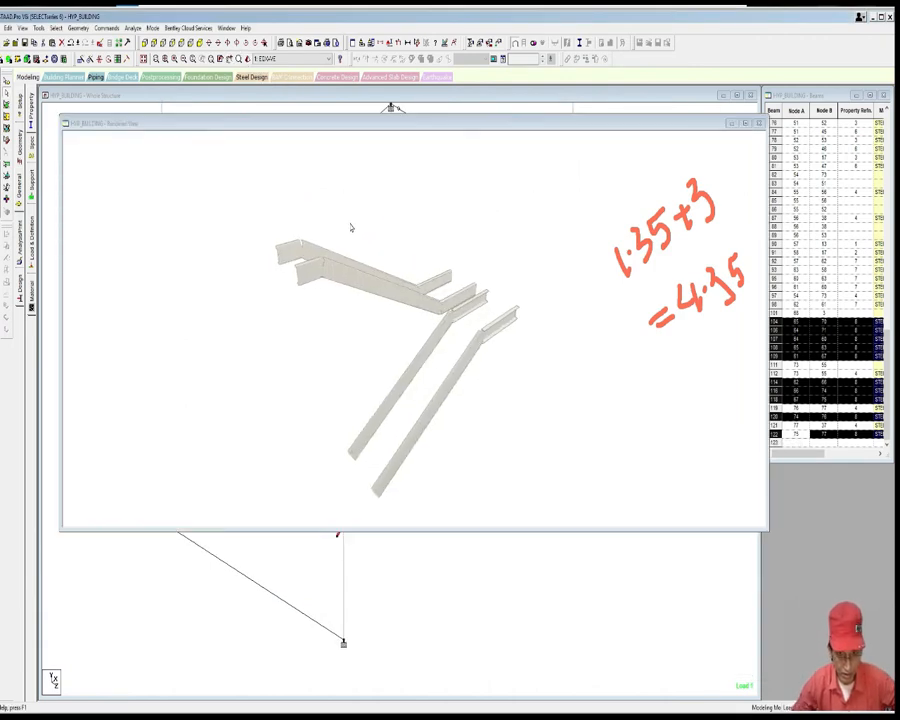
left_click_drag(434, 337, 450, 390)
left_click_drag(445, 332, 426, 309)
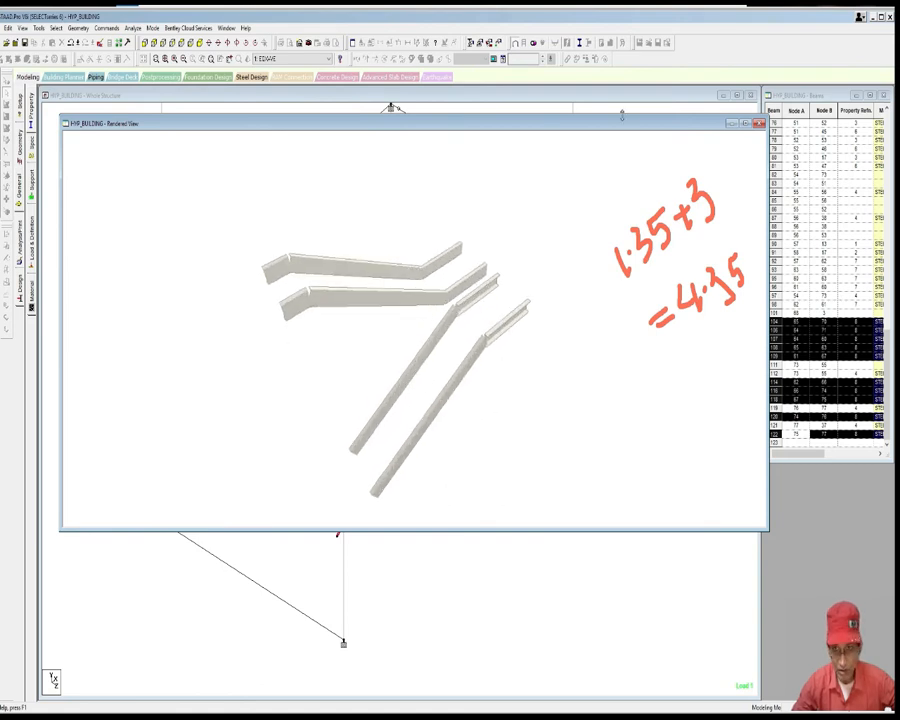
mouse_move(423, 393)
left_mouse_down()
mouse_move(472, 340)
mouse_move(396, 478)
mouse_move(415, 420)
left_mouse_up()
mouse_move(436, 326)
left_mouse_down()
mouse_move(368, 400)
mouse_move(412, 330)
left_mouse_up()
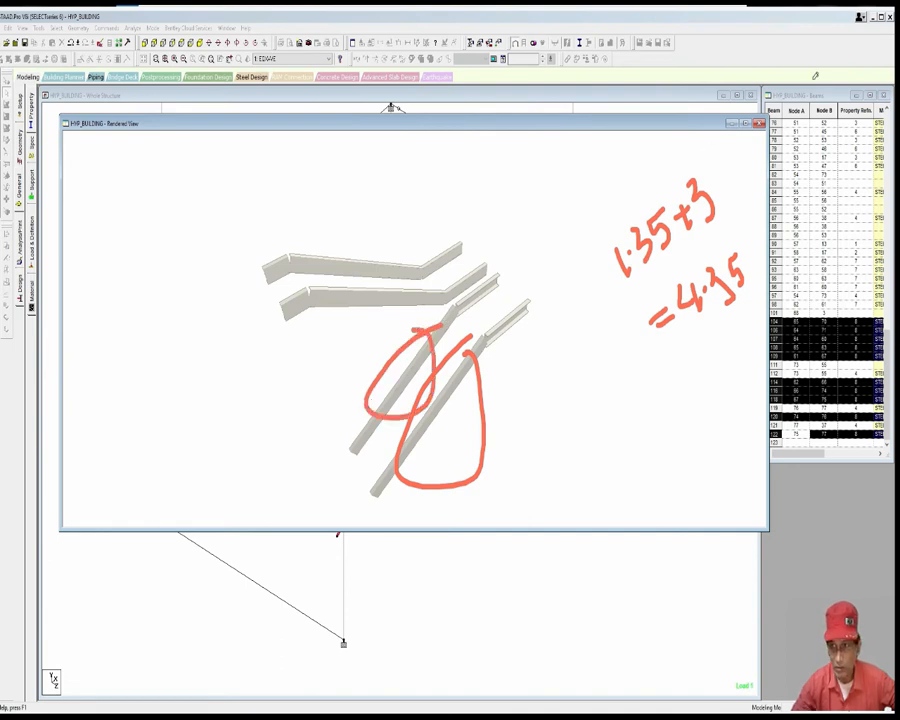
key("Escape")
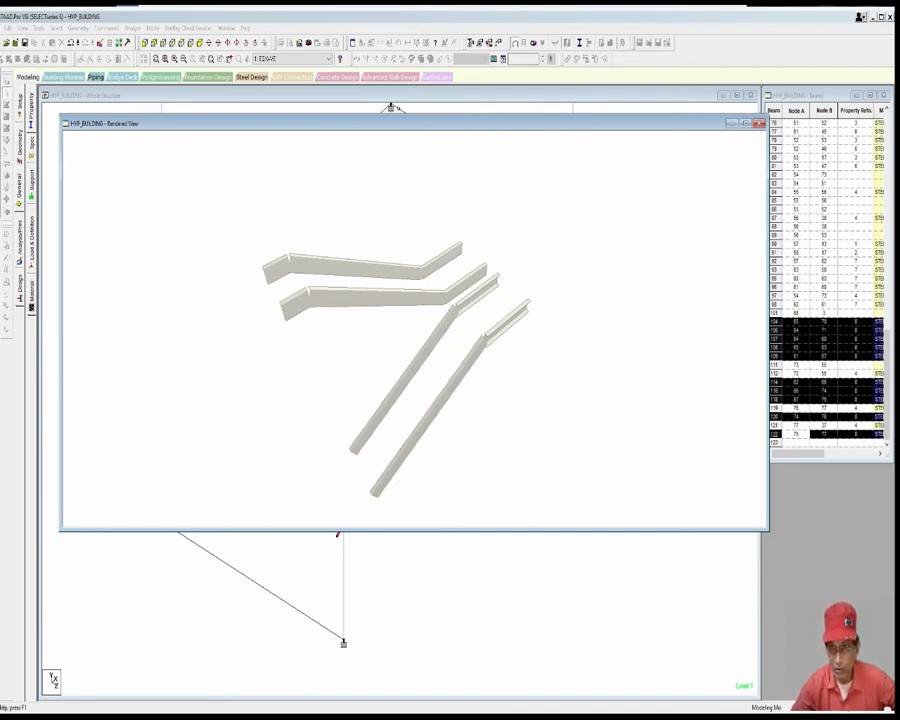
left_click(759, 124)
Step: Switch the incidence of the two inclined stringers of the lower stair flight
left_click(532, 464)
left_click(428, 384)
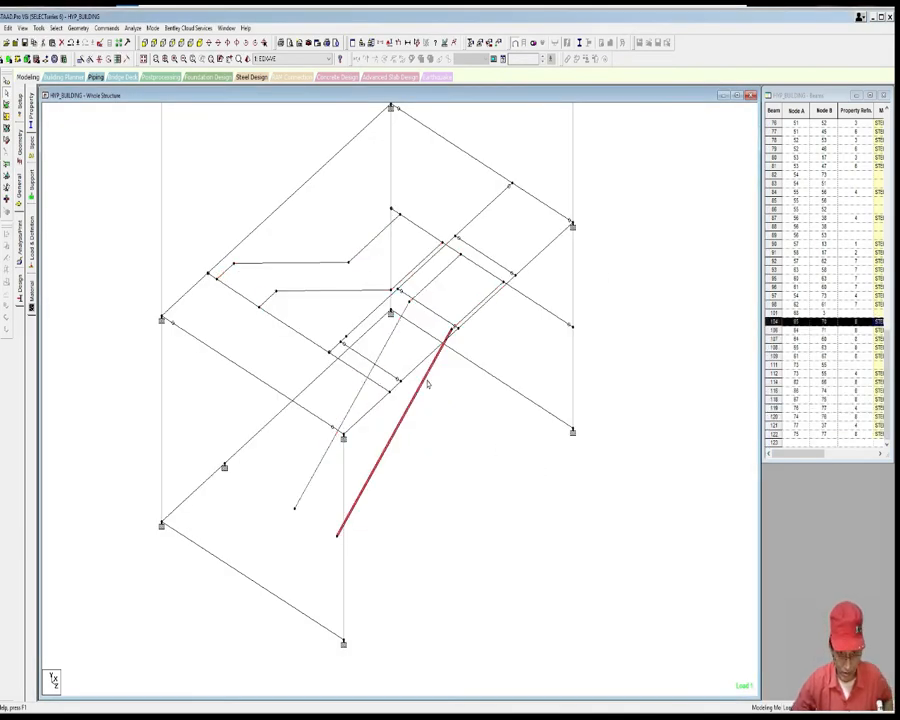
left_click(376, 360, "ctrl")
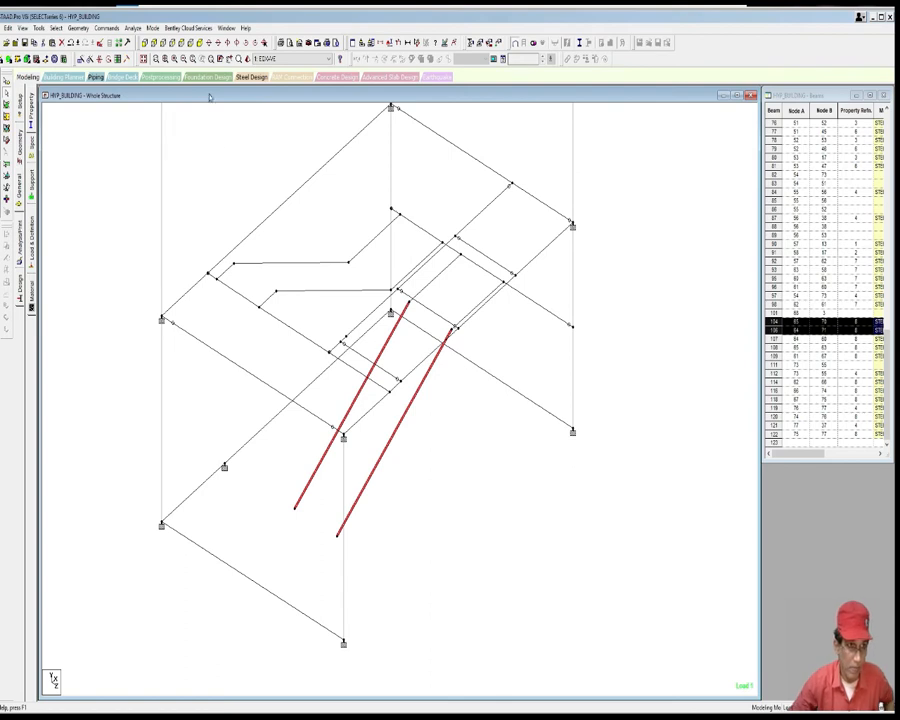
left_click(38, 27)
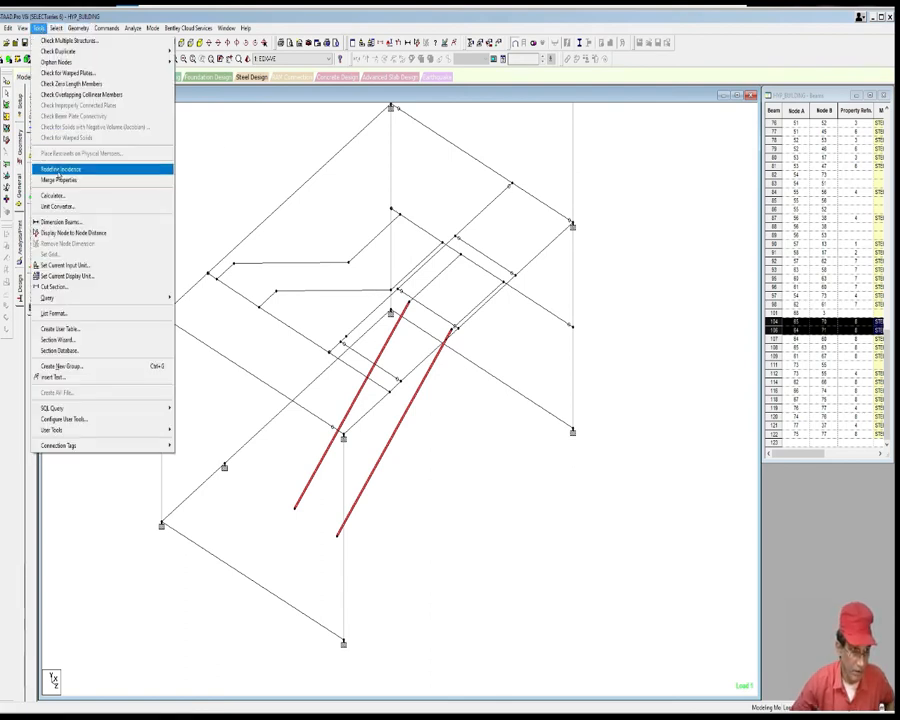
left_click(111, 172)
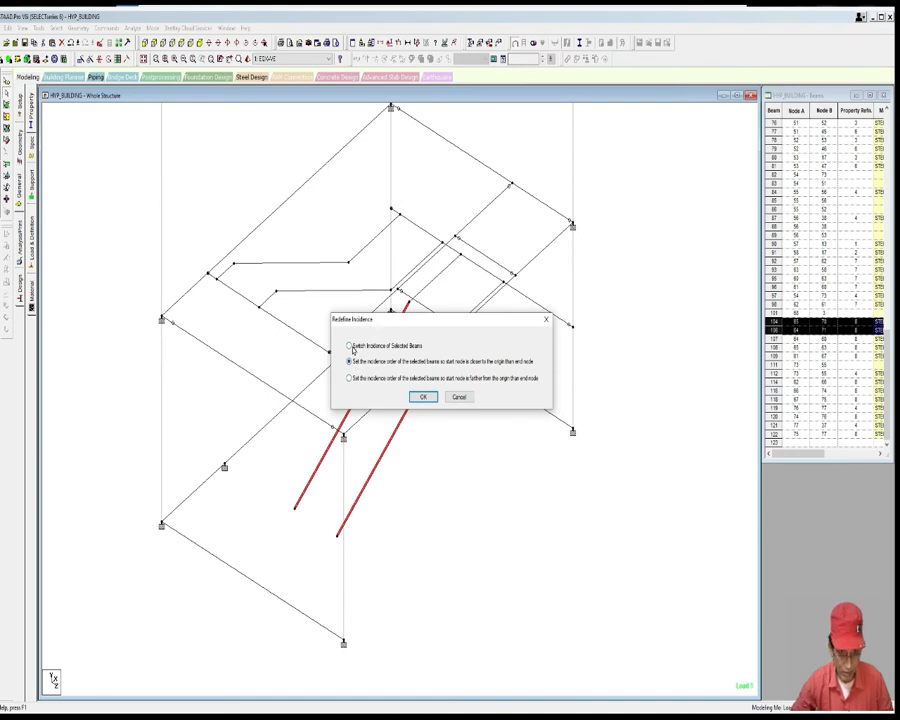
left_click(424, 398)
left_click(438, 497)
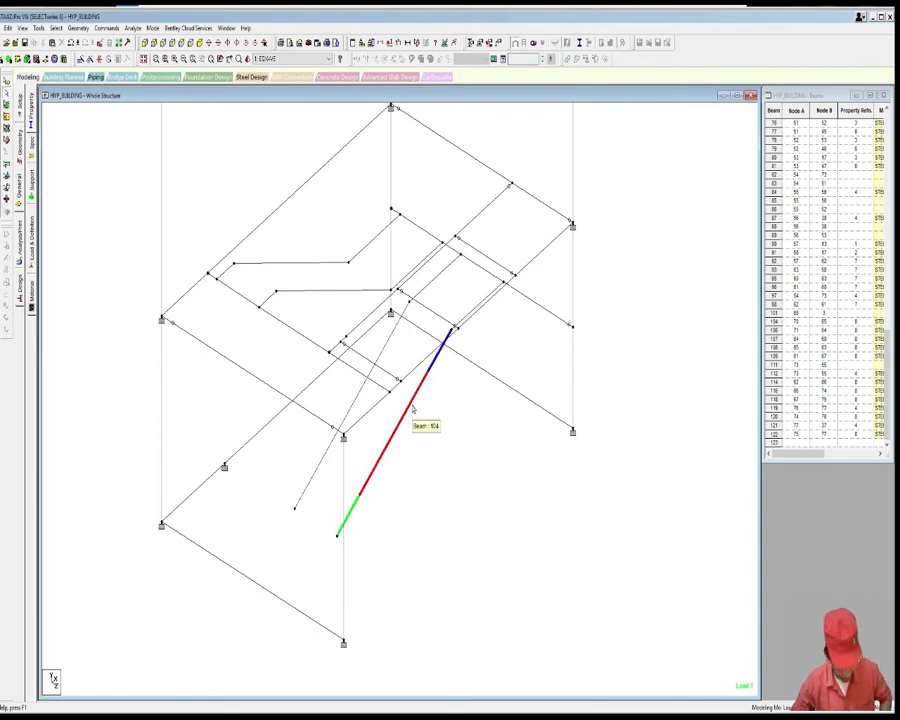
Step: Temporarily display the start and end colours of all beams to check the direction of the lower flight's inclined stringers
key("shift+e")
left_click(366, 487)
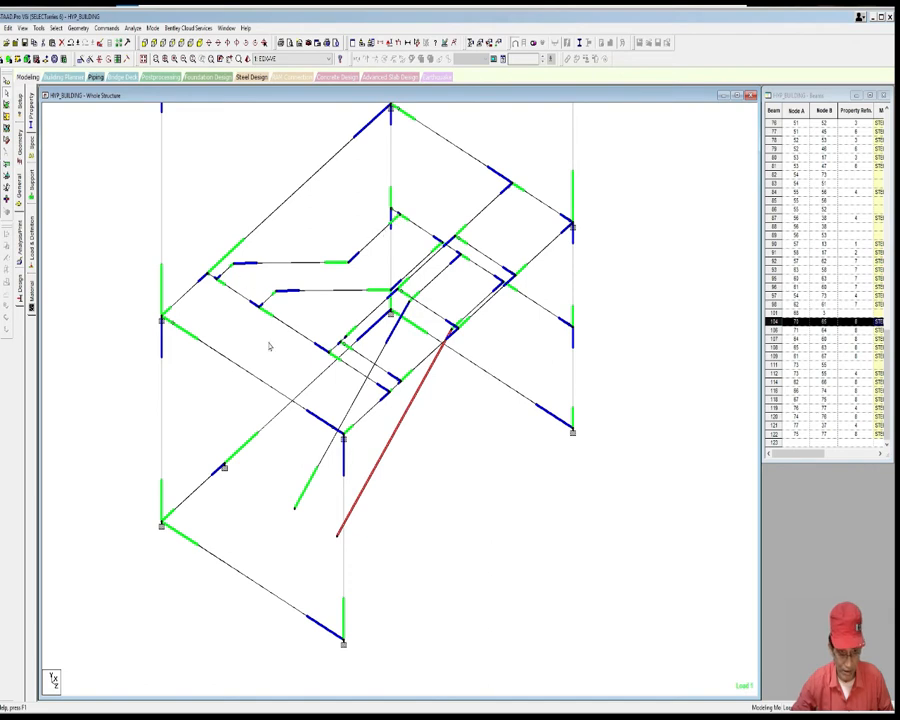
left_click(424, 566)
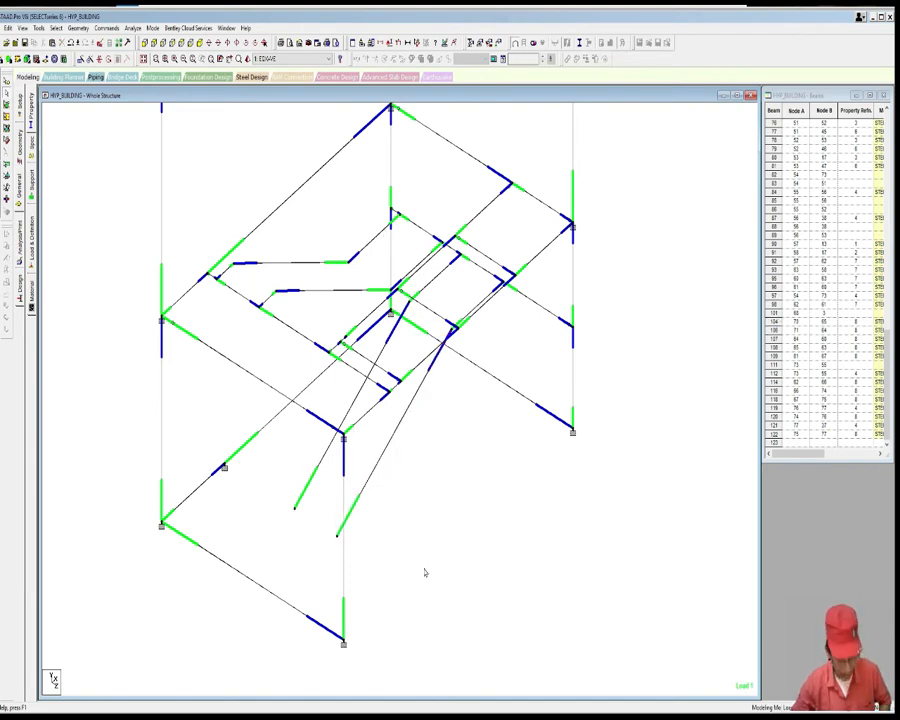
key("shift+e")
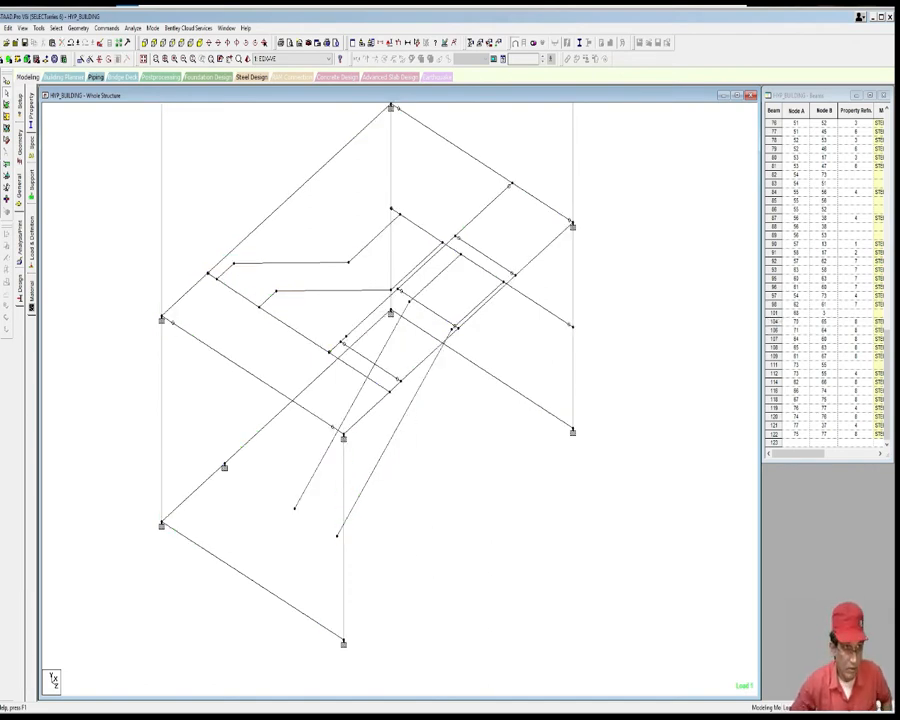
Step: Select all members that use the ISMC250 property
left_click(56, 28)
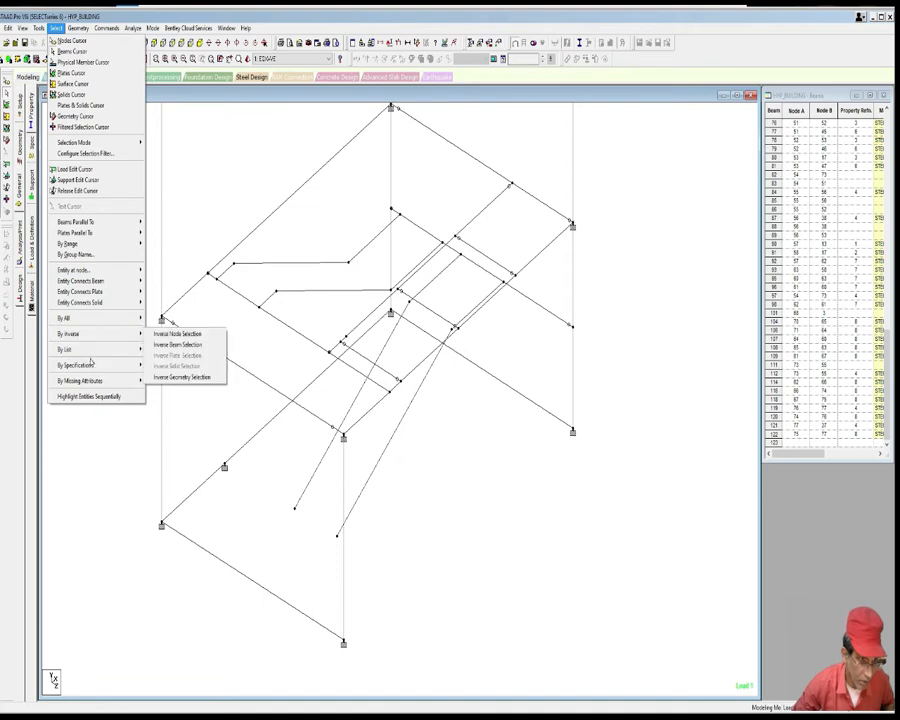
mouse_move(90, 365)
left_click(185, 372)
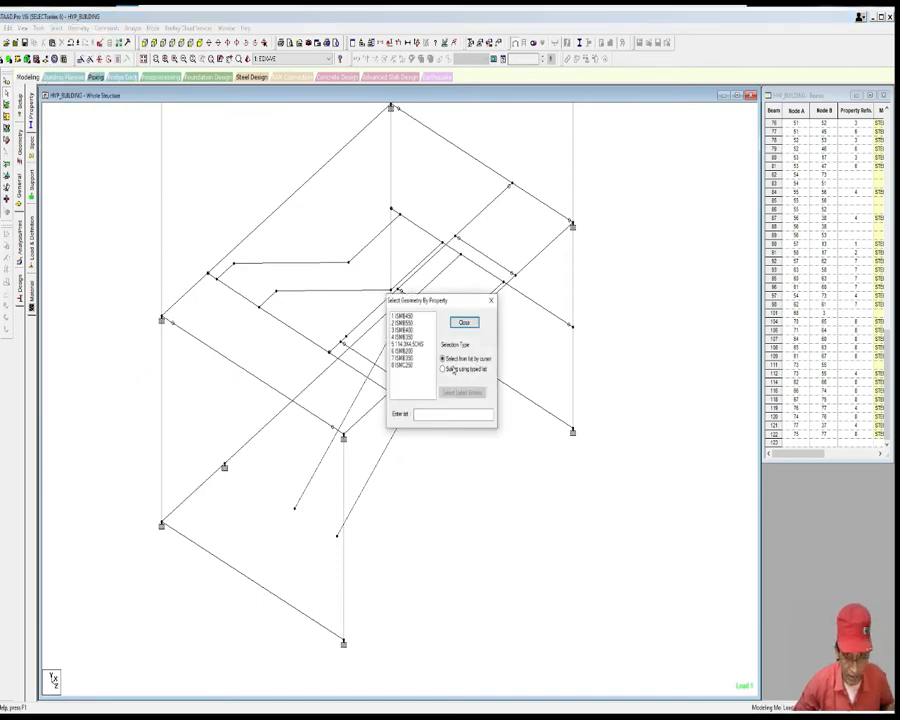
left_click(410, 365)
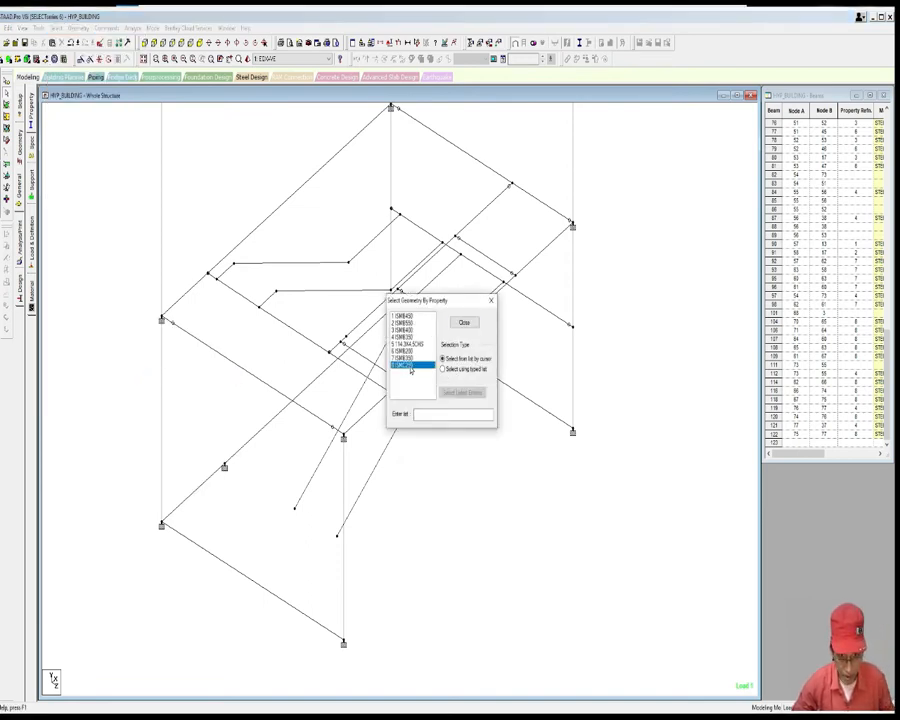
left_click(490, 300)
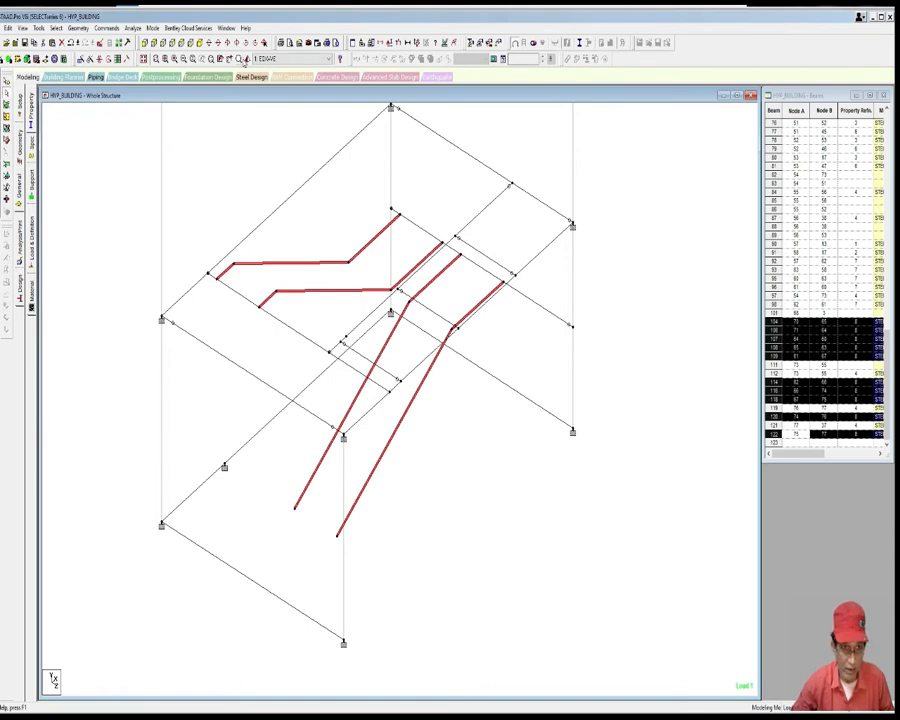
Step: Examine the channel orientation of the selected stringers in a 3D rendered view, then close it and clear the selection
left_click(173, 43)
left_click_drag(521, 319, 470, 344)
left_click_drag(478, 390, 451, 394)
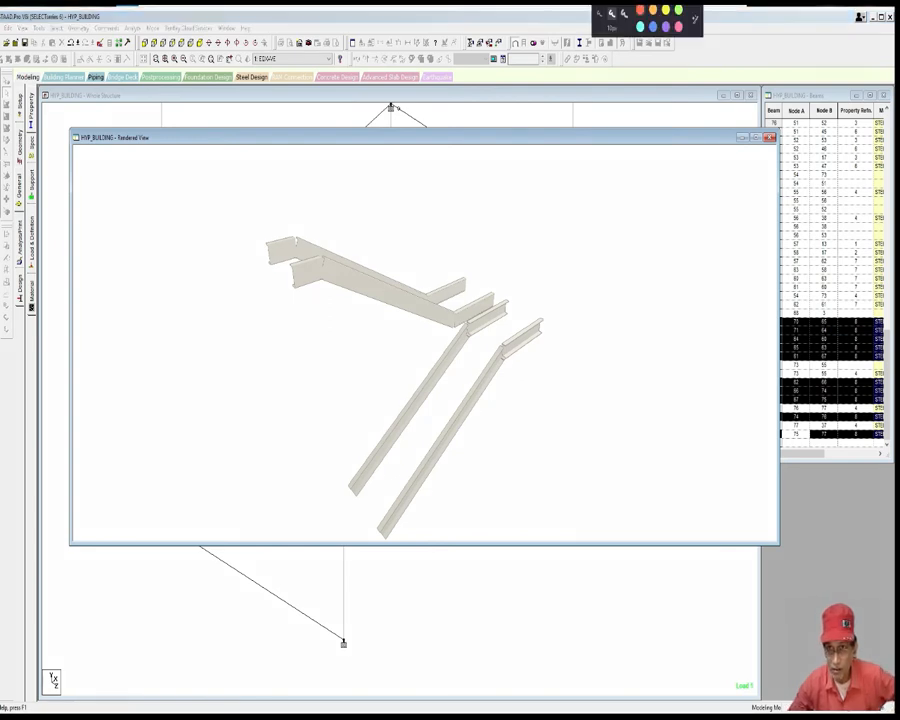
mouse_move(430, 348)
left_mouse_down()
mouse_move(396, 430)
mouse_move(424, 354)
left_mouse_up()
mouse_move(442, 312)
left_mouse_down()
mouse_move(396, 297)
mouse_move(446, 306)
mouse_move(424, 300)
left_mouse_up()
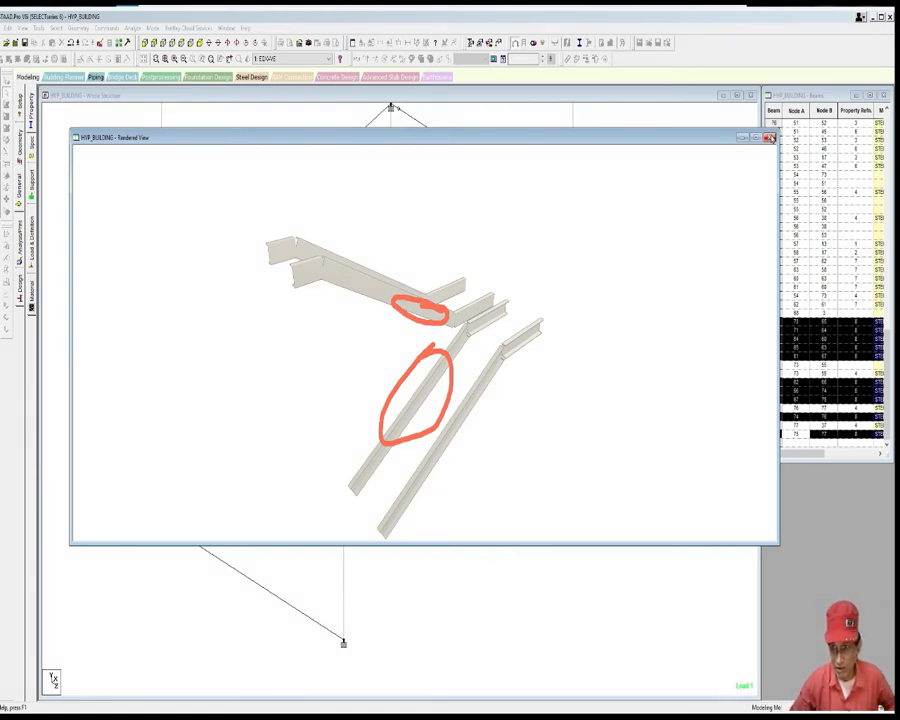
left_click(543, 97)
left_click(512, 427)
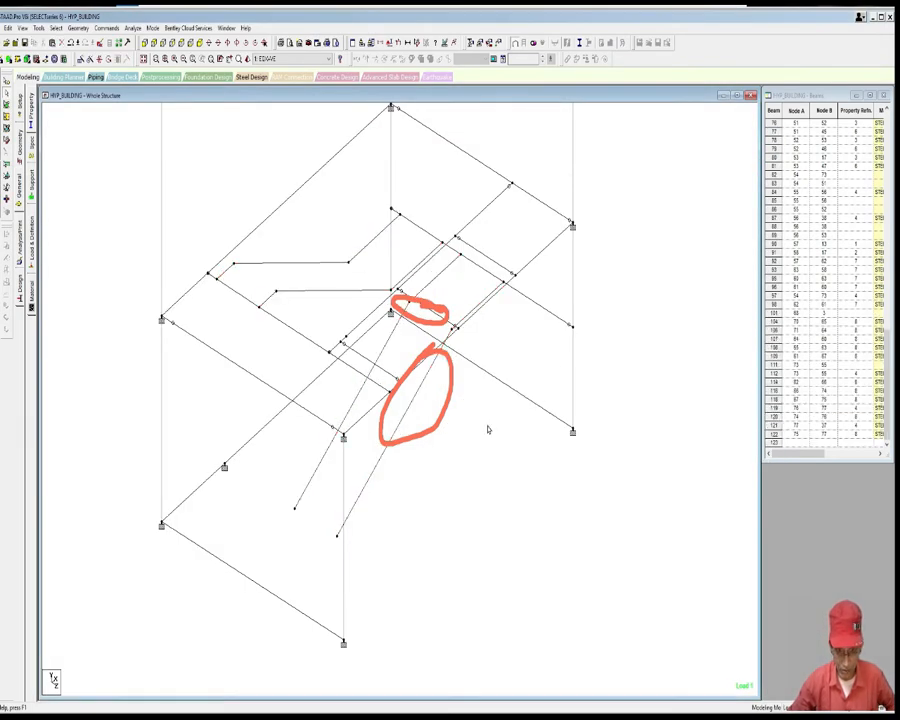
Step: Select the inclined and horizontal members of both flights' inner stringers and open the beta angle properties
left_click(391, 340)
left_click(433, 286, "ctrl")
left_click(413, 267, "ctrl")
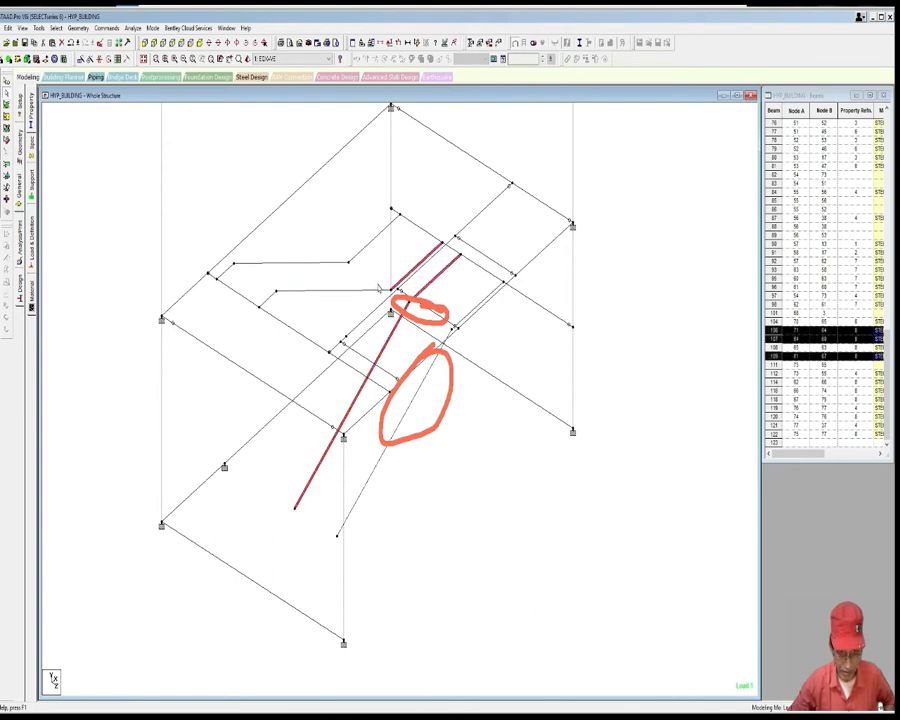
left_click(378, 290, "ctrl")
left_click(272, 296, "ctrl")
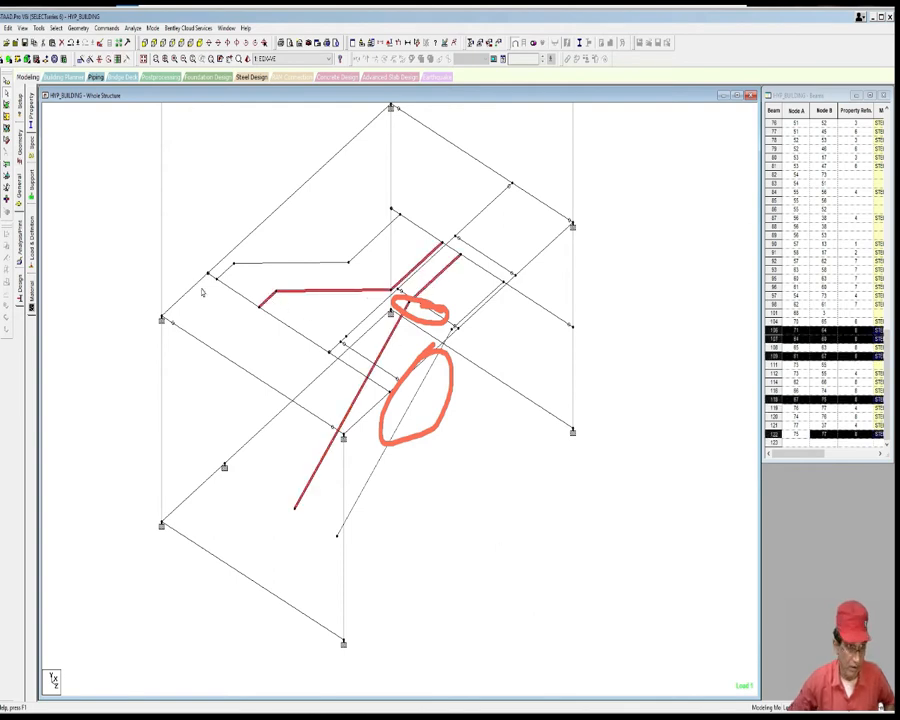
left_click(28, 90)
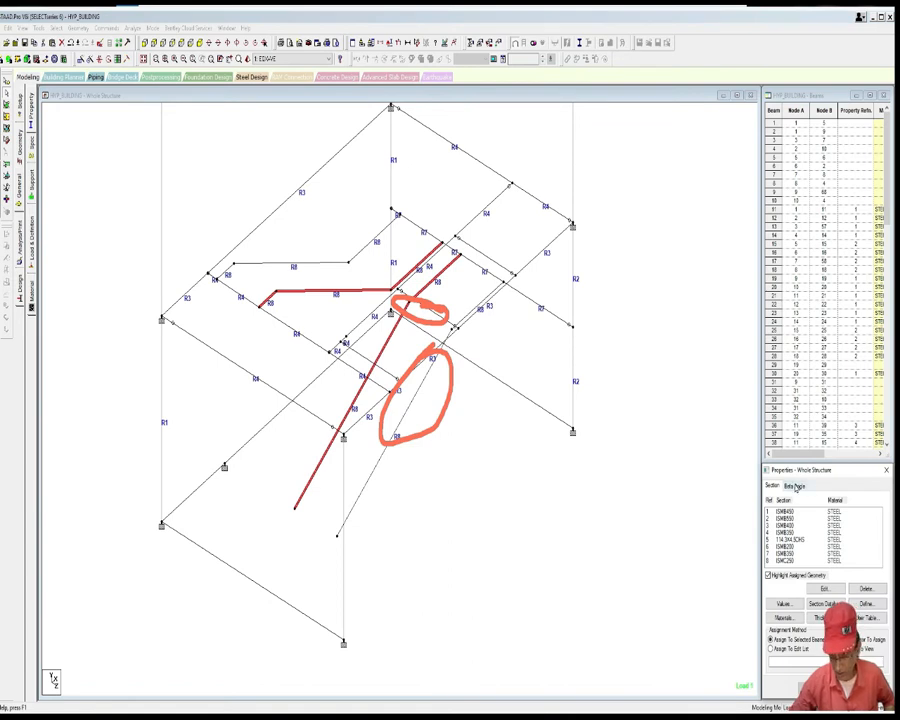
left_click(795, 486)
left_click(790, 588)
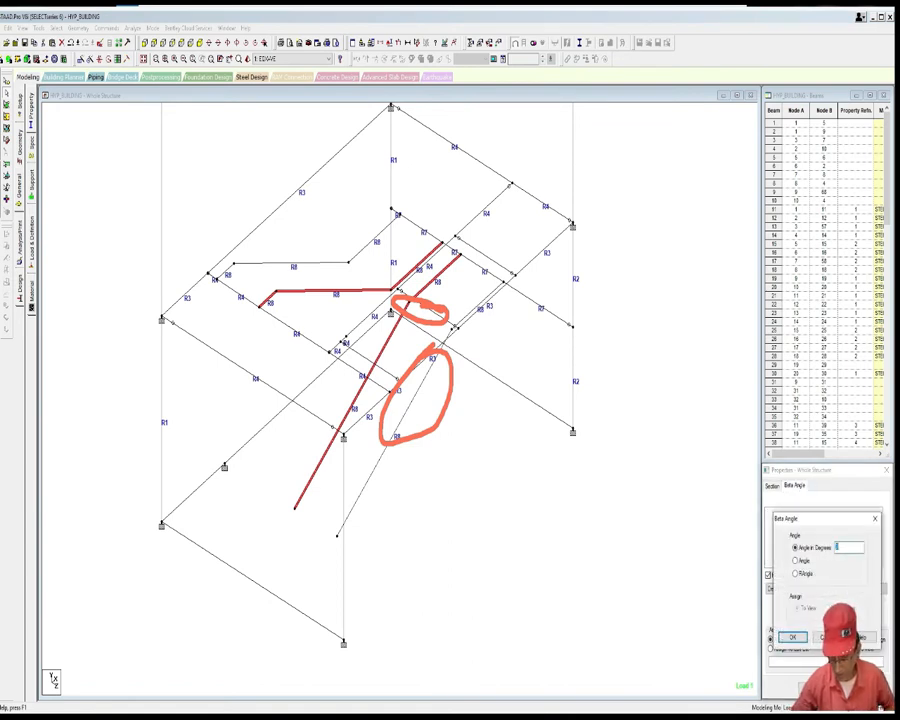
type("17018")
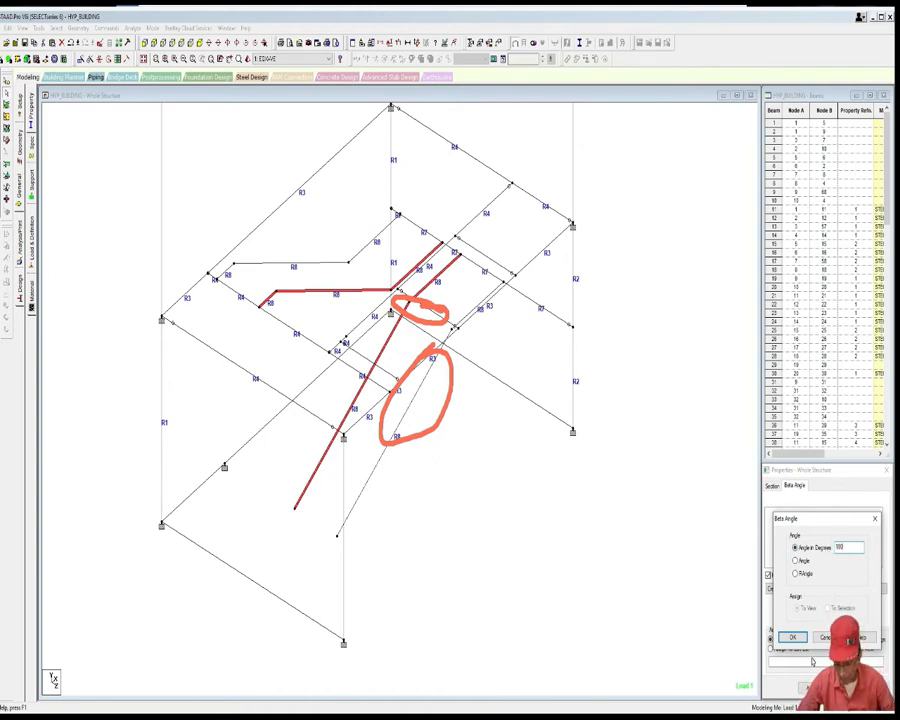
left_click(794, 638)
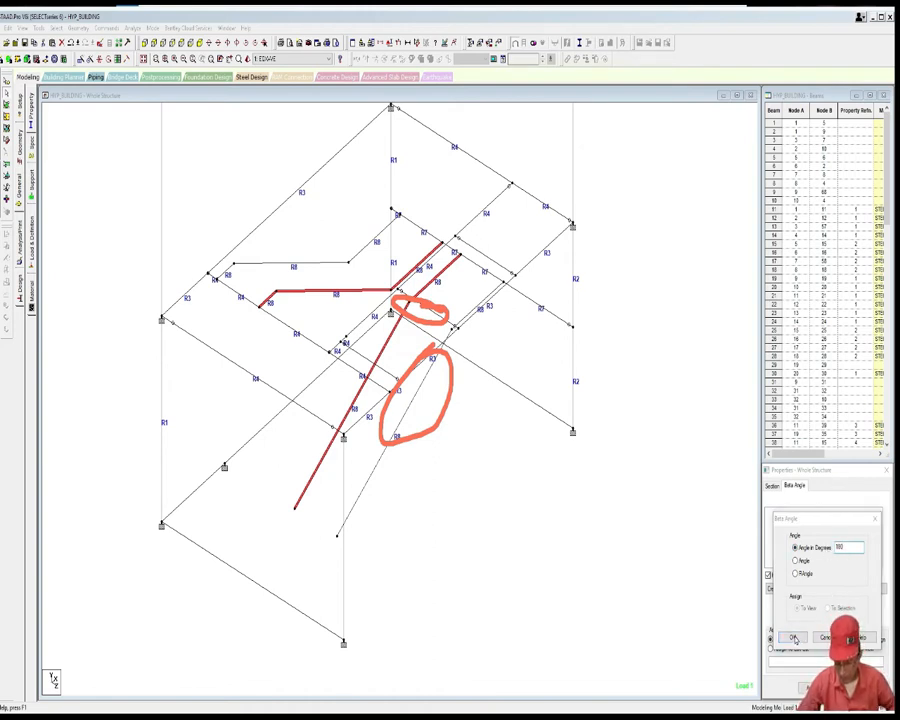
left_click(860, 477)
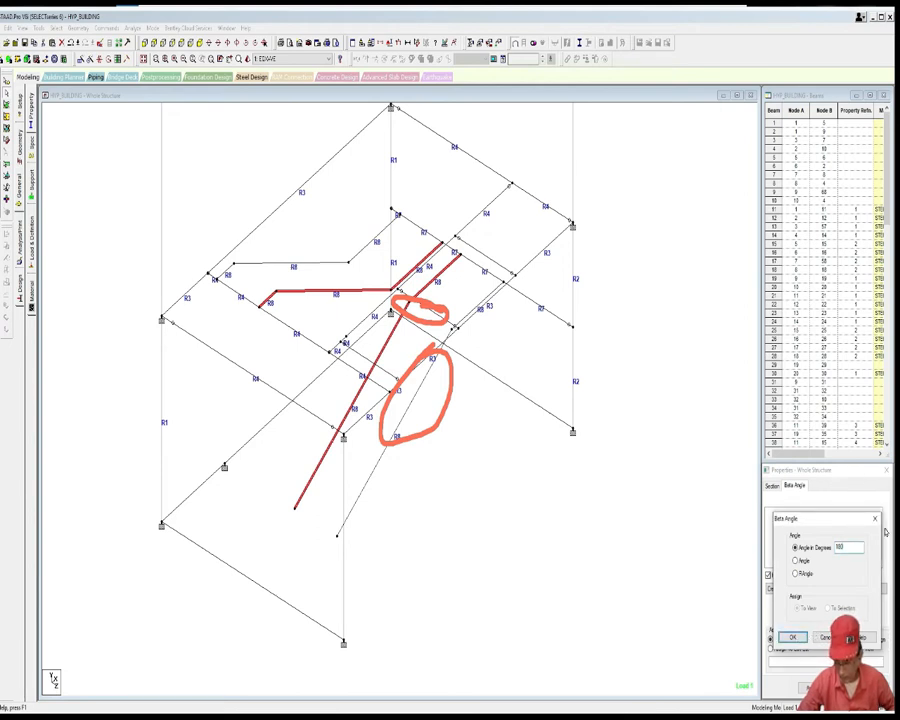
left_click(875, 519)
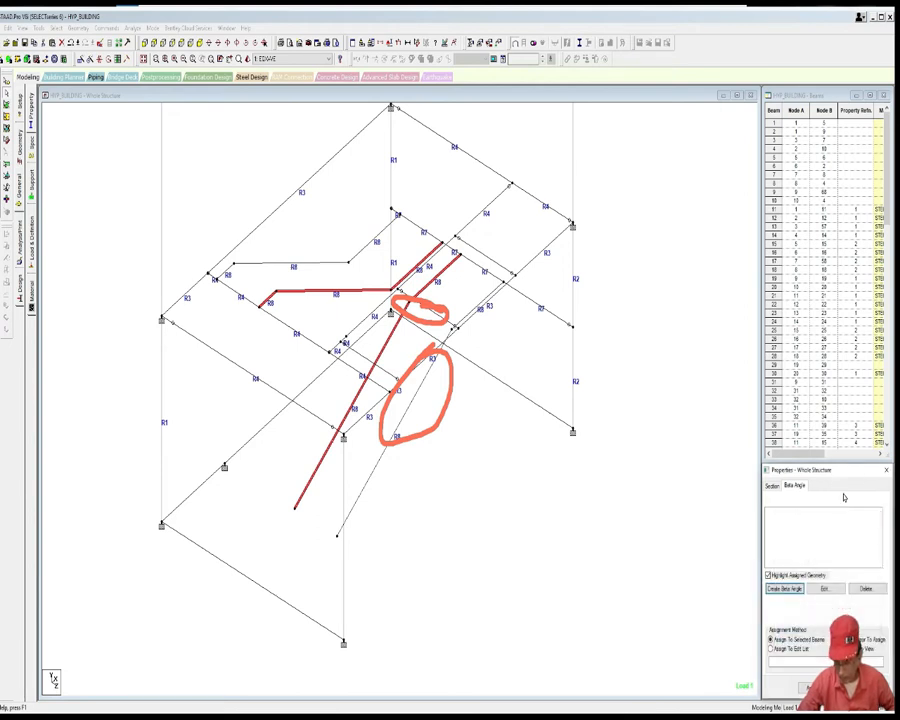
left_click(790, 589)
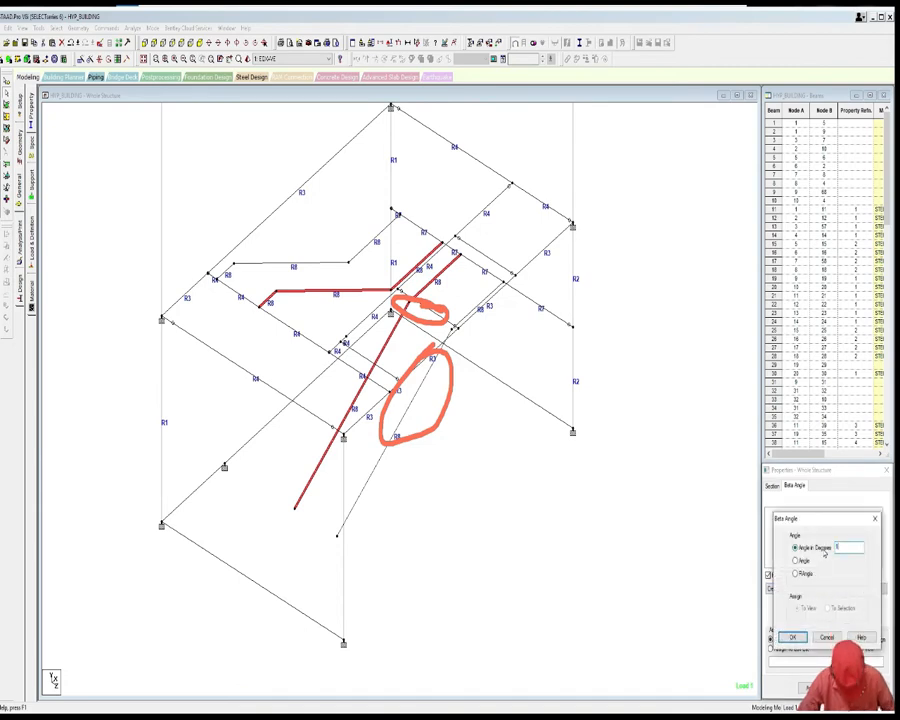
type("180")
left_click(843, 480)
left_click(875, 519)
Step: Move the properties window clear of the screen edge and create a beta angle of 180 degrees ready for assignment
left_click_drag(860, 469, 738, 465)
left_click(673, 587)
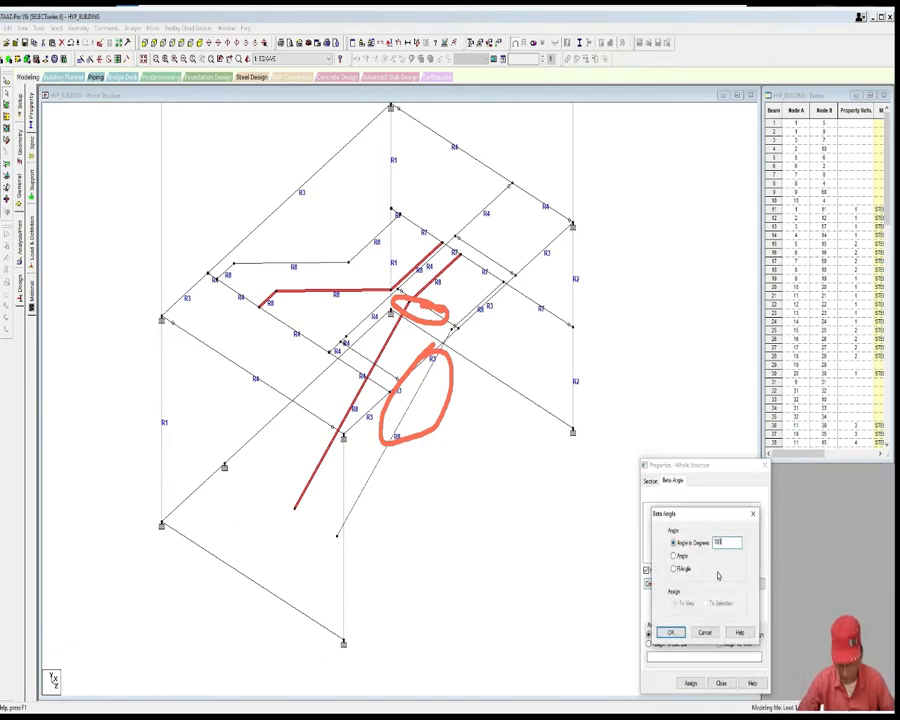
left_click(680, 632)
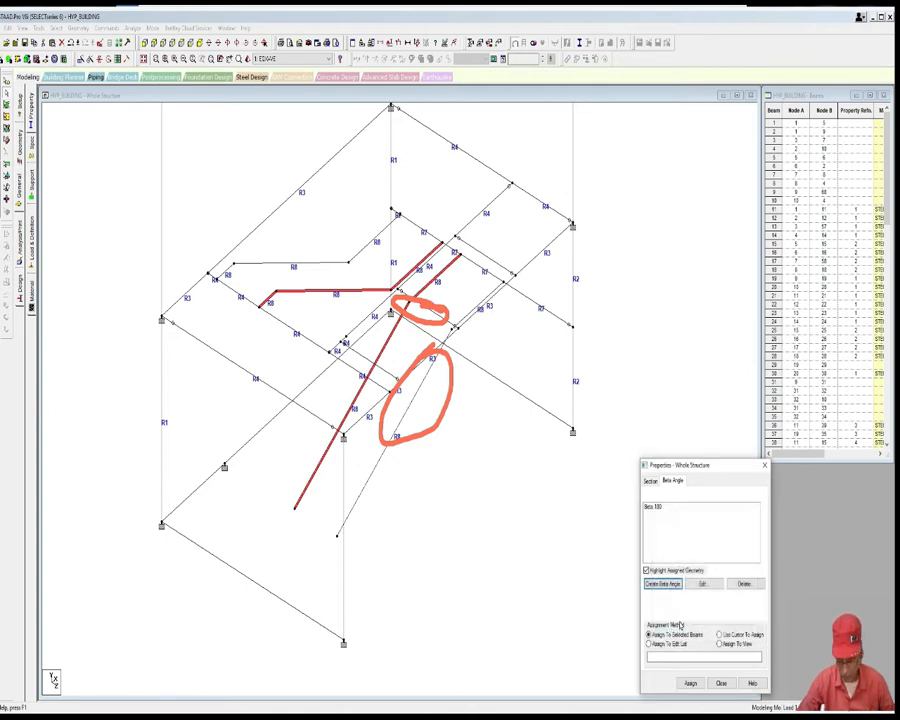
left_click(654, 507)
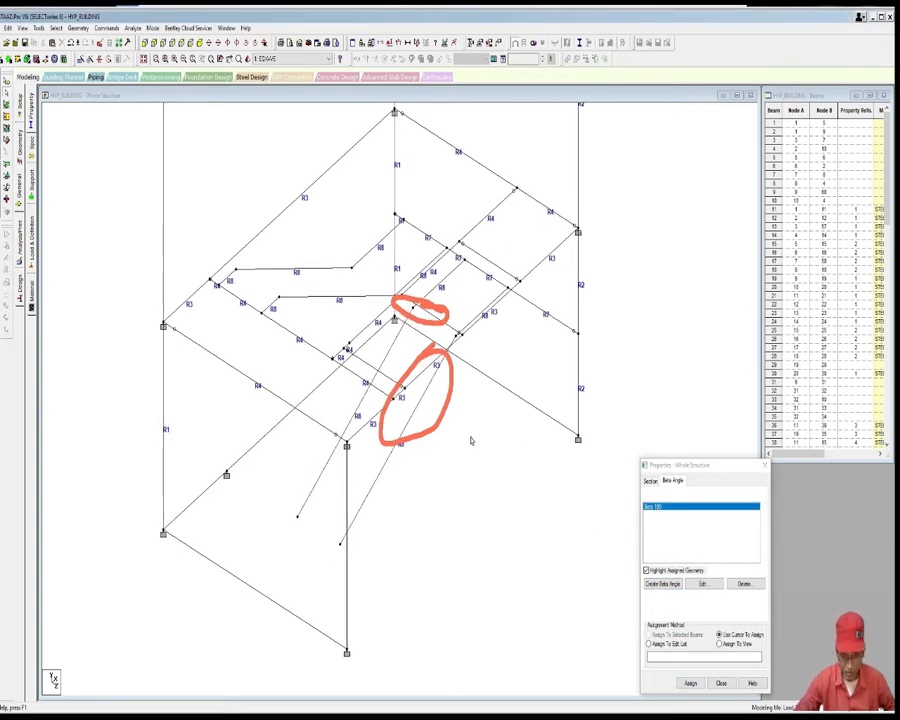
Step: Assign the Beta 180 orientation to the inclined and horizontal members of both flights' inner stringers
left_click(389, 350)
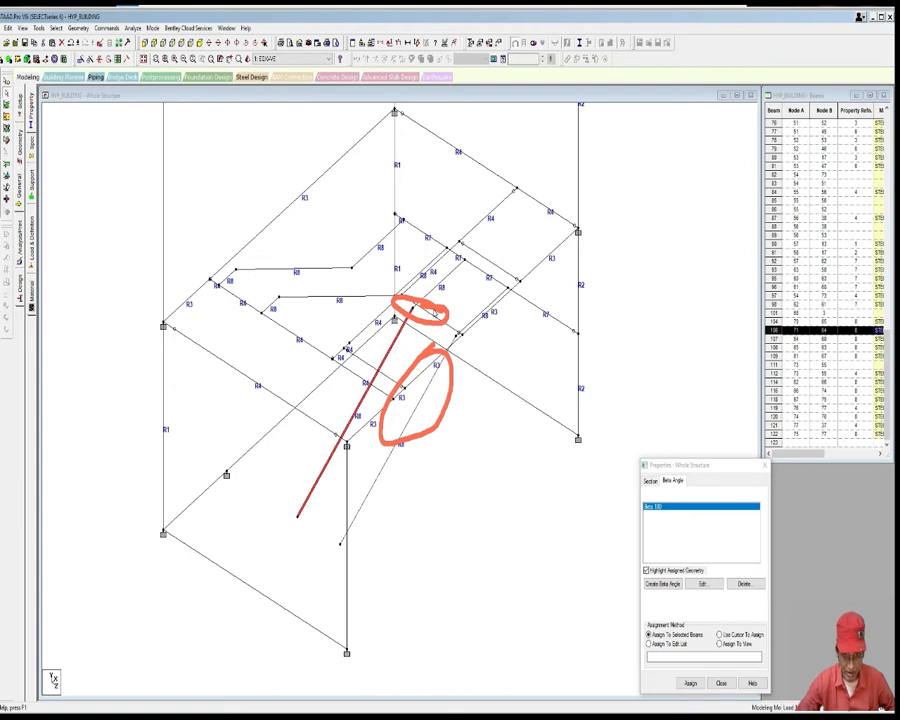
left_click(437, 285, "ctrl")
left_click(424, 271, "ctrl")
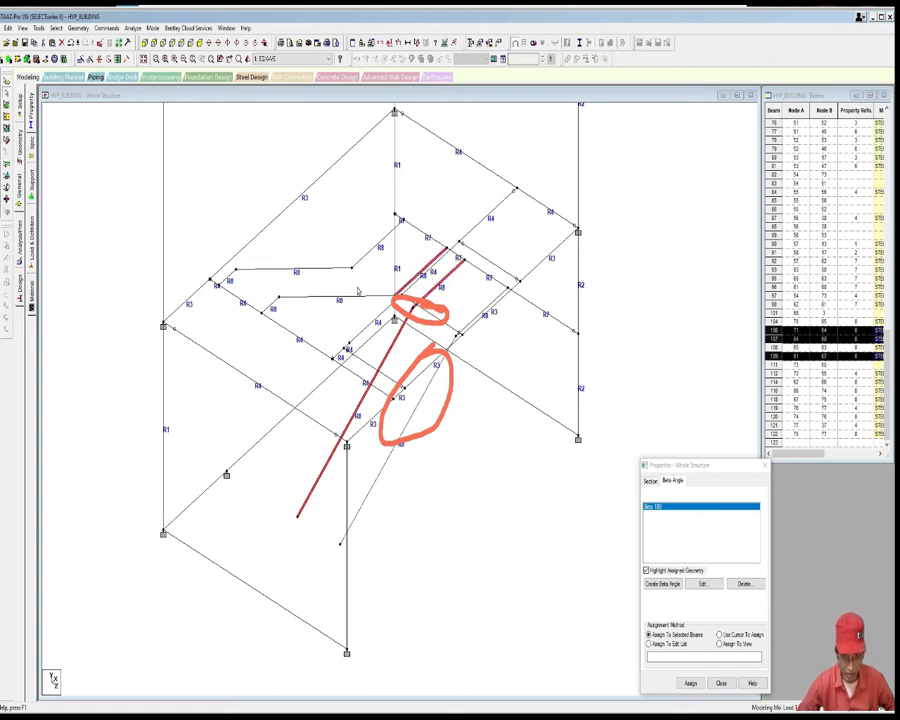
left_click(352, 296, "ctrl")
left_click(270, 305, "ctrl")
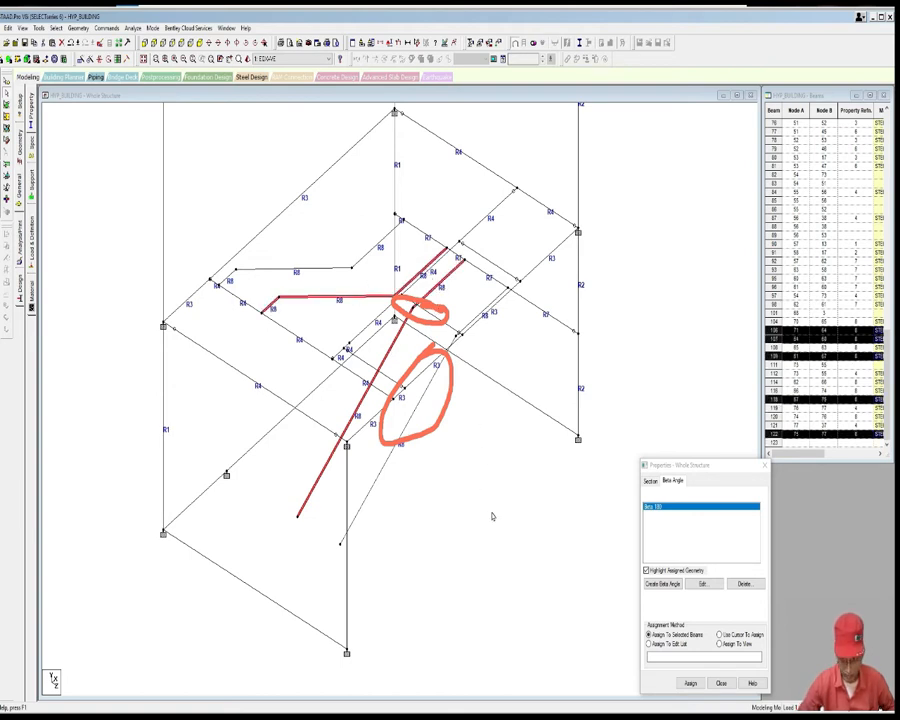
left_click(690, 683)
left_click(723, 606)
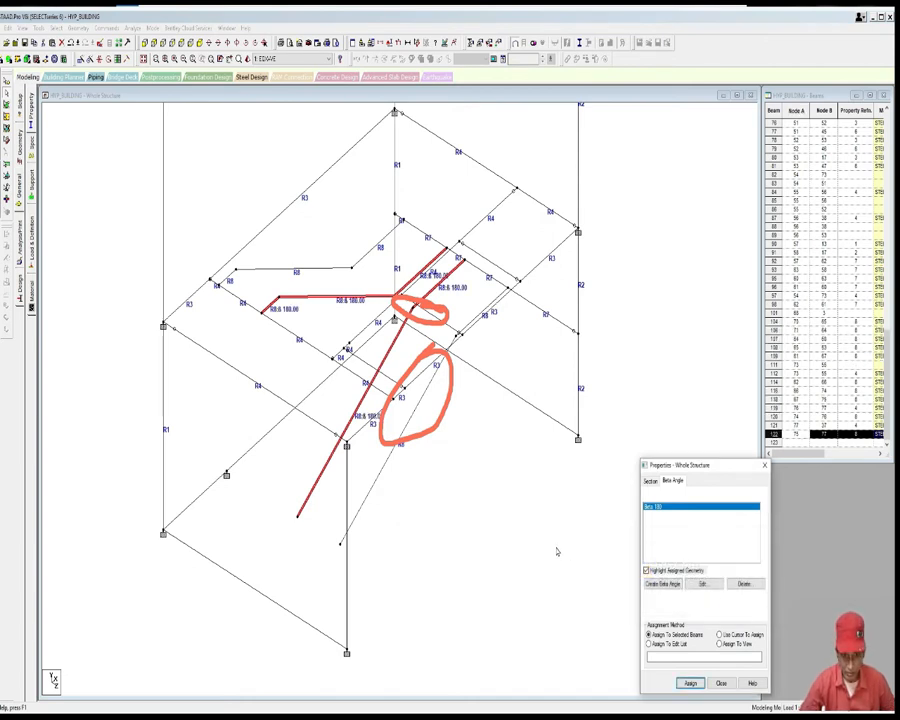
Step: Select the inclined and horizontal members of all stringers in both stair flights
left_click(556, 548)
left_click(391, 454)
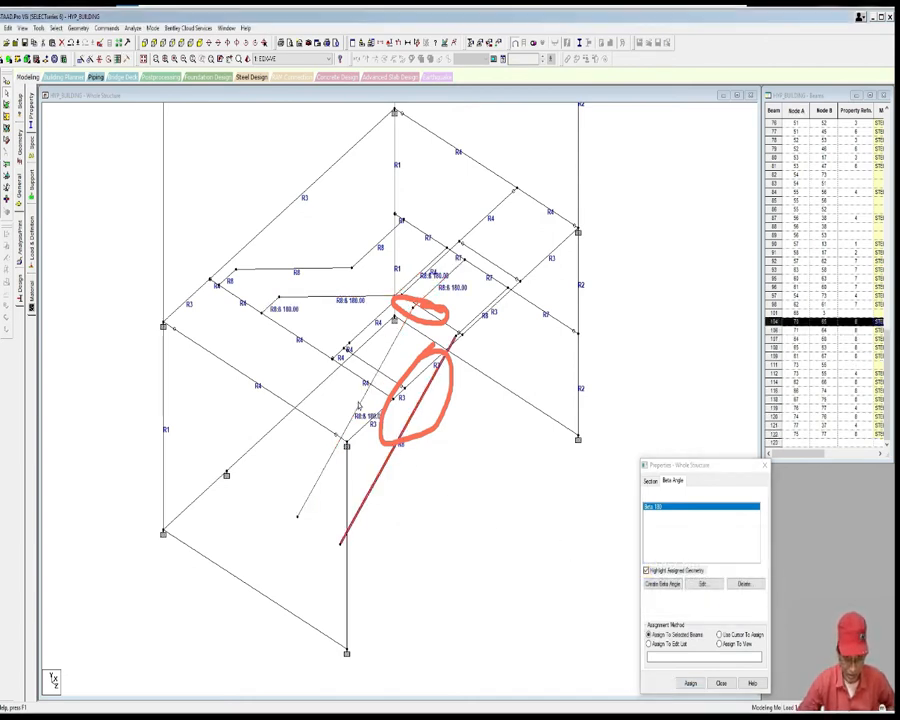
left_click(357, 403, "ctrl")
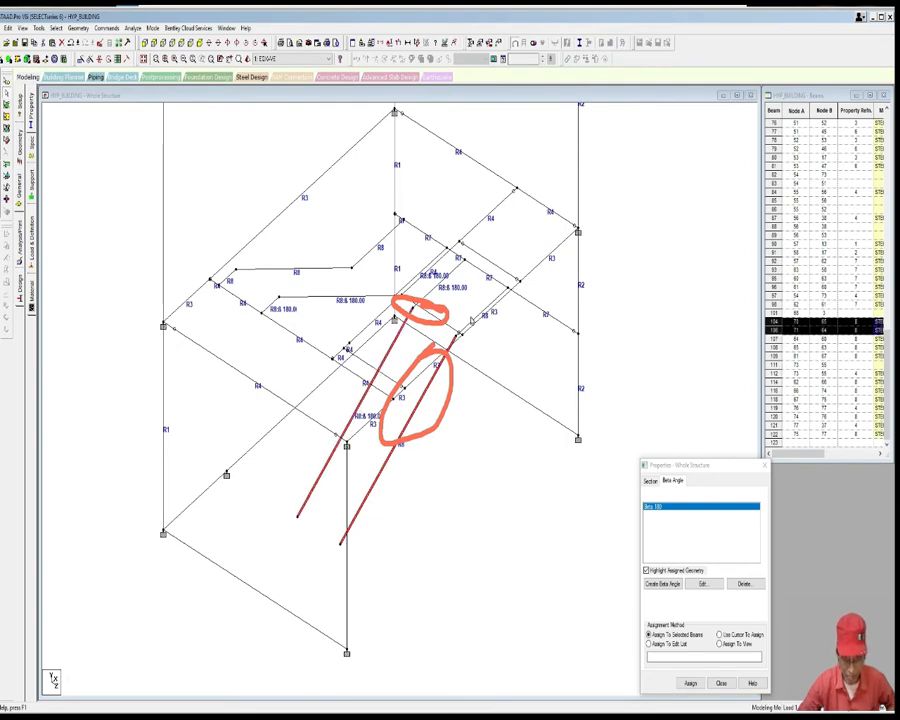
left_click(472, 322, "ctrl")
left_click(443, 283, "ctrl")
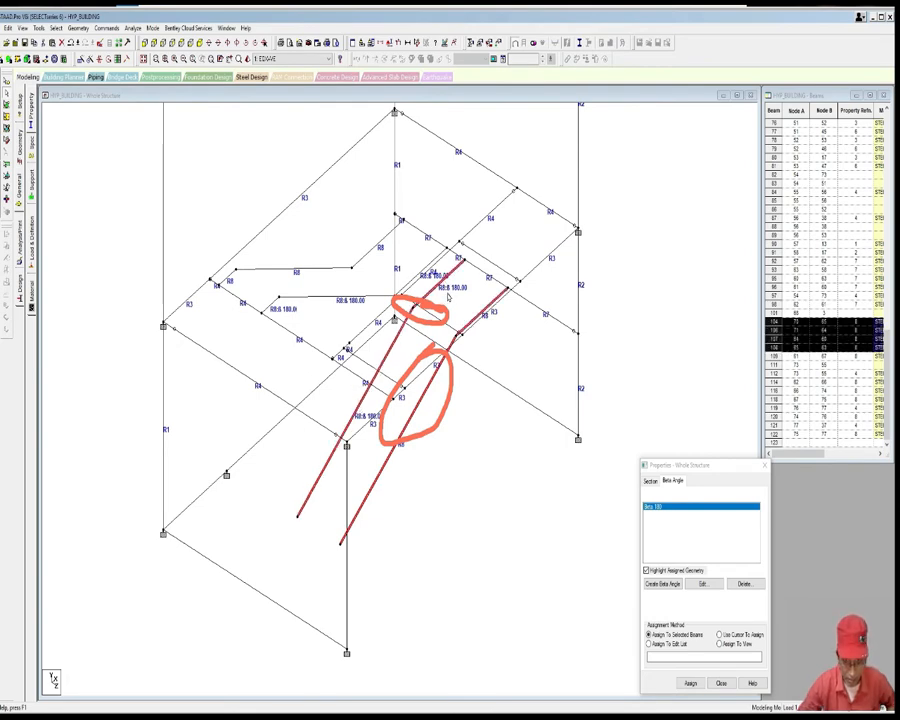
middle_click_drag(444, 296, 449, 313)
scroll(448, 315, "up", 3)
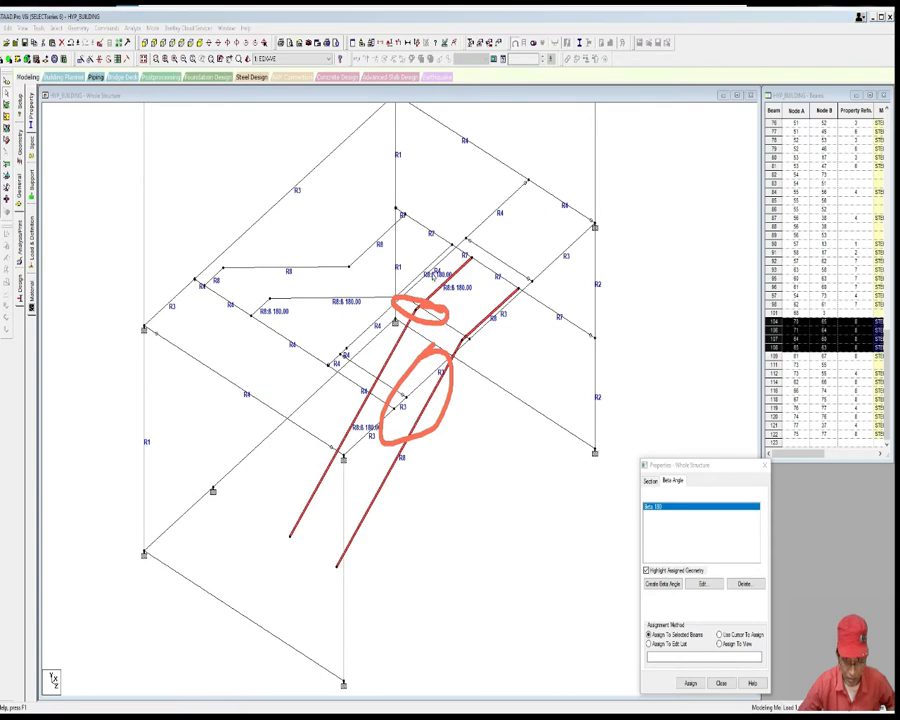
left_click(375, 243, "ctrl")
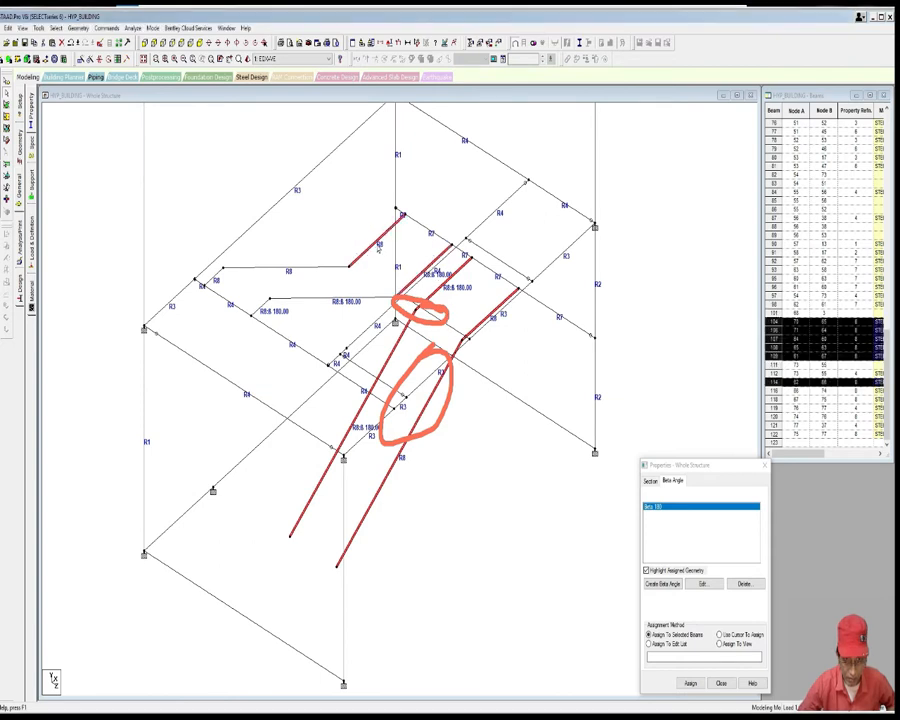
left_click(362, 298, "ctrl")
left_click(315, 268, "ctrl")
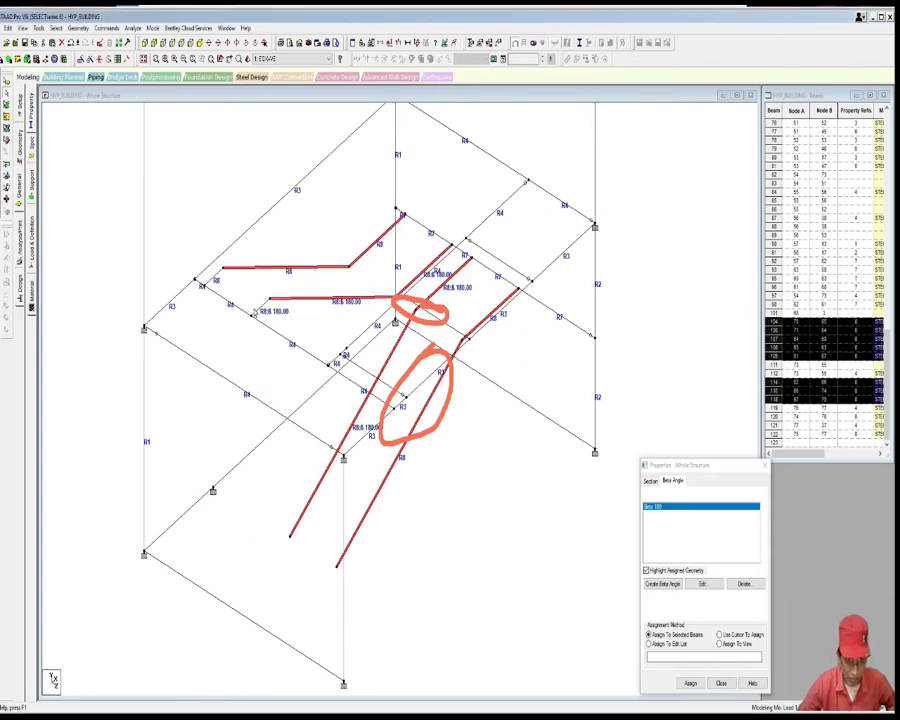
left_click(260, 307, "ctrl")
left_click(212, 277, "ctrl")
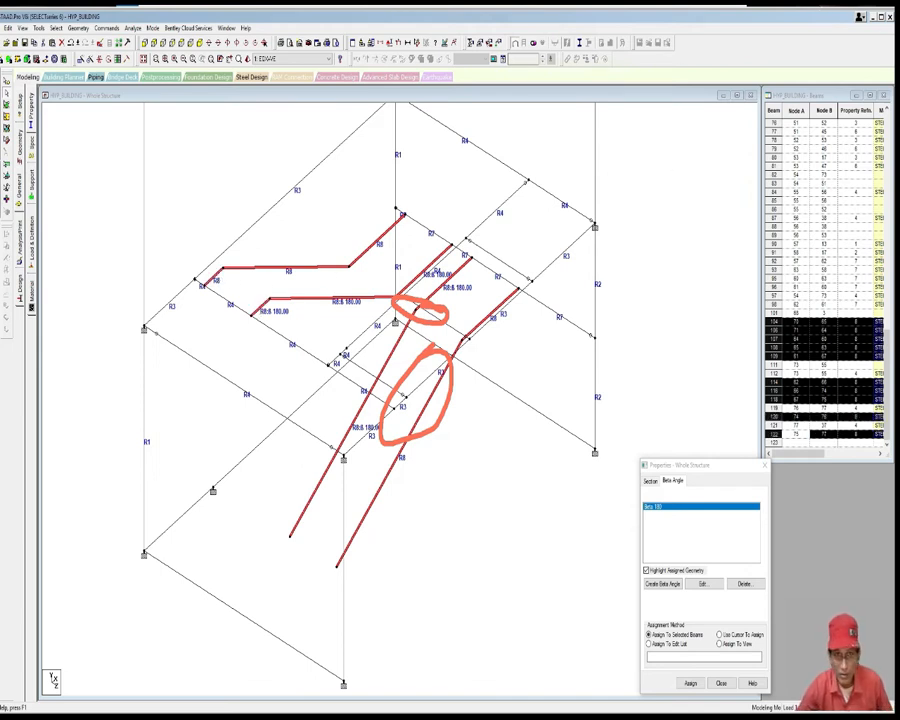
Step: Examine the channel orientation of all selected stringers in a rotated 3D rendered view, then close it and clear the selection
left_click(172, 43)
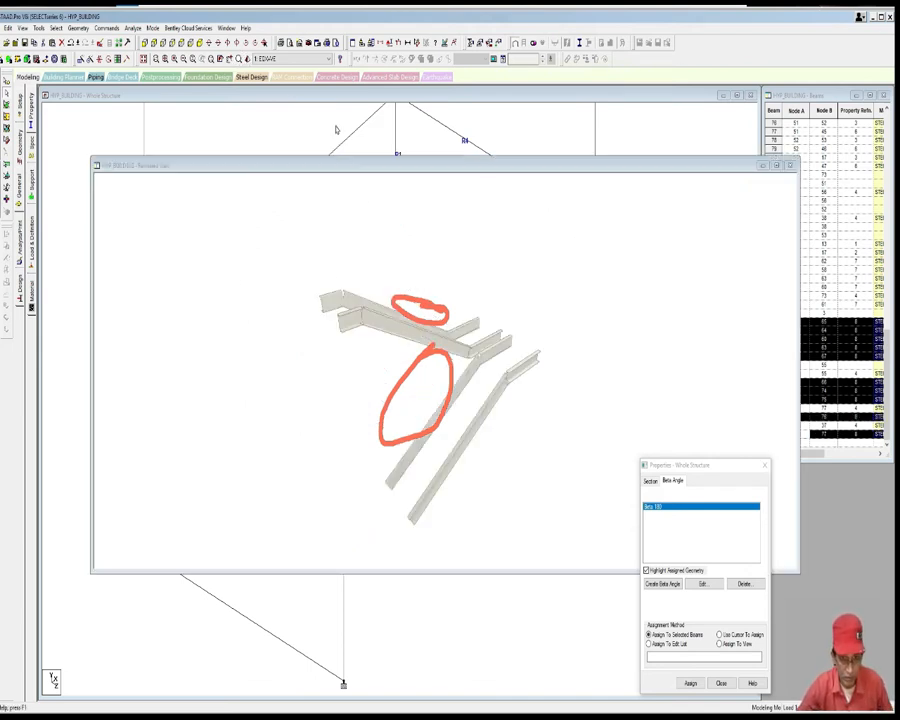
mouse_move(421, 300)
left_mouse_down()
mouse_move(476, 362)
mouse_move(502, 372)
mouse_move(522, 370)
mouse_move(546, 342)
mouse_move(448, 292)
mouse_move(536, 317)
mouse_move(412, 386)
mouse_move(430, 356)
mouse_move(396, 372)
left_mouse_up()
left_click(791, 166)
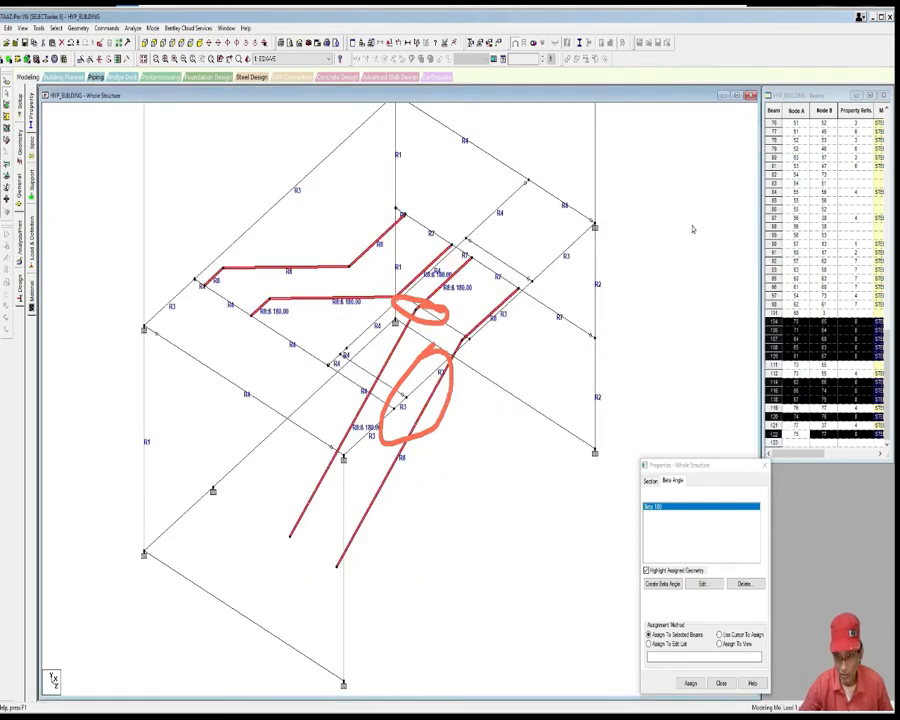
left_click(487, 522)
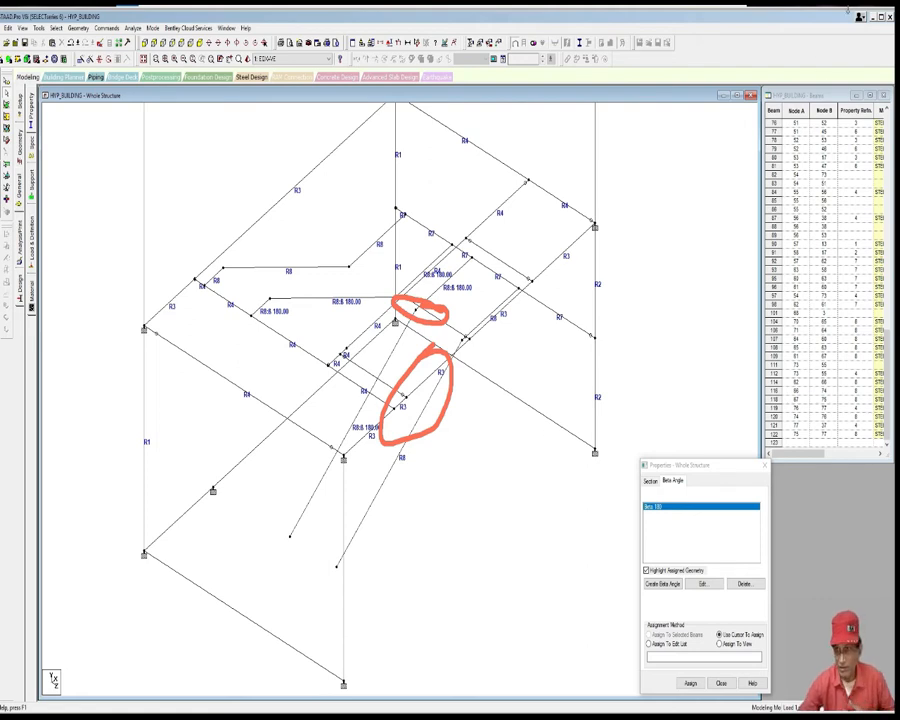
key("Escape")
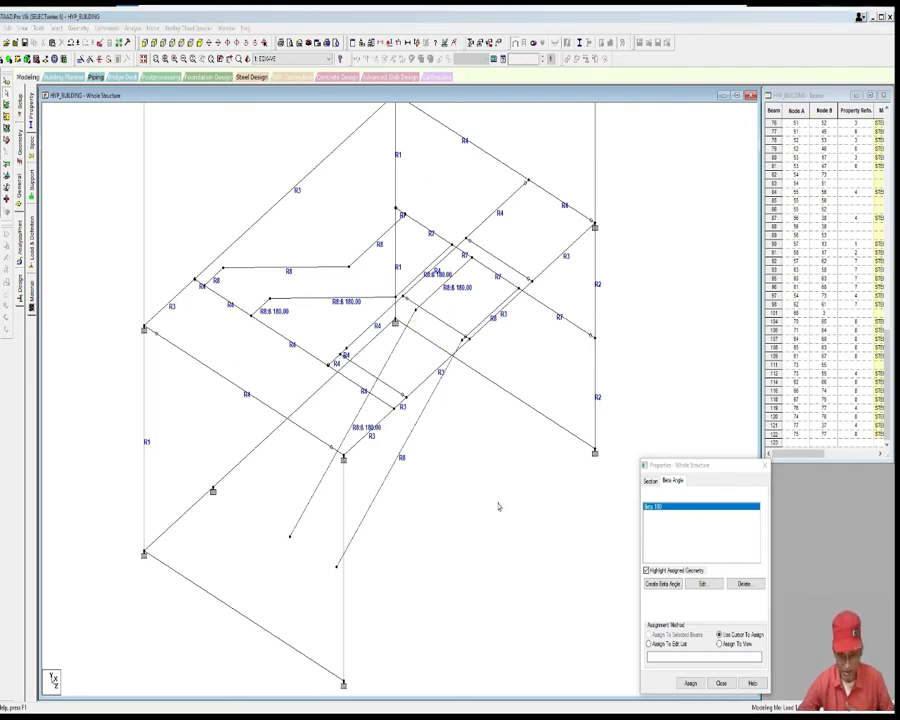
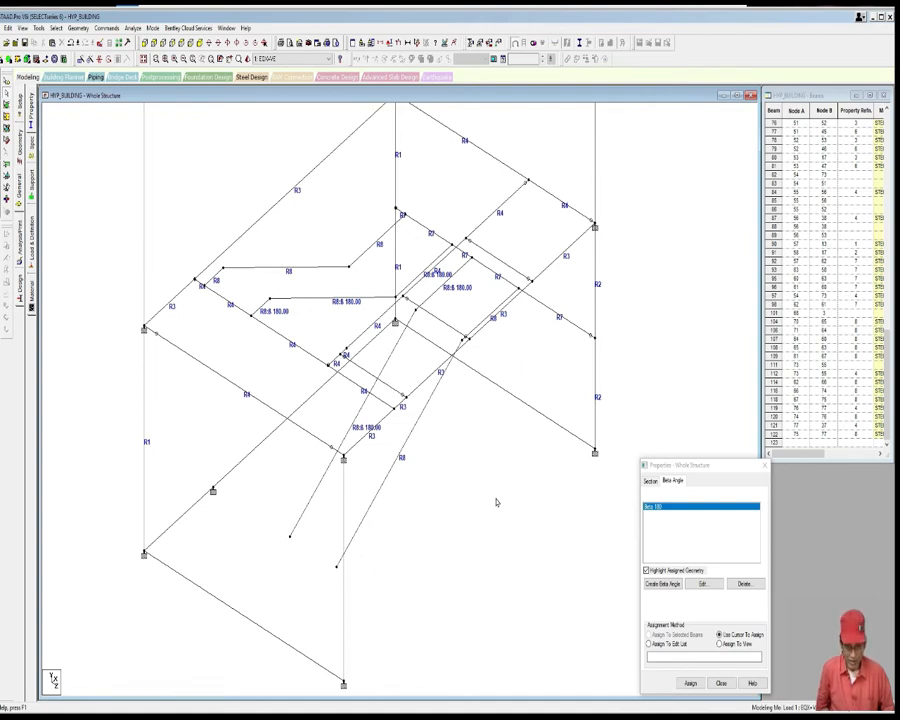
Step: Assign the existing START MY MZ release to one flight's two inclined stringers and the other flight's two horizontal members at the landing
left_click(388, 477)
left_click(314, 486, "ctrl")
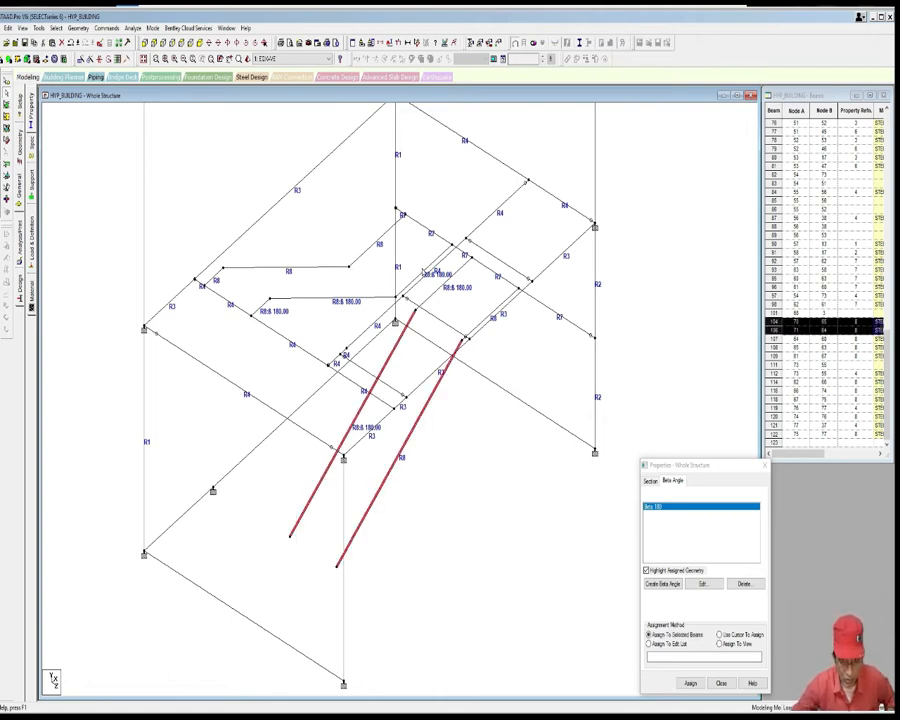
left_click(423, 270, "ctrl")
left_click(379, 240, "ctrl")
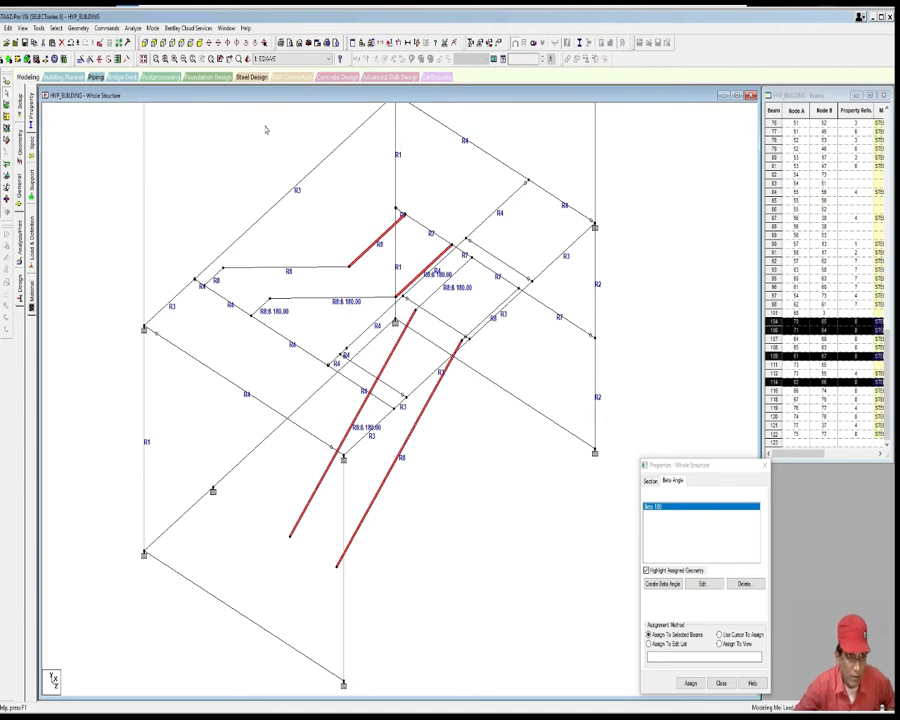
left_click(107, 27)
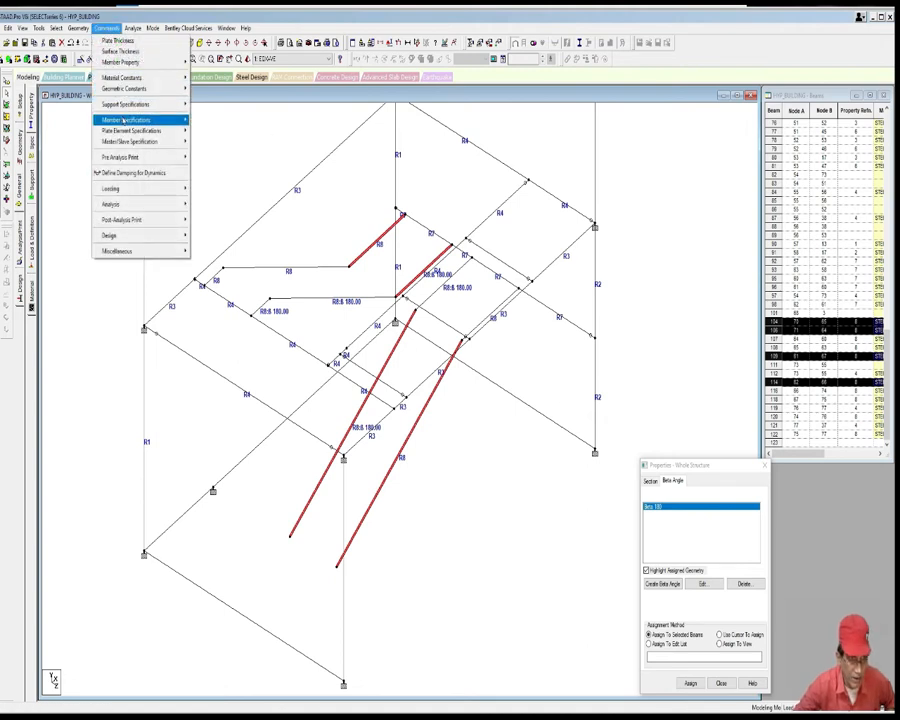
mouse_move(125, 120)
left_click(230, 187)
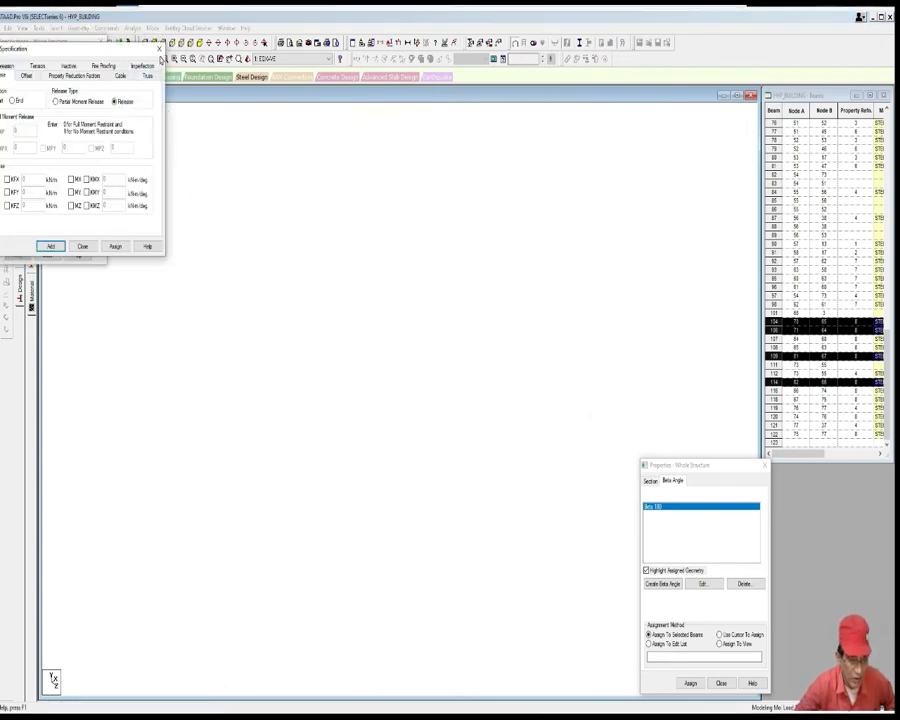
left_click(159, 49)
left_click(12, 65)
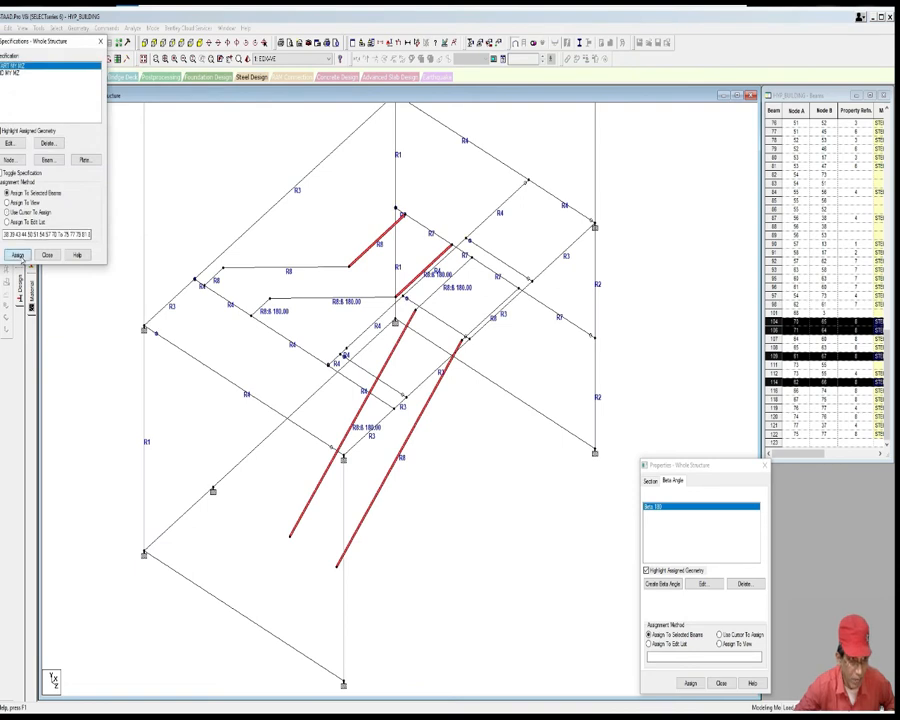
left_click(17, 254)
left_click(73, 178)
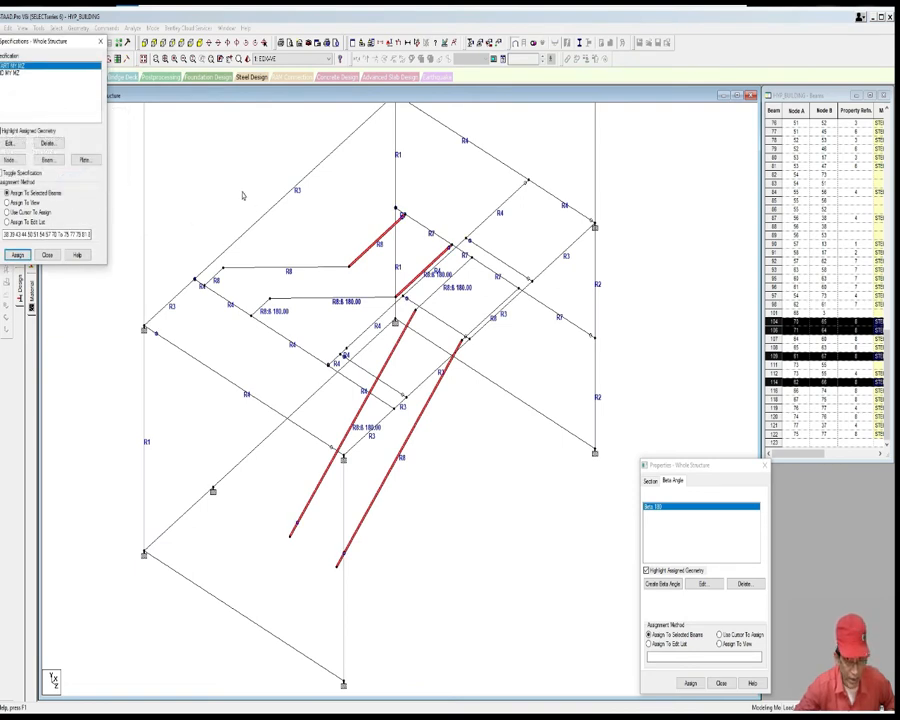
left_click(478, 440)
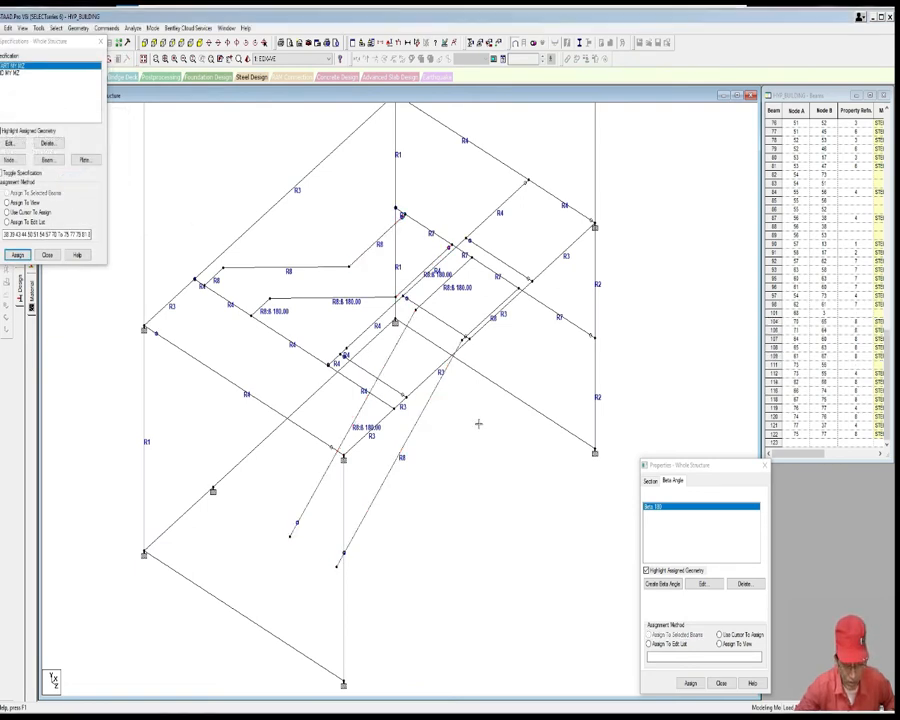
Step: Create an end release of FX, MY and MZ and assign it to the four horizontal stringer members at the opposite ends
left_click(489, 315)
left_click(446, 281, "ctrl")
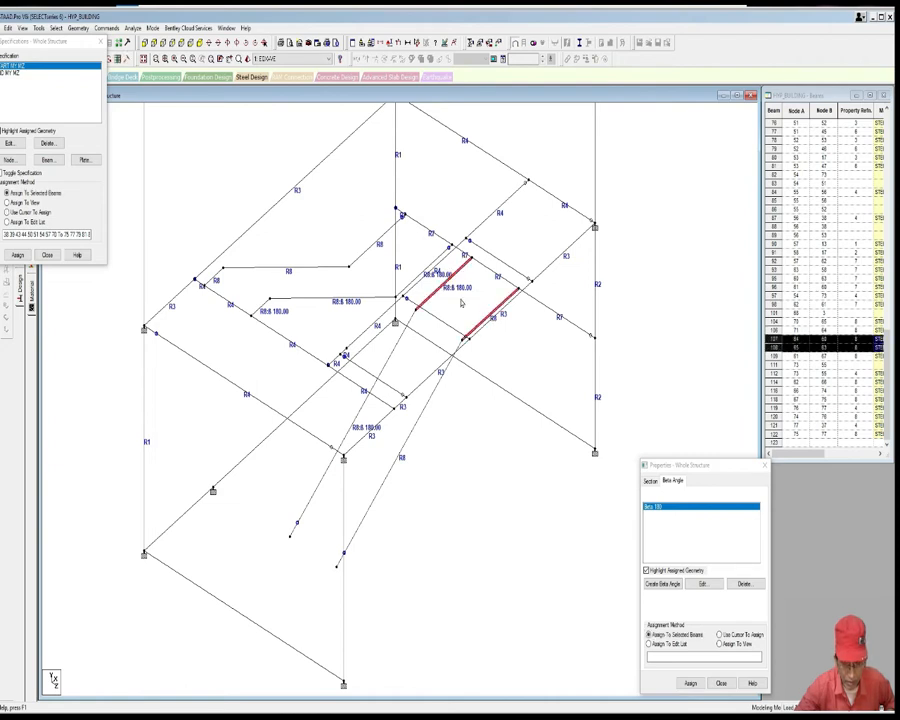
middle_click_drag(460, 299, 465, 311)
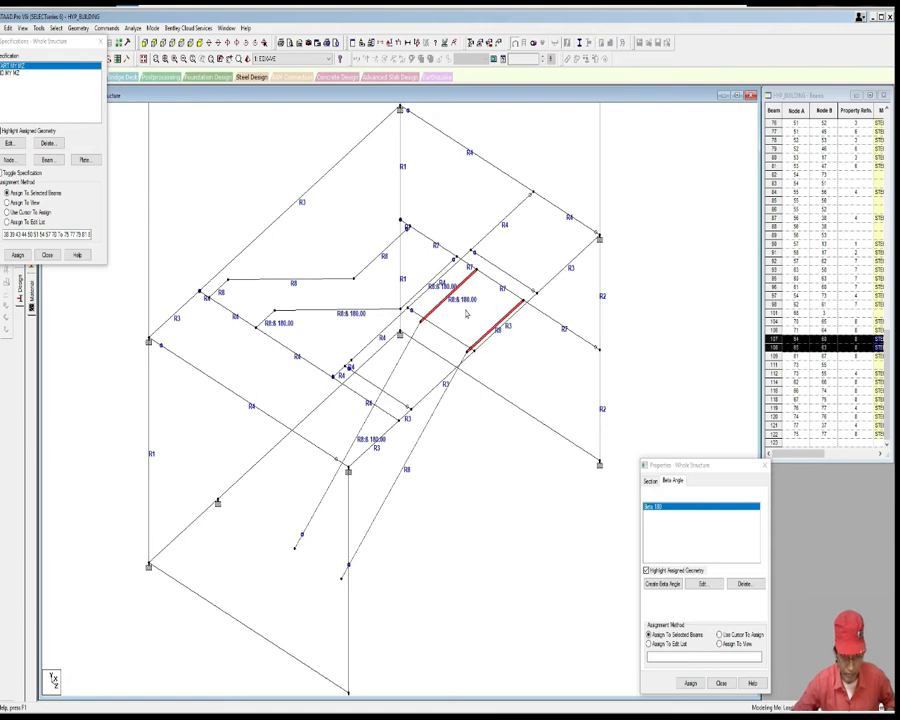
left_click(266, 320, "ctrl")
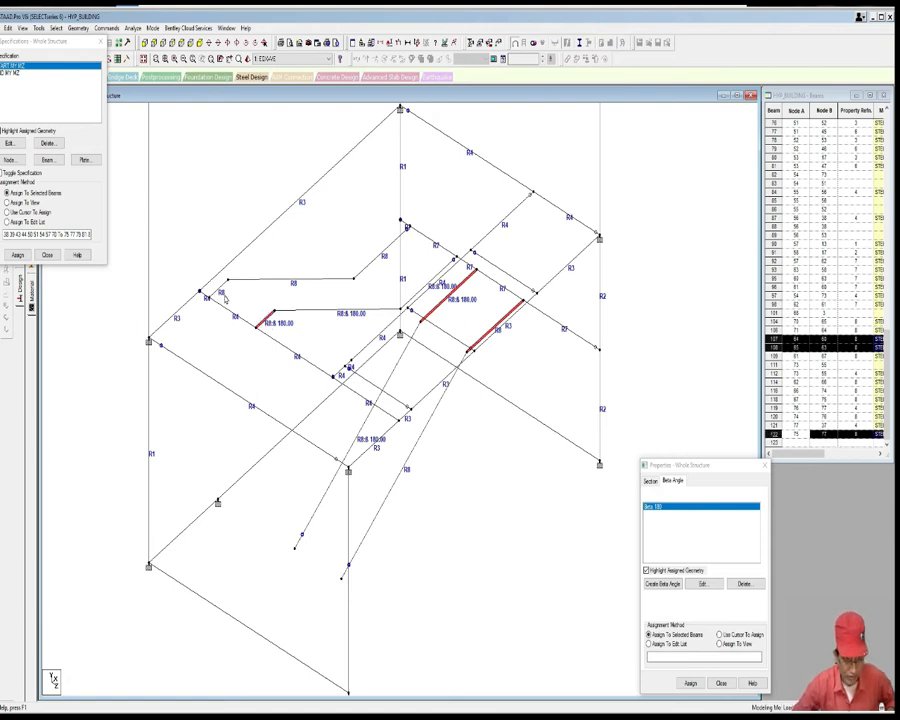
left_click(220, 292, "ctrl")
middle_click_drag(220, 292, 221, 297)
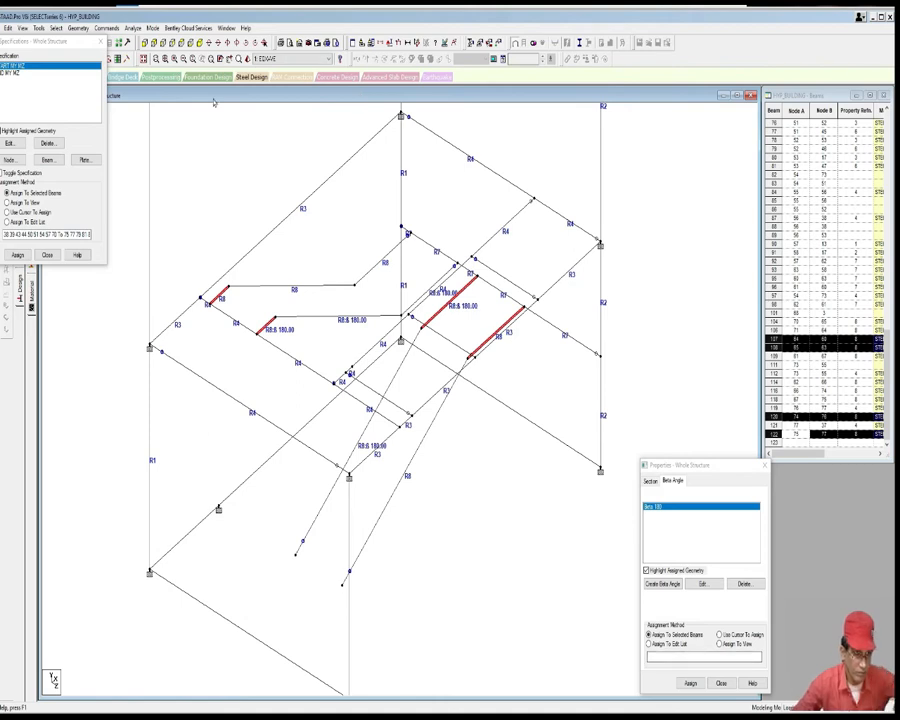
left_click(108, 28)
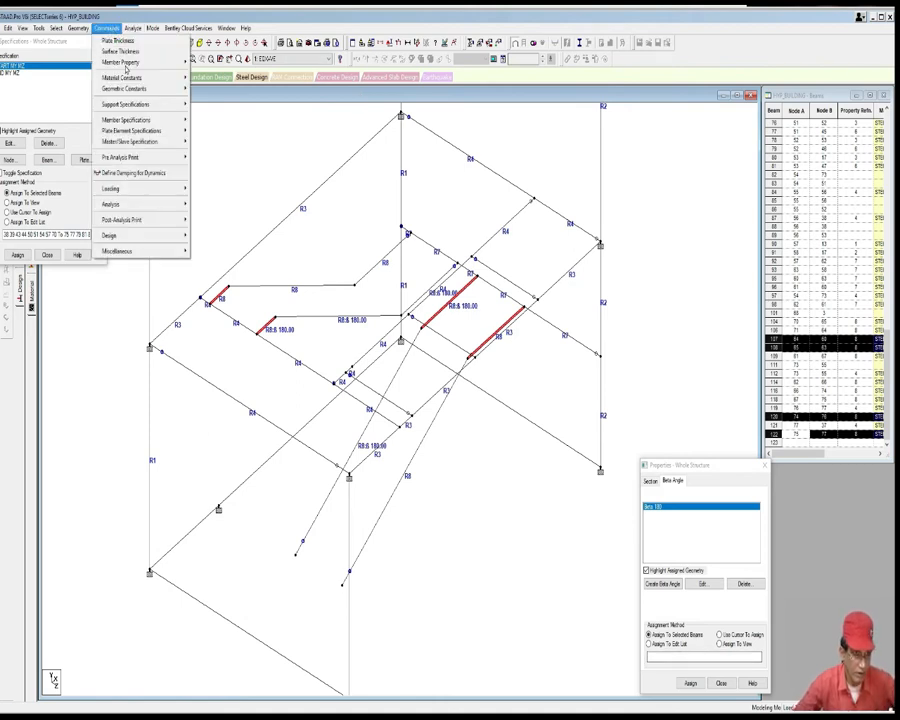
mouse_move(140, 119)
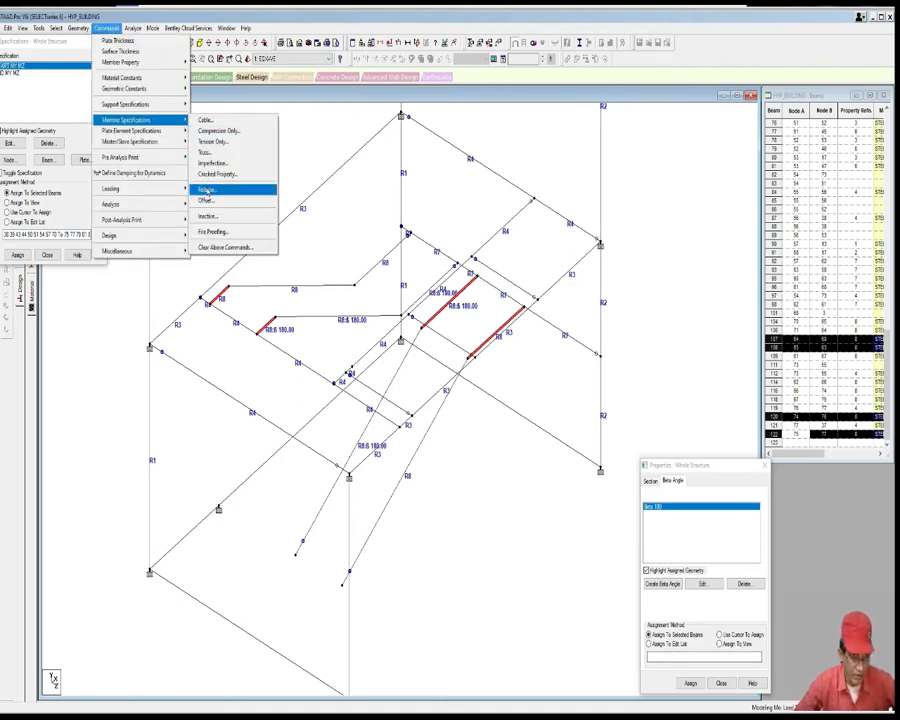
left_click(206, 189)
left_click(383, 313)
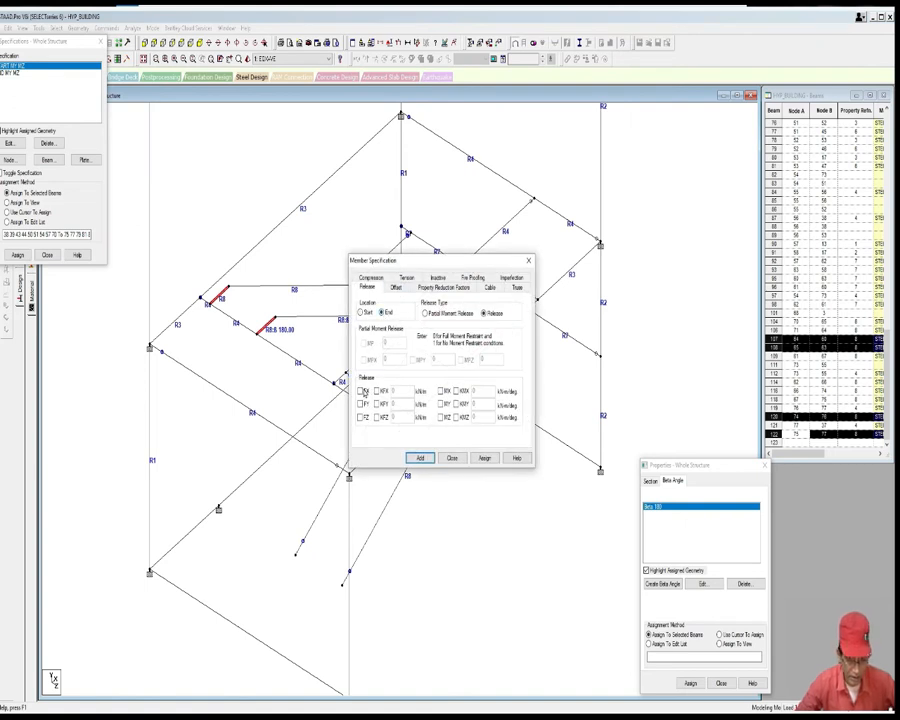
left_click(441, 417)
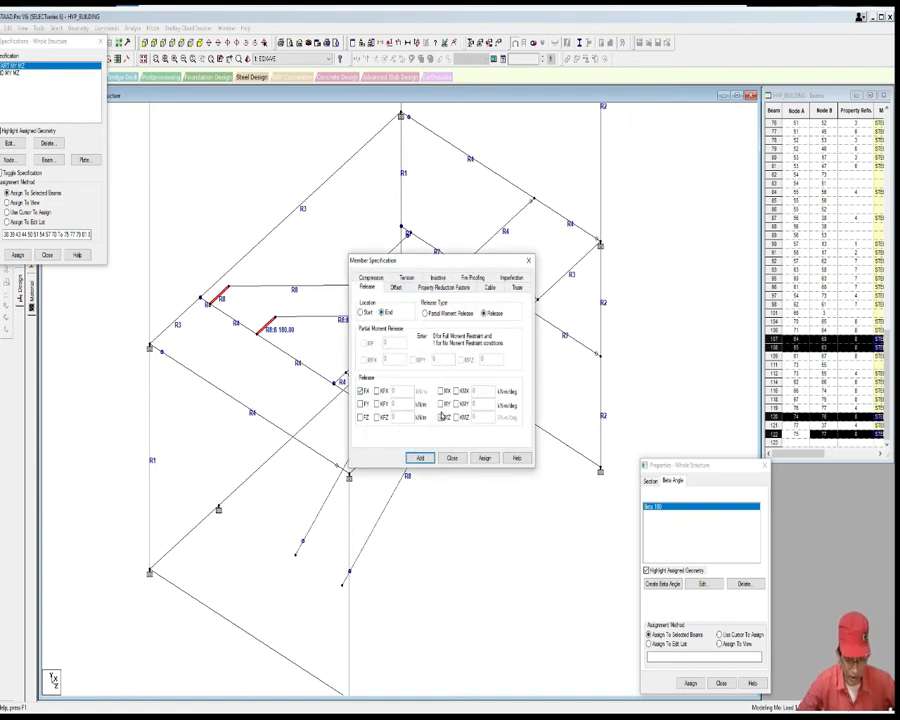
left_click(484, 457)
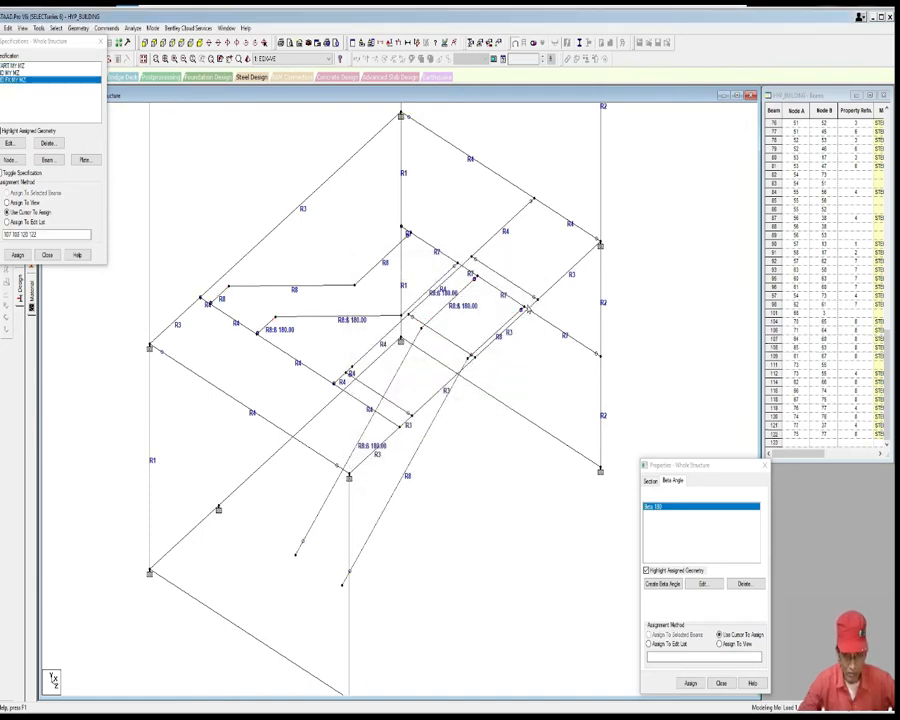
Step: Examine the releases at the stringer ends and along the supporting beams, and close the specifications window
middle_click_drag(489, 310, 489, 307)
scroll(489, 307, "up", 2)
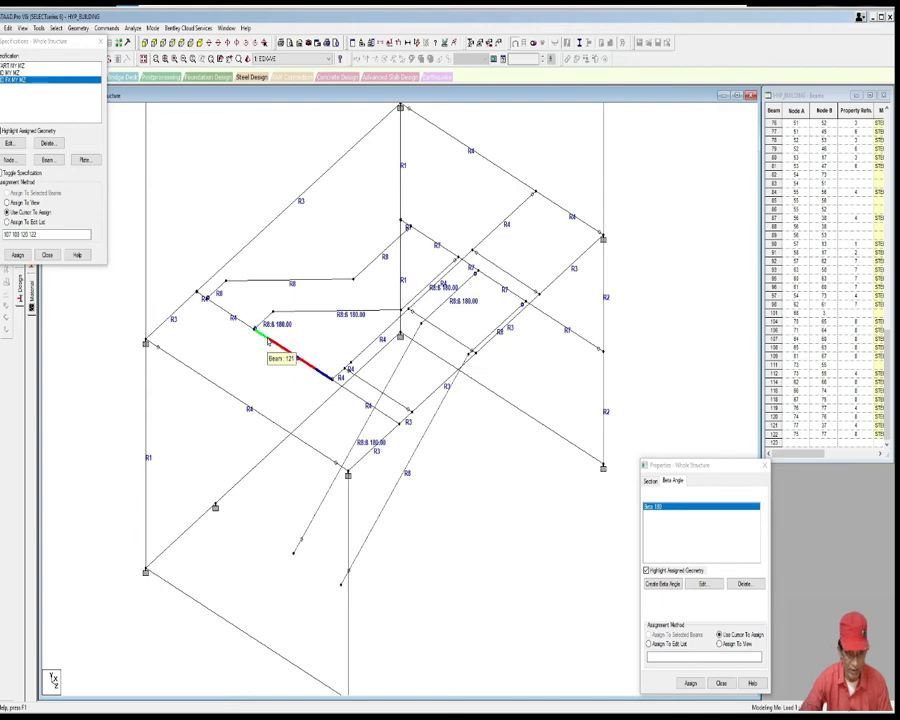
middle_click_drag(274, 361, 282, 357)
middle_click_drag(446, 356, 434, 353)
scroll(474, 394, "up", 1)
scroll(471, 405, "up", 1)
middle_click_drag(470, 408, 466, 424)
left_click(101, 41)
scroll(312, 311, "up", 1)
middle_click_drag(313, 311, 316, 353)
scroll(306, 315, "down", 1)
scroll(315, 330, "down", 1)
scroll(317, 339, "down", 1)
scroll(315, 355, "up", 1)
Step: Select the nodes where the stringers' horizontal members meet the R7 landing beam
left_click(6, 84)
left_click(244, 350)
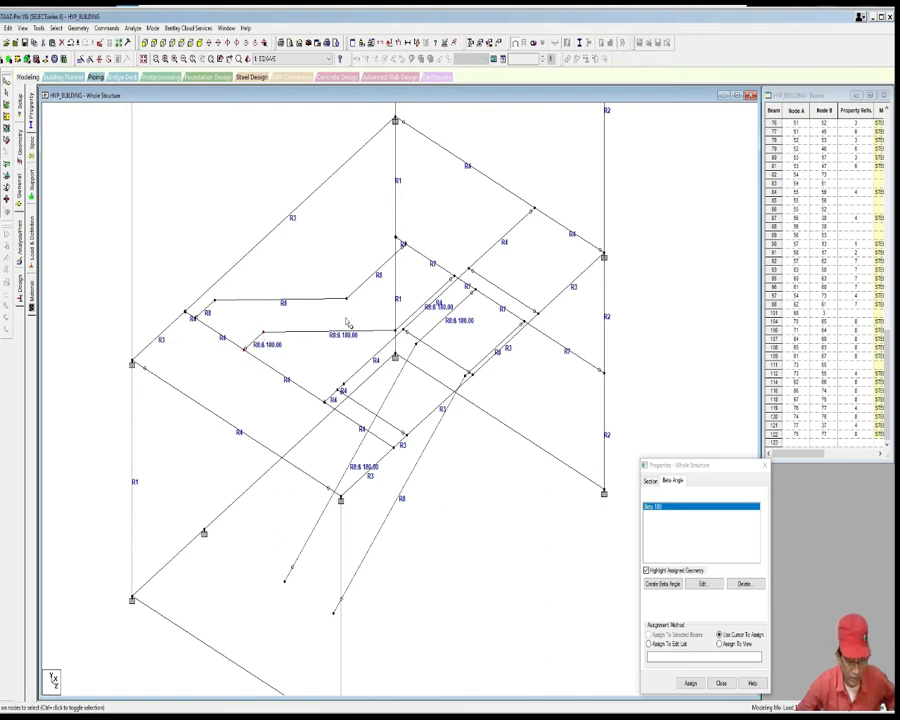
mouse_move(405, 234)
left_mouse_down()
mouse_move(411, 251)
mouse_move(530, 327)
left_mouse_up()
Step: Try to paste a copy of the selected landing beam nodes moved 0.3 m along X
right_click(348, 218)
right_click(361, 223)
left_click(384, 249)
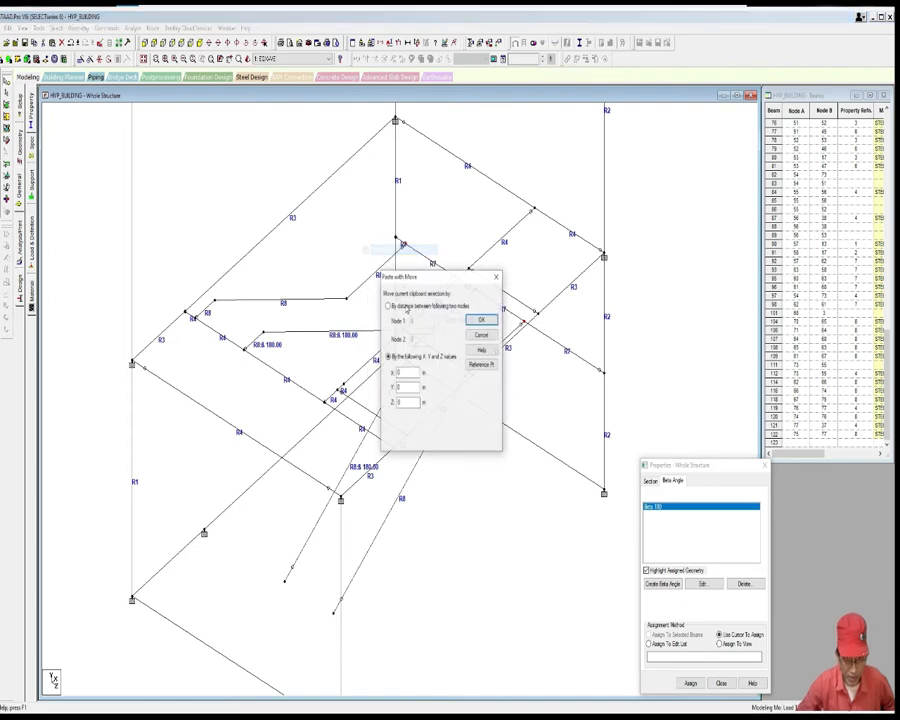
double_click(401, 373)
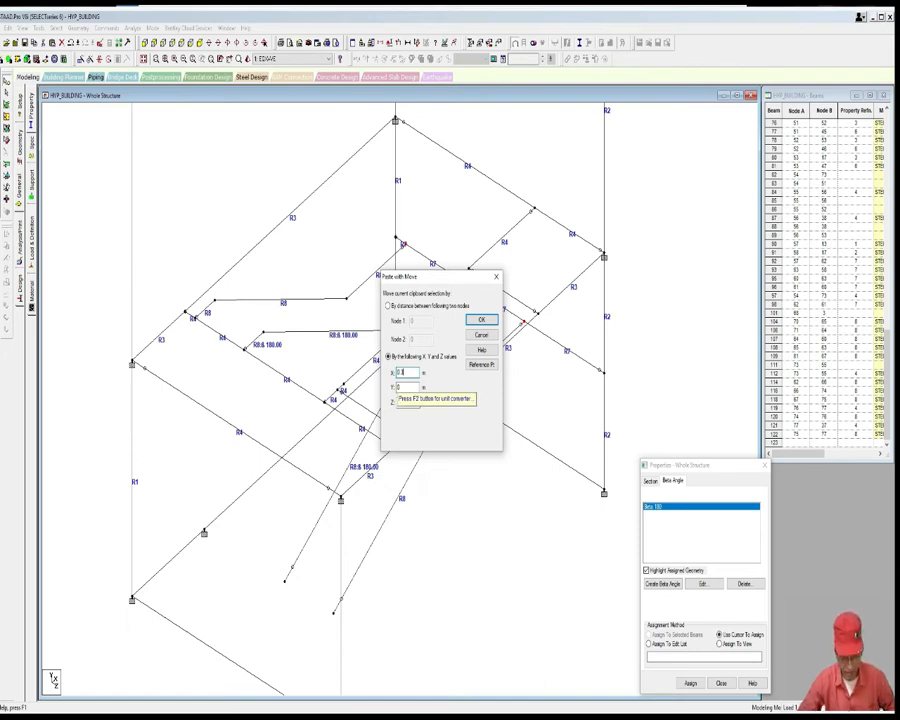
left_click(482, 321)
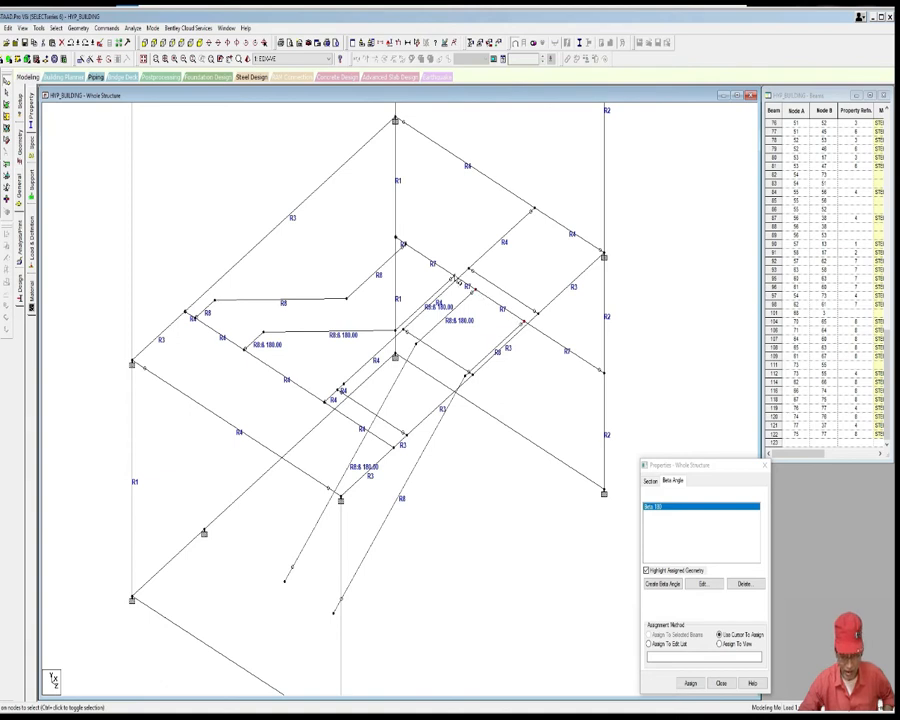
Step: Copy the selected landing beam nodes and paste them moved -0.3 m along X
right_click(427, 218)
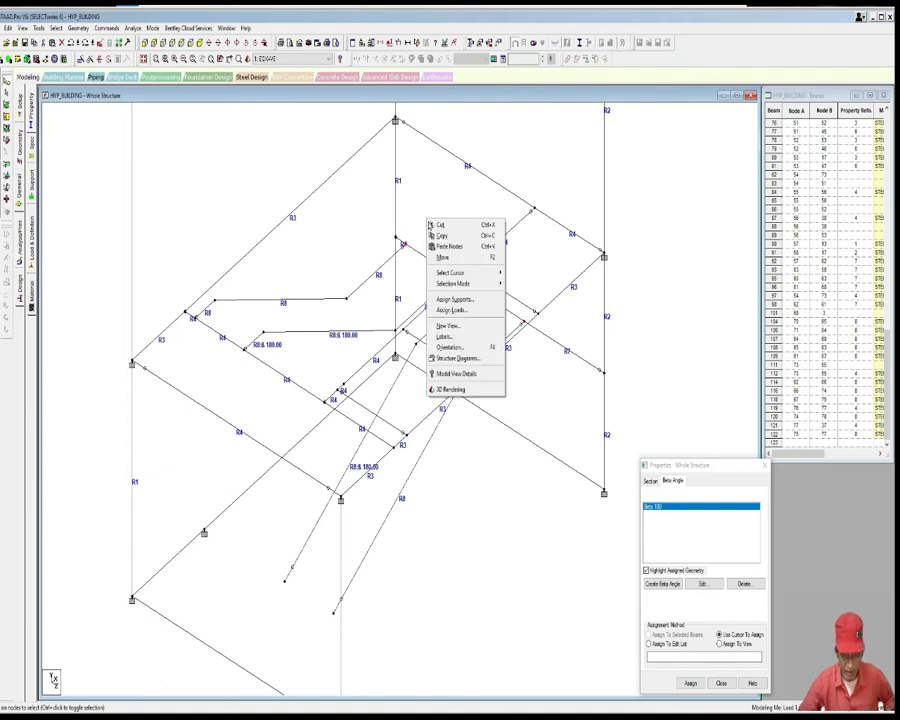
left_click(441, 237)
right_click(444, 218)
left_click(462, 245)
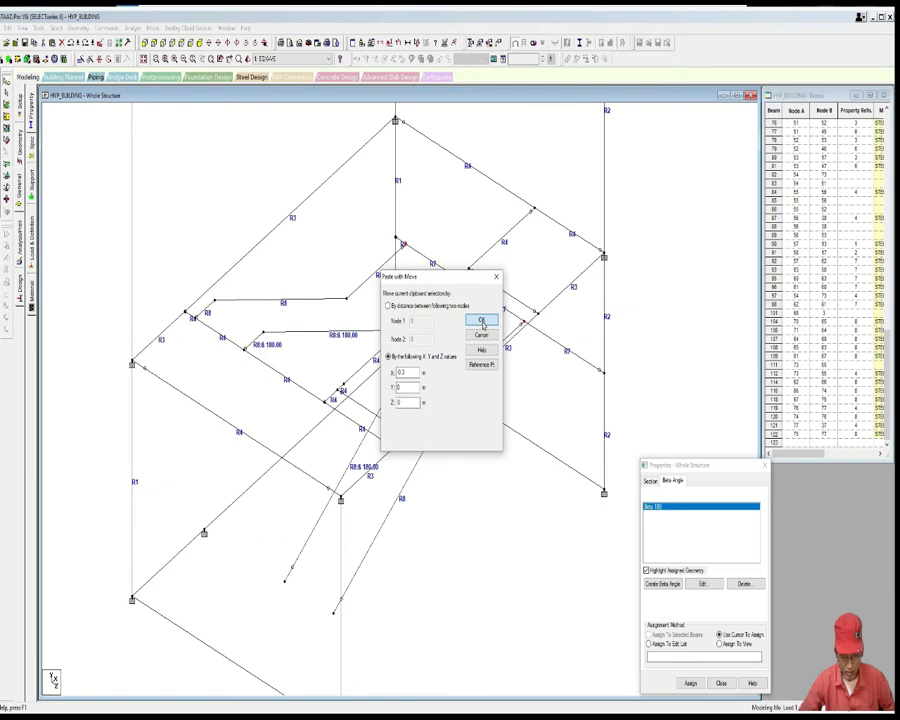
left_click(482, 323)
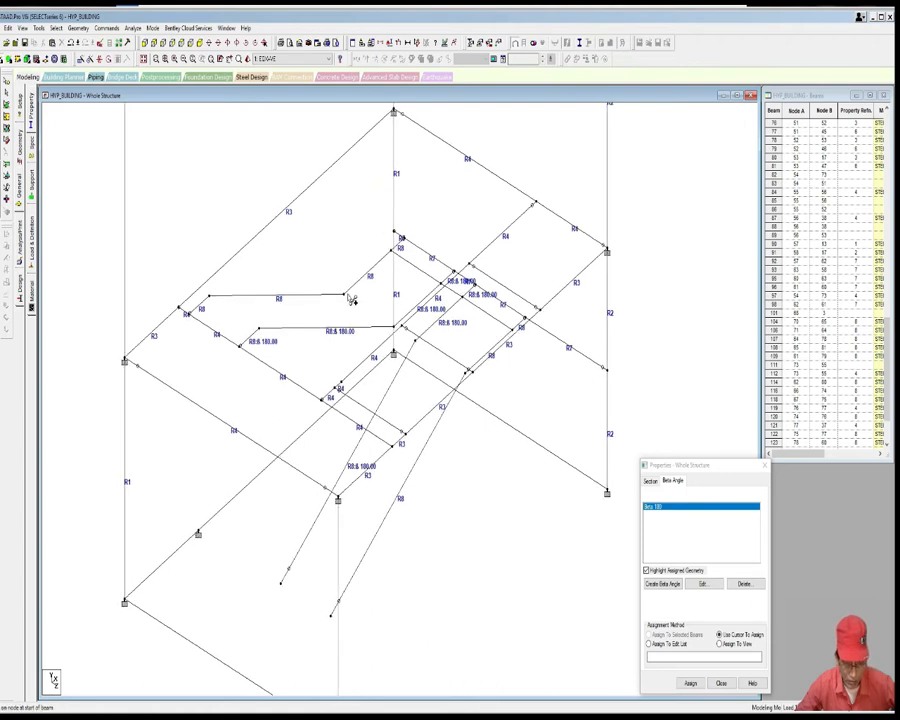
Step: Add cross beams joining the stringers along their bend nodes at the landing and at the upper flight's far end
left_click(376, 316)
key("Return")
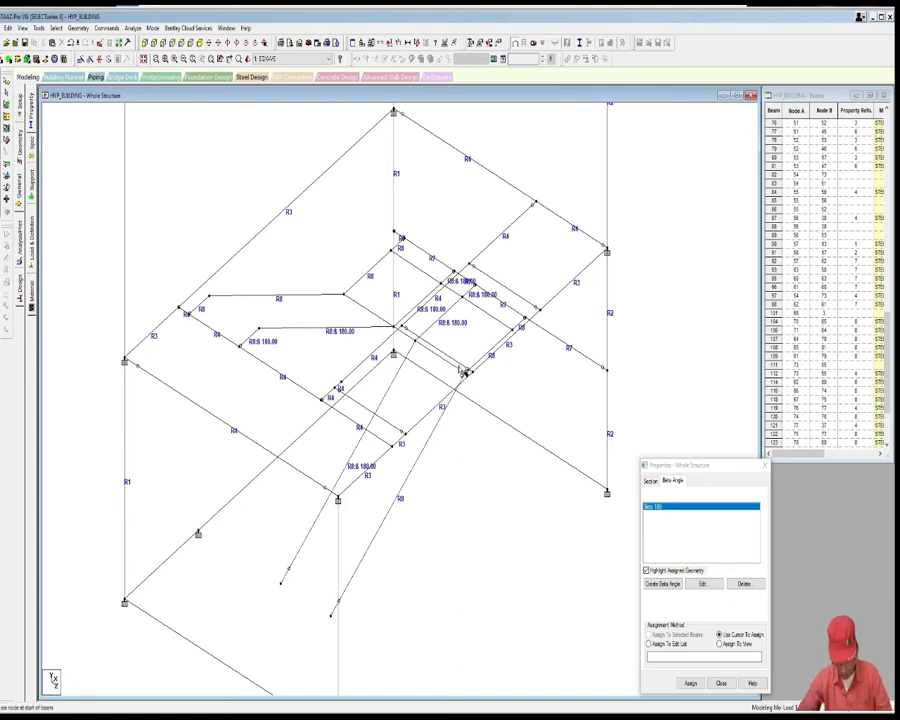
key("Left")
key("Left")
key("Left")
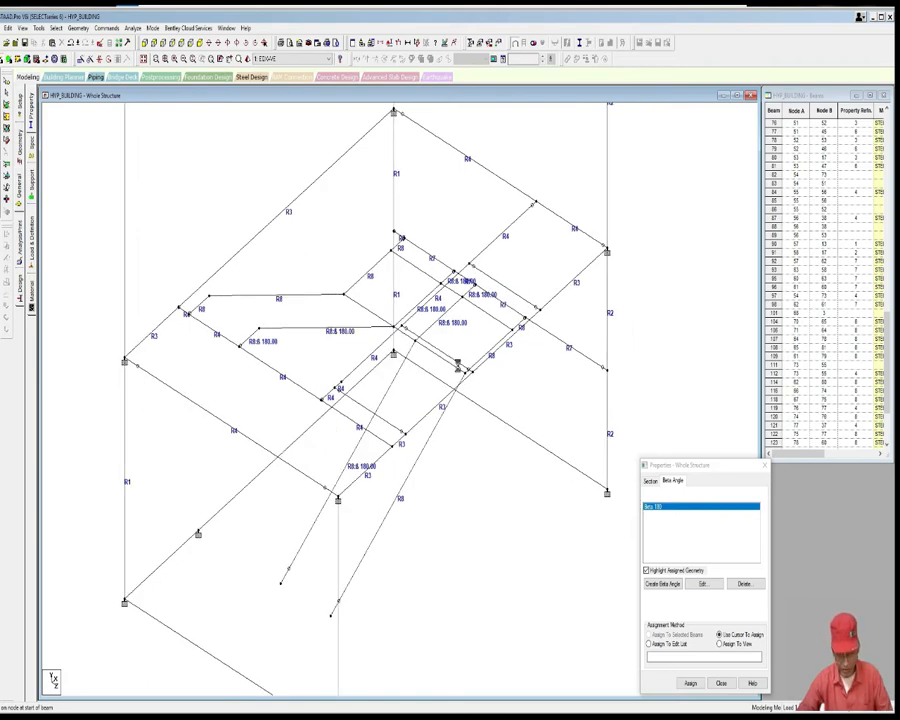
key("Left")
key("Left")
key("Left")
middle_click_drag(443, 425, 438, 454)
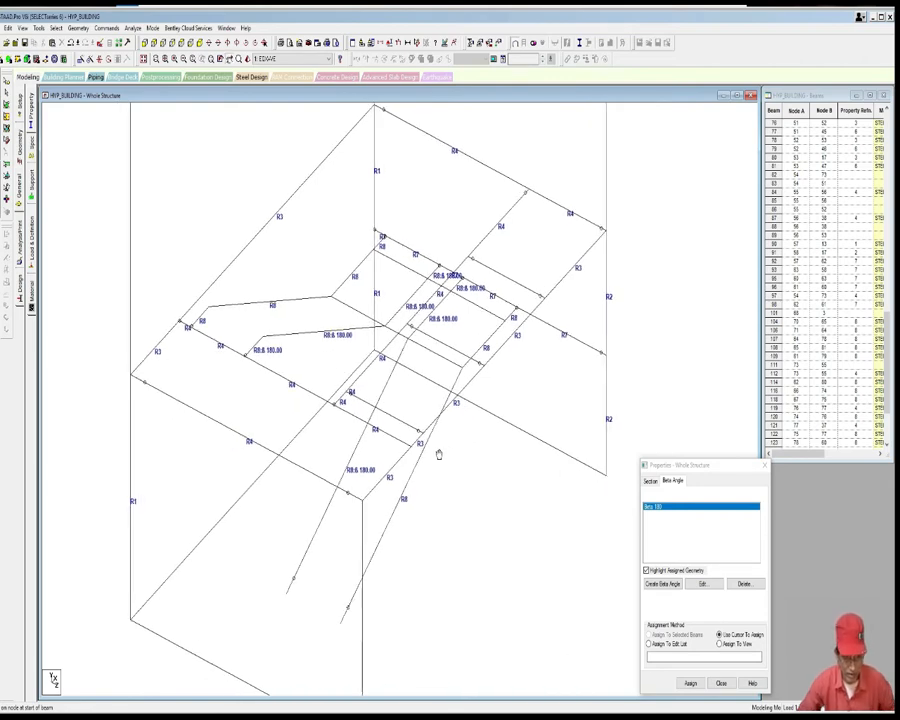
left_click(213, 308)
left_click(267, 339)
scroll(275, 358, "down", 3)
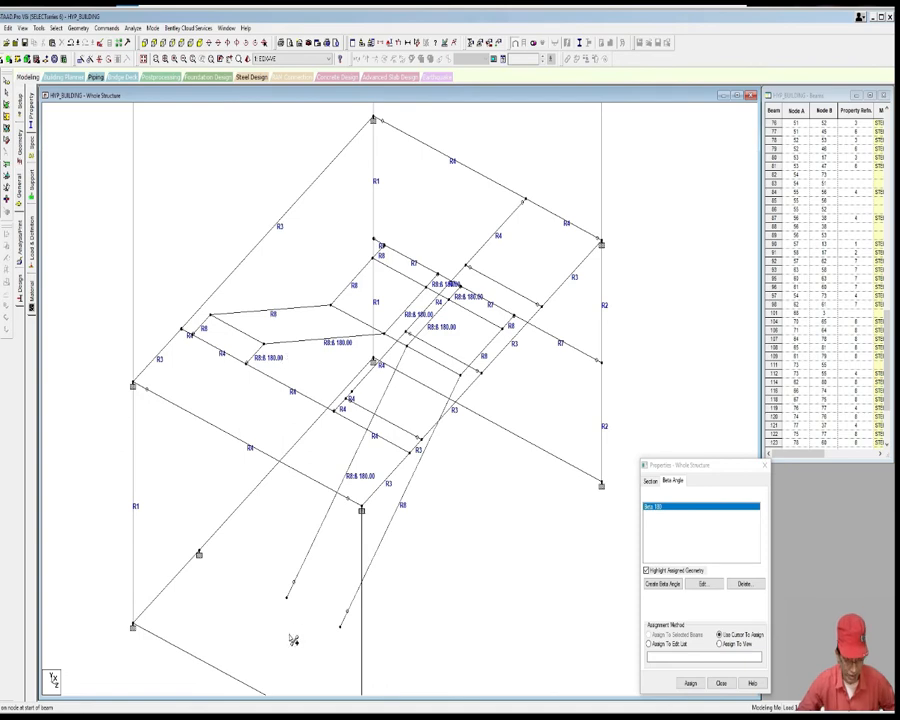
scroll(302, 597, "up", 1)
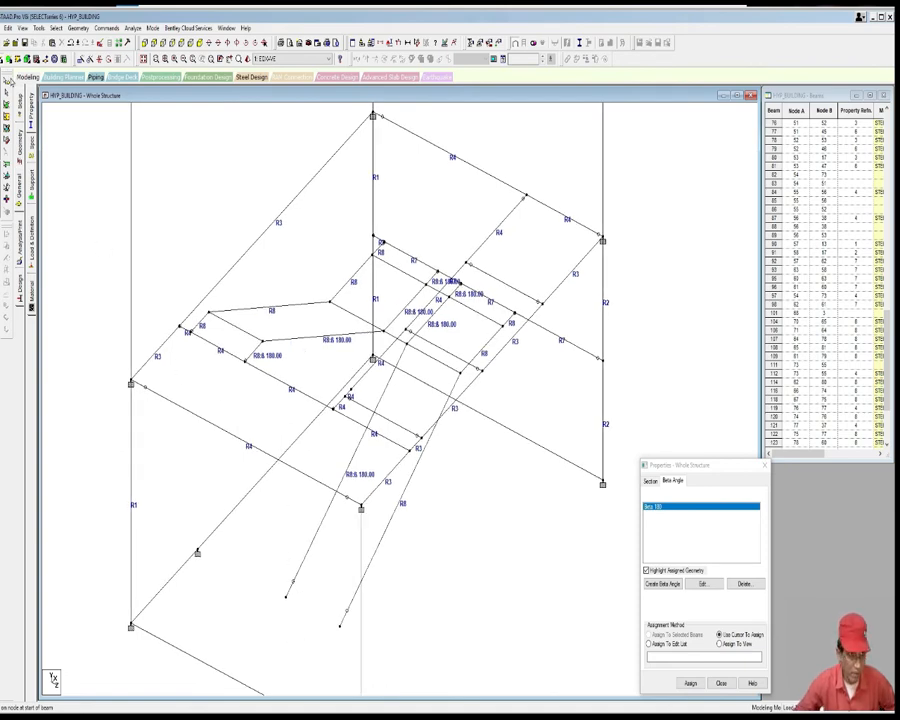
Step: Insert a node by distance near the foot of both lower flight stringers and join the new nodes with a cross beam
middle_click_drag(339, 591, 341, 573)
left_click(343, 576)
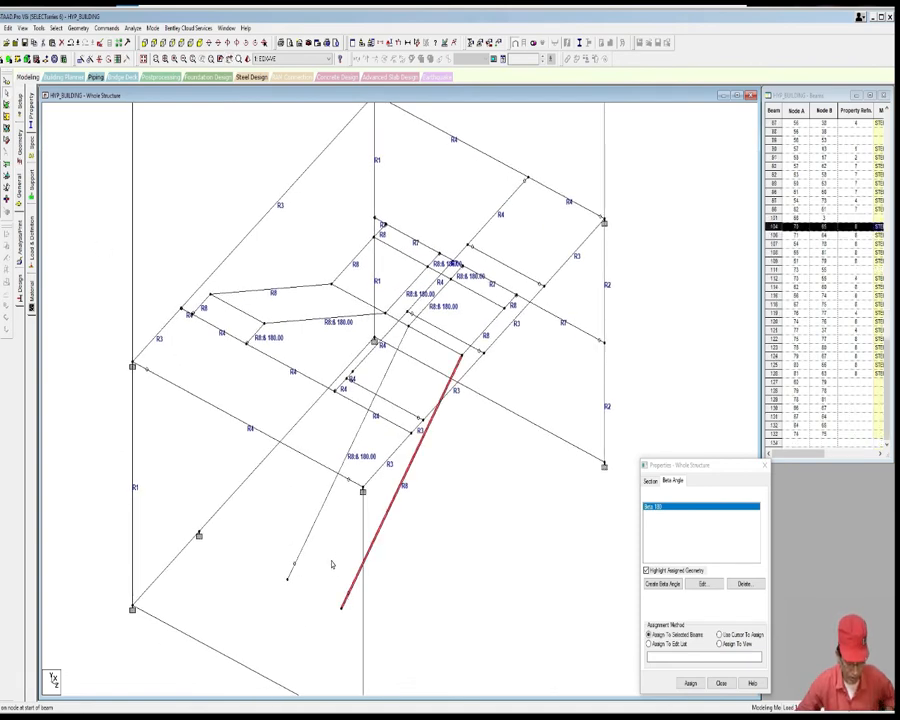
left_click(309, 540, "ctrl")
right_click(208, 196)
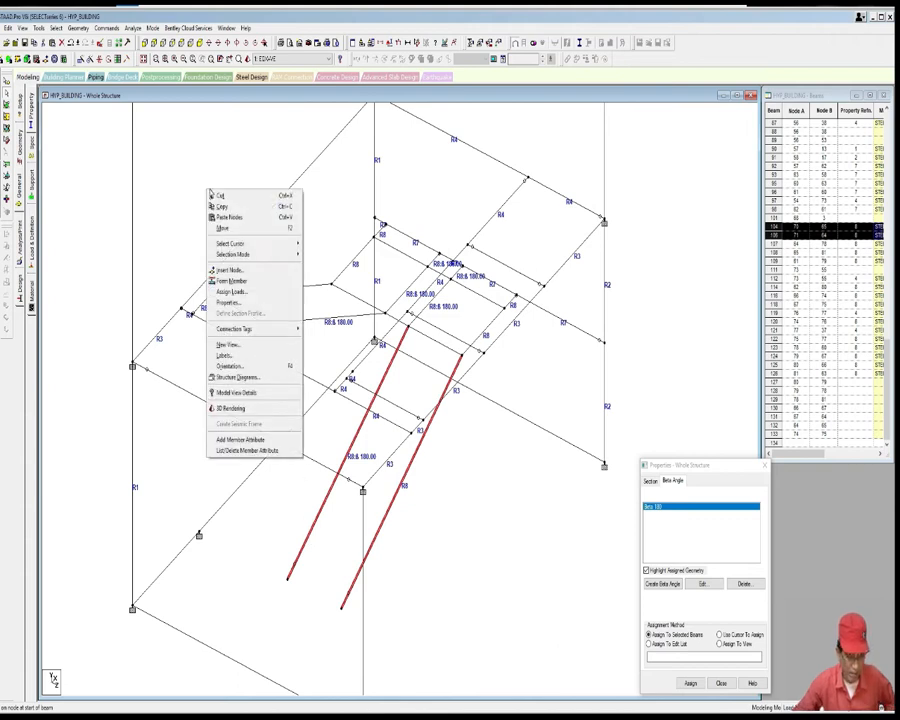
left_click(229, 271)
left_click(395, 380)
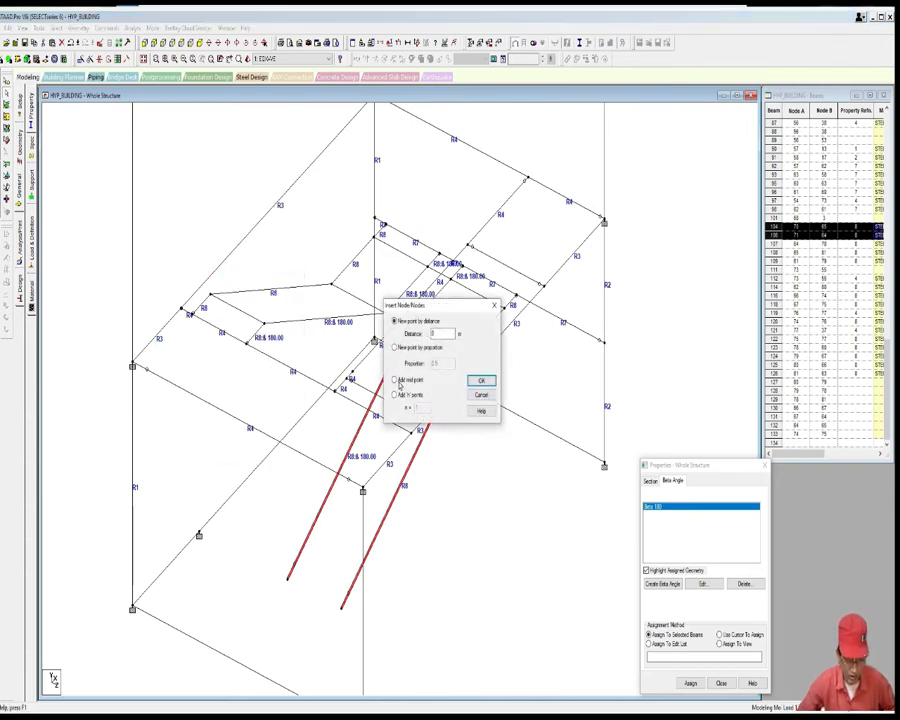
left_click(395, 321)
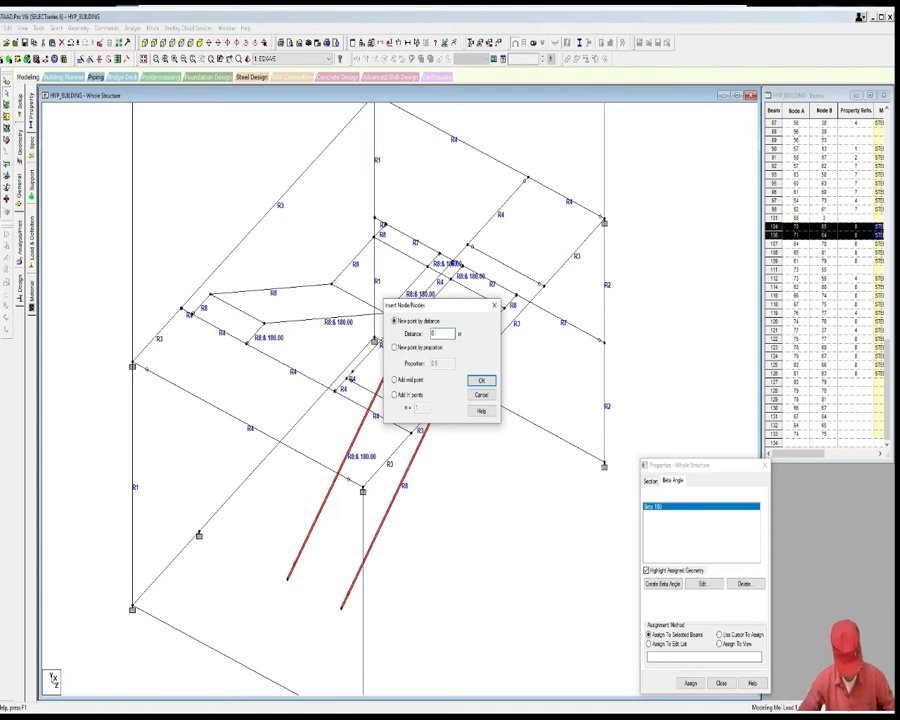
left_click(481, 380)
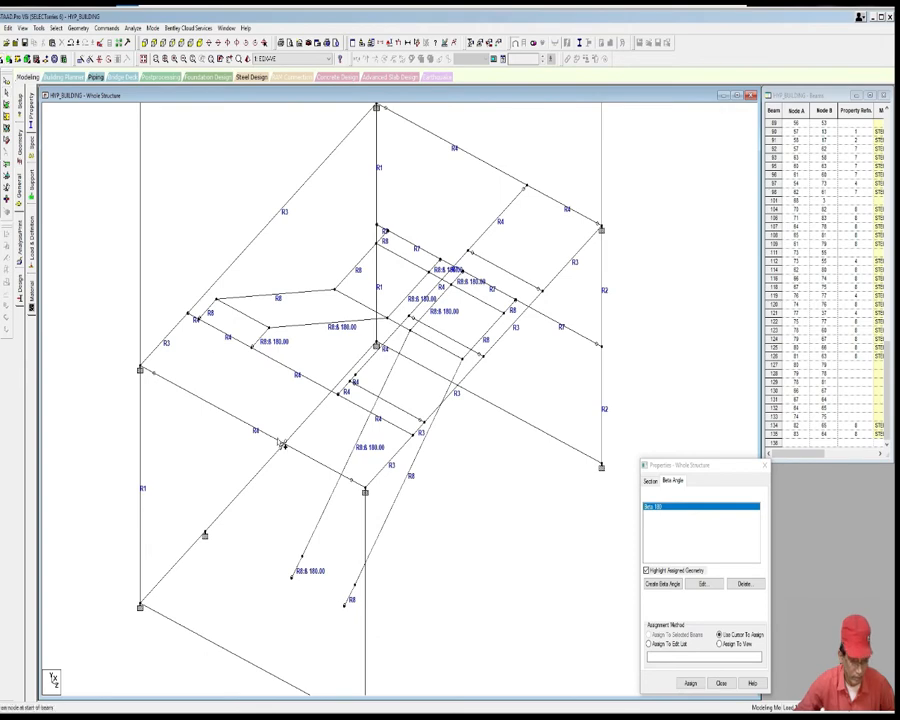
left_click(303, 556)
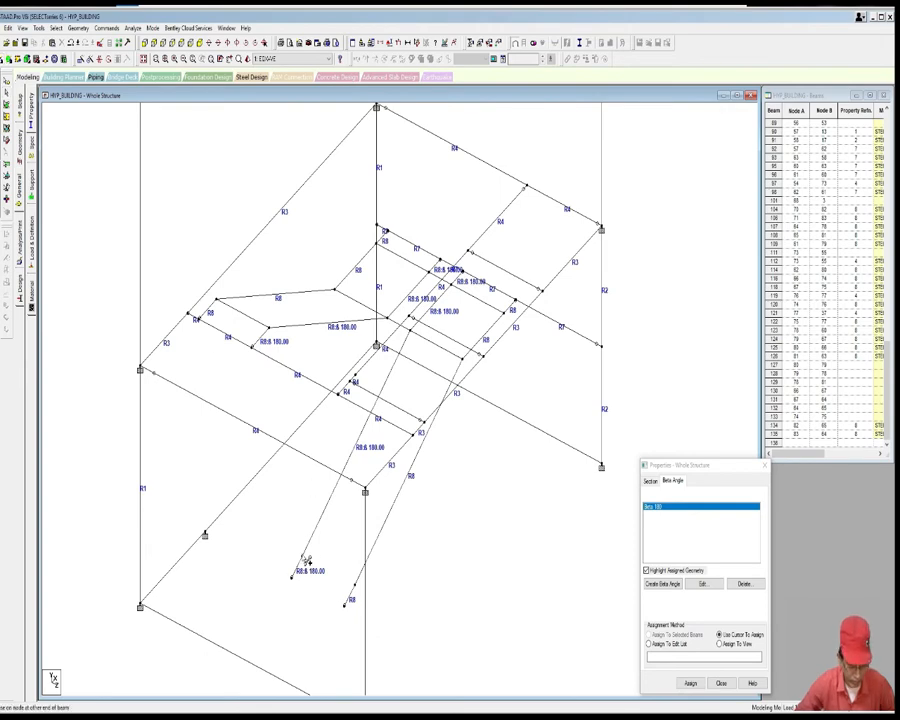
left_click(357, 592)
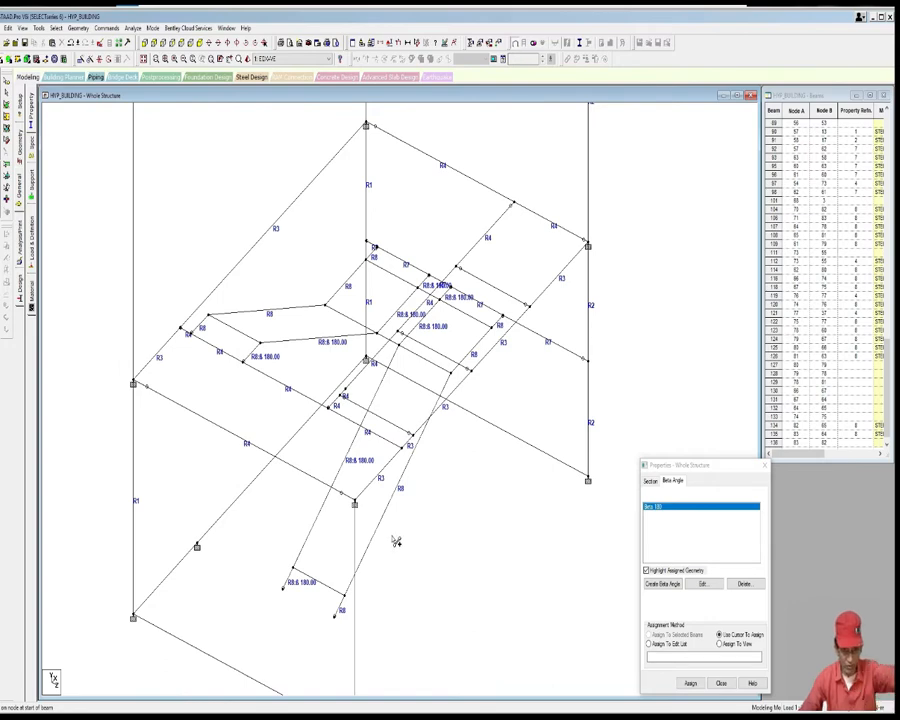
Step: Insert midpoint nodes on the four inclined stringers and connect each flight's midpoints with a cross beam
mouse_move(419, 502)
middle_mouse_down()
mouse_move(431, 483)
mouse_move(432, 496)
middle_mouse_up()
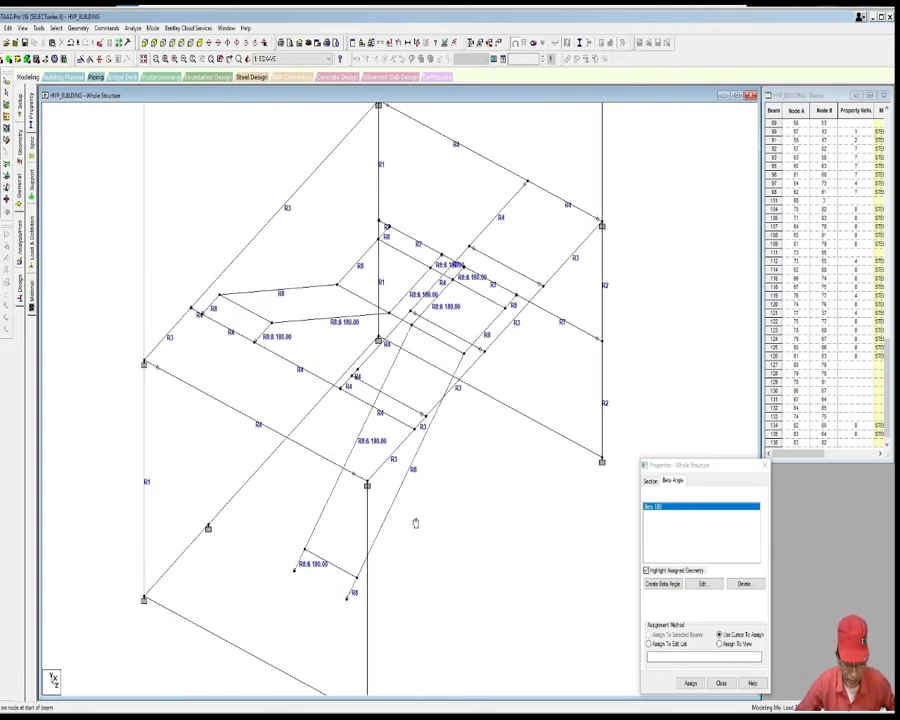
left_click(405, 496)
left_click(360, 440, "ctrl")
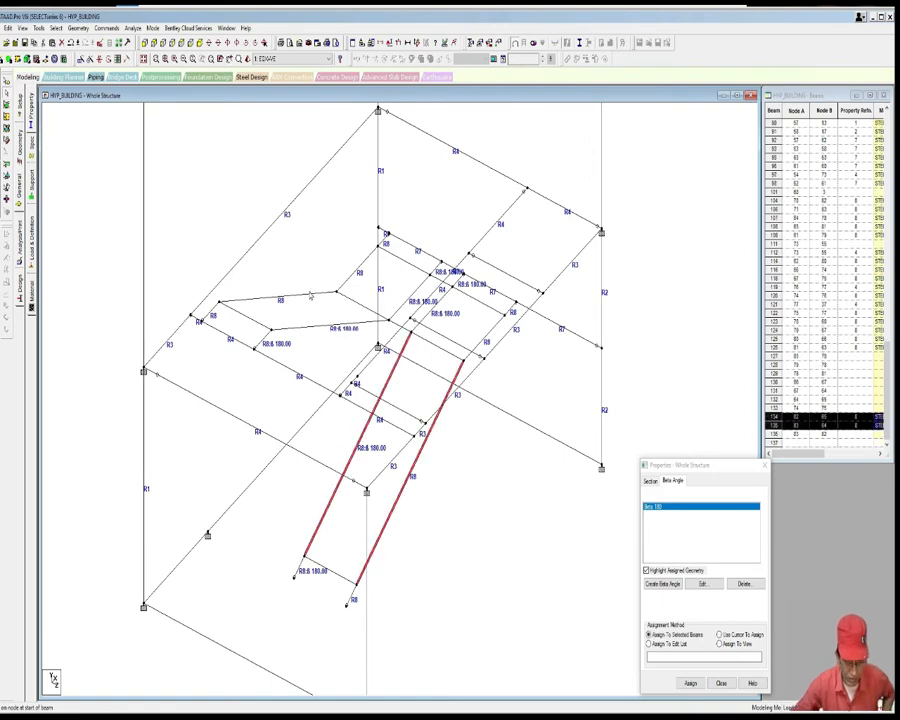
left_click(332, 327, "ctrl")
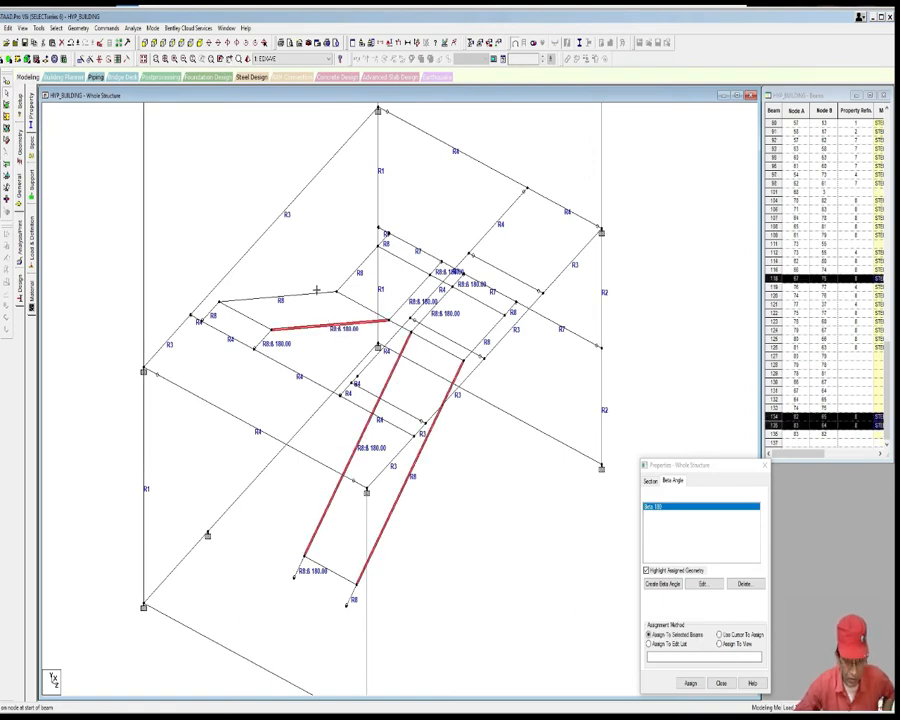
left_click(316, 291, "ctrl")
right_click(305, 248)
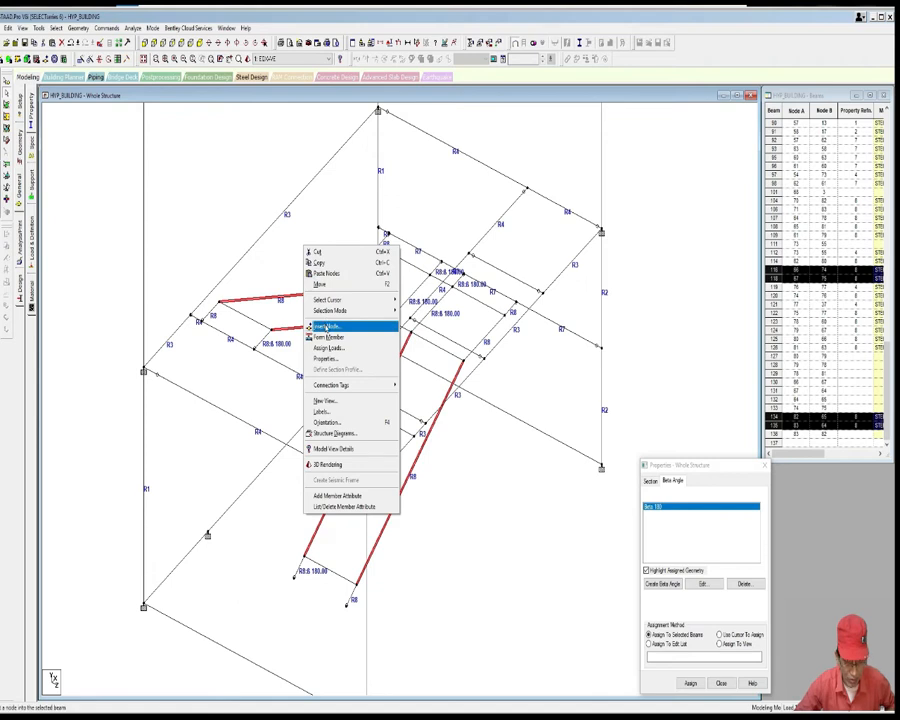
left_click(326, 326)
left_click(397, 381)
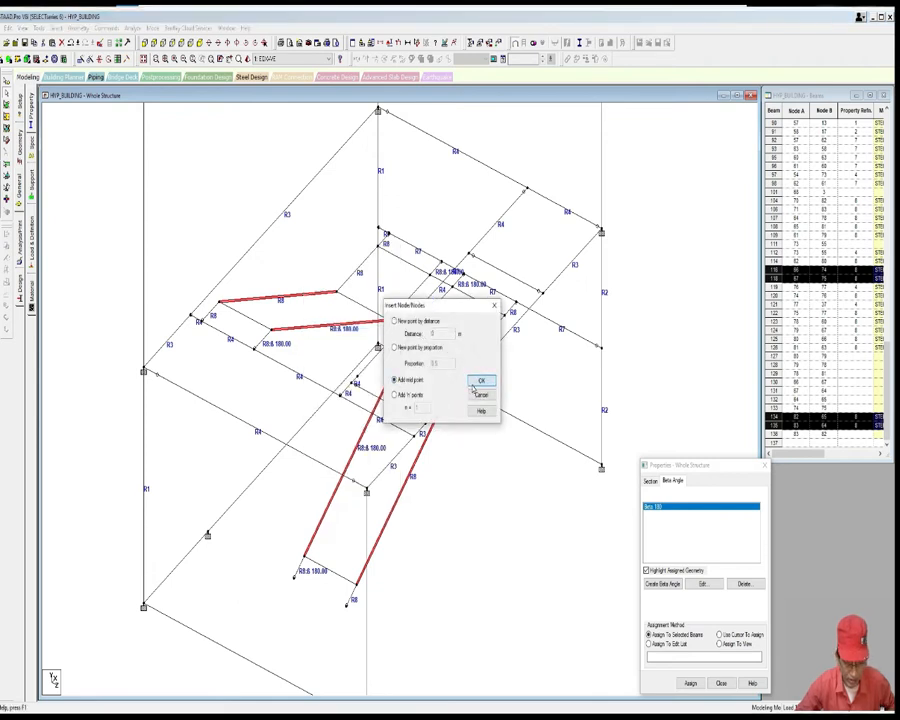
left_click(478, 382)
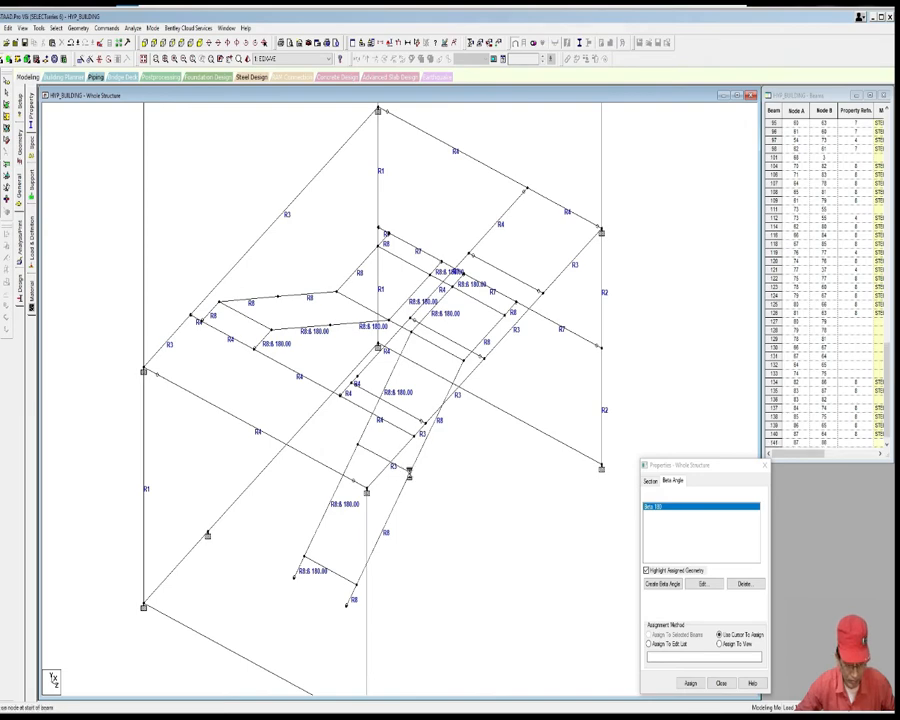
left_click(280, 297)
left_click(330, 325)
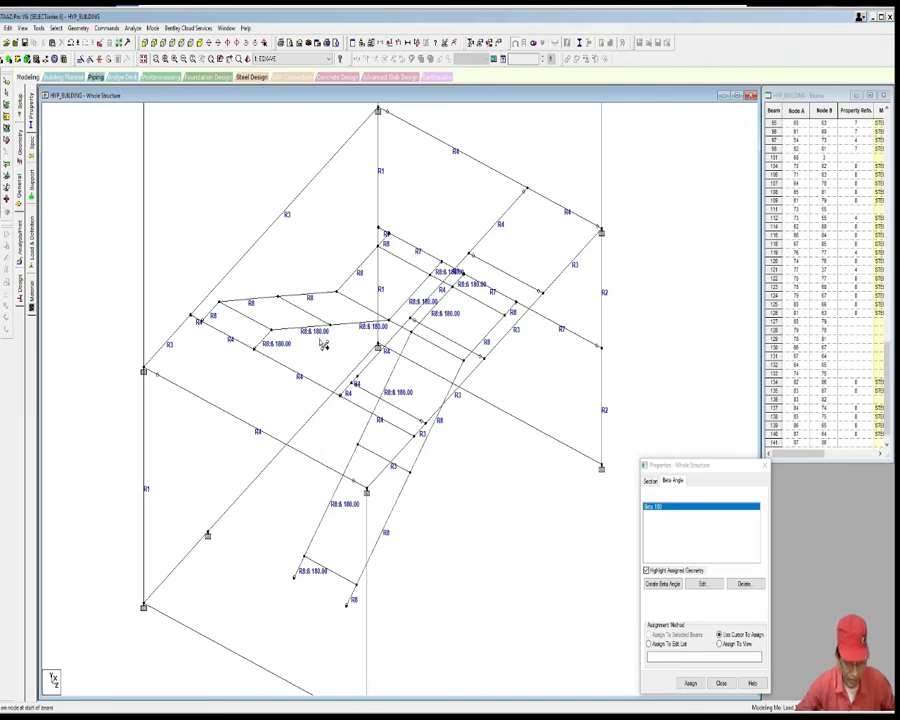
Step: Select the inclined stringer members and the cross beams of the upper flight
scroll(316, 340, "down", 2)
left_click(305, 337)
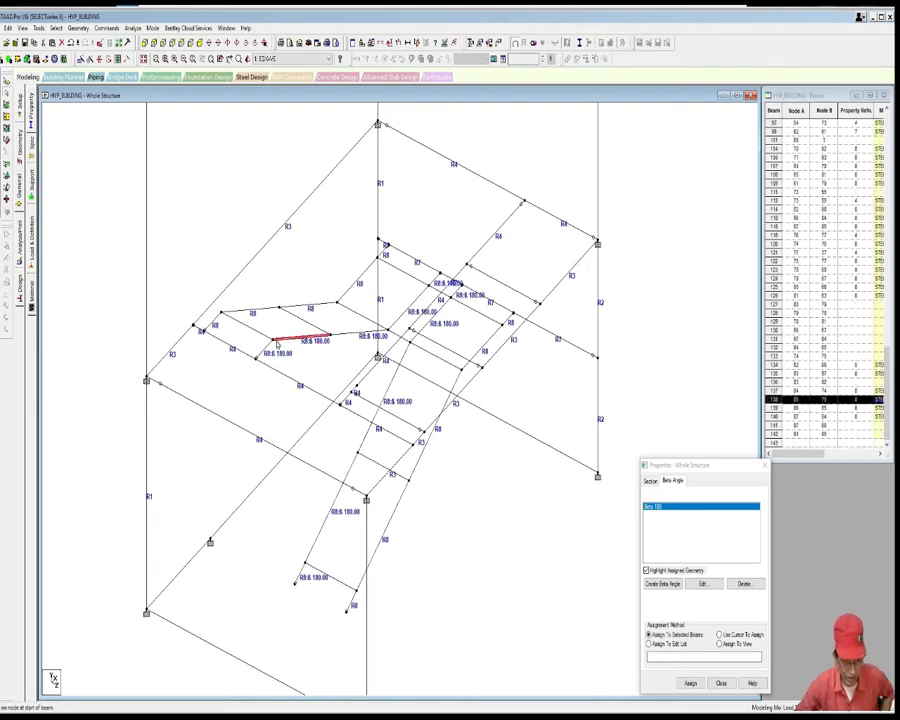
left_click(248, 327, "ctrl")
left_click(252, 310, "ctrl")
left_click(305, 319, "ctrl")
left_click(311, 305, "ctrl")
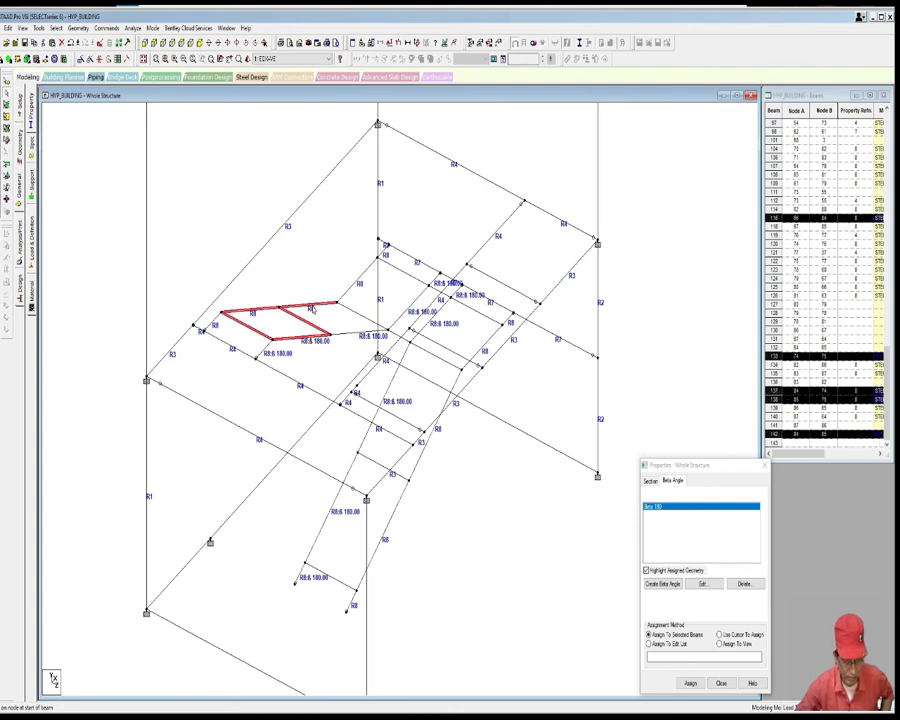
left_click(366, 324, "ctrl")
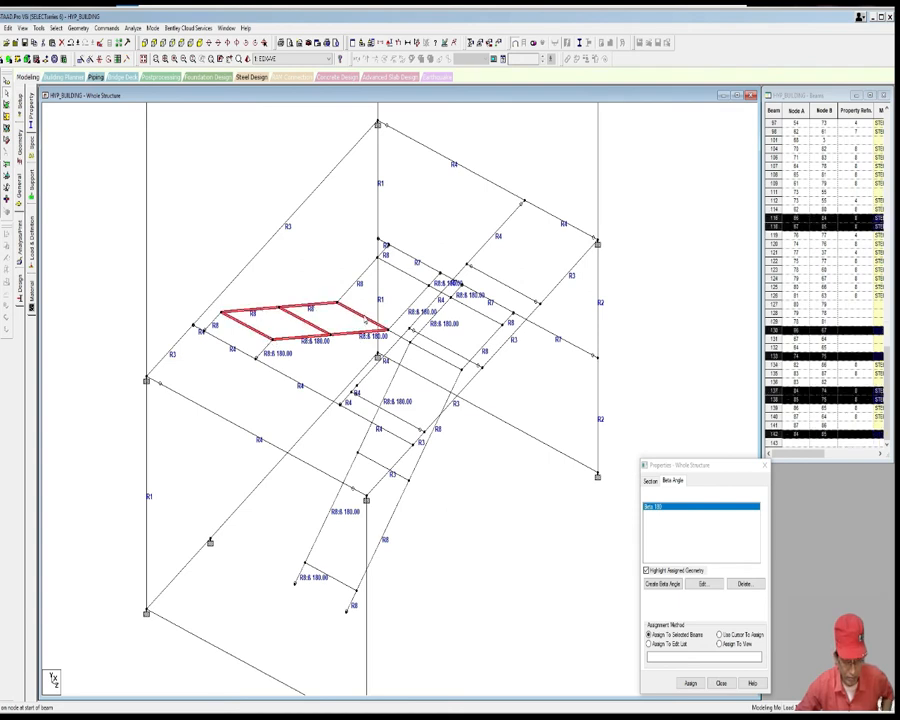
Step: Add the landing's stringer members and cross beams up to the offset nodes to the selection
left_click(398, 317, "ctrl")
left_click(367, 271, "ctrl")
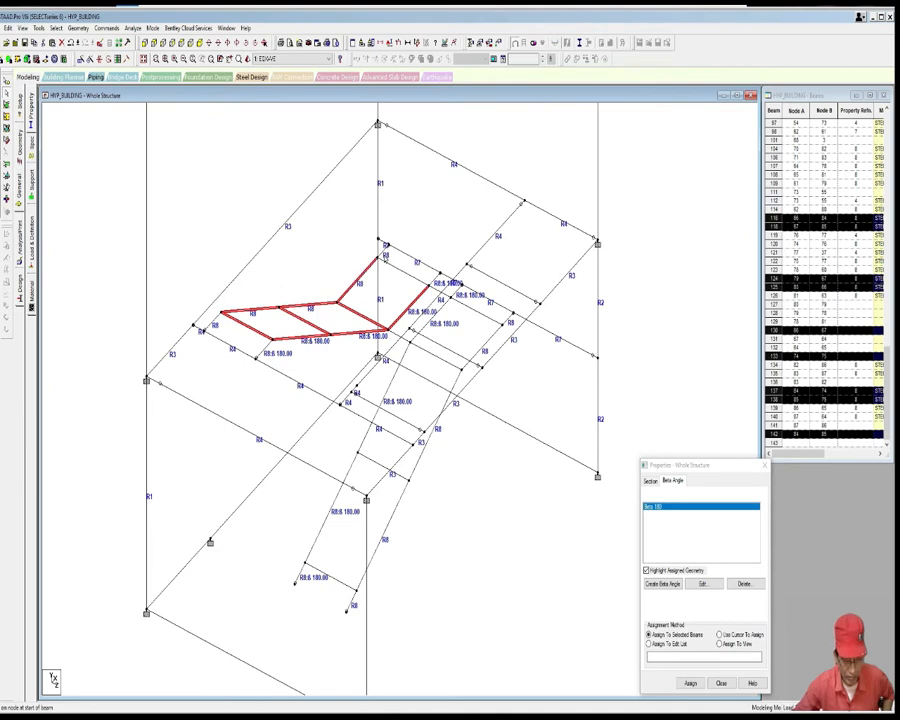
left_click(388, 264, "ctrl")
left_click(436, 290, "ctrl")
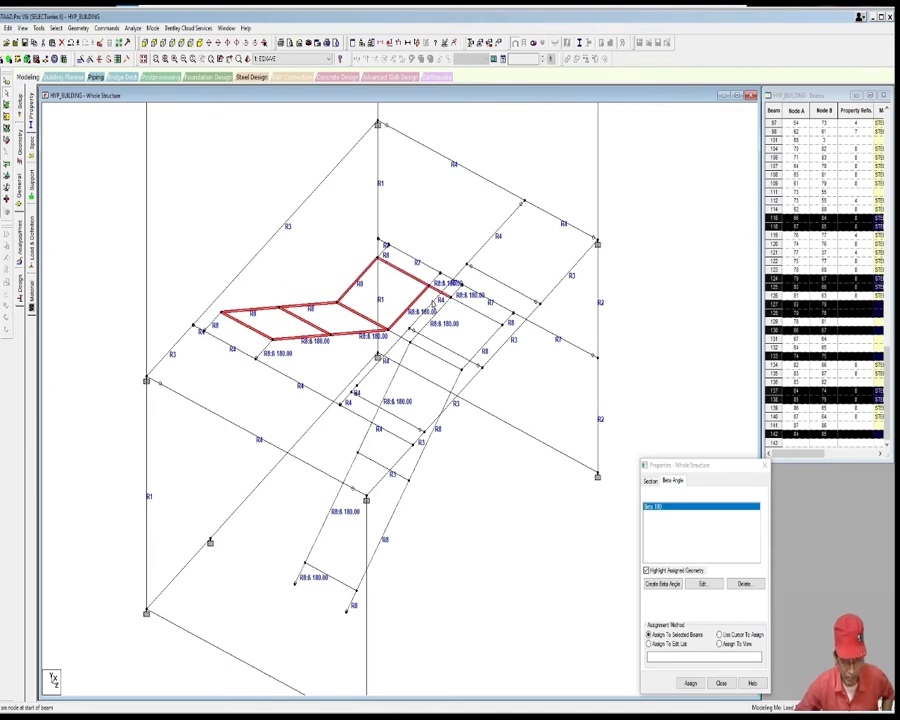
left_click(400, 338, "ctrl")
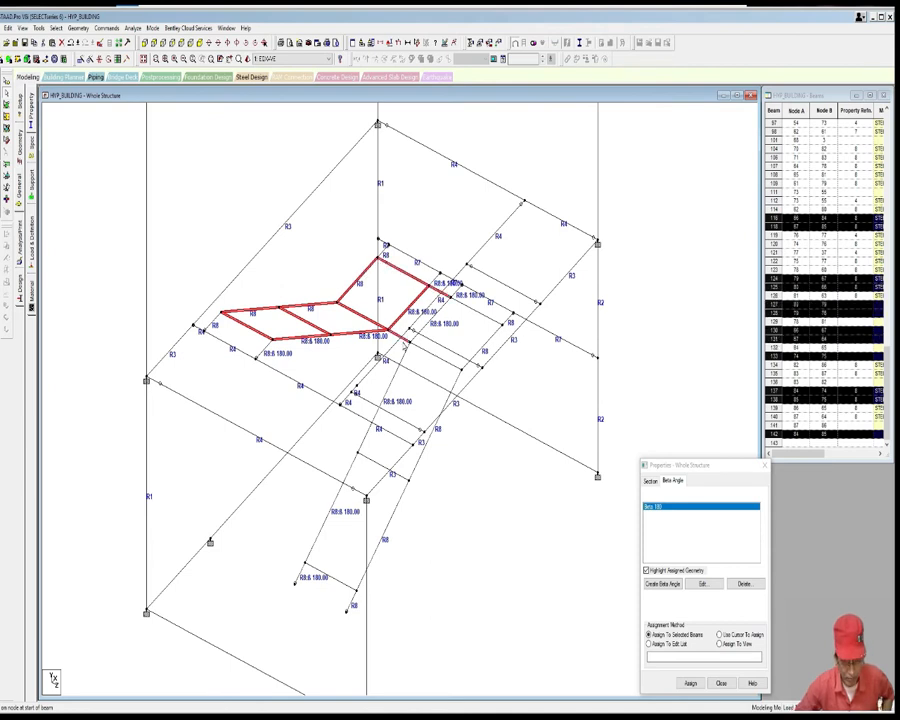
left_click(423, 350, "ctrl")
left_click(483, 346, "ctrl")
left_click(438, 312, "ctrl")
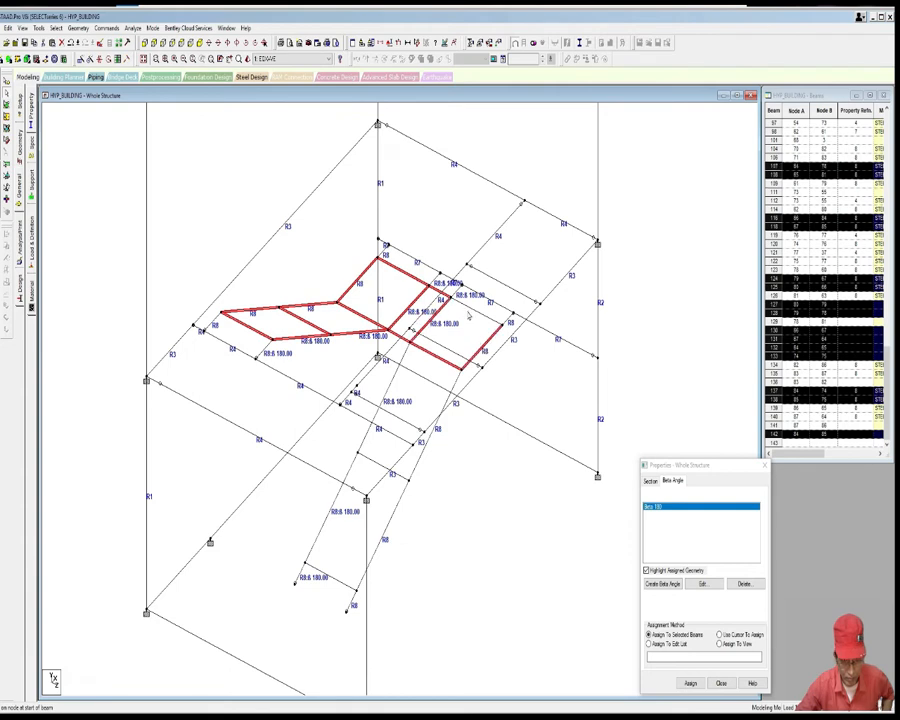
left_click(469, 308, "ctrl")
Step: Add the lower flight's inclined stringer members and cross beams to the selection, leaving out the R3 floor beam
left_click(443, 417, "ctrl")
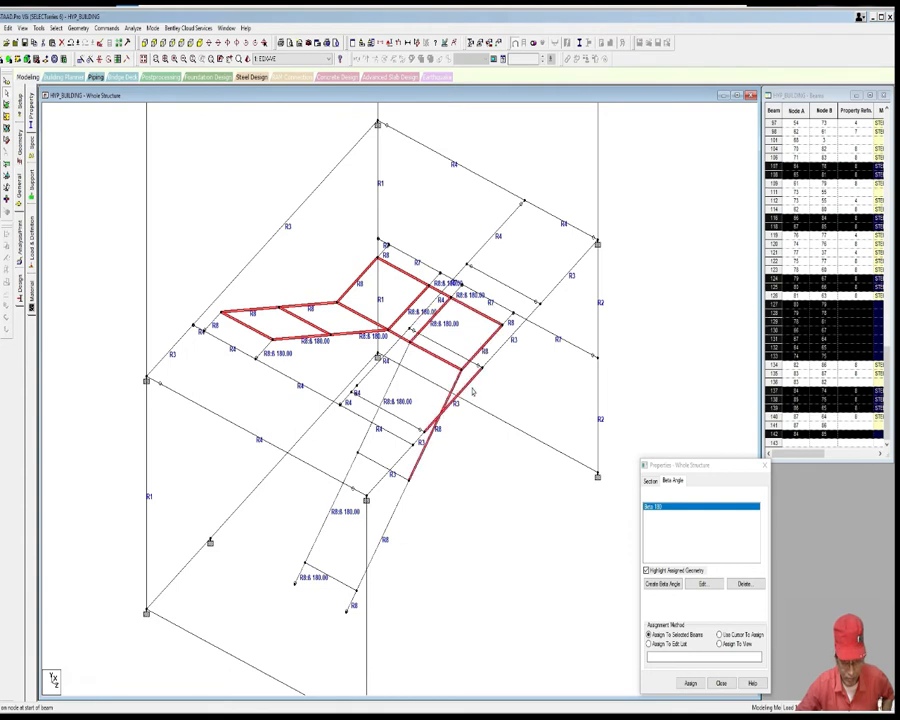
left_click(459, 393, "ctrl")
left_click(469, 390)
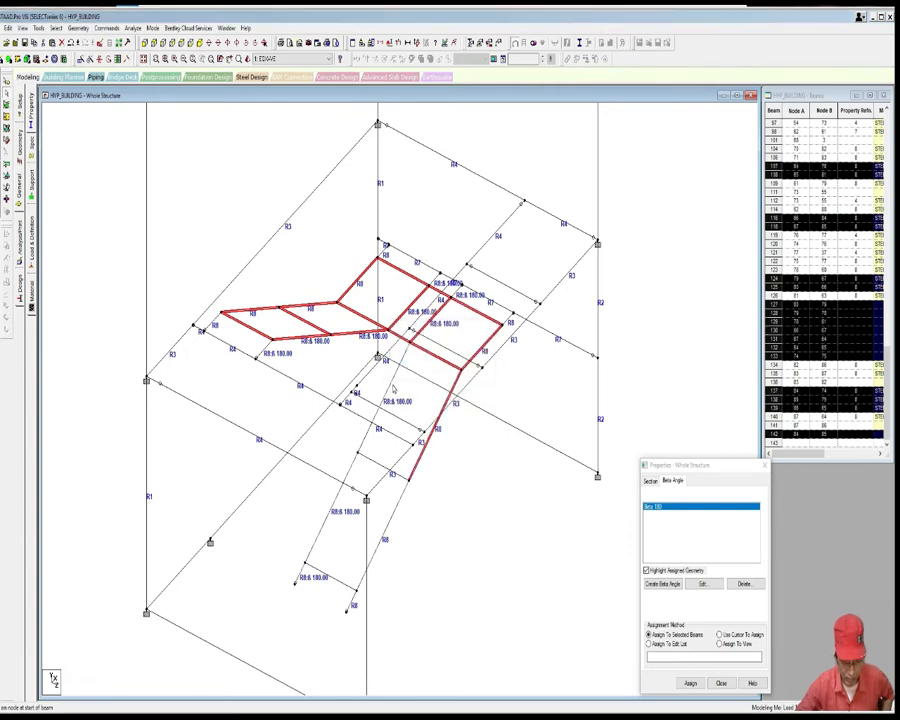
left_click(393, 389, "ctrl")
left_click(382, 466, "ctrl")
left_click(393, 516, "ctrl")
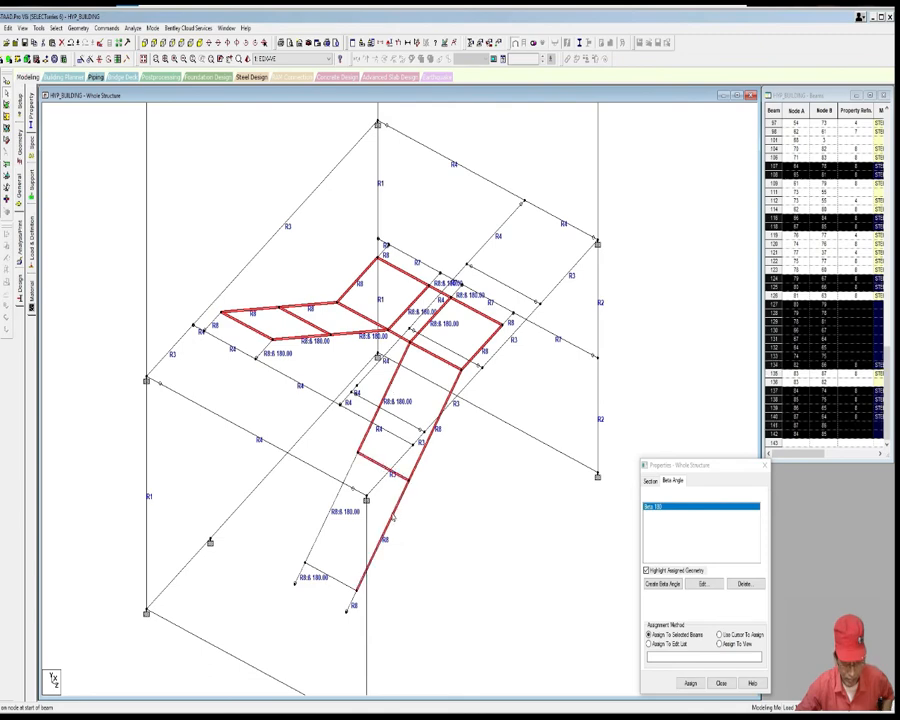
left_click(333, 578, "ctrl")
left_click(325, 546, "ctrl")
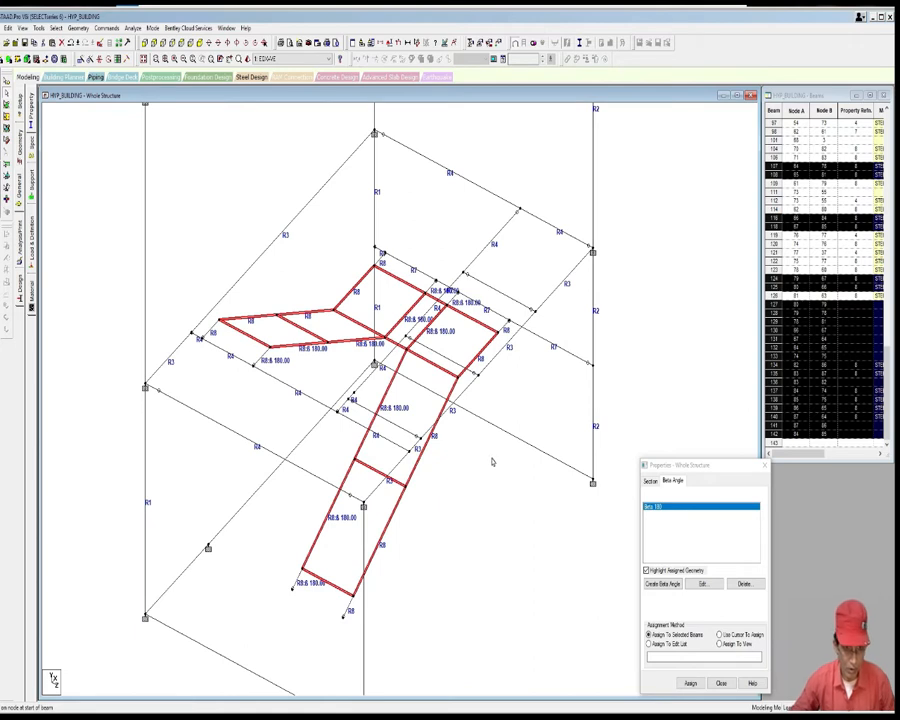
Step: Create infill plates in the panels enclosed by the selected staircase and landing members
left_click(106, 28)
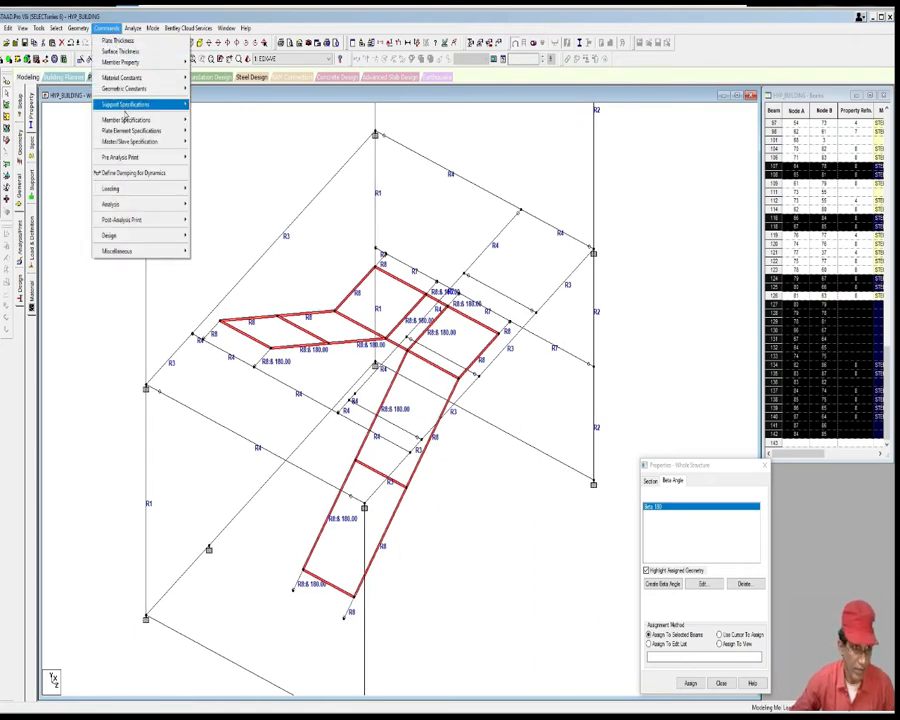
mouse_move(145, 121)
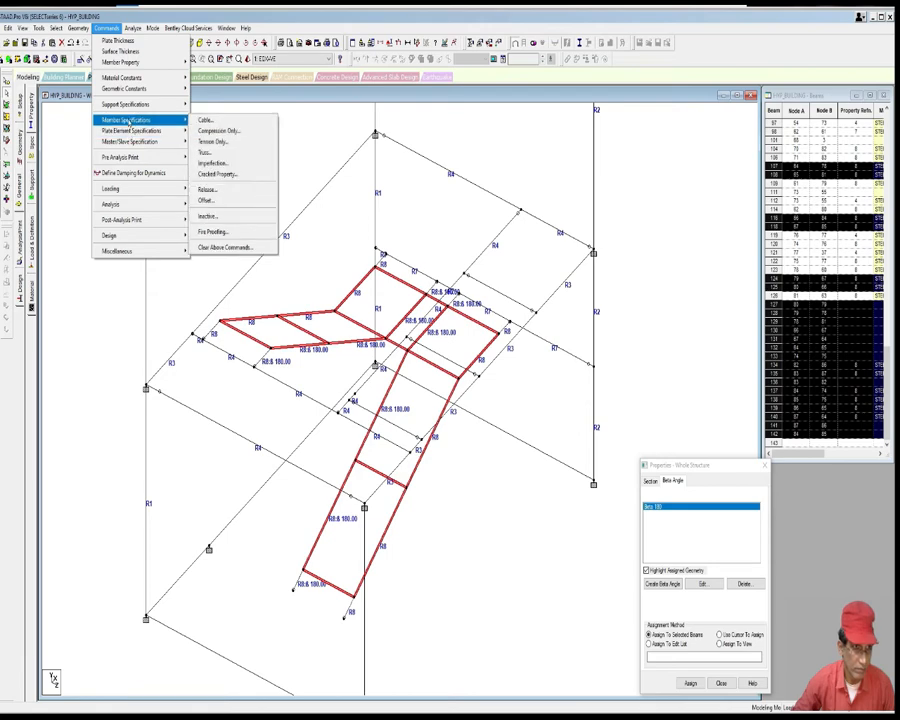
mouse_move(80, 30)
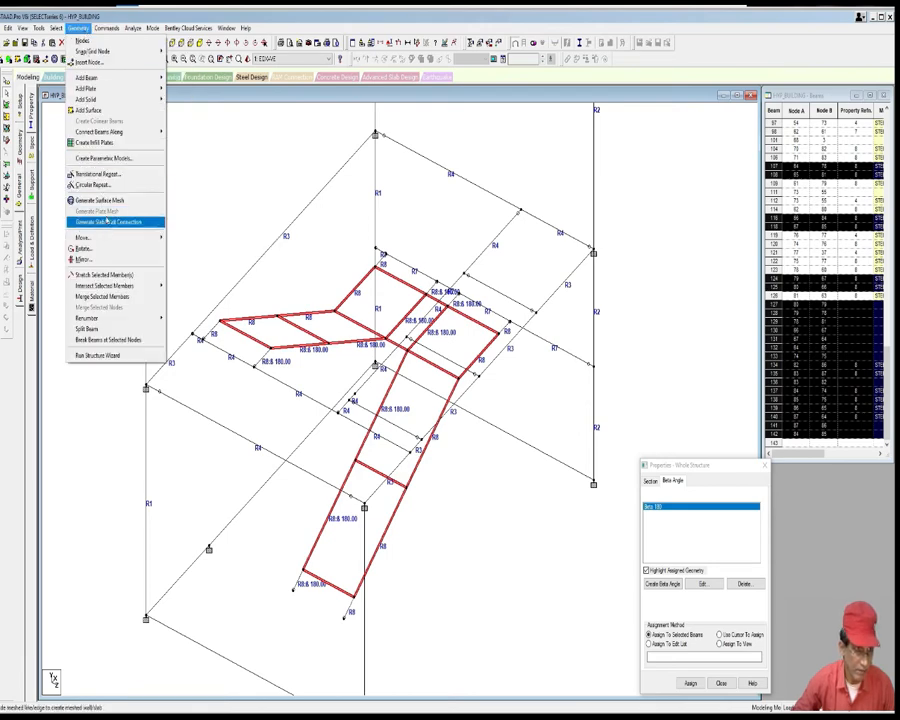
mouse_move(94, 80)
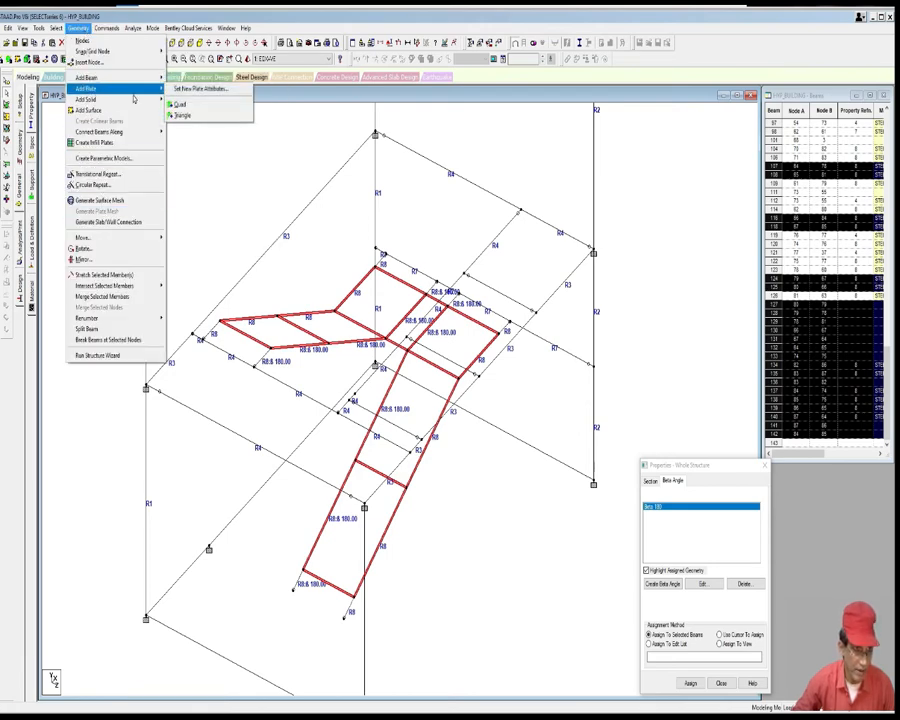
mouse_move(129, 94)
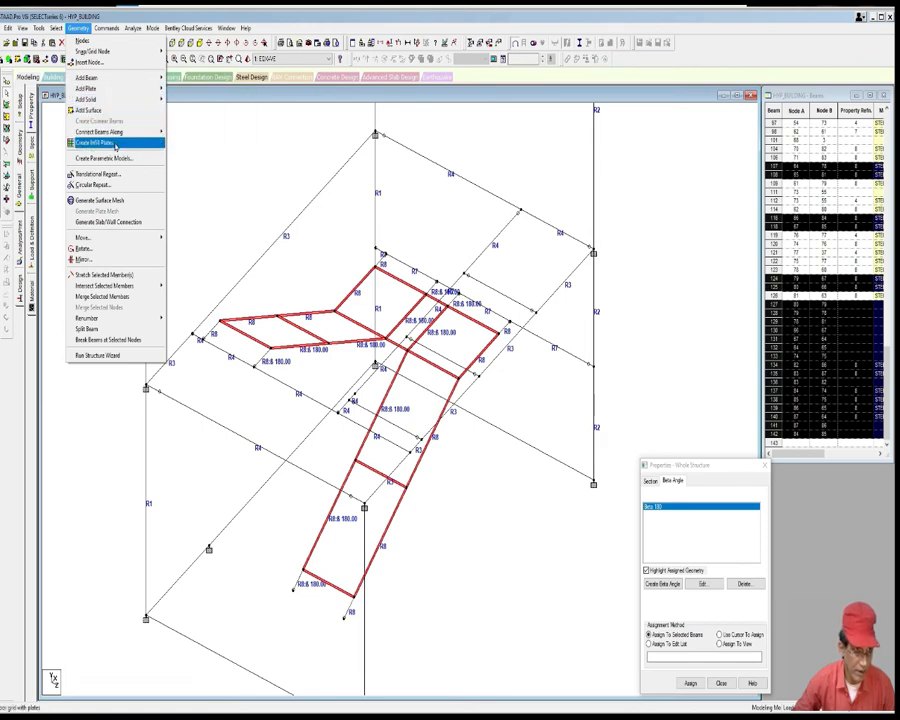
left_click(115, 146)
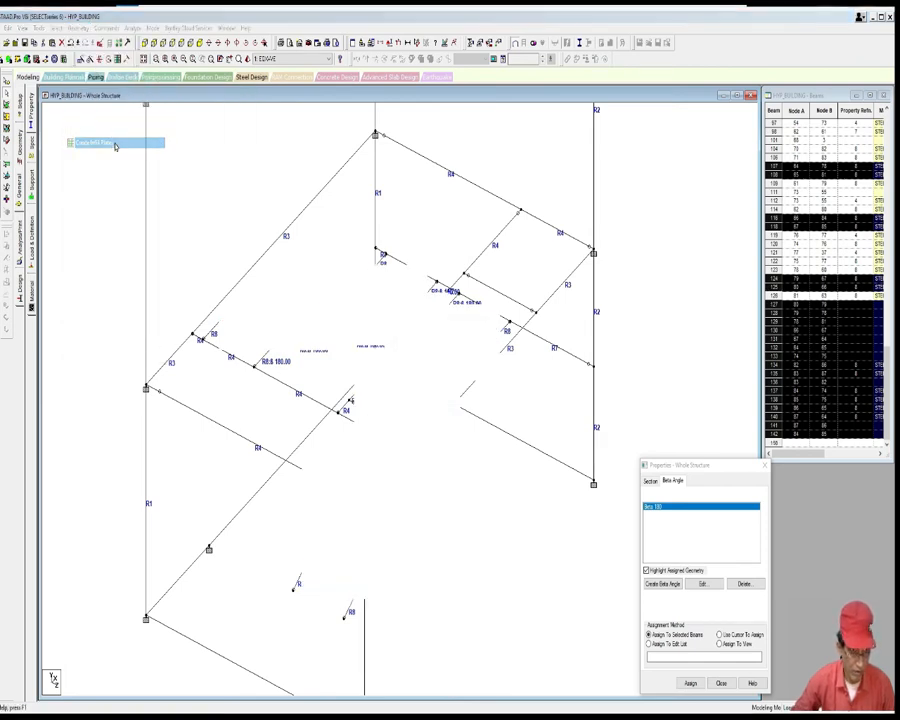
left_click(466, 388)
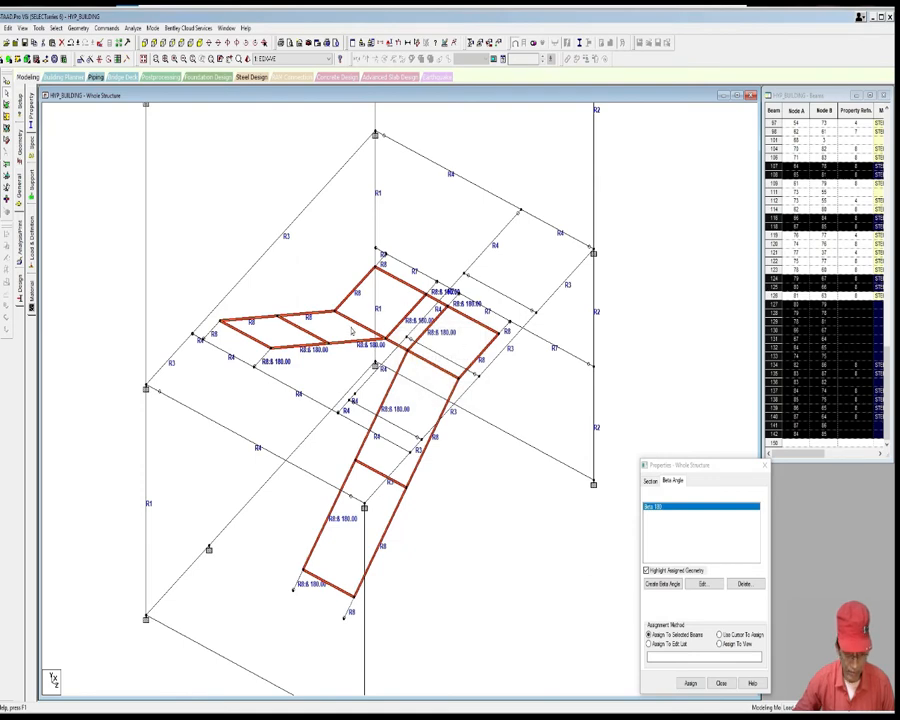
left_click(473, 476)
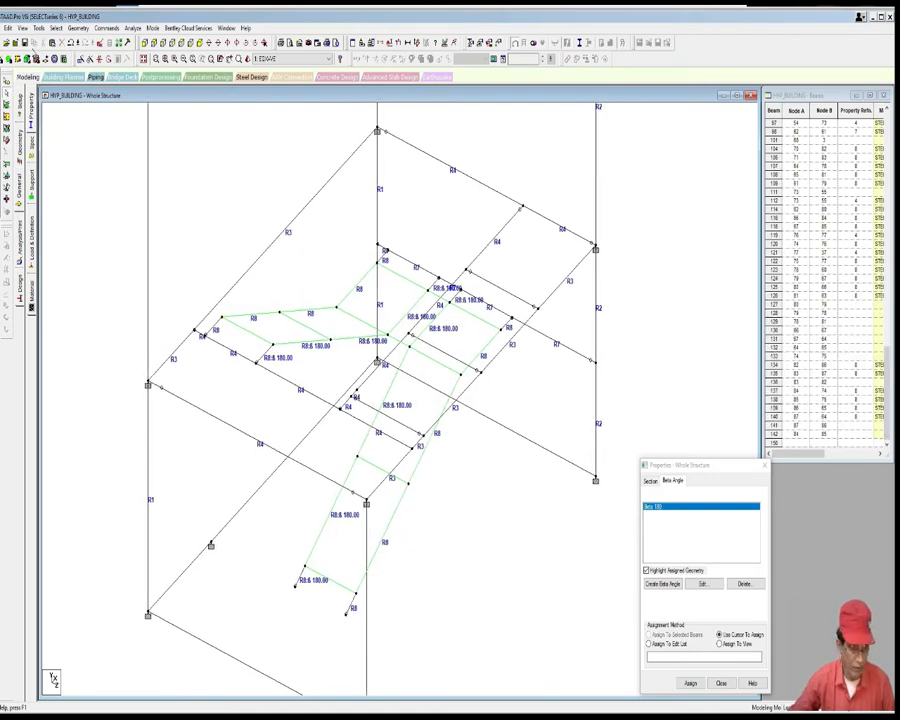
Step: Define a plate element thickness of 0.102 m at all four nodes with the ZERODENCON material
left_click(33, 107)
scroll(312, 277, "up", 3)
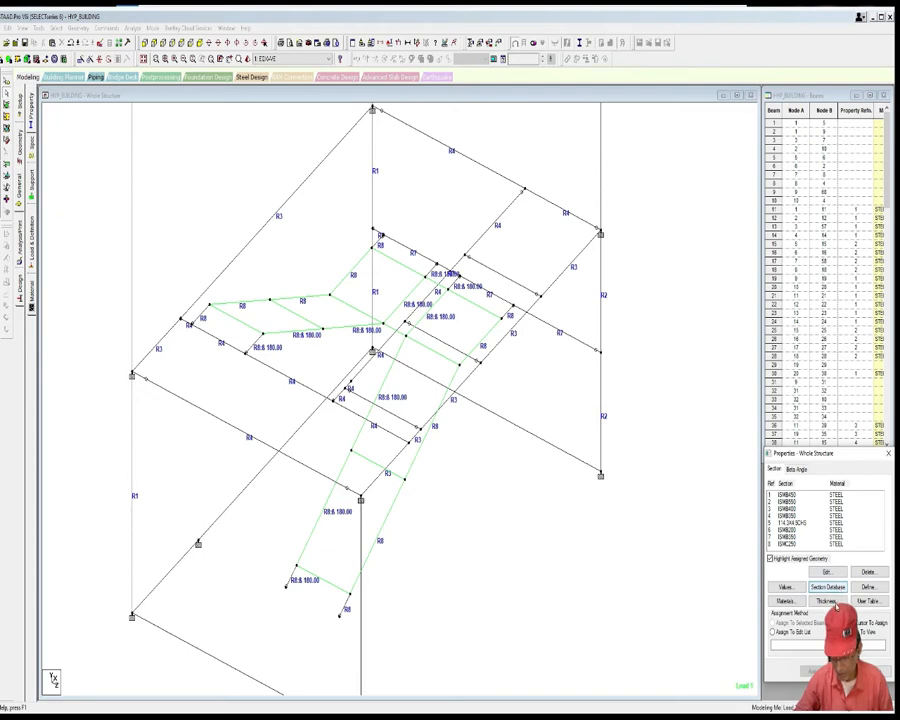
left_click_drag(842, 459, 735, 437)
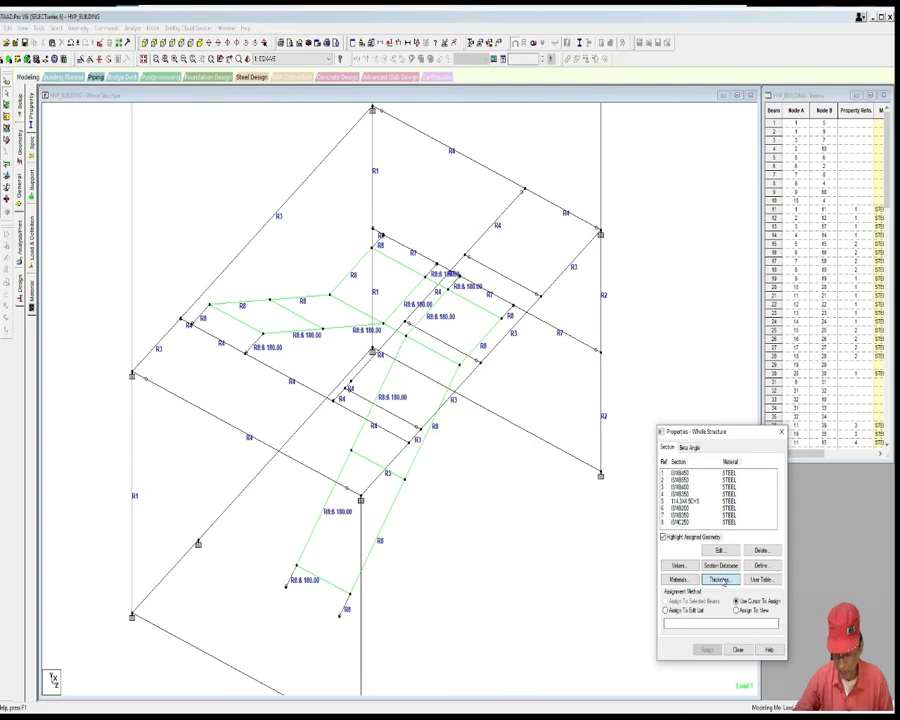
left_click(720, 580)
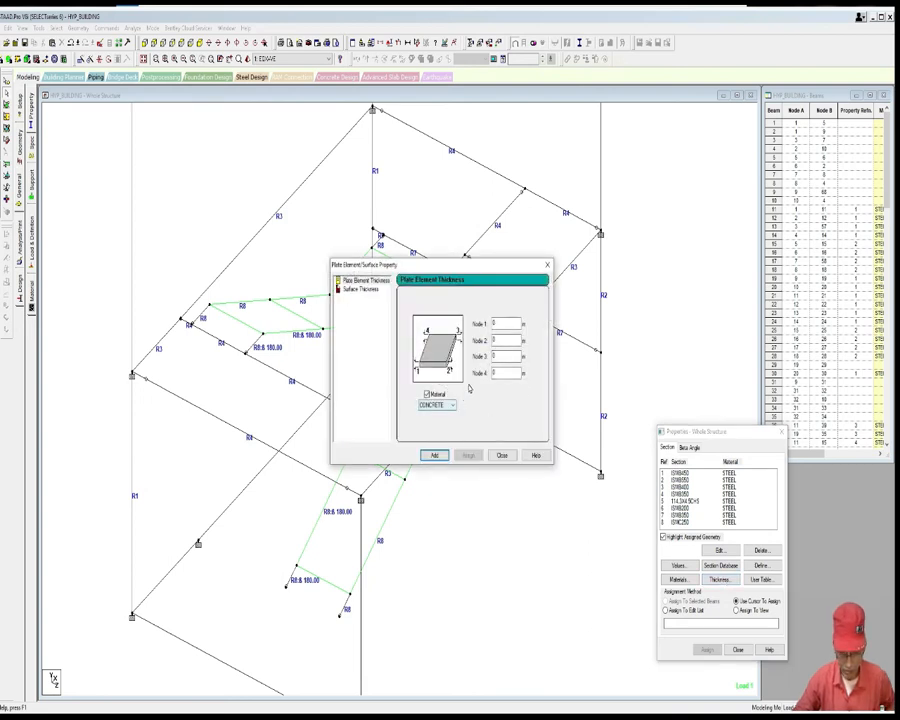
type("0.192")
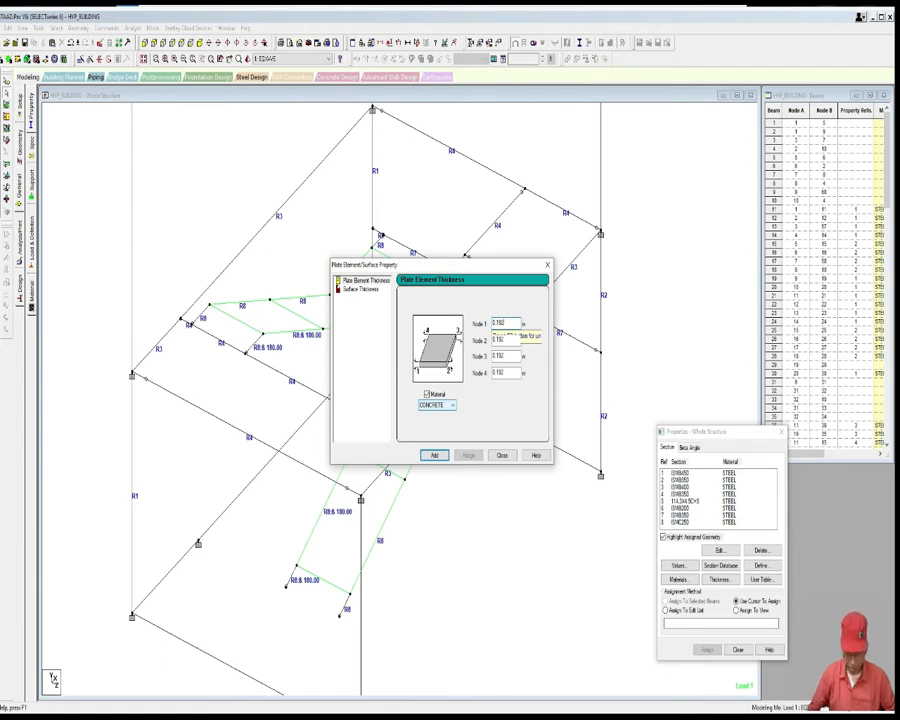
key("BackSpace")
key("BackSpace")
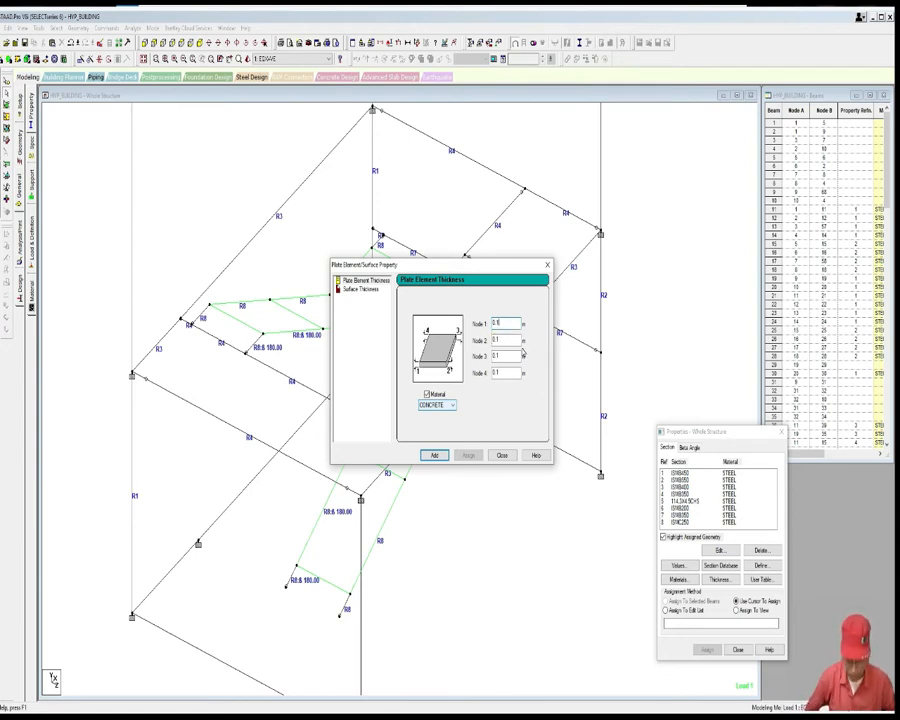
type("9")
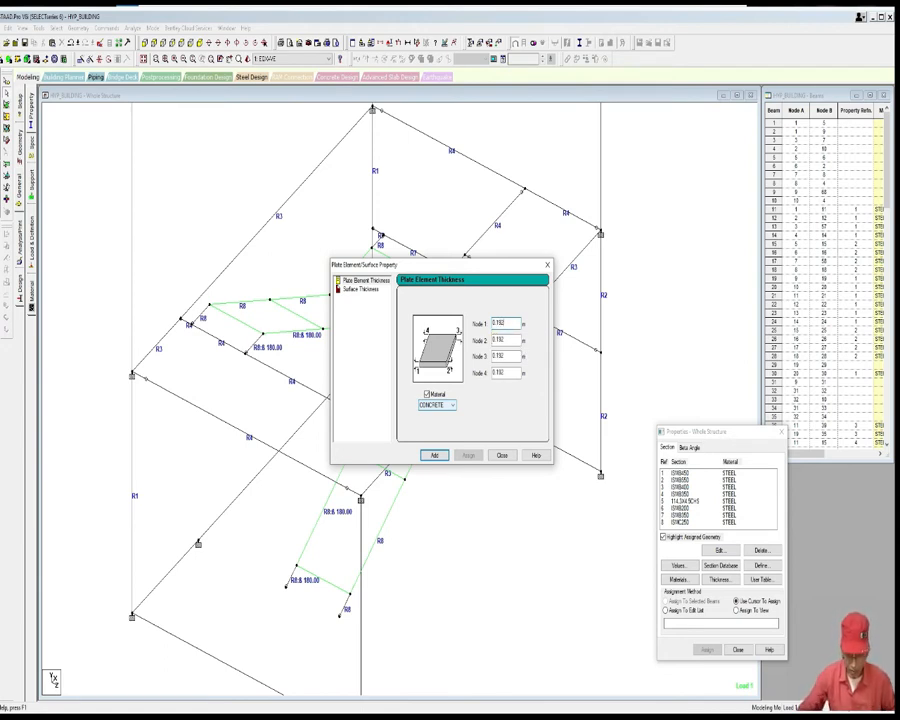
key("BackSpace")
type("0")
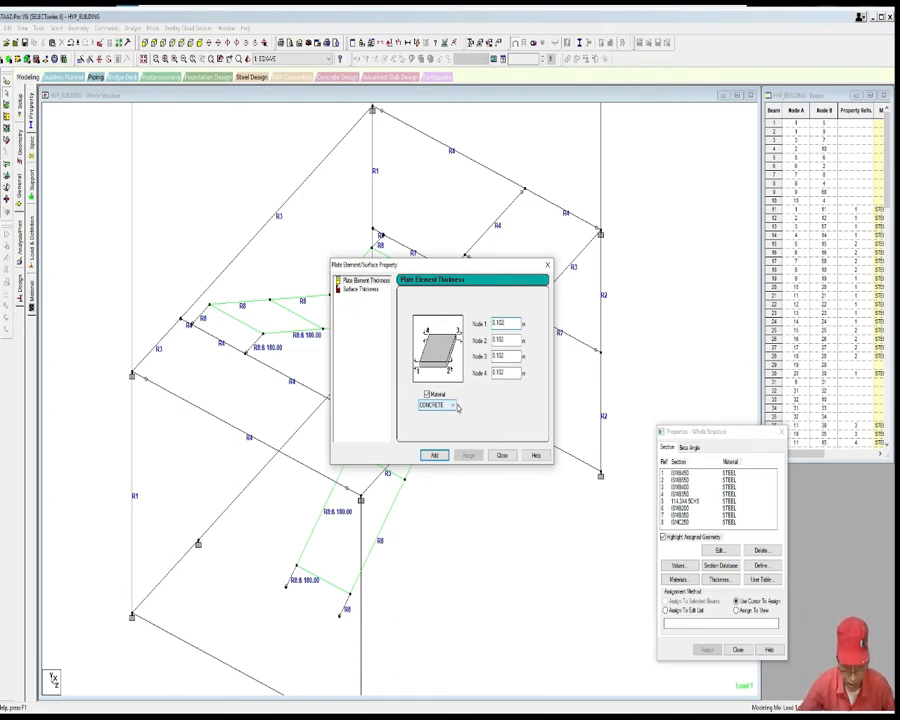
left_click(454, 407)
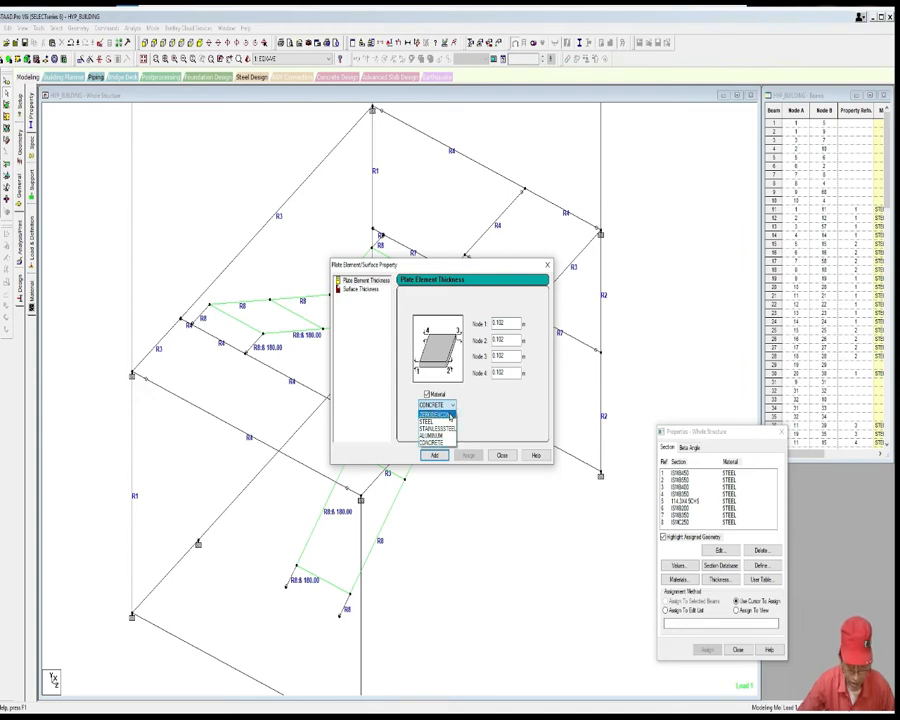
left_click(450, 414)
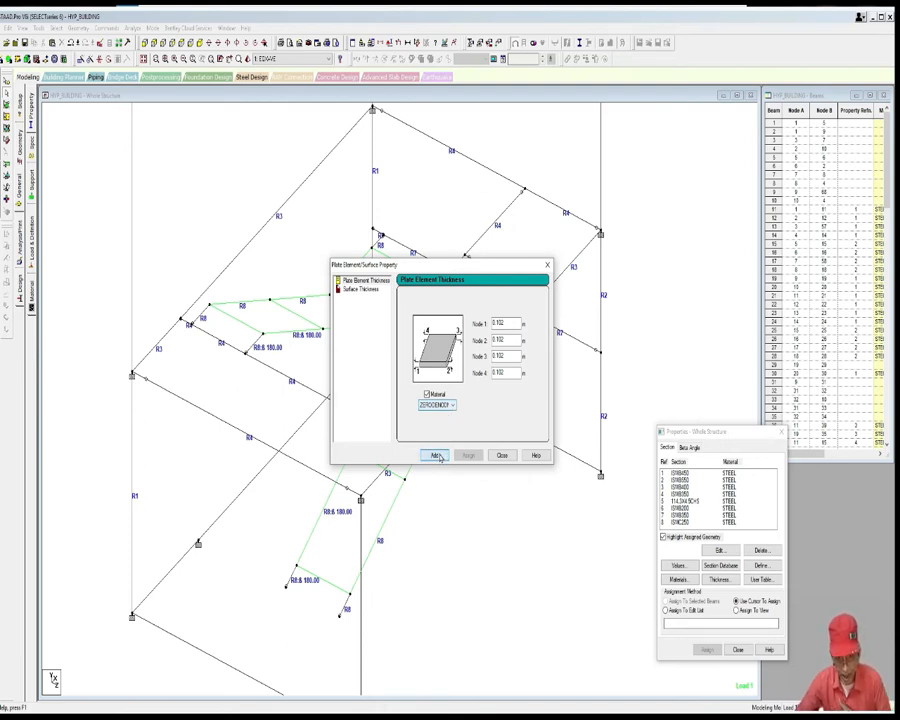
left_click(437, 456)
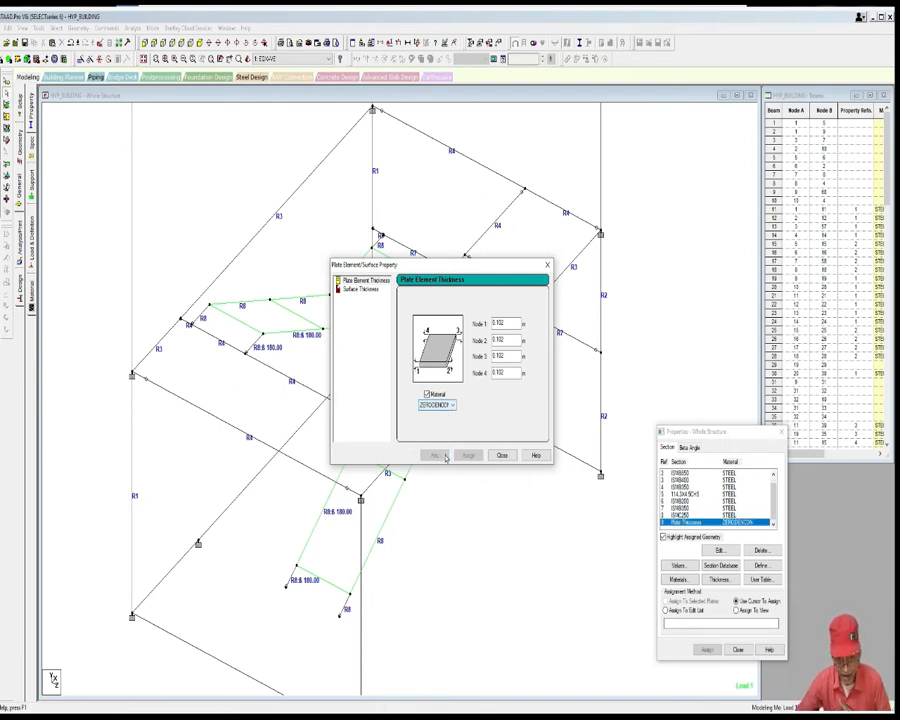
left_click(502, 457)
Step: Select all staircase and landing plates, assign the ZERODENCON plate thickness to them, and close the properties
middle_click_drag(500, 457, 524, 463)
scroll(520, 457, "up", 2)
scroll(524, 463, "down", 1)
left_click(9, 59)
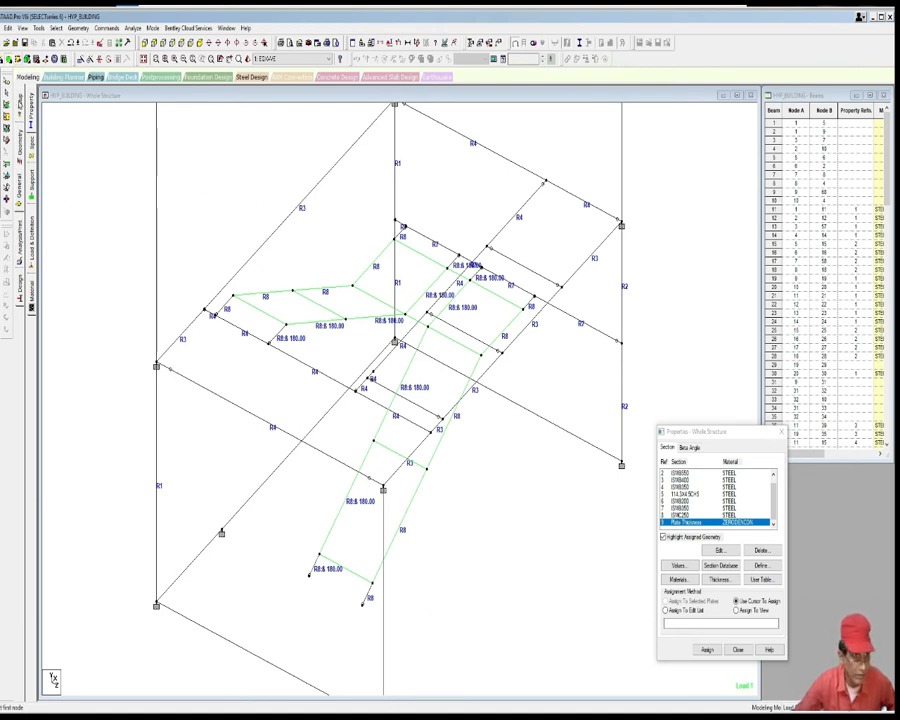
left_click(7, 105)
left_click_drag(205, 193, 542, 639)
middle_click_drag(519, 548, 519, 555)
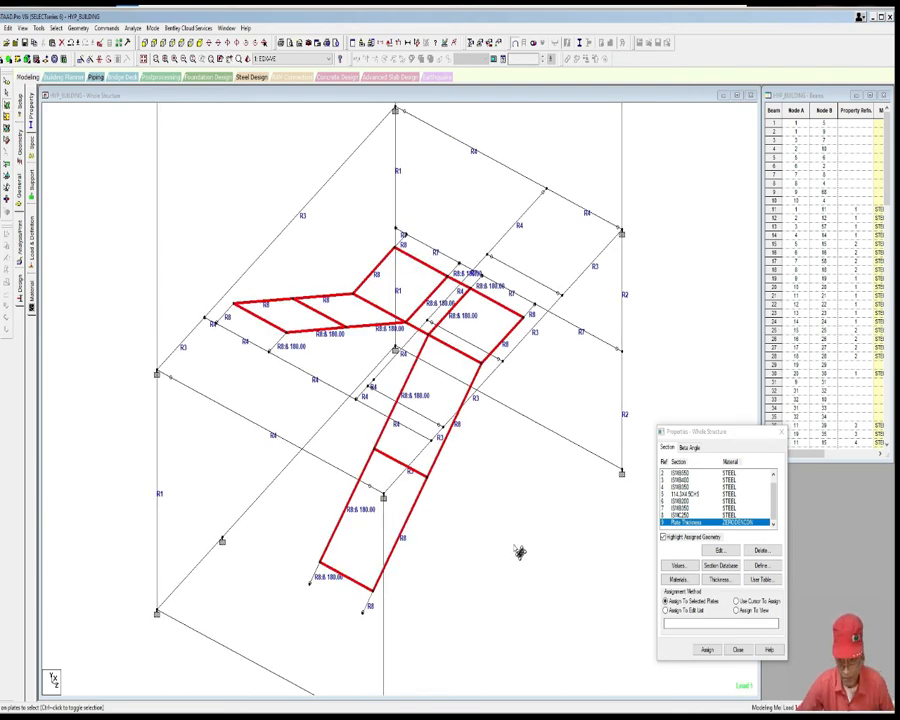
left_click(707, 650)
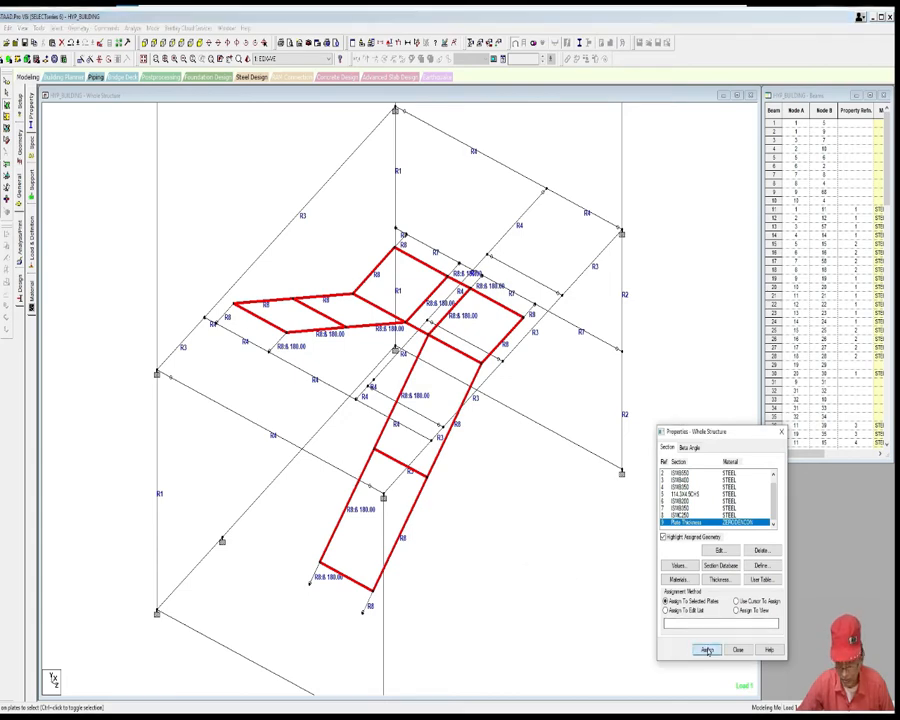
left_click(739, 567)
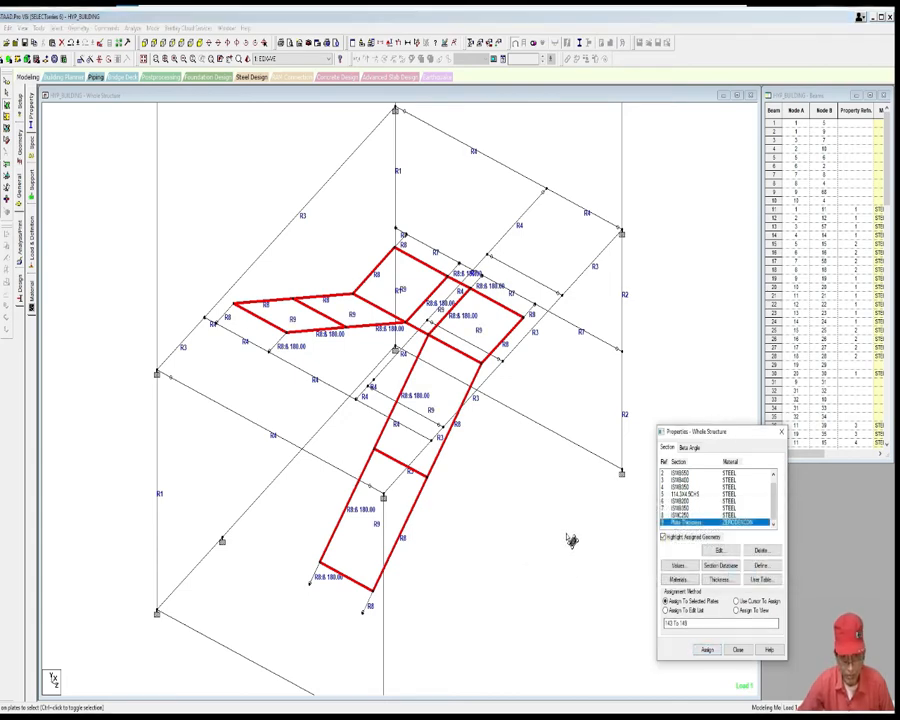
scroll(563, 530, "down", 2)
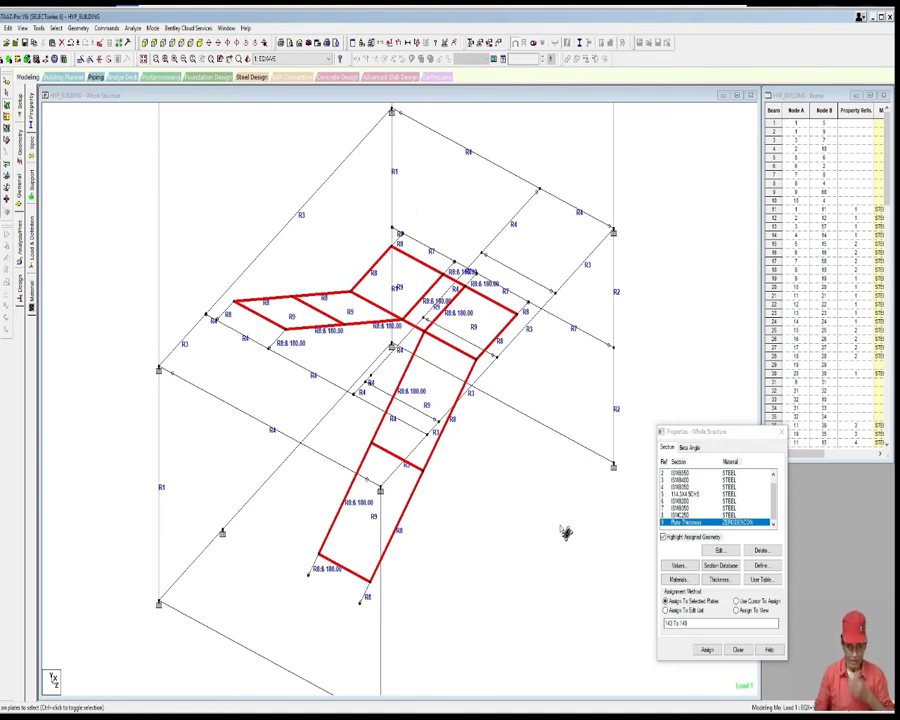
left_click_drag(534, 540, 517, 479)
middle_click_drag(517, 479, 516, 439)
scroll(516, 439, "down", 2)
left_click(783, 434)
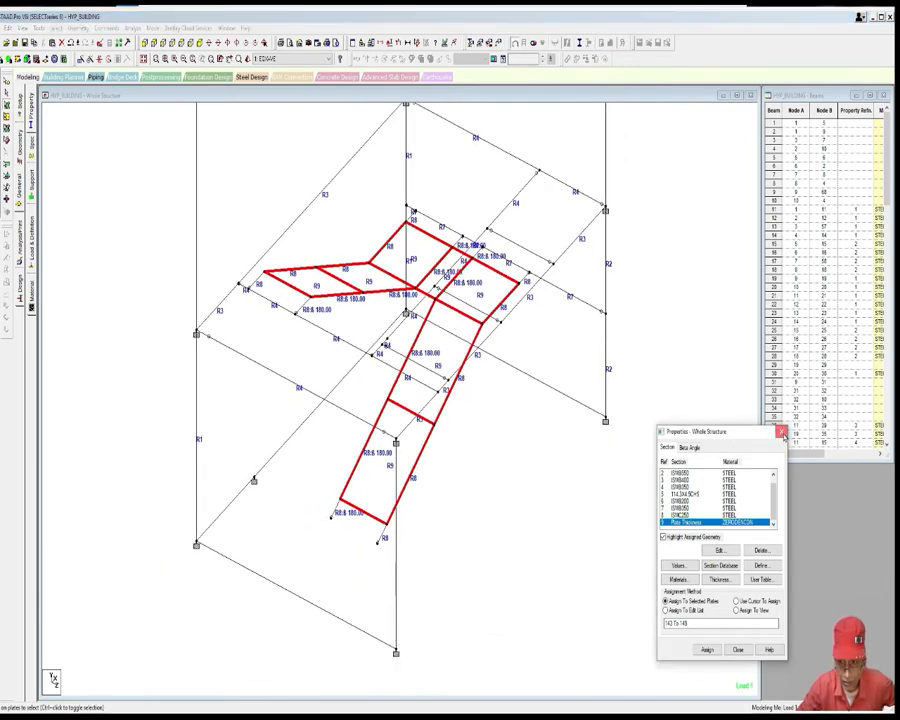
Step: Reopen the section properties and restore the display of the whole structure
middle_click_drag(703, 462, 699, 476)
mouse_move(526, 459)
middle_mouse_down()
mouse_move(514, 496)
mouse_move(502, 472)
mouse_move(489, 493)
middle_mouse_up()
scroll(510, 491, "down", 1)
scroll(502, 472, "down", 1)
scroll(502, 472, "up", 1)
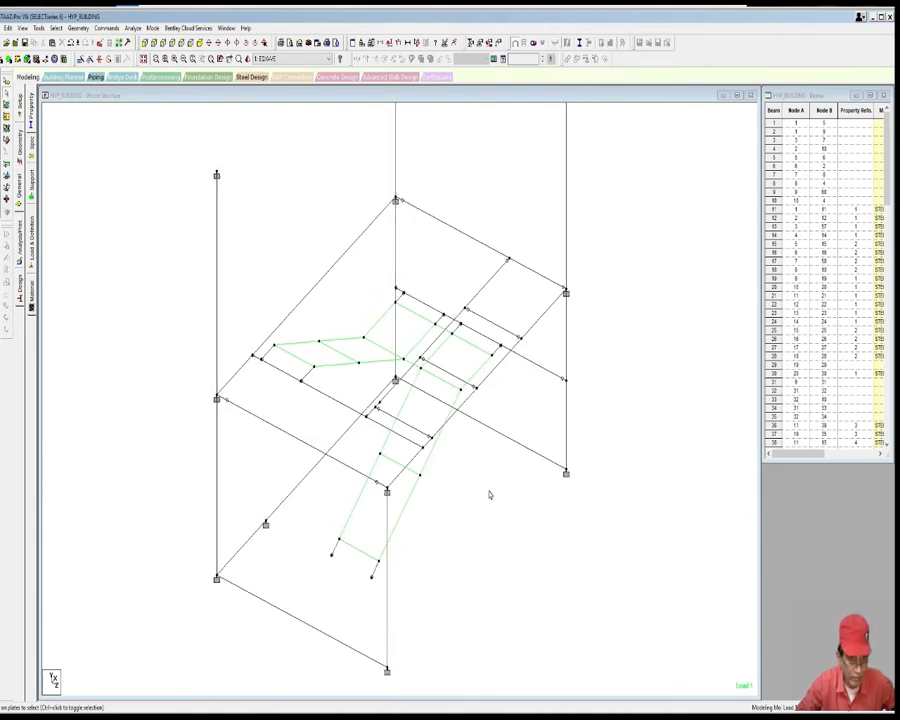
scroll(489, 493, "down", 1)
middle_click_drag(379, 392, 391, 377)
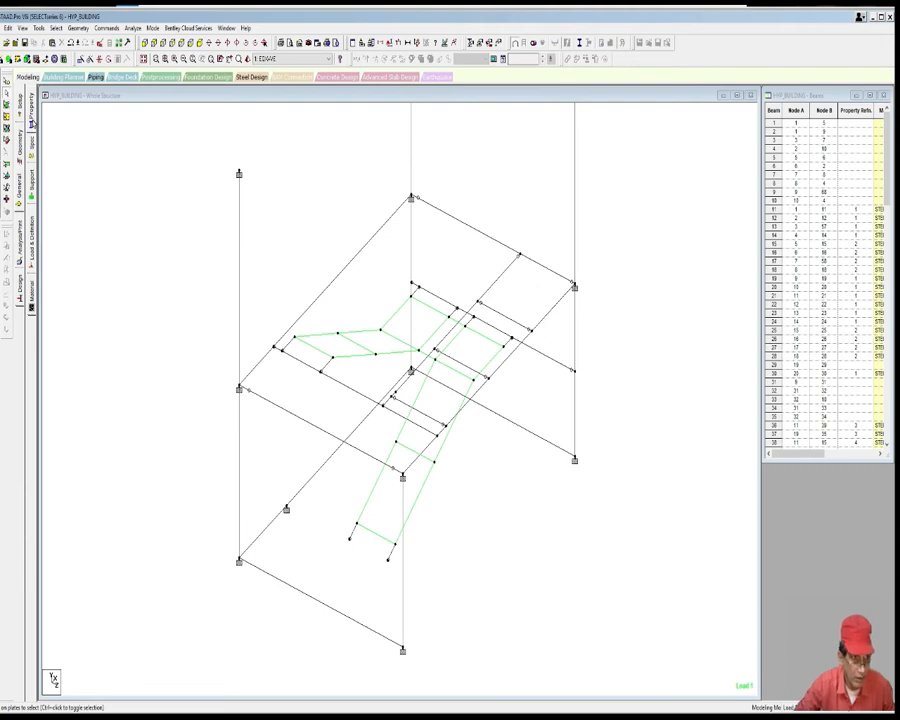
left_click(31, 118)
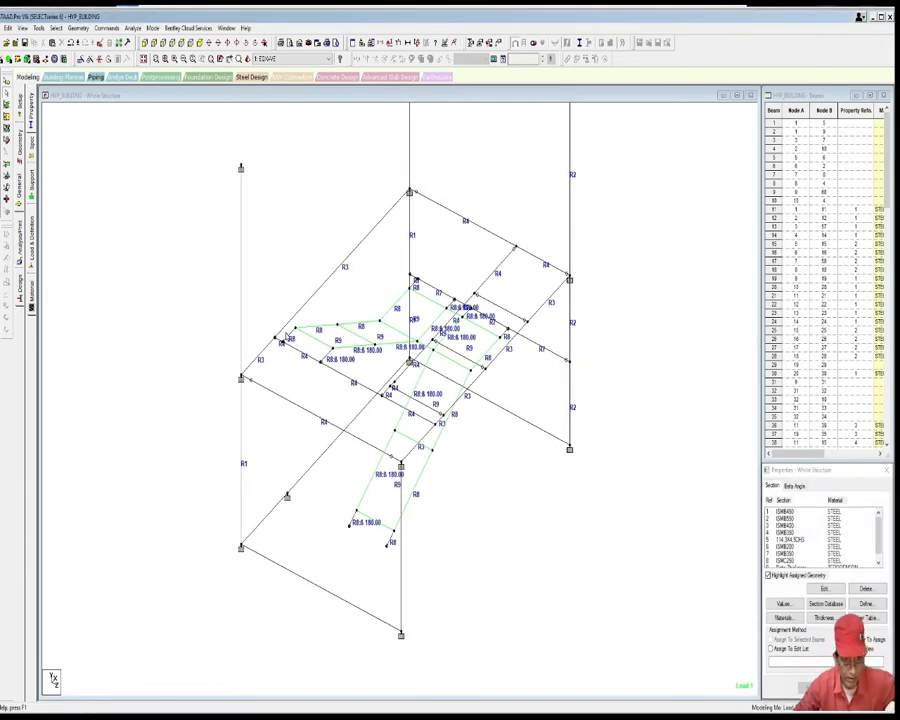
left_click(22, 28)
left_click(60, 98)
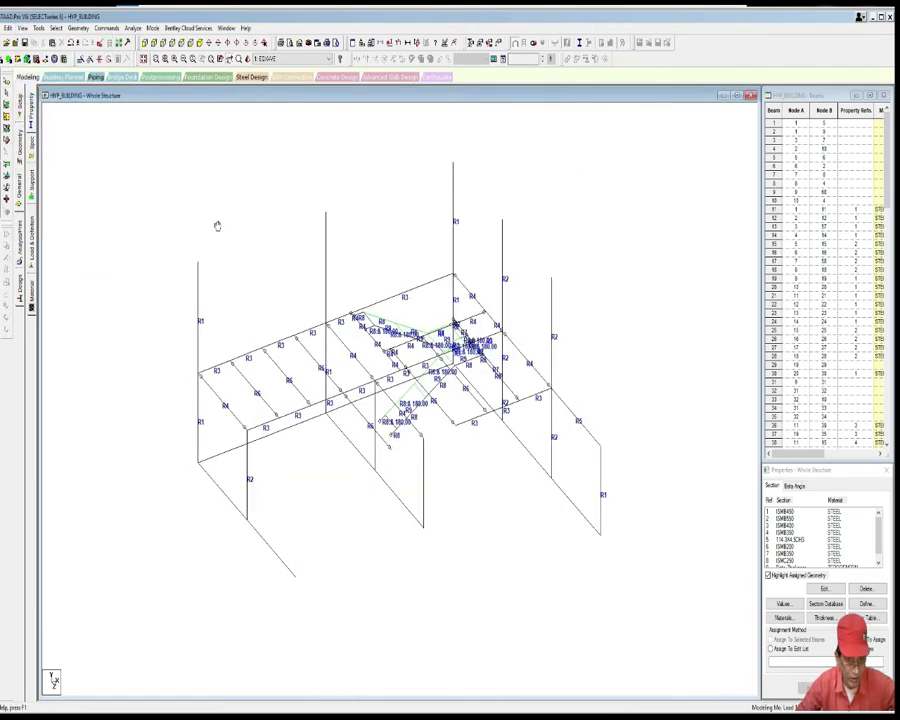
Step: In a side elevation, select all beams along the base level and delete them together with the unattached nodes
left_click(173, 46)
scroll(259, 338, "down", 1)
left_click_drag(79, 567, 530, 606)
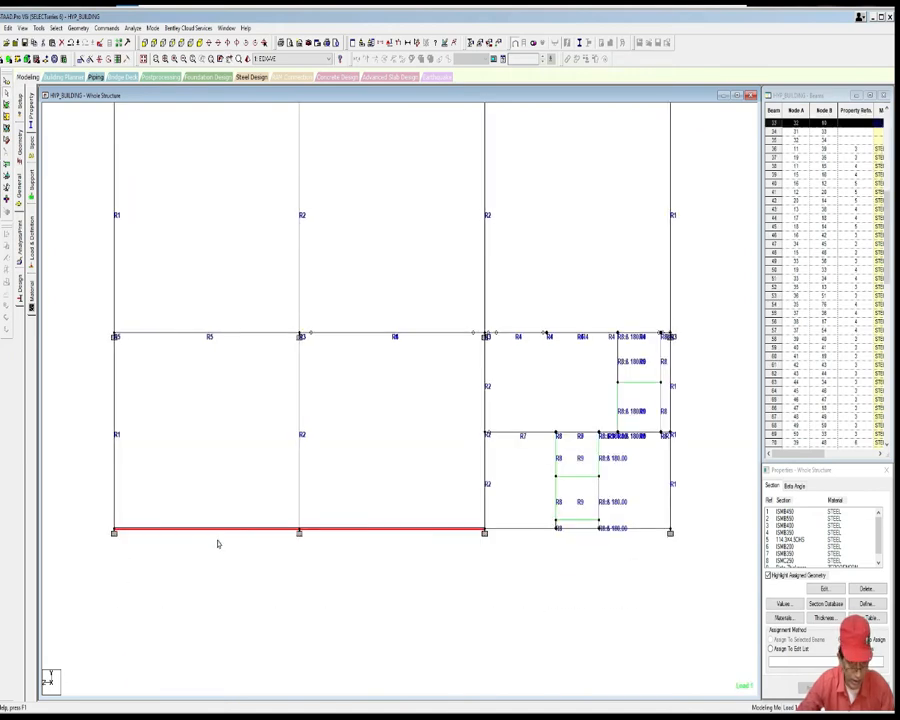
left_click_drag(104, 526, 694, 535)
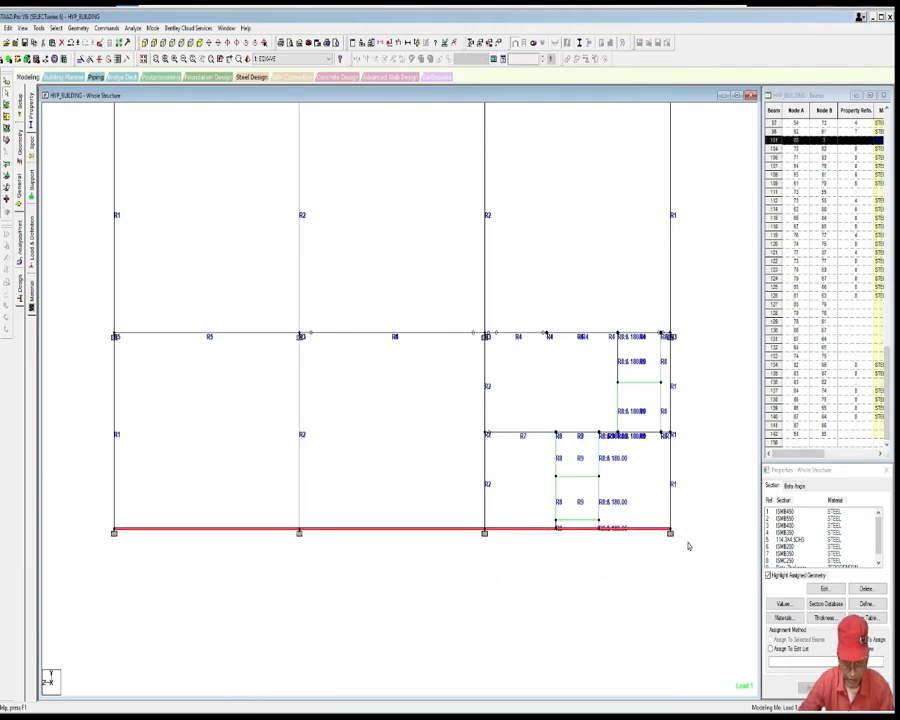
scroll(610, 590, "up", 1)
scroll(613, 576, "up", 1)
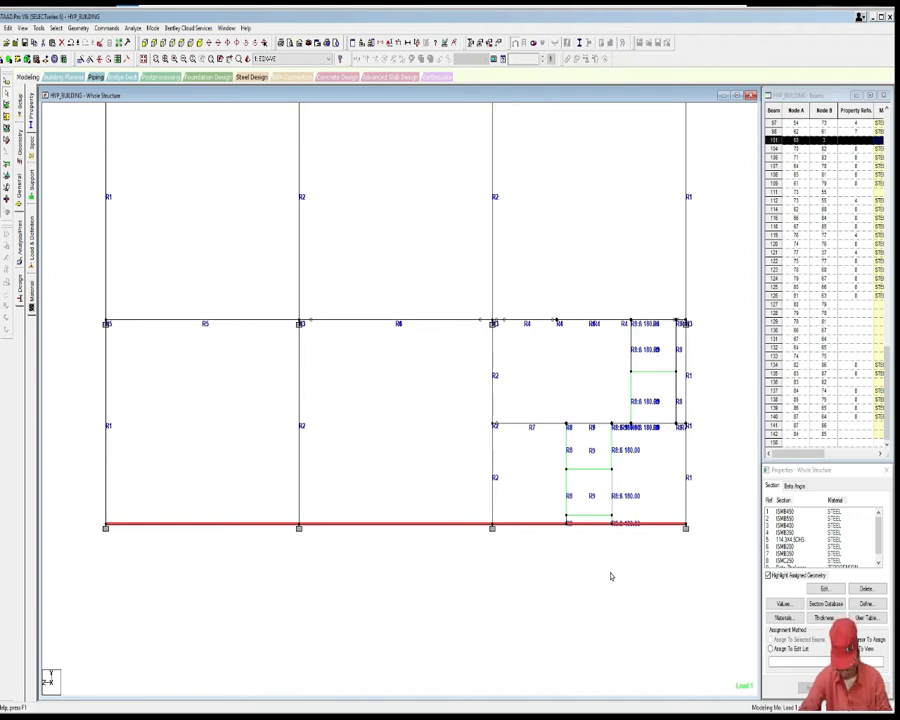
key("Delete")
left_click(464, 388)
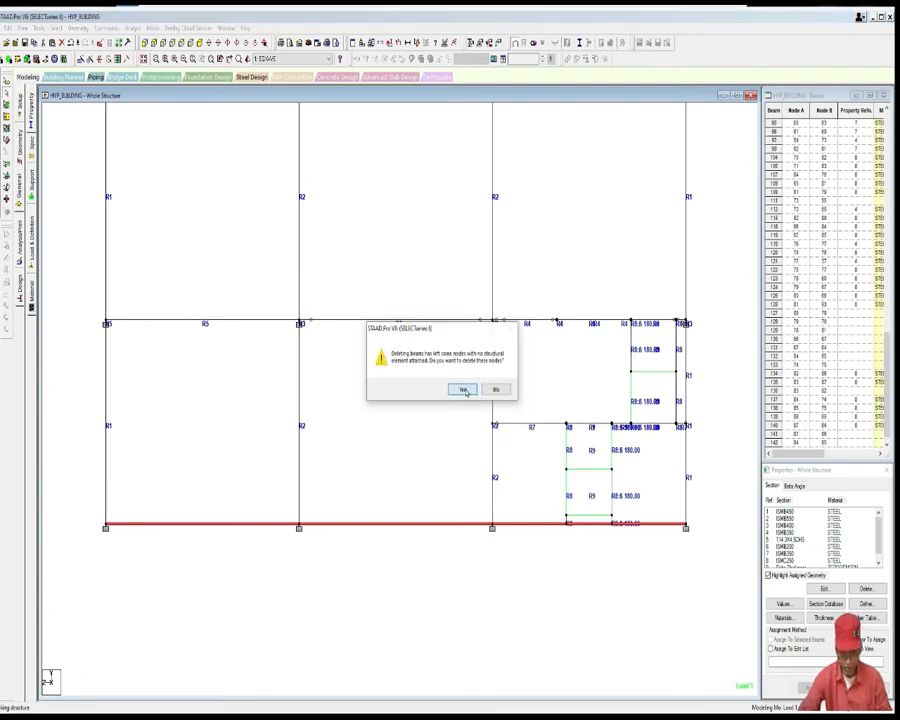
left_click(464, 389)
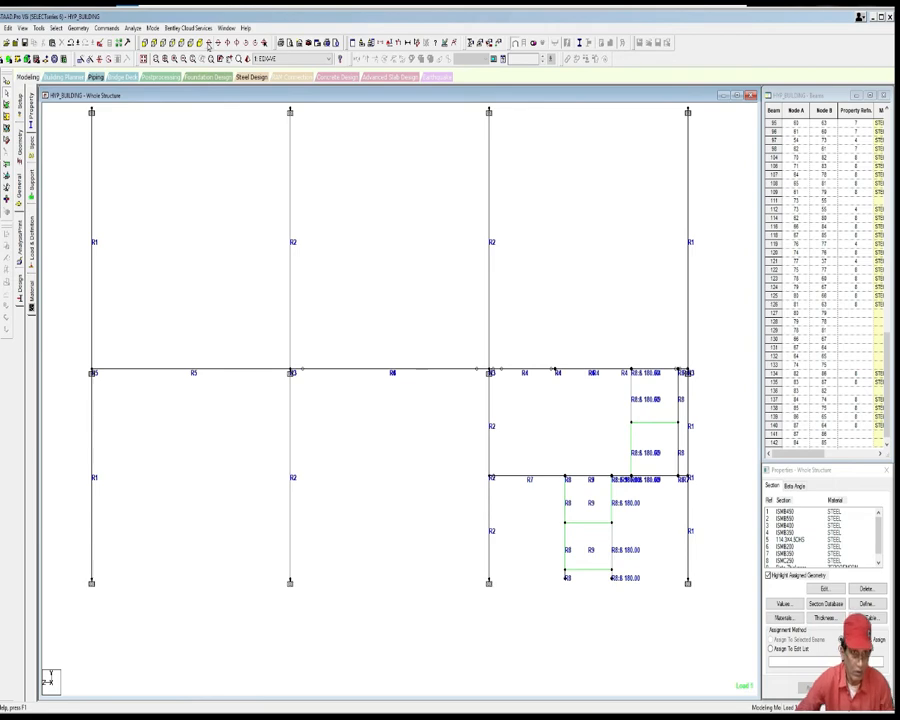
Step: Return to the isometric view and inspect the coordinates of the floor-level node at the corner R1 column
left_click(200, 43)
middle_click_drag(281, 206, 279, 261)
scroll(281, 244, "down", 1)
scroll(279, 261, "up", 4)
scroll(279, 261, "down", 2)
middle_click_drag(323, 397, 327, 387)
left_click(8, 59)
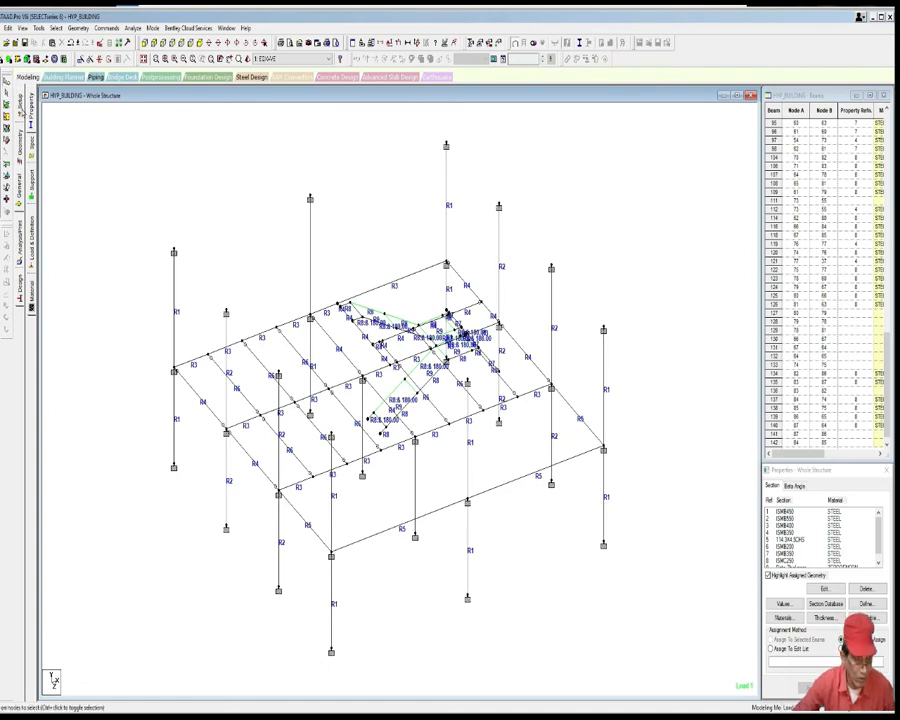
double_click(175, 371)
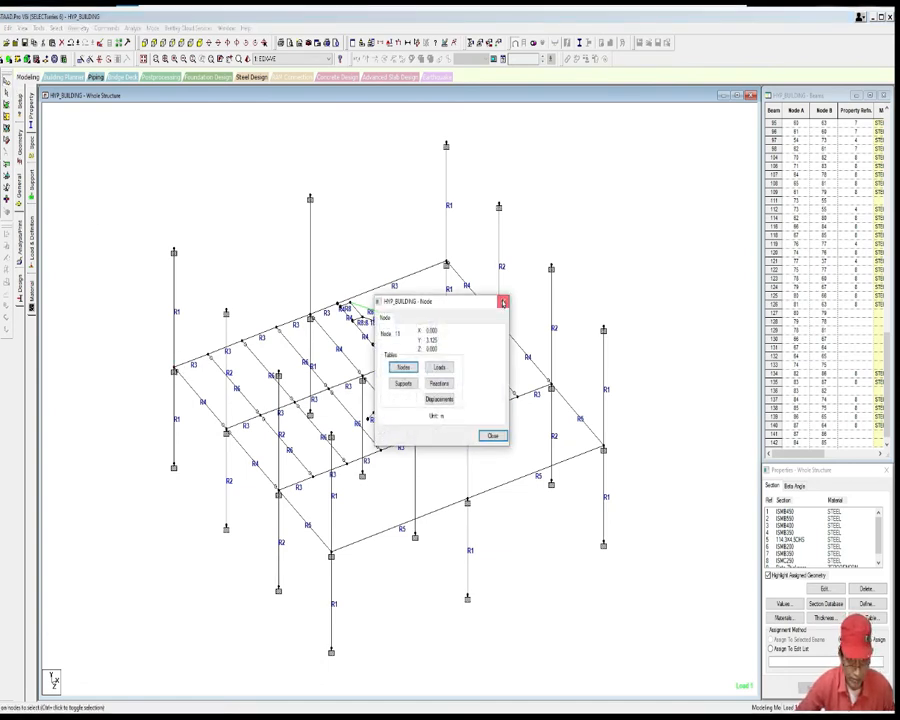
Step: Close the node information and cut an X-Z plane section through node 11 to show the floor plan
left_click(503, 302)
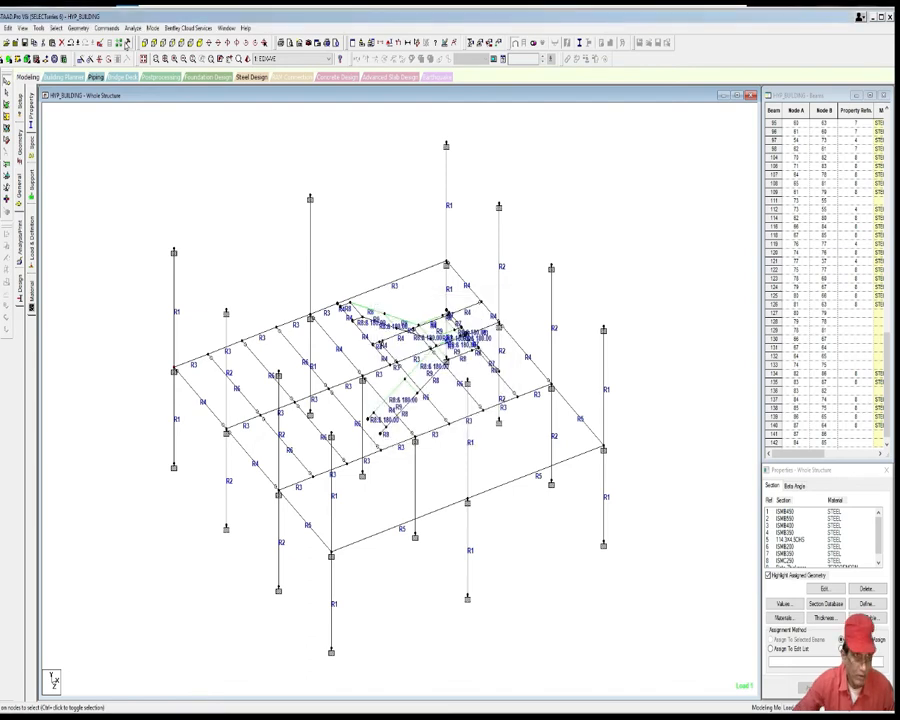
left_click(38, 28)
left_click(55, 286)
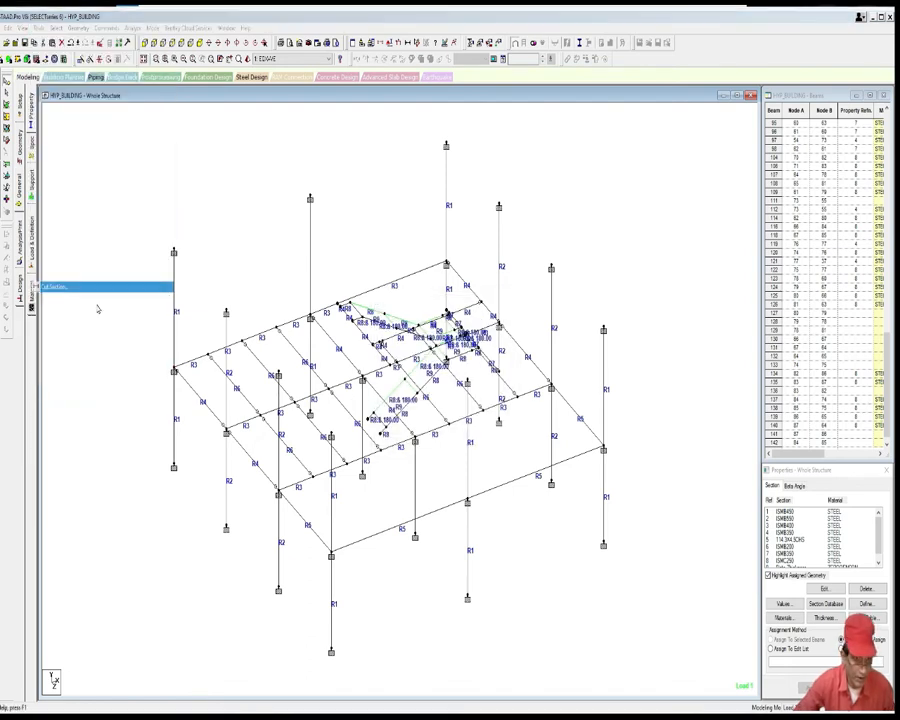
left_click(400, 390)
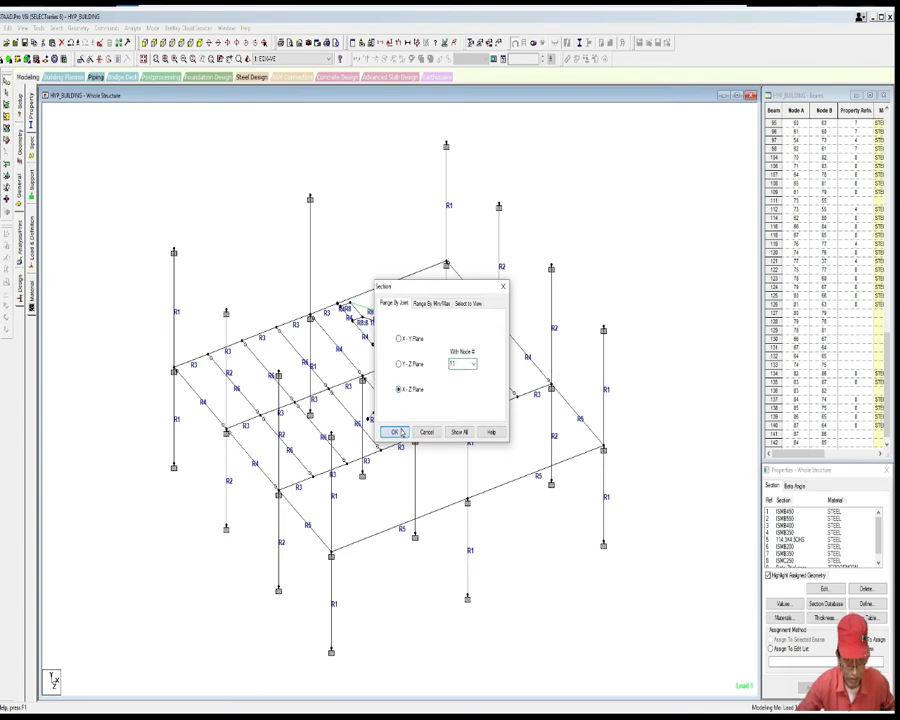
left_click(396, 431)
left_click(181, 50)
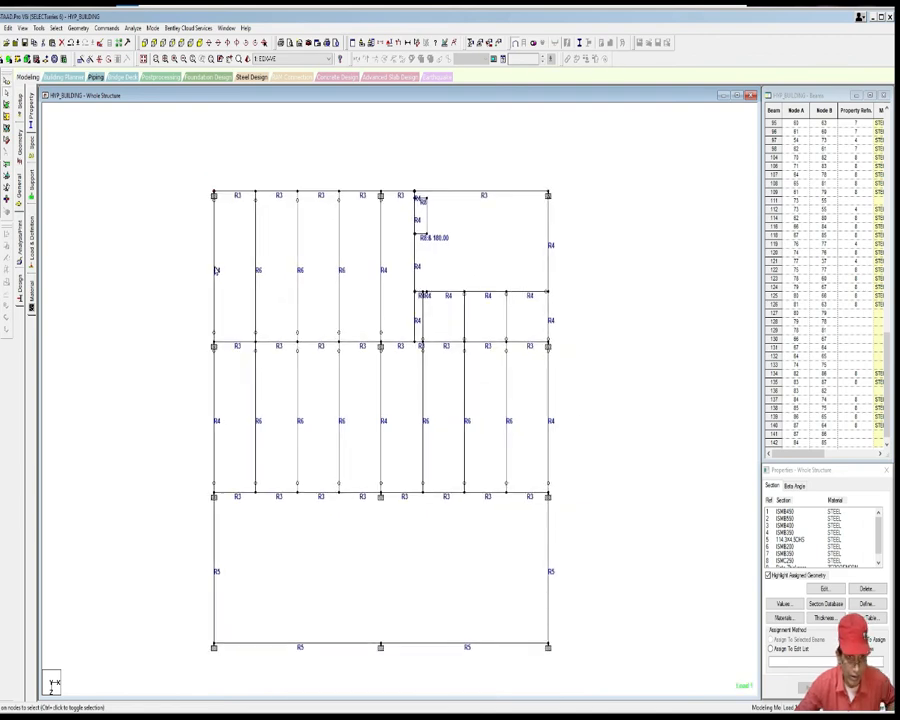
Step: Insert 2 equally spaced intermediate nodes into each of the two R4 edge beams on the plan's left side
left_click(213, 300)
right_click(177, 241)
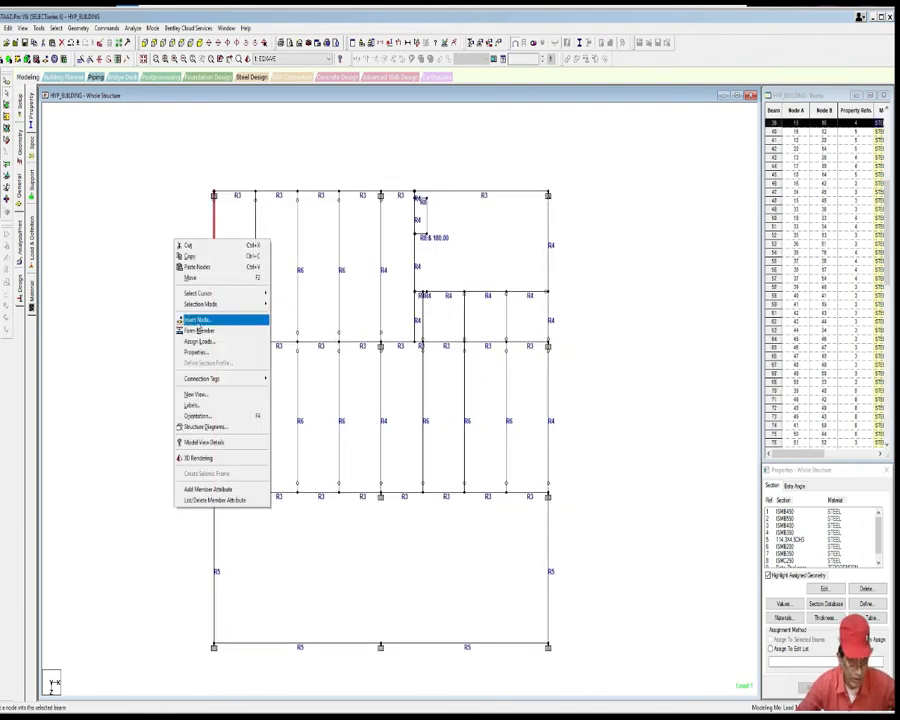
left_click(184, 320)
left_click(395, 395)
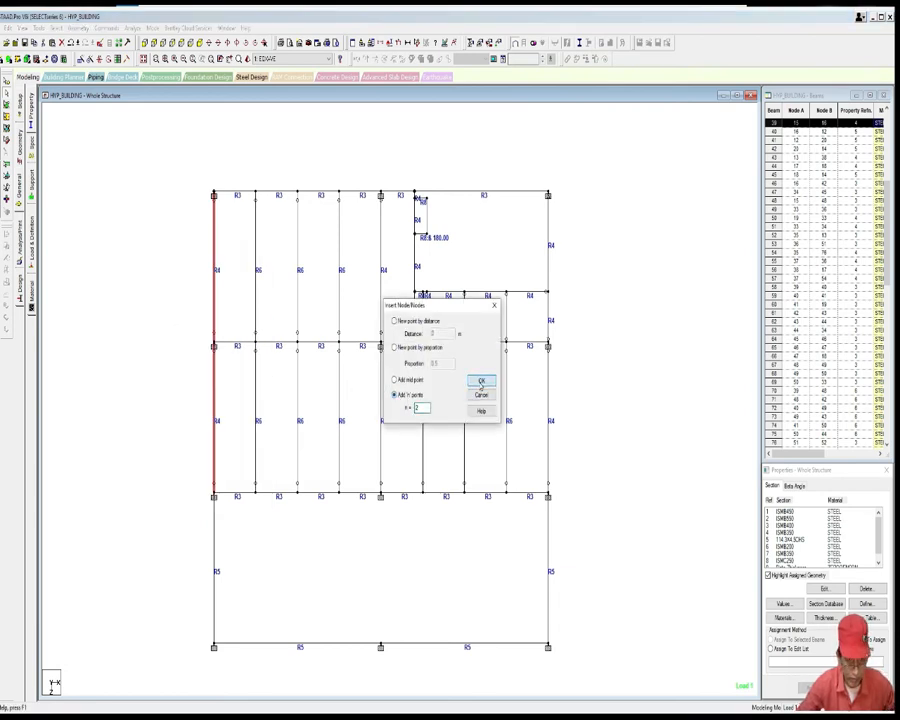
left_click(481, 385)
Step: Add two beams by perpendicular intersection from the upper edge beam's inserted nodes to the R4 beam line beside the stair opening
scroll(343, 401, "up", 2)
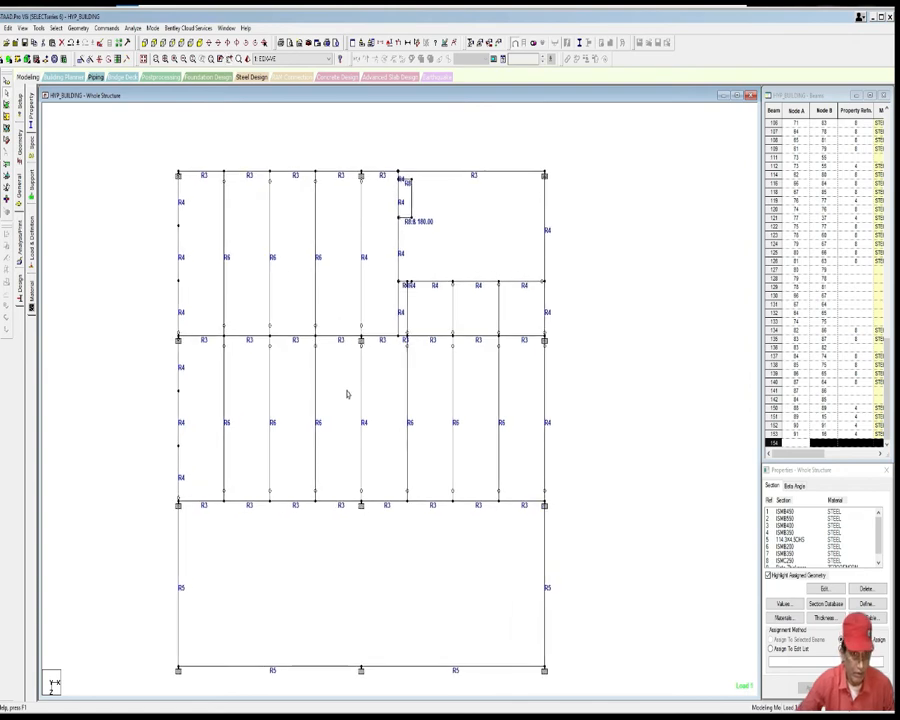
left_click(78, 27)
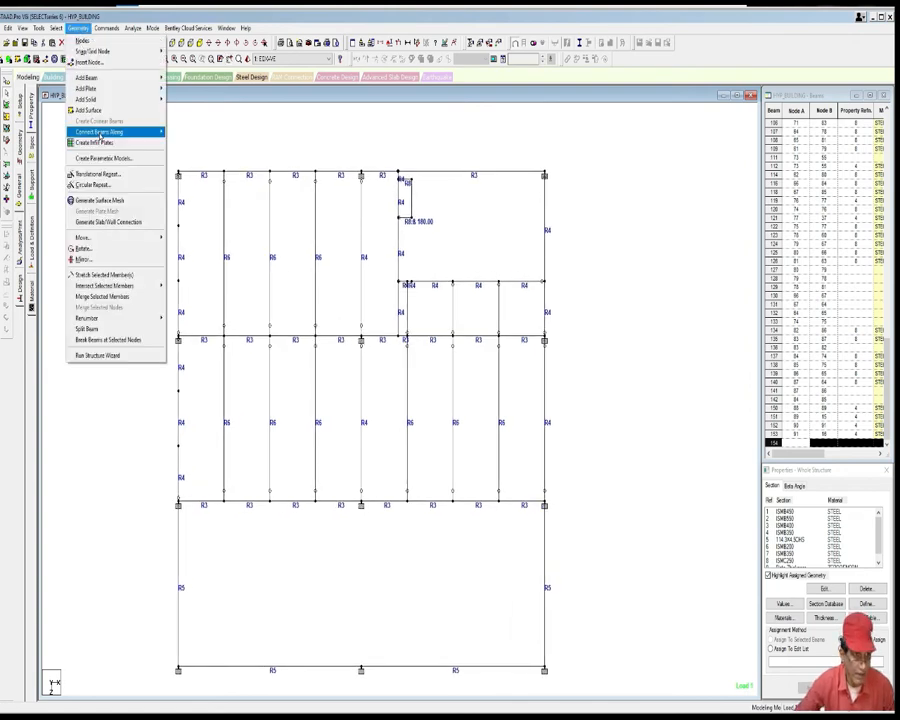
mouse_move(95, 77)
left_click(225, 116)
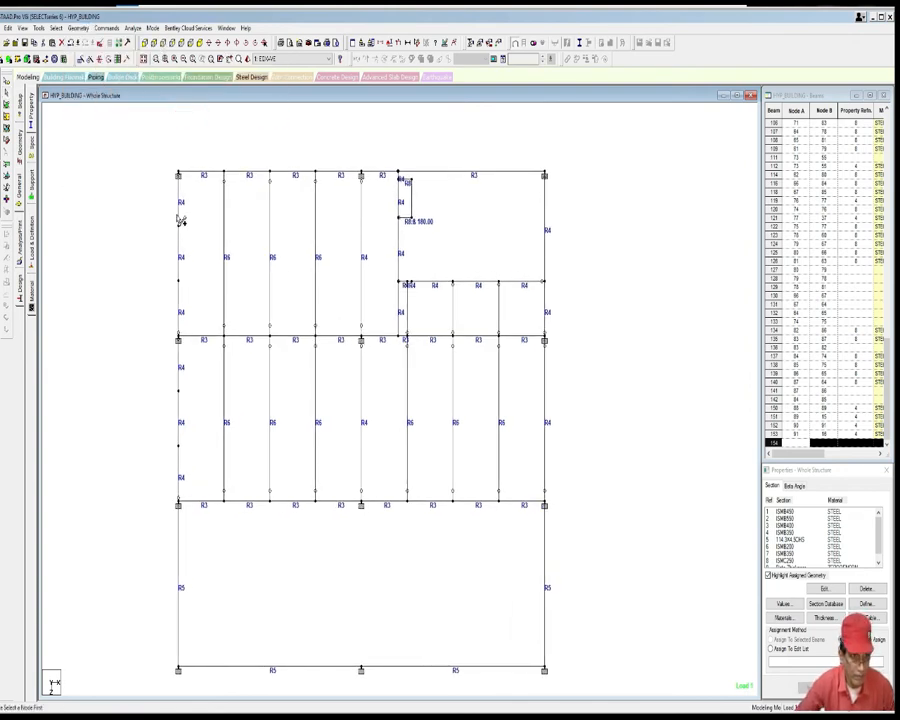
left_click(179, 227)
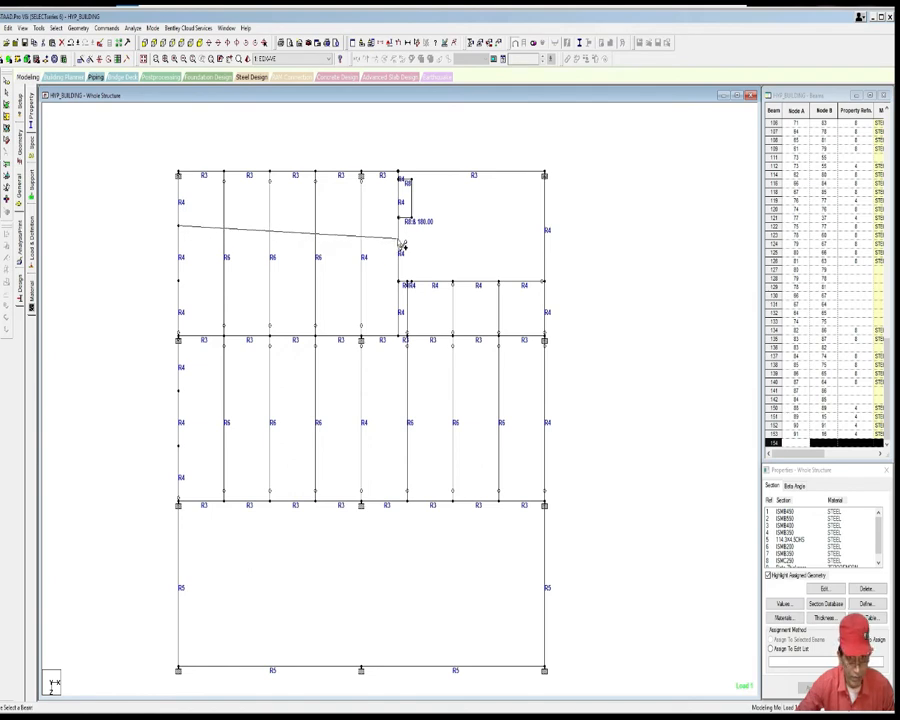
left_click(401, 245)
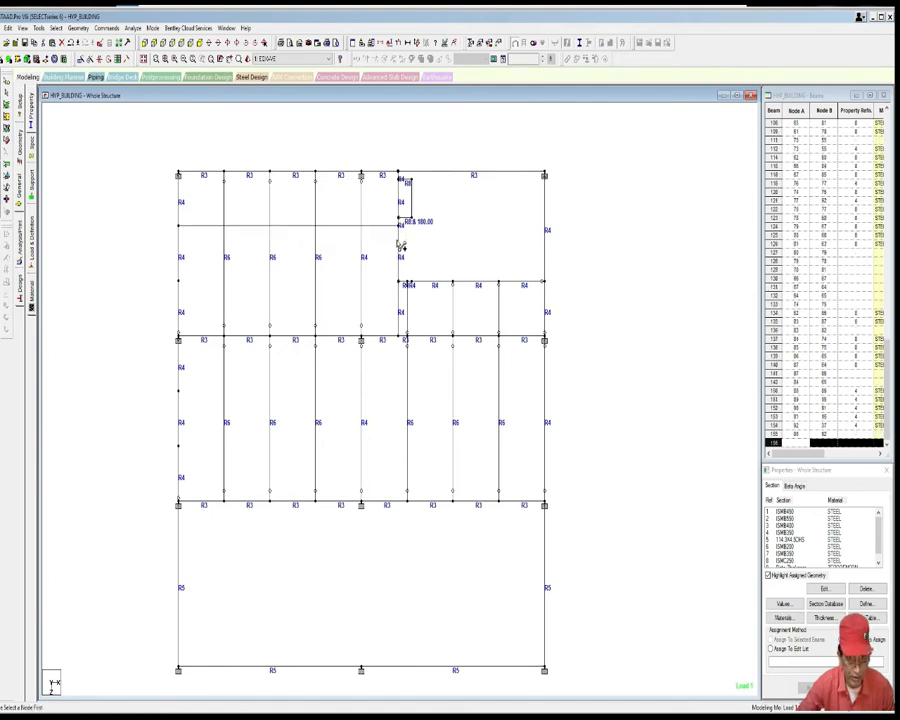
left_click(180, 283)
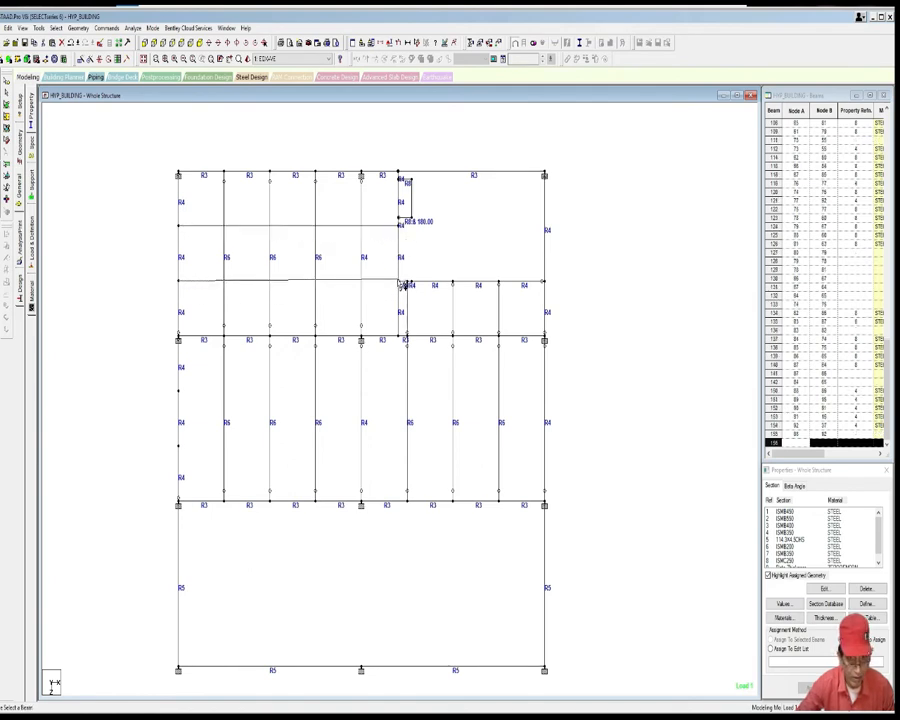
left_click(401, 284)
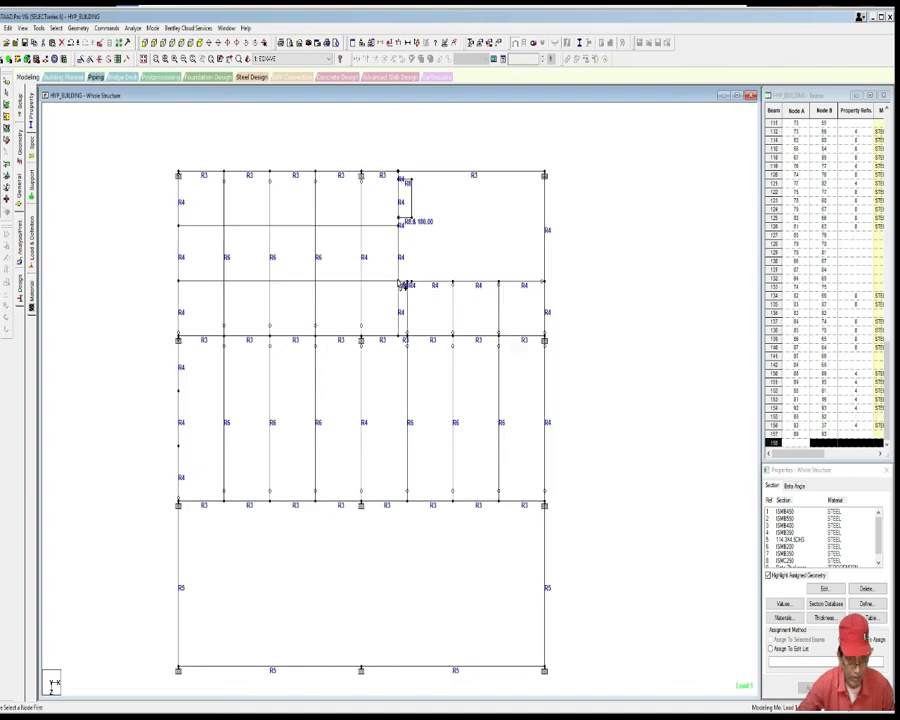
scroll(388, 305, "up", 3)
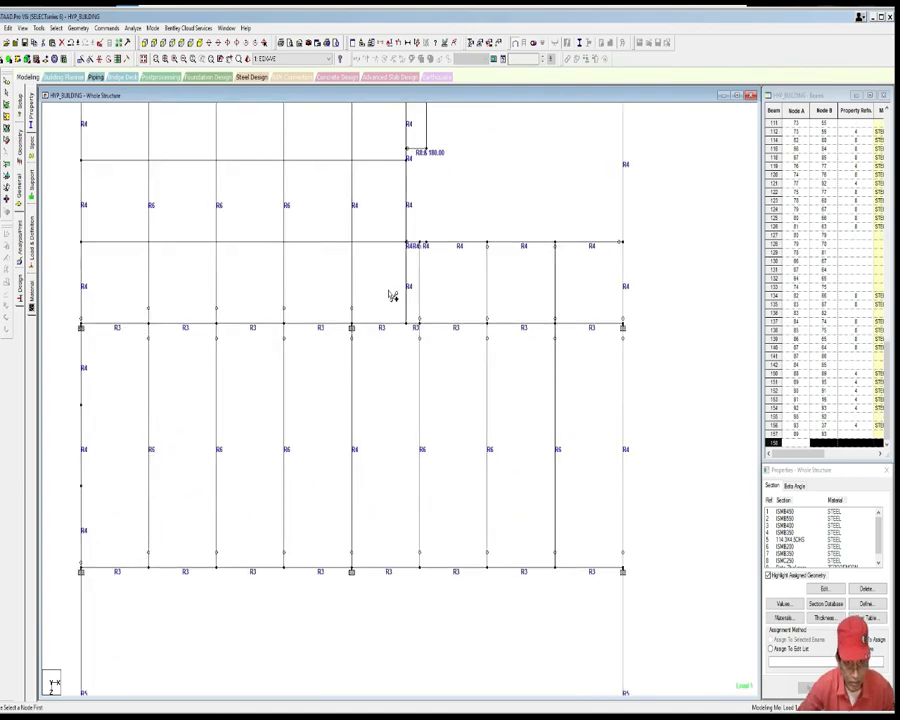
scroll(389, 290, "down", 1)
middle_click_drag(389, 290, 403, 280)
scroll(402, 279, "down", 1)
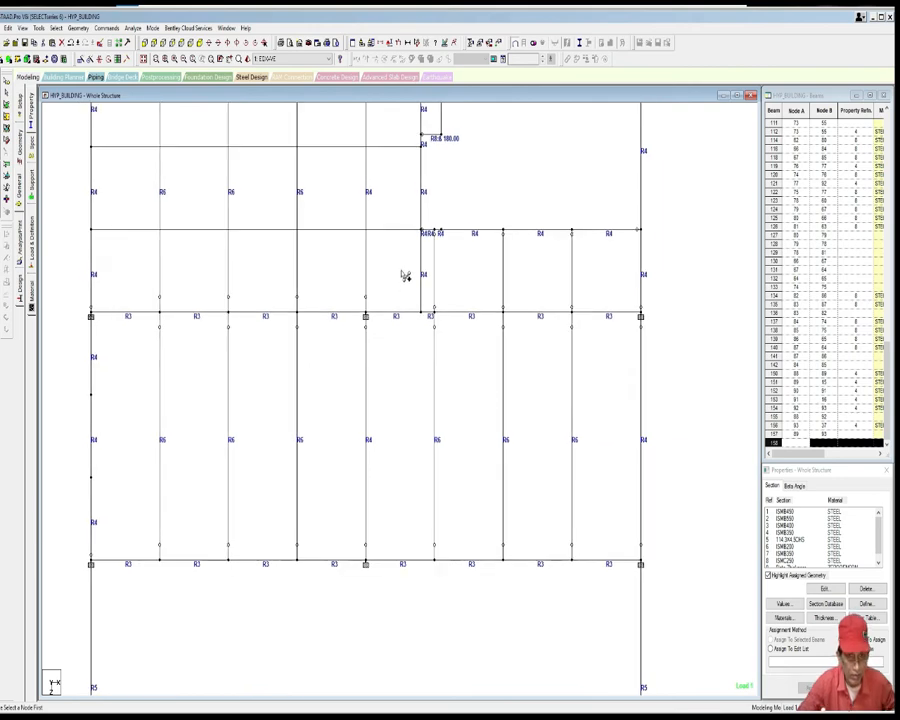
left_click(415, 213)
left_click(419, 232)
left_click(399, 252)
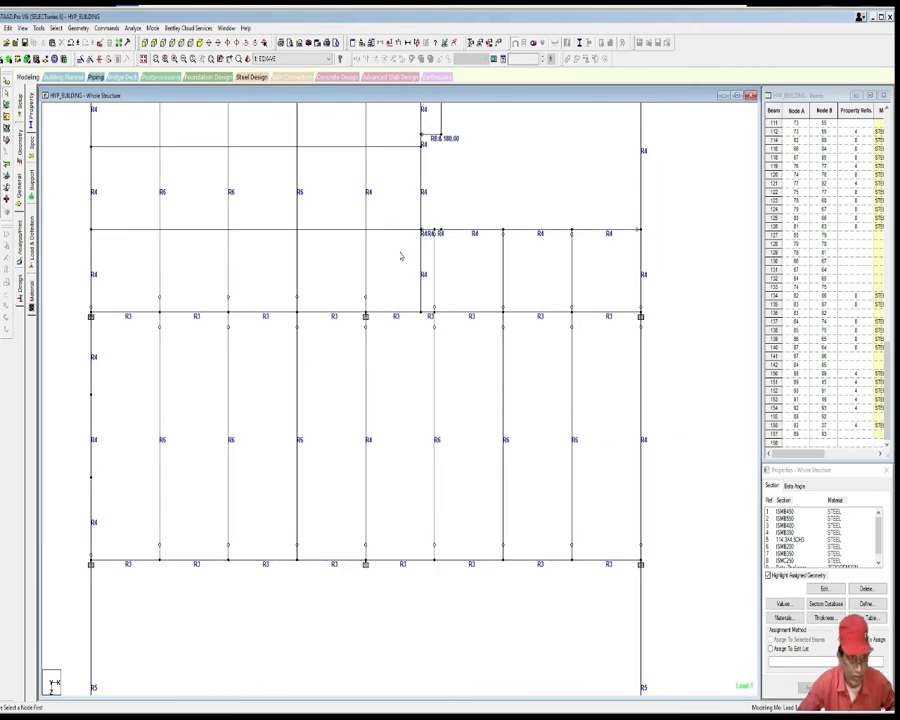
Step: Merge the coincident nodes at the corner of the stair opening, keeping node 37
scroll(383, 281, "down", 2)
scroll(383, 275, "down", 1)
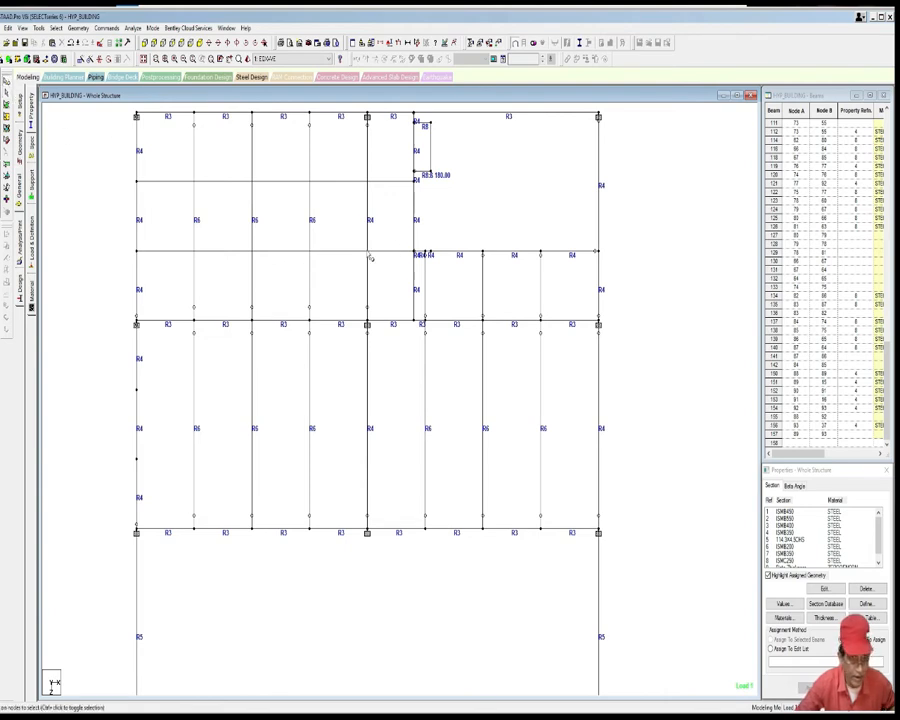
left_click_drag(402, 239, 417, 265)
scroll(414, 268, "up", 1)
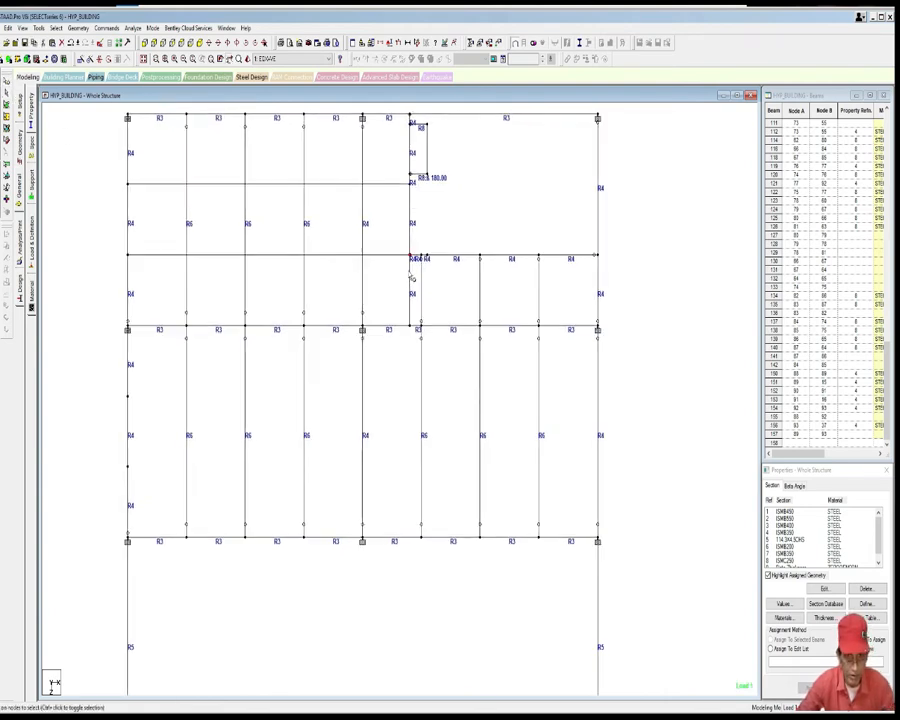
left_click(106, 28)
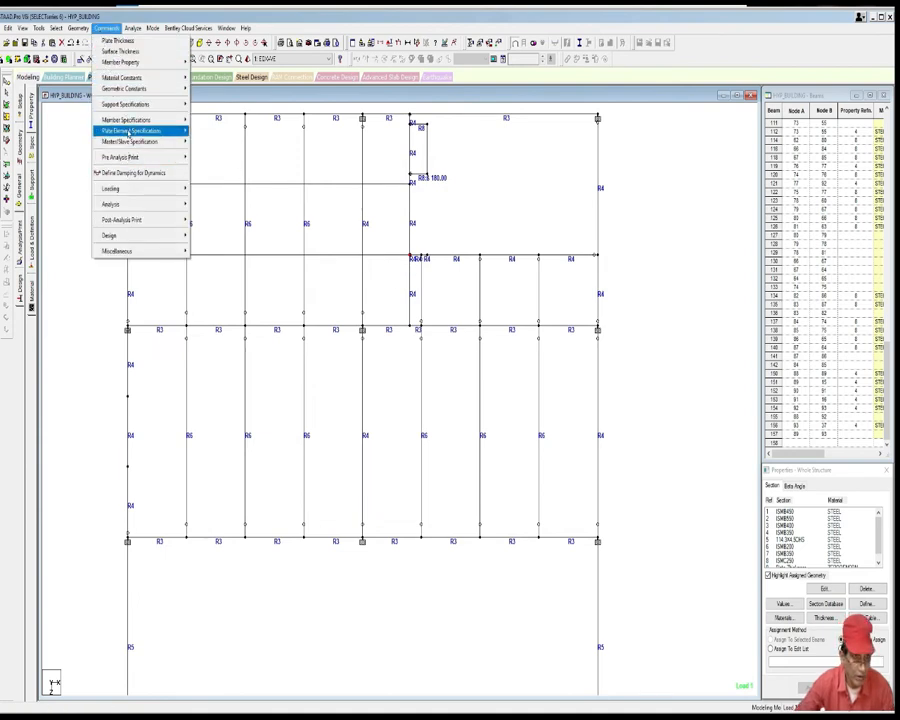
left_click(78, 28)
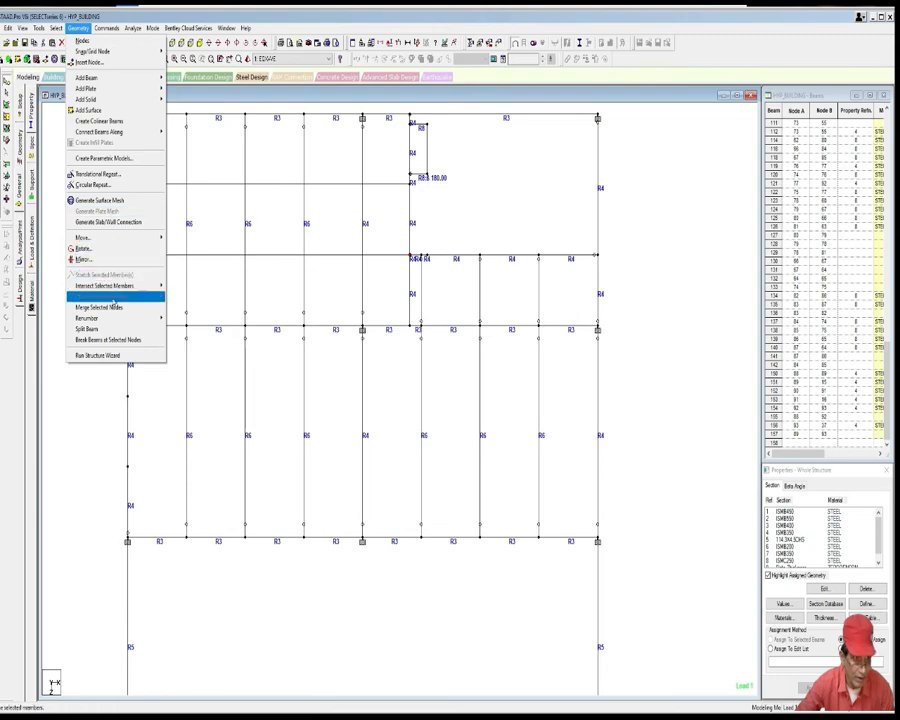
left_click(113, 297)
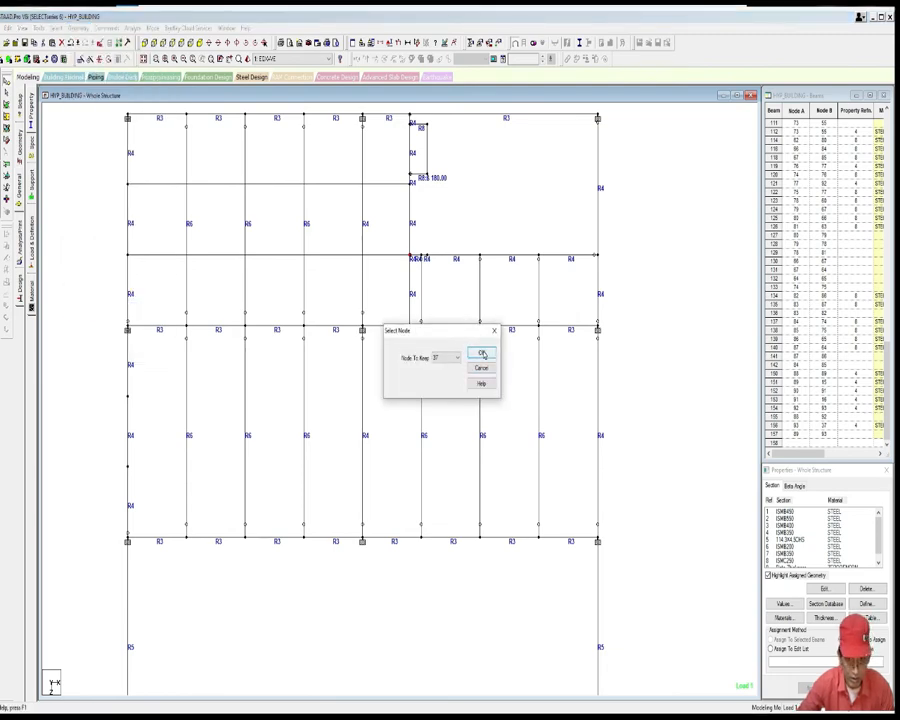
left_click(484, 353)
Step: Add two perpendicular-intersection beams from the lower edge beam's inserted nodes to the opposite R4 edge beam
scroll(462, 370, "down", 3)
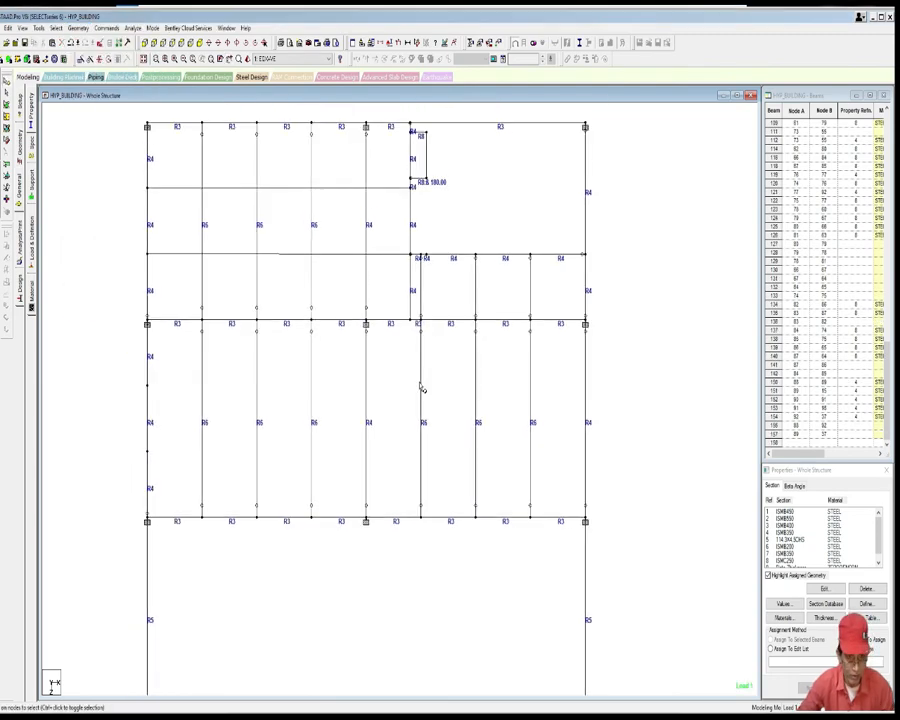
left_click(78, 27)
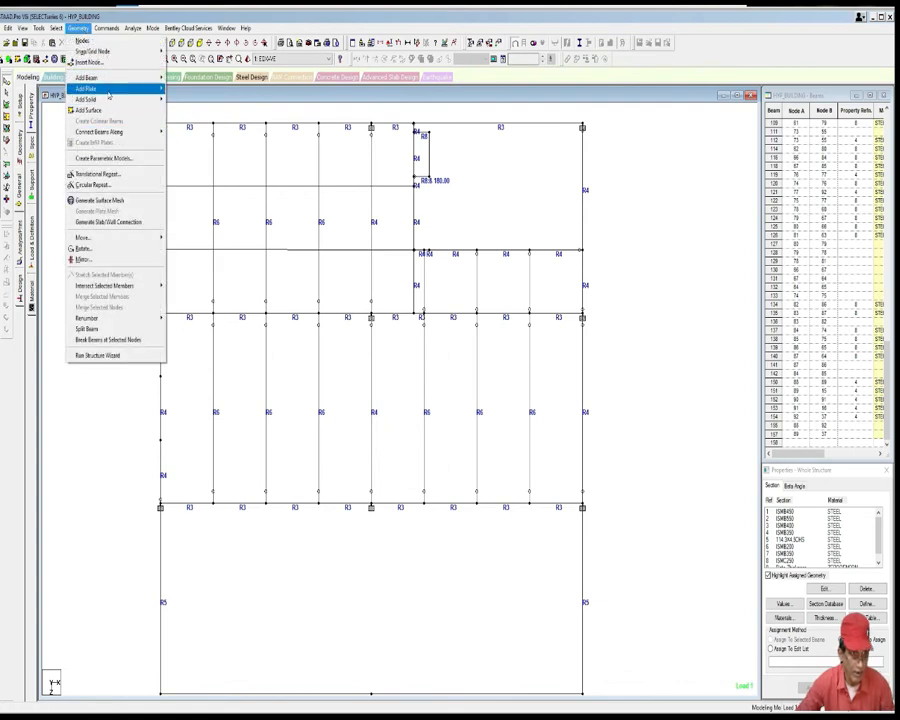
mouse_move(100, 77)
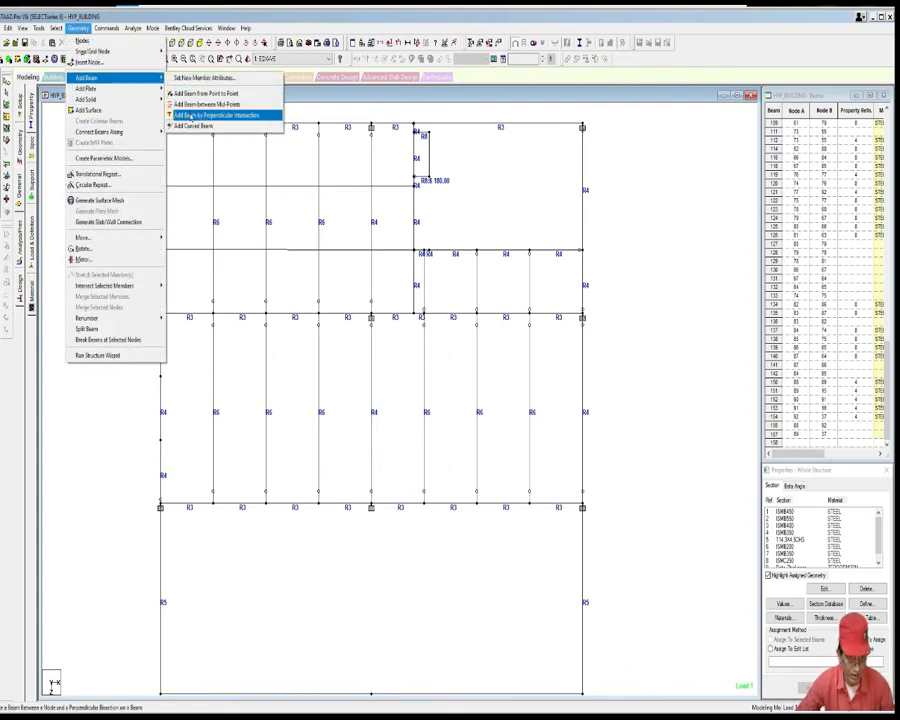
left_click(190, 115)
left_click(161, 377)
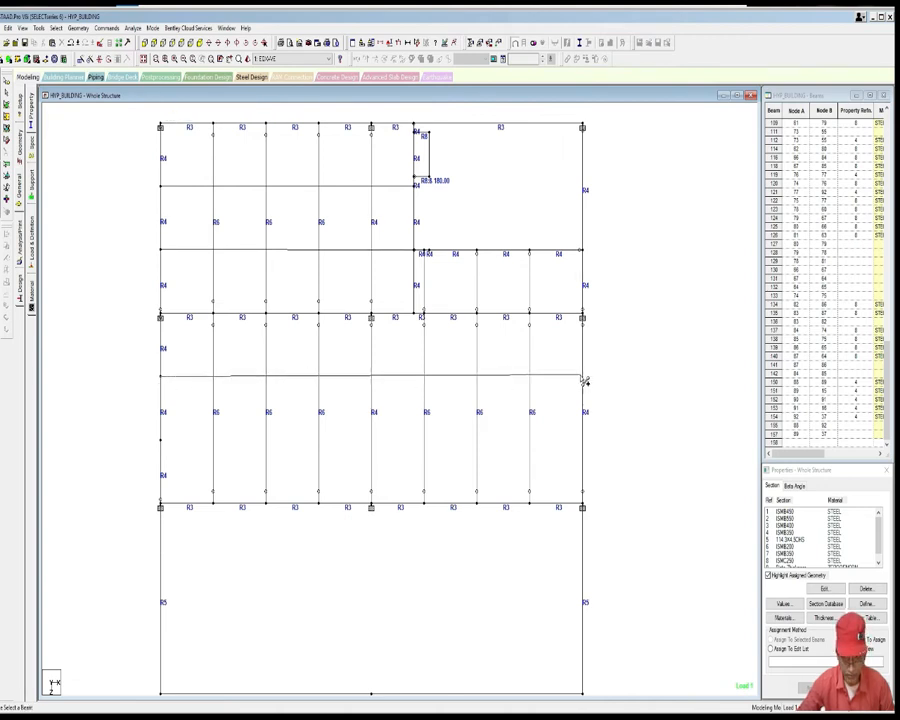
left_click(584, 379)
left_click(162, 441)
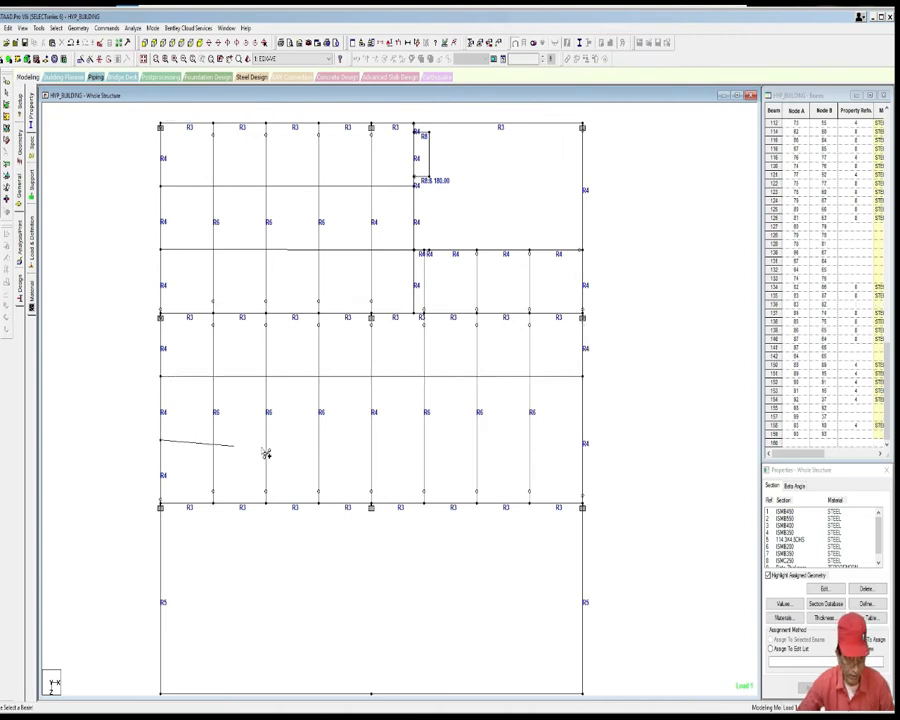
left_click(585, 447)
scroll(518, 422, "down", 3)
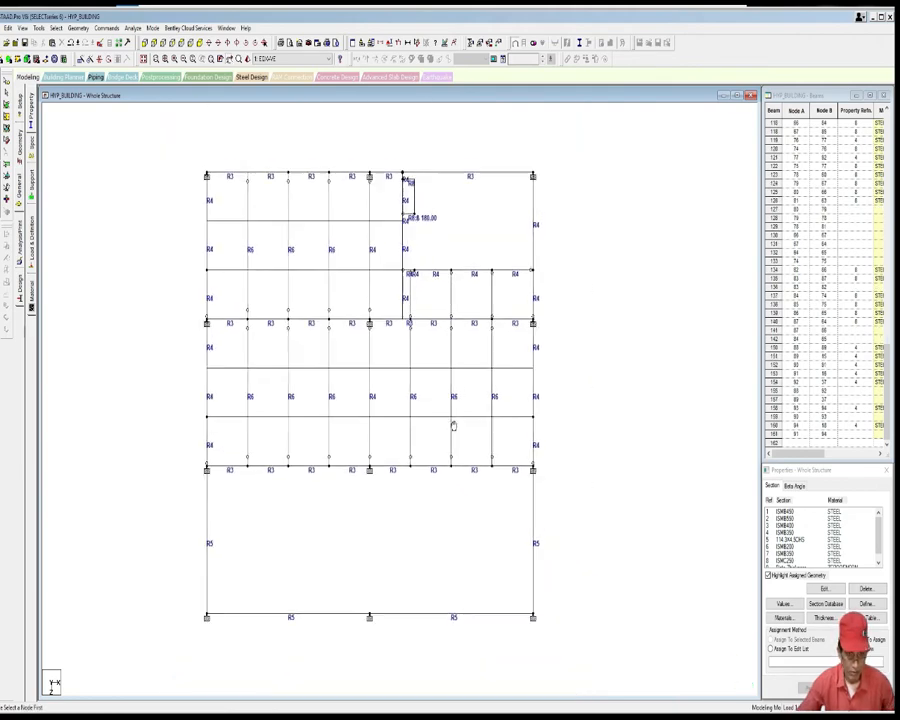
Step: Select all floor beams of the two R3-framed bays and intersect them at their crossings using the default tolerance
scroll(453, 425, "down", 1)
left_click_drag(206, 166, 534, 482)
left_click(78, 28)
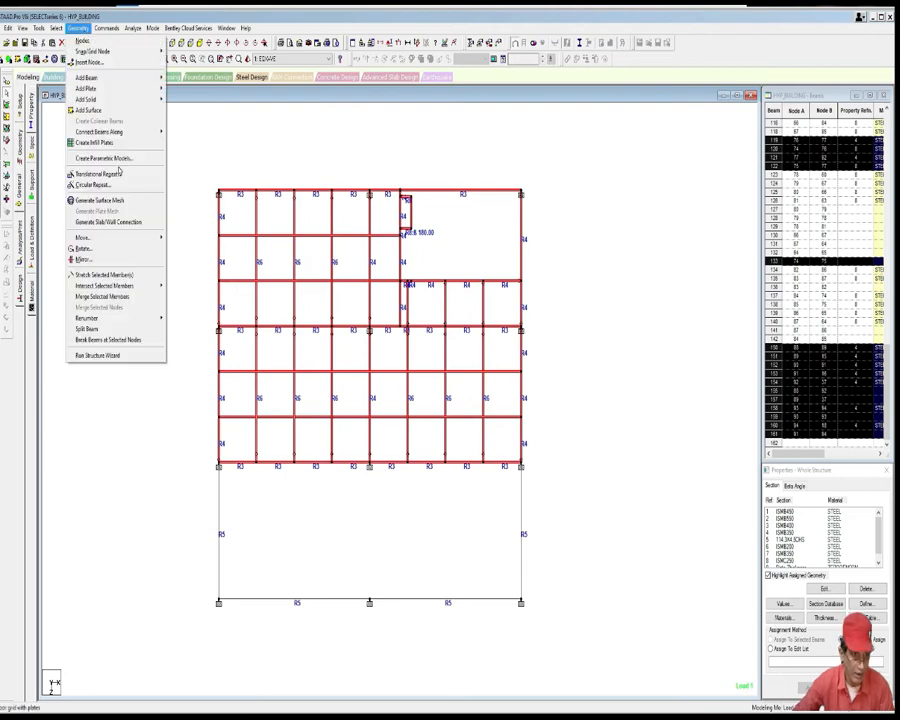
mouse_move(115, 286)
left_click(182, 287)
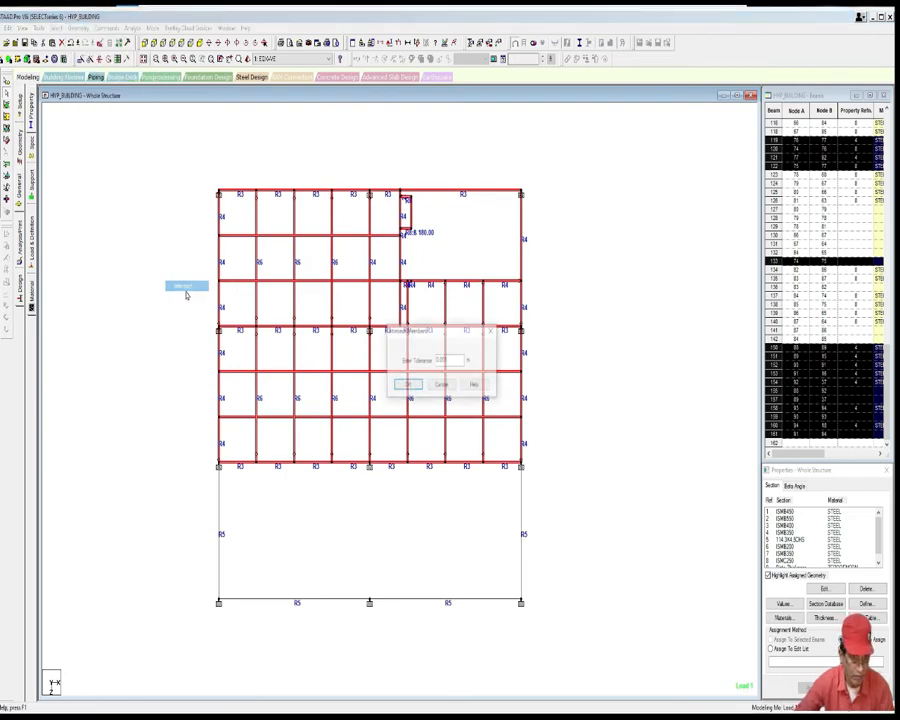
left_click(407, 381)
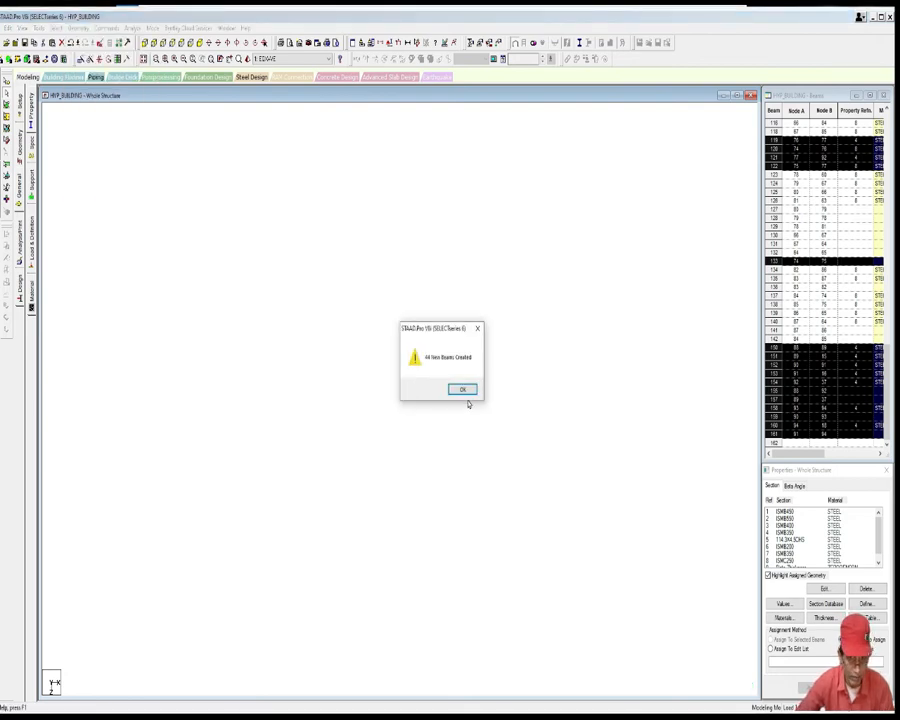
left_click(464, 391)
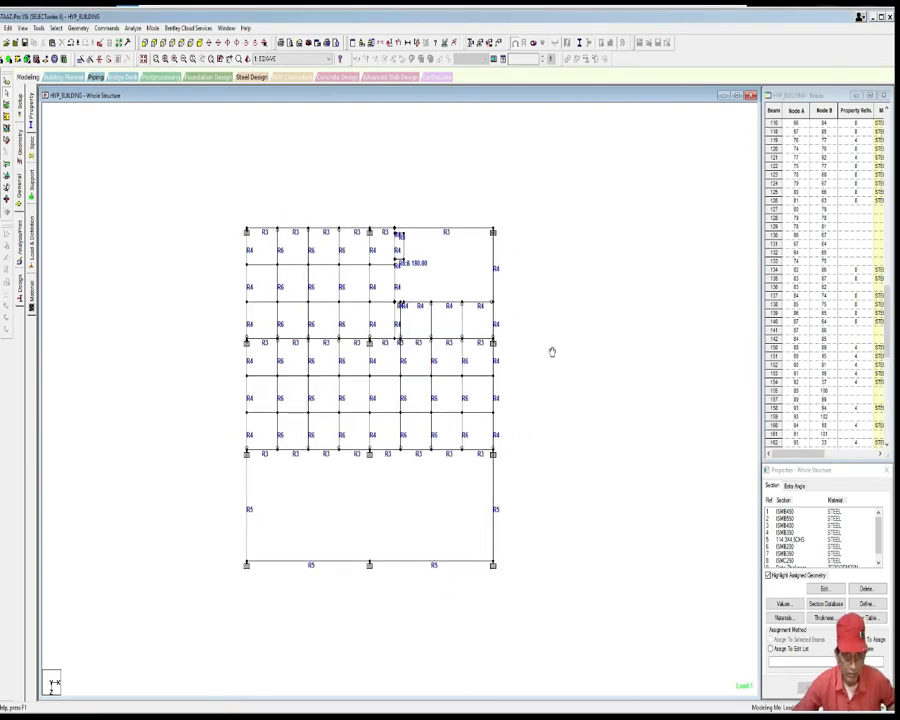
Step: Select the floor grid beams in both bays, leaving out the stair opening and the R5 bay
left_click_drag(210, 193, 396, 471)
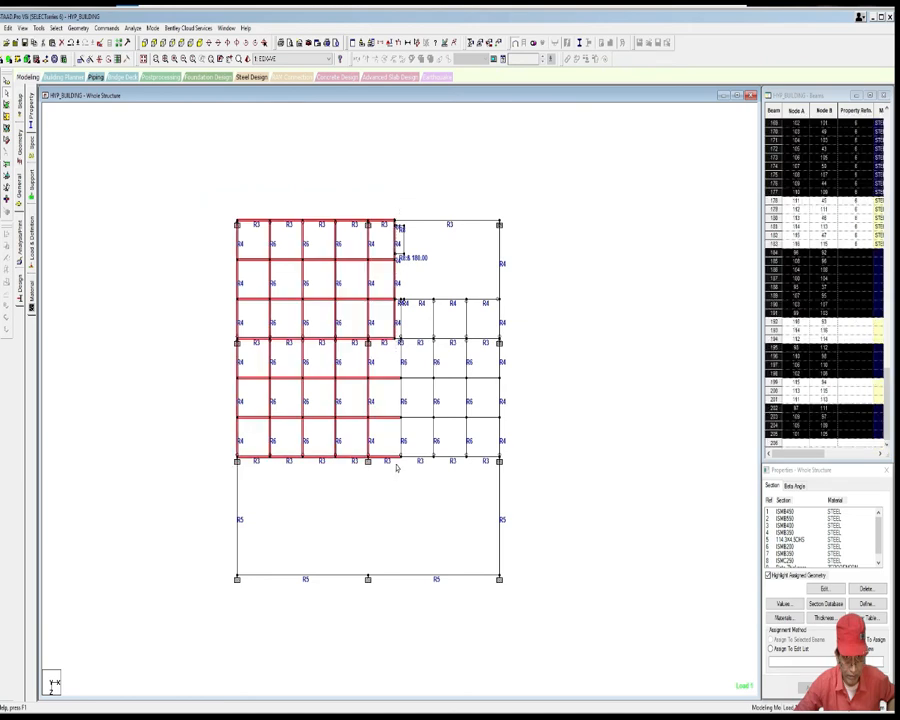
left_click_drag(385, 289, 477, 398)
left_click_drag(221, 201, 394, 462)
left_click_drag(394, 332, 503, 466, "ctrl")
left_click_drag(386, 288, 500, 346, "ctrl")
middle_click_drag(512, 352, 504, 376)
scroll(503, 357, "up", 3)
middle_click_drag(468, 419, 466, 426)
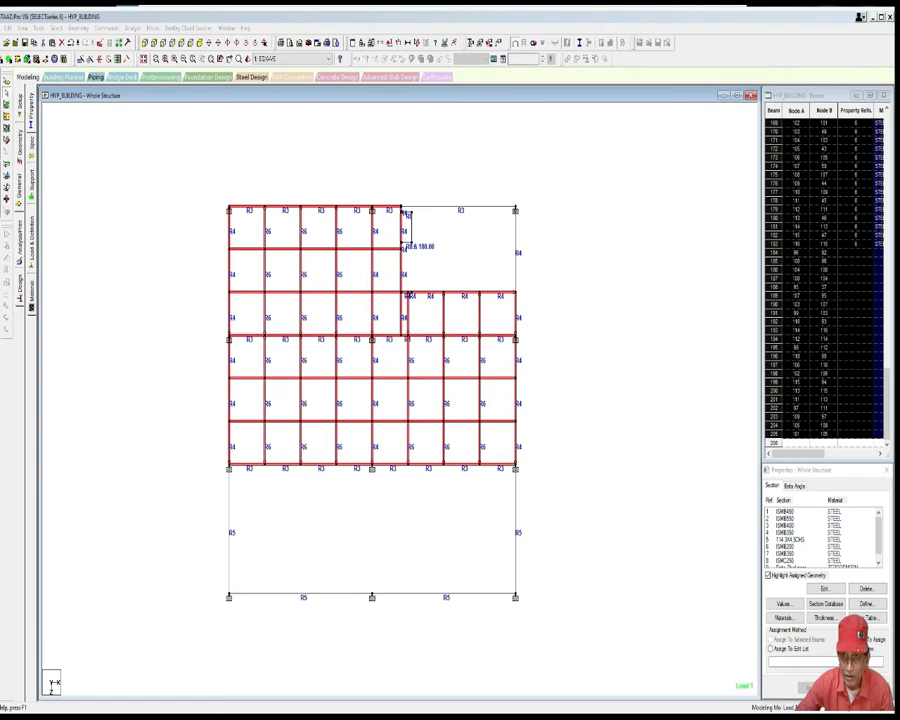
Step: Accept the auto save and save the modified structure
left_click_drag(416, 216, 410, 214)
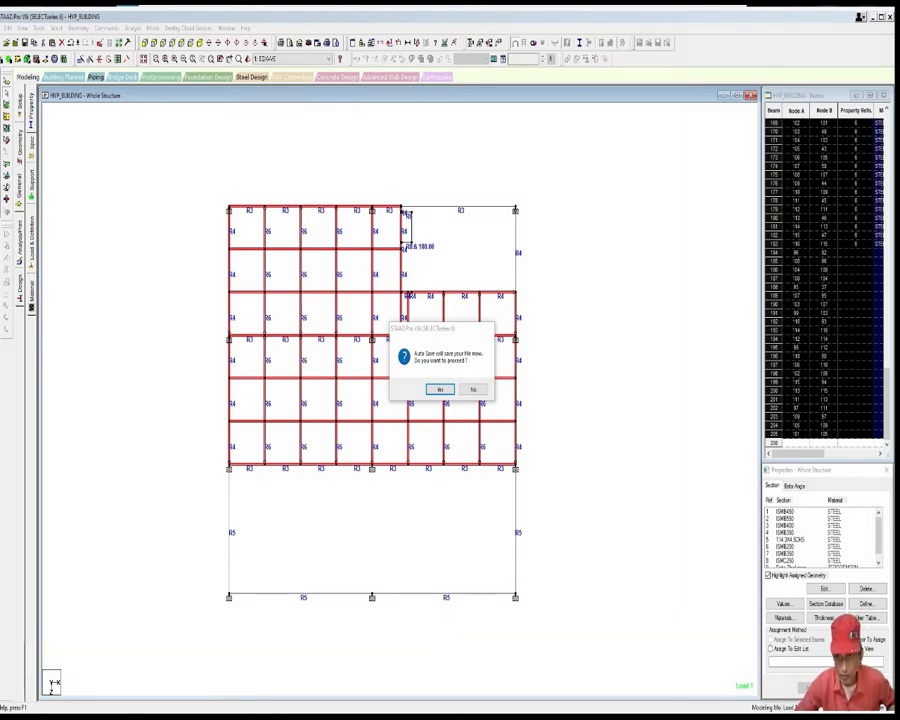
left_click(440, 389)
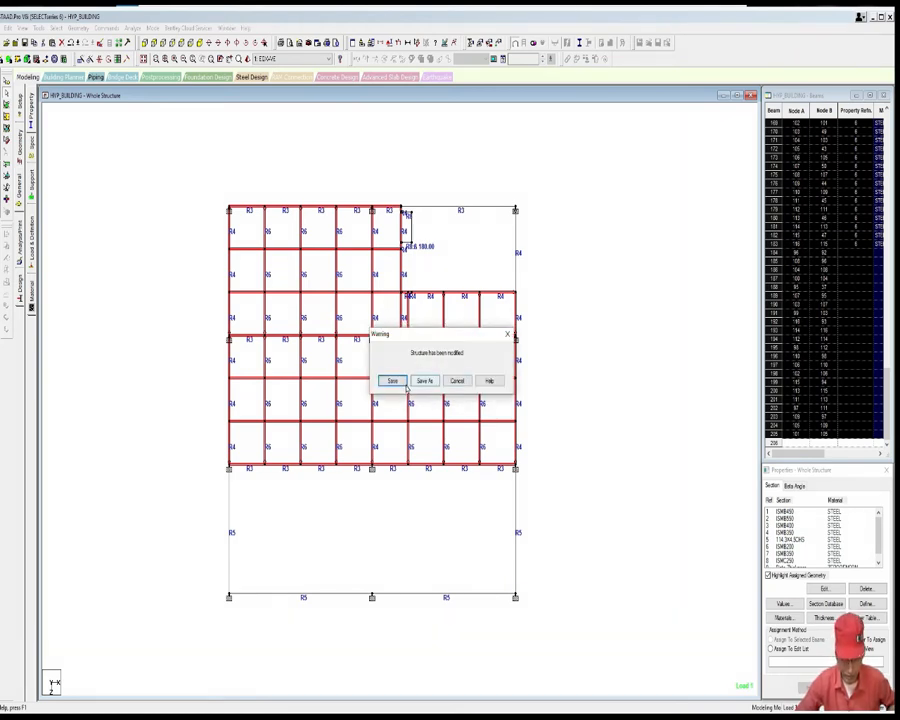
left_click(400, 380)
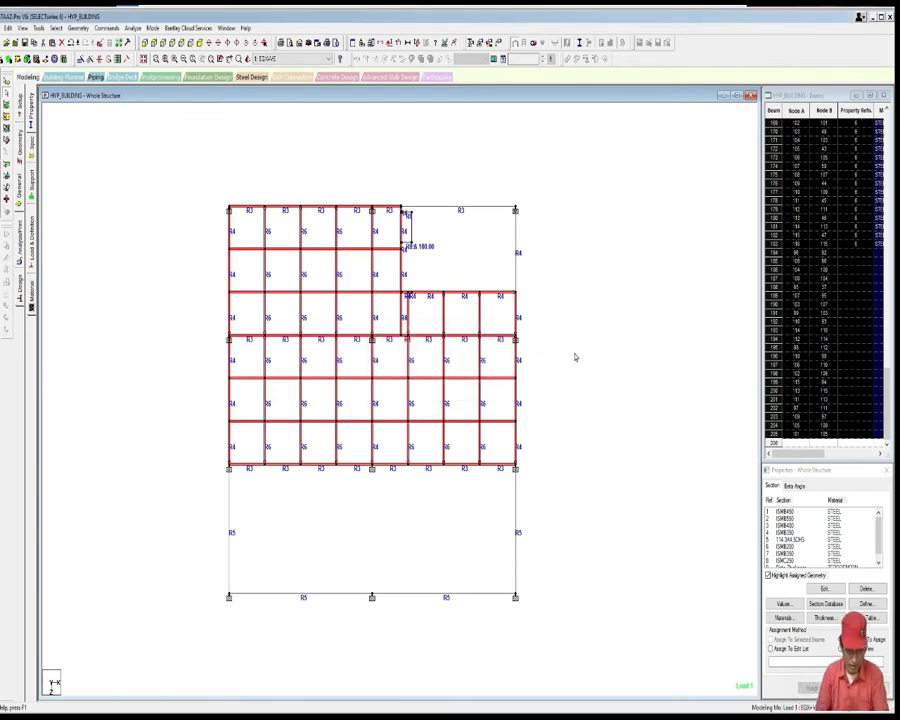
Step: Create infill plates within the selected floor beam grid
left_click(78, 27)
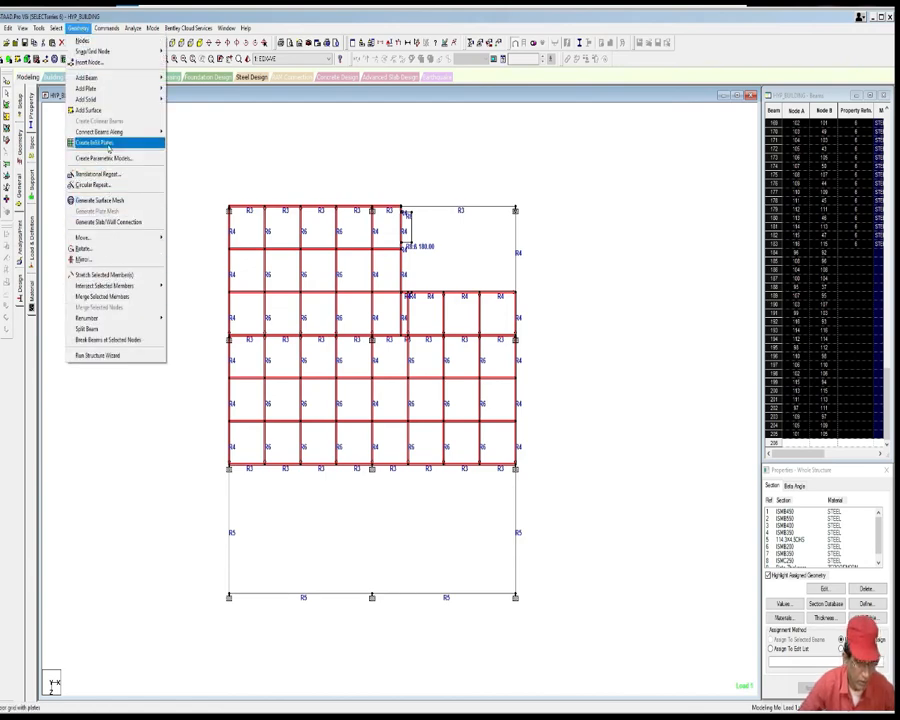
left_click(94, 142)
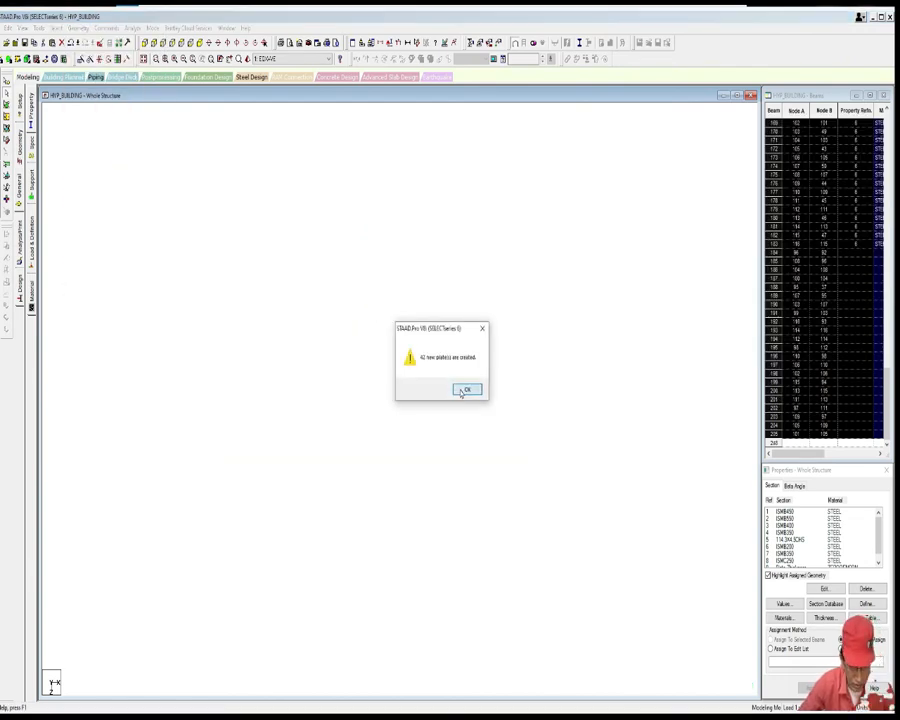
left_click(458, 388)
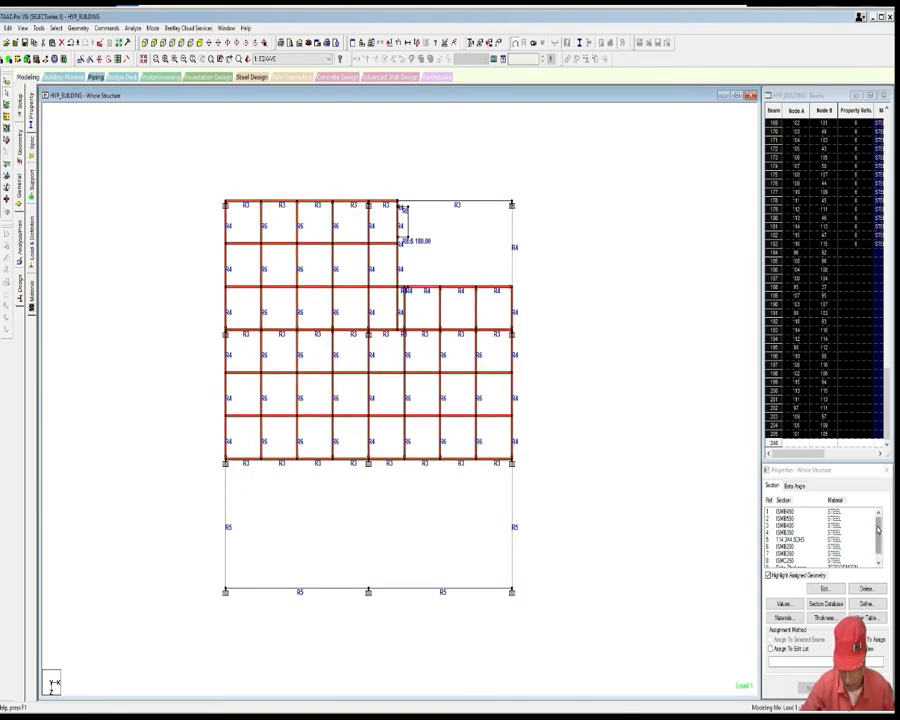
Step: Assign the Plate Thickness property with ZERODENCON material to all plates in the two floor bays
left_click_drag(878, 536, 878, 548)
left_click(772, 561)
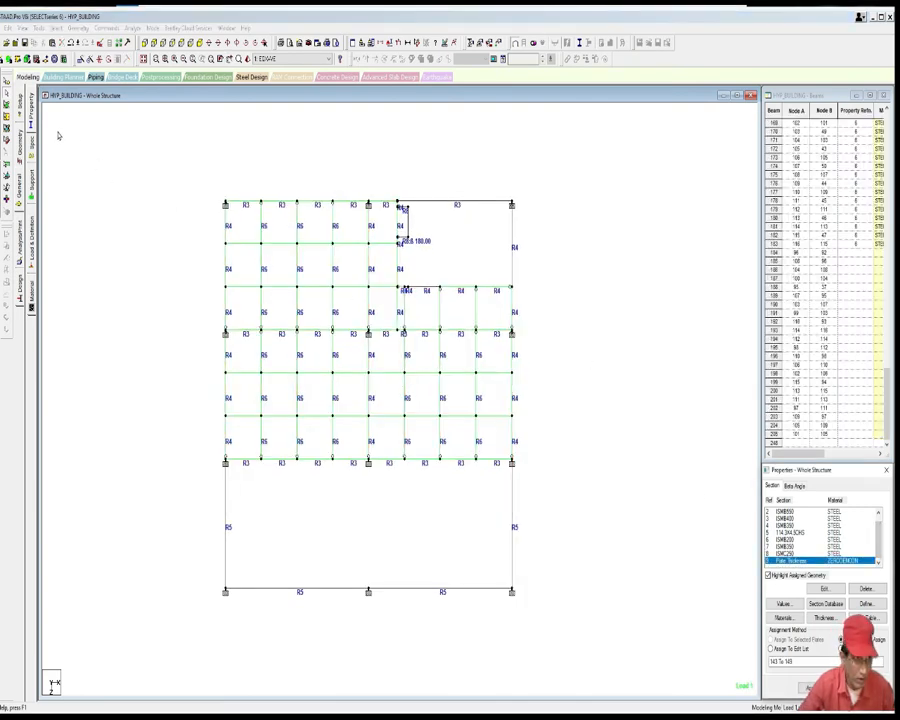
left_click_drag(195, 175, 568, 503)
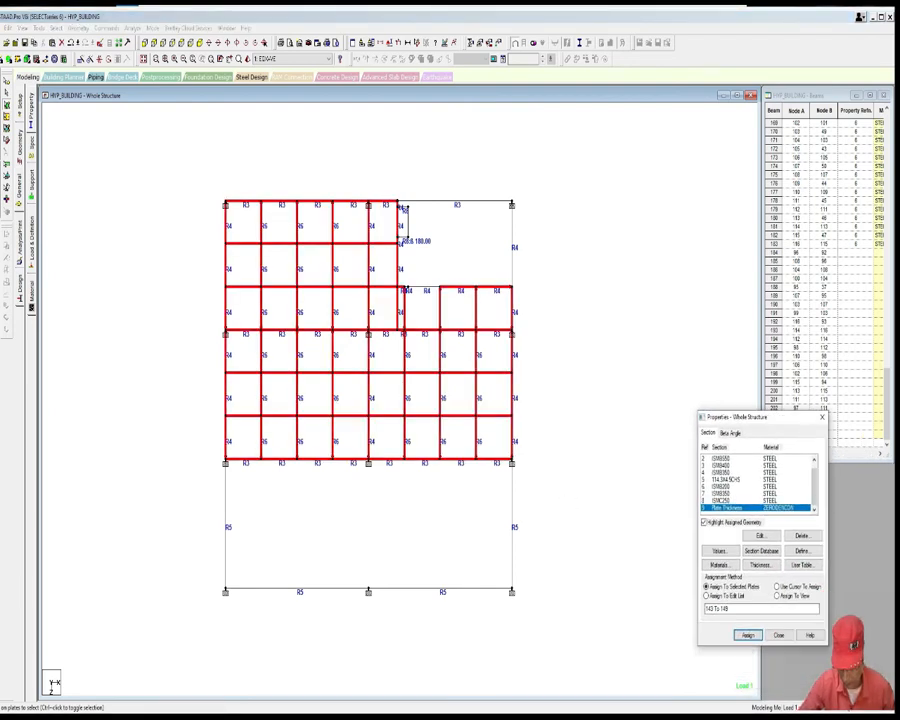
left_click(750, 636)
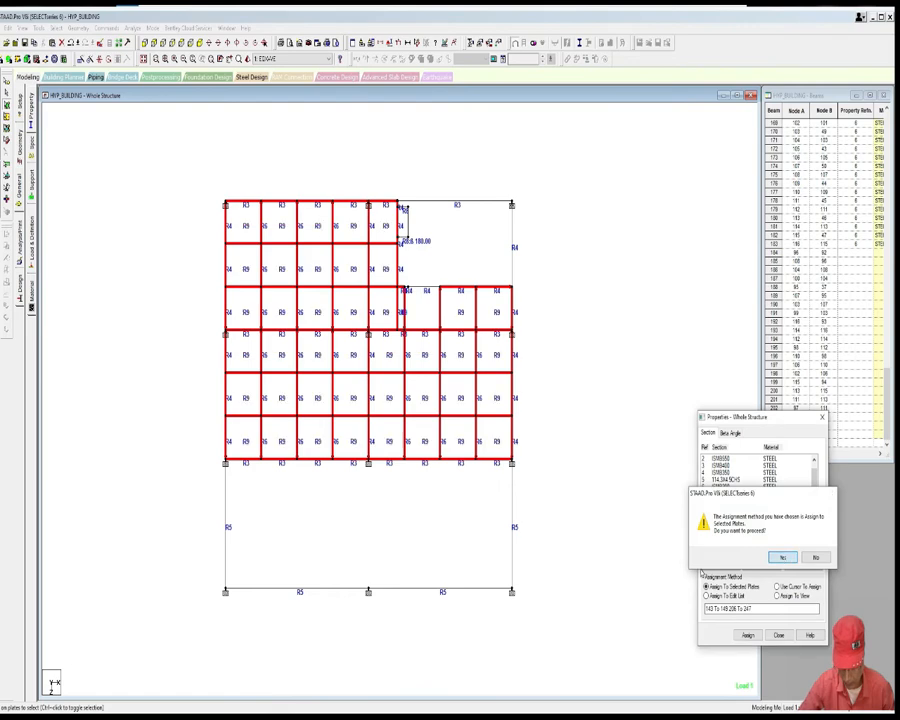
left_click(782, 556)
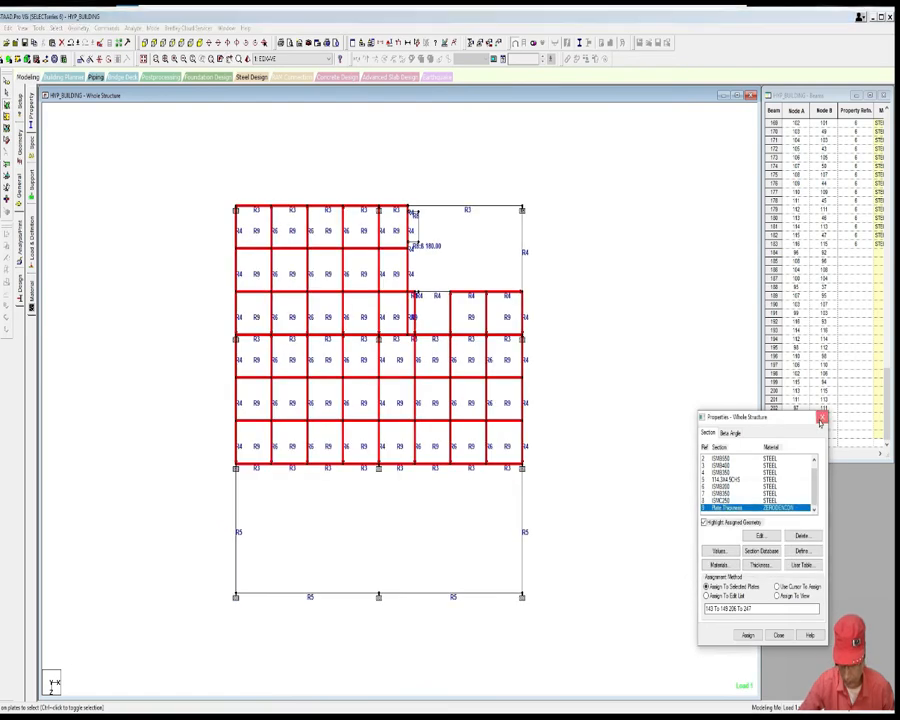
left_click(822, 416)
Step: Add a four-noded plate in the empty floor panel beside the stair opening, between the R4 and R3 beams
scroll(633, 470, "up", 5)
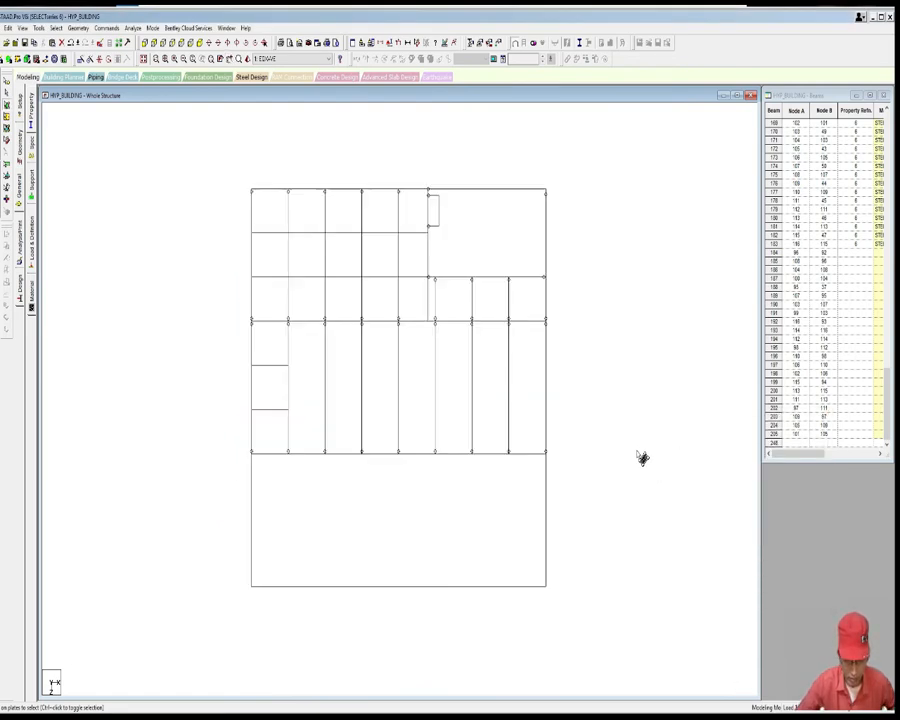
left_click(443, 273)
left_click(448, 288)
scroll(440, 297, "up", 1)
mouse_move(448, 289)
middle_mouse_down()
mouse_move(440, 293)
mouse_move(447, 299)
middle_mouse_up()
scroll(441, 298, "down", 1)
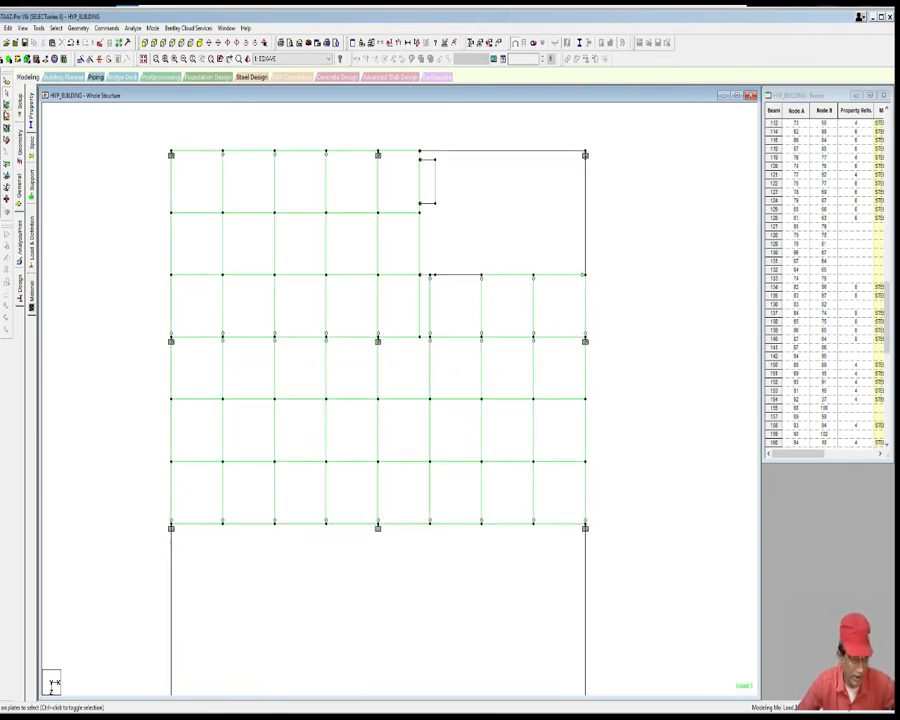
left_click_drag(130, 121, 632, 602)
left_click(618, 577)
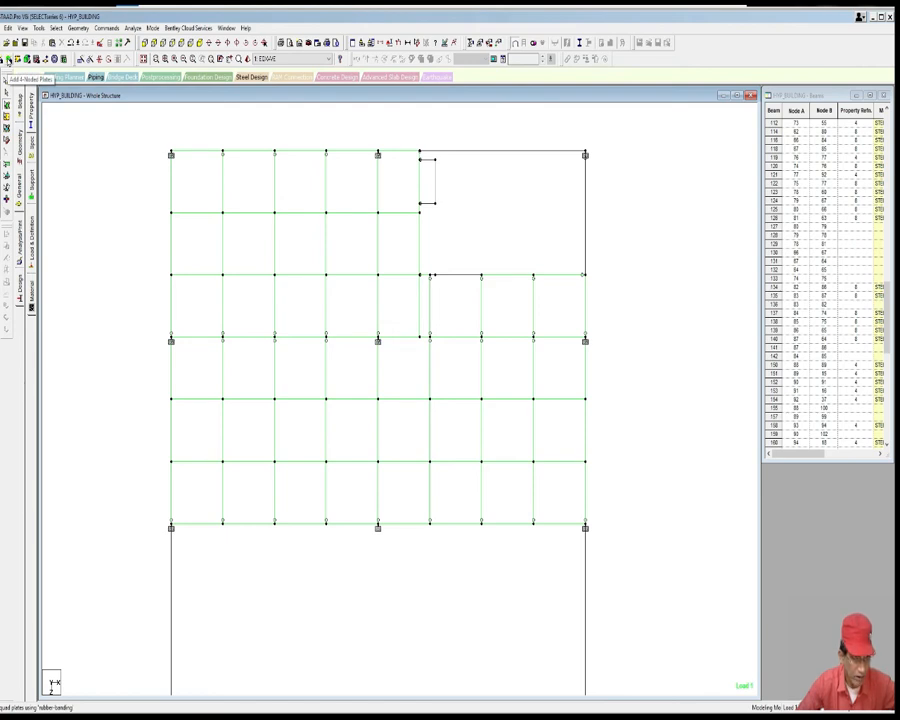
left_click(8, 59)
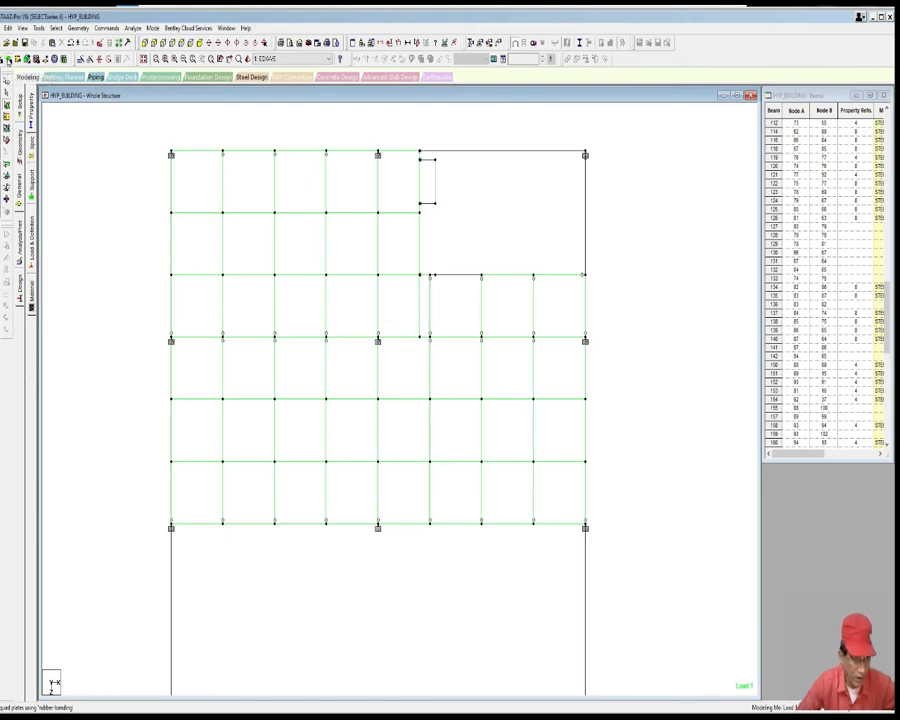
left_click(434, 340)
left_click(482, 340)
left_click(482, 276)
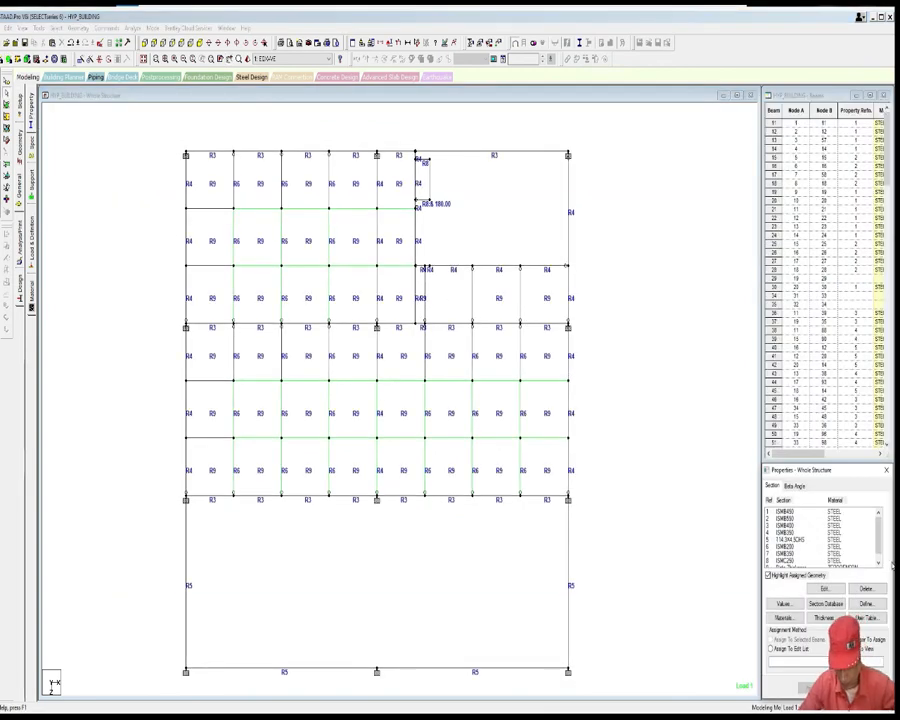
Step: Assign the ZERODENCON Plate Thickness property to the newly added floor plate beside the stair opening
scroll(805, 540, "down", 1)
left_click(800, 561)
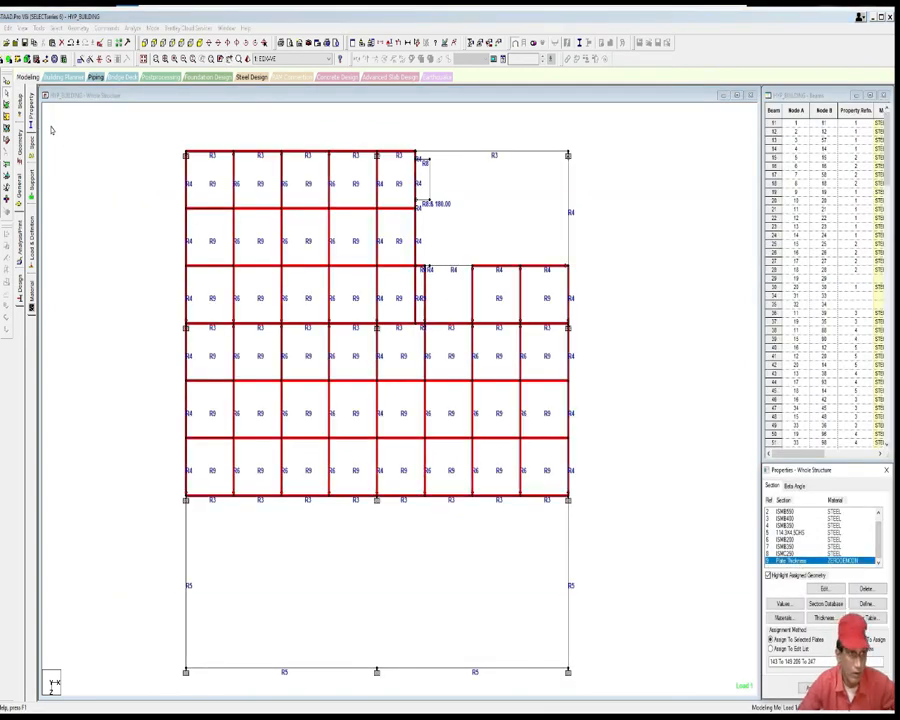
left_click(9, 60)
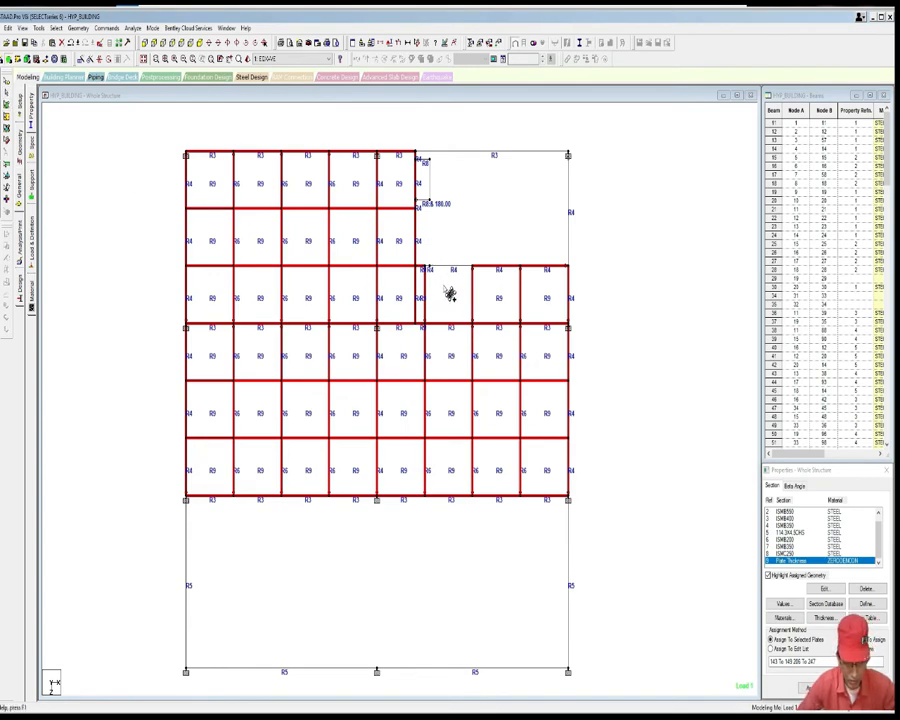
scroll(450, 292, "up", 1)
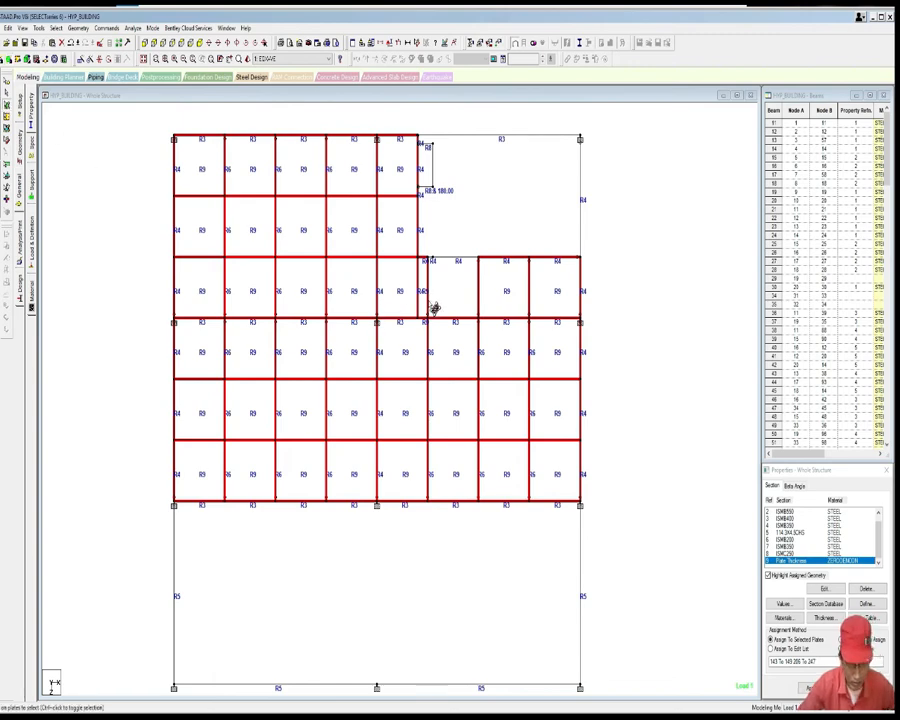
left_click(434, 308)
left_click_drag(840, 482, 707, 437)
left_click(683, 643)
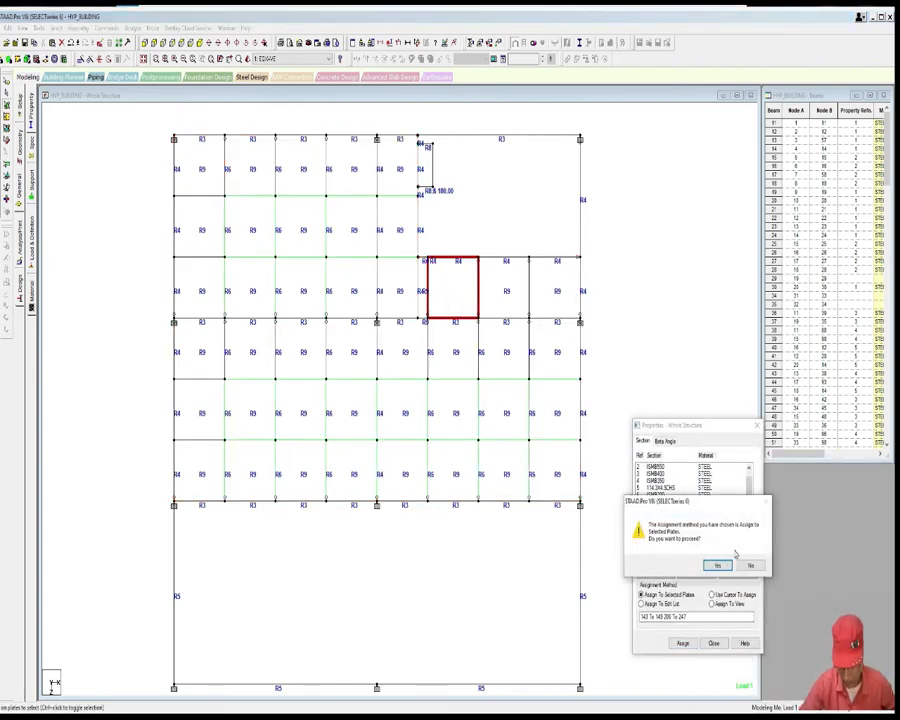
left_click(717, 565)
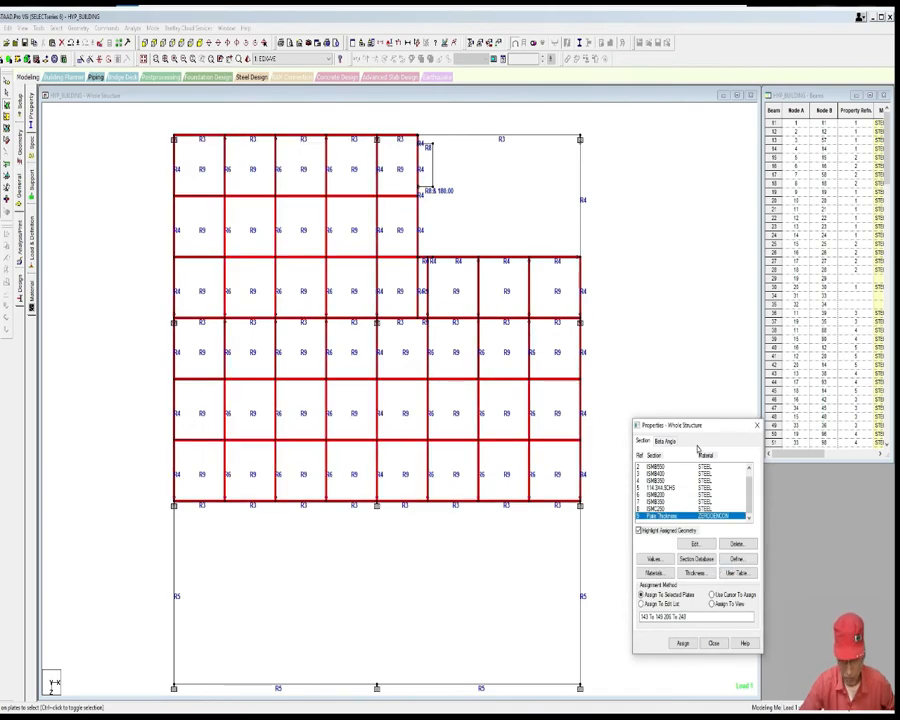
left_click(757, 426)
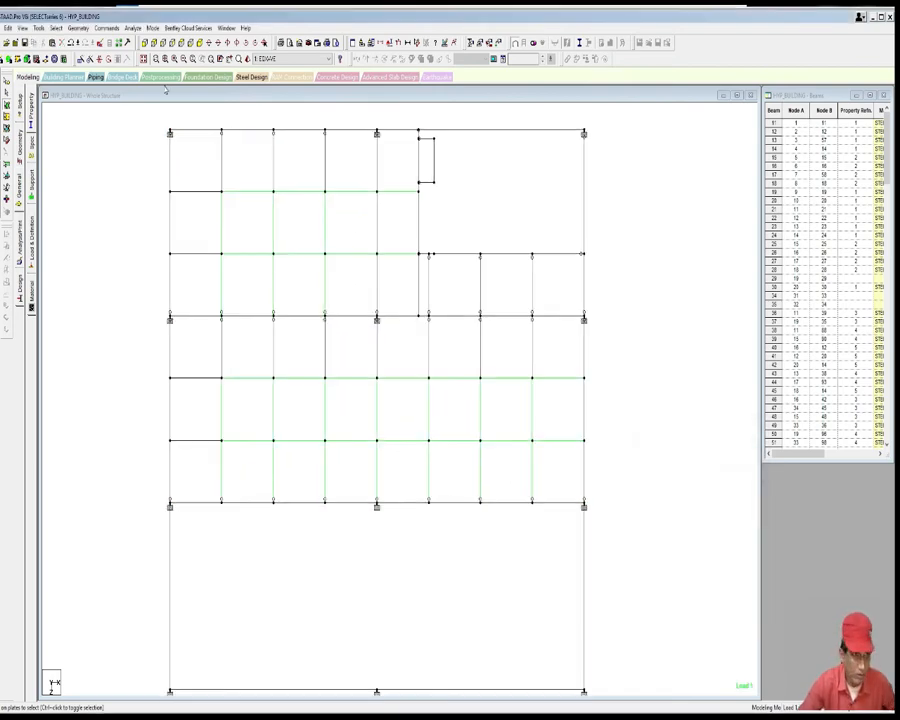
Step: Show the whole structure in isometric view and examine the floor plates and steel sections in a 3D rendering
left_click(24, 28)
left_click(56, 98)
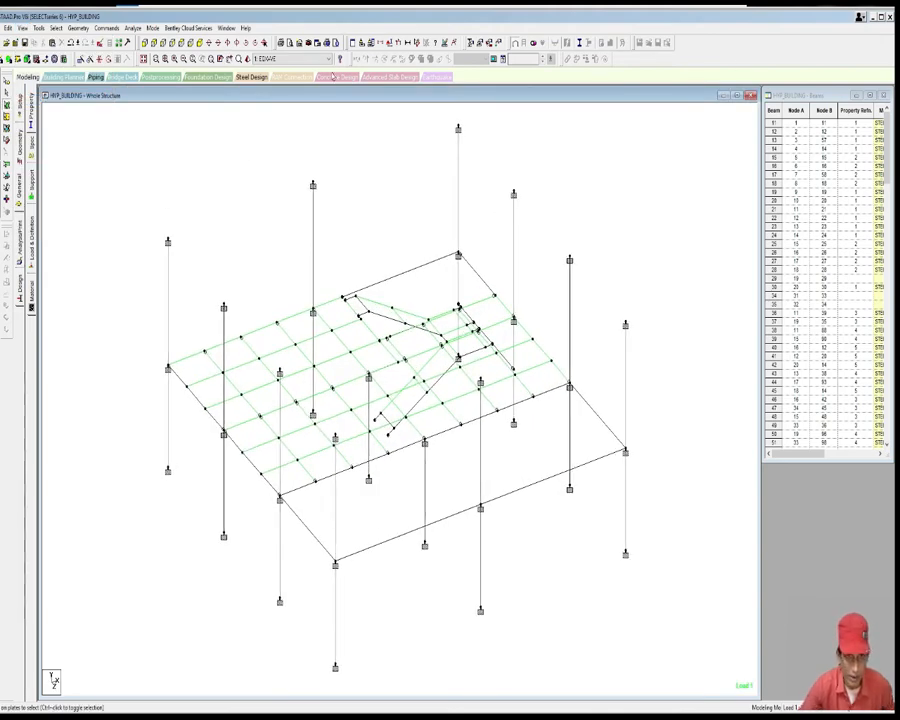
left_click(175, 43)
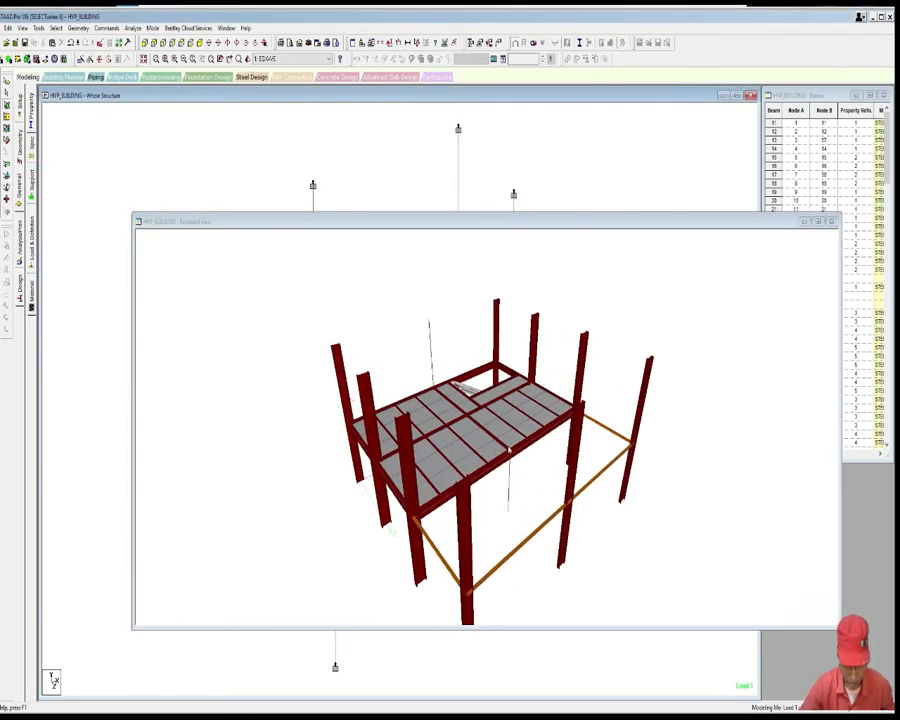
mouse_move(470, 438)
left_mouse_down()
mouse_move(566, 374)
mouse_move(609, 362)
mouse_move(422, 374)
mouse_move(465, 425)
left_mouse_up()
left_click(857, 268)
left_click_drag(732, 226, 593, 251)
left_click(693, 248)
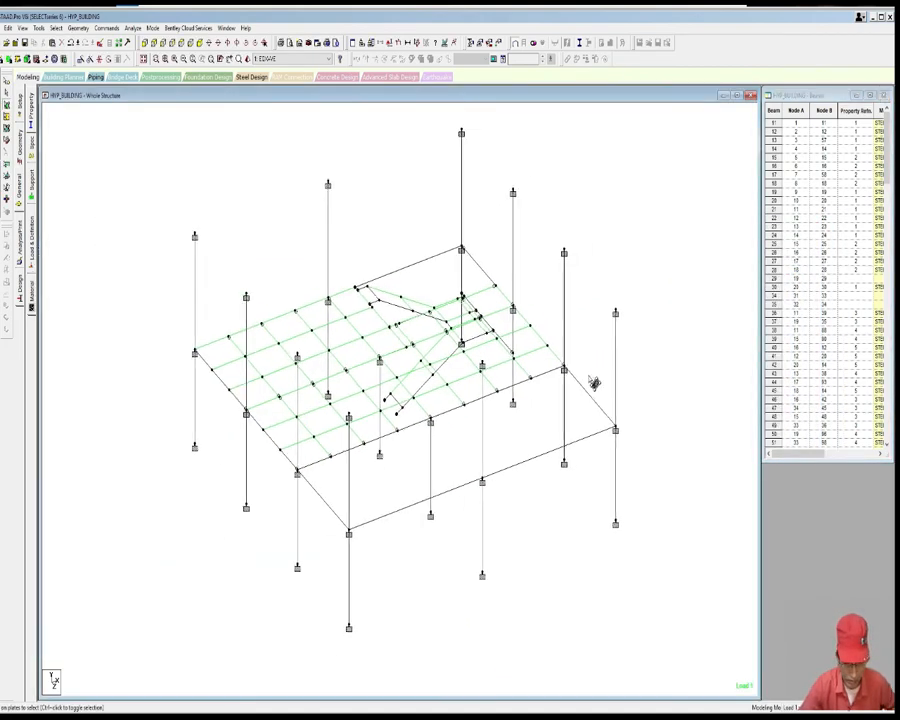
Step: Select all members that have a missing property
scroll(580, 315, "down", 1)
middle_click_drag(608, 303, 588, 292)
scroll(588, 293, "up", 1)
scroll(587, 295, "down", 3)
scroll(586, 299, "up", 3)
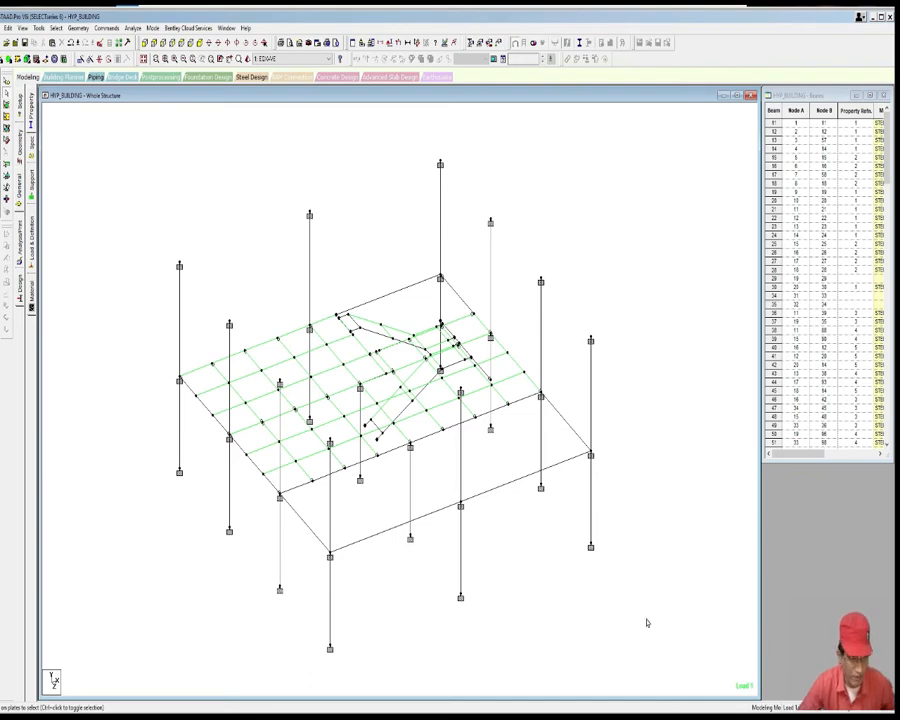
left_click(56, 29)
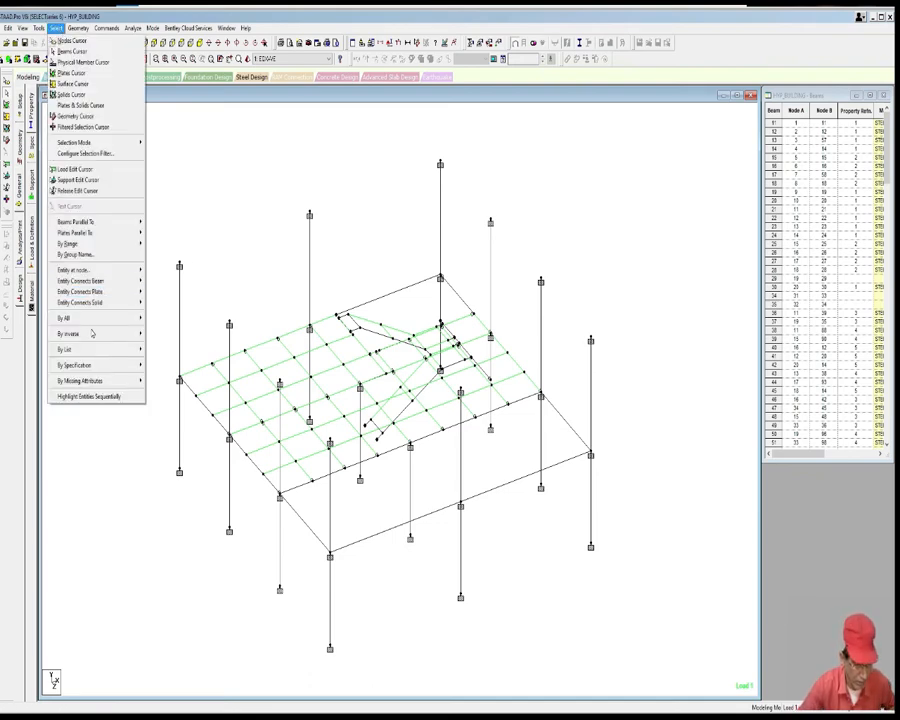
mouse_move(98, 381)
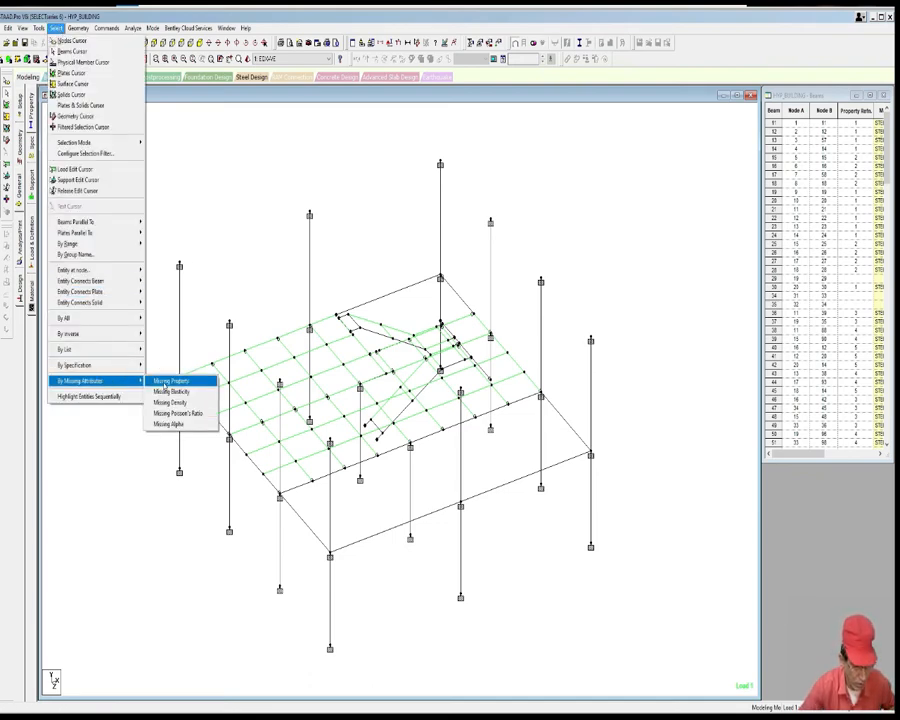
left_click(168, 386)
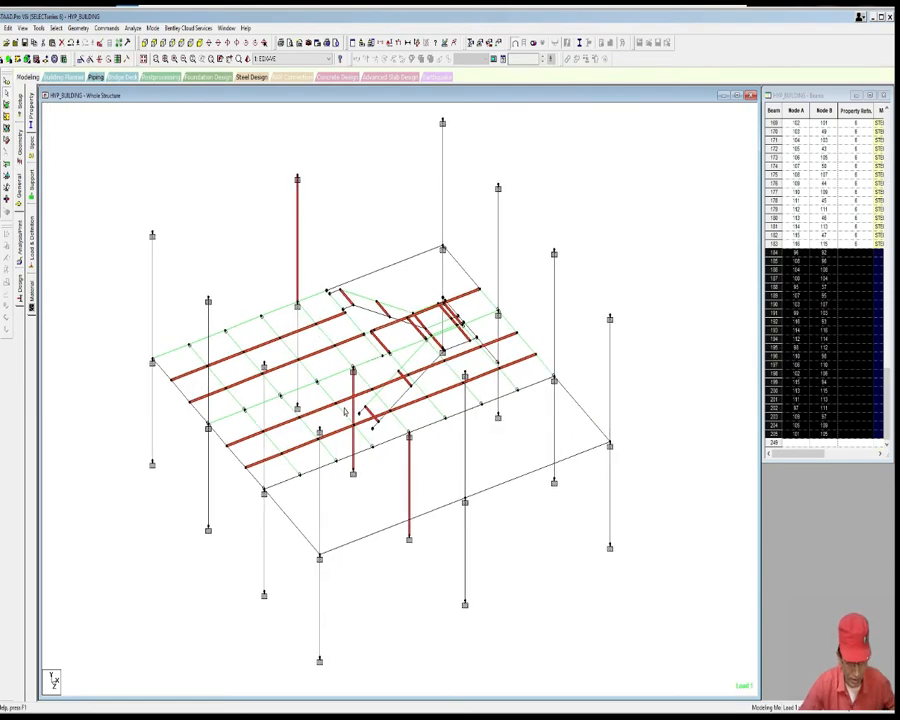
scroll(345, 411, "down", 2)
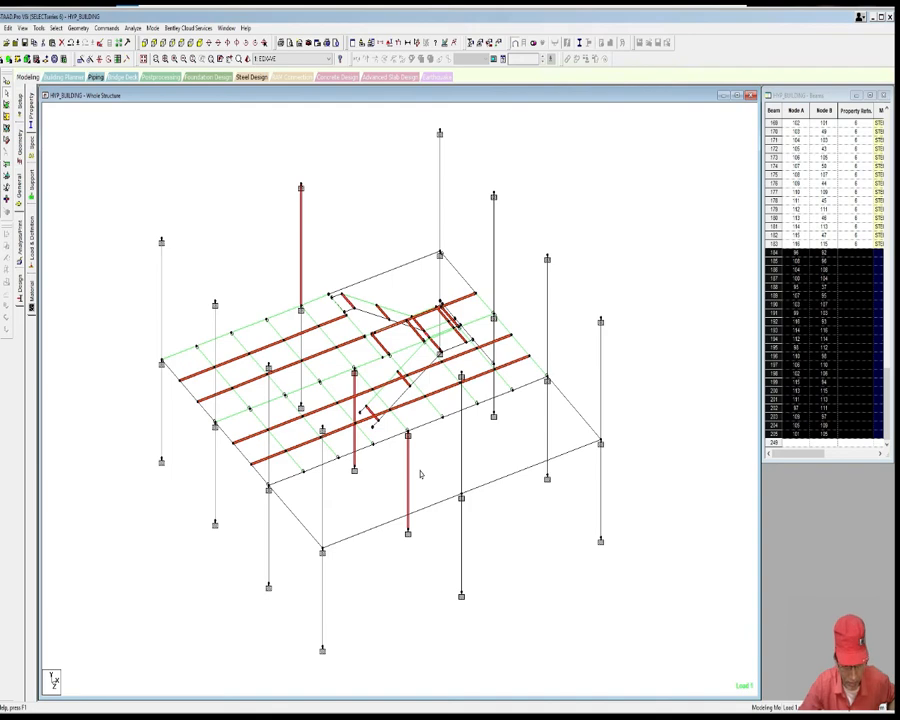
Step: Assign the ISMB450 section to the column segments that have no property
left_click(34, 116)
scroll(357, 376, "up", 1)
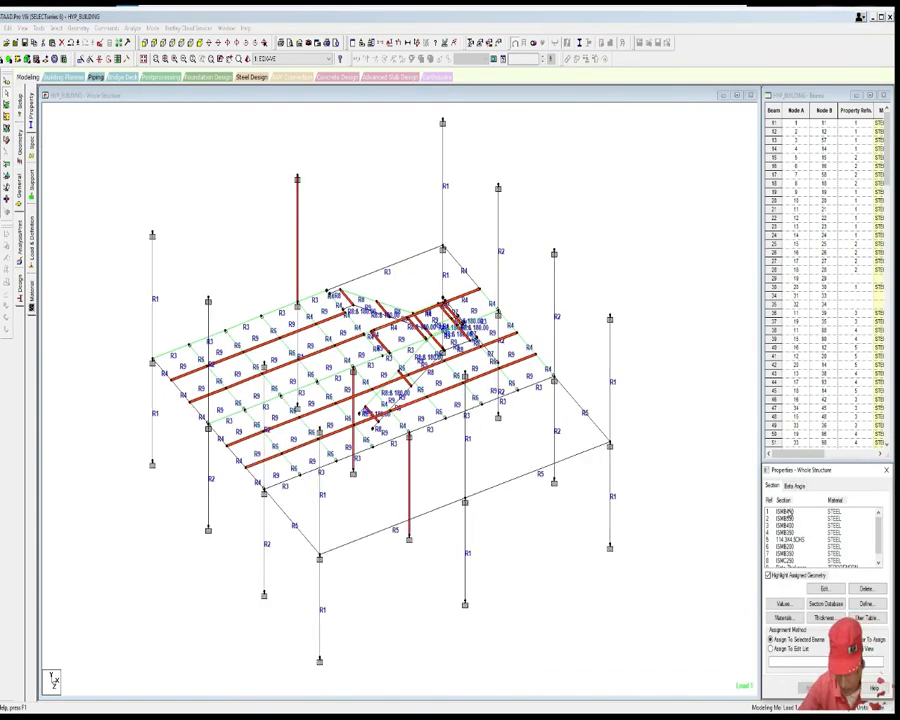
left_click(789, 512)
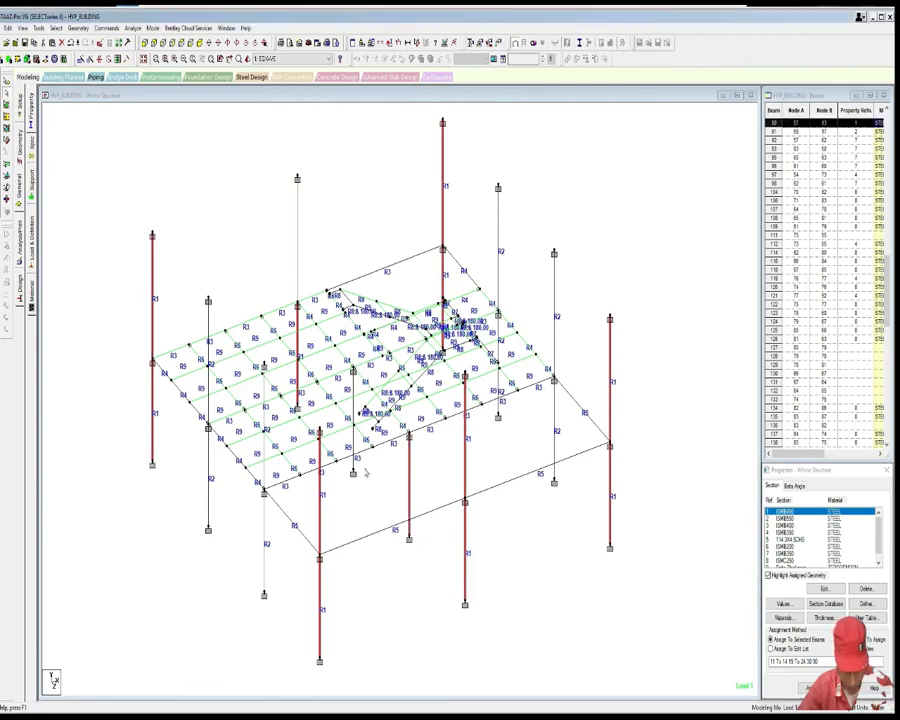
left_click(297, 277)
left_click_drag(848, 474, 747, 399)
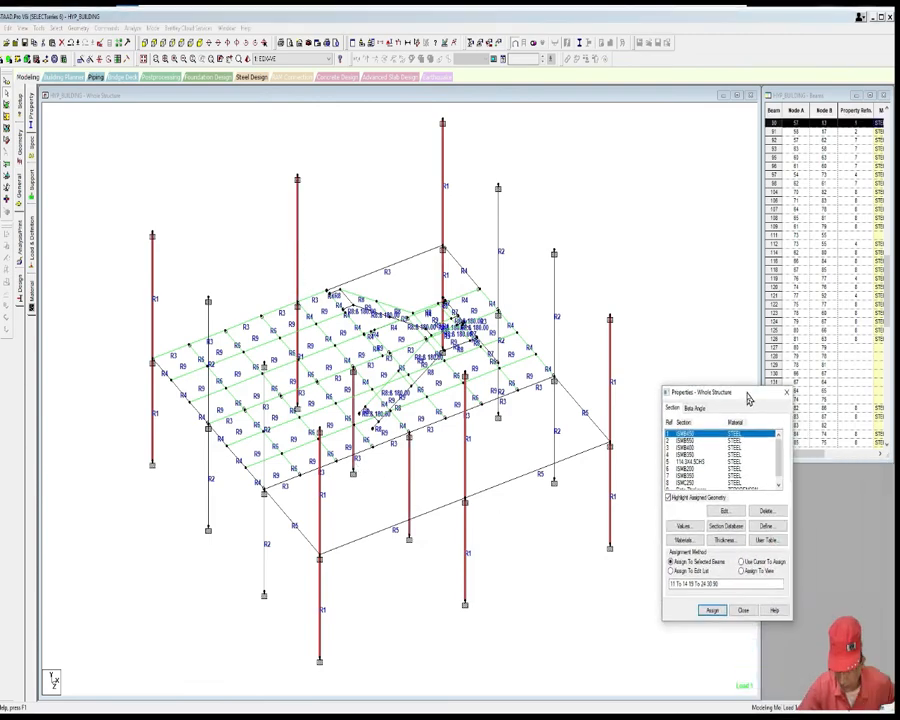
left_click(711, 611)
left_click(749, 535)
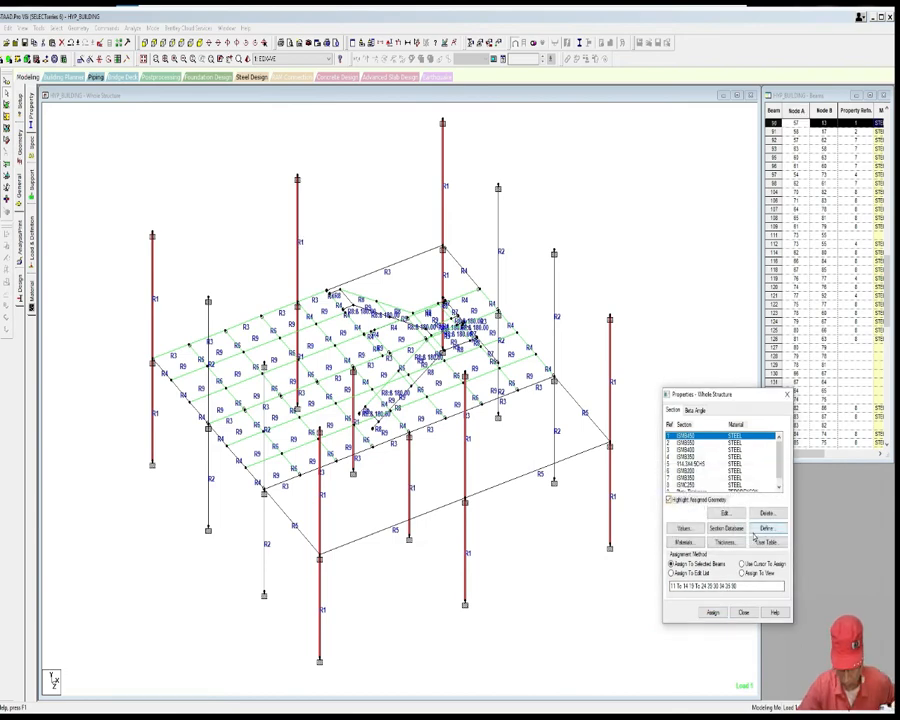
key("Escape")
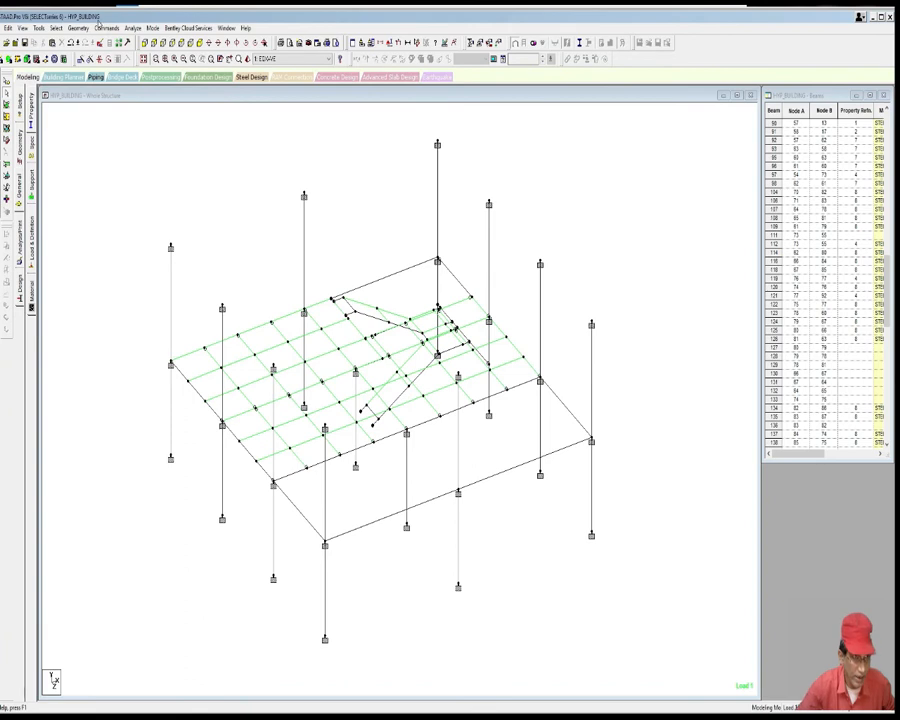
Step: Select all members with a missing property and delete them from the model
left_click(56, 28)
mouse_move(103, 373)
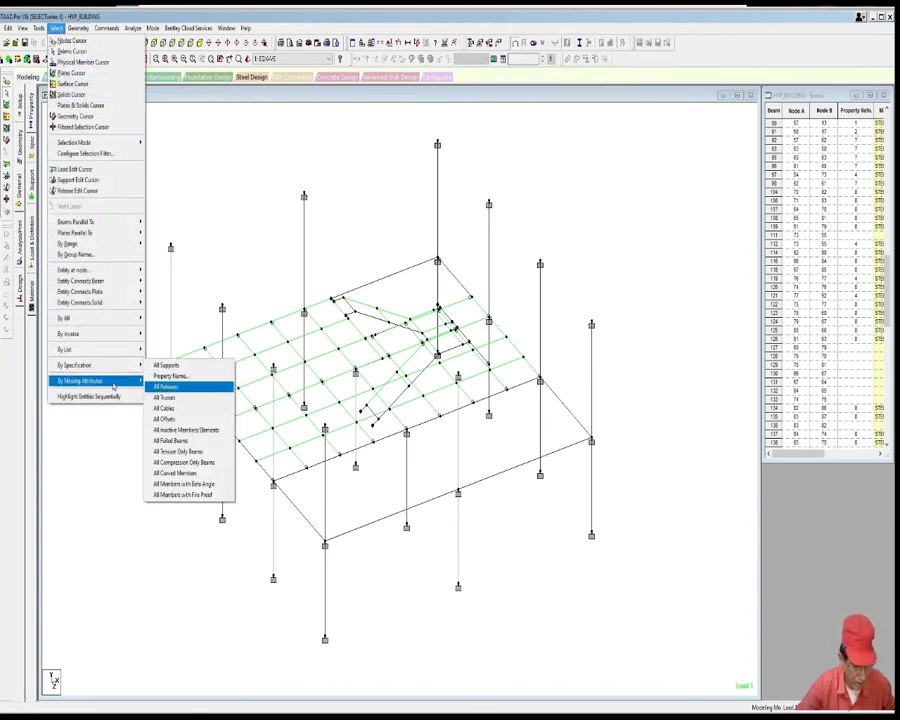
left_click(178, 381)
mouse_move(359, 448)
middle_mouse_down()
mouse_move(338, 462)
mouse_move(364, 444)
middle_mouse_up()
scroll(338, 462, "up", 3)
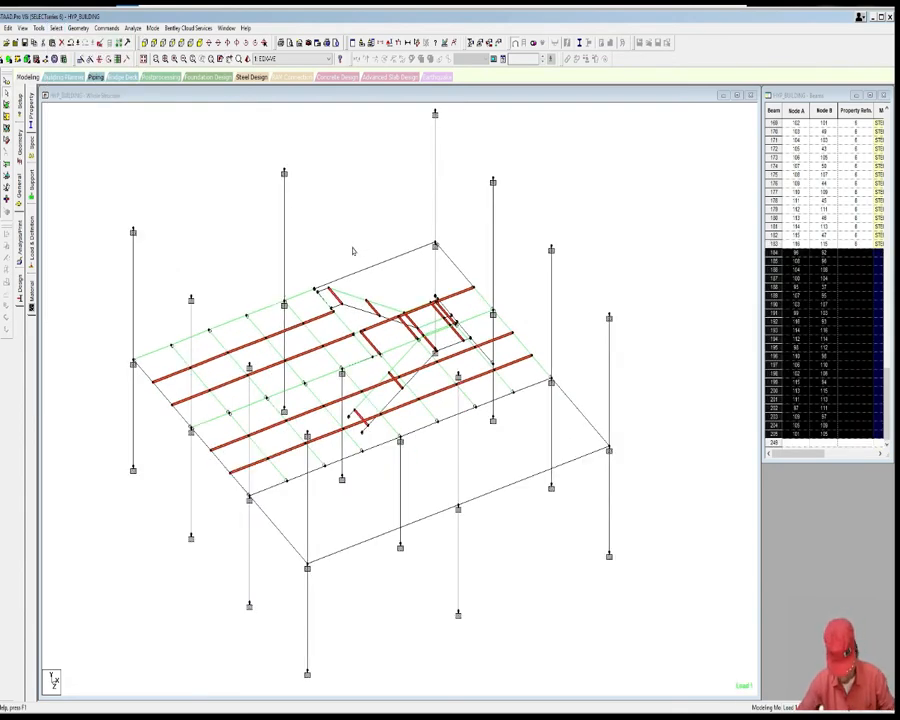
key("Delete")
left_click(464, 388)
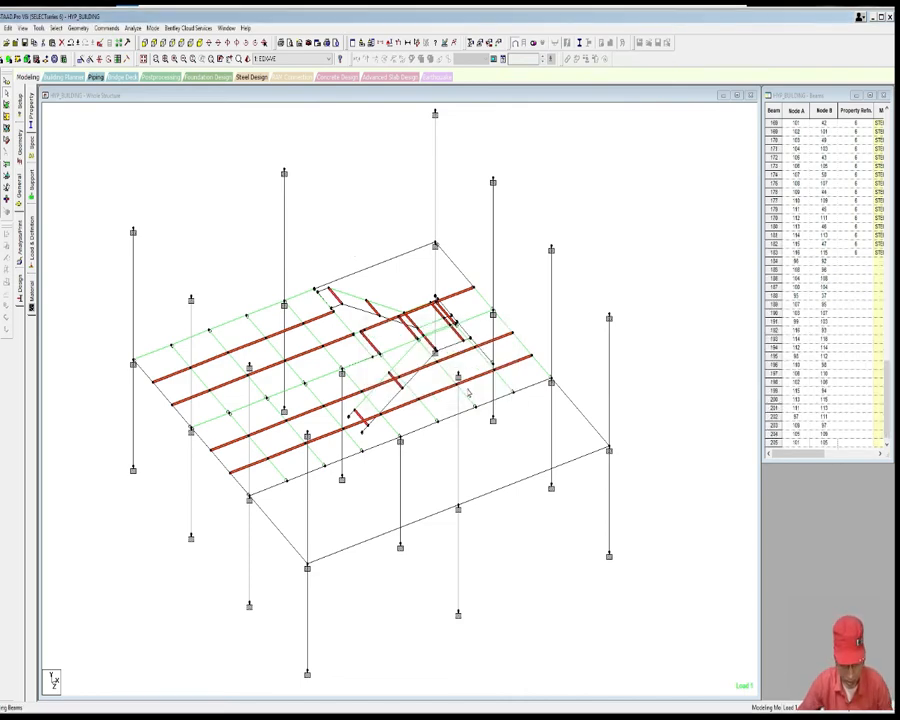
scroll(461, 394, "down", 1)
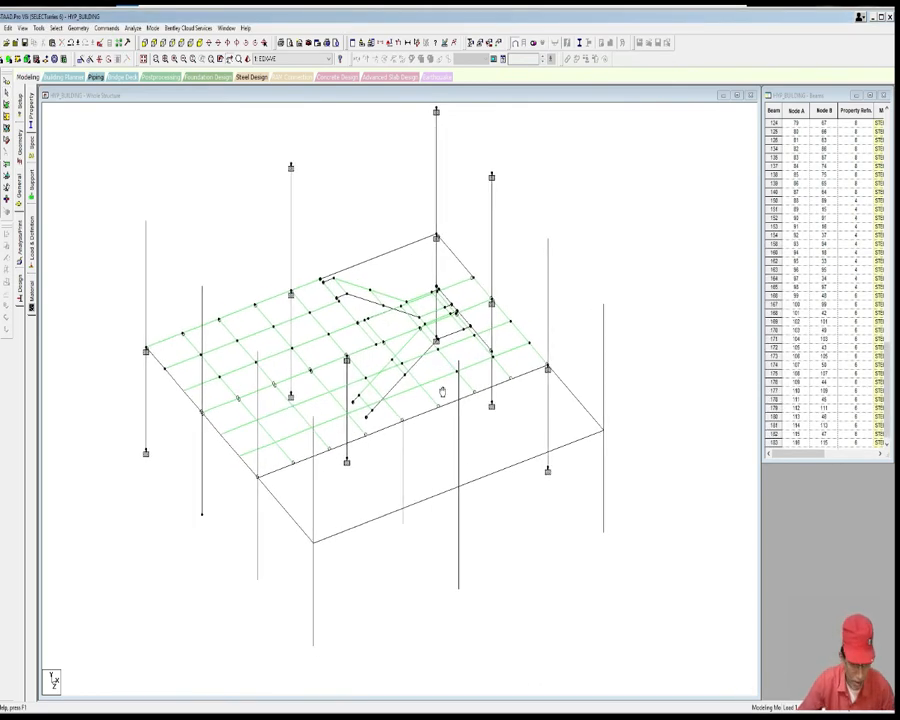
Step: Select all floor and stair plates and assign the Plane Stress element specification to them
scroll(438, 386, "down", 2)
left_click(6, 104)
left_click_drag(132, 140, 560, 462)
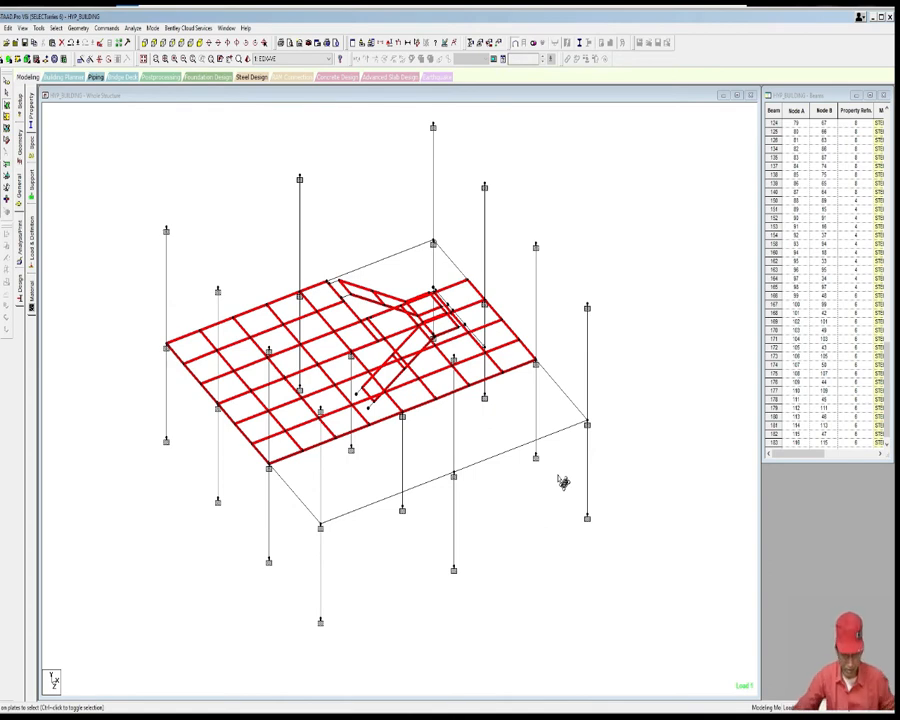
middle_click_drag(428, 434, 426, 440)
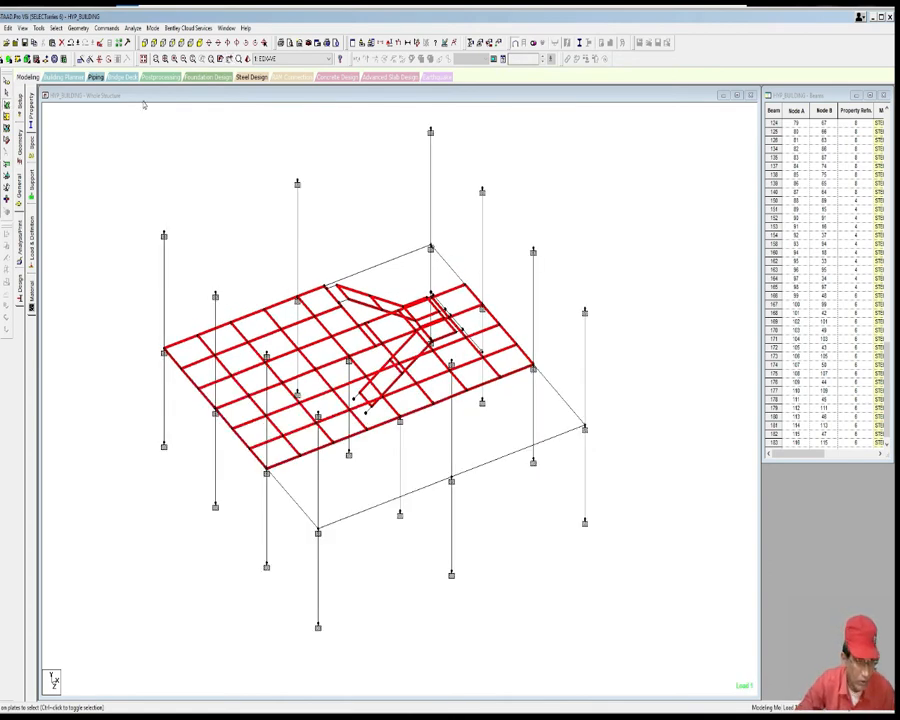
left_click(106, 28)
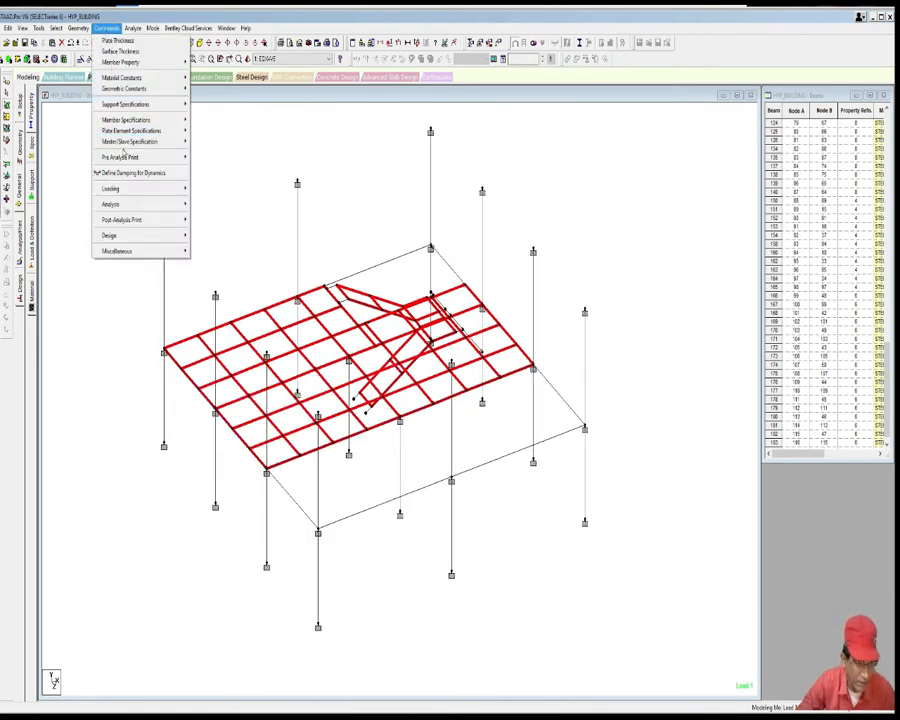
mouse_move(150, 131)
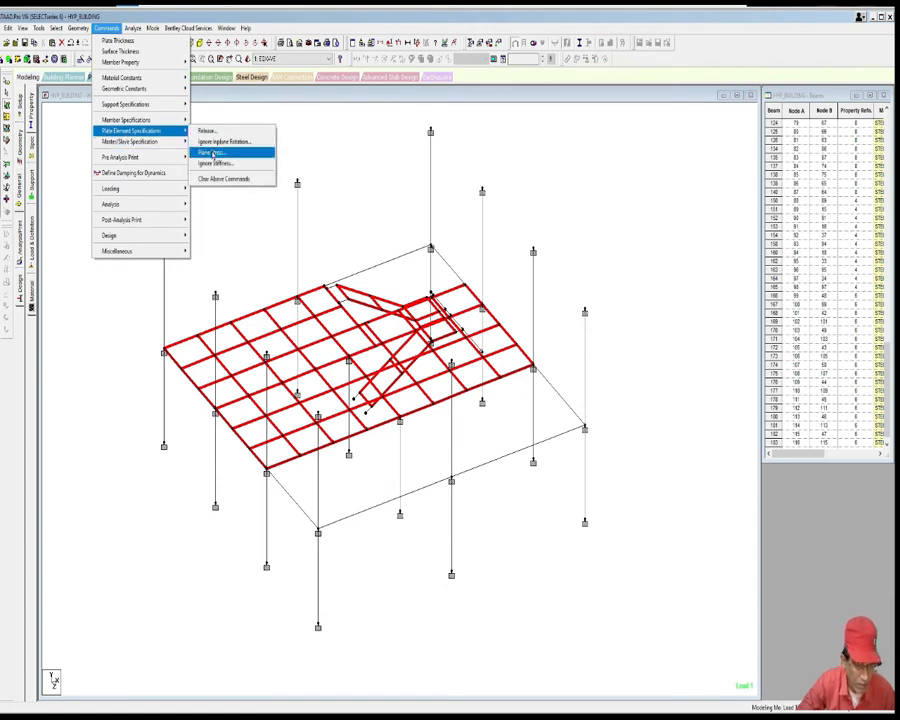
left_click(212, 152)
left_click(67, 97)
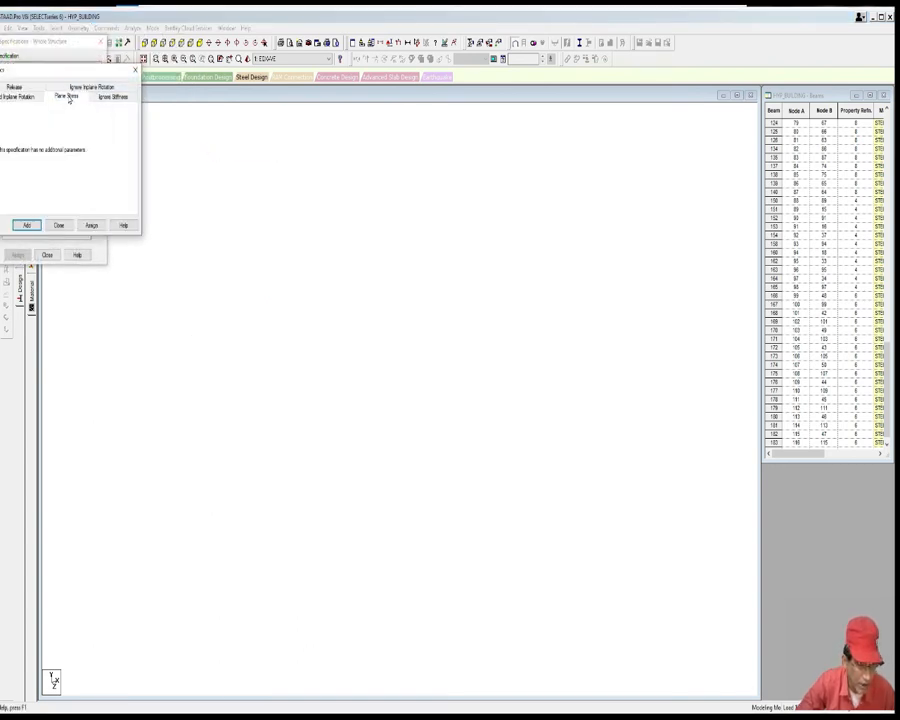
left_click(91, 225)
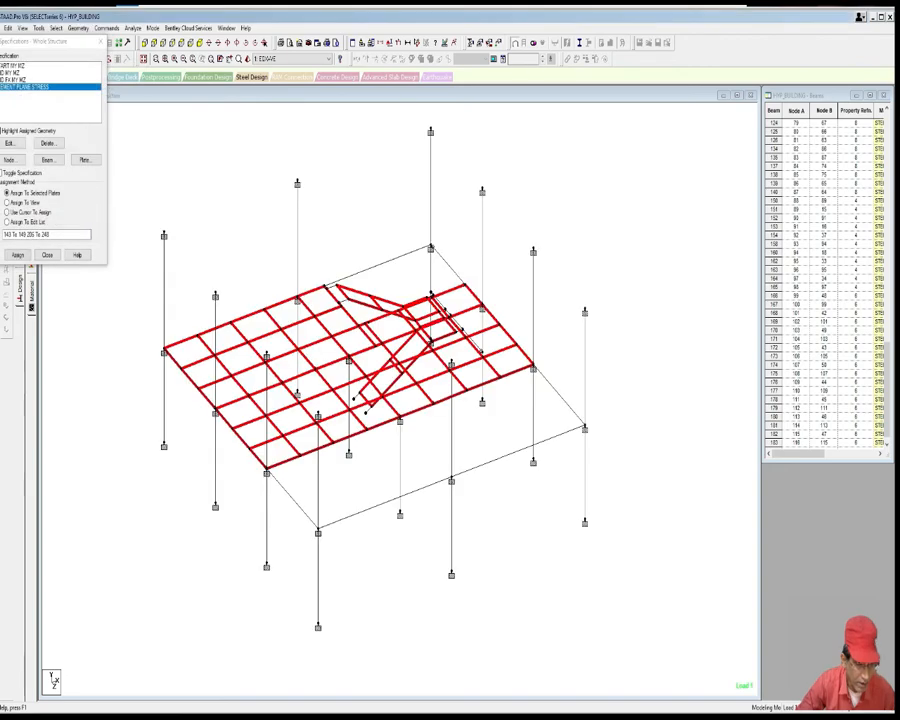
middle_click_drag(354, 247, 370, 230)
scroll(370, 230, "down", 1)
scroll(374, 235, "up", 1)
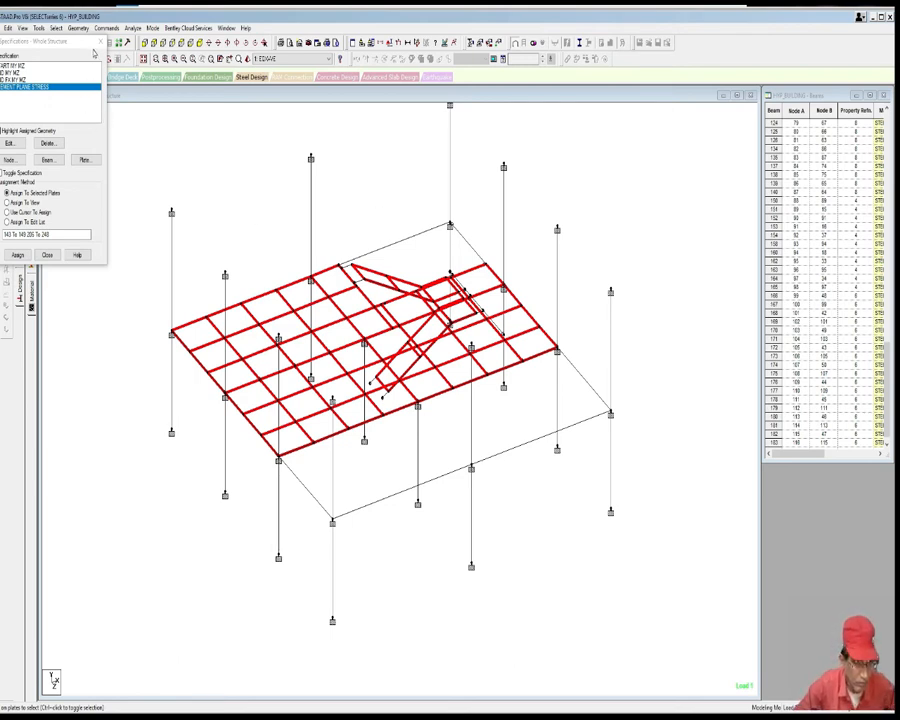
left_click(50, 255)
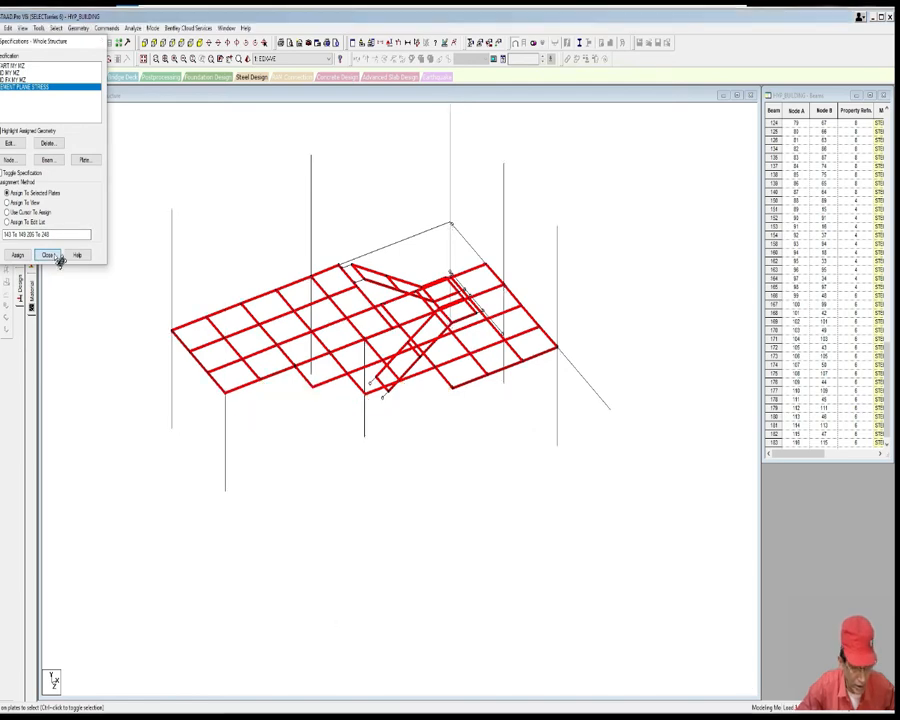
Step: Measure the distance between the top nodes of the outer and middle columns in the rear row
scroll(168, 236, "down", 1)
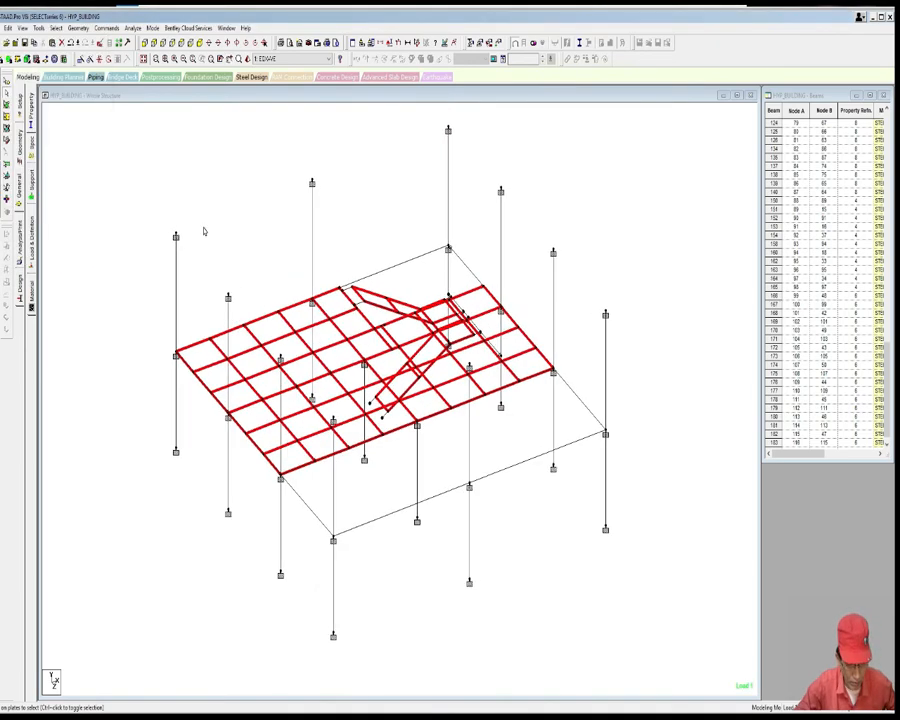
scroll(216, 234, "down", 1)
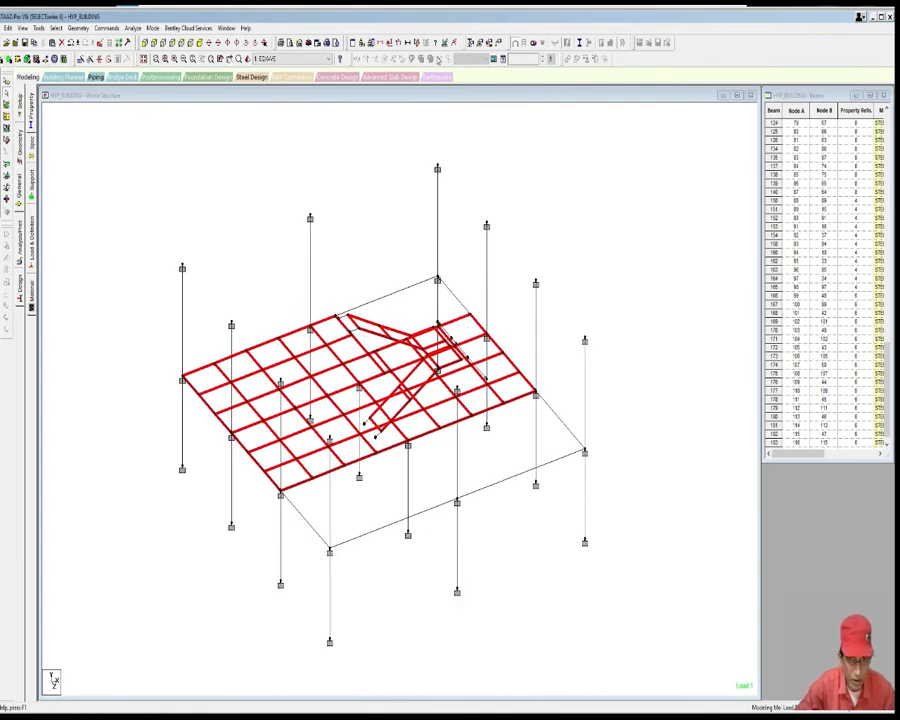
left_click(418, 46)
left_click(182, 267)
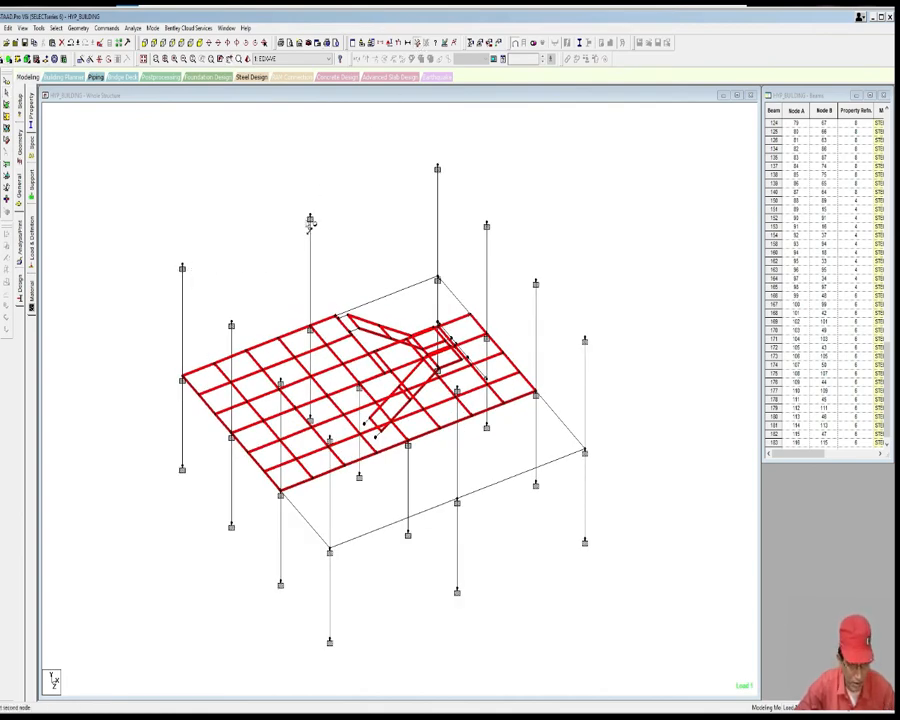
left_click(309, 217)
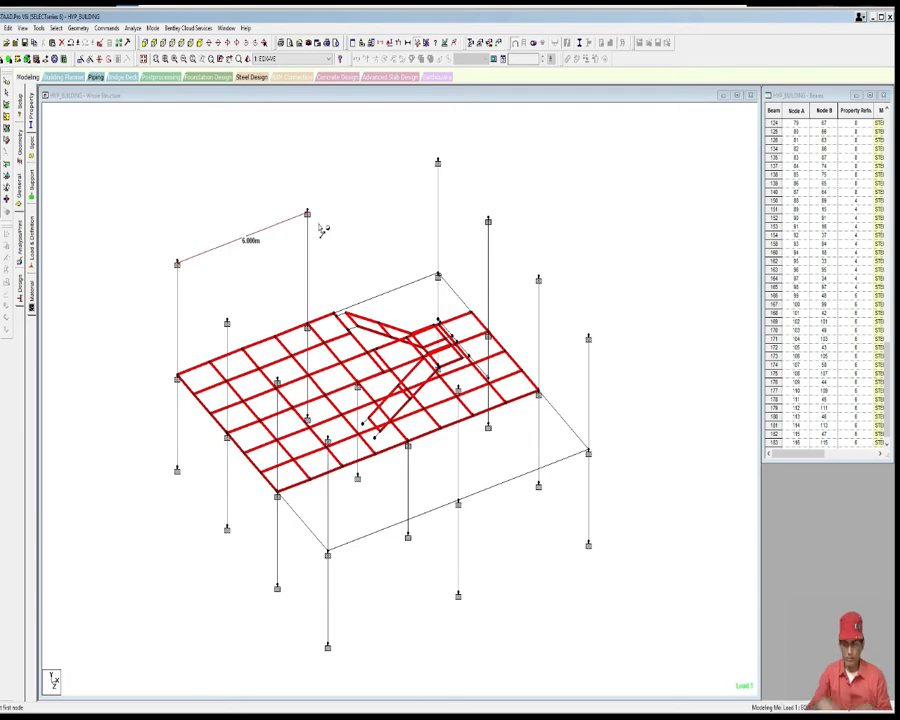
Step: Move the top node of the middle rear column upward along Y to form the roof ridge point
scroll(308, 211, "down", 1)
scroll(309, 210, "up", 1)
scroll(310, 210, "down", 1)
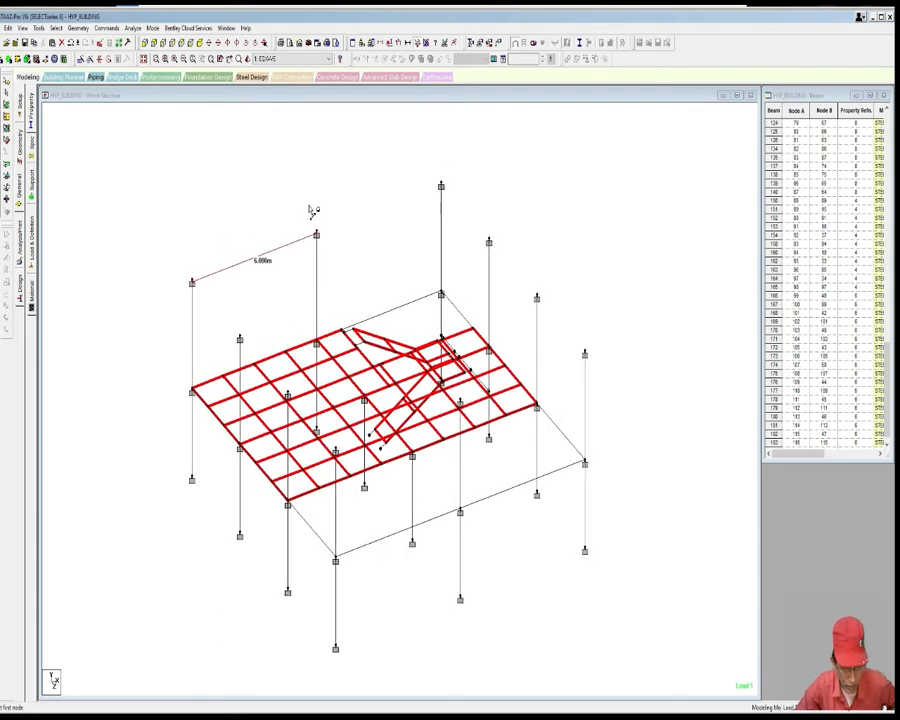
middle_click_drag(310, 210, 314, 199)
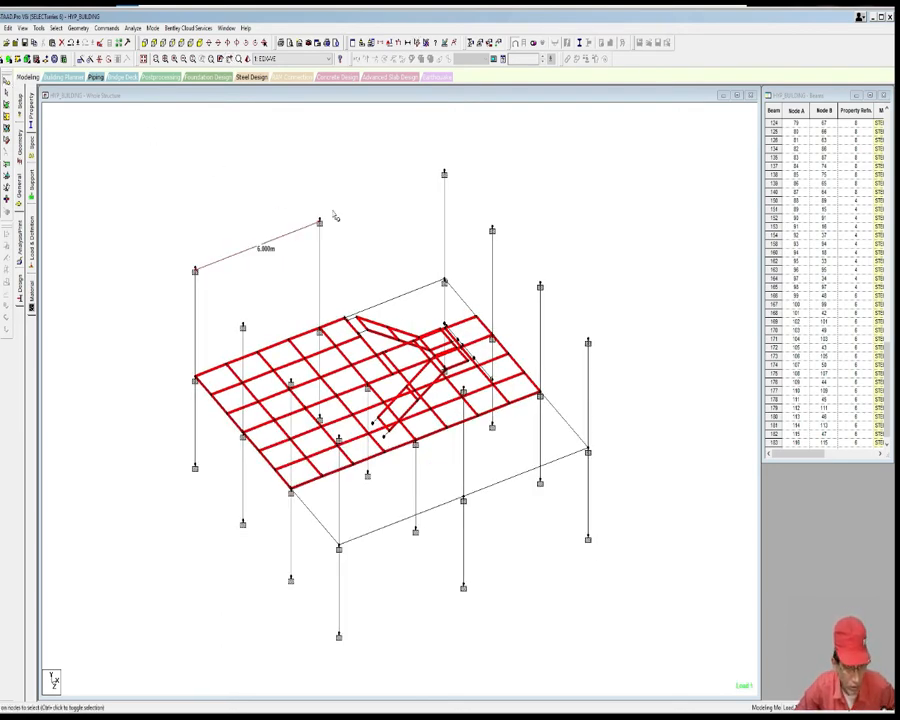
left_click(319, 219)
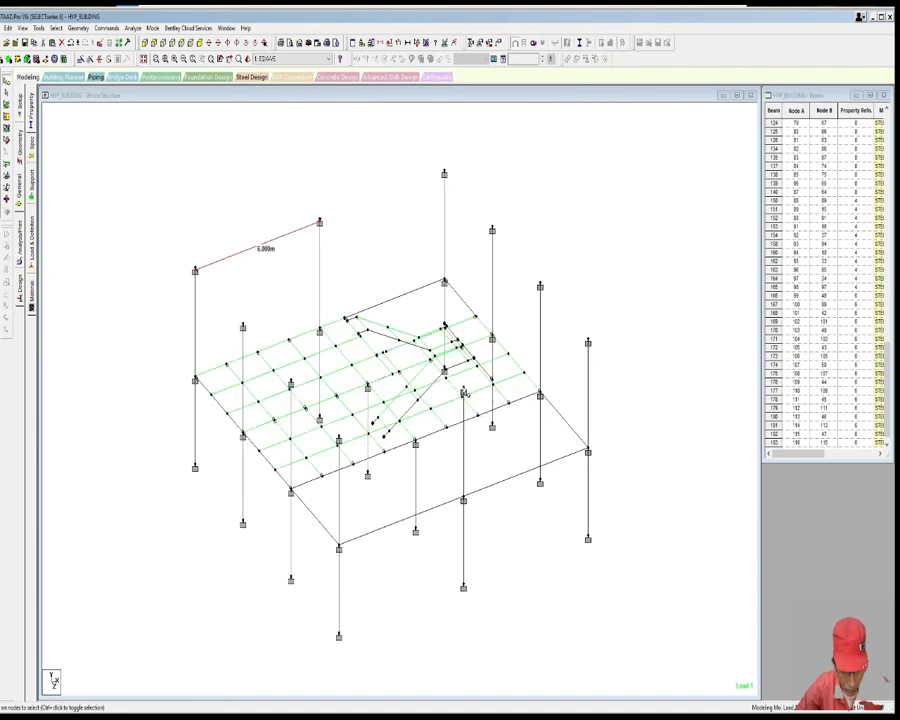
right_click(352, 173)
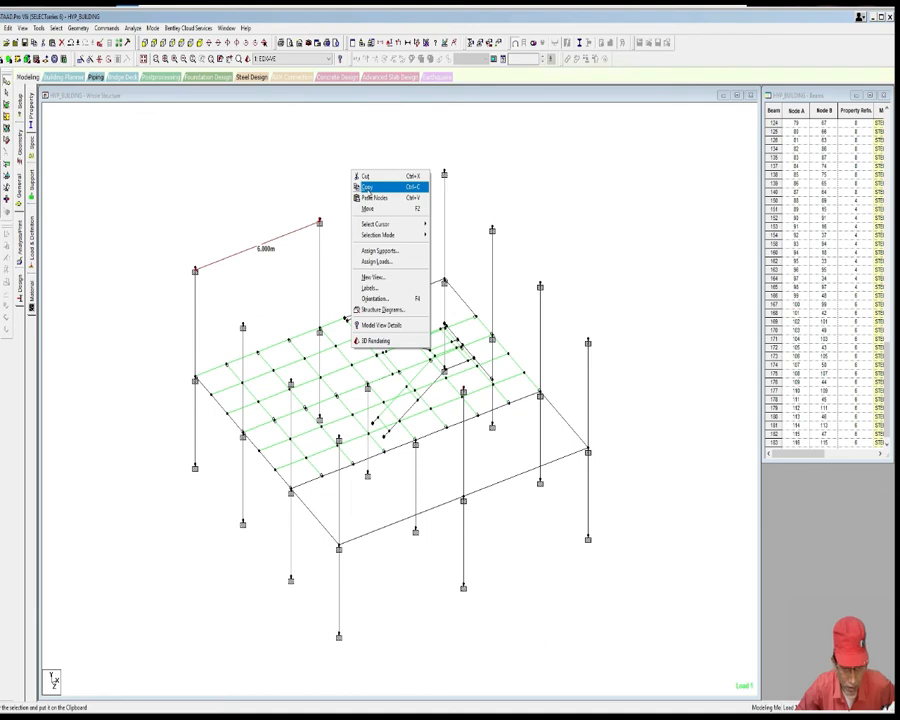
left_click(368, 209)
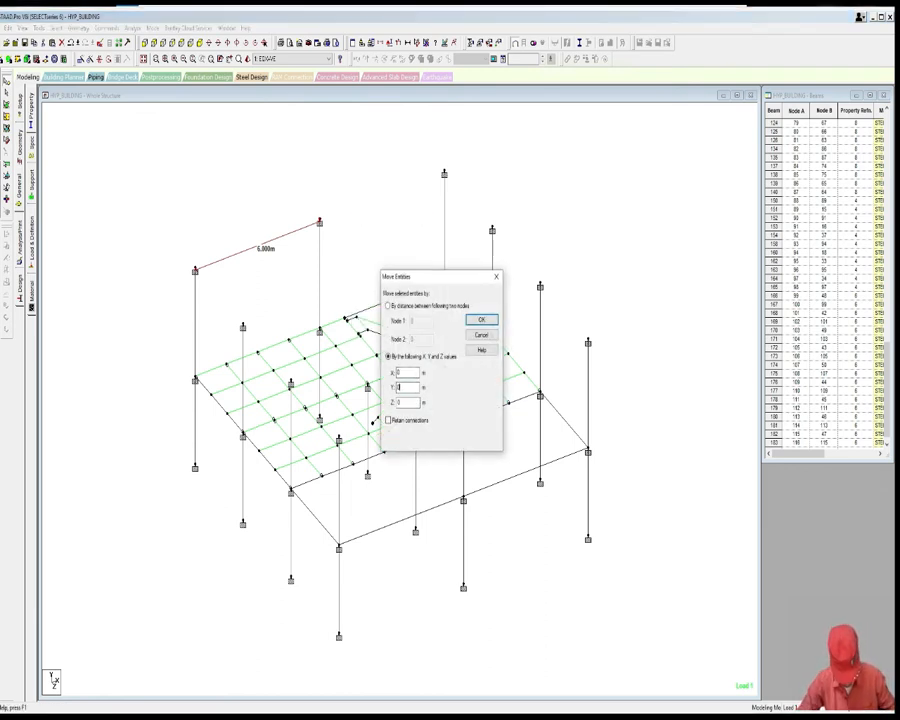
left_click(480, 320)
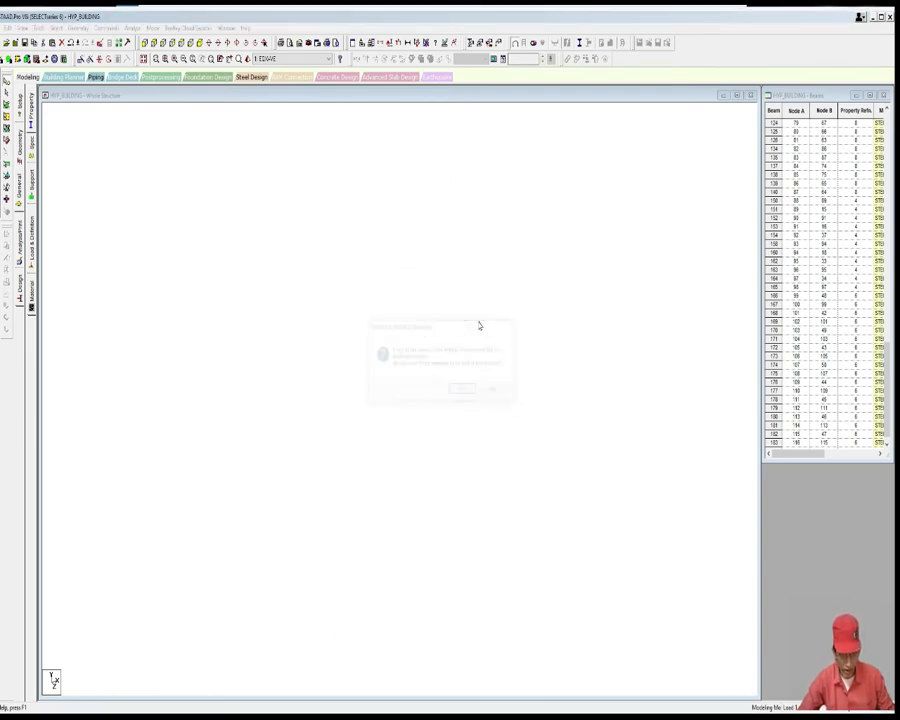
left_click(462, 388)
Step: Draw two sloped roof beams from the outer rear column tops to the raised top of the middle rear column
scroll(406, 253, "up", 5)
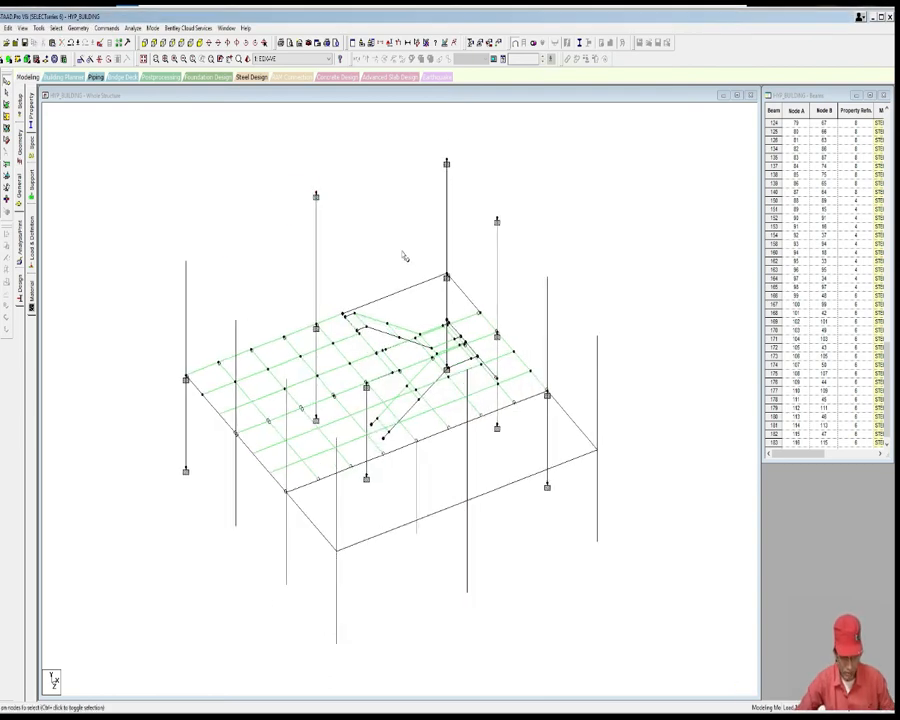
scroll(397, 251, "down", 1)
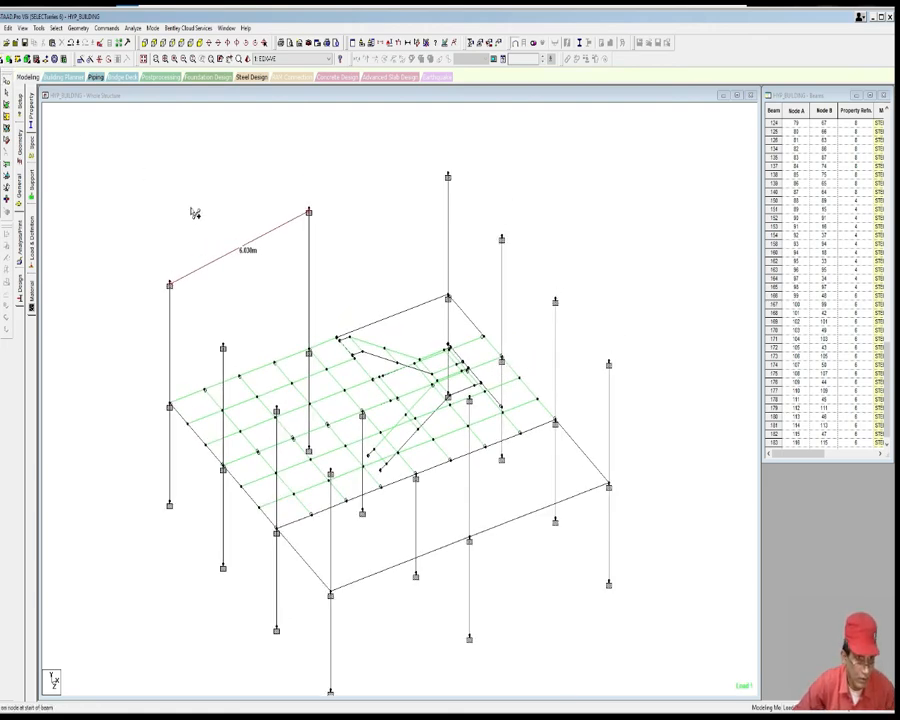
left_click(170, 285)
left_click(309, 212)
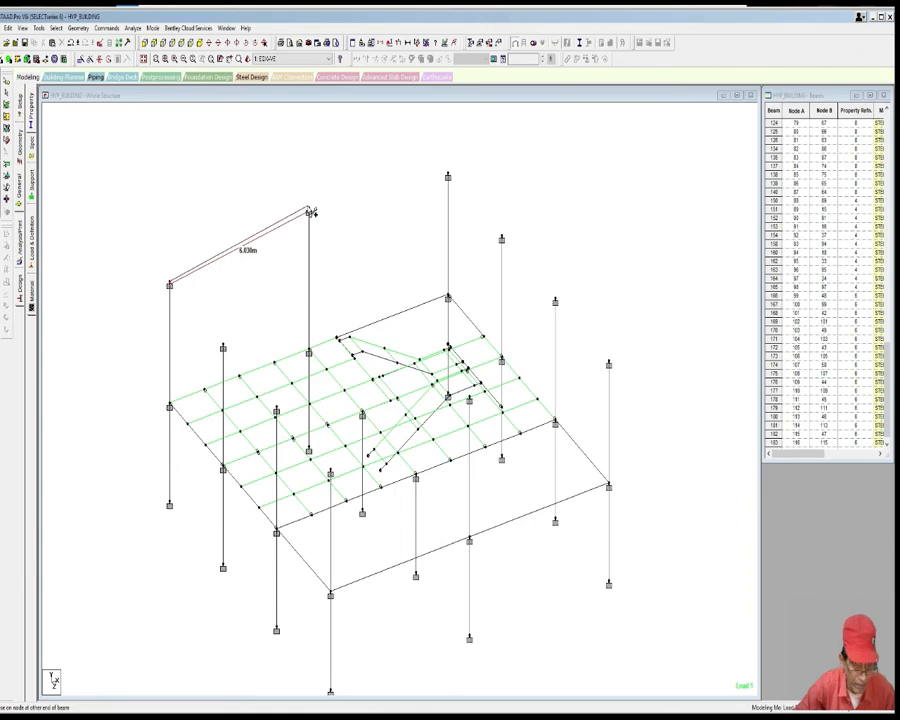
left_click(449, 178)
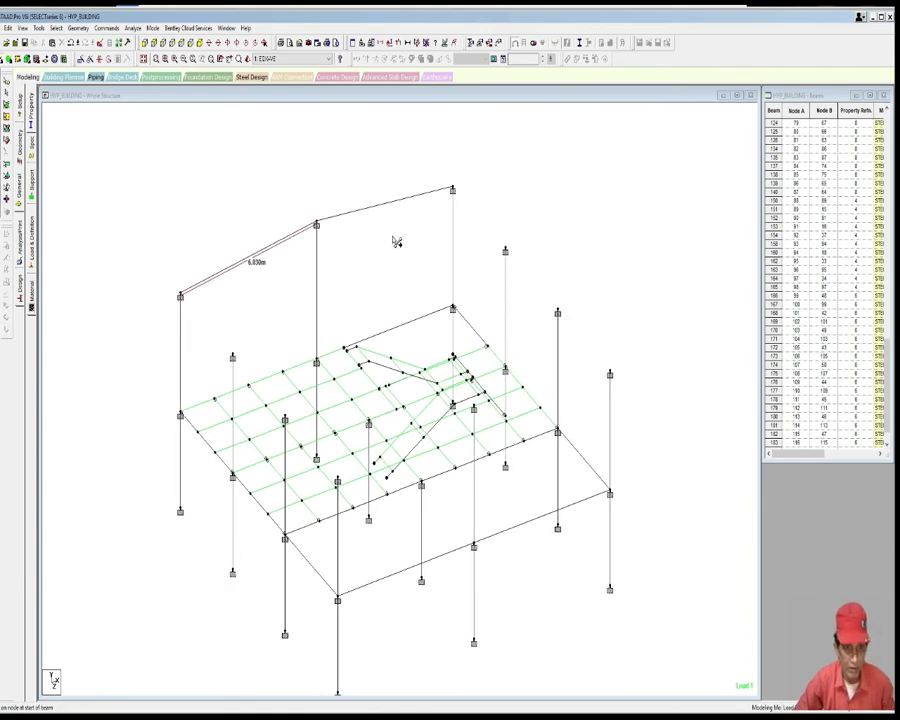
Step: Add the Indian S Shape section ISMB250 in STEEL to the structure's section properties
middle_click_drag(392, 242, 394, 233)
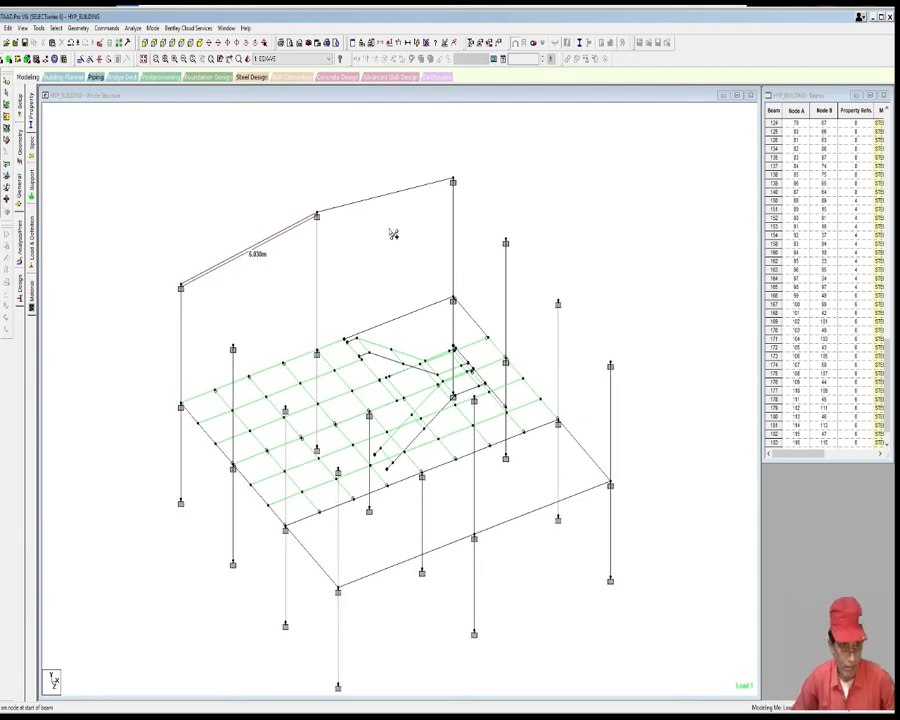
scroll(108, 168, "up", 1)
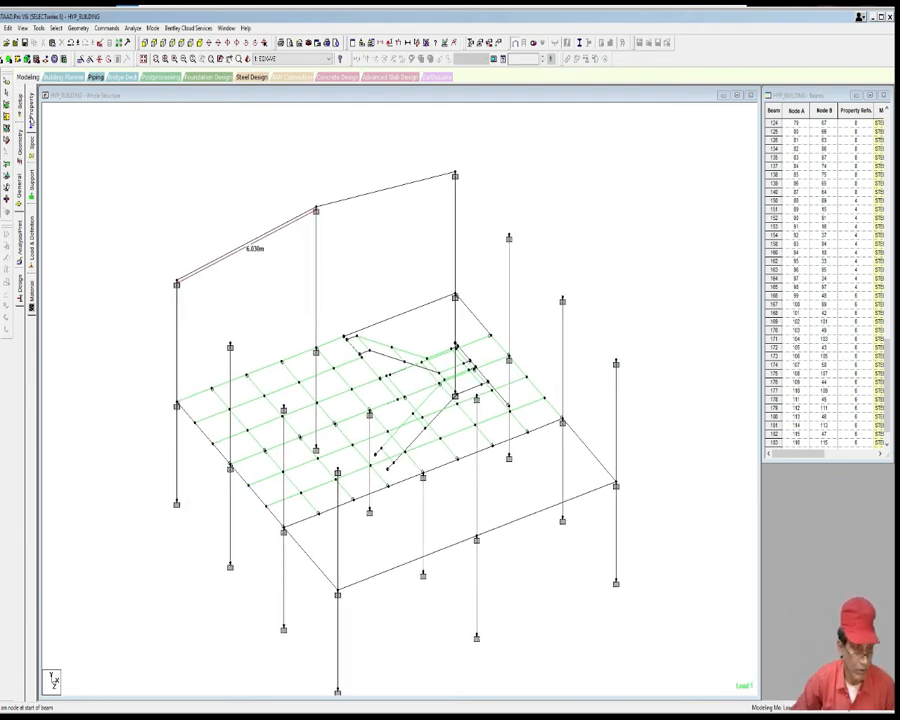
middle_click_drag(135, 177, 128, 177)
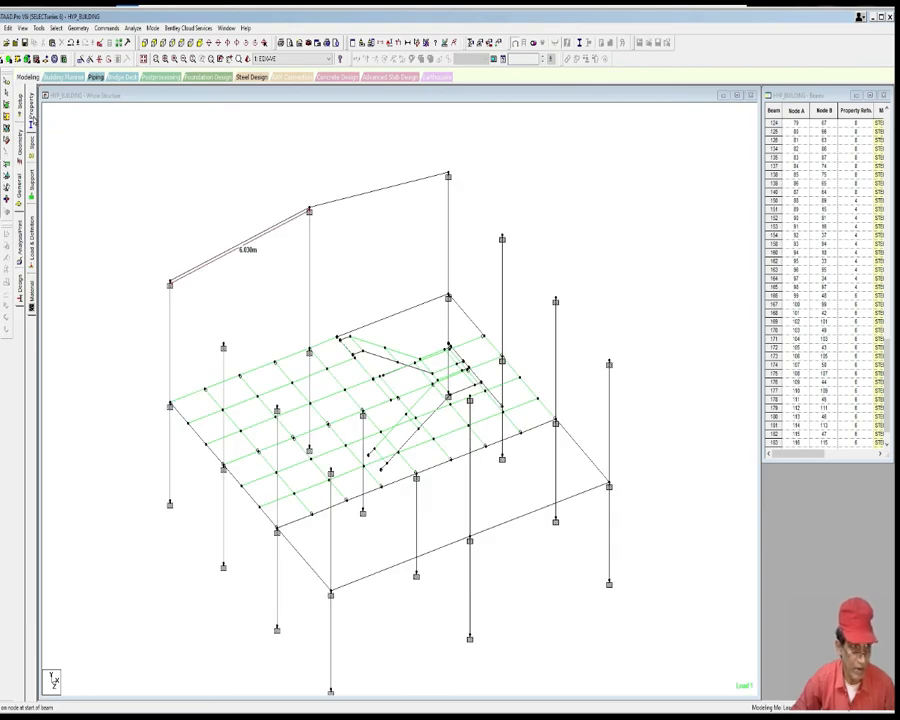
left_click(33, 119)
left_click_drag(882, 538, 881, 546)
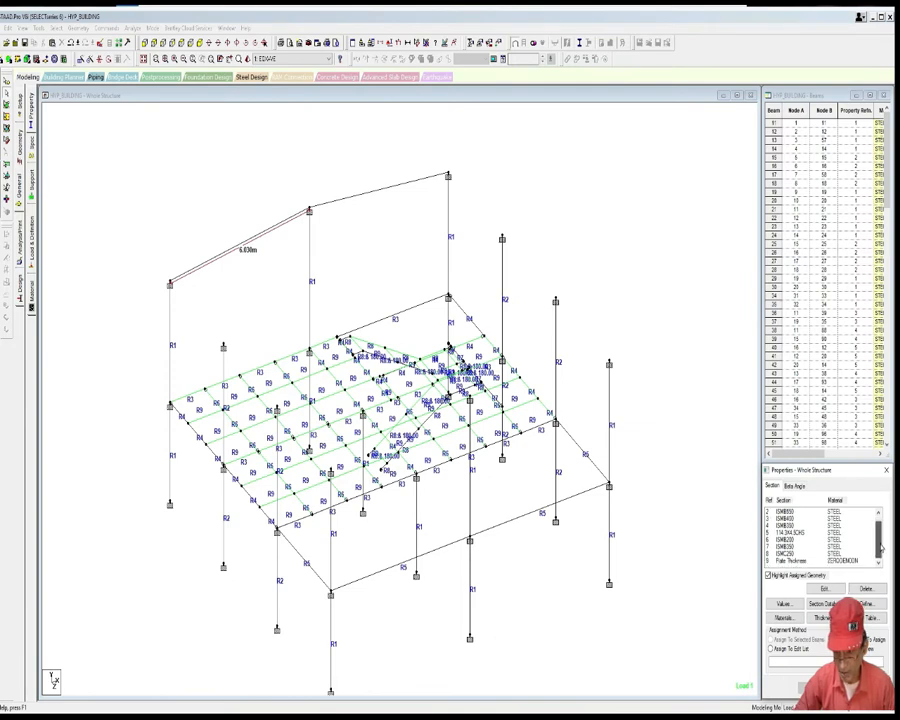
left_click_drag(820, 469, 735, 407)
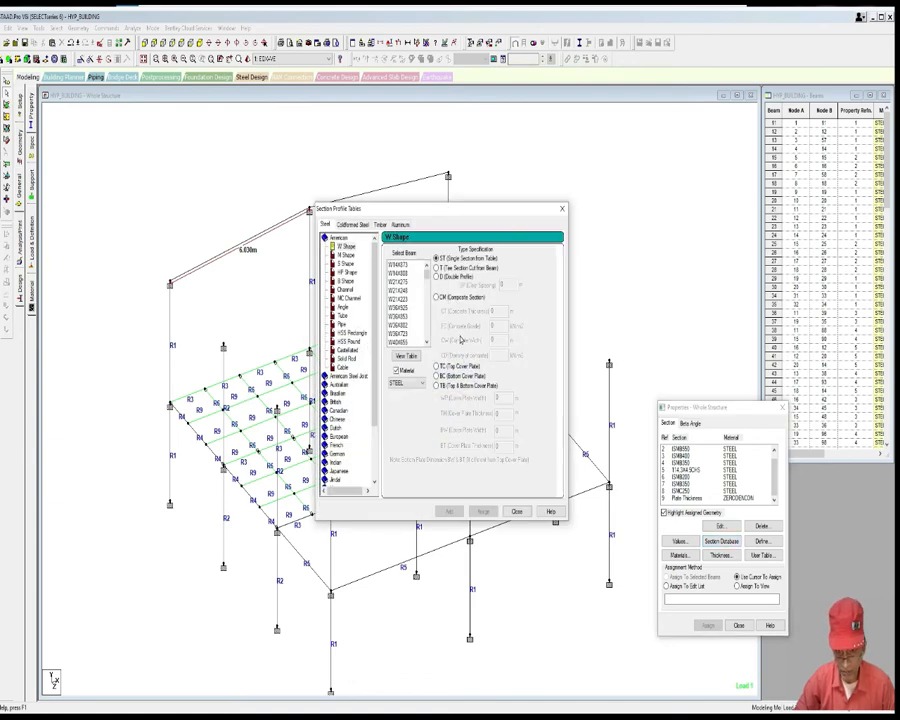
left_click_drag(377, 401, 377, 455)
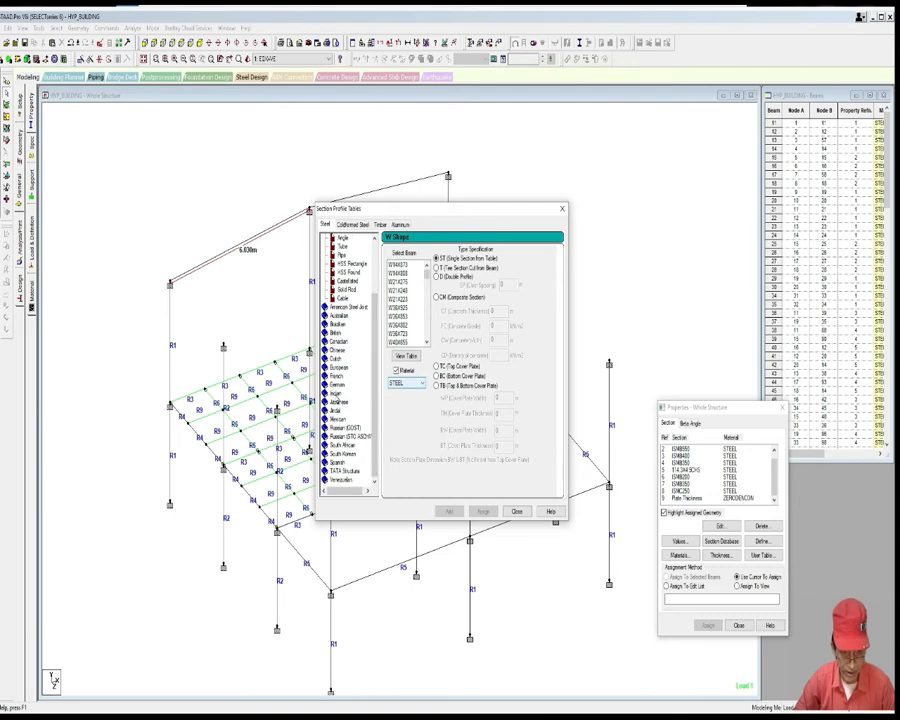
double_click(337, 393)
left_click_drag(426, 270, 425, 308)
left_click(398, 299)
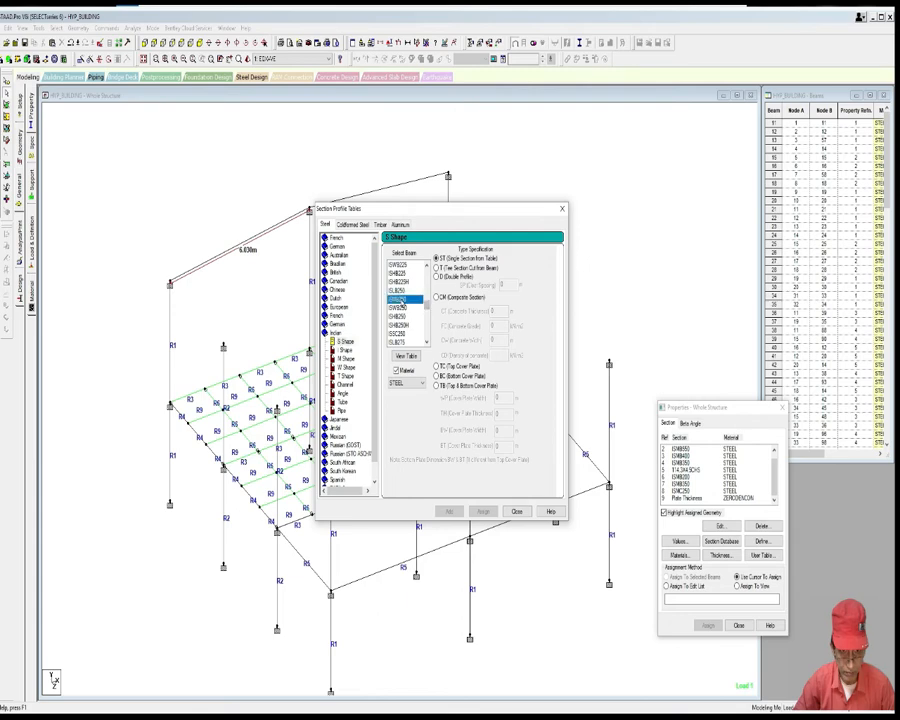
left_click(449, 511)
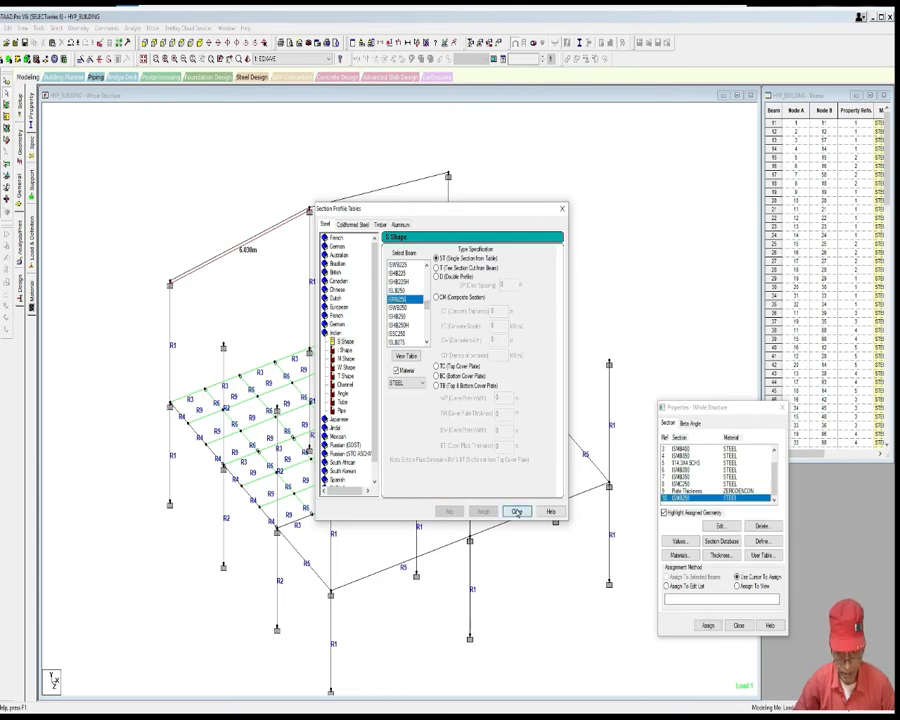
left_click(517, 512)
Step: Assign the ISMB250 section to the two sloped roof beams in the rear row and save the modified structure
scroll(334, 270, "up", 2)
left_click(276, 211)
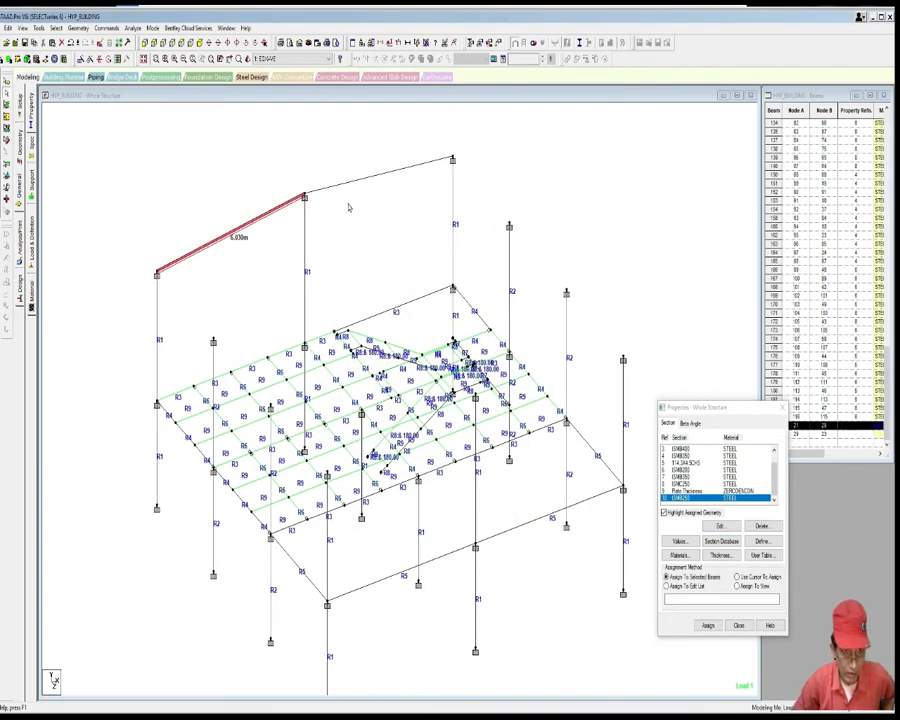
left_click(372, 178, "ctrl")
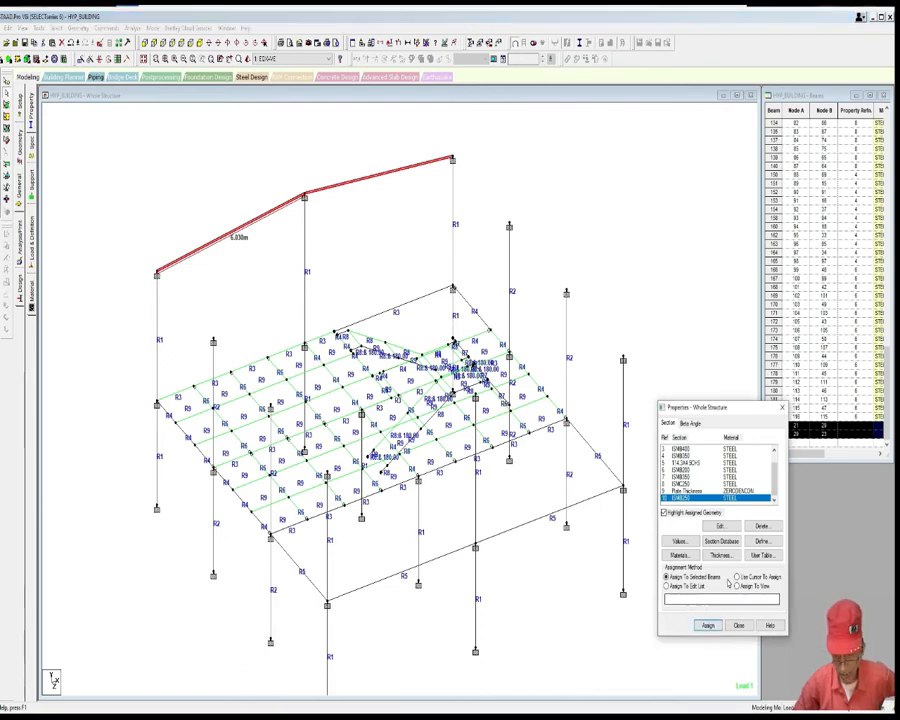
left_click(707, 625)
key("Return")
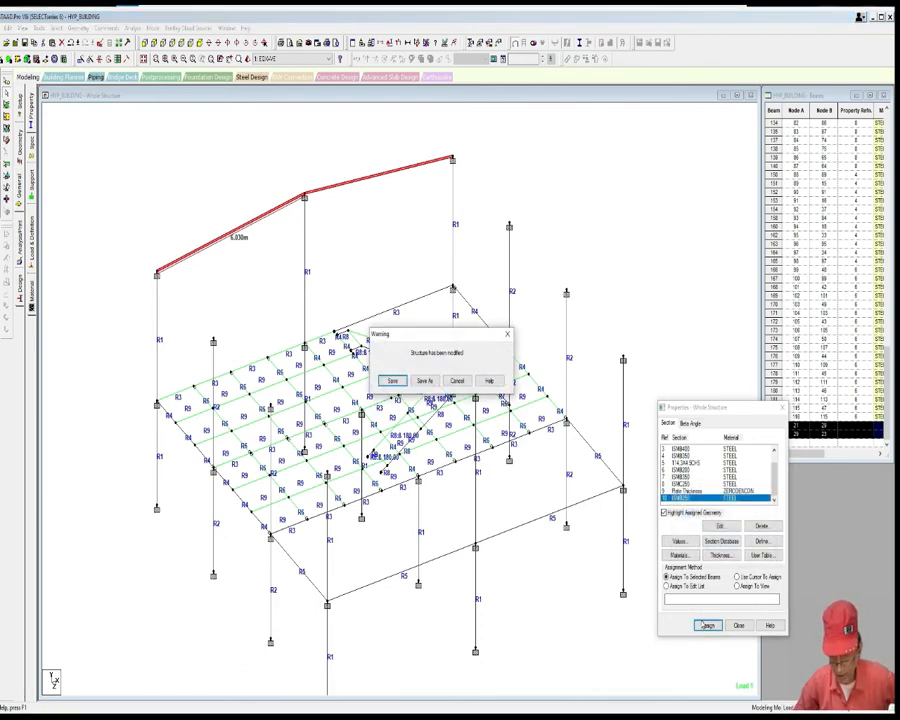
left_click(392, 381)
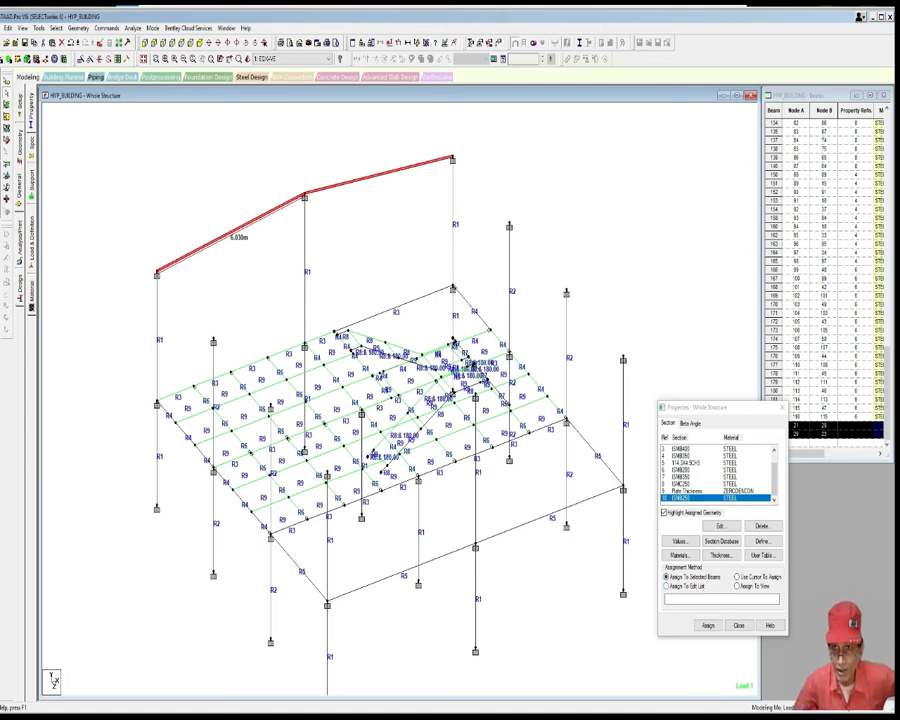
left_click(602, 18)
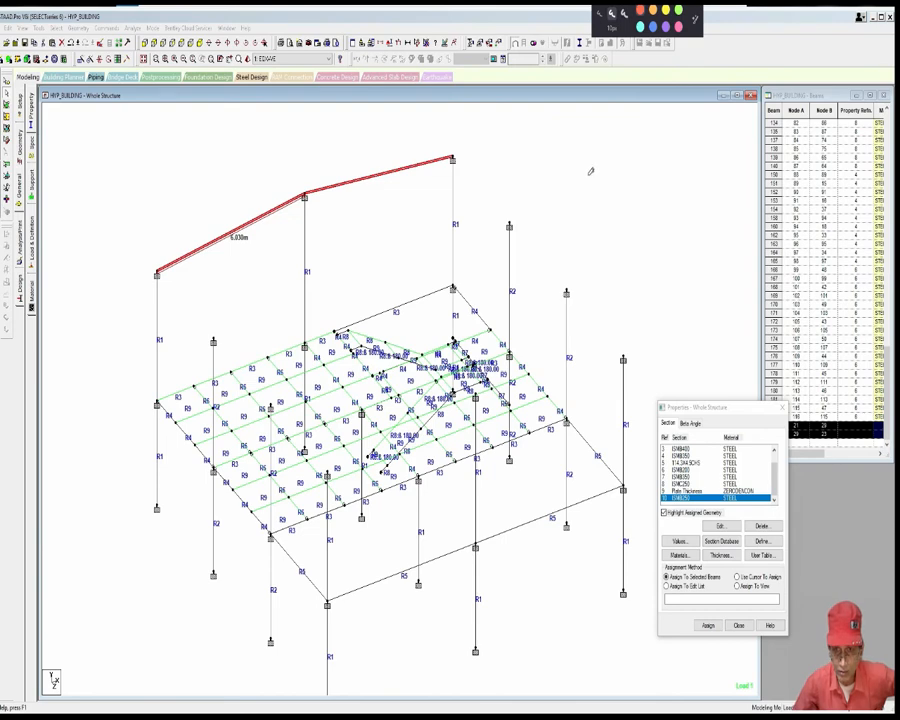
mouse_move(584, 181)
left_mouse_down()
mouse_move(588, 153)
mouse_move(650, 180)
mouse_move(660, 148)
left_mouse_up()
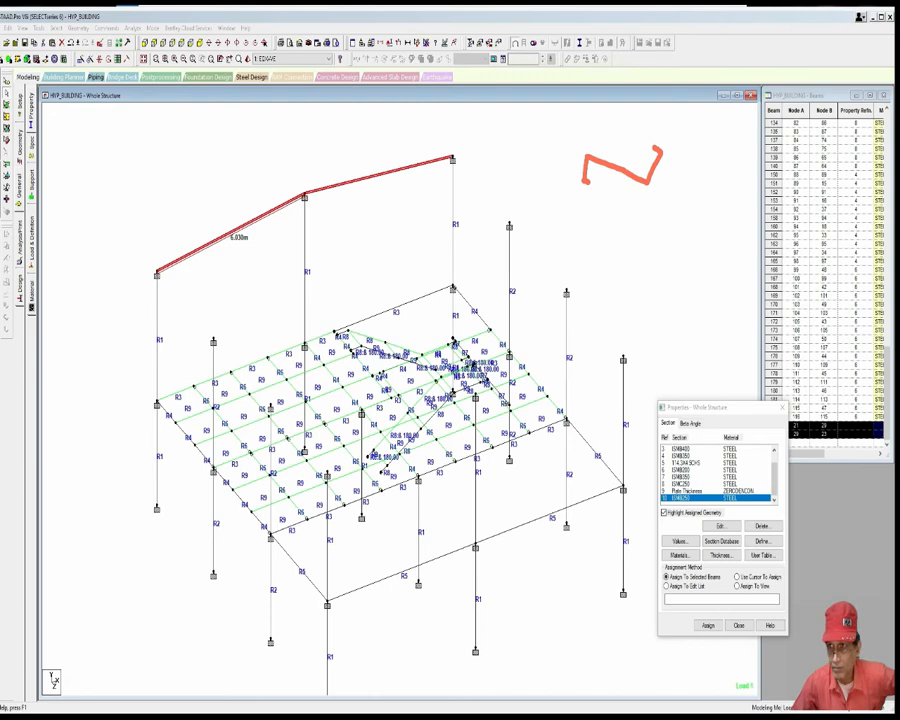
key("ctrl+z")
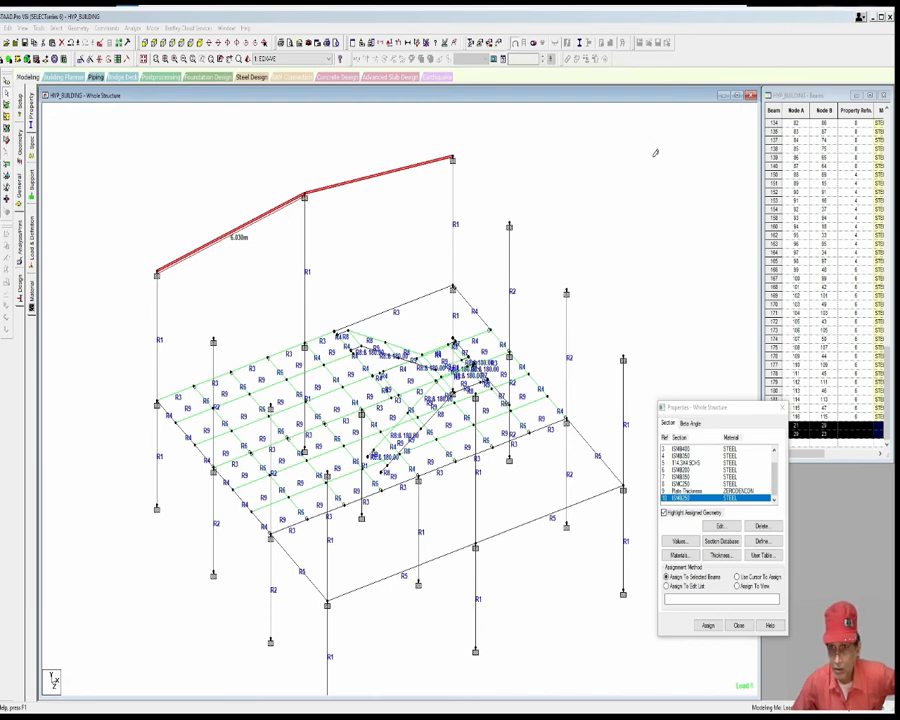
left_click_drag(655, 147, 652, 274)
left_click_drag(709, 146, 706, 271)
mouse_move(655, 252)
left_mouse_down()
mouse_move(708, 249)
mouse_move(700, 265)
mouse_move(655, 251)
mouse_move(675, 228)
mouse_move(679, 242)
mouse_move(688, 210)
mouse_move(693, 228)
mouse_move(700, 206)
mouse_move(716, 198)
mouse_move(712, 222)
left_mouse_up()
left_click_drag(627, 163, 625, 300)
mouse_move(625, 246)
left_mouse_down()
mouse_move(648, 245)
mouse_move(640, 240)
mouse_move(656, 214)
left_mouse_up()
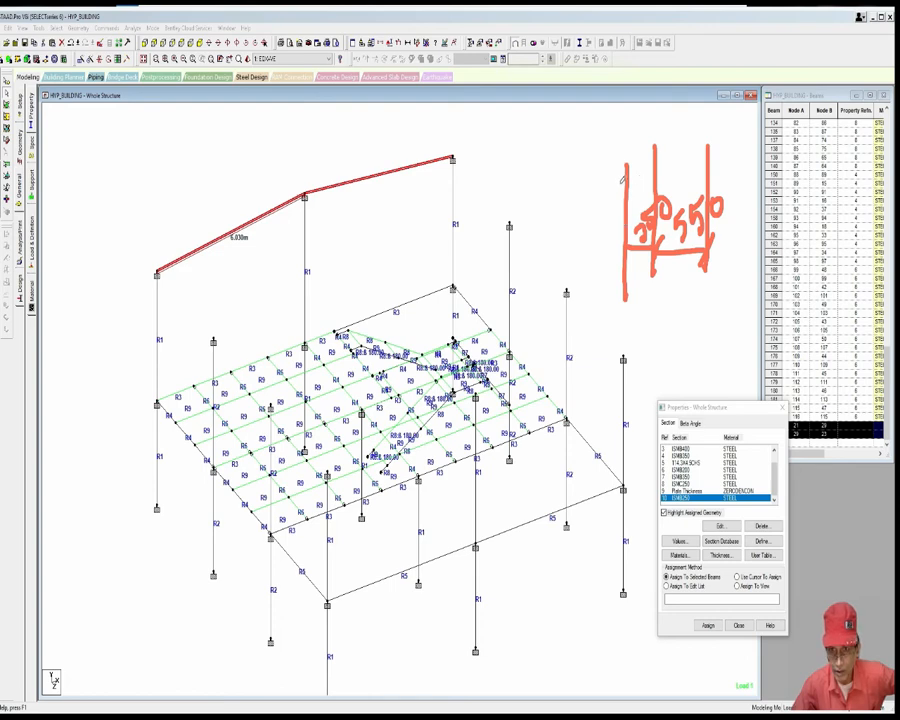
Step: Annotate the spacing sketch with an outer line marked 45, a 450 extension and doubled lines at the remaining members
mouse_move(619, 180)
left_mouse_down()
mouse_move(626, 328)
mouse_move(637, 307)
left_mouse_up()
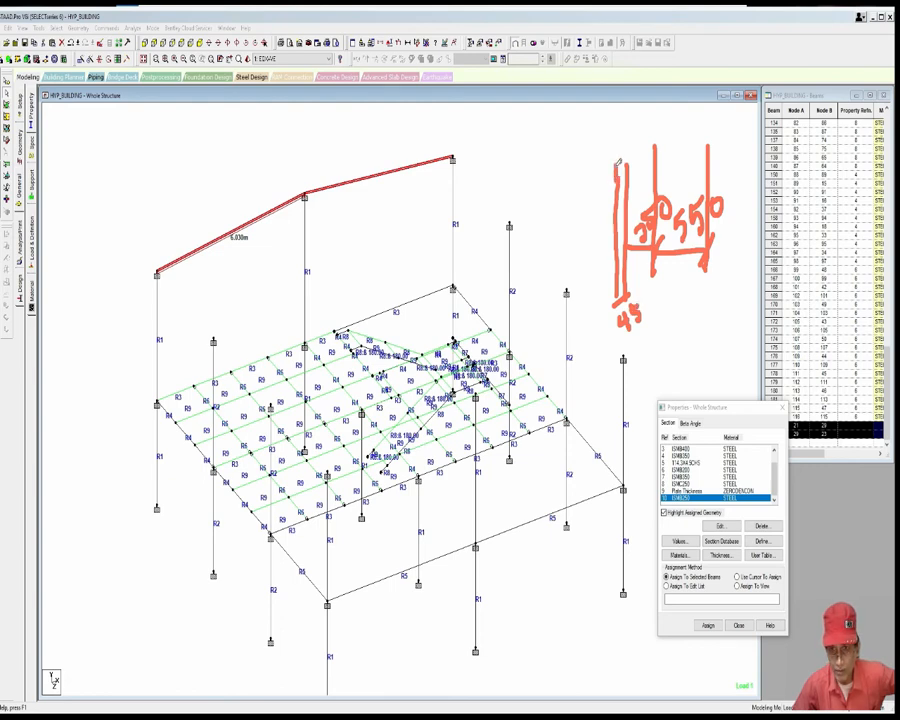
mouse_move(560, 156)
left_mouse_down()
mouse_move(611, 155)
mouse_move(574, 189)
mouse_move(582, 198)
mouse_move(598, 172)
mouse_move(611, 179)
left_mouse_up()
left_click_drag(558, 141, 558, 169)
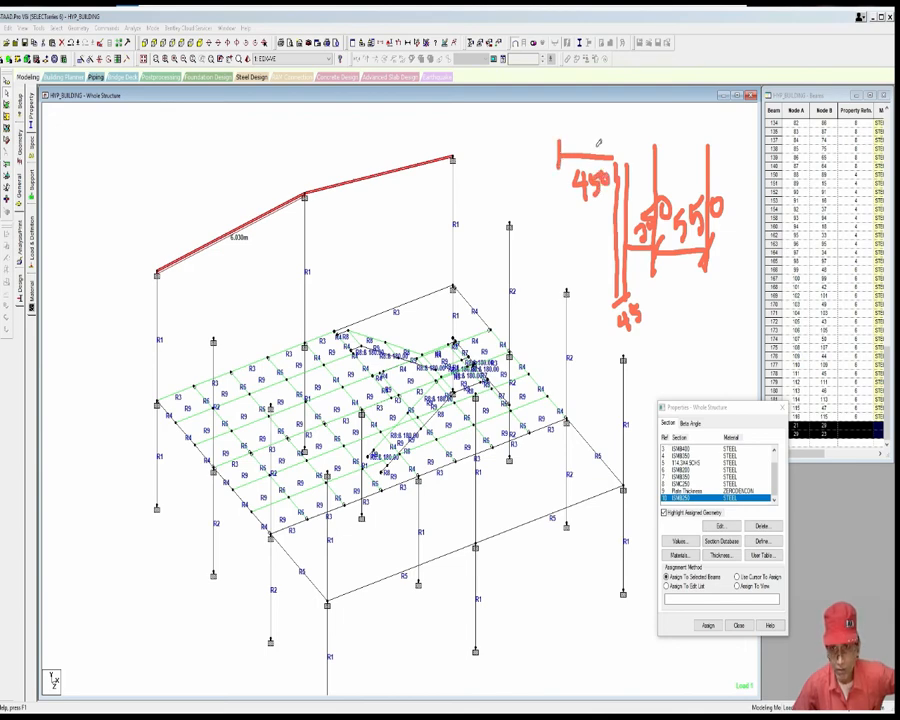
left_click_drag(661, 150, 660, 268)
left_click_drag(692, 146, 704, 270)
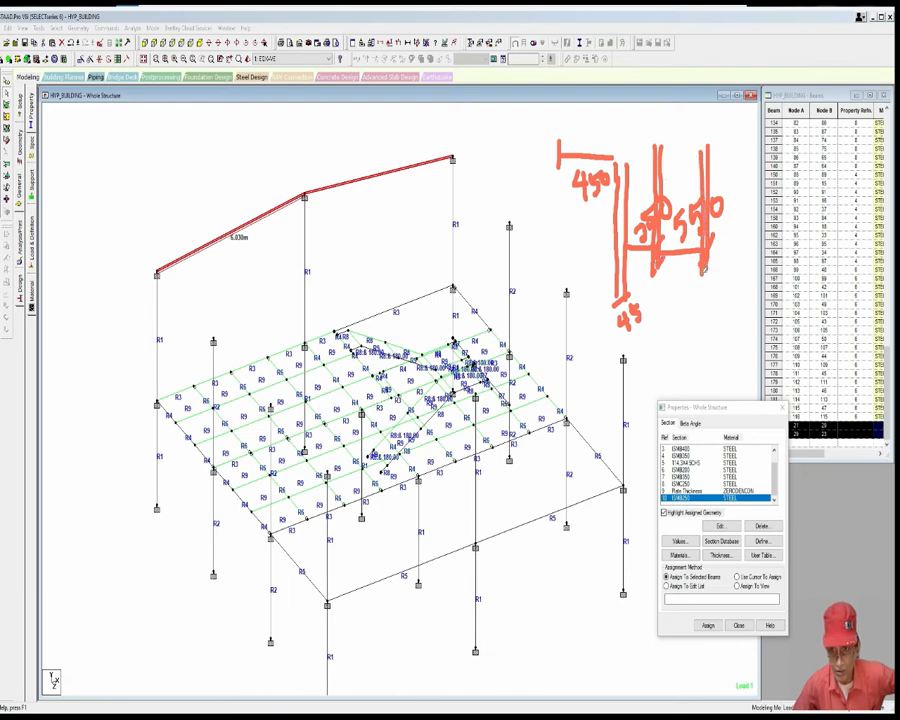
Step: Handwrite the overhang calculation 550/2 + 250 + 45 + 450 = 1020 ≈ 1000 above the frame
mouse_move(133, 171)
left_mouse_down()
mouse_move(134, 186)
mouse_move(148, 192)
mouse_move(141, 207)
left_mouse_up()
mouse_move(138, 170)
left_mouse_down()
mouse_move(154, 170)
mouse_move(163, 192)
mouse_move(187, 162)
mouse_move(207, 215)
mouse_move(224, 170)
mouse_move(214, 190)
mouse_move(244, 176)
mouse_move(273, 137)
mouse_move(302, 147)
mouse_move(293, 160)
mouse_move(327, 148)
mouse_move(328, 156)
mouse_move(346, 125)
mouse_move(387, 137)
mouse_move(381, 154)
left_mouse_up()
mouse_move(393, 127)
left_mouse_down()
mouse_move(410, 153)
mouse_move(421, 150)
mouse_move(433, 120)
mouse_move(448, 127)
mouse_move(447, 116)
mouse_move(471, 152)
left_mouse_up()
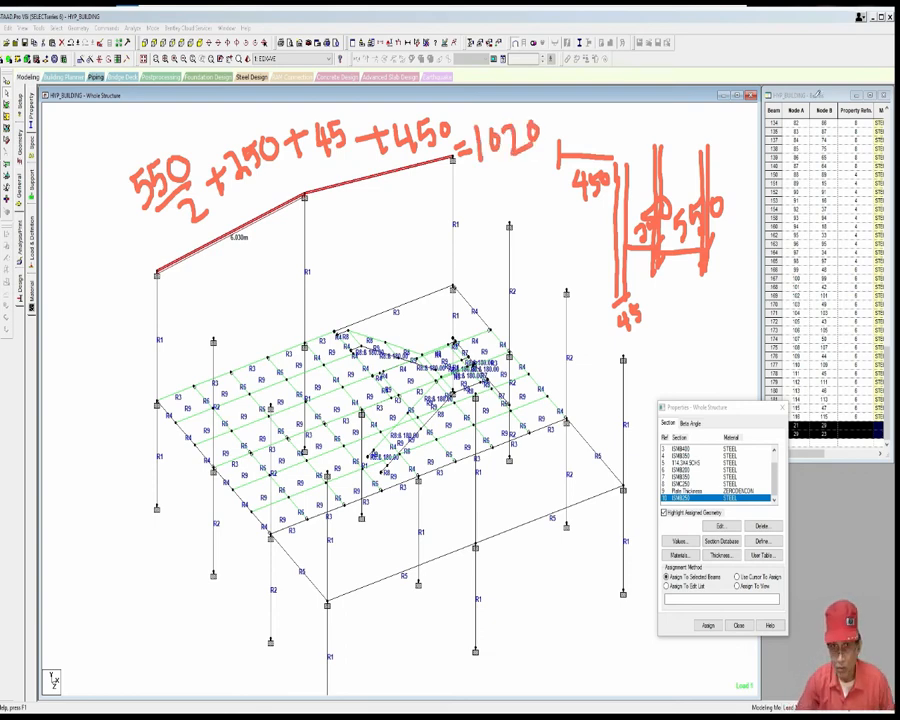
mouse_move(559, 117)
left_mouse_down()
mouse_move(585, 127)
mouse_move(601, 113)
mouse_move(610, 128)
mouse_move(616, 112)
mouse_move(630, 113)
mouse_move(564, 114)
left_mouse_up()
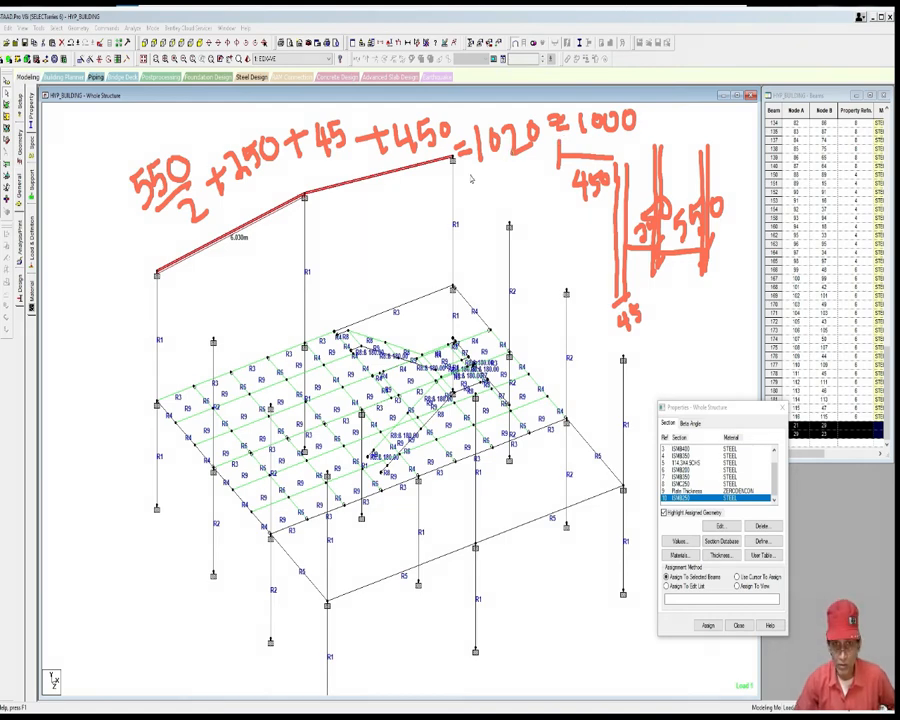
Step: Clear the annotations and copy the rear frame's right upper column, pasting it with a 1 m offset in X
left_click(454, 210)
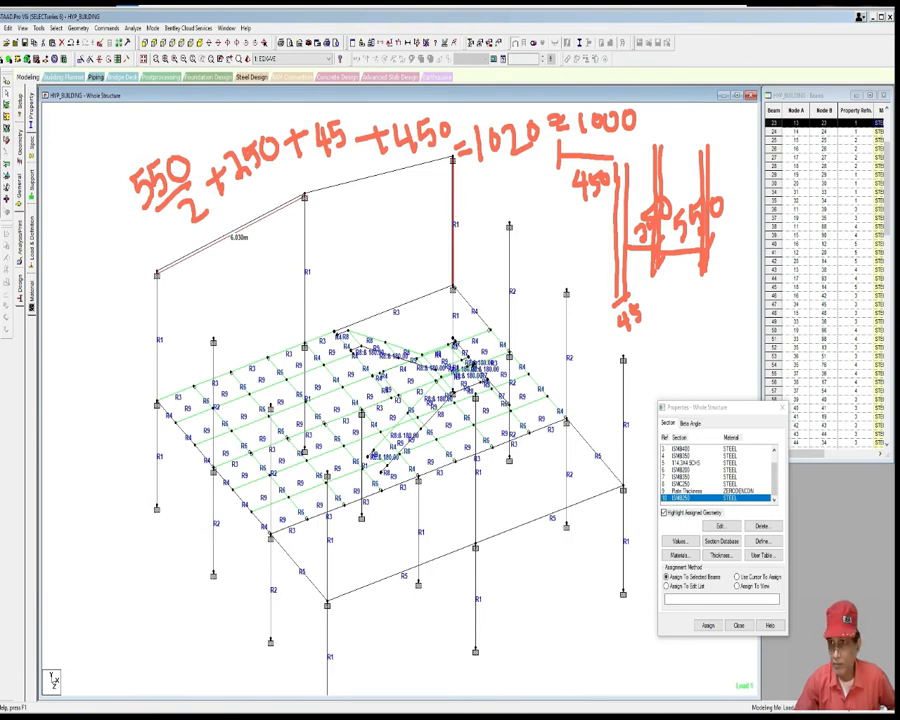
key("Escape")
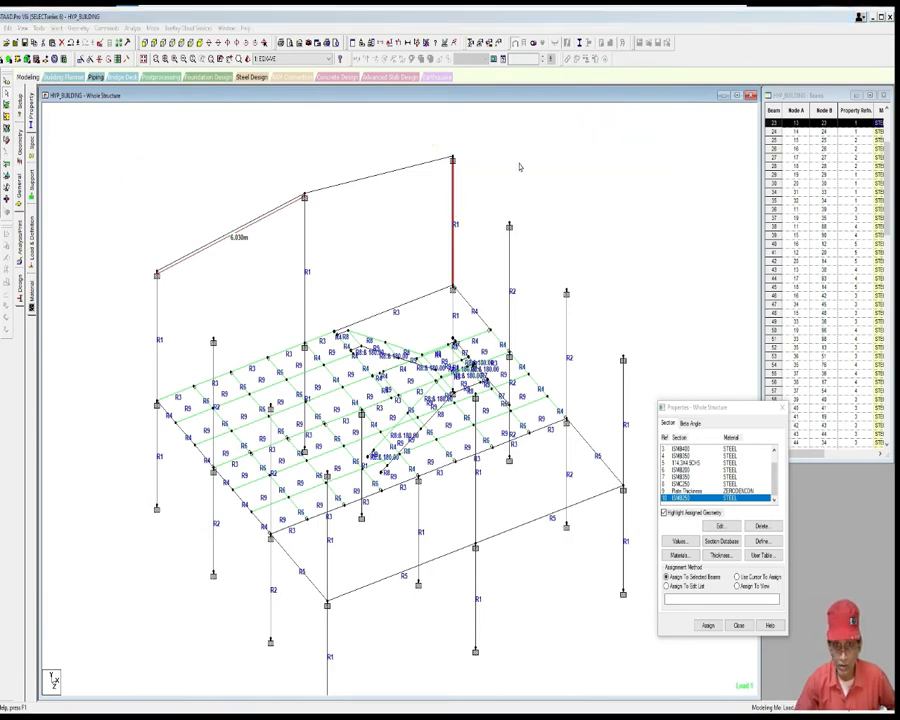
right_click(520, 163)
left_click(538, 176)
right_click(525, 160)
left_click(540, 187)
type("1")
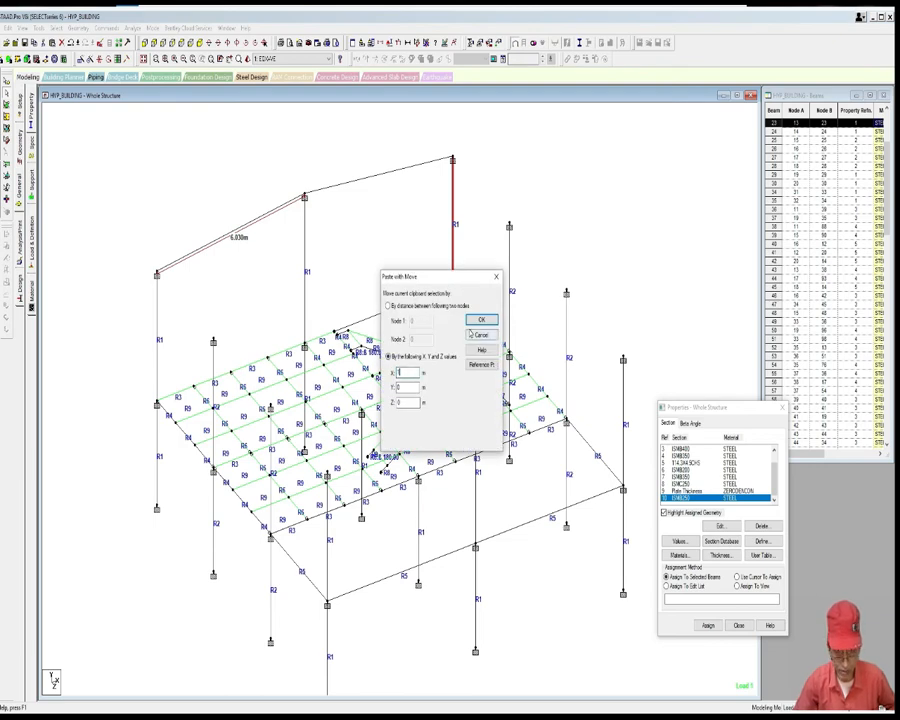
left_click(481, 321)
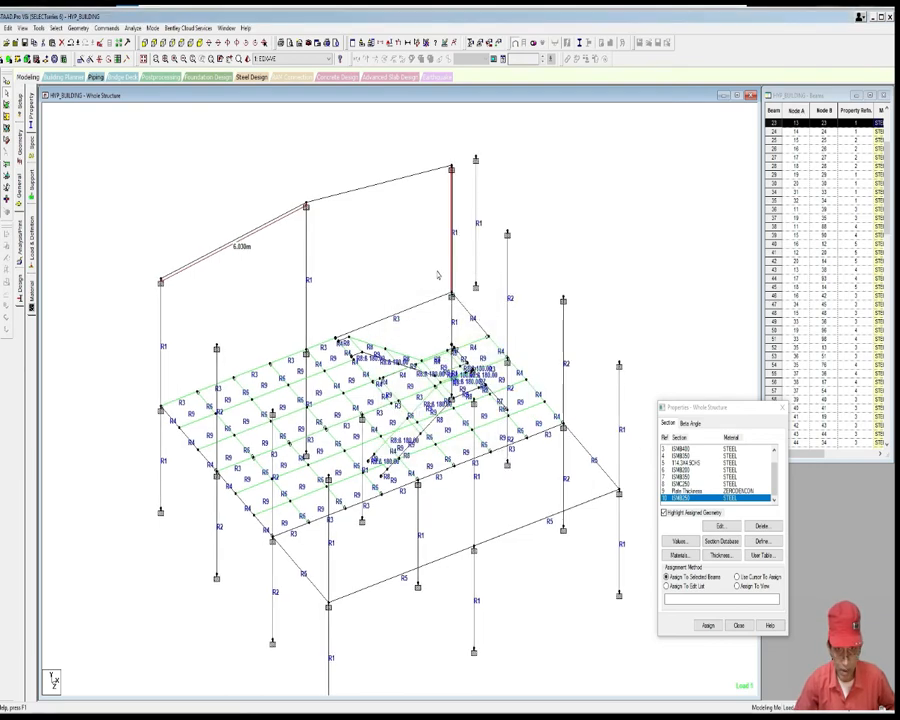
Step: Copy the rear frame's left upper column and paste it offset outward in the X direction
left_click(180, 336)
left_click(171, 335)
right_click(160, 200)
left_click(180, 224)
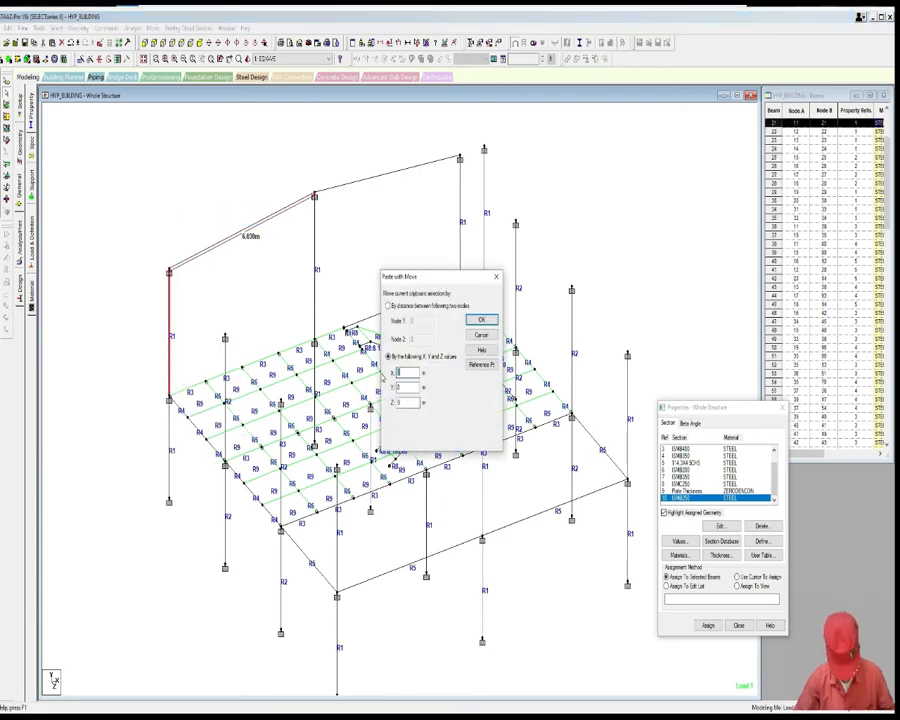
left_click(481, 321)
Step: Copy the left rafter and paste it with its ridge end as reference point on the left eave node, extending the slope
left_click(297, 299)
scroll(253, 255, "down", 1)
left_click(251, 252)
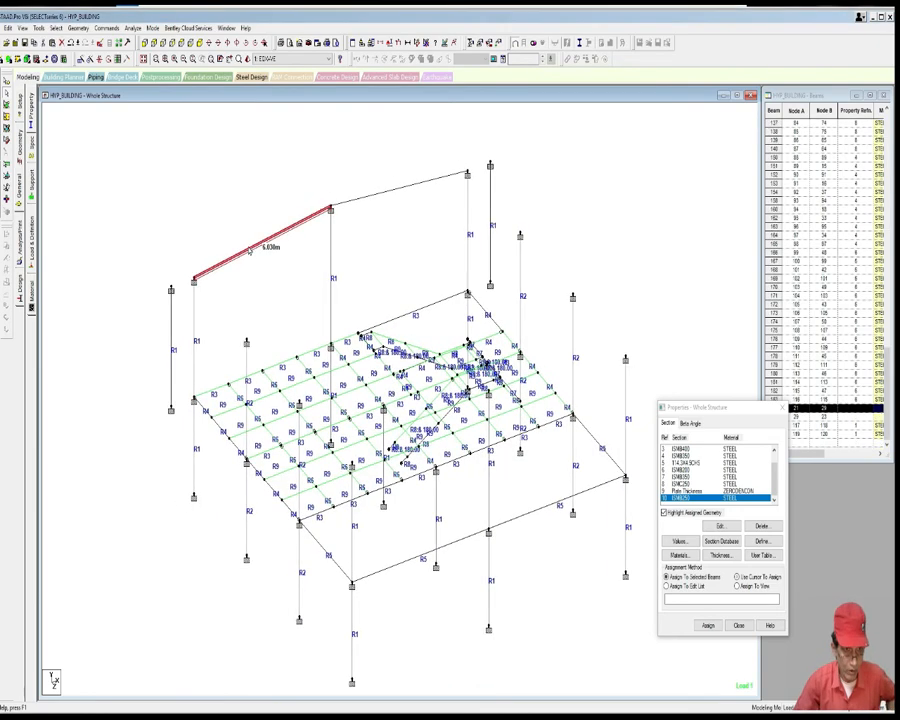
right_click(224, 173)
left_click(237, 190)
right_click(235, 177)
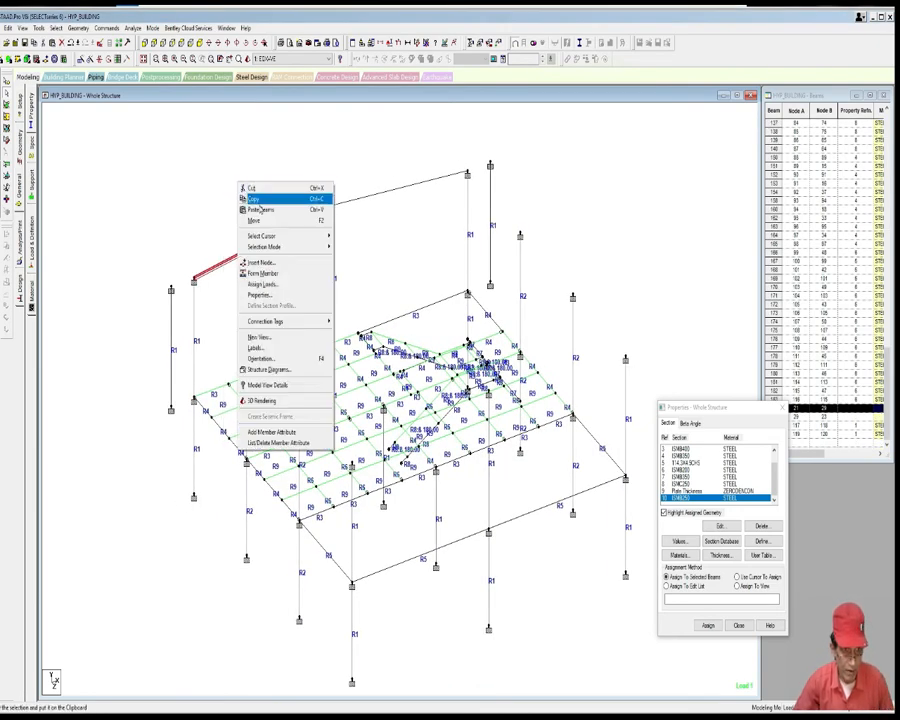
left_click(245, 202)
left_click(481, 364)
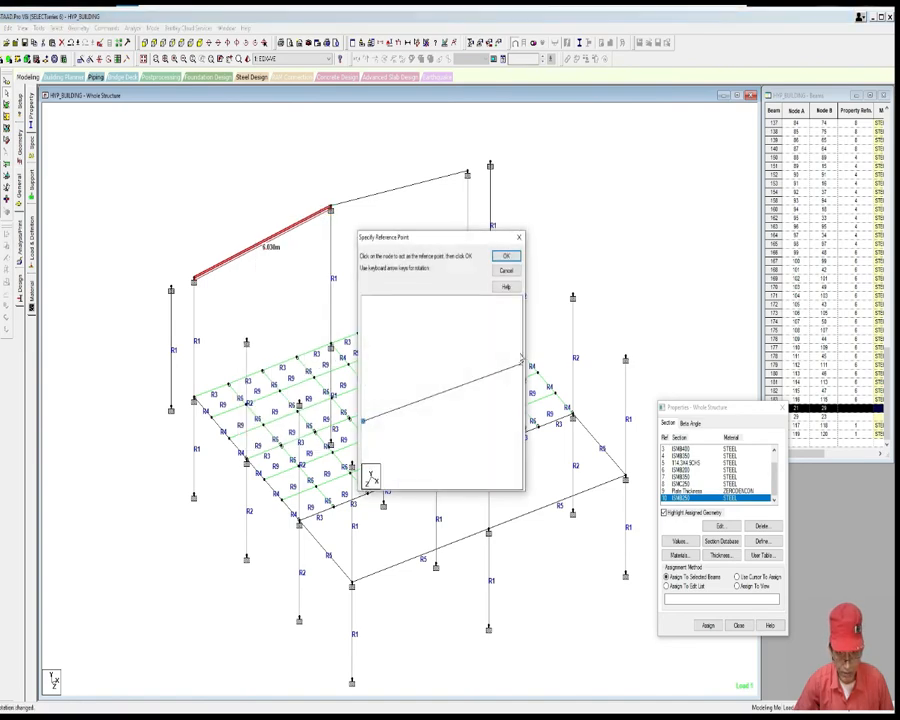
left_click(506, 257)
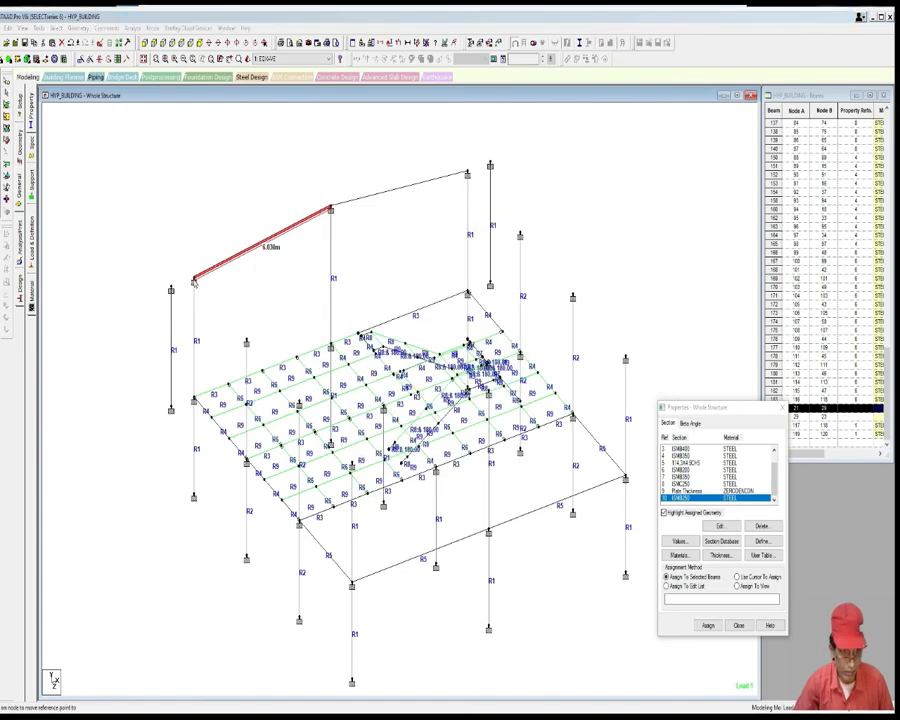
left_click(478, 320)
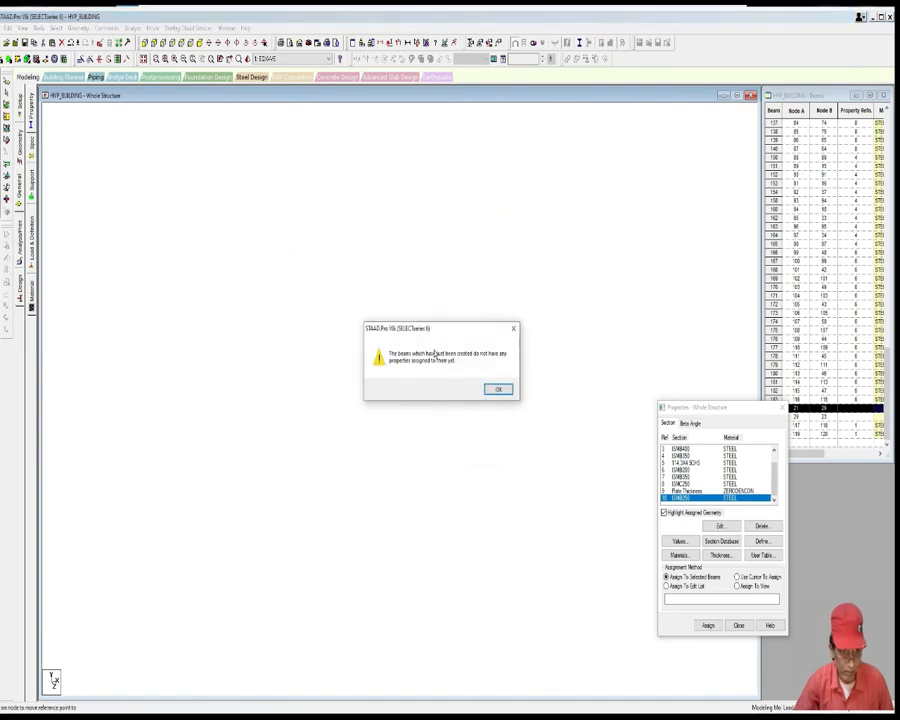
left_click(497, 388)
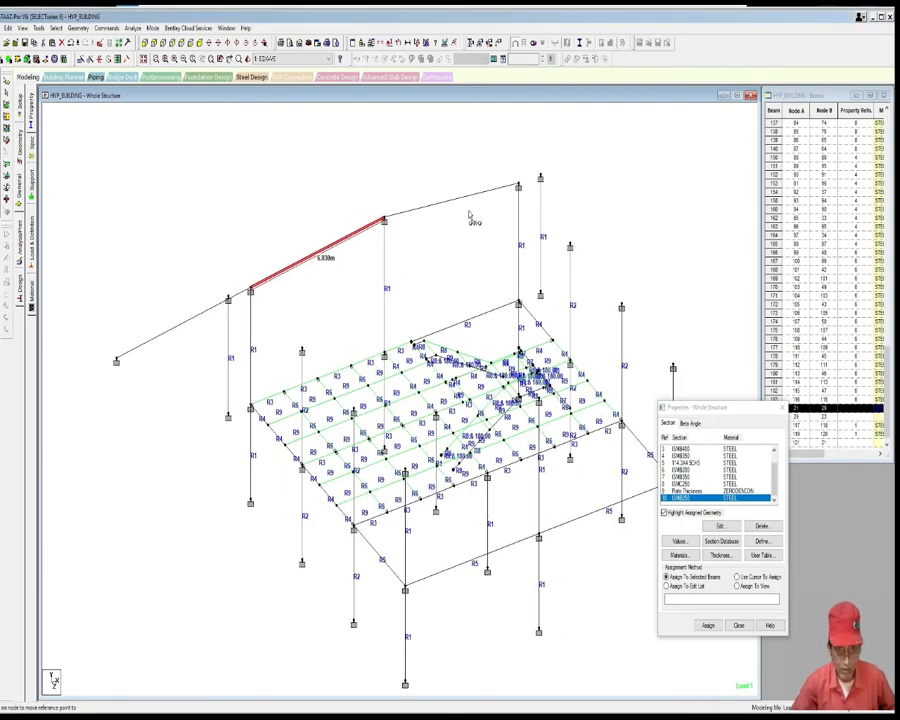
Step: Copy the right rafter and paste it from its ridge end onto the right eave node, extending the slope
left_click(462, 200)
right_click(463, 166)
left_click(475, 177)
right_click(462, 165)
left_click(476, 177)
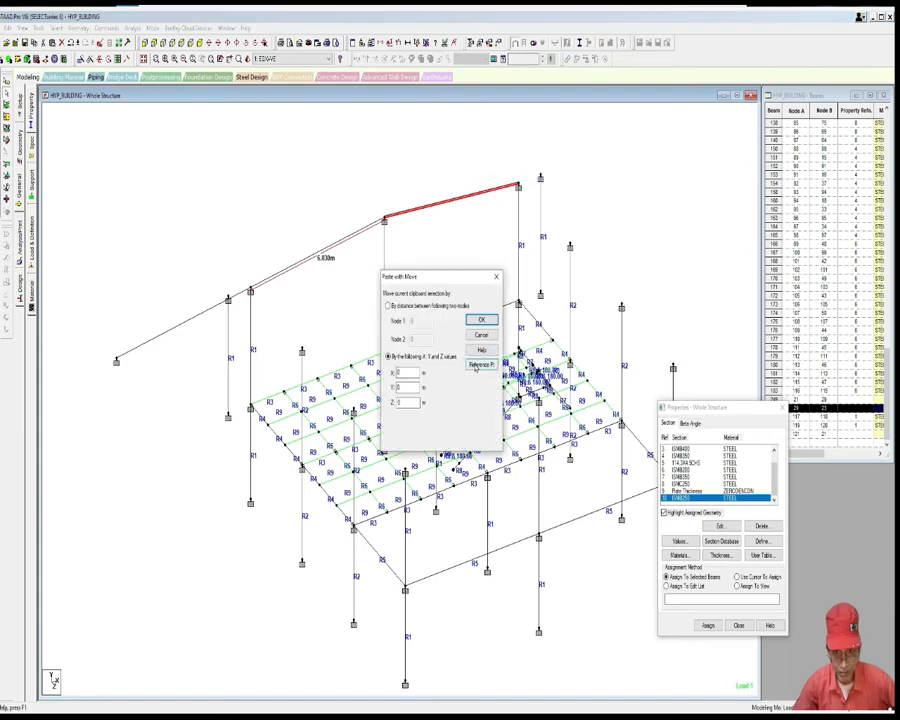
left_click(479, 365)
left_click(508, 255)
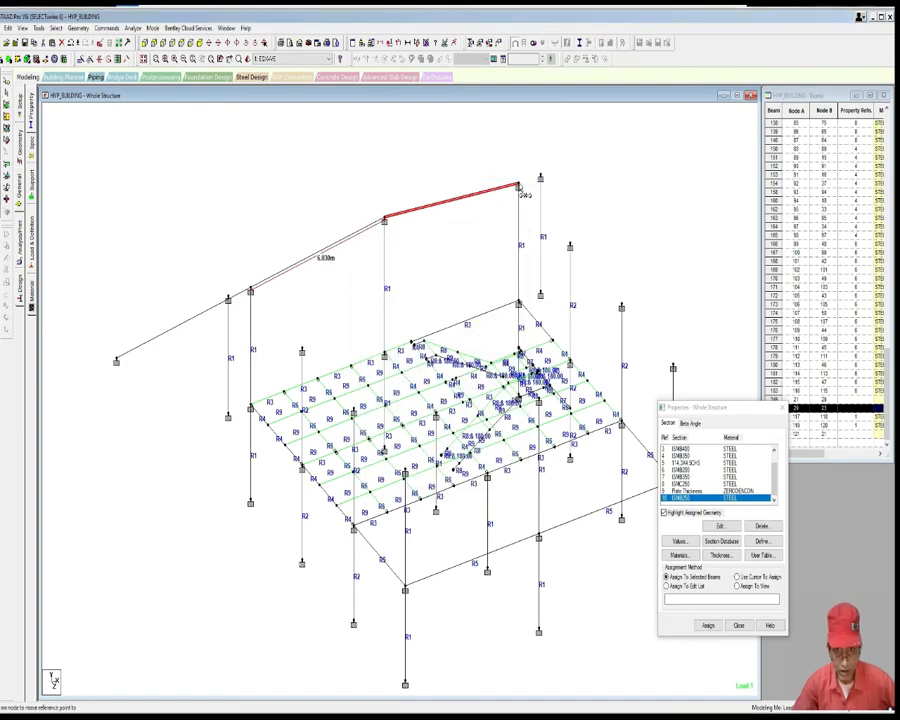
left_click(519, 190)
left_click(532, 317)
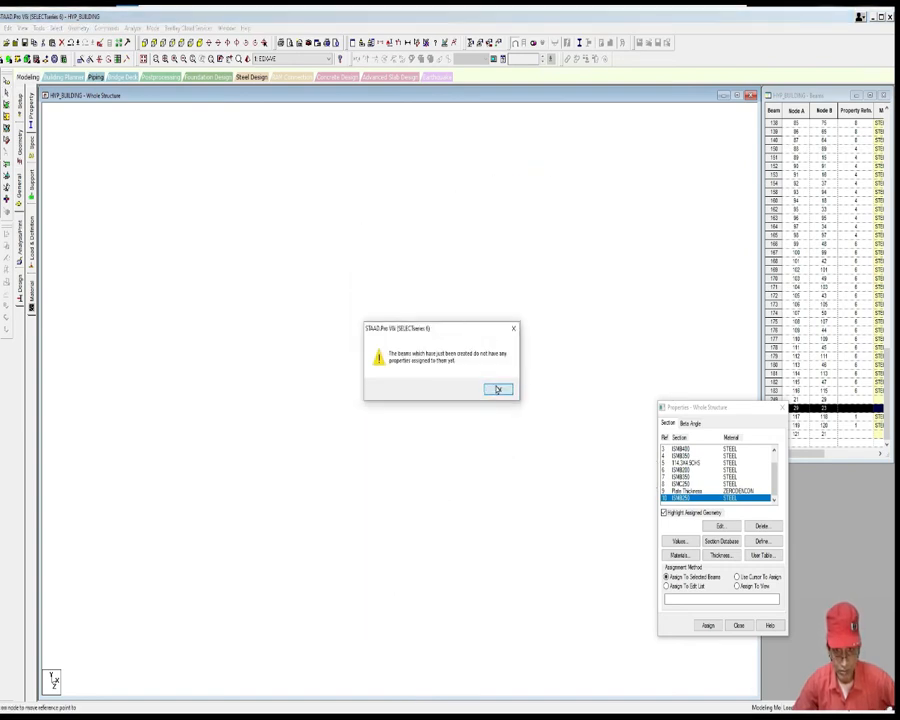
left_click(497, 389)
Step: Intersect the two offset columns with the extended rafters to split the members where they cross
left_click_drag(246, 320, 250, 430)
left_click(225, 338, "ctrl")
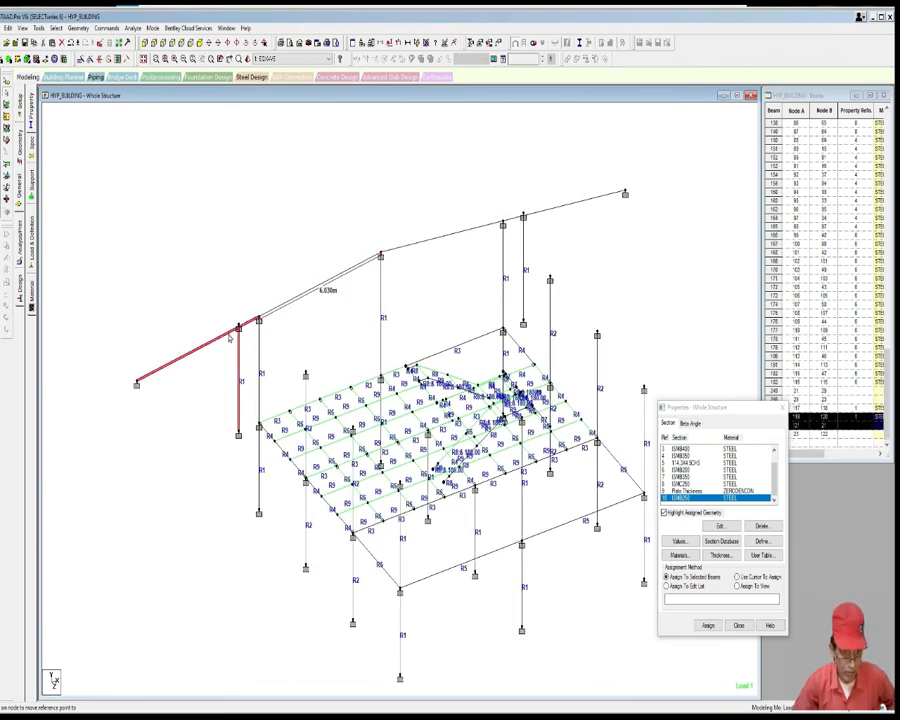
left_click(523, 262, "ctrl")
left_click(541, 214, "ctrl")
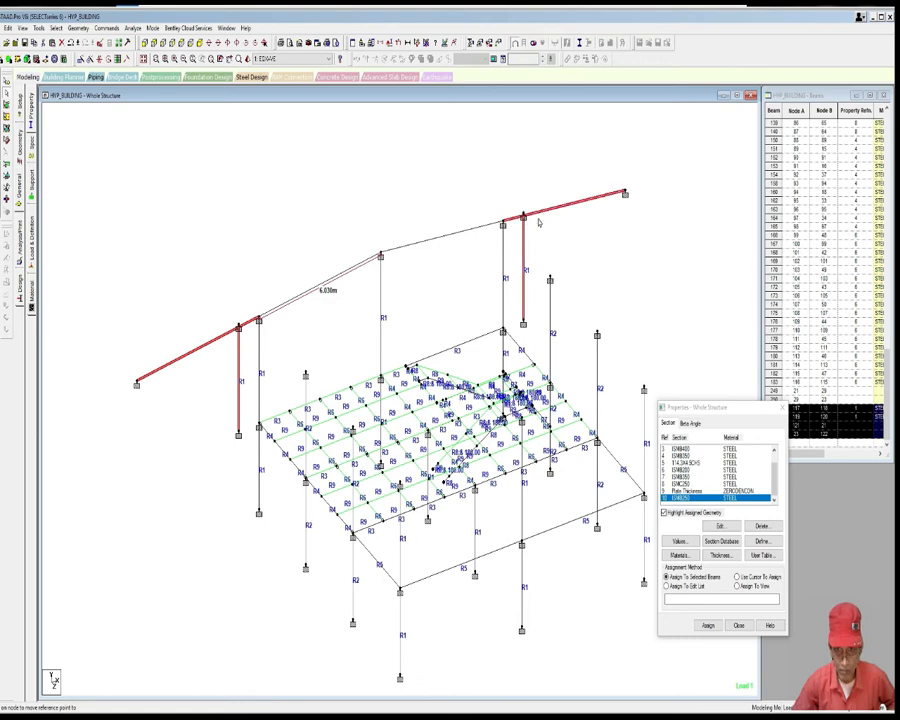
left_click(78, 28)
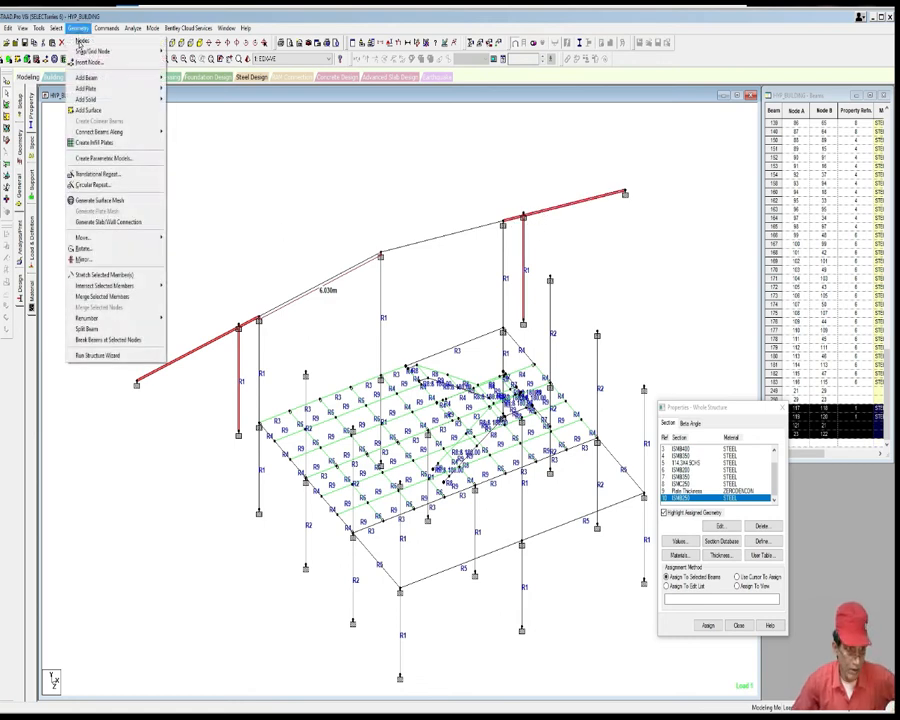
mouse_move(128, 285)
left_click(185, 283)
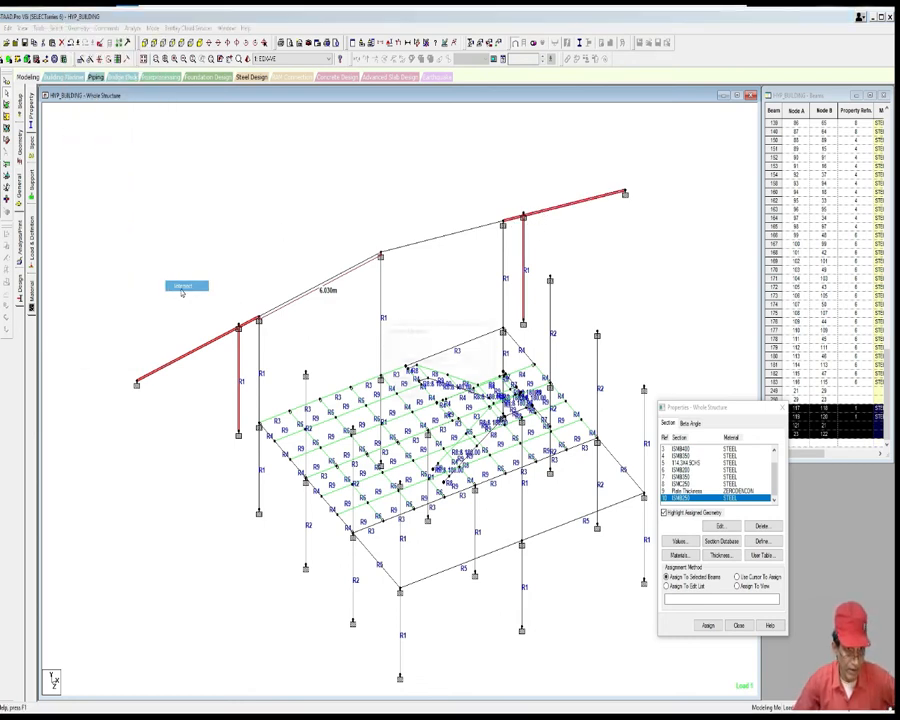
left_click(405, 385)
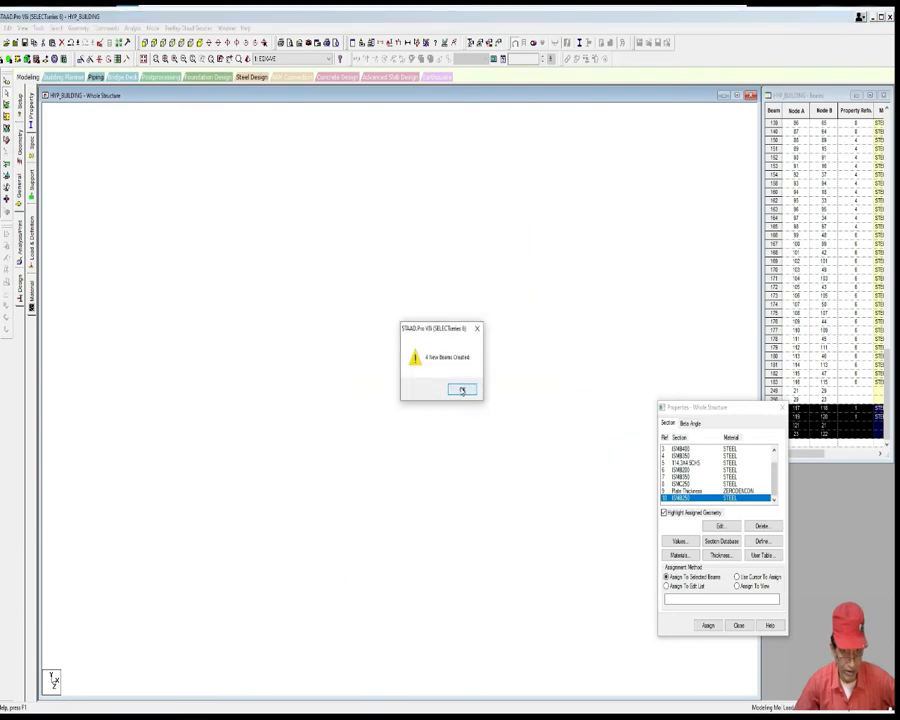
left_click(462, 389)
Step: Delete the end nodes of the offset columns and outer rafter pieces, leaving only short eave overhangs
left_click(333, 240)
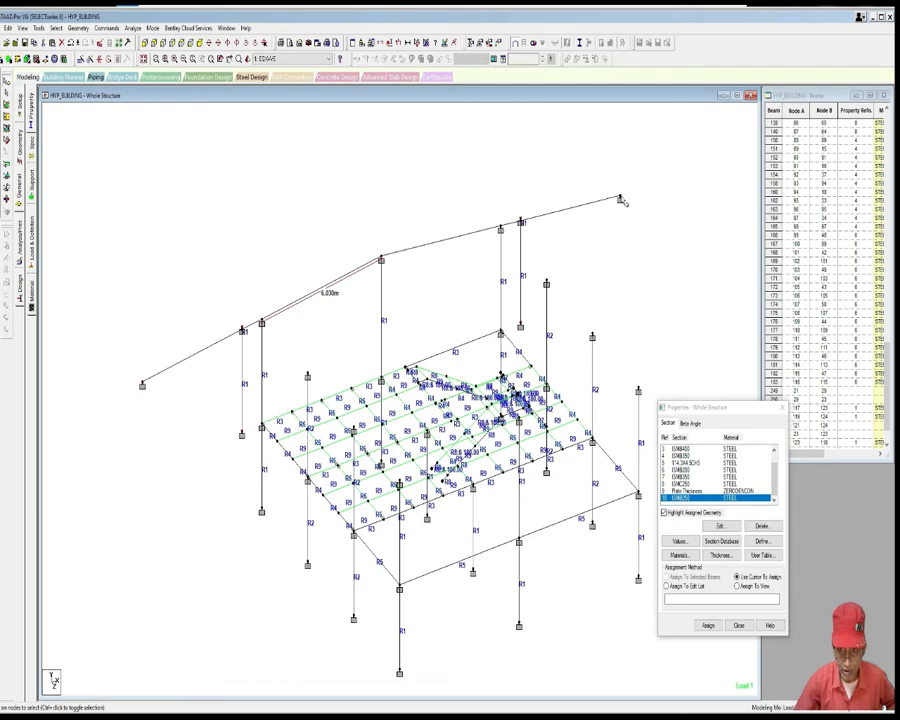
middle_click_drag(613, 235, 591, 227)
key("Delete")
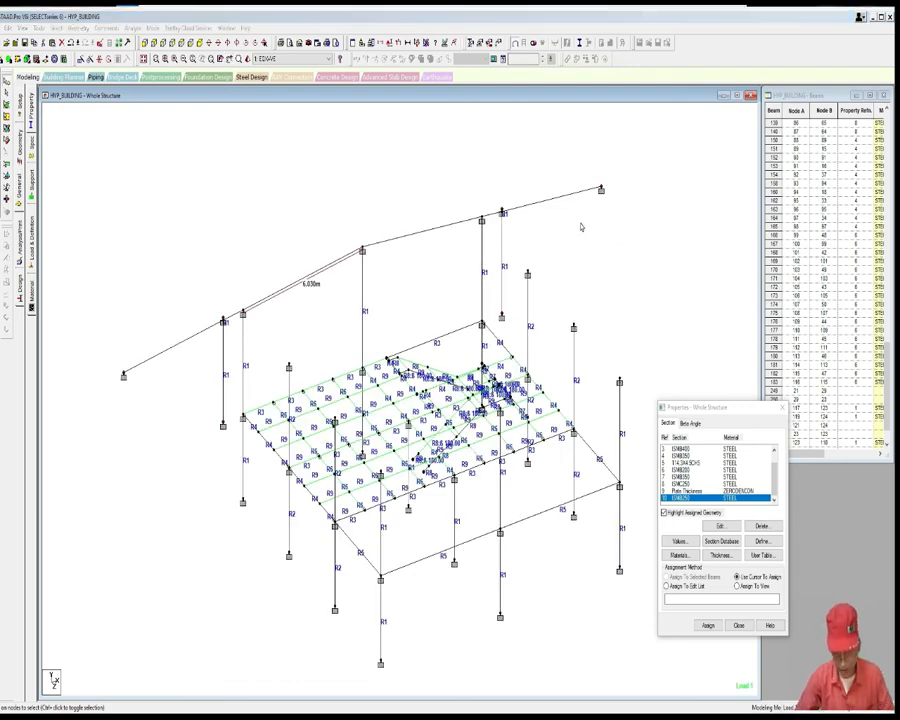
left_click(461, 392)
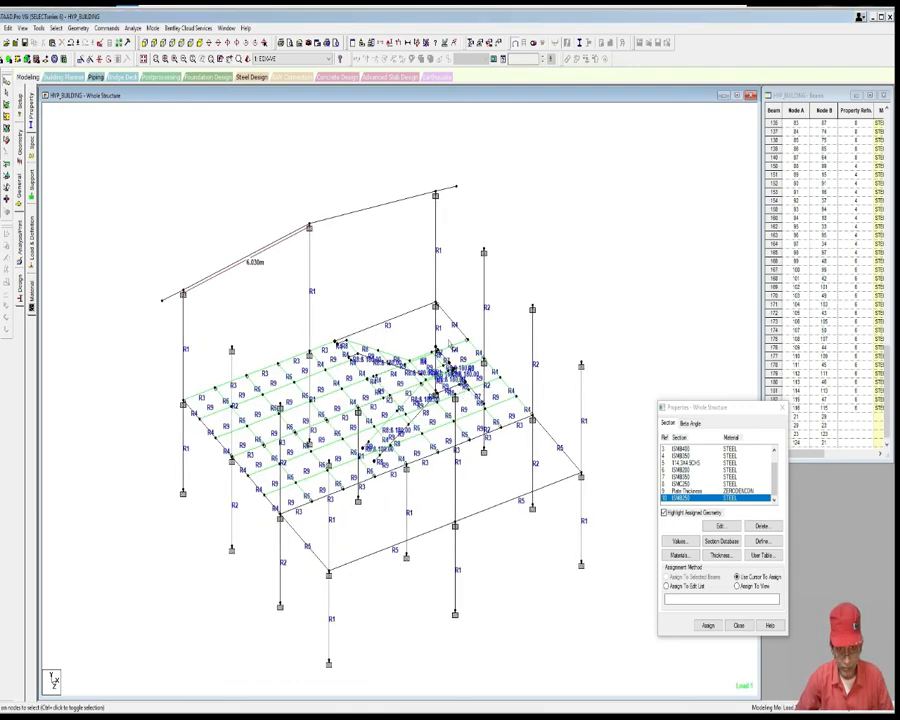
scroll(410, 305, "up", 3)
scroll(367, 300, "down", 4)
scroll(366, 300, "up", 1)
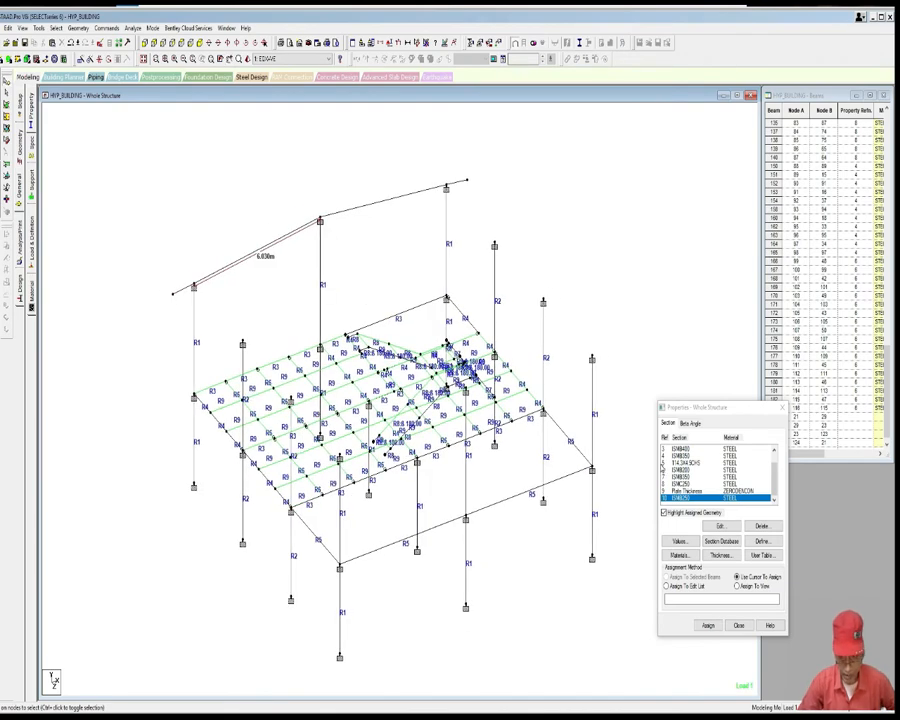
scroll(374, 313, "up", 6)
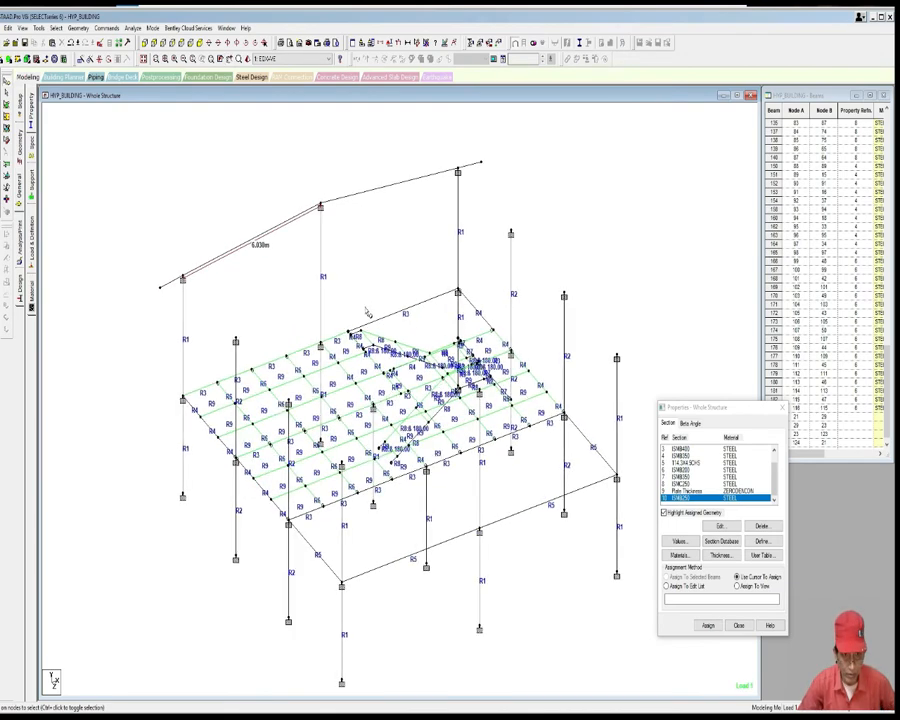
scroll(364, 305, "down", 1)
Step: Copy all rafters and overhangs of the rear frame and start pasting them with the left eave node as reference point
left_click(260, 236)
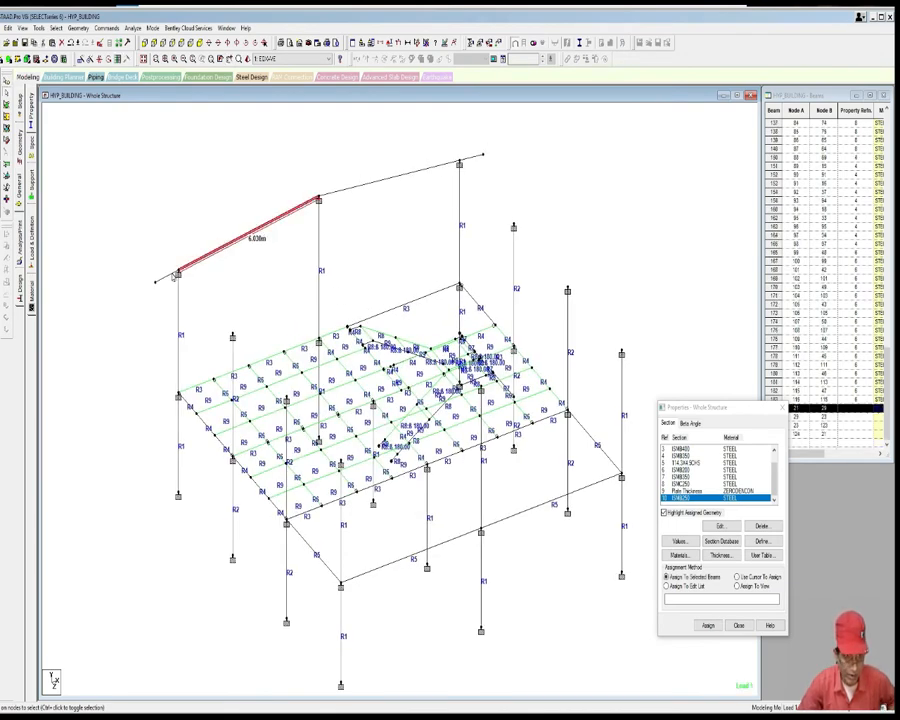
left_click(368, 187, "ctrl")
left_click(471, 160, "ctrl")
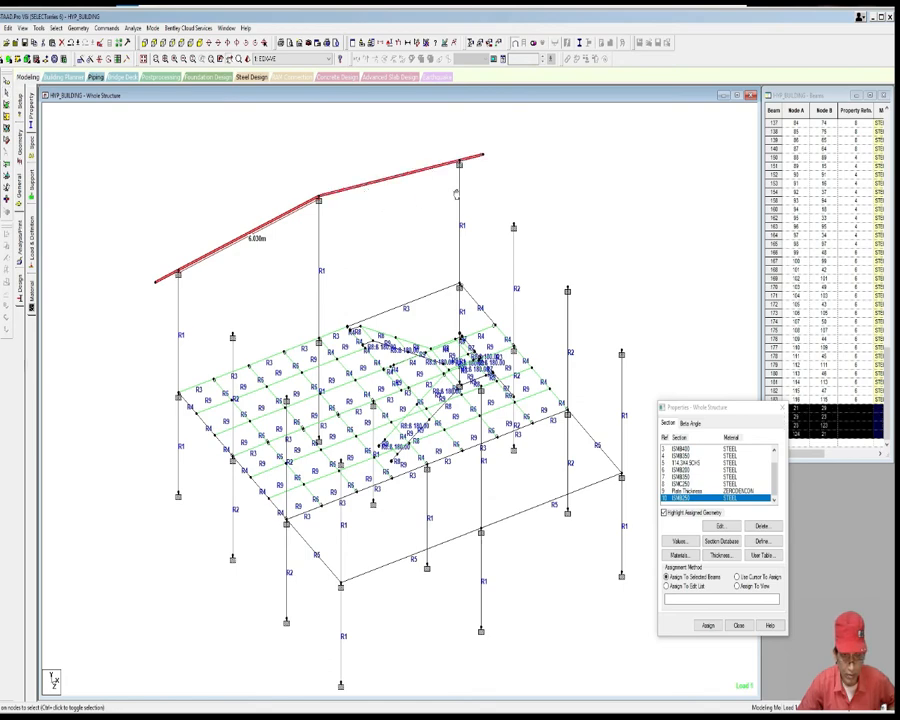
scroll(296, 176, "down", 1)
right_click(277, 152)
left_click(292, 167)
right_click(270, 145)
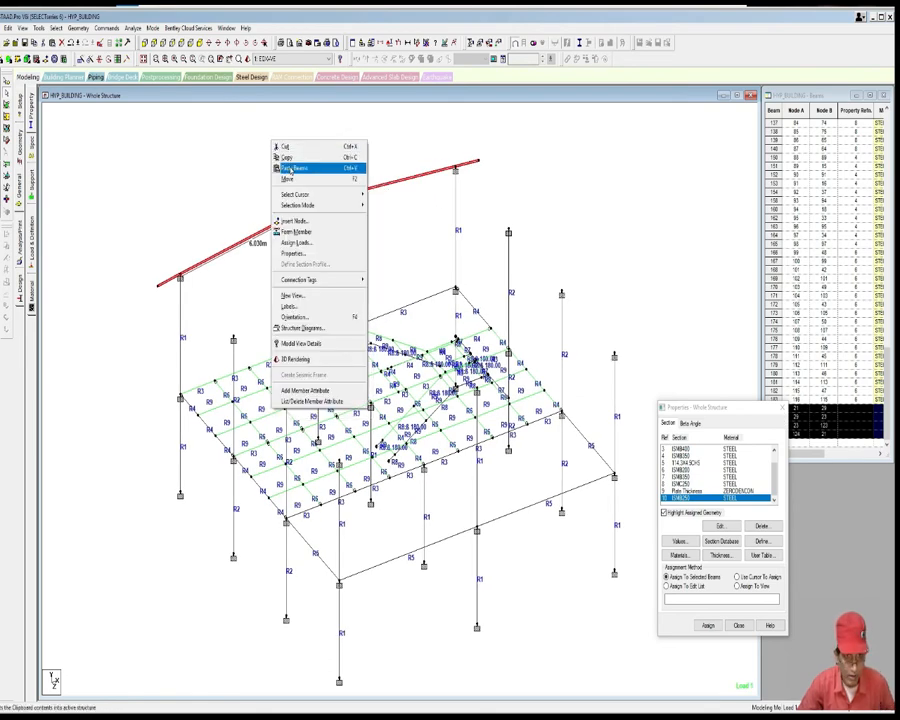
left_click(300, 166)
left_click(482, 363)
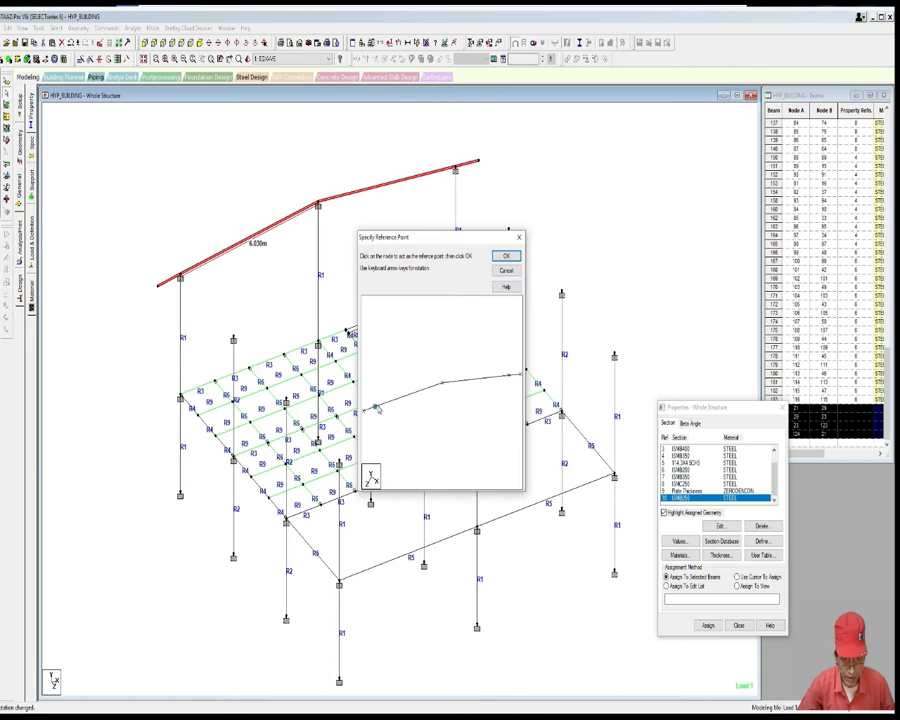
left_click(508, 258)
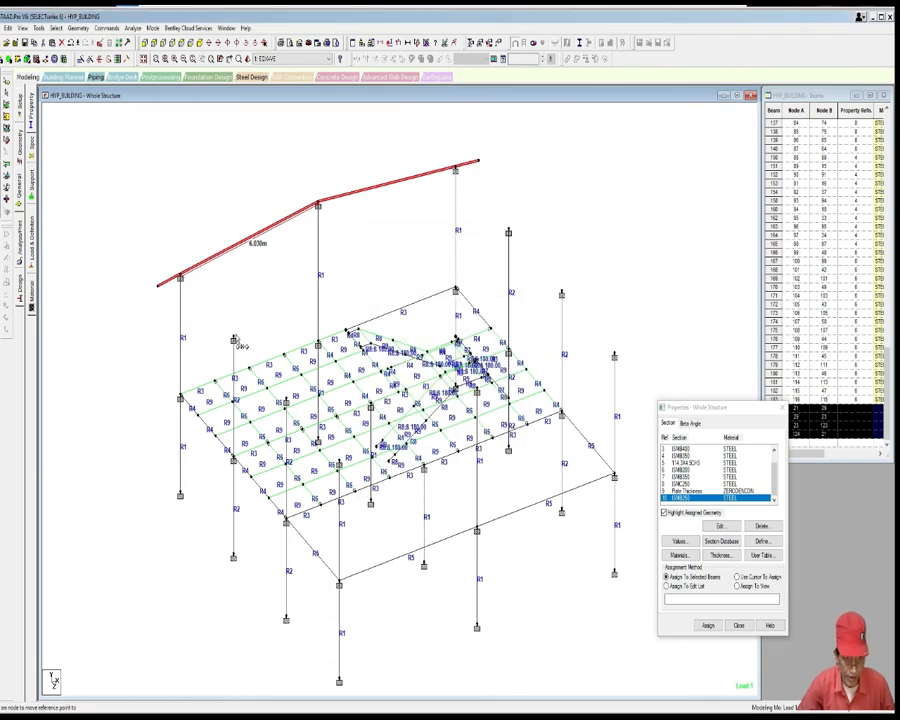
Step: Place copies of the rafter set on the left eave nodes of the two middle frames and the front frame
left_click(460, 365)
left_click(480, 320)
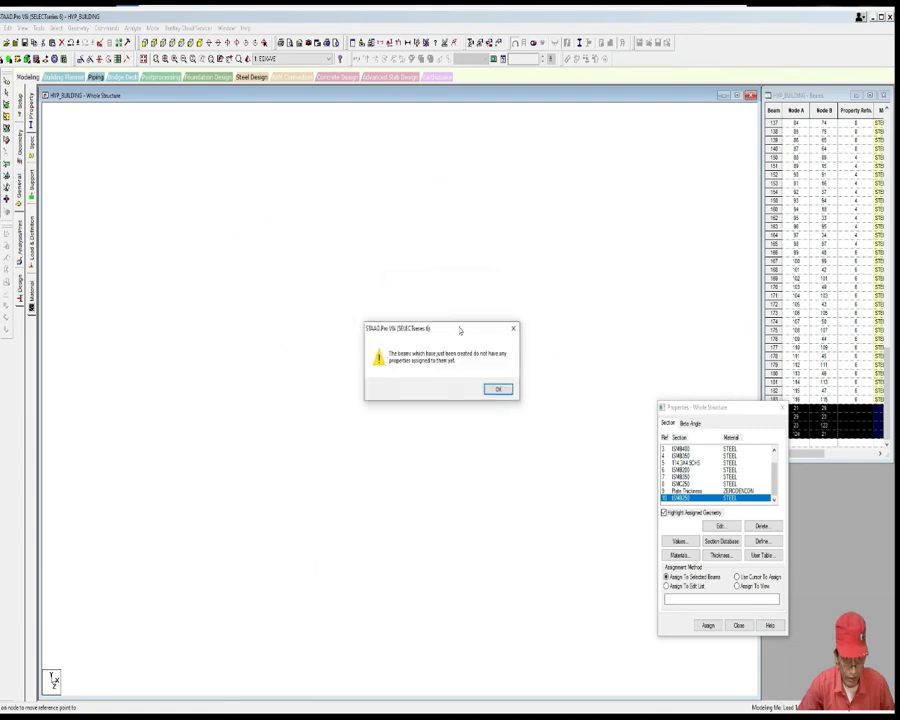
left_click(494, 386)
left_click(292, 401)
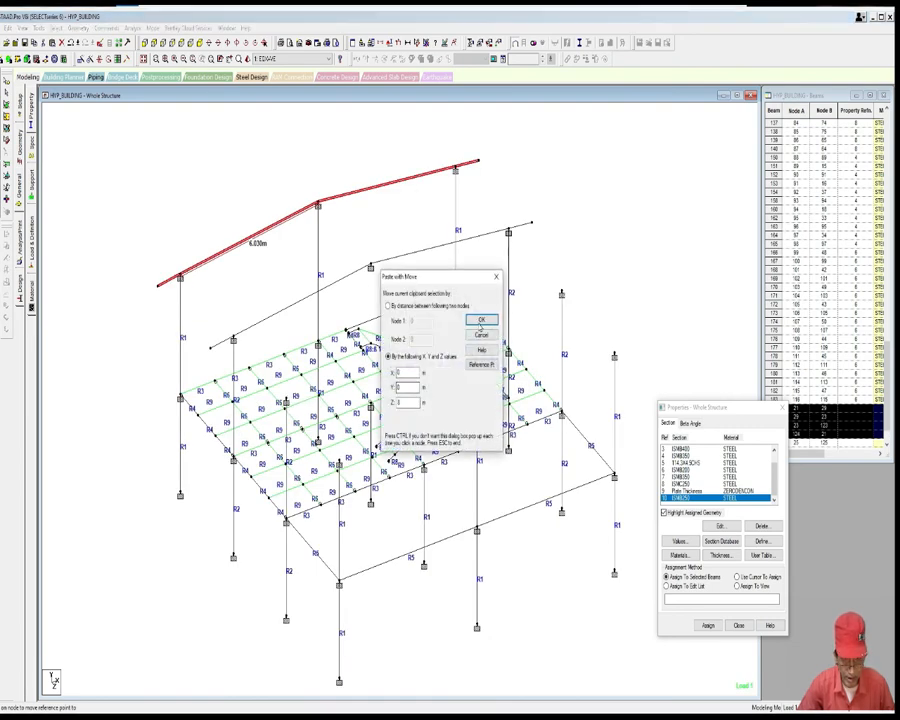
left_click(477, 321)
left_click(497, 389)
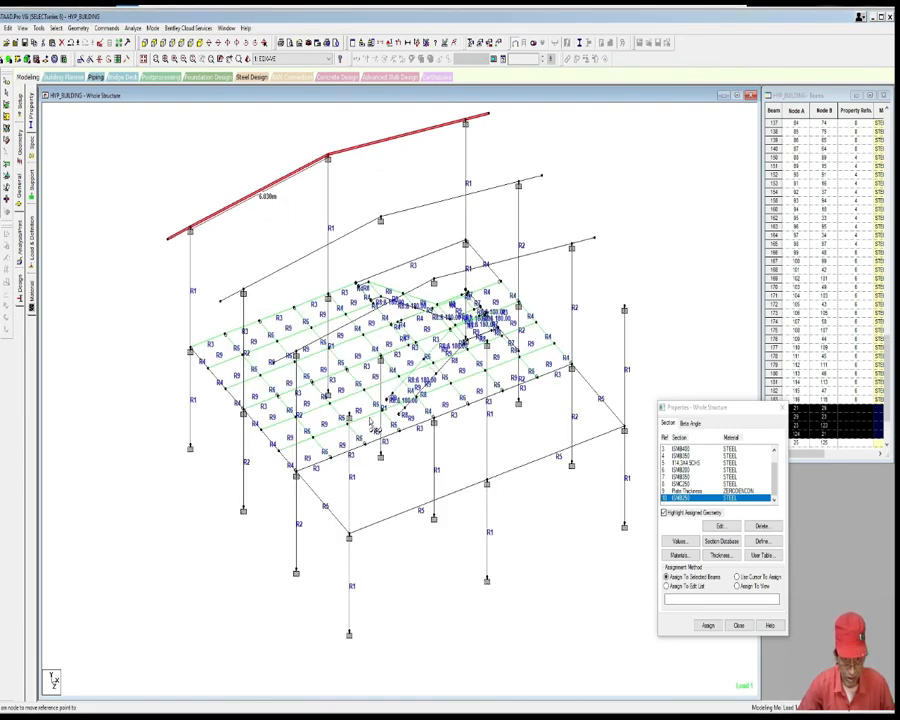
left_click(348, 418)
left_click(480, 320)
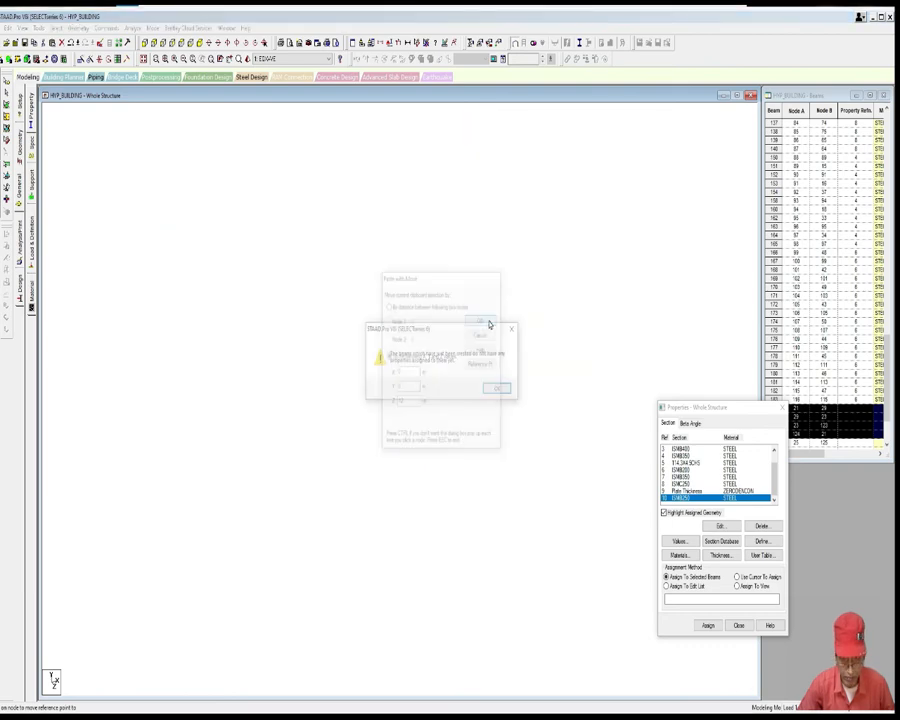
left_click(497, 388)
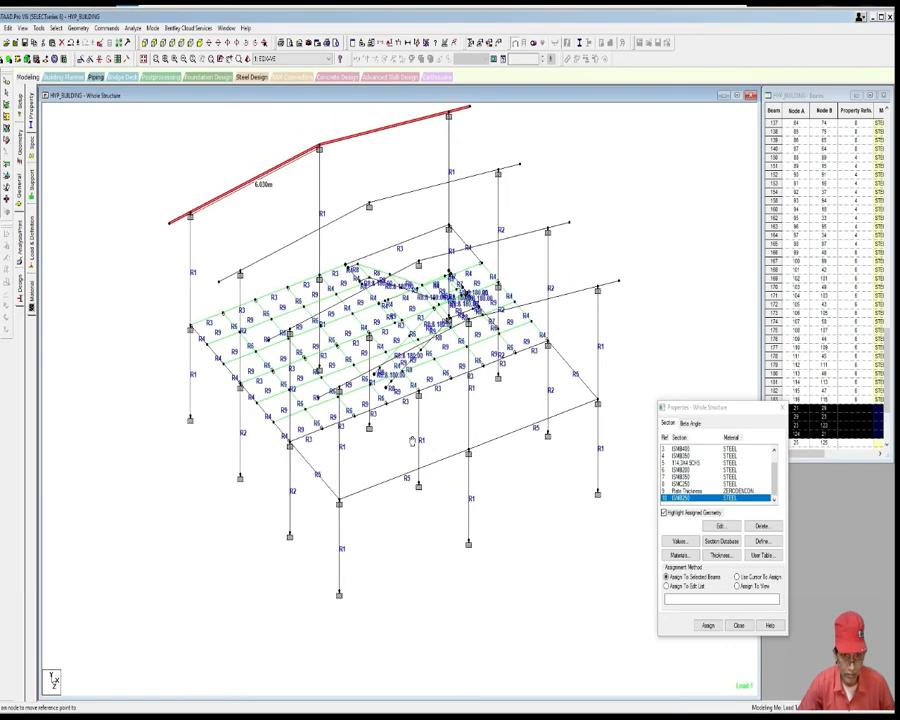
scroll(388, 467, "up", 3)
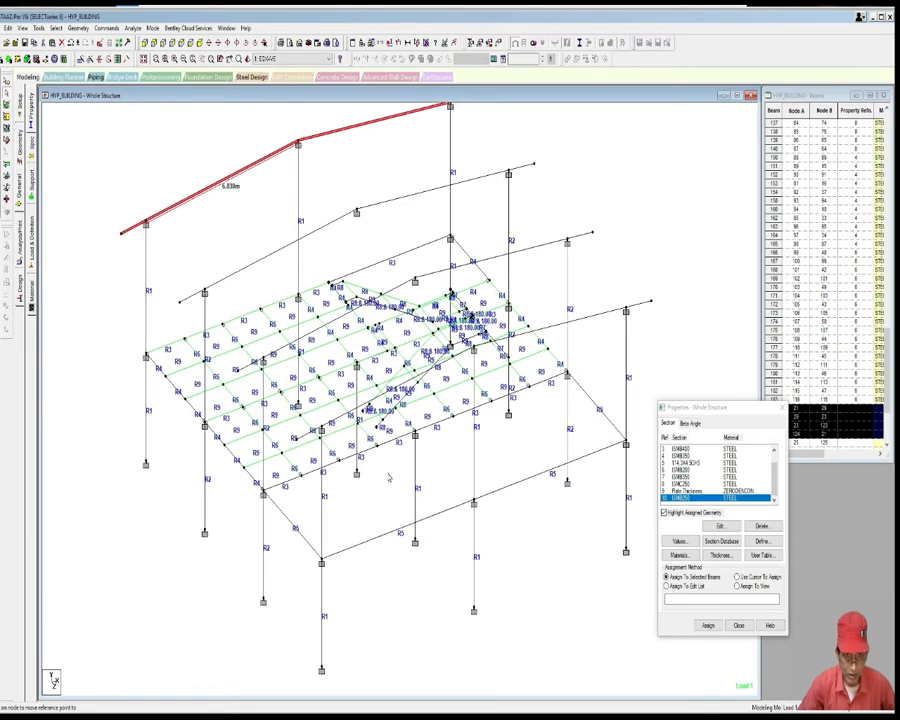
left_click(388, 489)
scroll(388, 490, "down", 1)
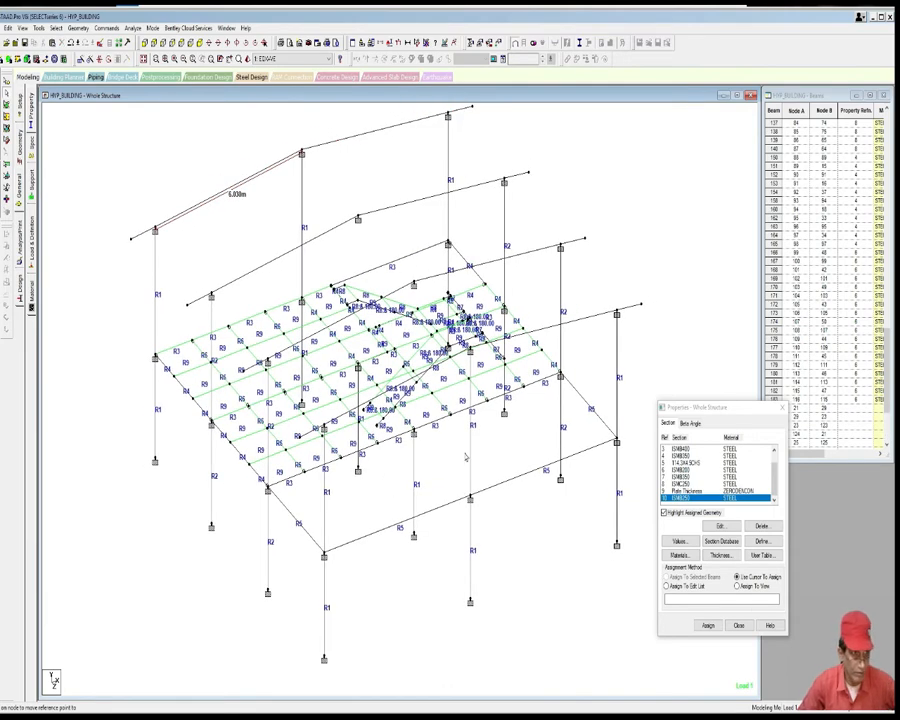
Step: Add longitudinal eave beams joining the column tops along both sides of the building, from the rear frame to the front frame
left_click(156, 230)
left_click(211, 296)
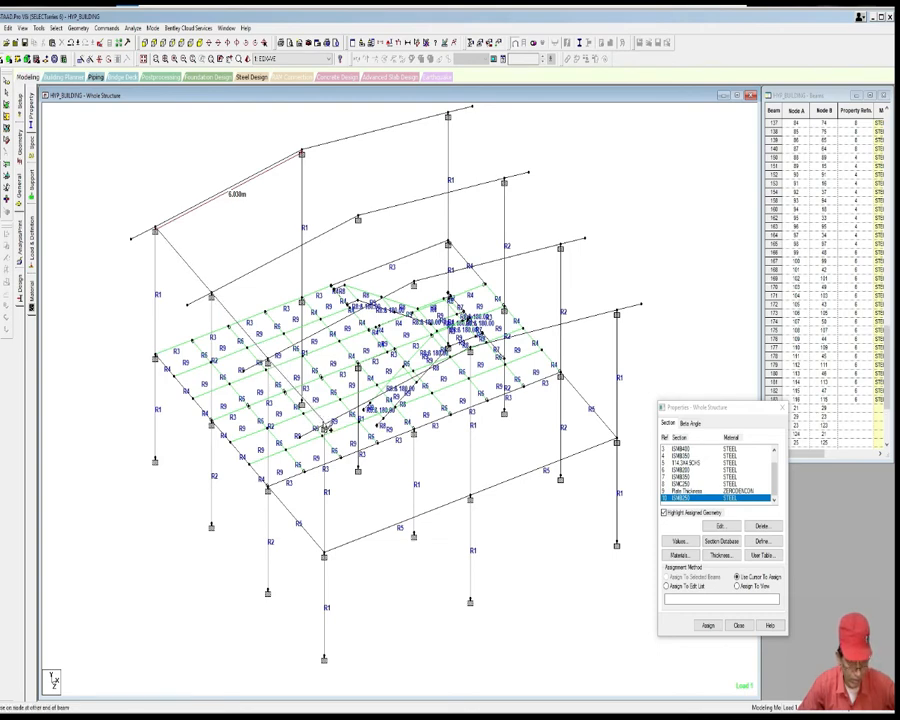
scroll(354, 391, "up", 1)
scroll(354, 391, "down", 1)
left_click(440, 129)
left_click(492, 190)
left_click(493, 191)
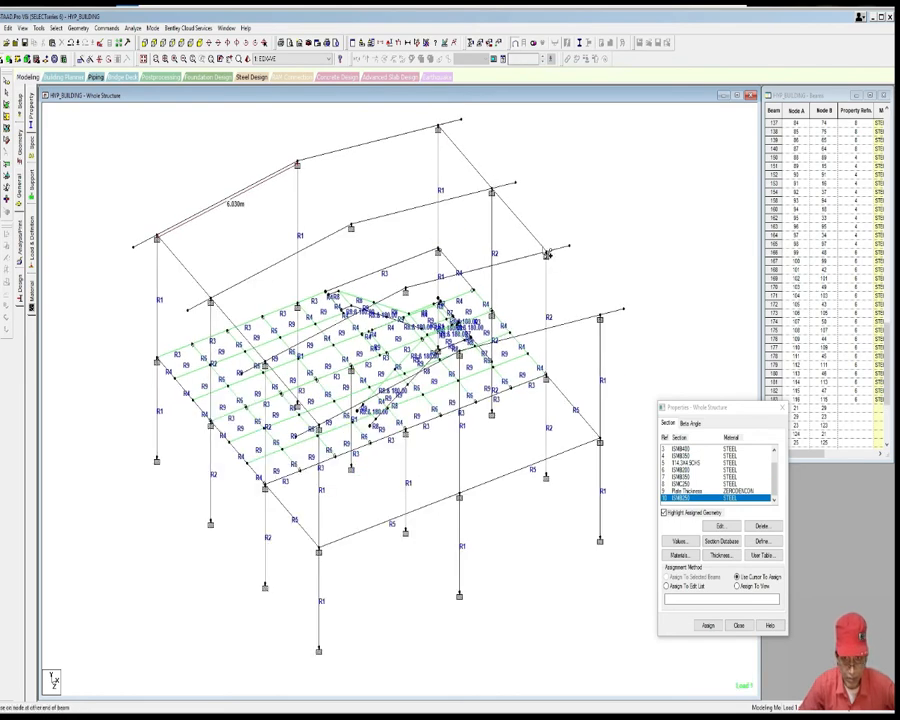
left_click(598, 316)
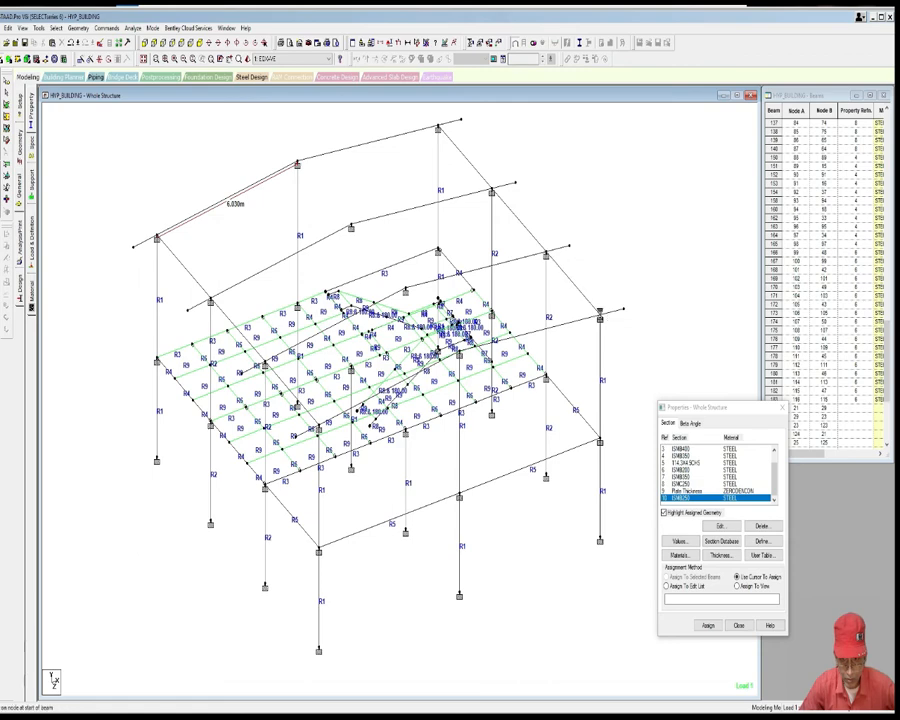
Step: Add the TATA Structure square hollow section 100X100X4.0SHS in steel from the section database
left_click(722, 541)
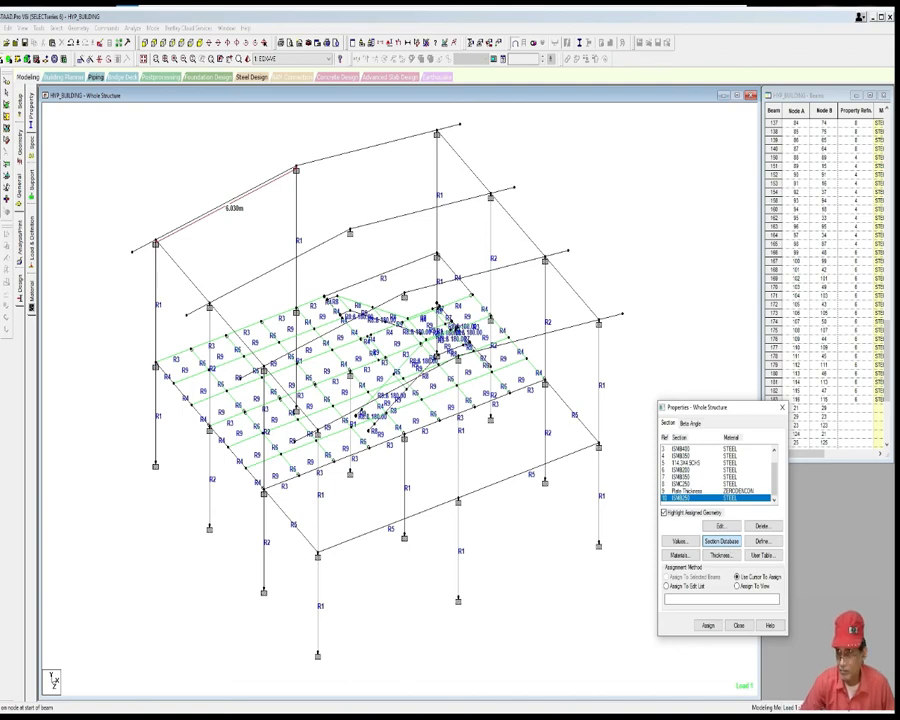
scroll(352, 472, "down", 5)
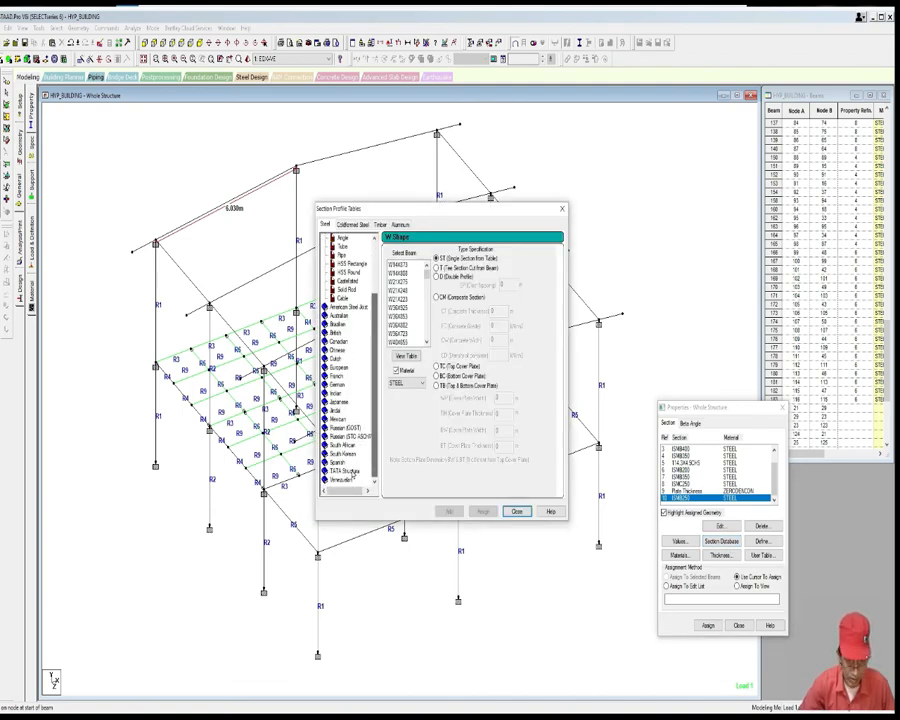
double_click(348, 471)
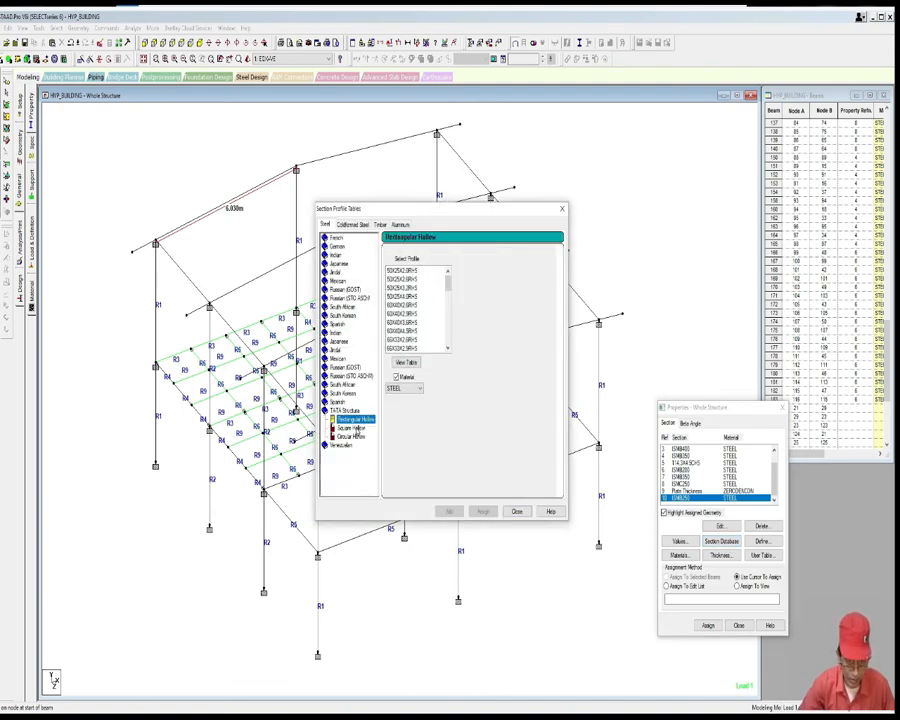
left_click(351, 428)
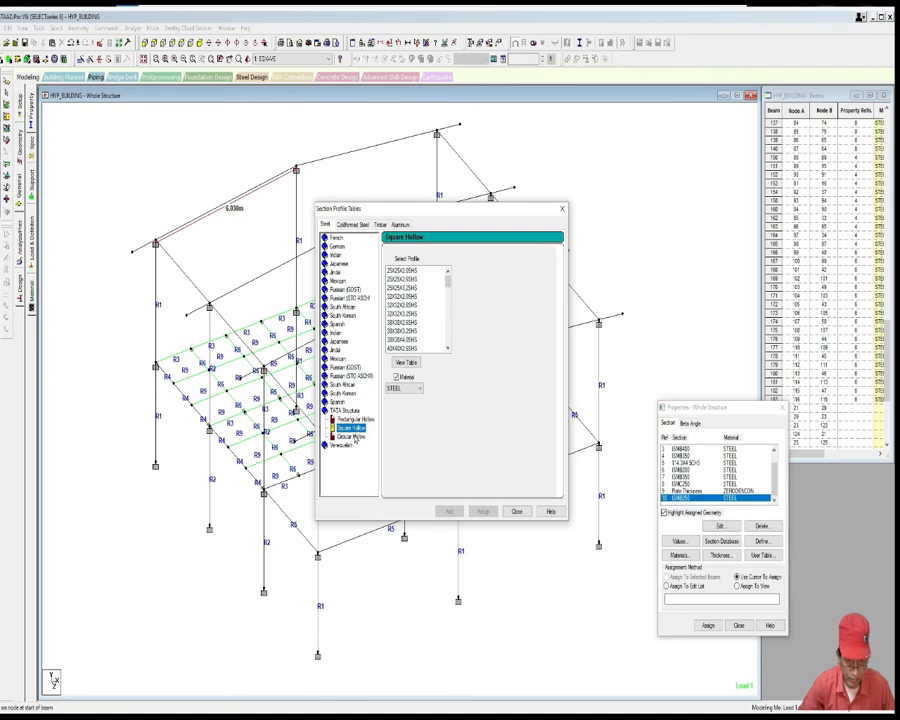
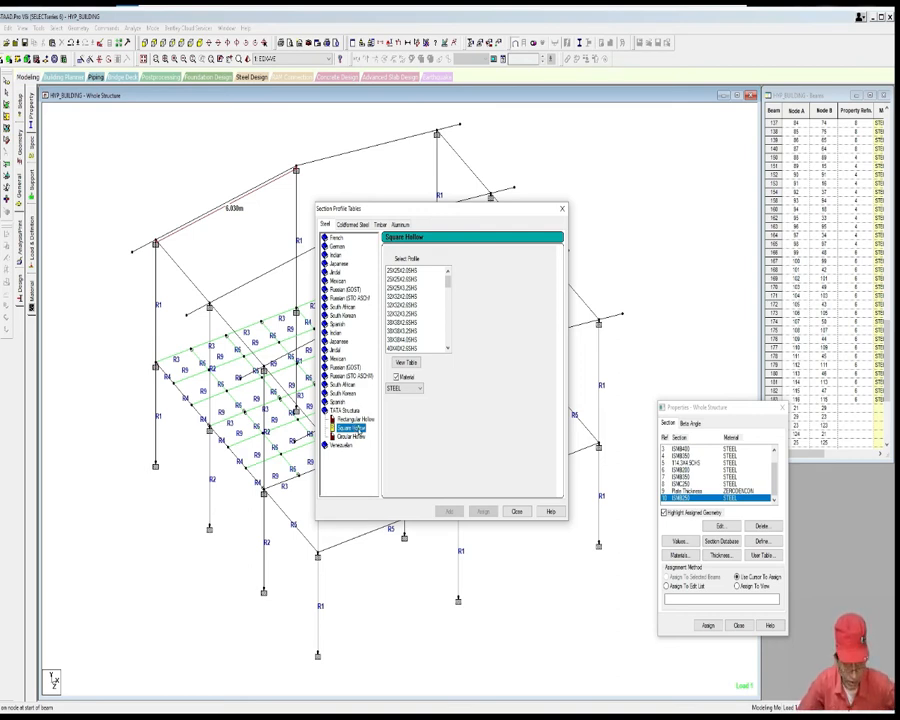
left_click_drag(447, 277, 446, 312)
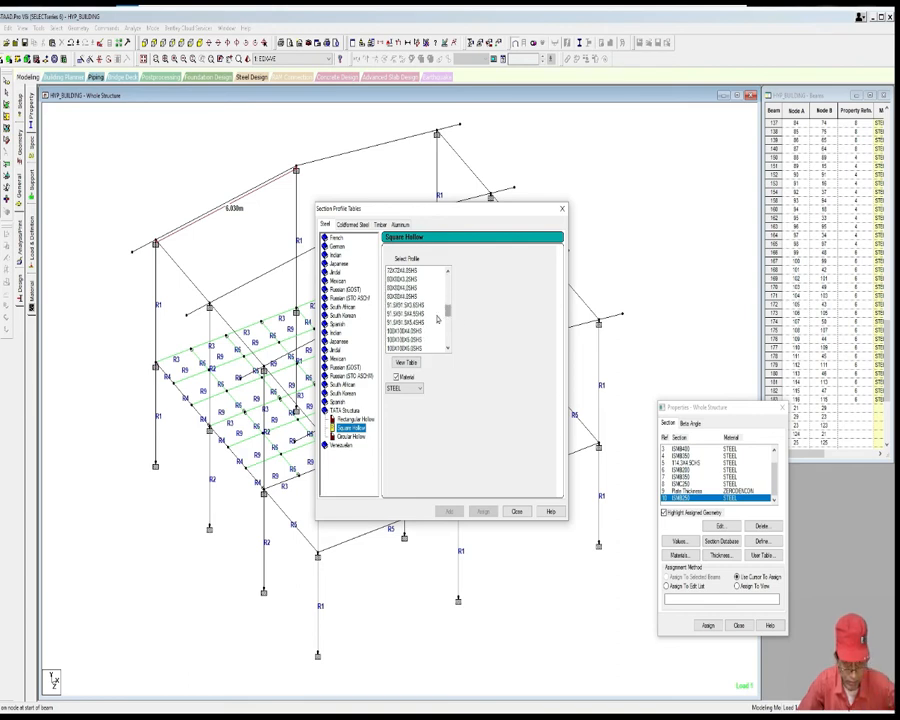
left_click(405, 331)
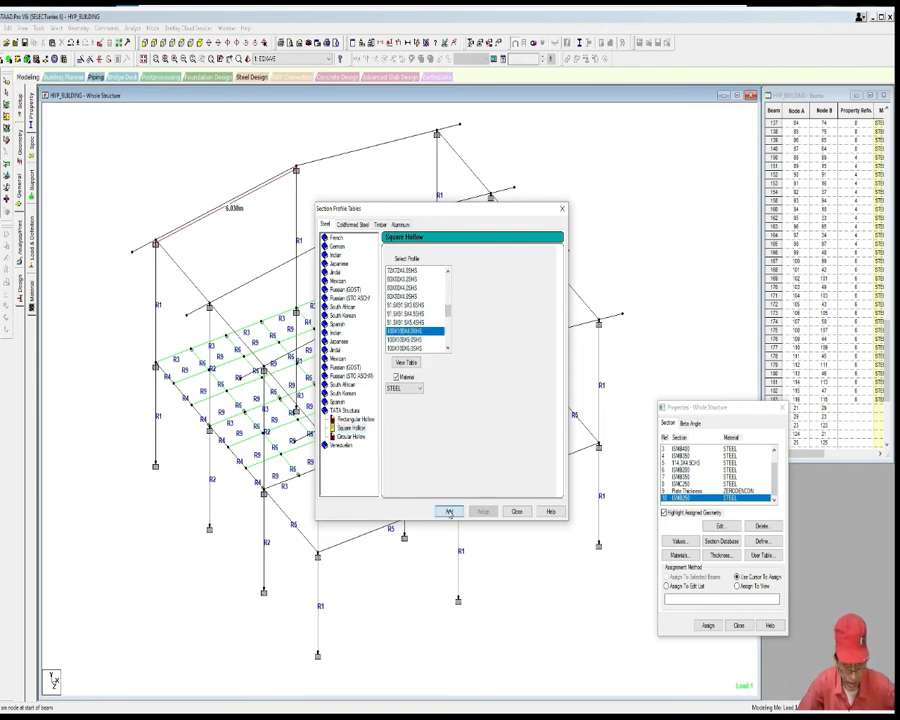
left_click(450, 511)
Step: Add the TATA Structure circular hollow section 114.3X4.5CHS in steel and close the section tables
left_click(352, 437)
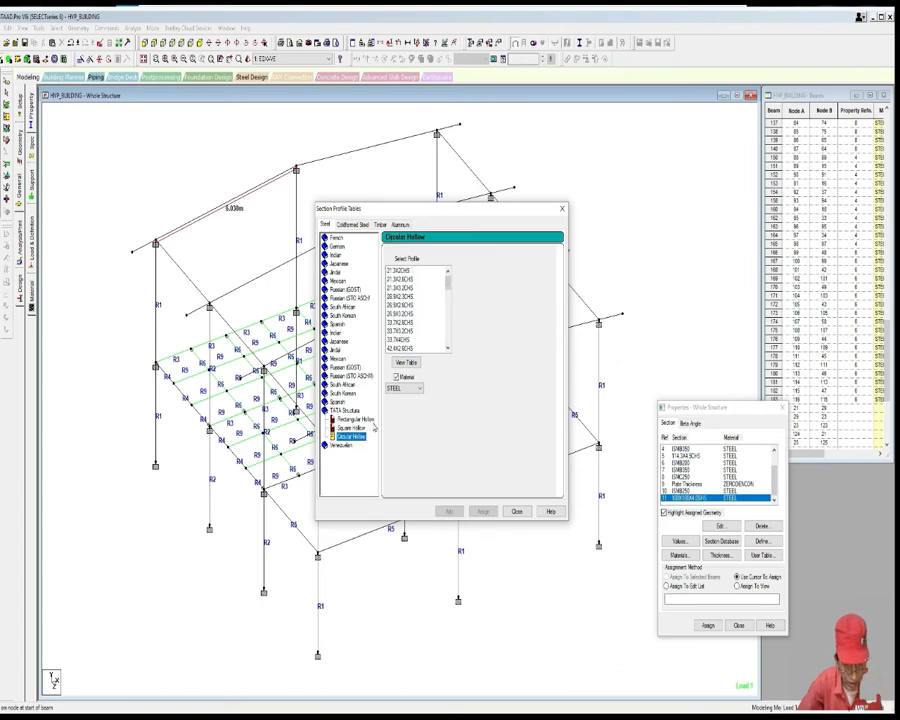
left_click_drag(447, 286, 447, 318)
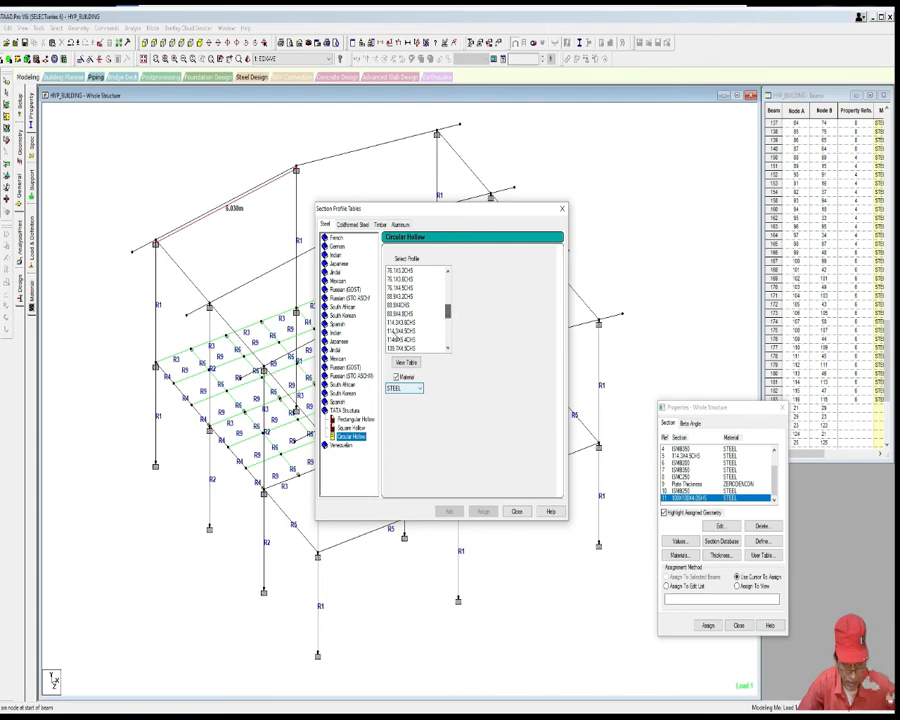
left_click(405, 331)
left_click(452, 512)
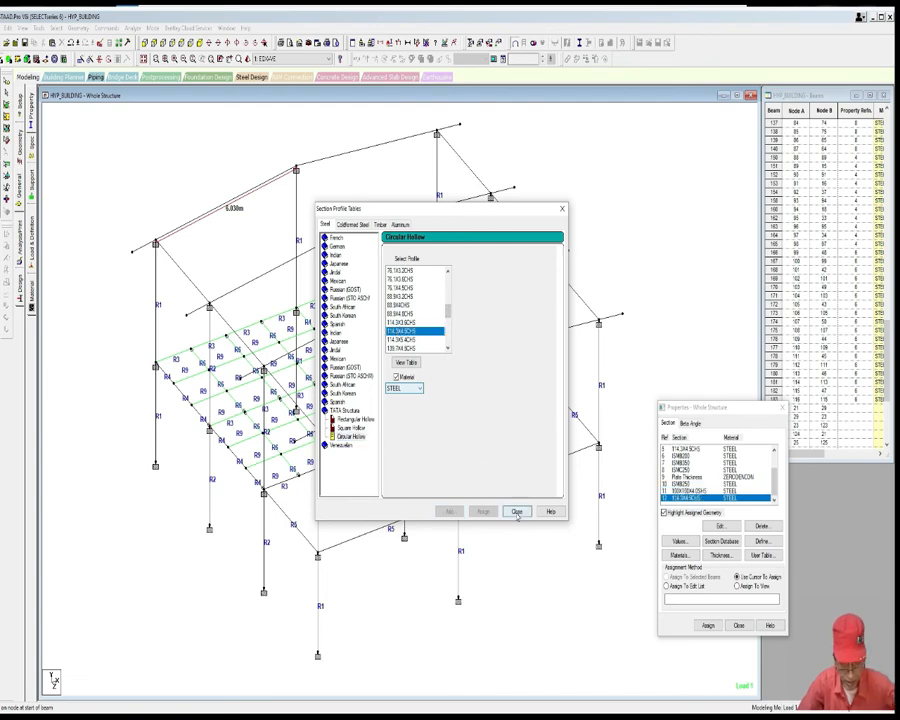
left_click(517, 511)
Step: Assign the 100X100X4.0SHS section to the eave beams in the two rear bays on both sides
middle_click_drag(510, 415, 522, 406)
scroll(510, 410, "up", 1)
middle_click_drag(282, 349, 295, 371)
scroll(275, 325, "up", 1)
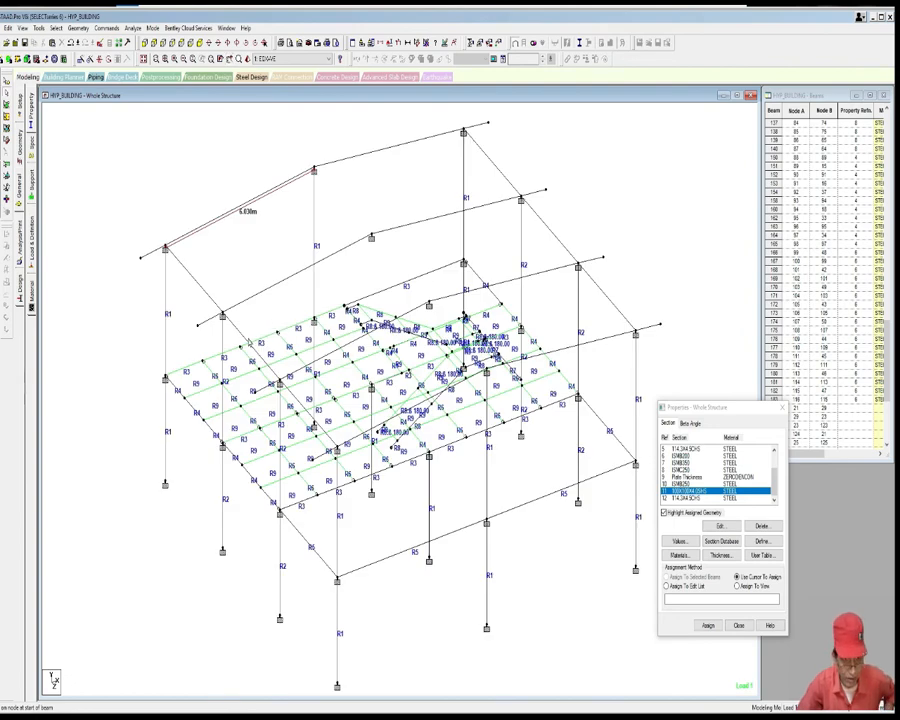
left_click(222, 315)
left_click(563, 244, "ctrl")
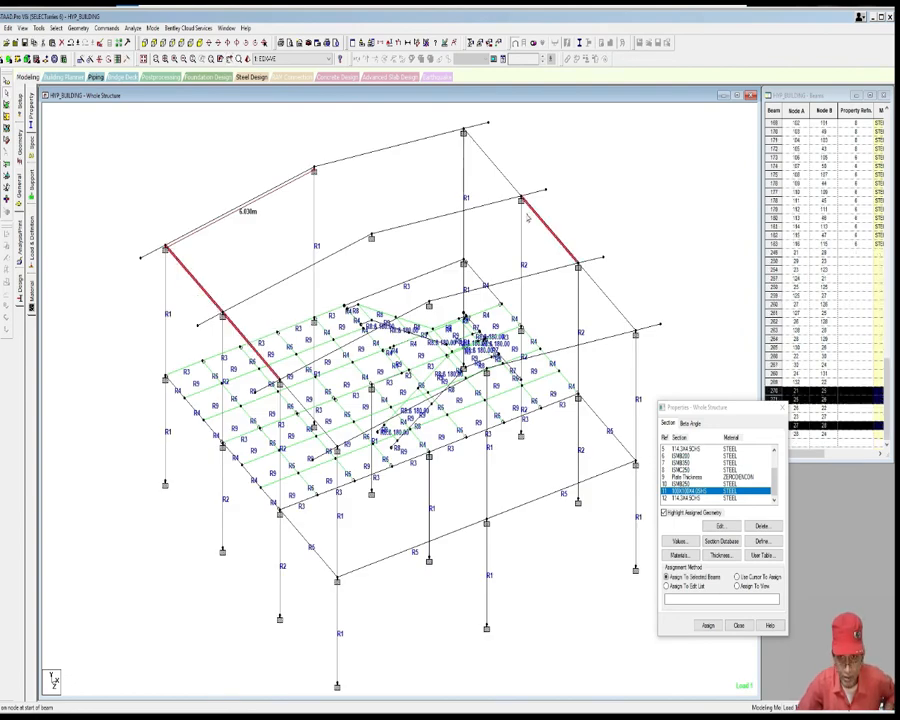
left_click(708, 625)
left_click(741, 546)
middle_click_drag(611, 494, 589, 504)
scroll(587, 503, "up", 1)
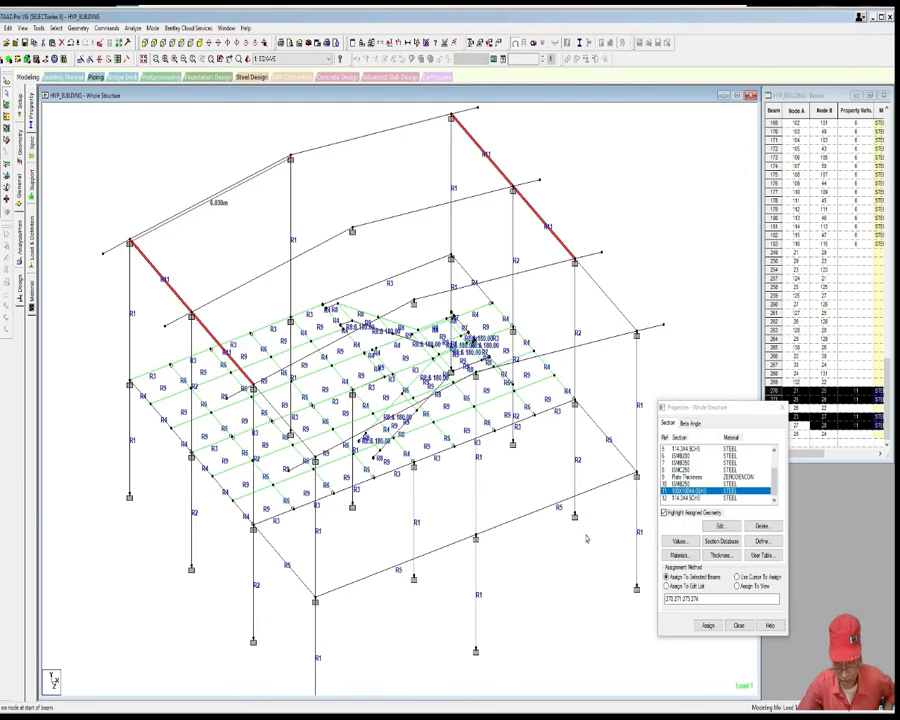
Step: Assign the new 114.3X4.5CHS section to the front-bay eave beams on both sides
left_click(690, 498)
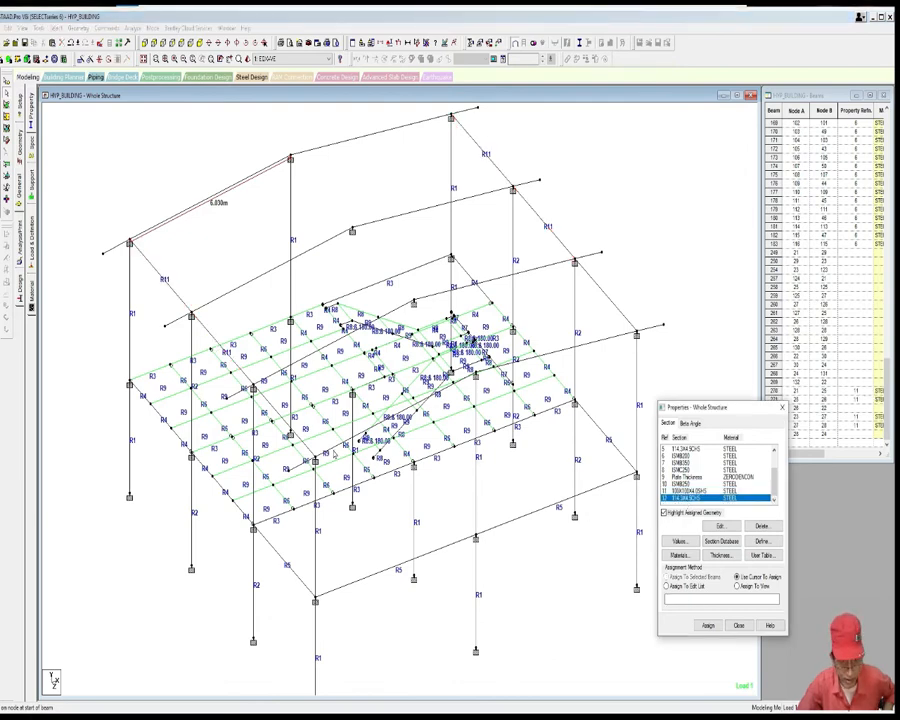
left_click(310, 448)
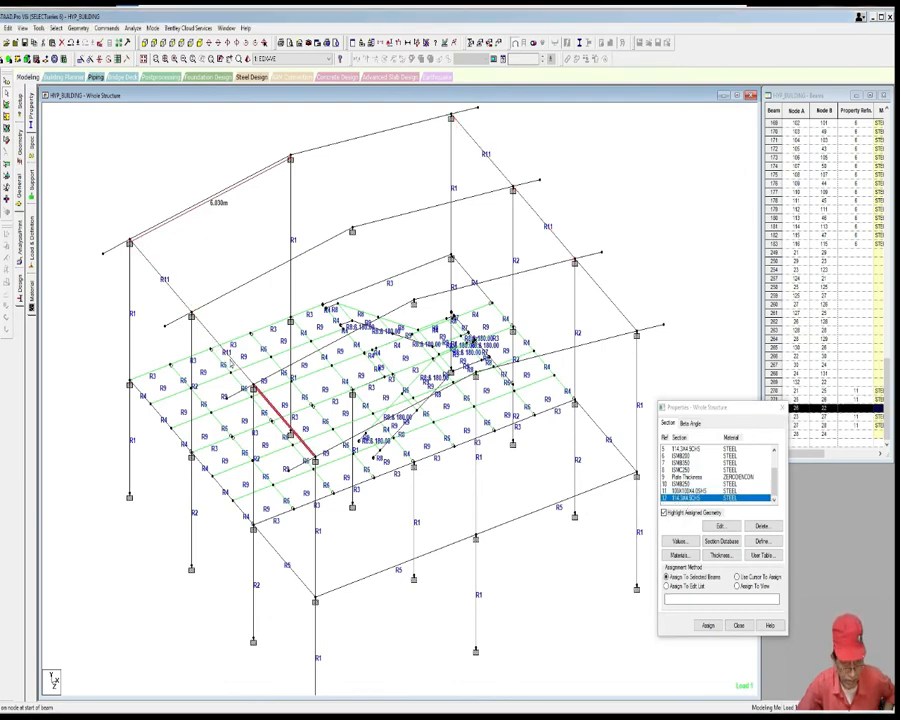
left_click(612, 309, "ctrl")
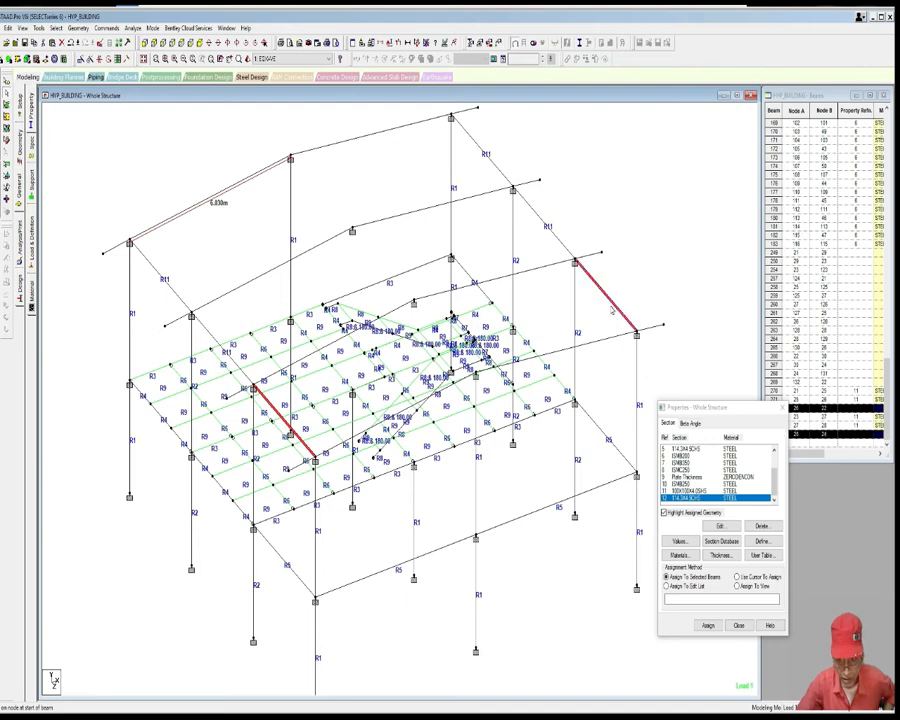
left_click(706, 624)
left_click(739, 543)
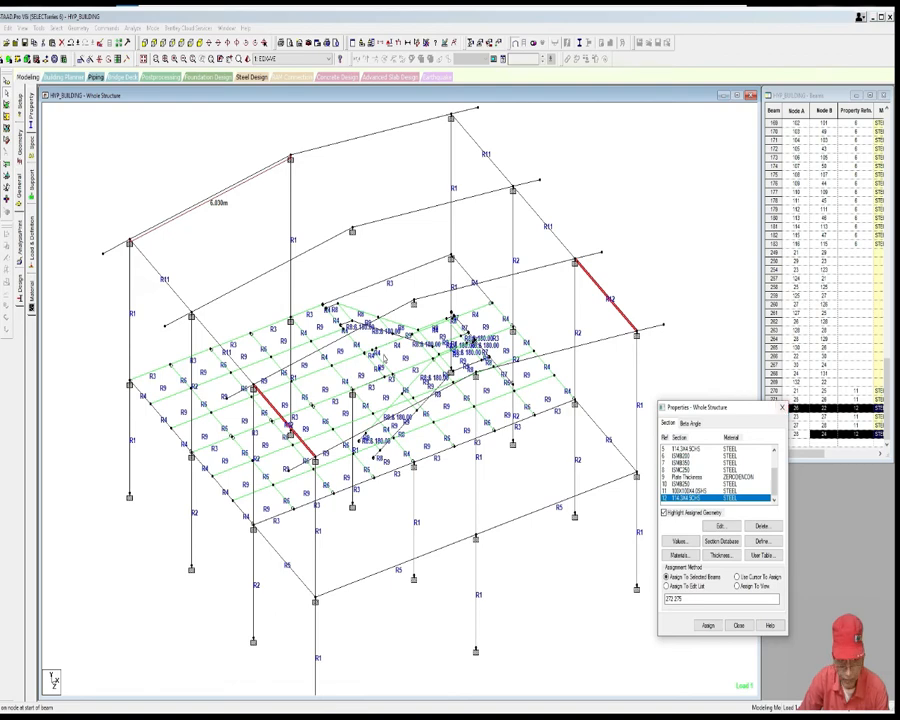
left_click(217, 338)
left_click(181, 299)
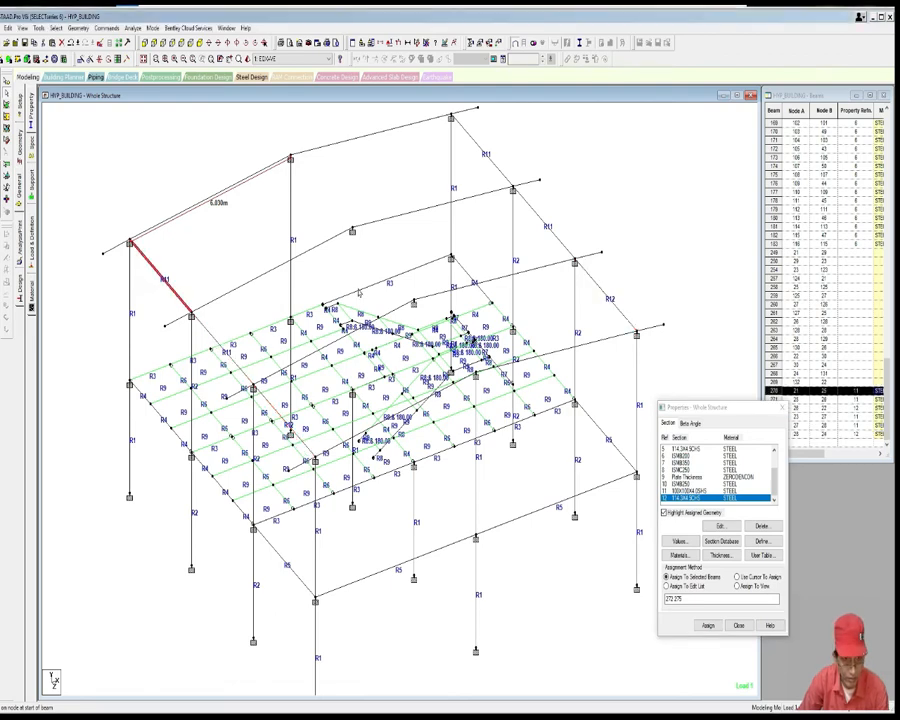
left_click(358, 298)
left_click(440, 297)
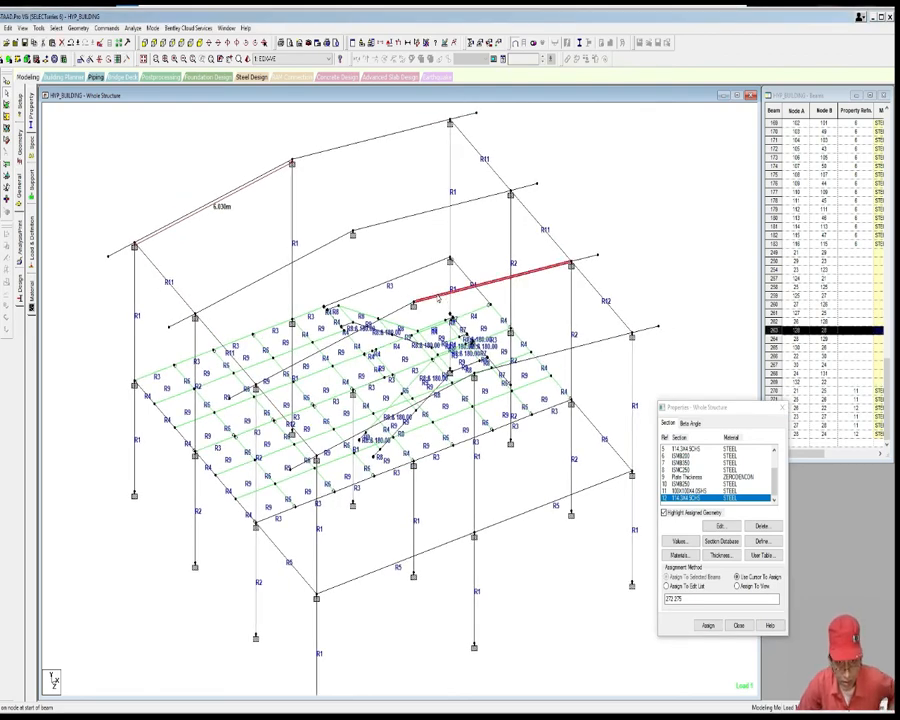
left_click(409, 305, "ctrl")
Step: Add the Indian S shape ISMB550 in steel and assign it to the four main rafters of the two middle frames
left_click(396, 227)
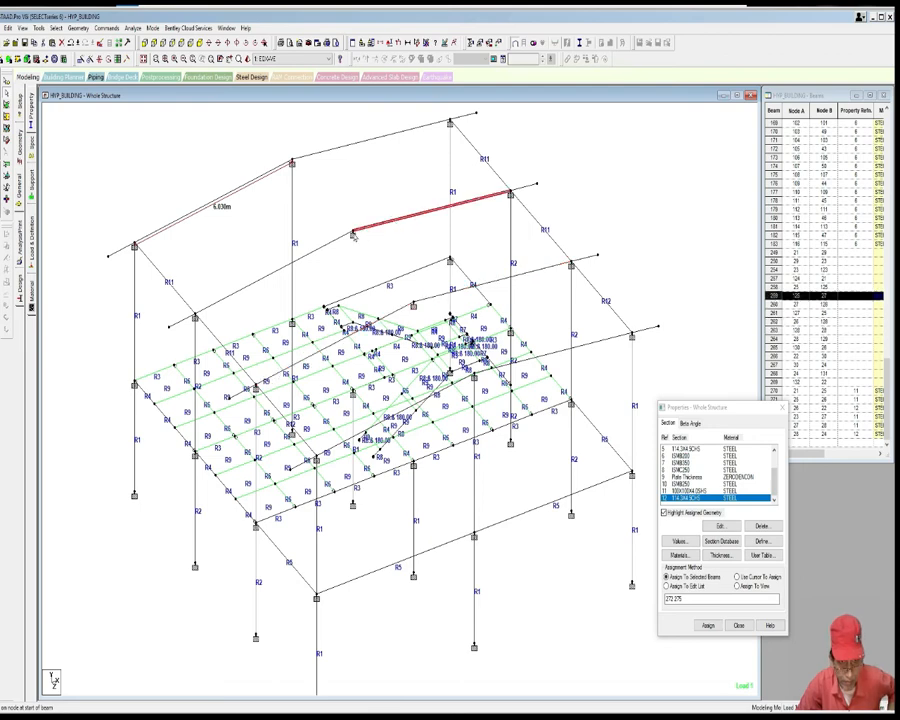
left_click(344, 240, "ctrl")
left_click(436, 298)
left_click(405, 307, "ctrl")
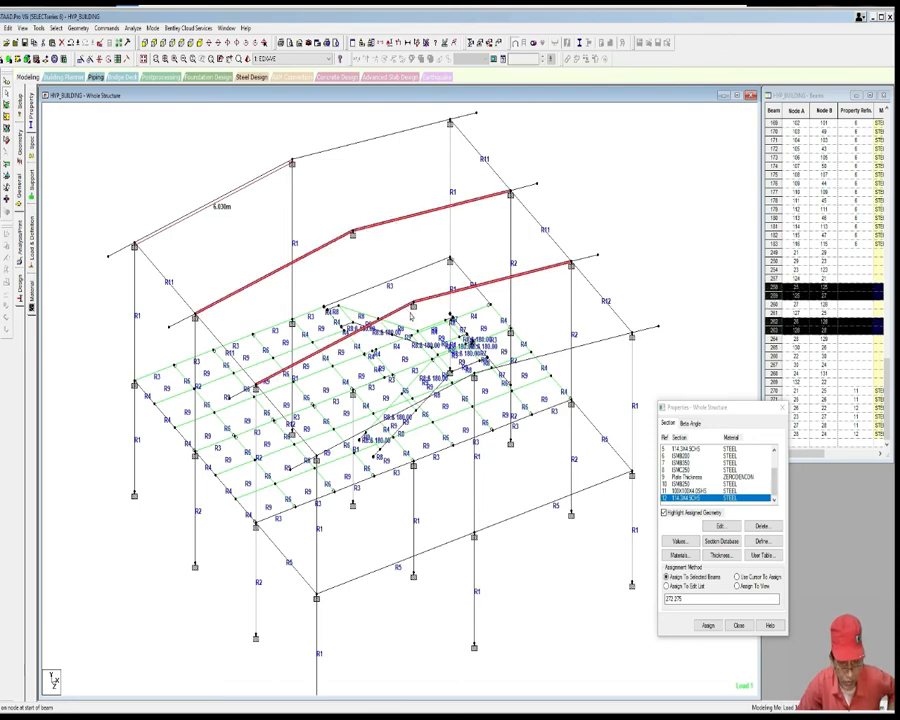
scroll(415, 312, "up", 2)
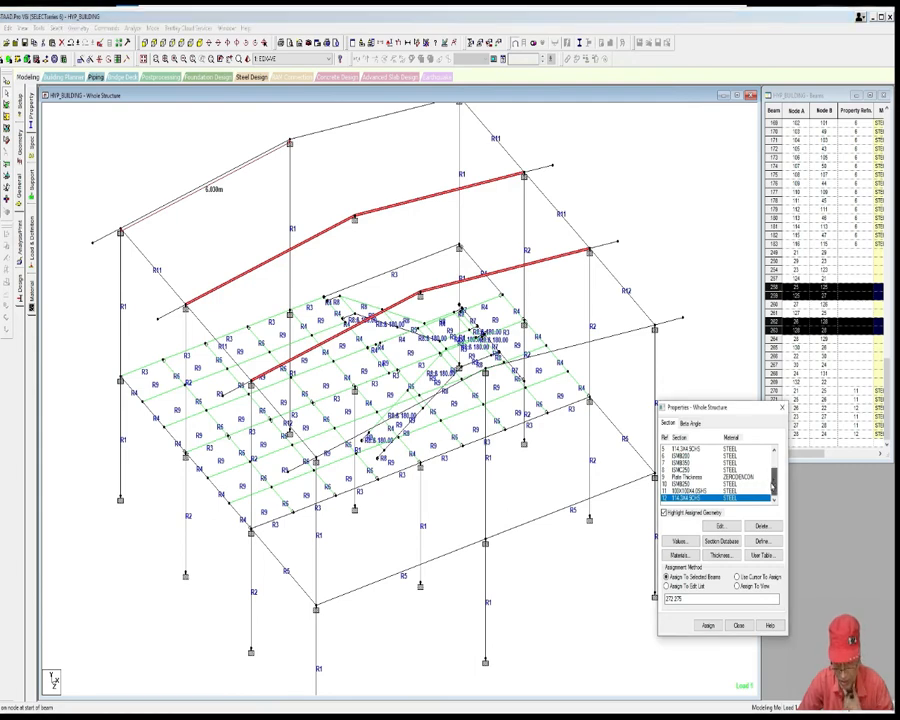
left_click(730, 542)
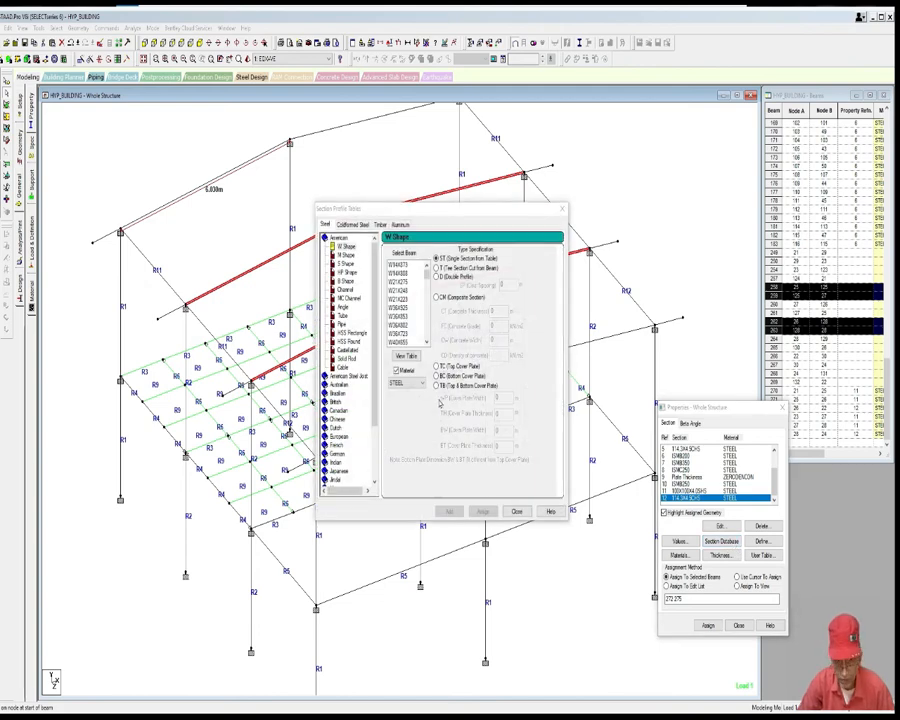
scroll(348, 486, "down", 1)
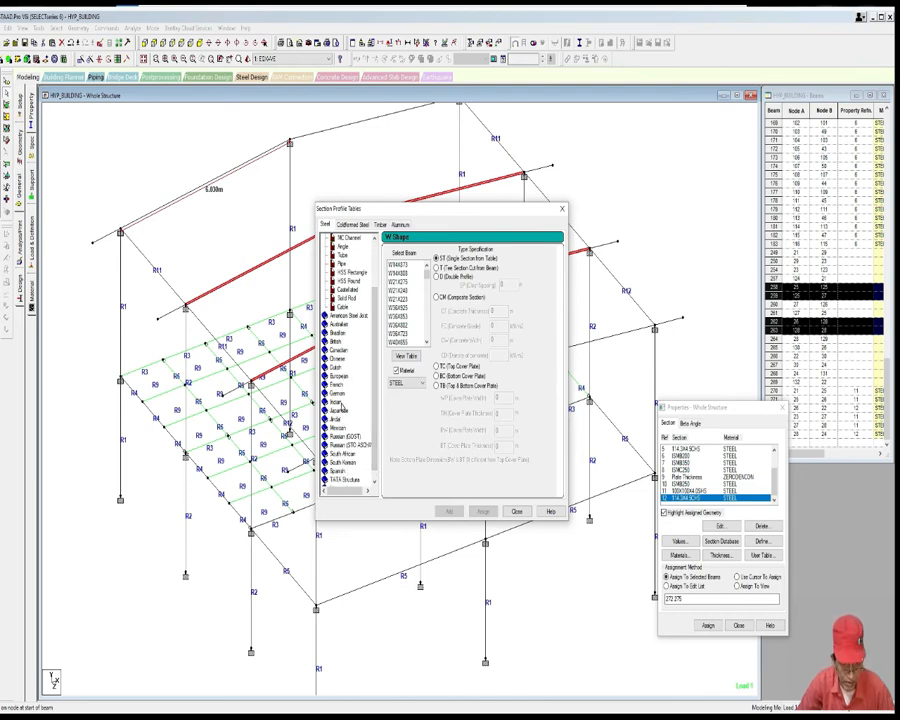
left_click(337, 403)
scroll(423, 298, "down", 7)
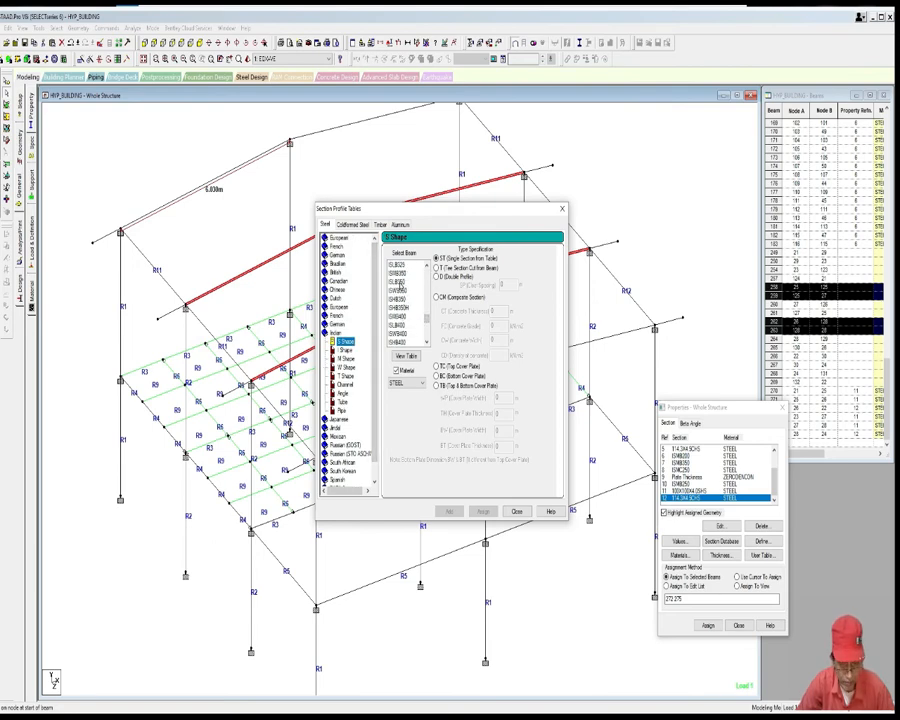
left_click_drag(426, 319, 426, 328)
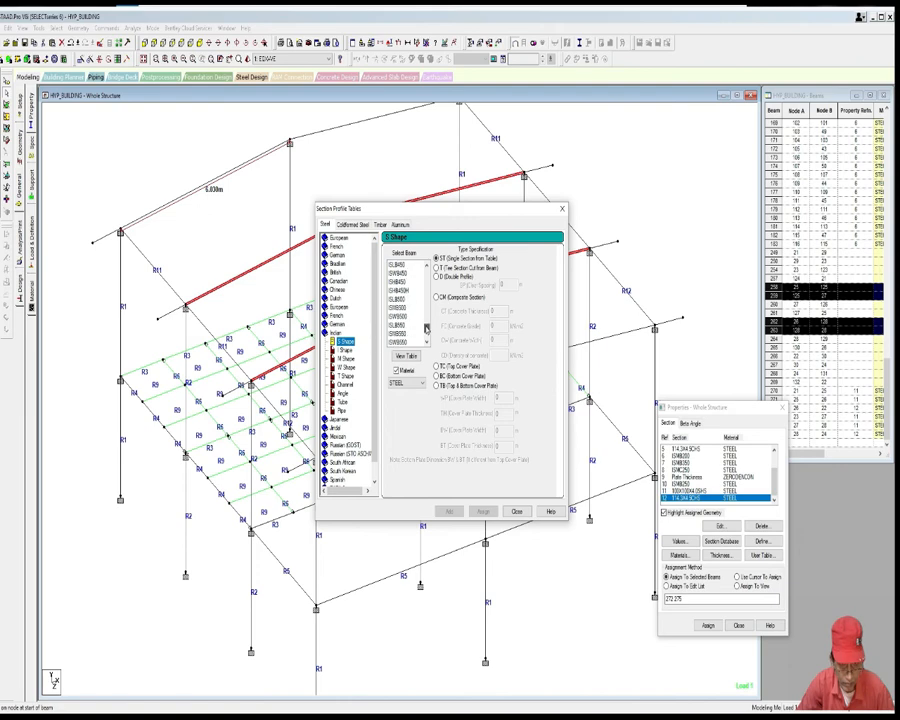
left_click(402, 334)
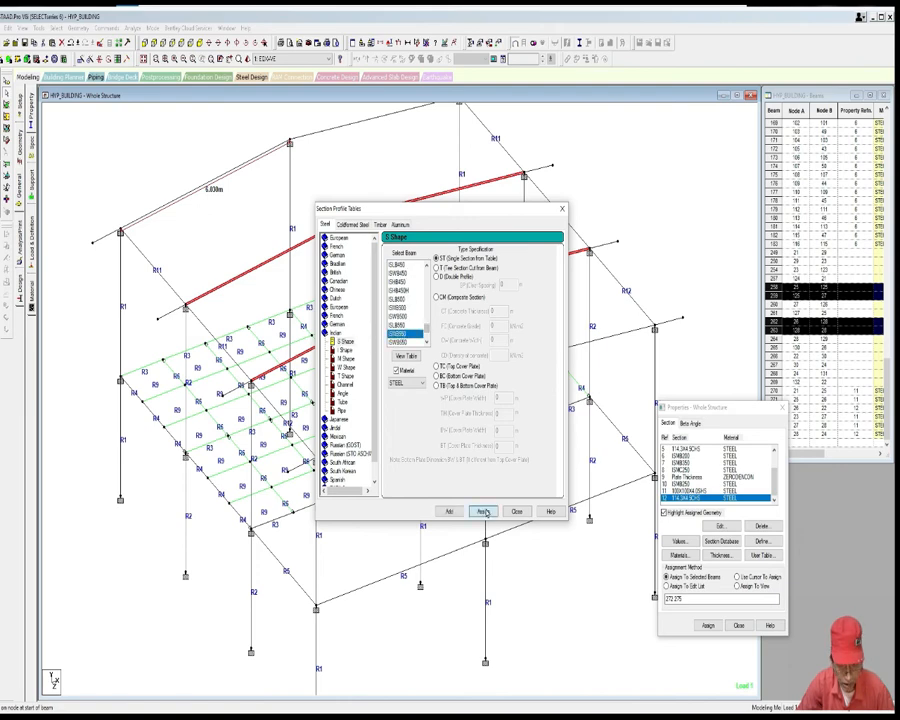
left_click(483, 511)
left_click(518, 513)
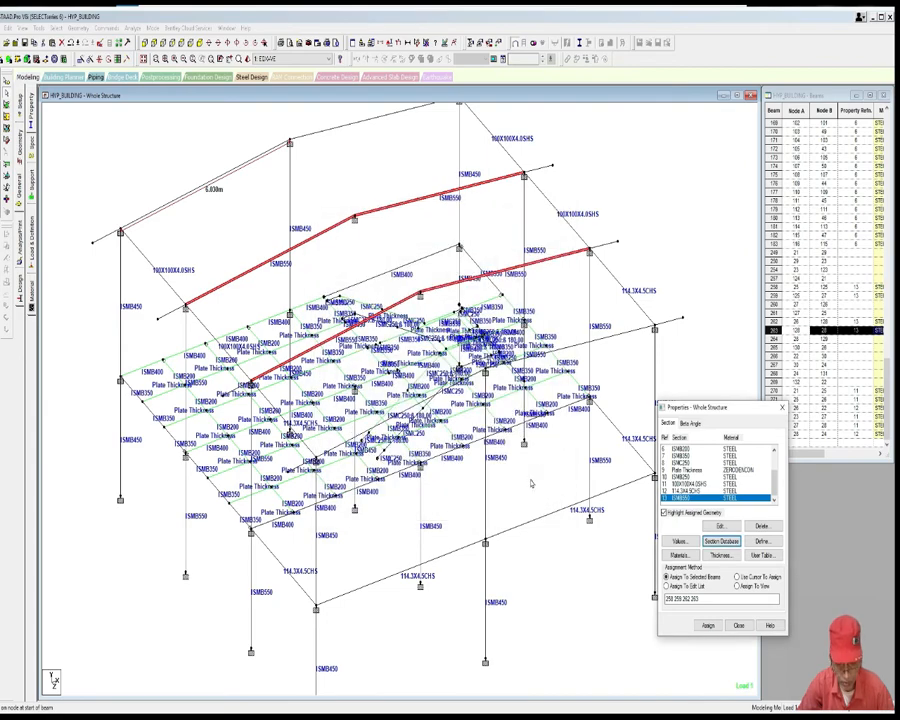
scroll(531, 458, "up", 3)
left_click(530, 483)
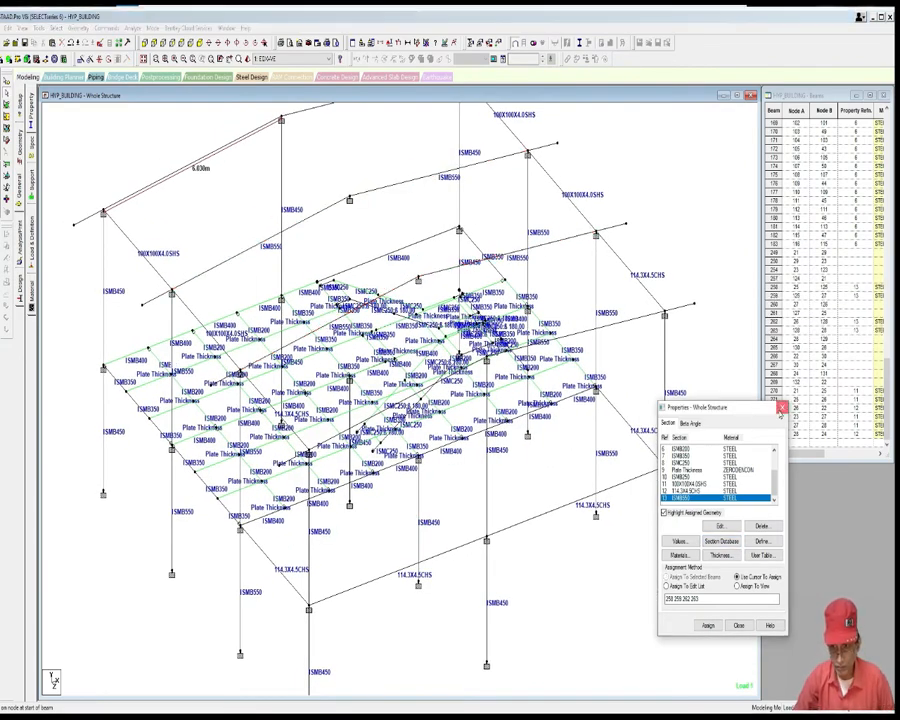
Step: Close the section properties and hide the section labels in the structure view
left_click(782, 408)
scroll(672, 161, "down", 1)
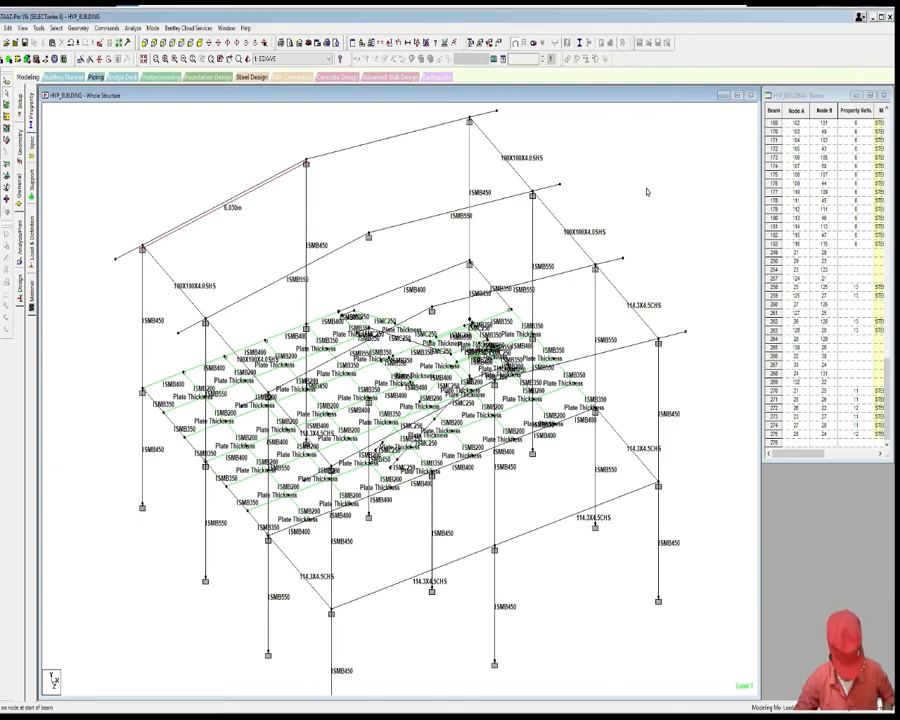
key("shift+j")
scroll(647, 190, "down", 5)
scroll(645, 213, "up", 3)
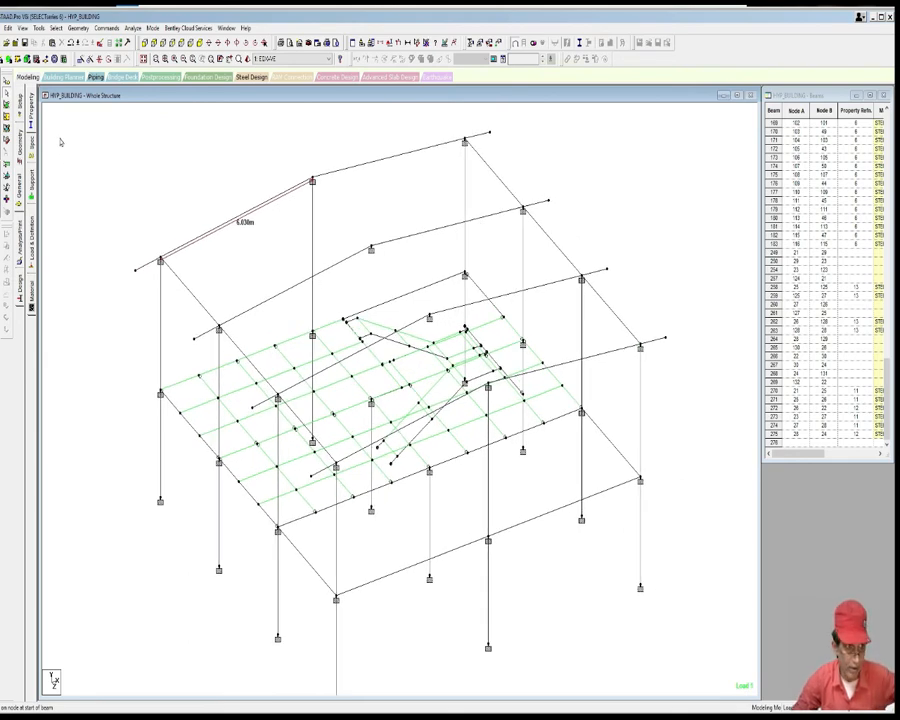
Step: Remove the supports from the ridge nodes of the two middle frames by assigning No support to them
left_click(6, 60)
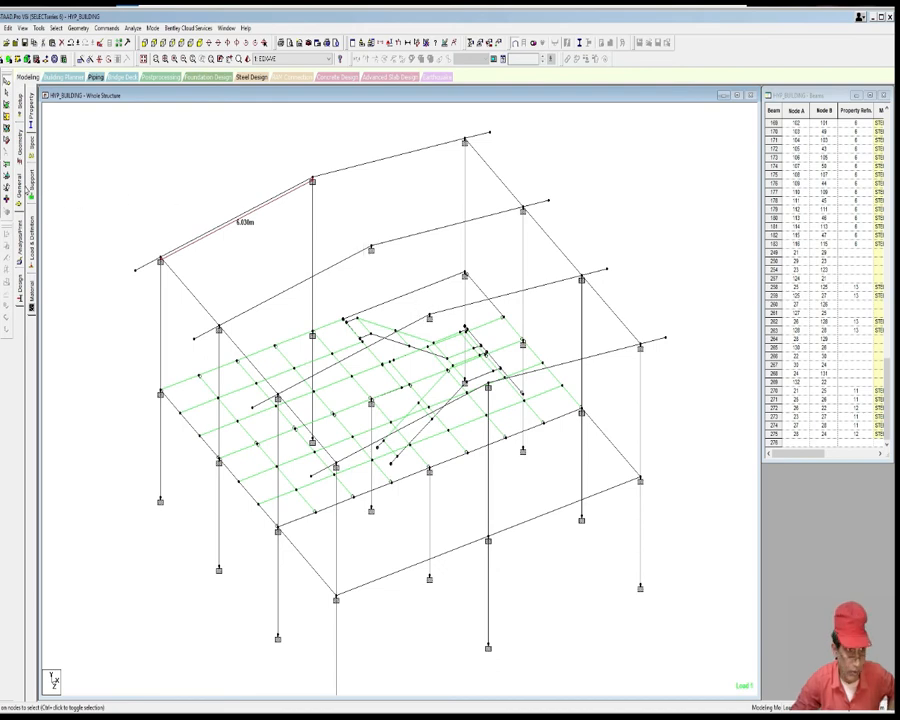
left_click(31, 180)
left_click(802, 533)
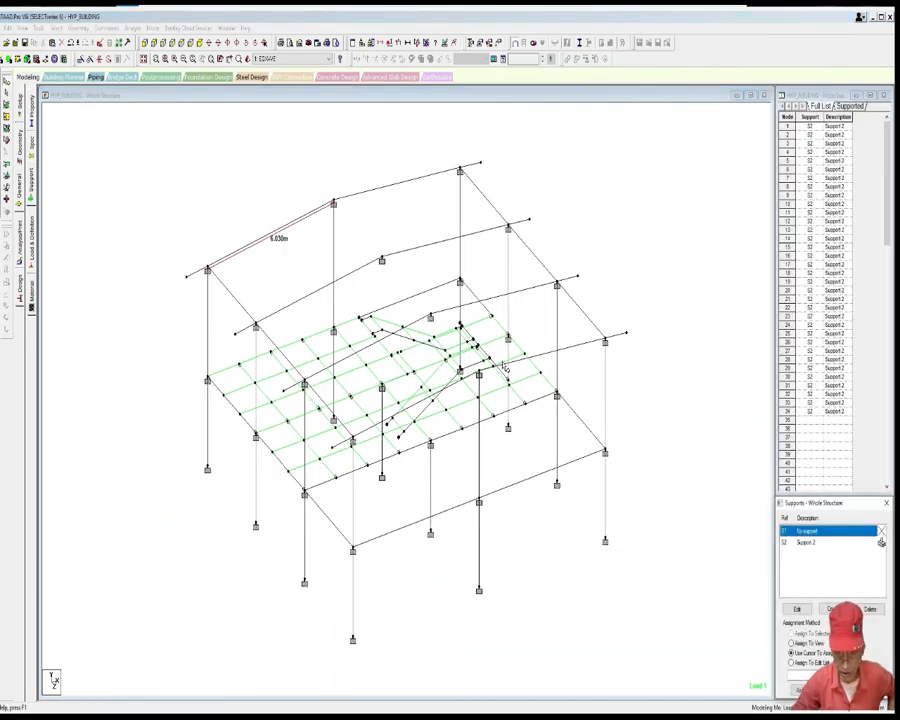
left_click_drag(427, 300, 439, 325)
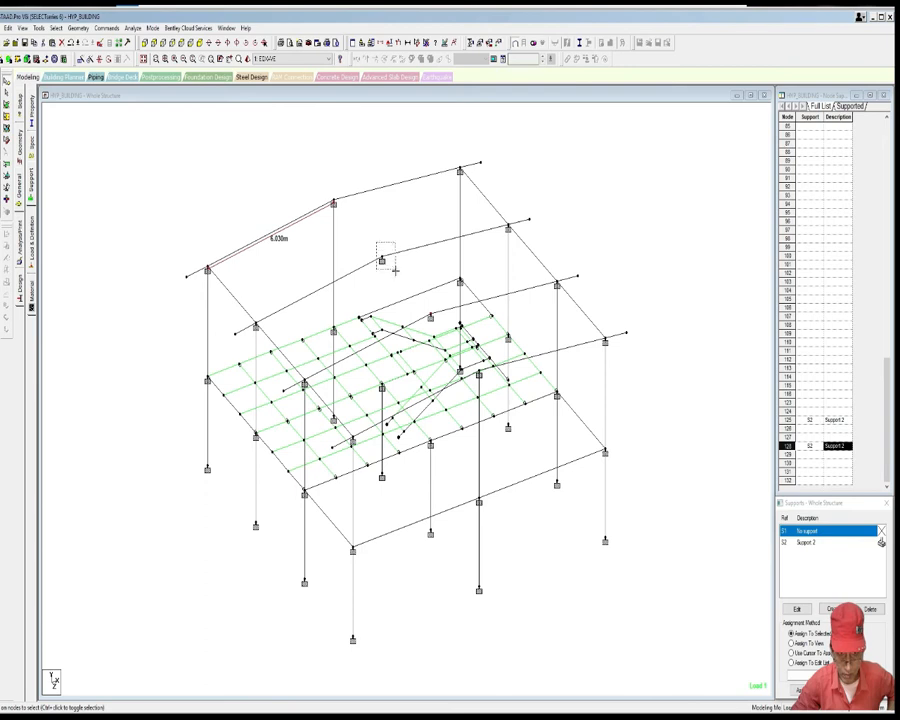
left_click_drag(846, 505, 726, 460)
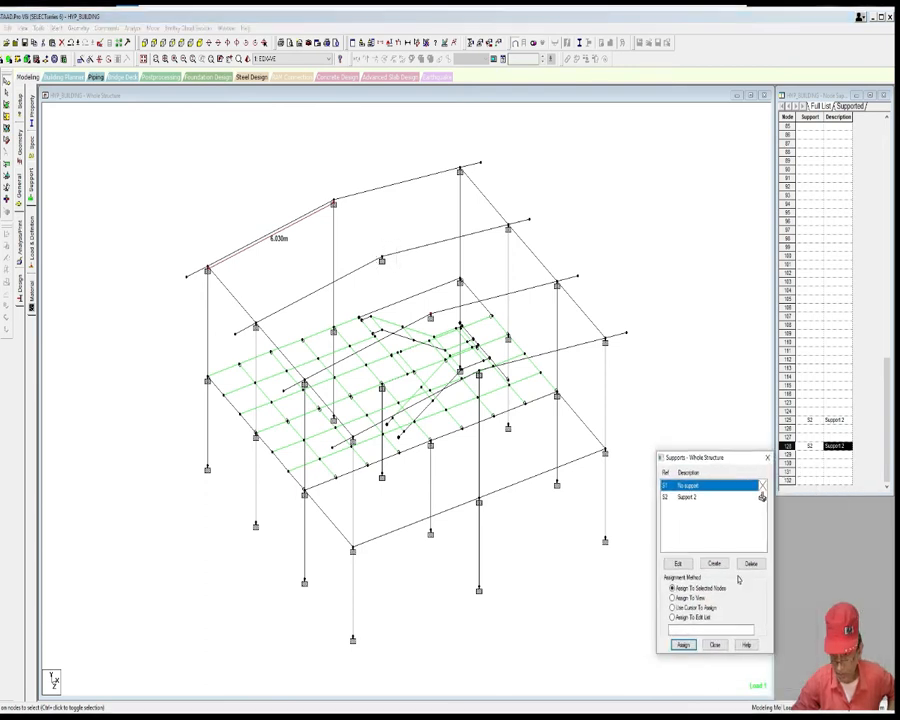
left_click(680, 642)
left_click(734, 580)
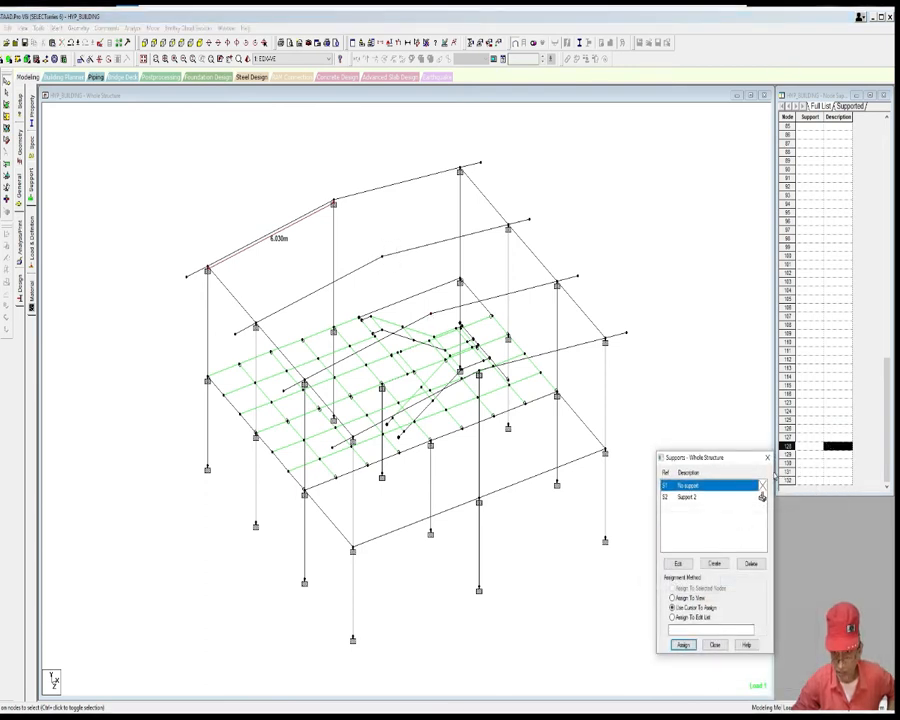
left_click(767, 458)
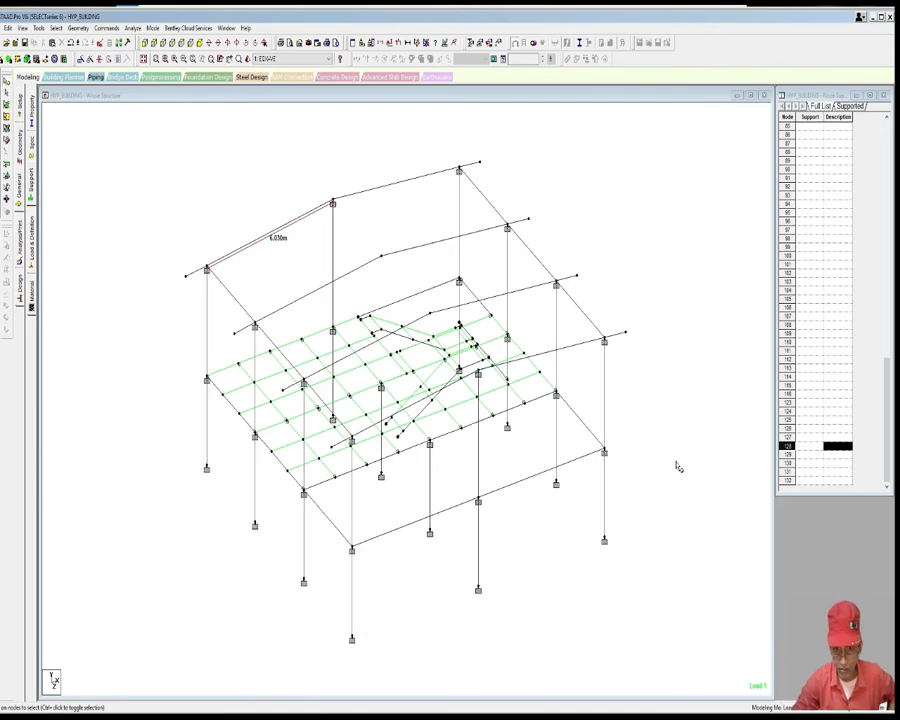
Step: Select all roof members in front view, isolate them from the rest of the structure and show them in isometric view
scroll(670, 467, "up", 3)
scroll(669, 468, "down", 1)
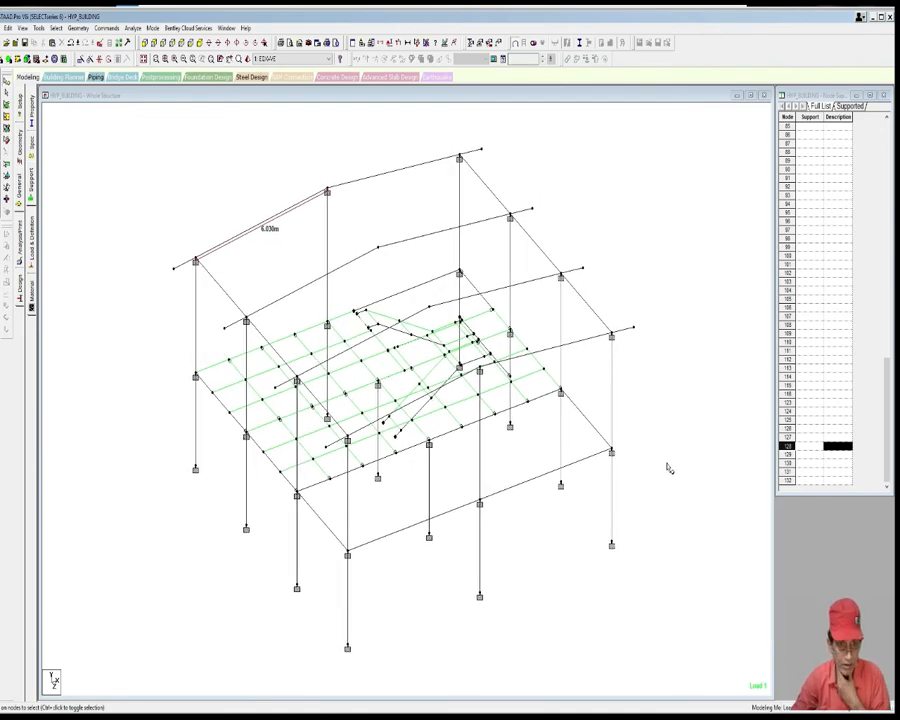
middle_click_drag(675, 479, 668, 483)
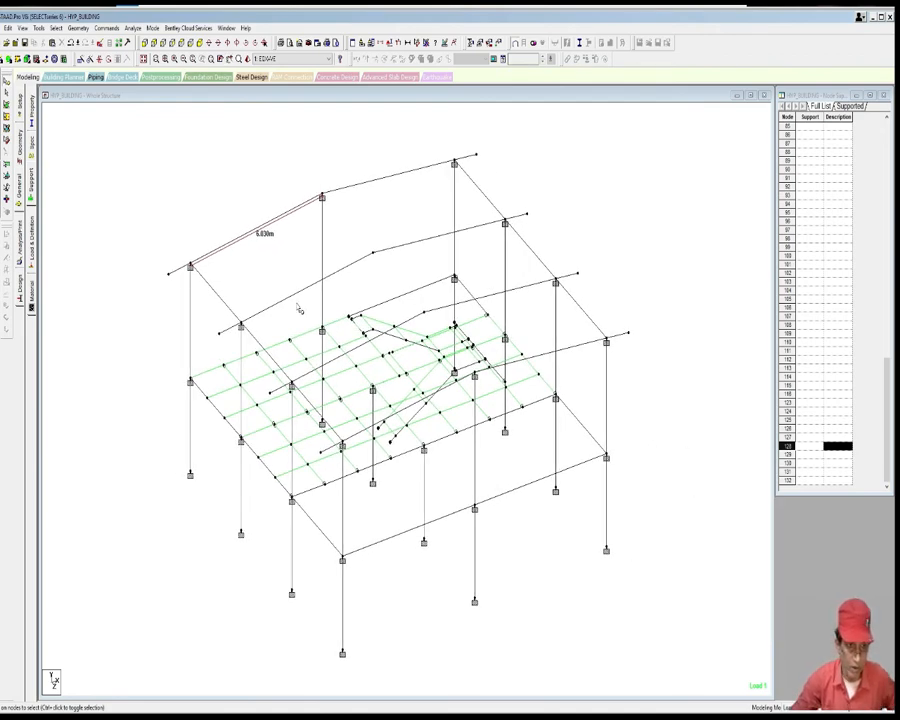
left_click(147, 43)
scroll(214, 182, "down", 2)
left_click(7, 80)
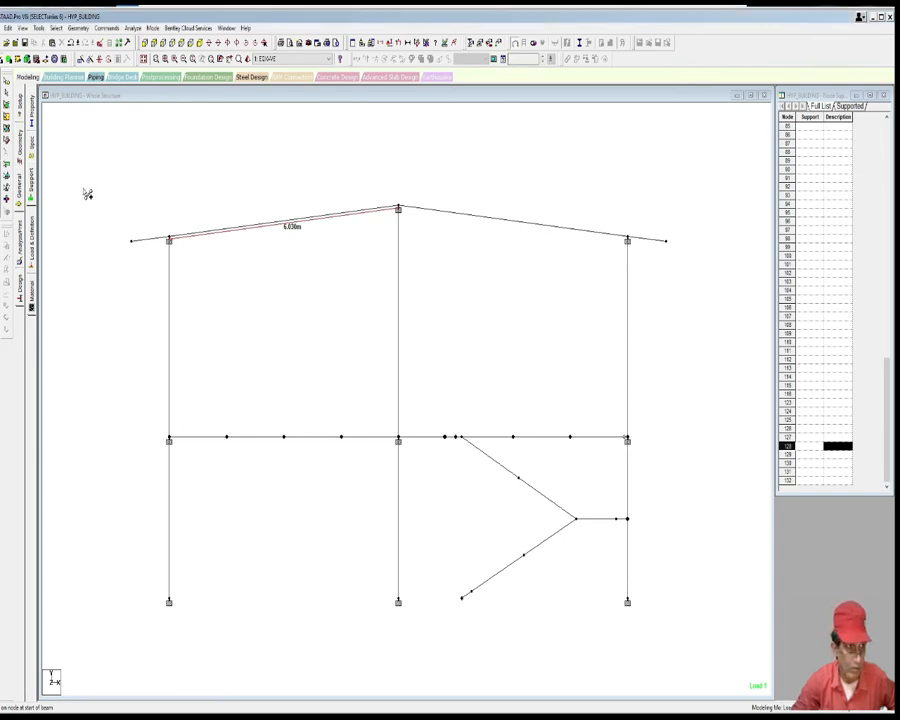
left_click(6, 94)
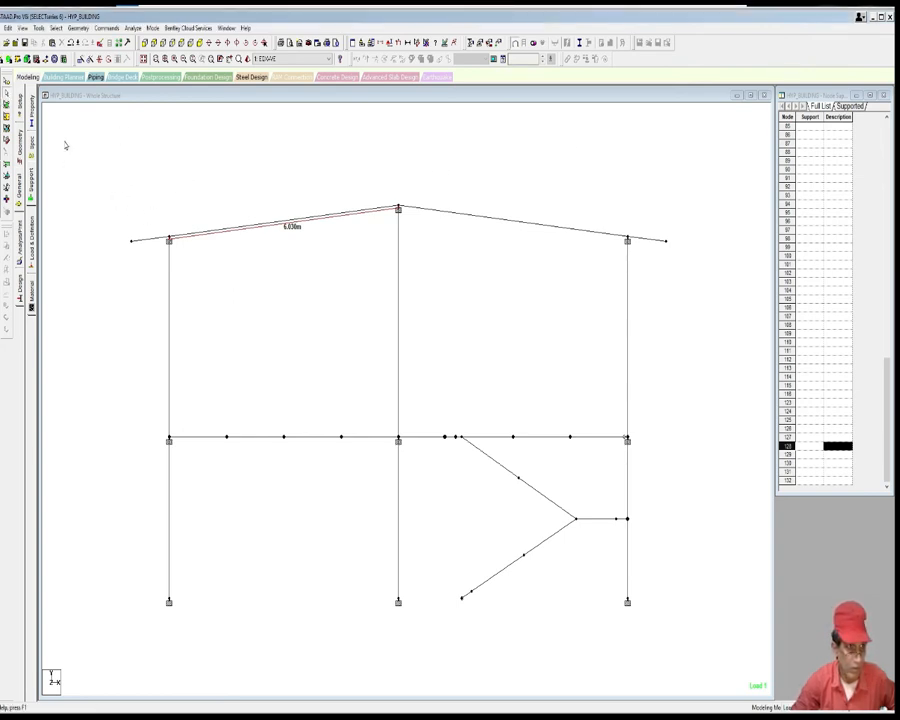
left_click_drag(60, 161, 709, 317)
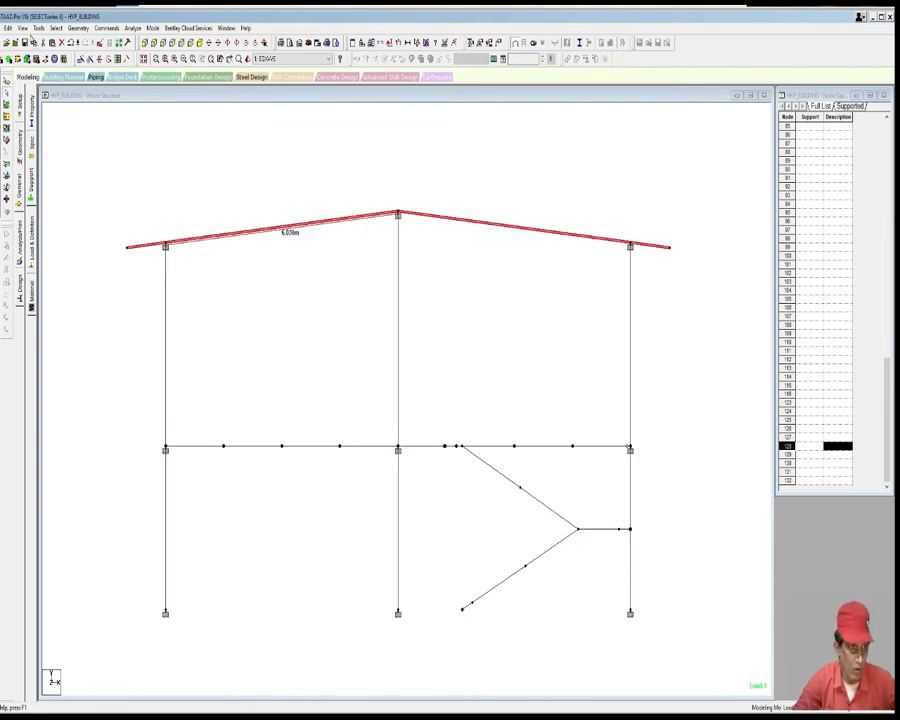
left_click(56, 28)
mouse_move(22, 28)
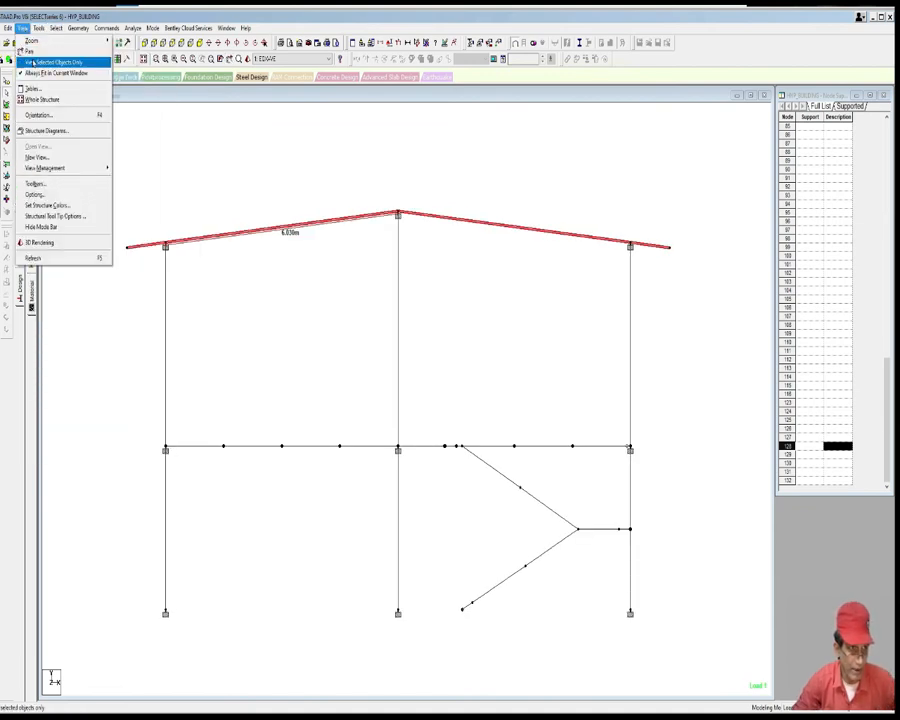
left_click(30, 63)
left_click(212, 62)
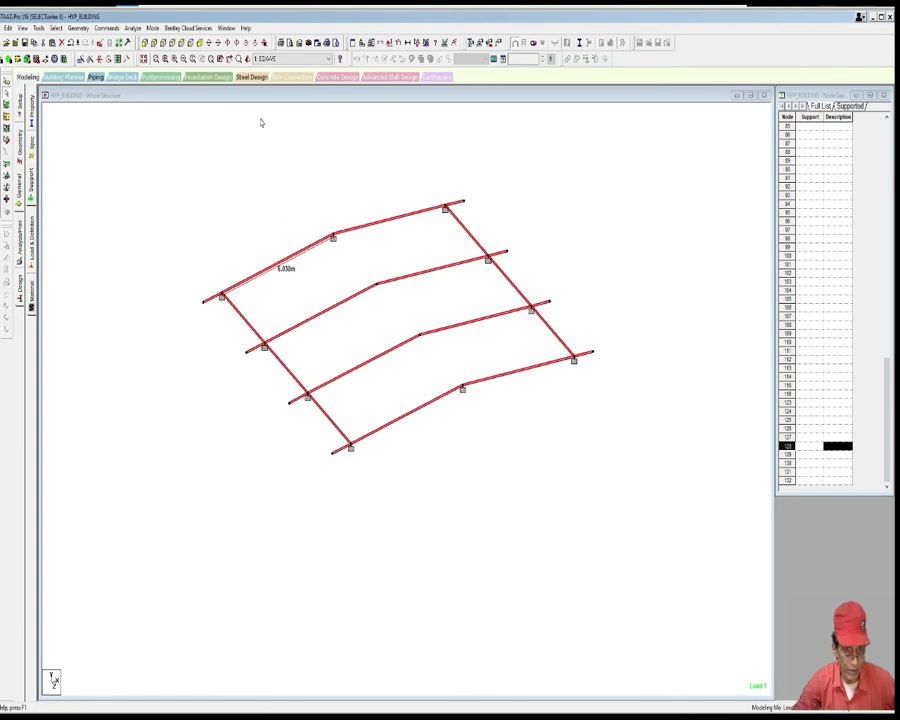
Step: Add ridge beams connecting the ridge nodes of all four frames from the rear to the front
scroll(297, 168, "up", 4)
left_click(294, 170)
scroll(294, 171, "up", 2)
scroll(294, 171, "down", 1)
left_click(1, 63)
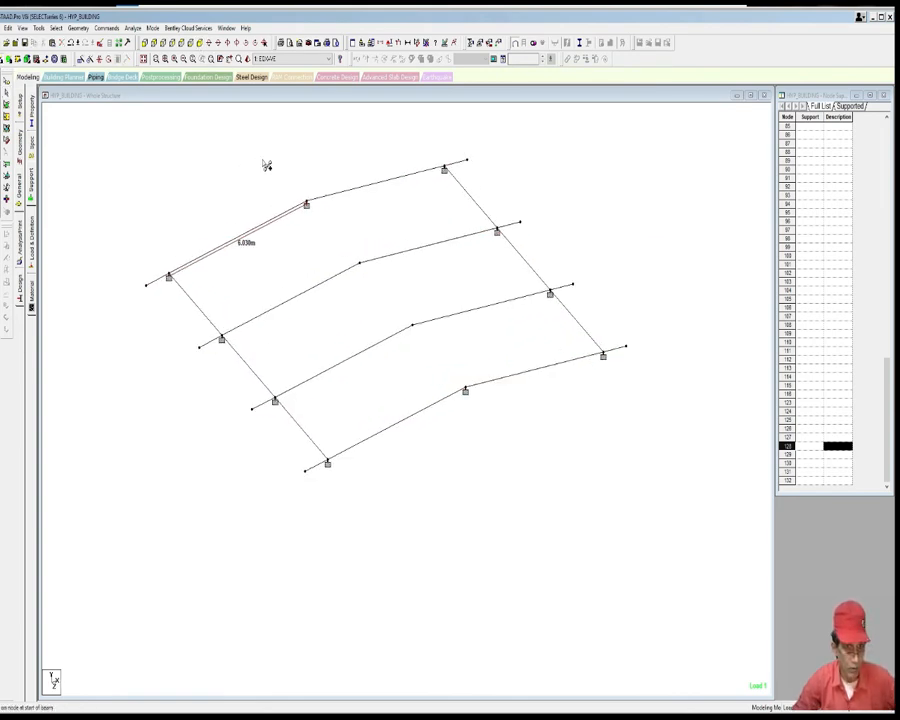
left_click(307, 203)
left_click(360, 262)
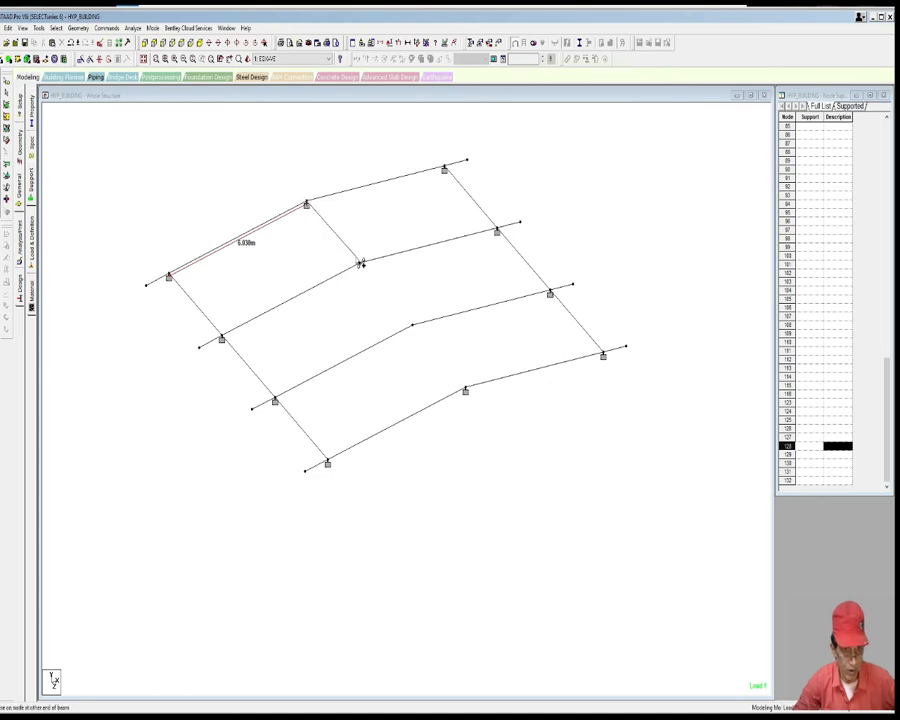
left_click(412, 325)
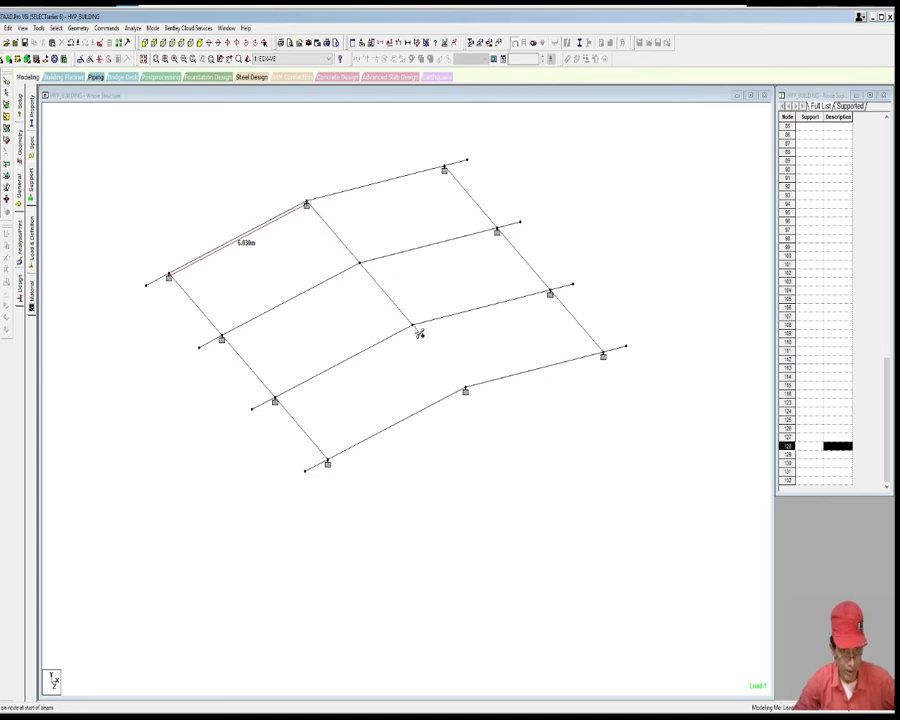
left_click(465, 390)
scroll(434, 386, "up", 2)
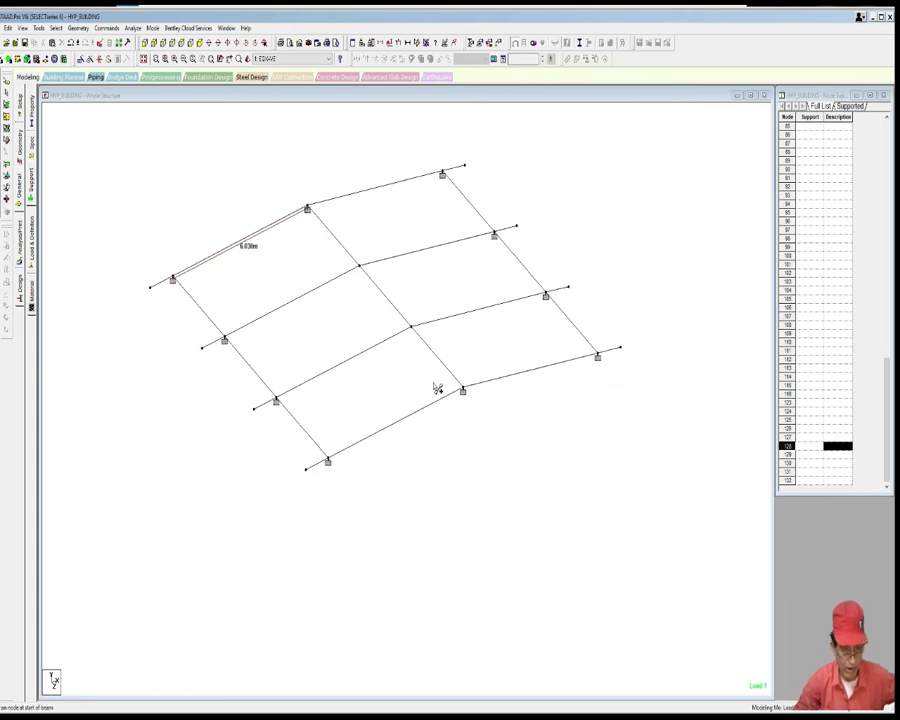
Step: Insert a midpoint node on all eight rafters of the four frames, leaving out the eave overhangs
left_click(283, 285)
left_click(254, 209, "ctrl")
left_click(351, 348, "ctrl")
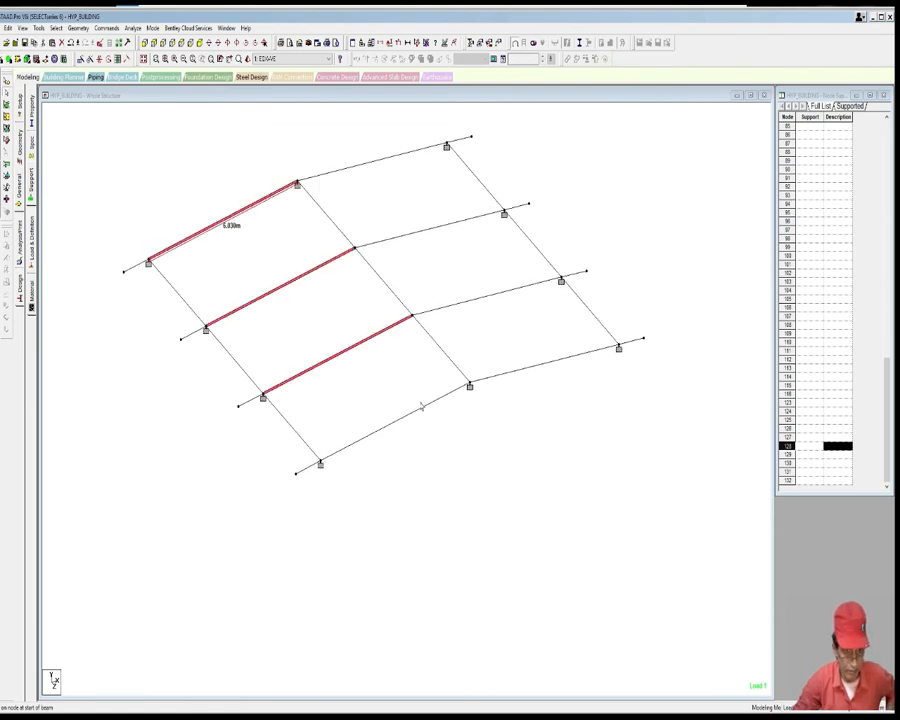
left_click(418, 412, "ctrl")
left_click(516, 374, "ctrl")
left_click(490, 297, "ctrl")
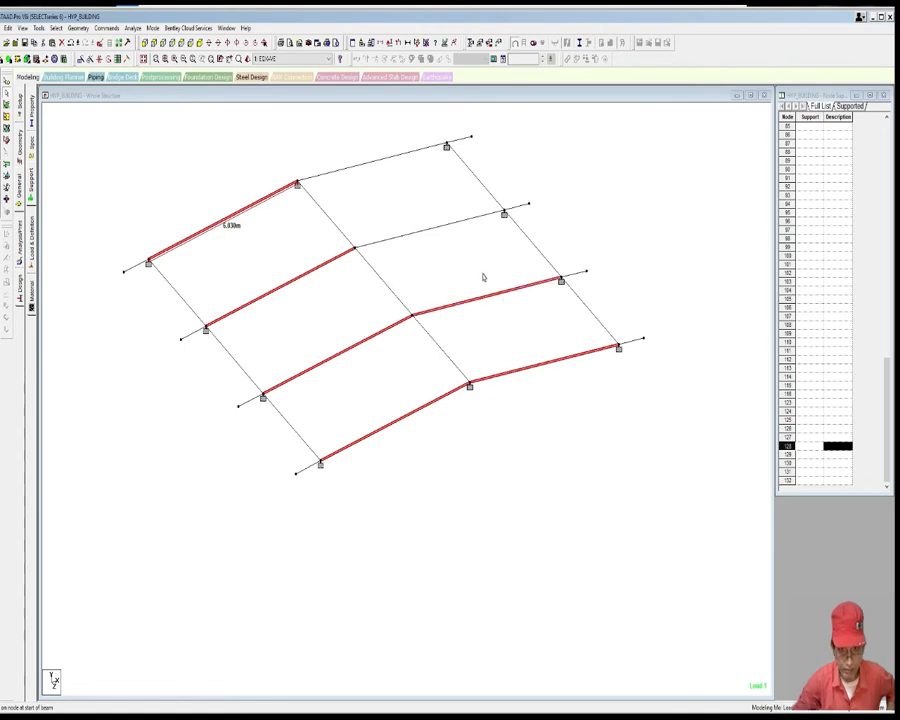
left_click(458, 224, "ctrl")
left_click(413, 160, "ctrl")
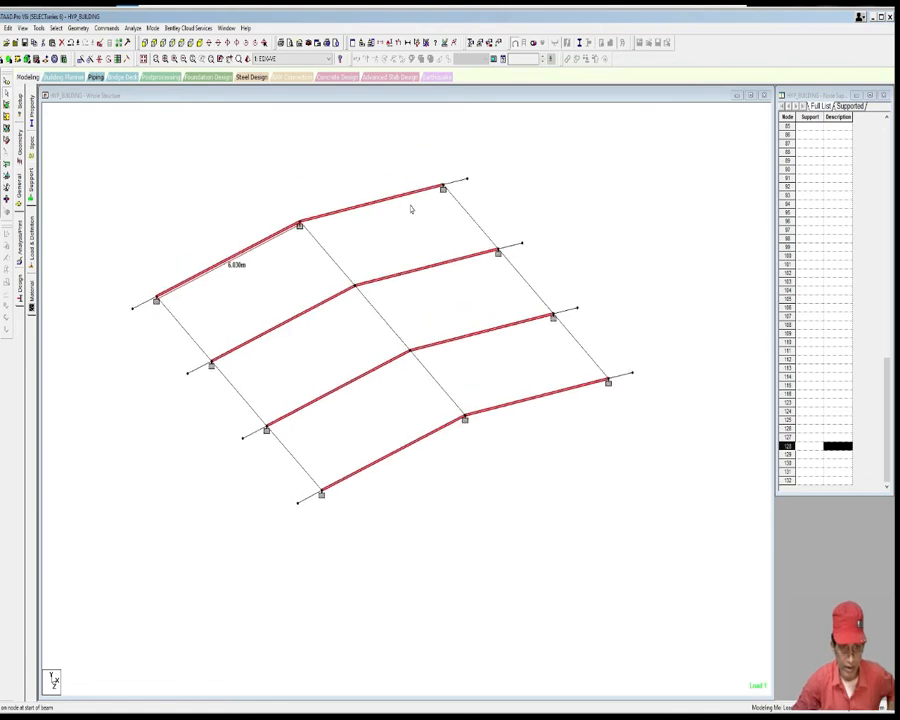
right_click(302, 153)
left_click(328, 233)
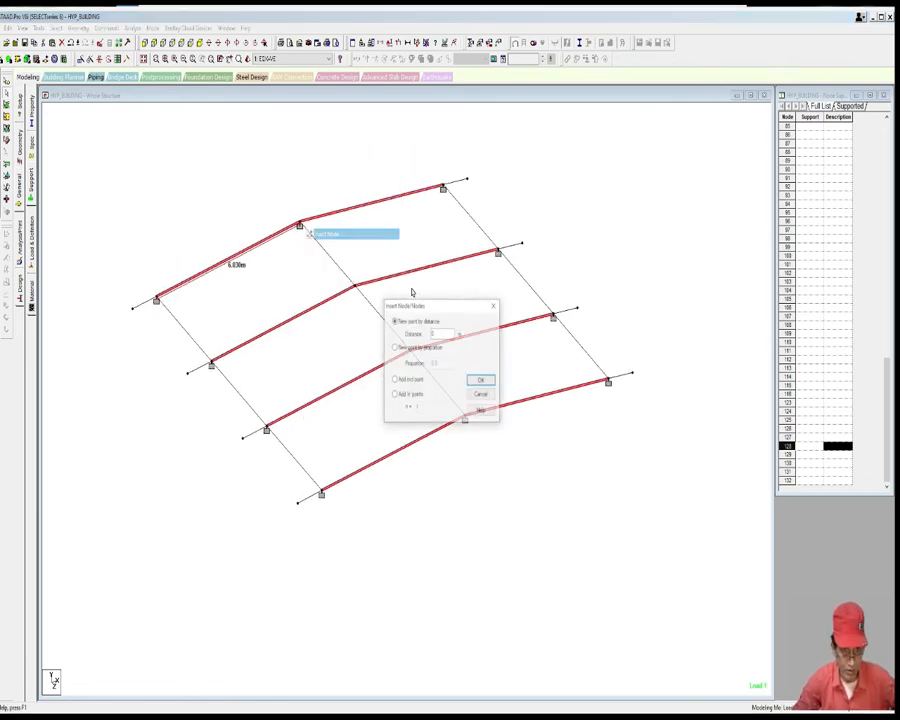
left_click(395, 380)
left_click(480, 381)
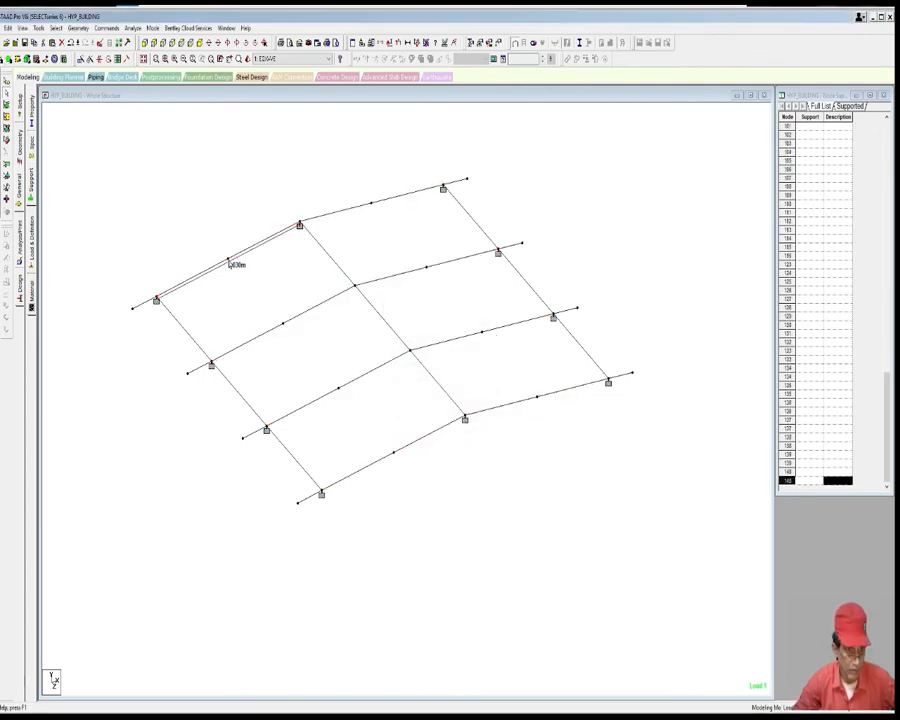
Step: Add beams connecting the rafter midpoint nodes of the left roof slope from the rear frame to the front frame
left_click(3, 60)
left_click(229, 259)
left_click(283, 323)
left_click(283, 323)
left_click(340, 390)
left_click(341, 392)
left_click(393, 452)
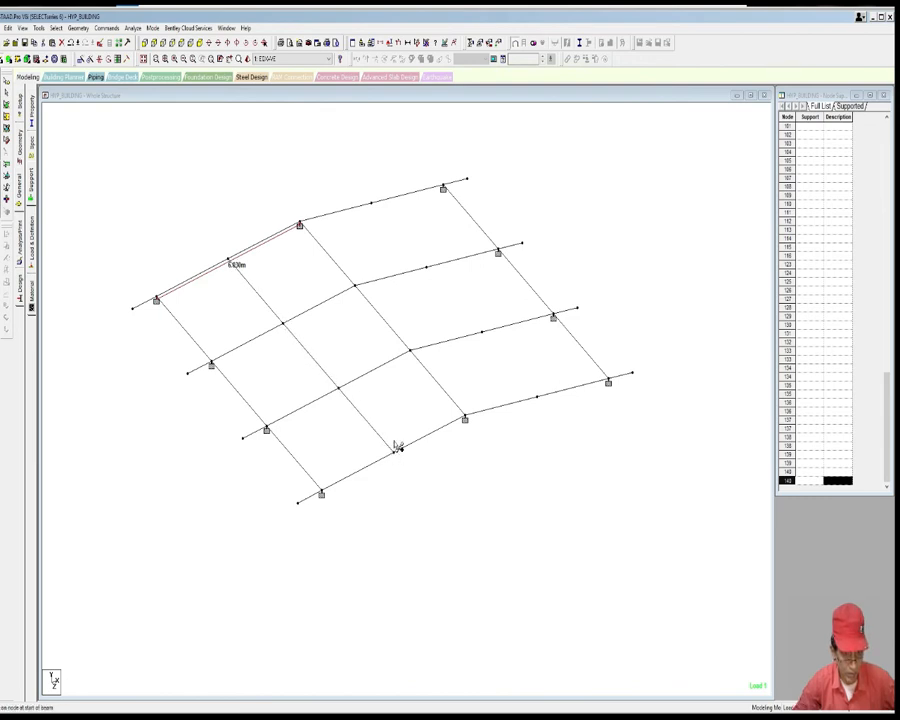
Step: Add beams connecting the rafter midpoint nodes of the right roof slope from the rear frame to the front frame
left_click(371, 203)
left_click(426, 267)
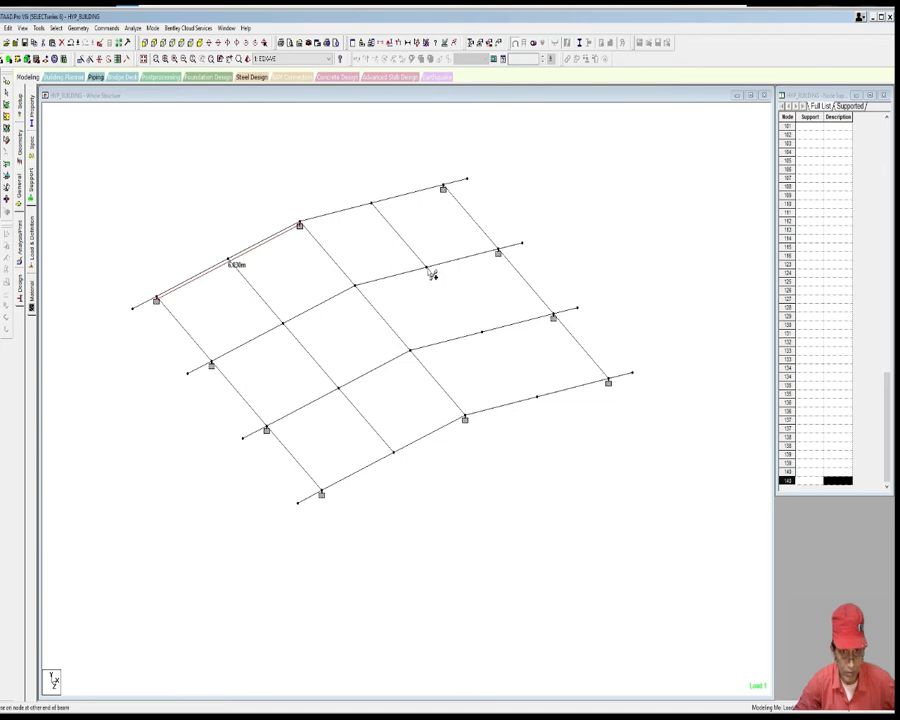
left_click(483, 336)
left_click(483, 336)
left_click(537, 398)
scroll(490, 390, "up", 1)
scroll(488, 389, "down", 2)
middle_click_drag(488, 389, 478, 388)
scroll(478, 388, "up", 1)
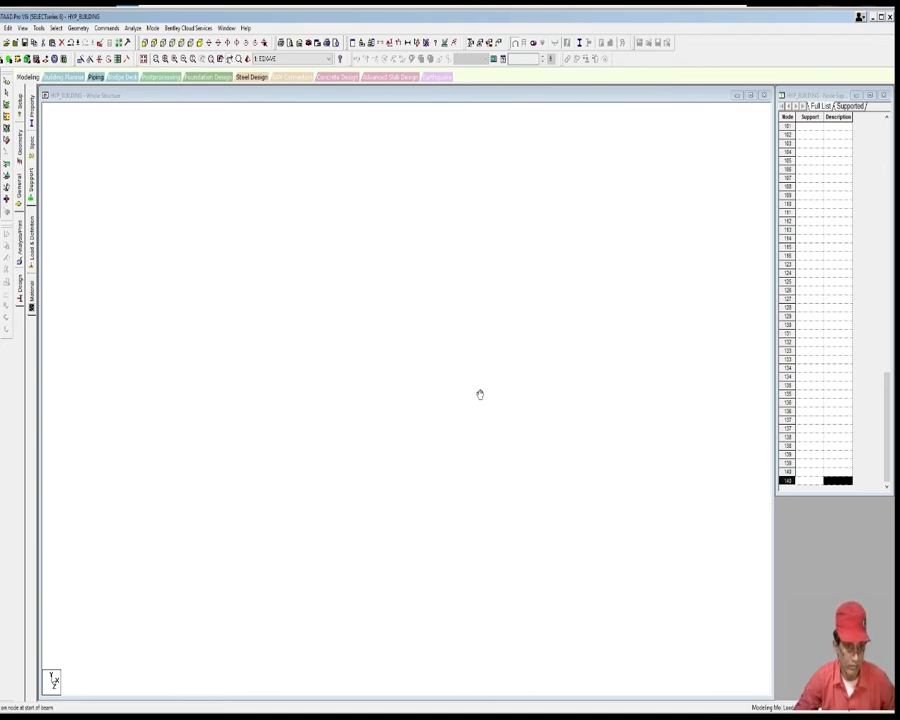
Step: Assign the existing 114.3X4.5CHS section (ref 12) to all ridge beams and all midpoint beams on both roof slopes
left_click(33, 122)
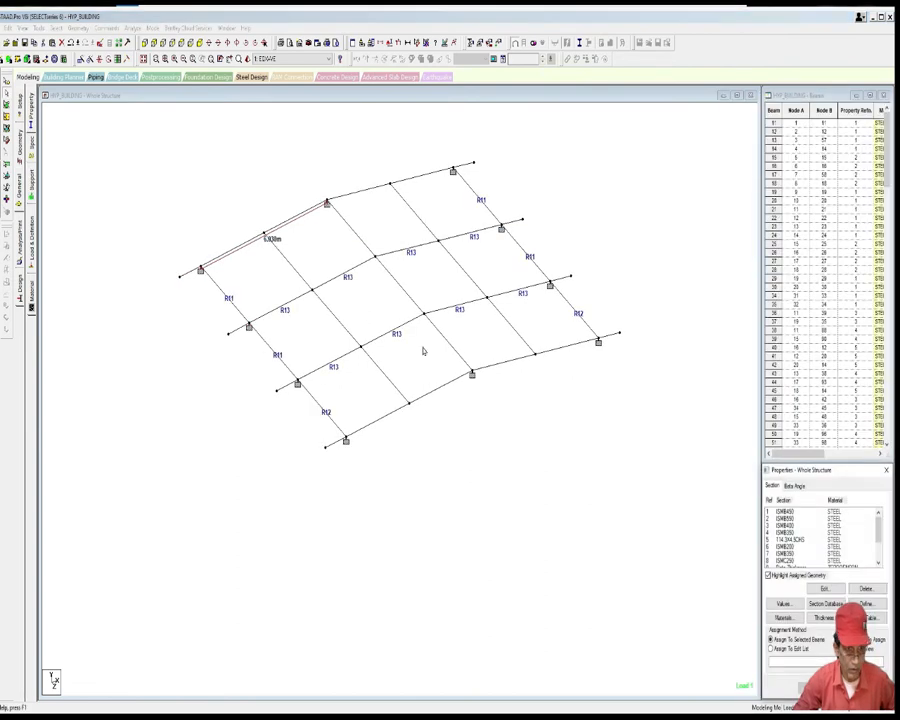
left_click_drag(880, 530, 879, 547)
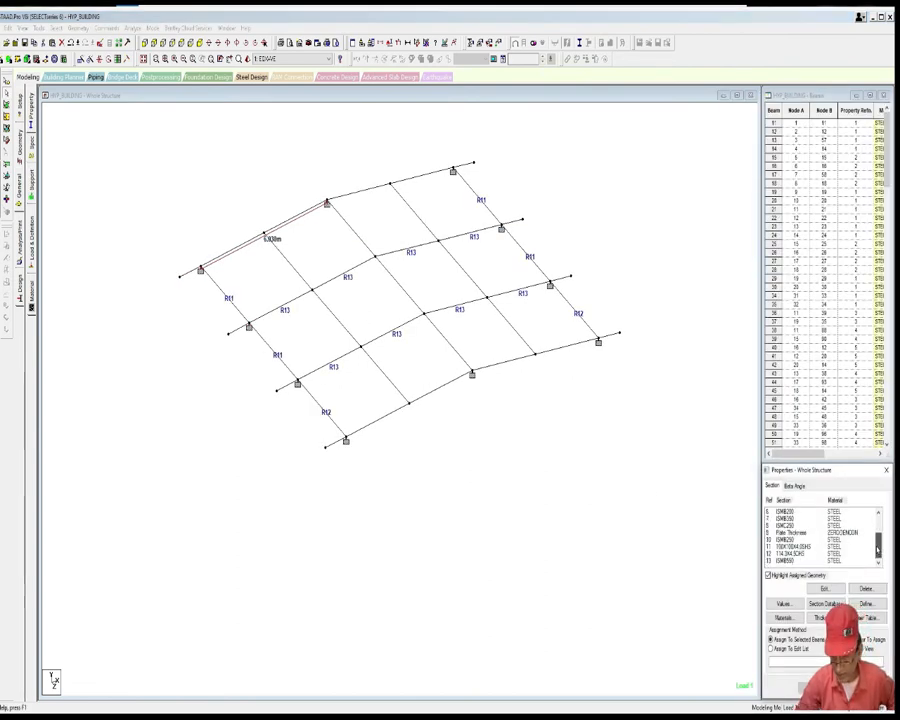
left_click(808, 553)
scroll(592, 497, "up", 2)
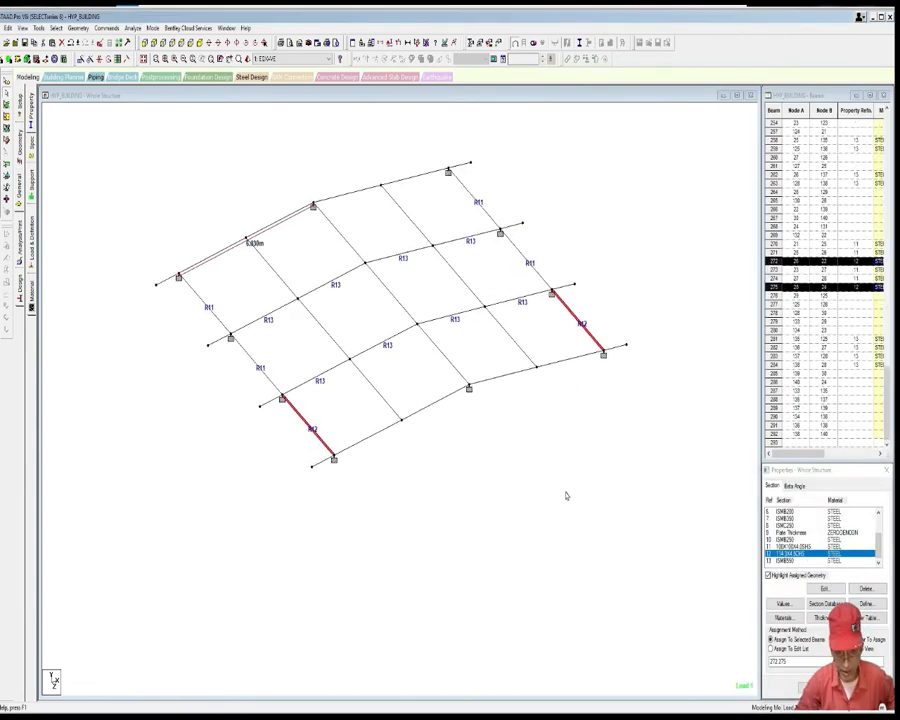
left_click(392, 409, "ctrl")
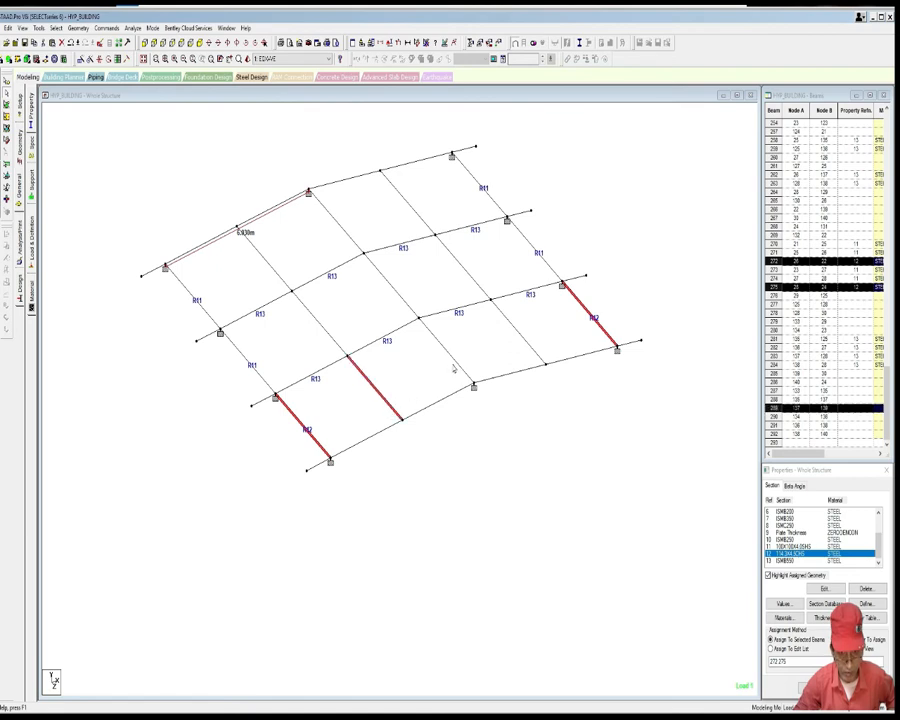
left_click(456, 365, "ctrl")
left_click(474, 286, "ctrl")
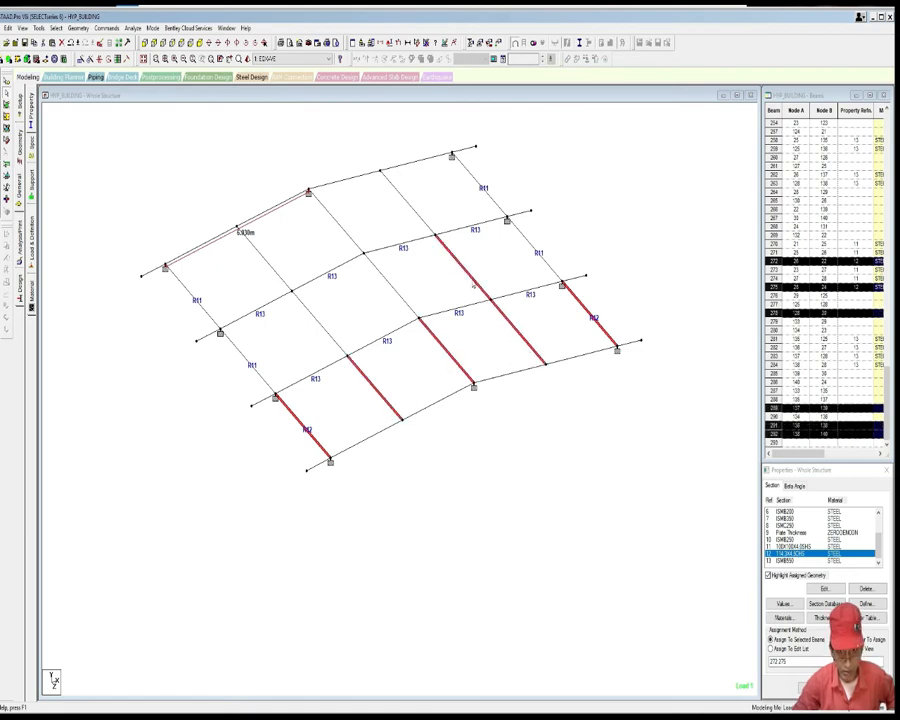
left_click(411, 210, "ctrl")
left_click(345, 235, "ctrl")
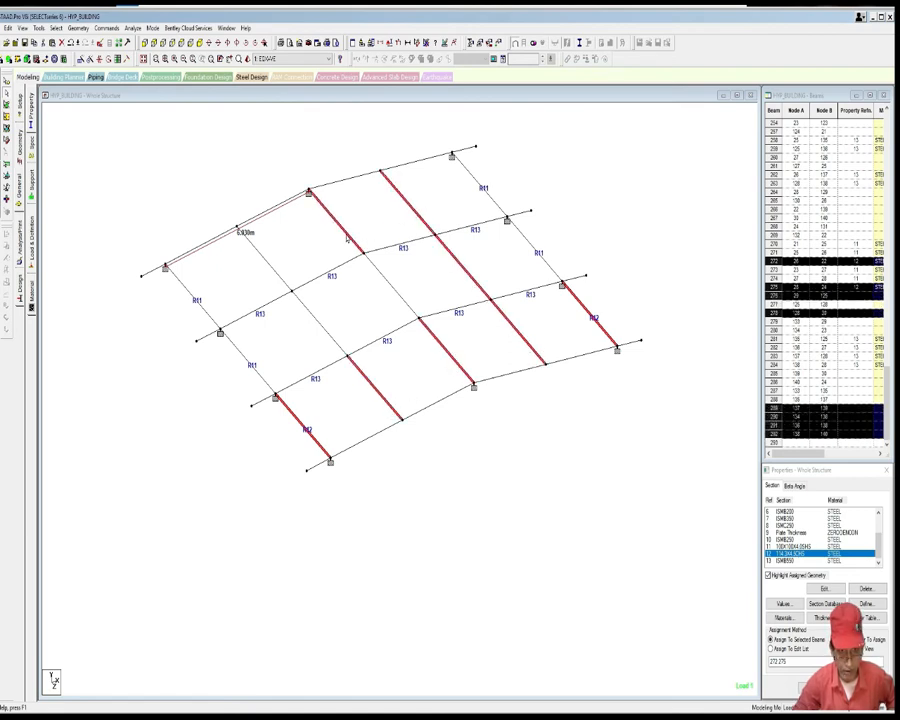
left_click(393, 289, "ctrl")
left_click(316, 319, "ctrl")
left_click(275, 273, "ctrl")
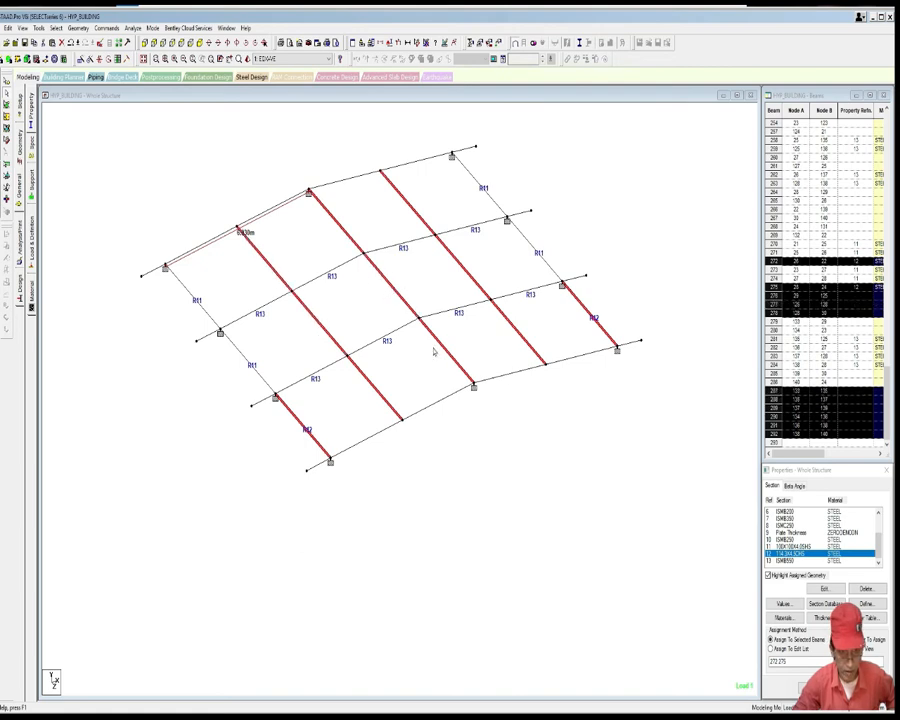
left_click_drag(852, 474, 820, 411)
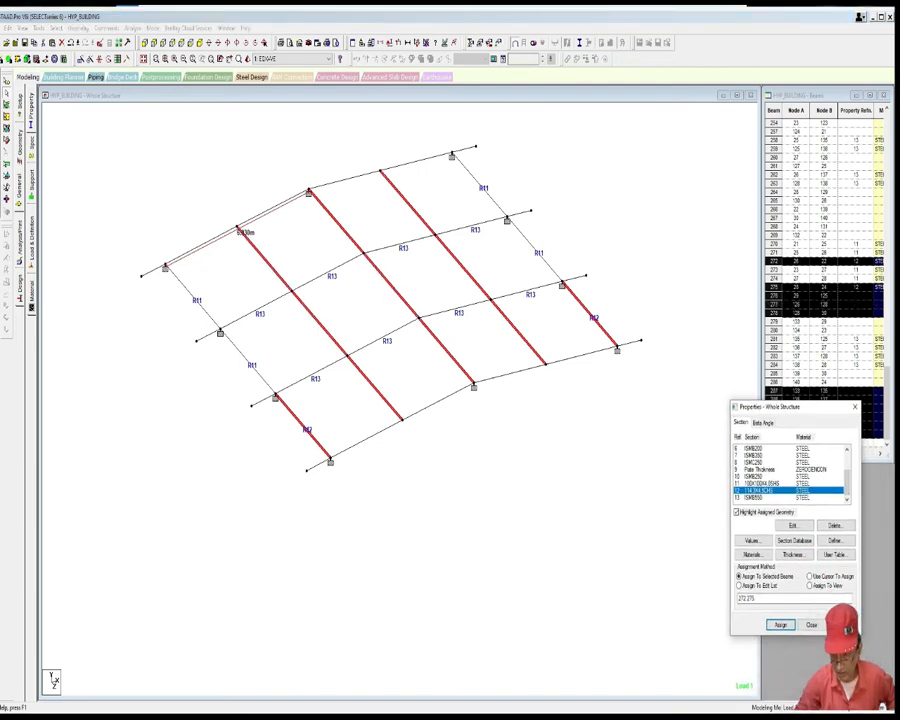
left_click(784, 625)
left_click(818, 545)
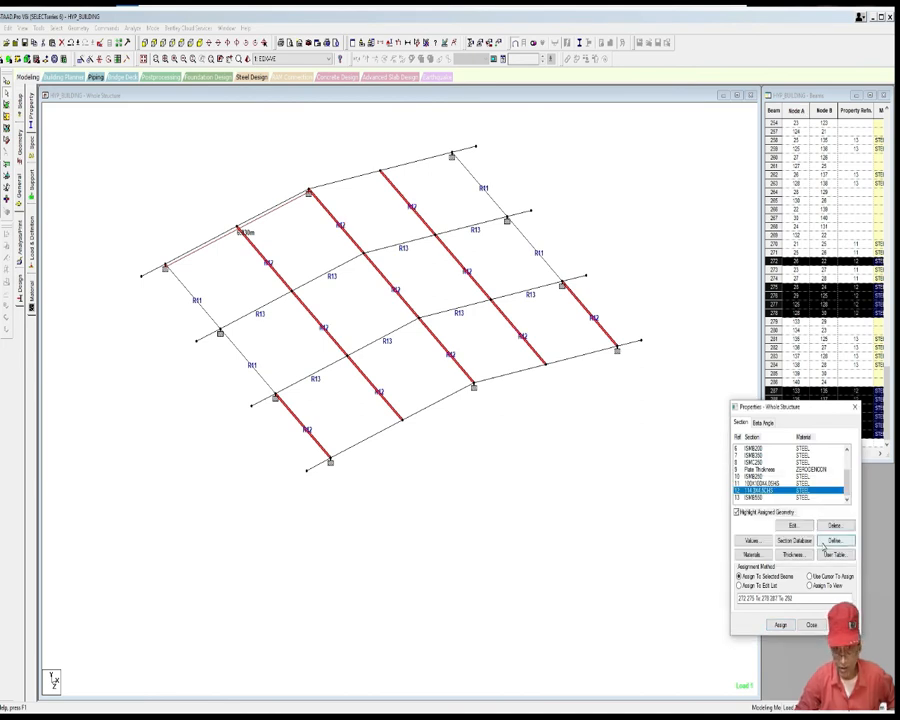
left_click(641, 502)
middle_click_drag(641, 502, 631, 536)
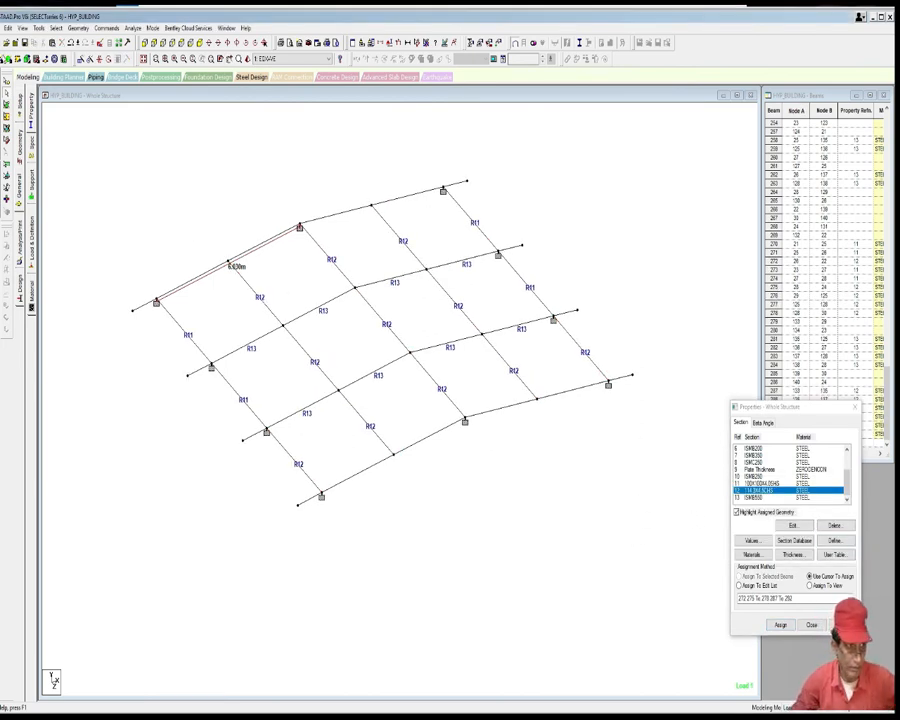
Step: Add crossing diagonal braces in both panels of the middle bay on the left roof slope
left_click(211, 367)
left_click(338, 388)
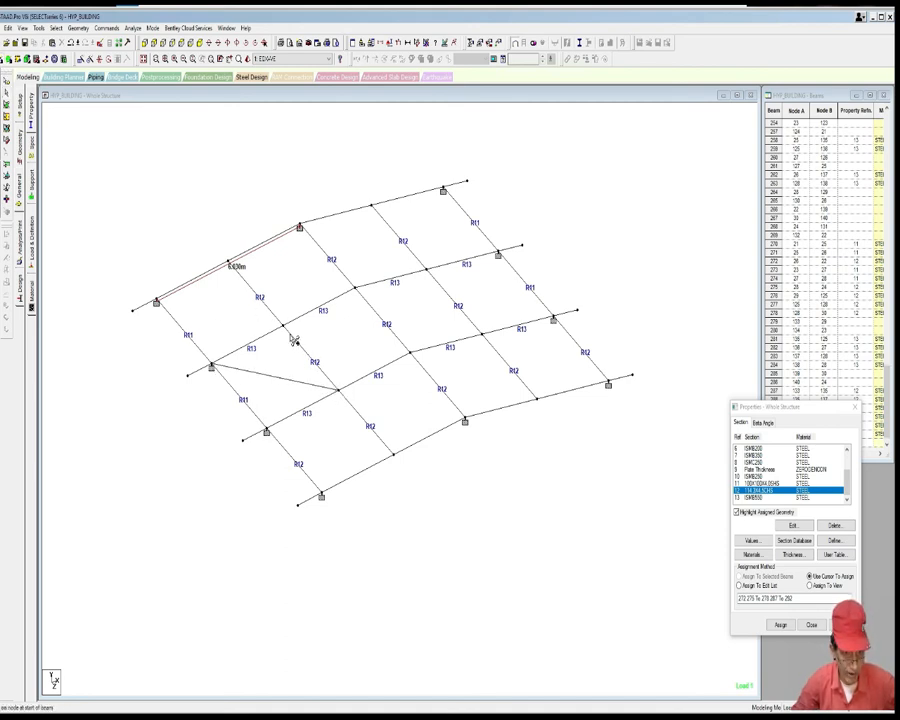
left_click(266, 432)
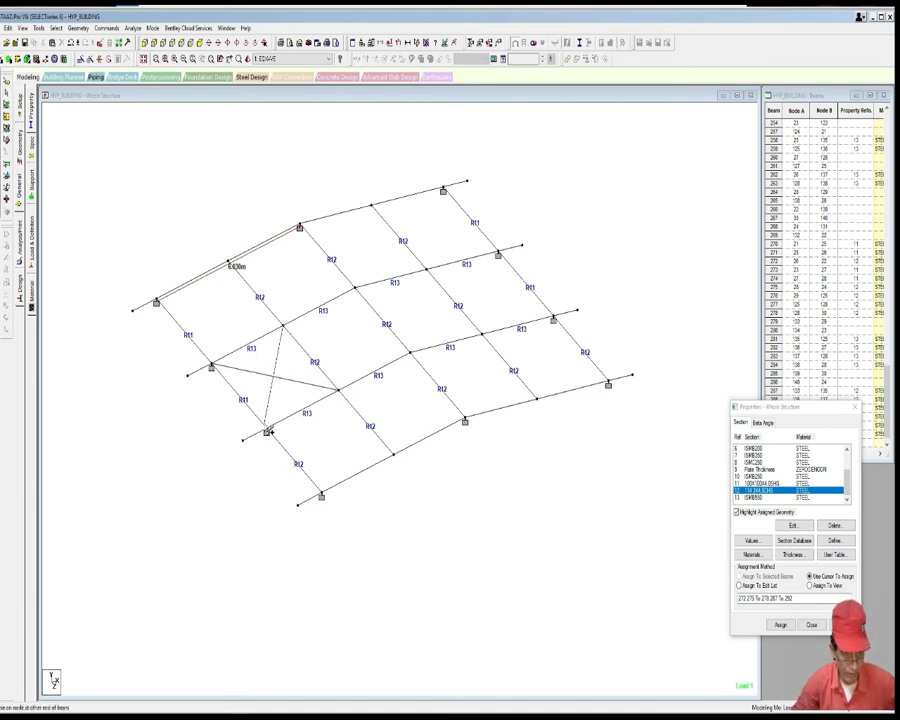
left_click(291, 332)
left_click(469, 389)
left_click(286, 327)
left_click(410, 351)
left_click(355, 288)
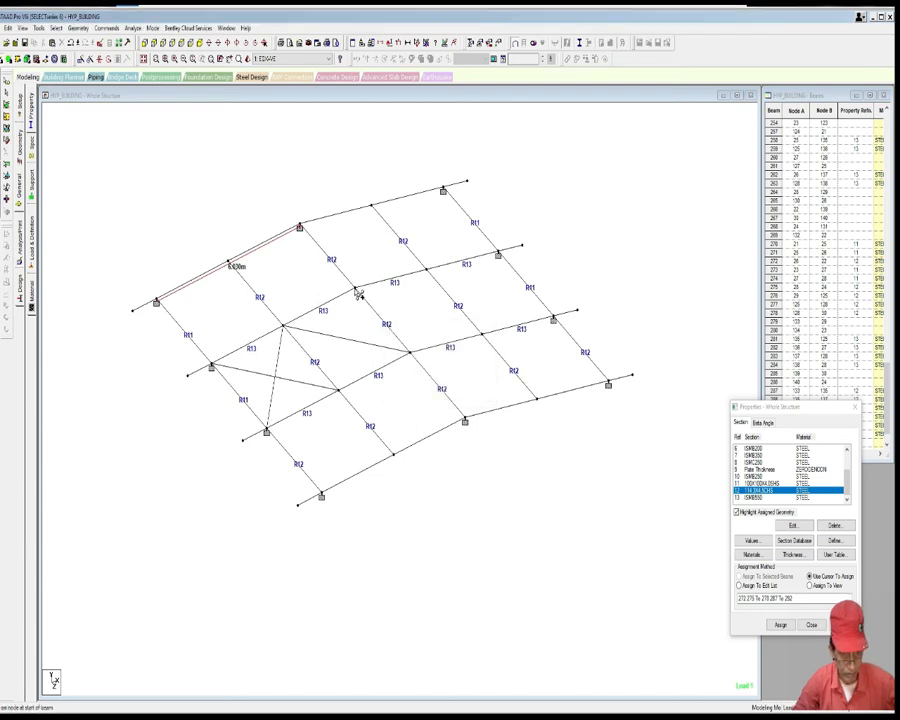
left_click(339, 391)
Step: Add crossing diagonal braces in both panels of the middle bay on the right roof slope
left_click(356, 289)
left_click(482, 336)
left_click(426, 268)
left_click(409, 351)
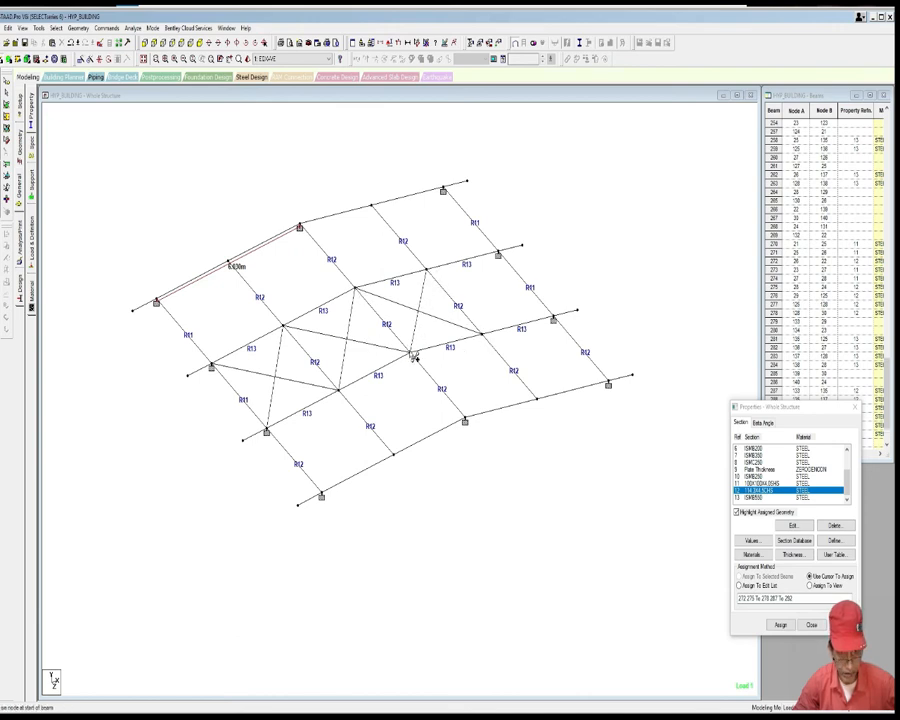
left_click(426, 268)
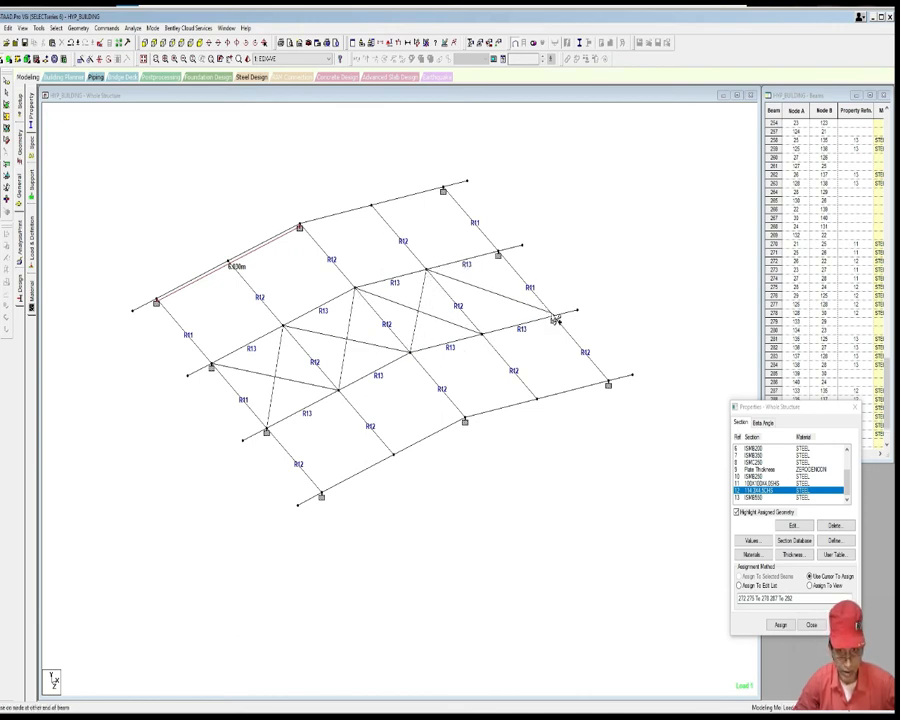
left_click(492, 289)
left_click(447, 391)
left_click(498, 297)
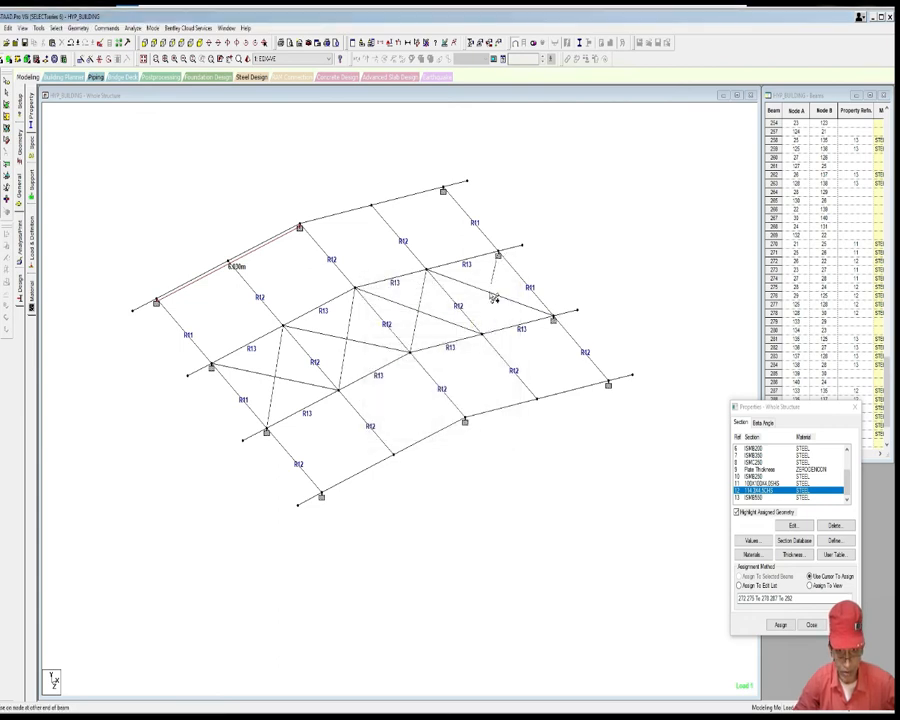
left_click(483, 336)
scroll(490, 341, "down", 1)
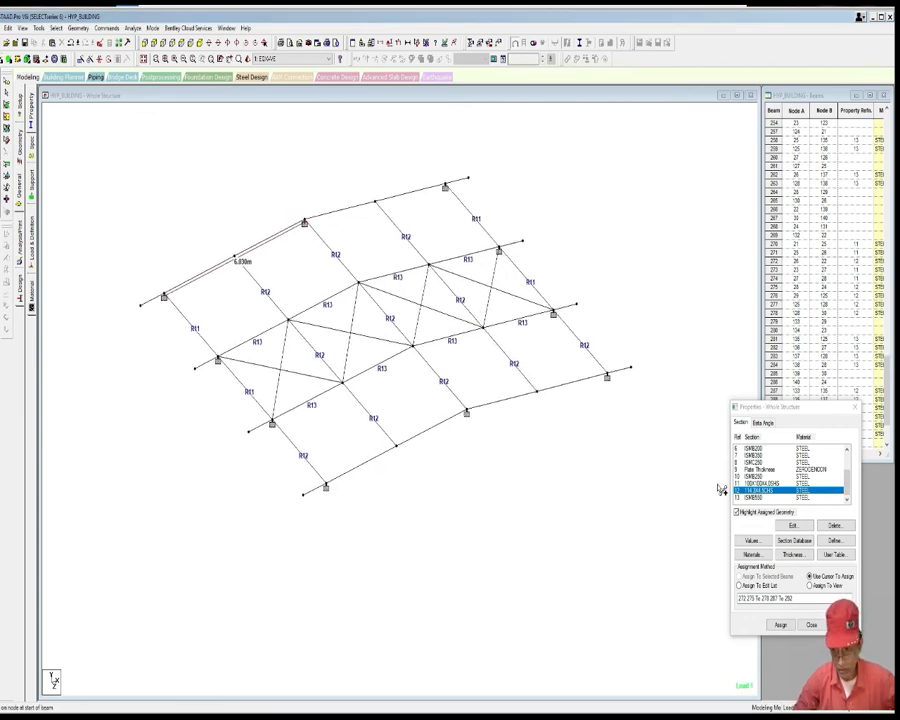
Step: Add the TATA Structure circular hollow profile 114.3X4.5CHS in steel to the section properties
left_click(792, 541)
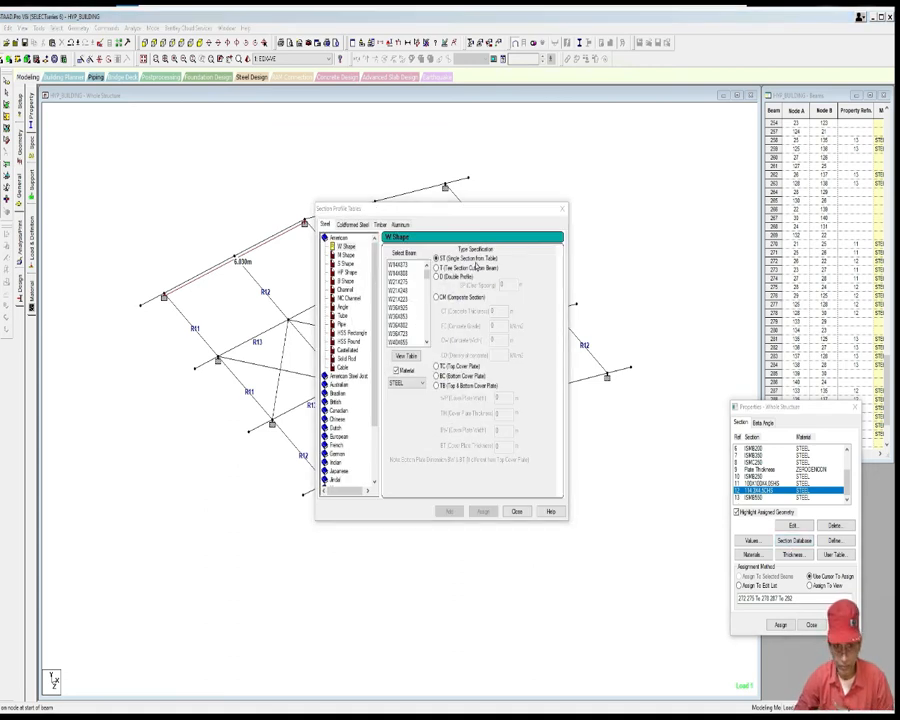
left_click_drag(375, 406, 377, 461)
double_click(351, 471)
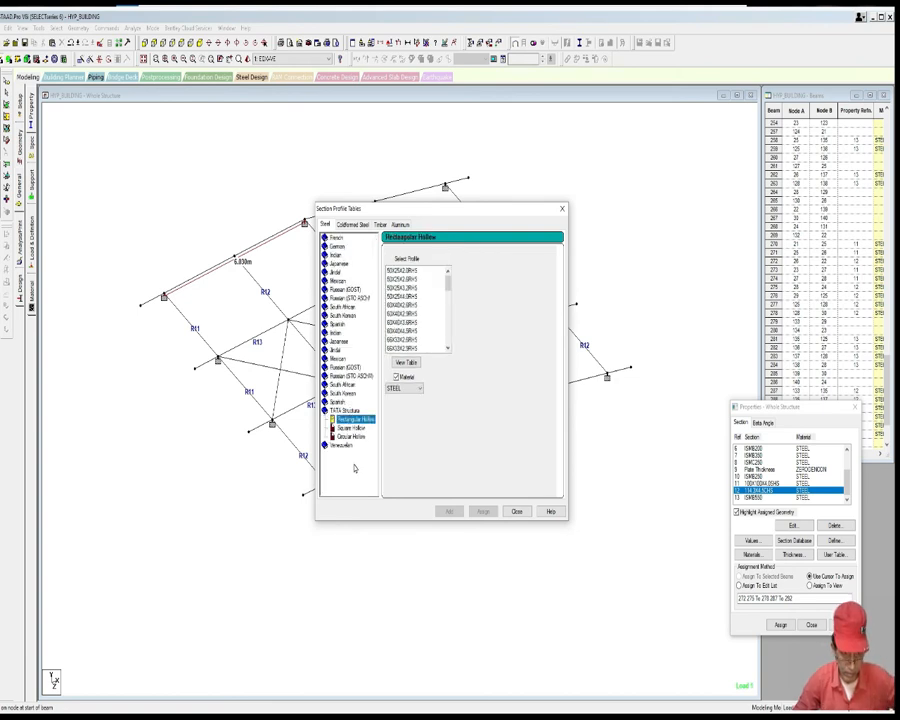
left_click(354, 437)
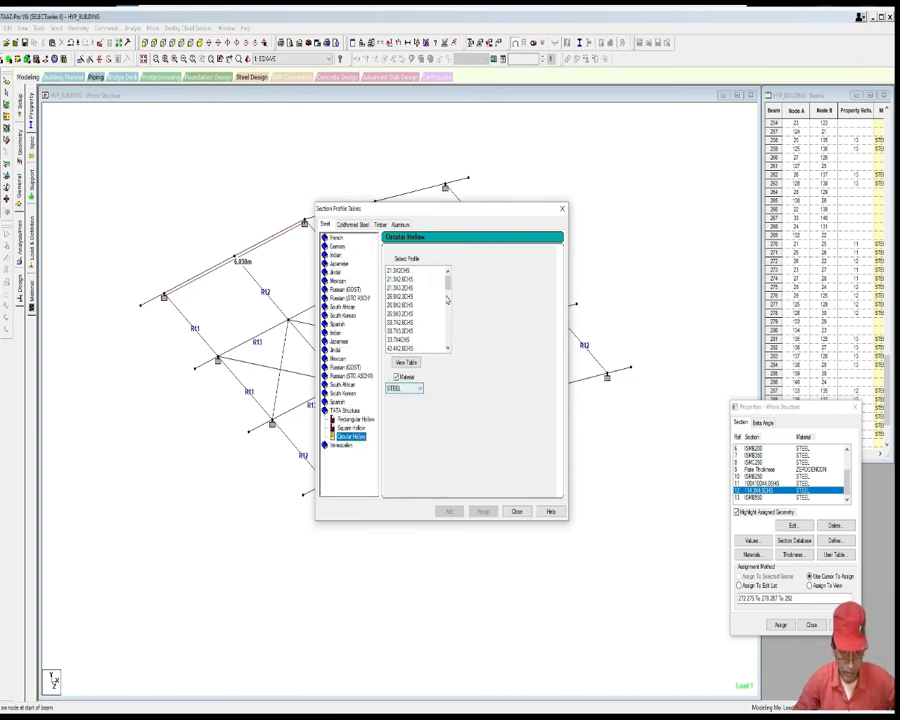
left_click_drag(448, 275, 447, 315)
left_click(405, 339)
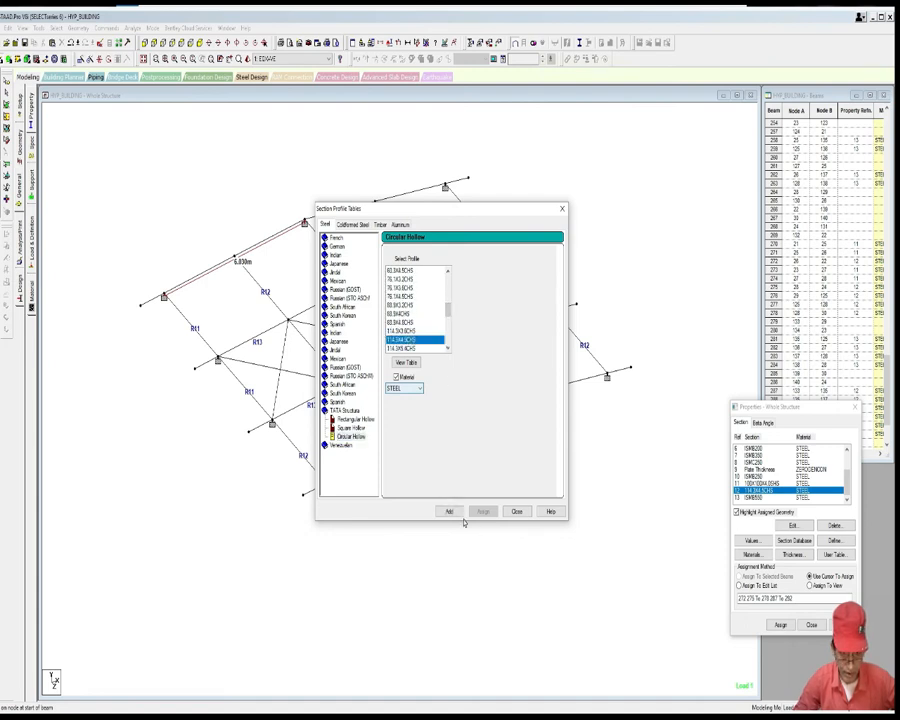
left_click(449, 511)
left_click(515, 513)
Step: Select all beams with missing section properties to check which roof members still need a section
scroll(530, 475, "up", 3)
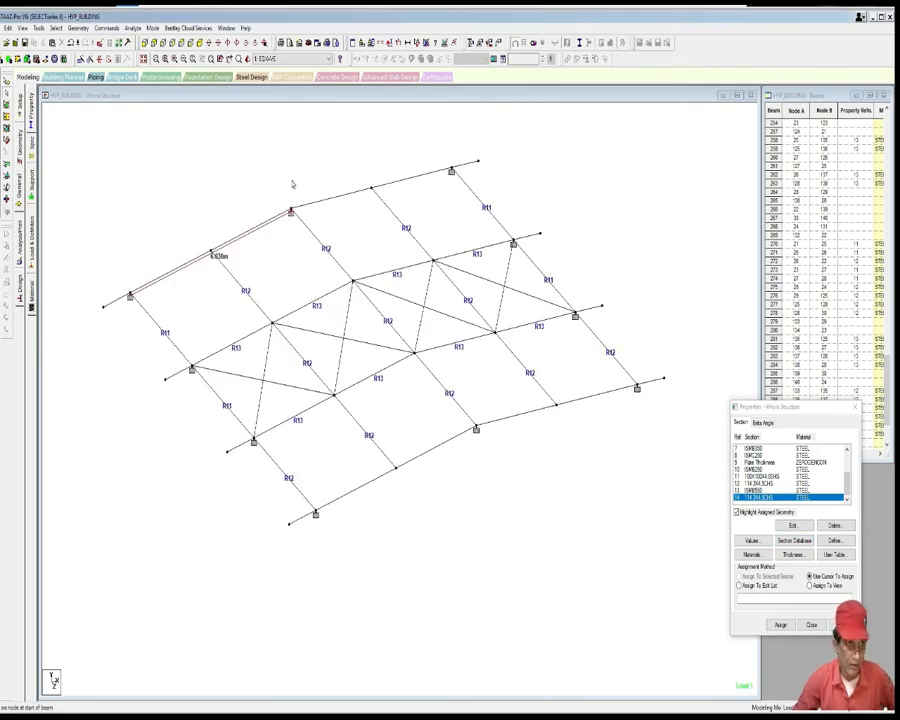
left_click(56, 28)
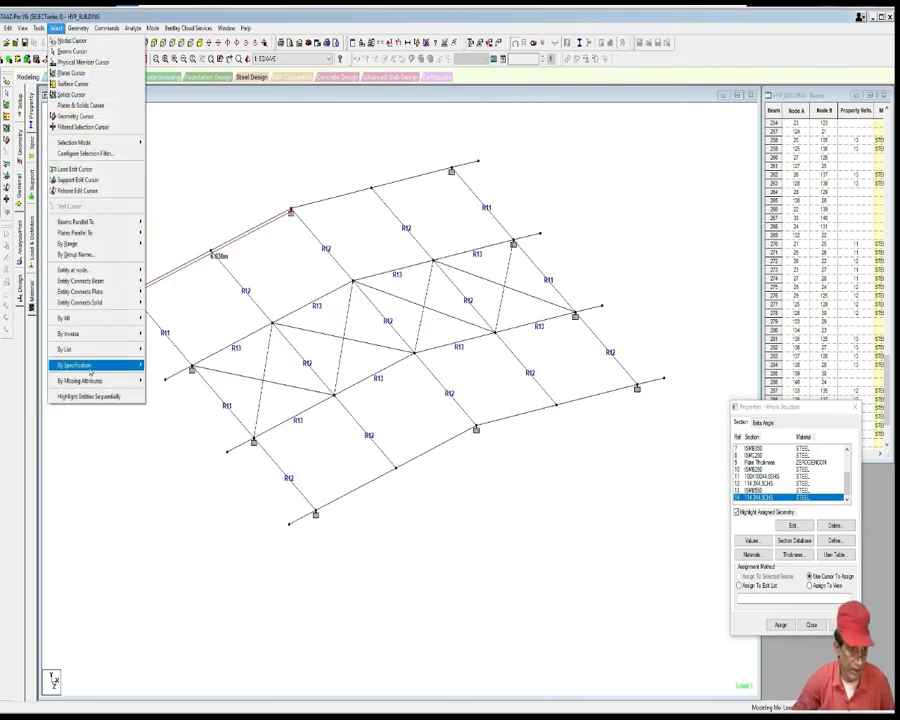
mouse_move(123, 386)
left_click(172, 381)
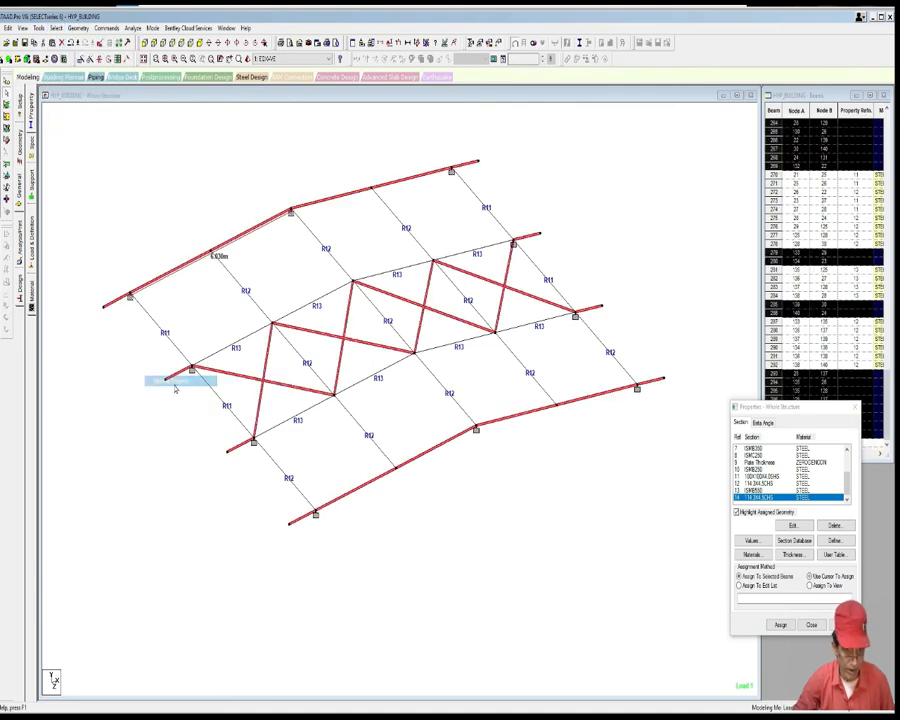
middle_click_drag(257, 404, 256, 411)
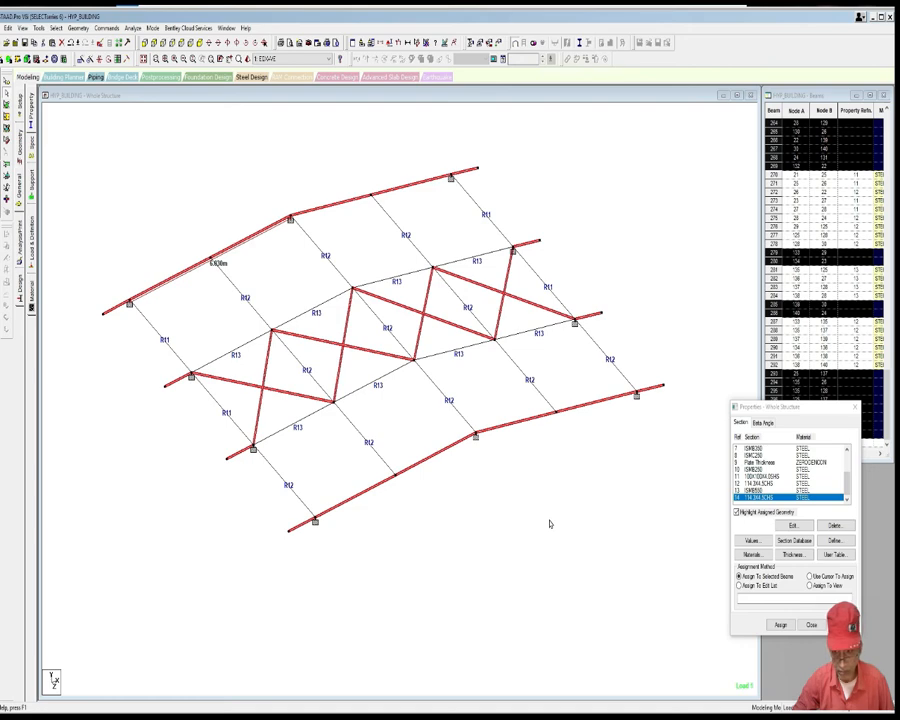
Step: Assign the ISMB250 section to the sloping rafters of both end frames and all the short eave overhang members
left_click(826, 577)
left_click(794, 540)
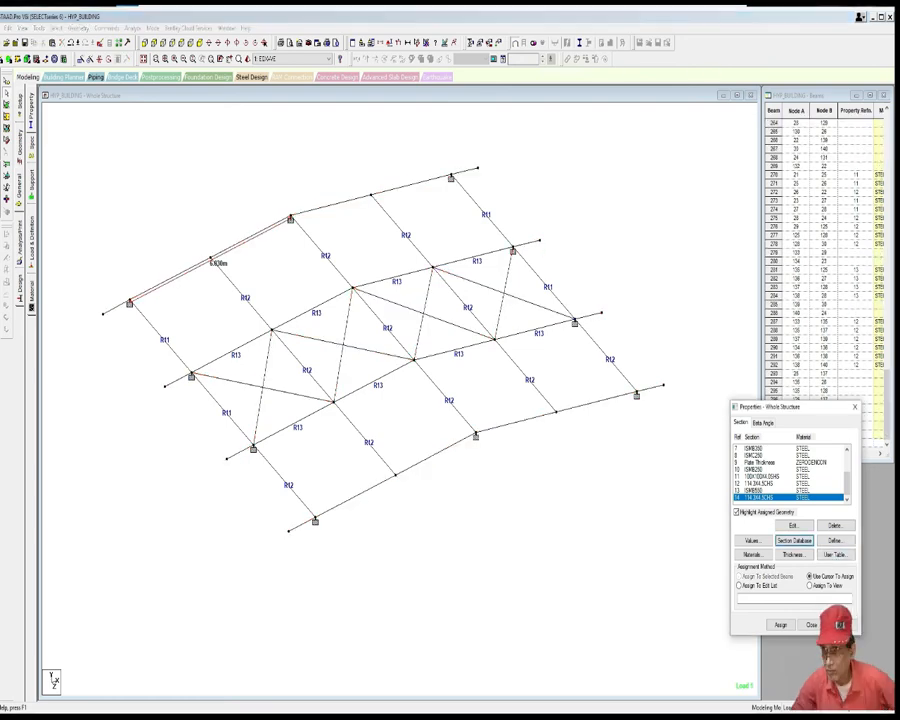
middle_click_drag(589, 434, 597, 424)
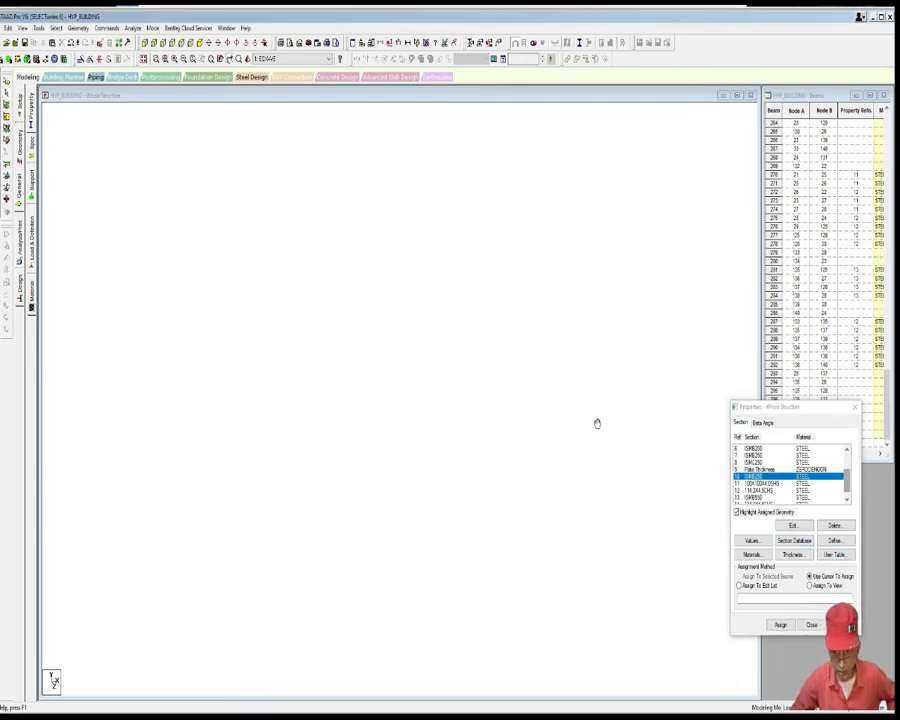
left_click(391, 474)
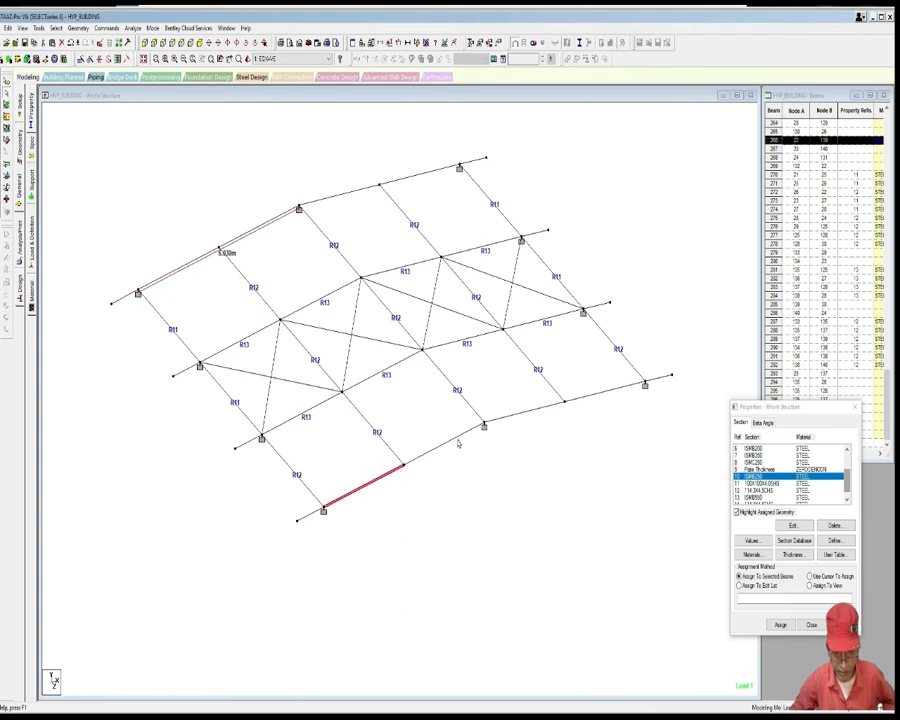
left_click(458, 441, "ctrl")
left_click(522, 414, "ctrl")
left_click(606, 392, "ctrl")
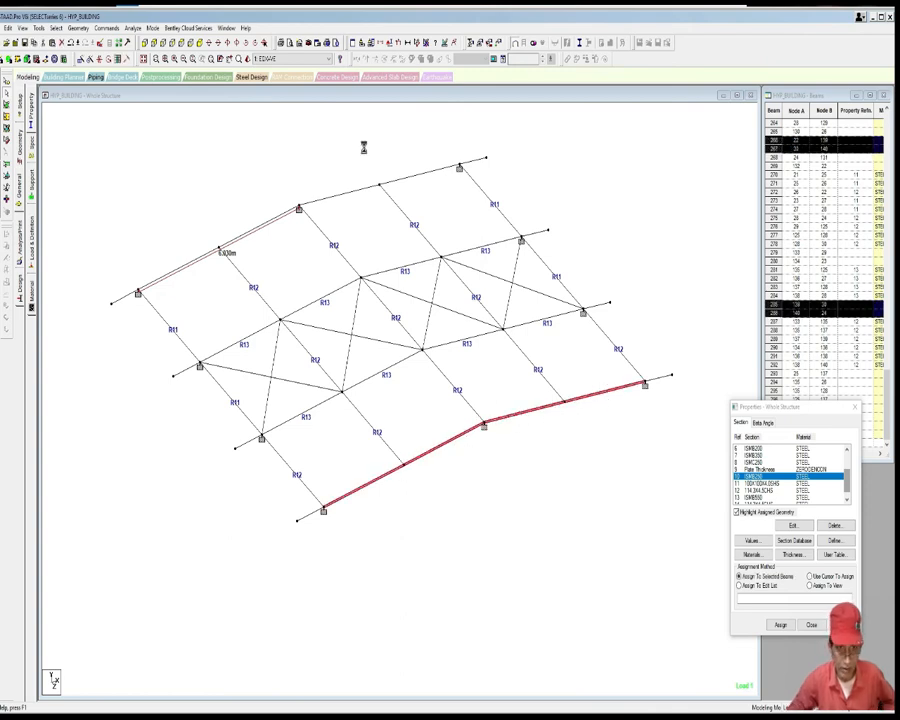
left_click(473, 390)
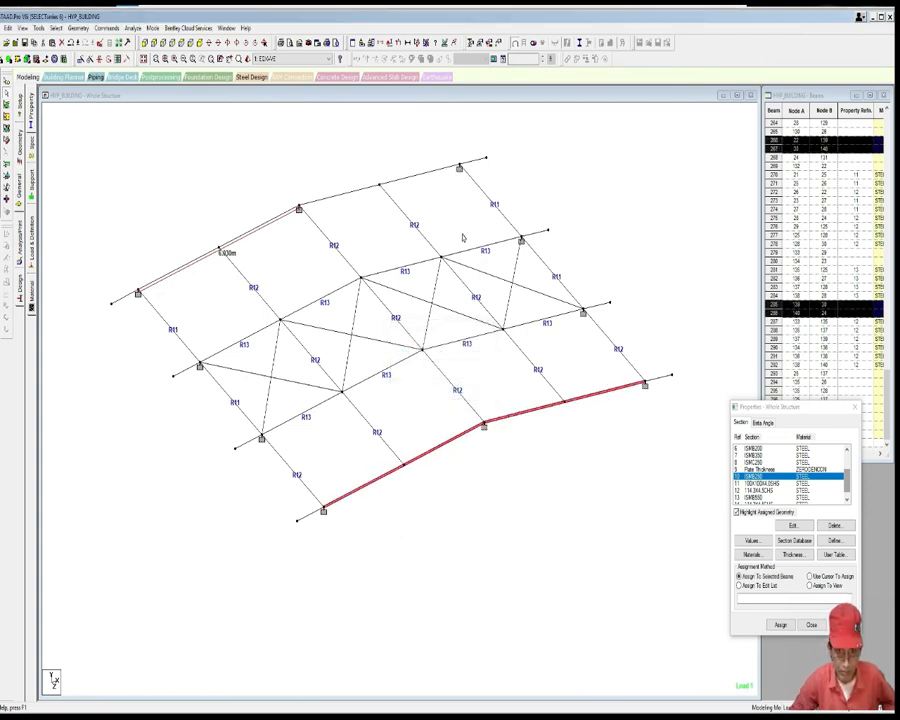
left_click(420, 177, "ctrl")
left_click(340, 193, "ctrl")
left_click(259, 228, "ctrl")
left_click(211, 255, "ctrl")
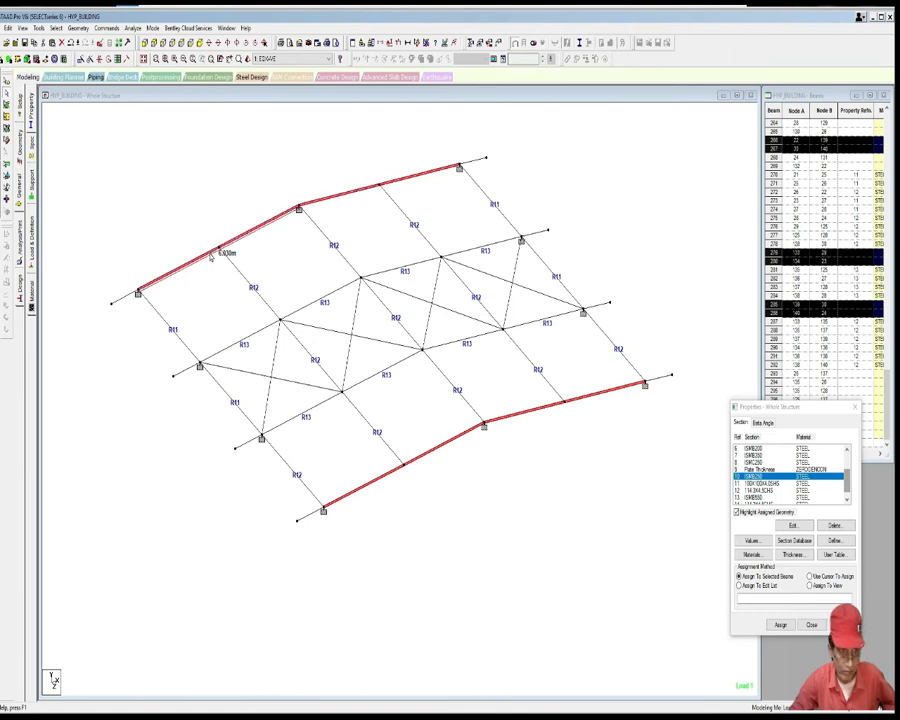
left_click(250, 446, "ctrl")
left_click(309, 517, "ctrl")
left_click(657, 381, "ctrl")
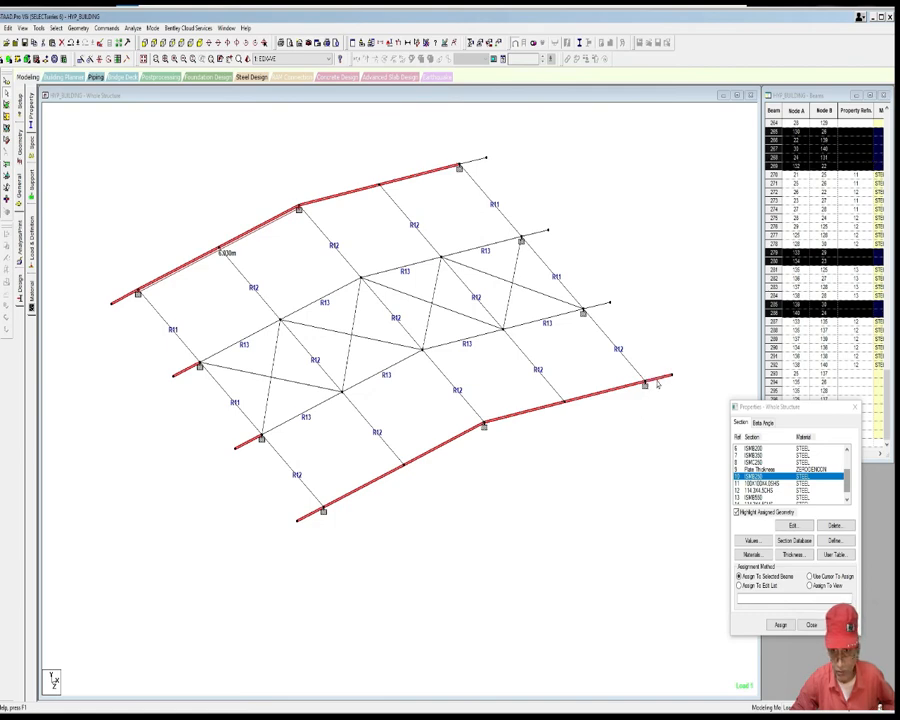
left_click(596, 308, "ctrl")
left_click(532, 237, "ctrl")
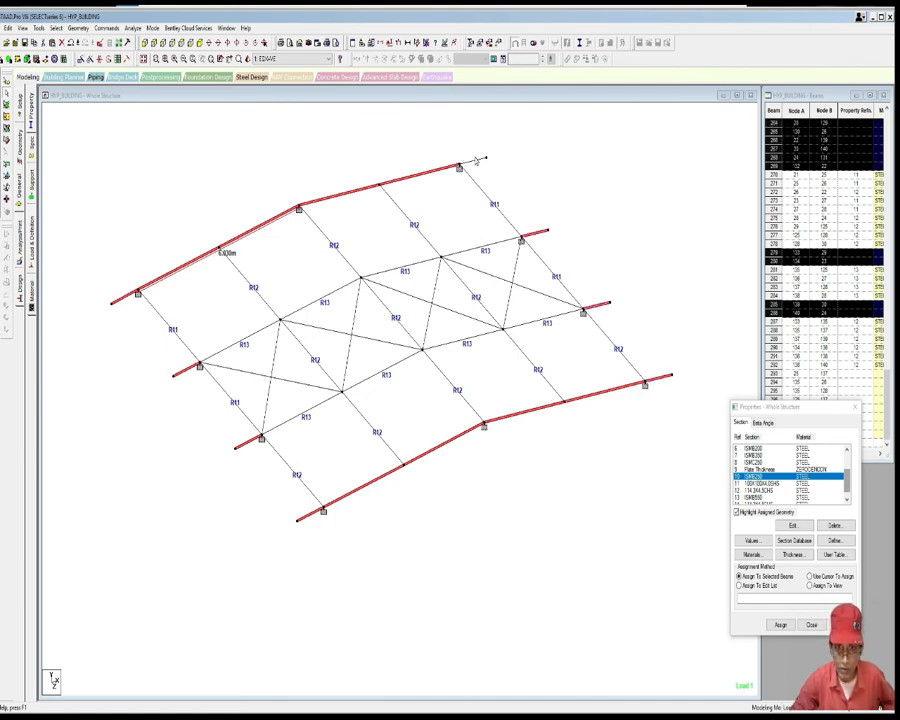
middle_click_drag(551, 239, 544, 255)
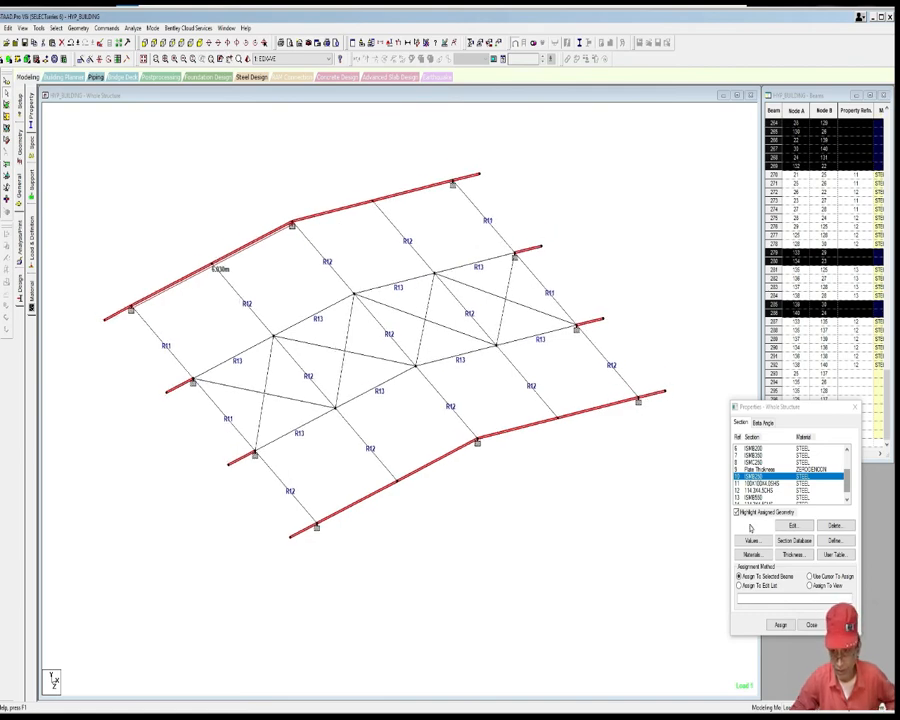
left_click(780, 625)
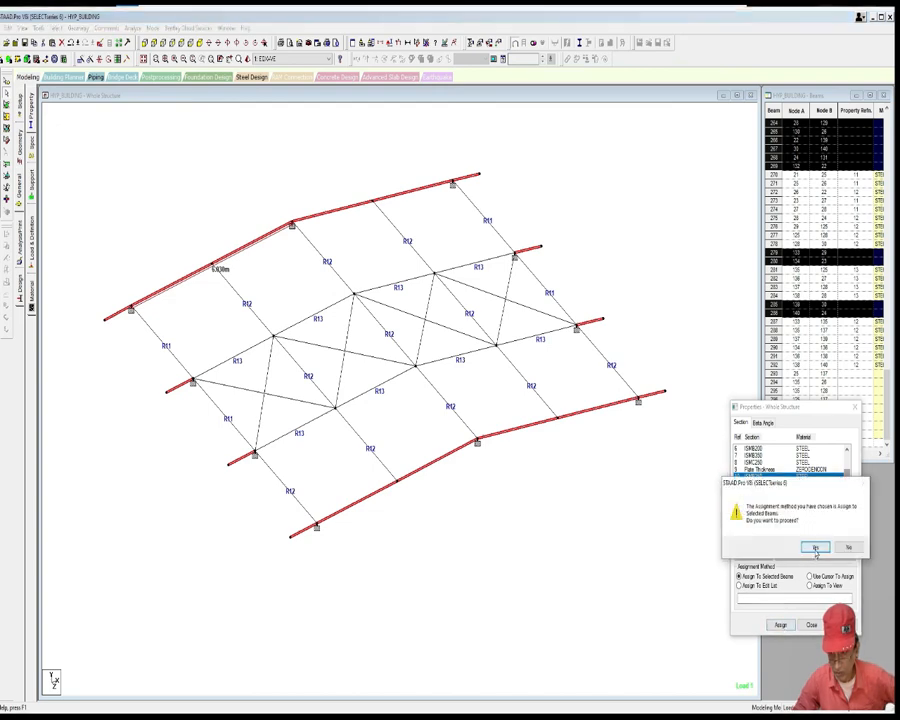
left_click(812, 544)
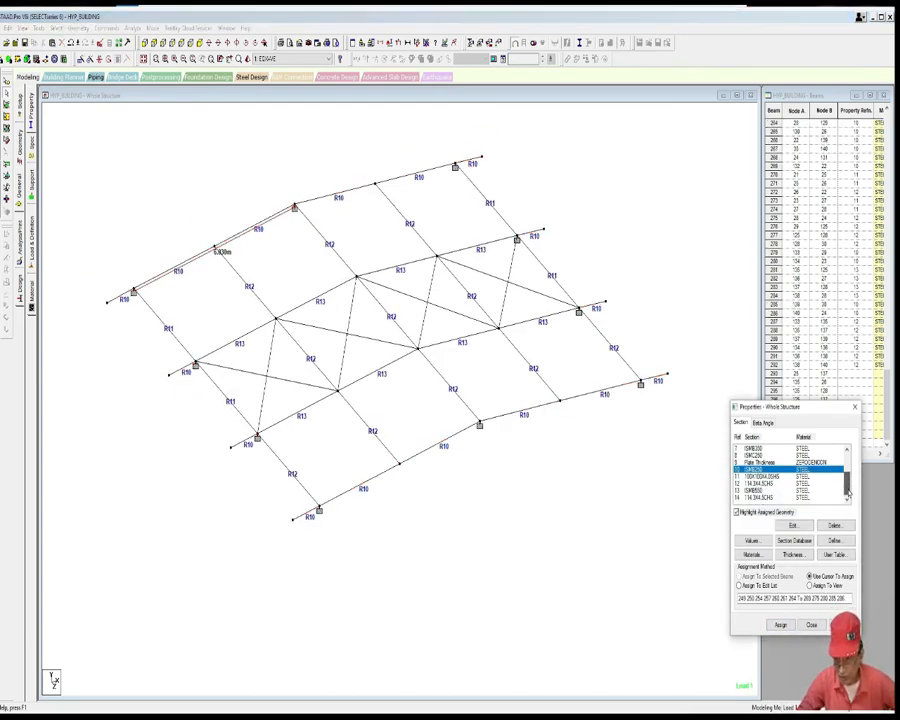
Step: Select all beams missing a property and assign them the 114.3X4.5CHS section with reference 14
left_click(760, 502)
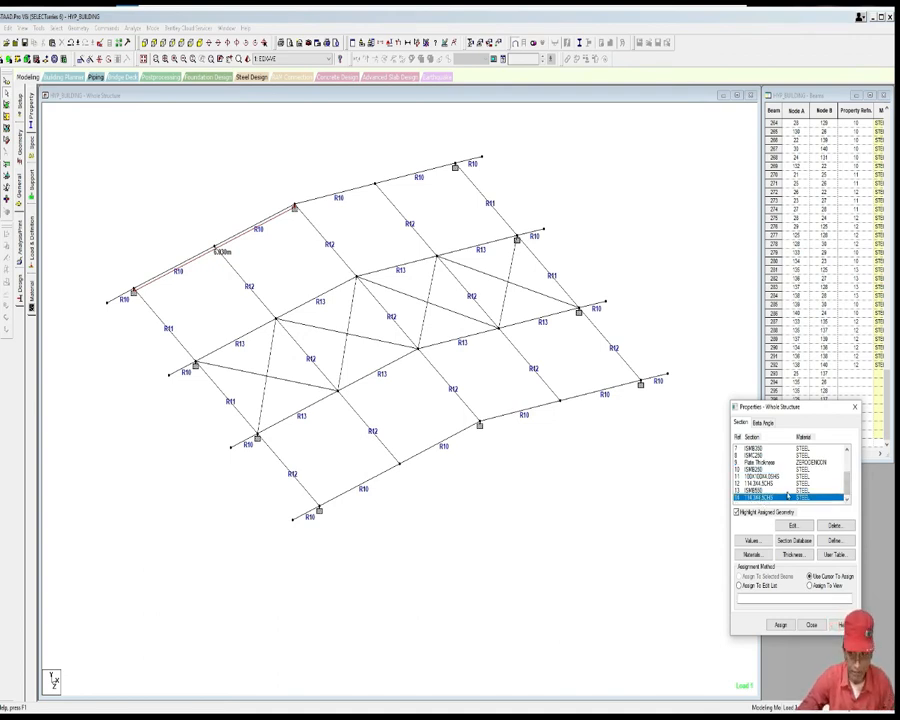
left_click(56, 28)
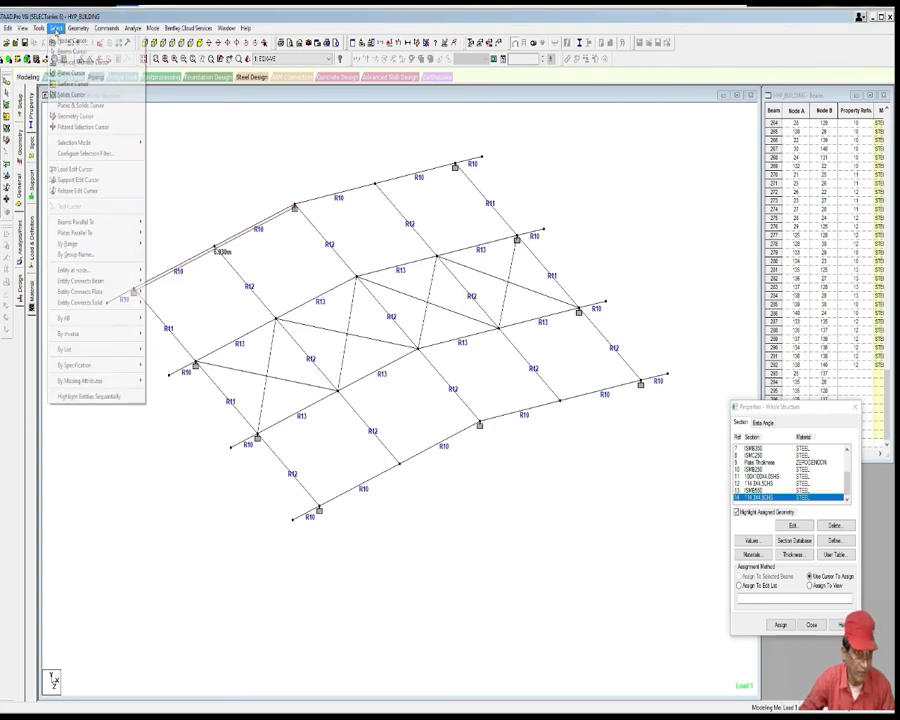
mouse_move(95, 381)
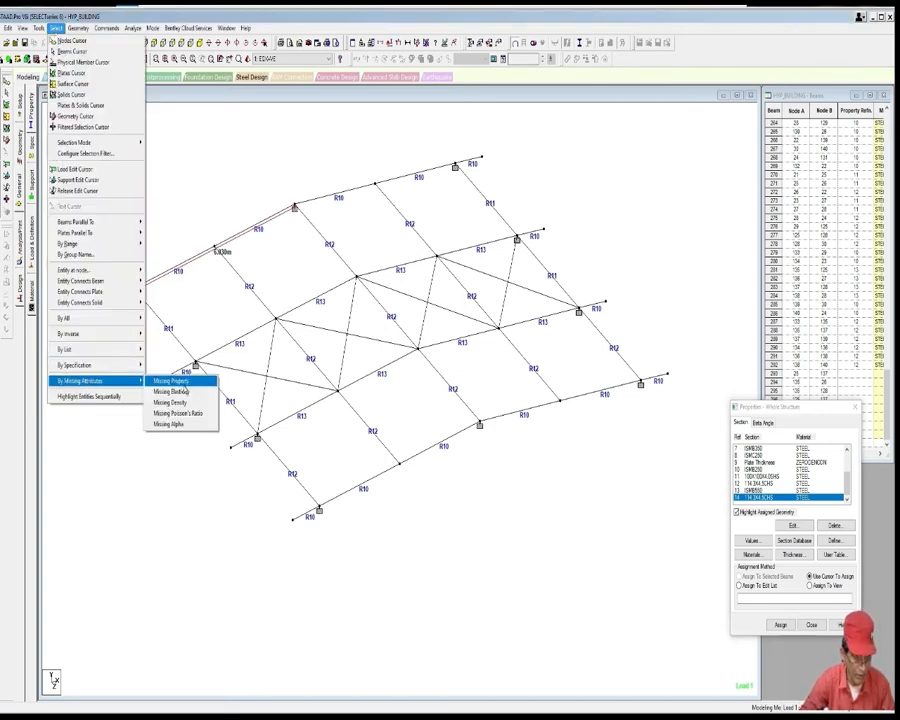
left_click(180, 382)
left_click(780, 624)
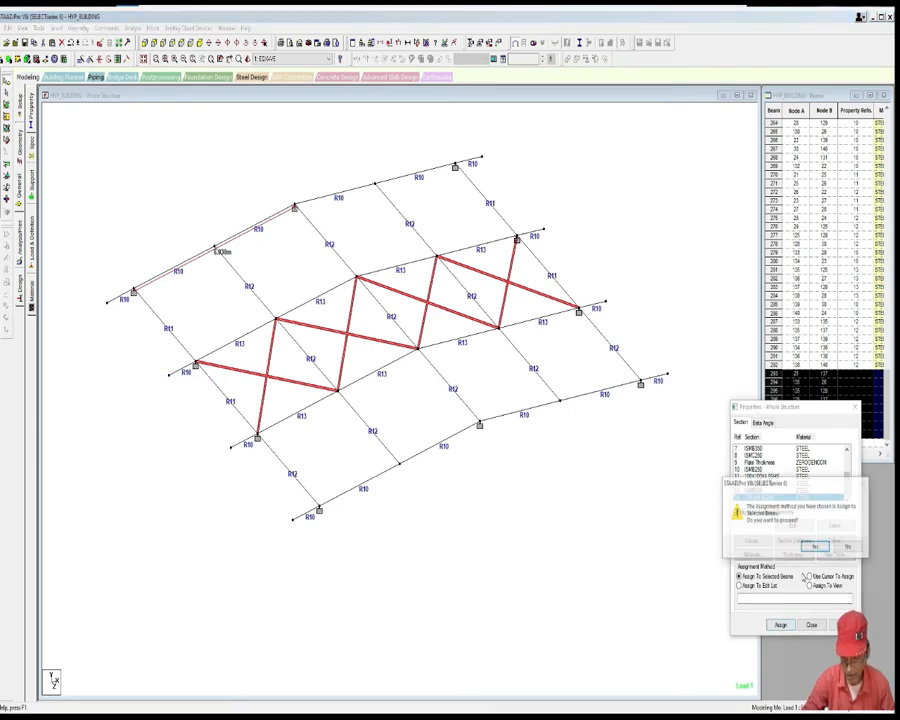
left_click(816, 548)
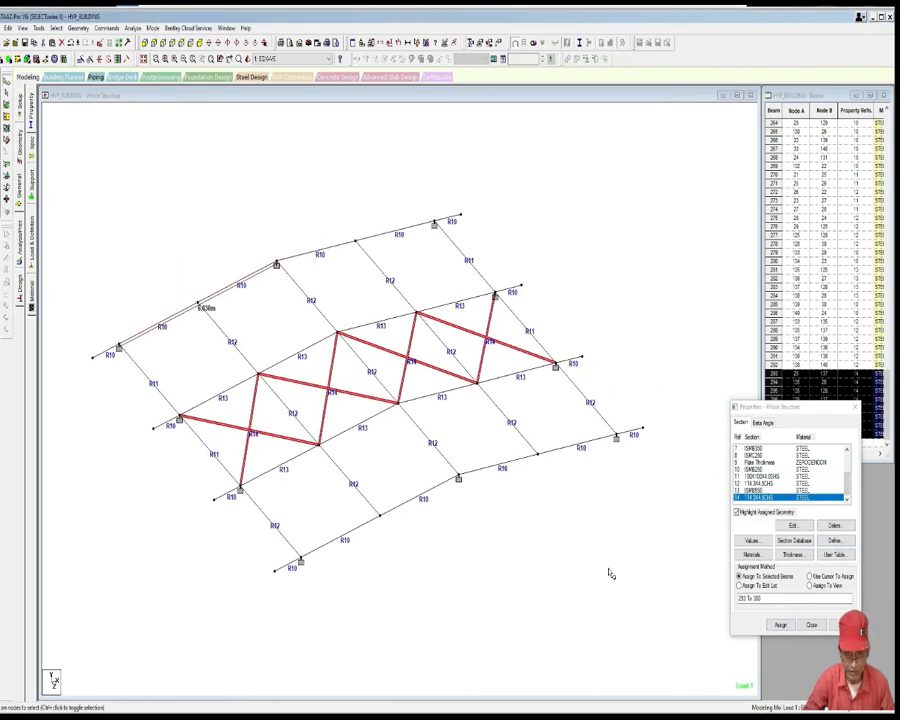
left_click(612, 573)
scroll(673, 589, "up", 2)
Step: Display the whole structure and check the node number and coordinates at the rear corner column's base
left_click(22, 28)
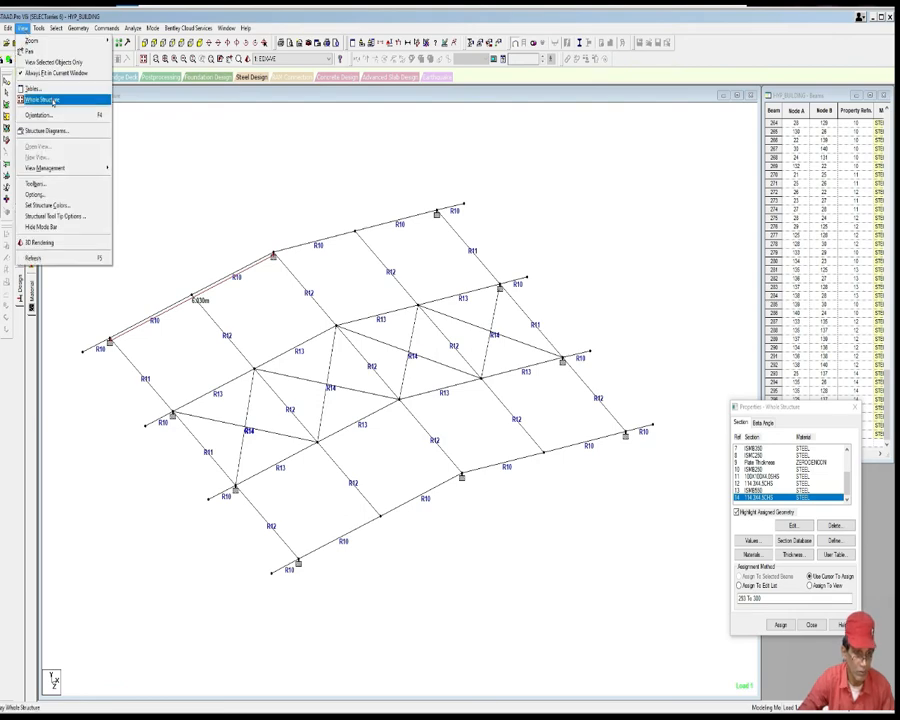
left_click(42, 100)
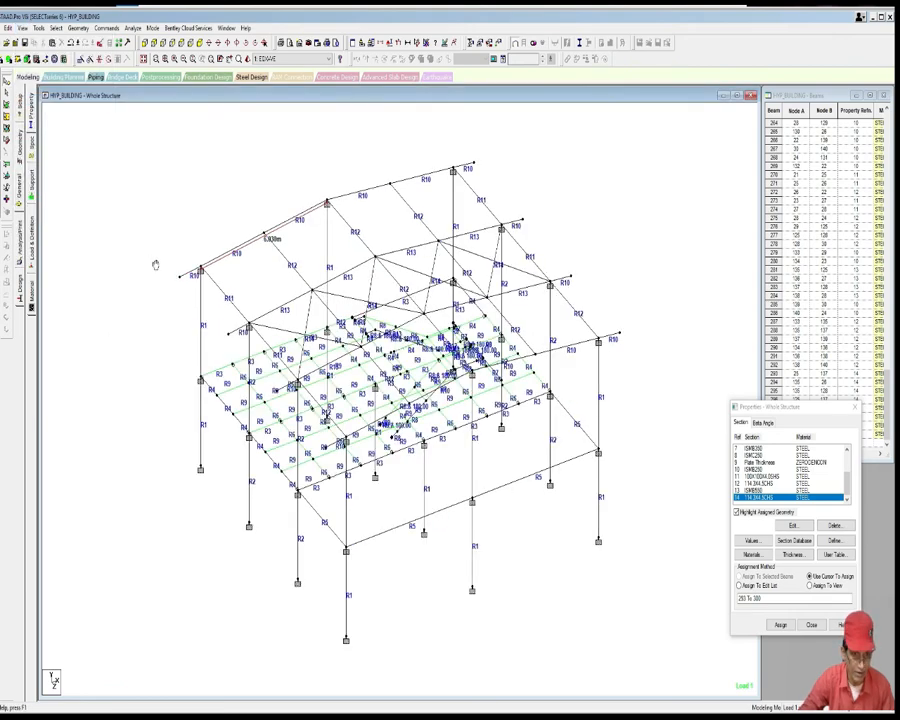
scroll(150, 249, "up", 1)
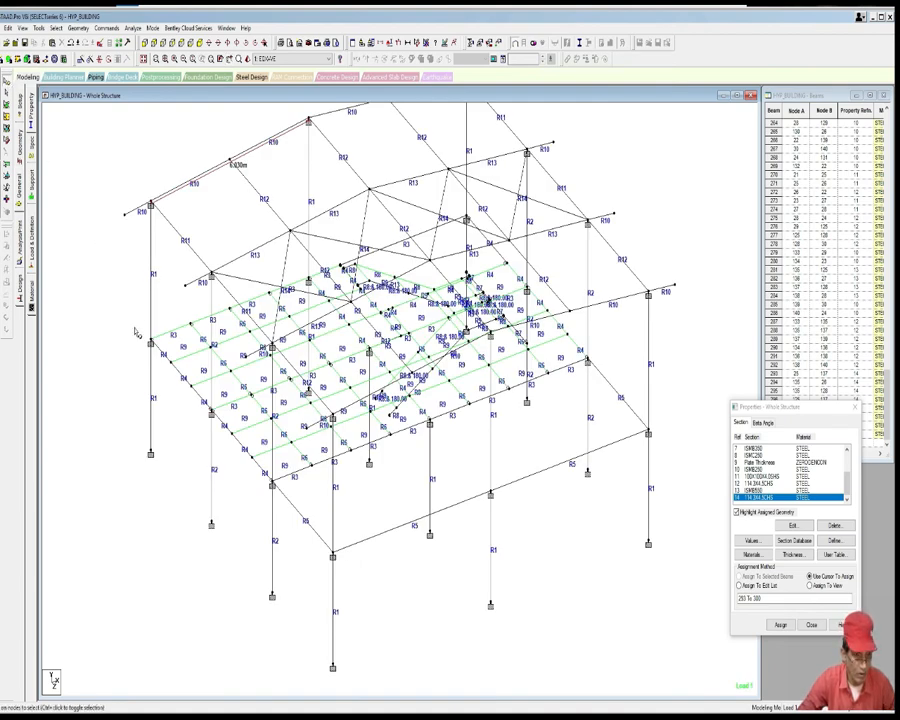
double_click(151, 454)
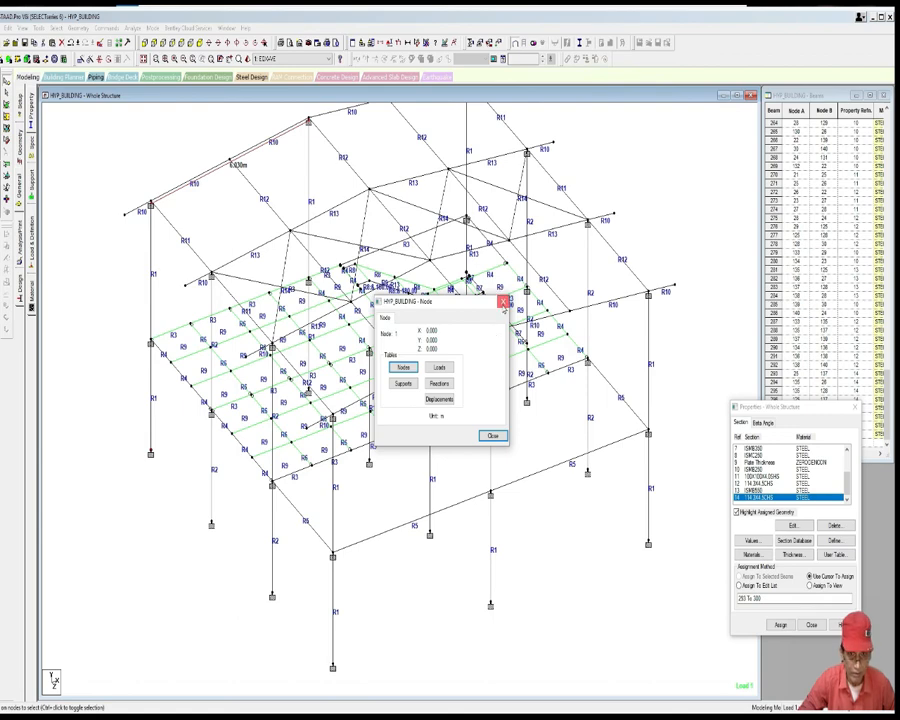
left_click(503, 301)
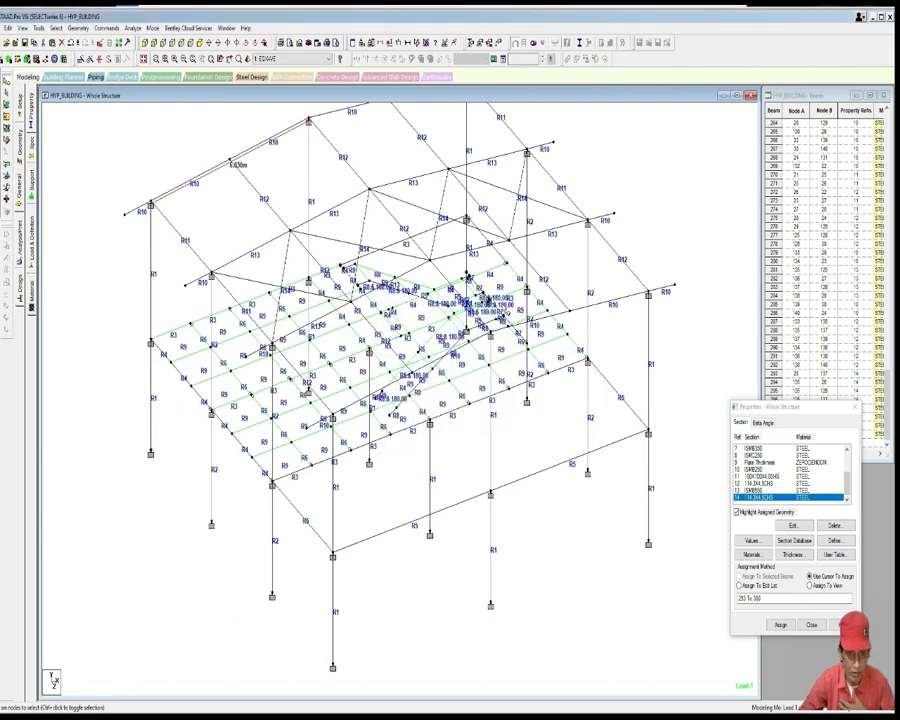
Step: Cut a Y-Z plane section through node 1 and view the resulting side frame from the right
left_click(38, 28)
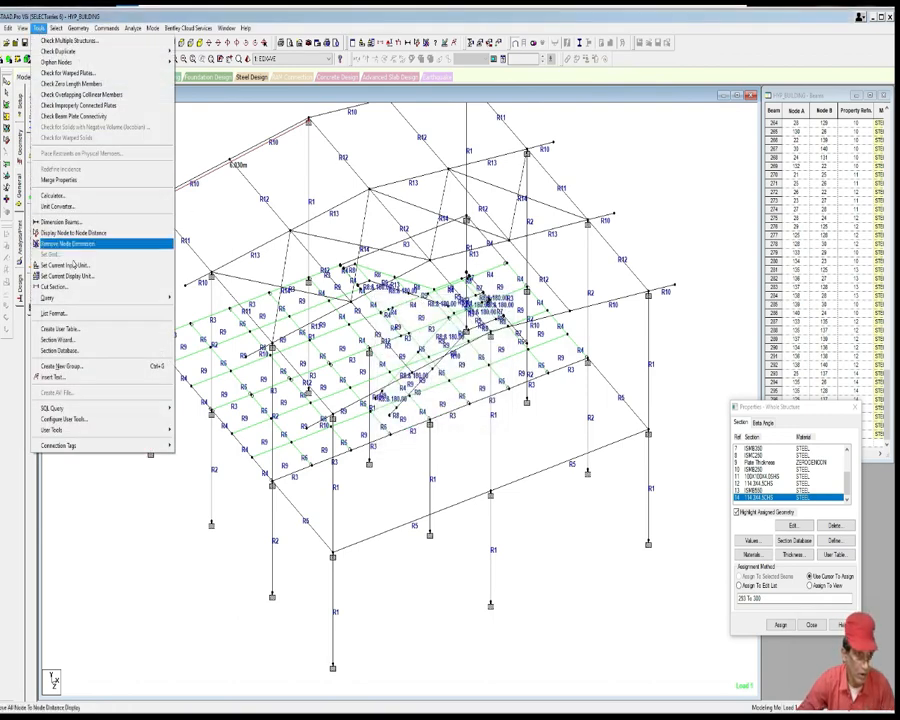
left_click(66, 287)
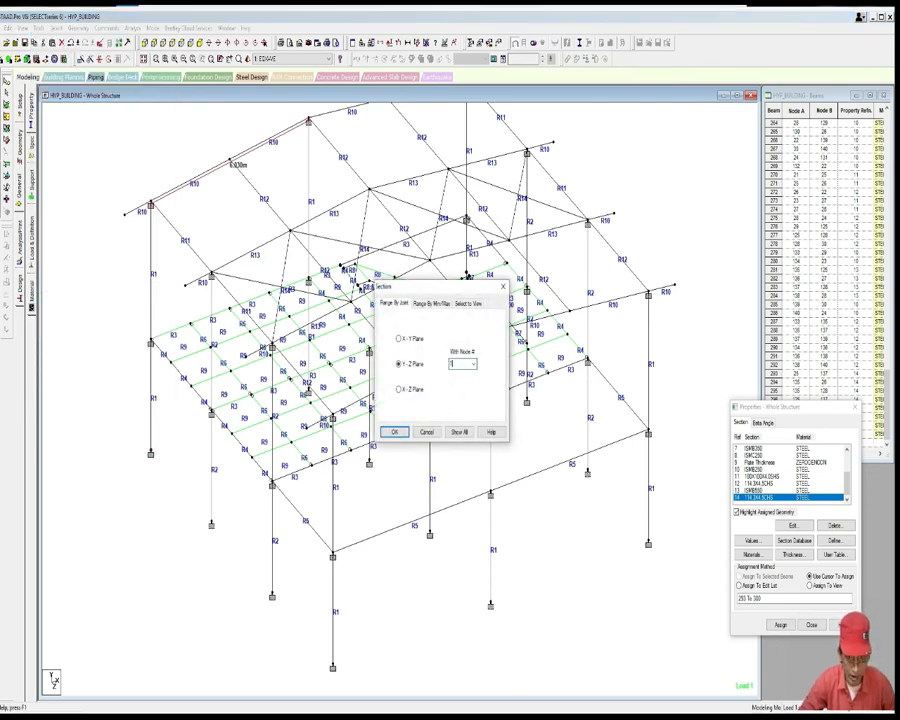
left_click(405, 432)
scroll(412, 409, "up", 1)
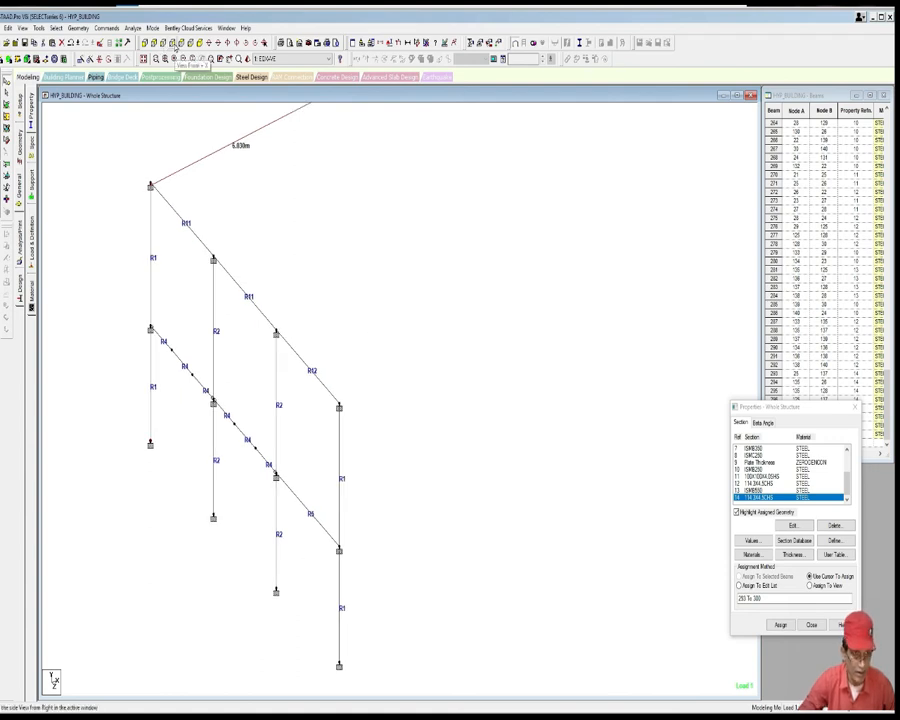
left_click(174, 45)
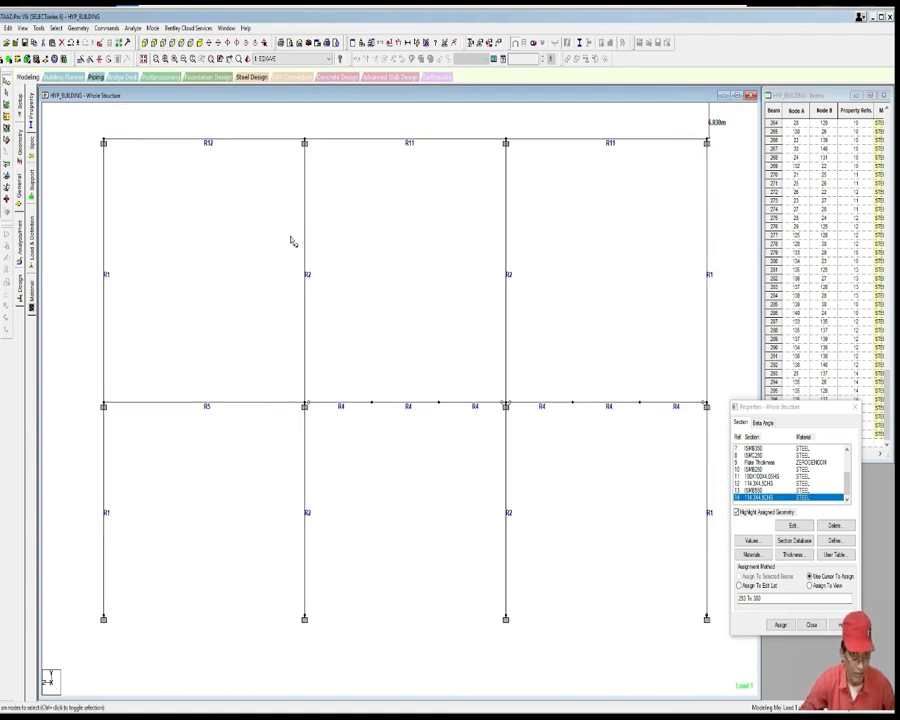
Step: Add two crossing diagonal braces in the upper storey of the side frame's middle bay, adding no node at their crossing
scroll(293, 242, "down", 1)
left_click(5, 59)
left_click(315, 165)
left_click(495, 401)
left_click(495, 165)
left_click(315, 401)
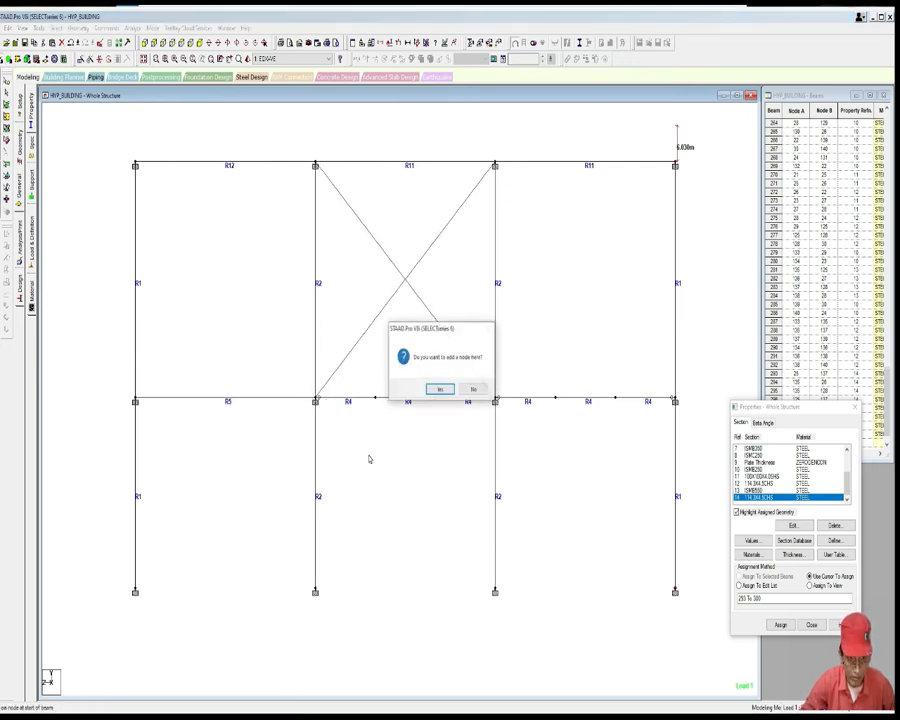
left_click(472, 388)
Step: Add two crossing diagonal braces in the lower storey of the side frame's middle bay
left_click(315, 401)
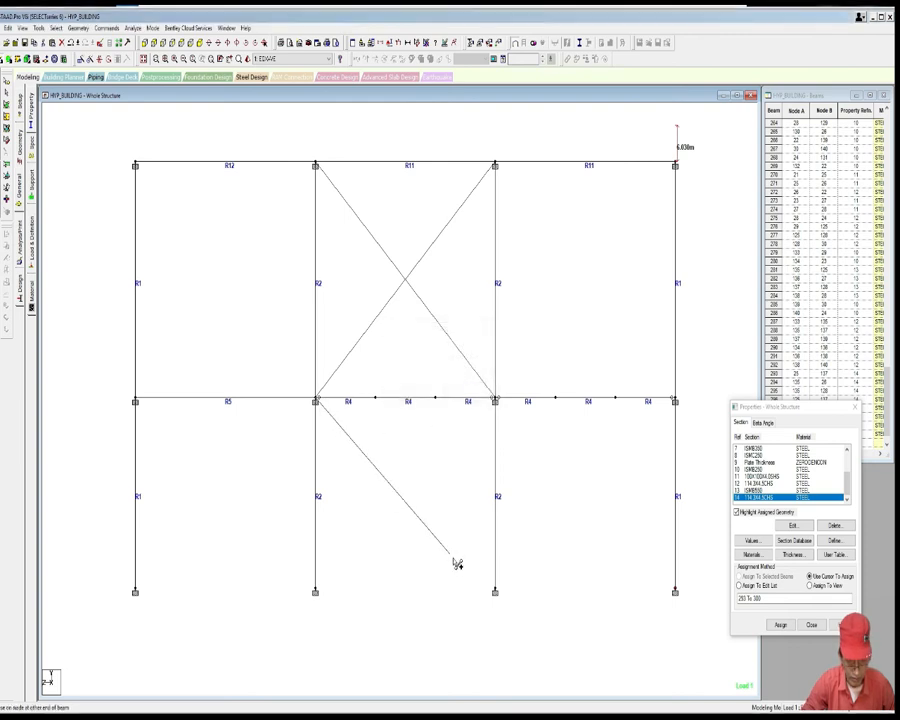
left_click(495, 592)
left_click(495, 401)
left_click(315, 592)
scroll(388, 488, "down", 2)
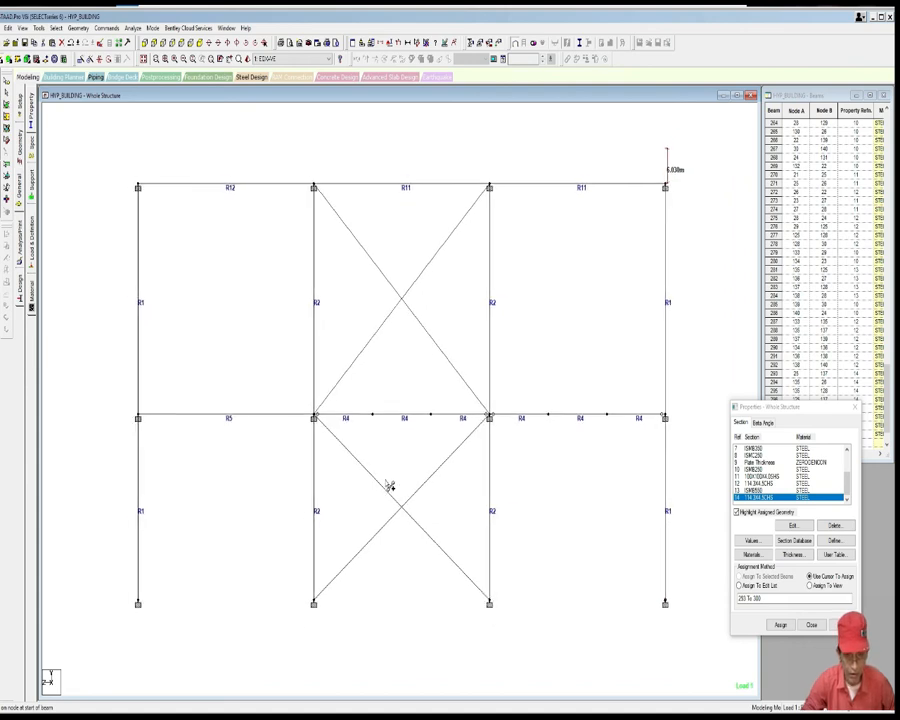
Step: Select the two upper-storey braces and add the TATA Structure square hollow profile 100X100X4.0SHS in steel to the section properties
left_click(441, 355)
left_click(385, 318, "ctrl")
scroll(390, 340, "up", 1)
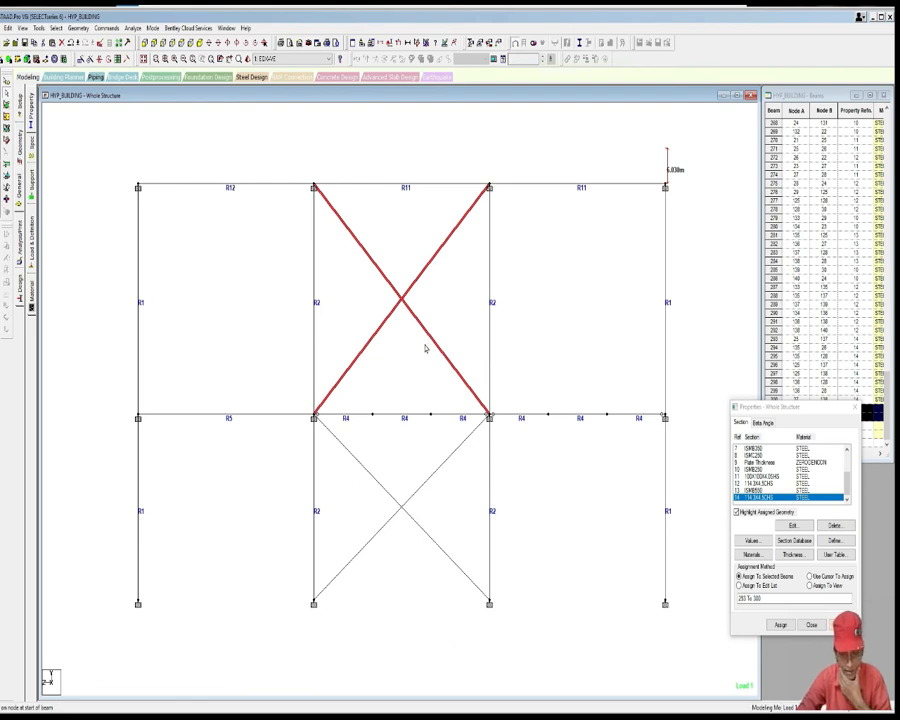
left_click(805, 542)
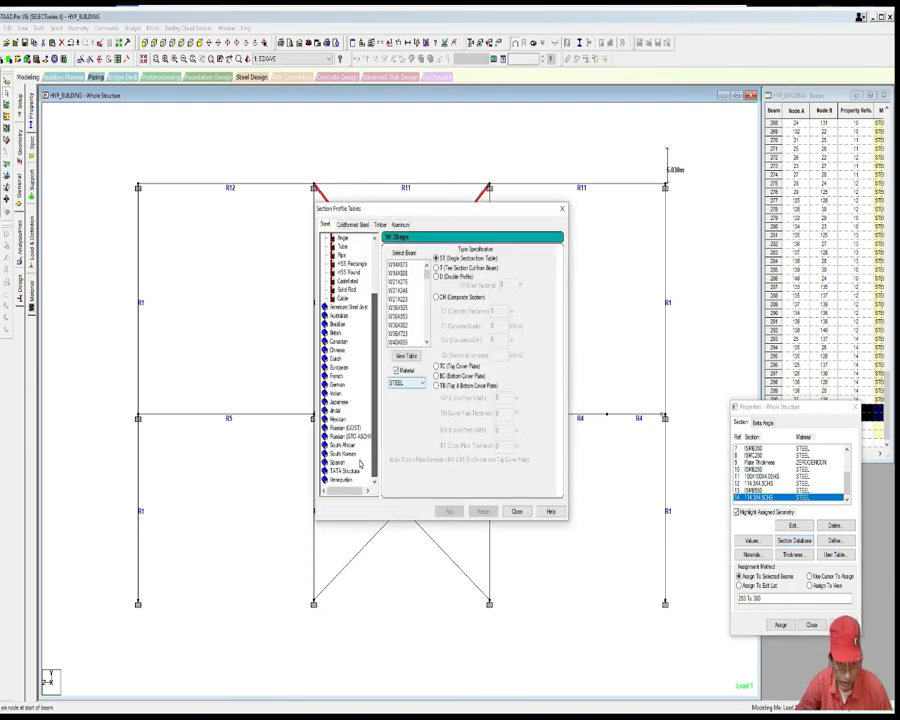
left_click(346, 471)
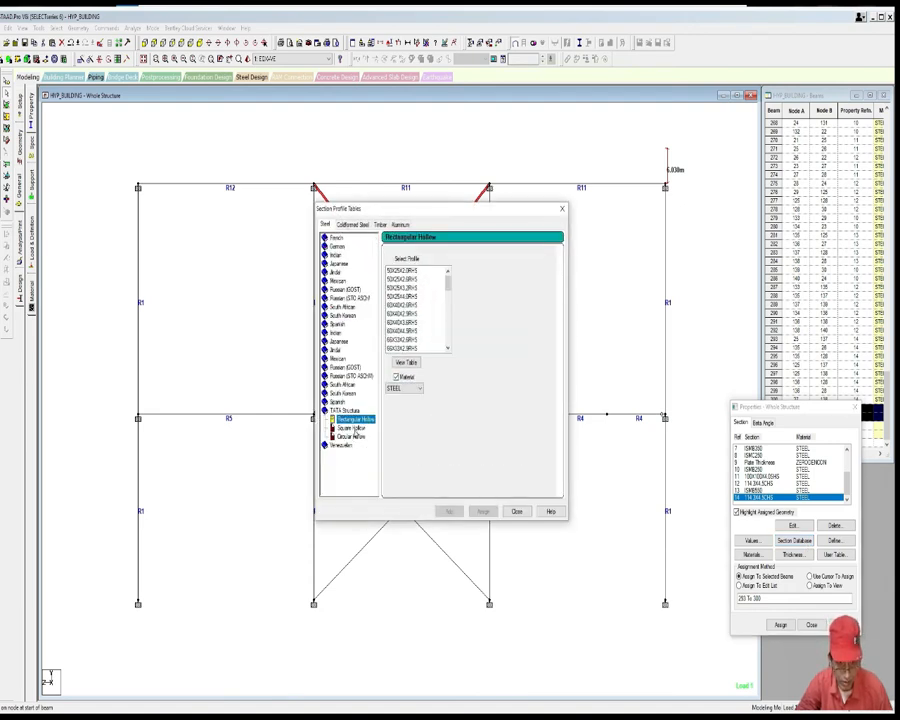
left_click(352, 428)
mouse_move(444, 283)
left_mouse_down()
mouse_move(443, 313)
mouse_move(444, 305)
left_mouse_up()
left_click_drag(448, 284, 447, 315)
left_click(412, 305)
left_click(449, 511)
left_click(350, 437)
scroll(400, 310, "down", 8)
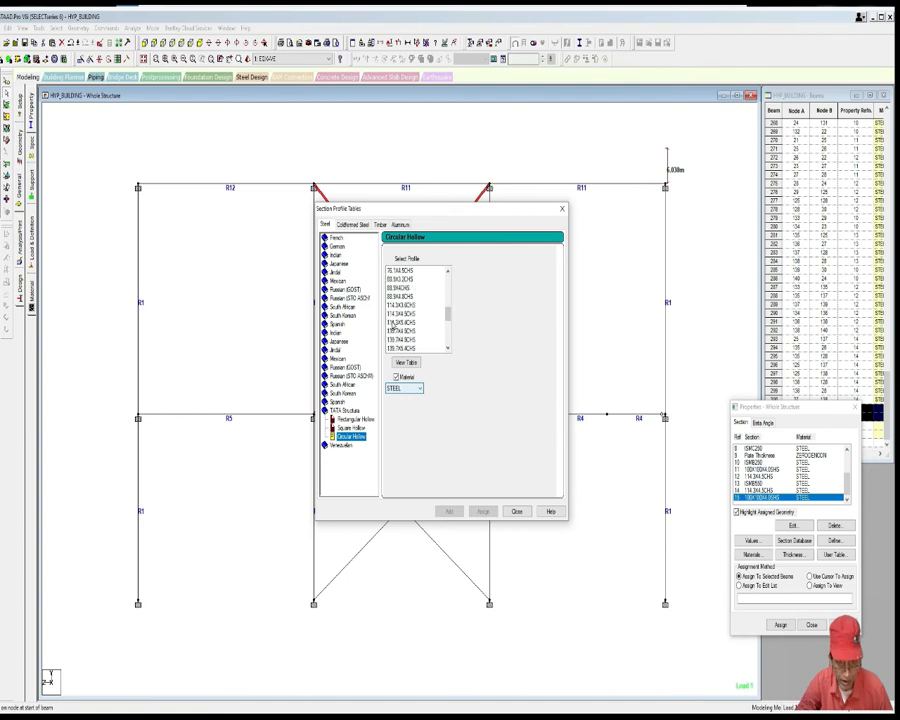
left_click(408, 313)
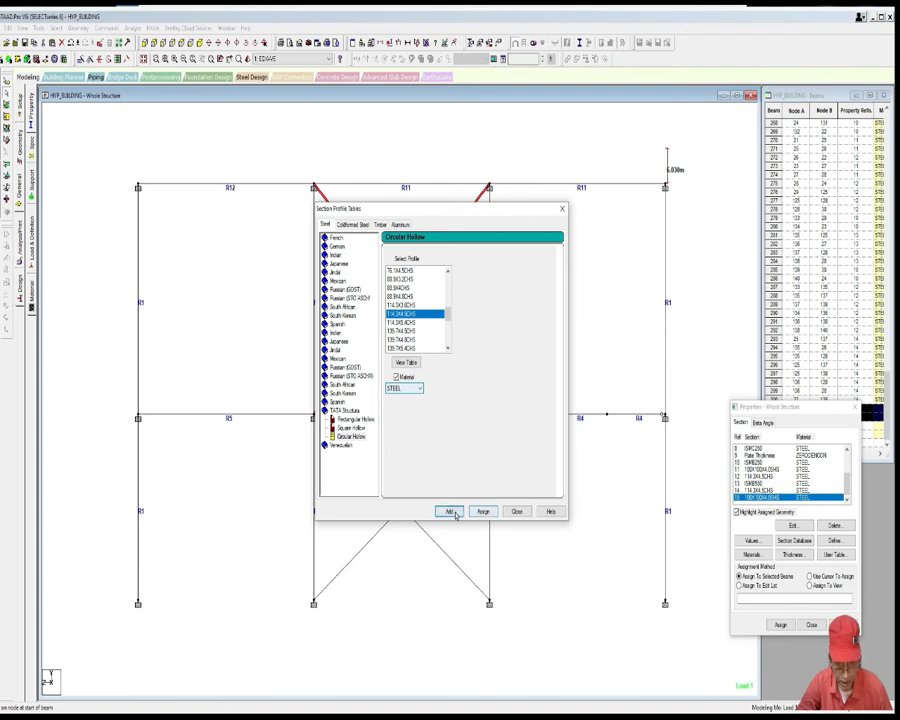
left_click(516, 511)
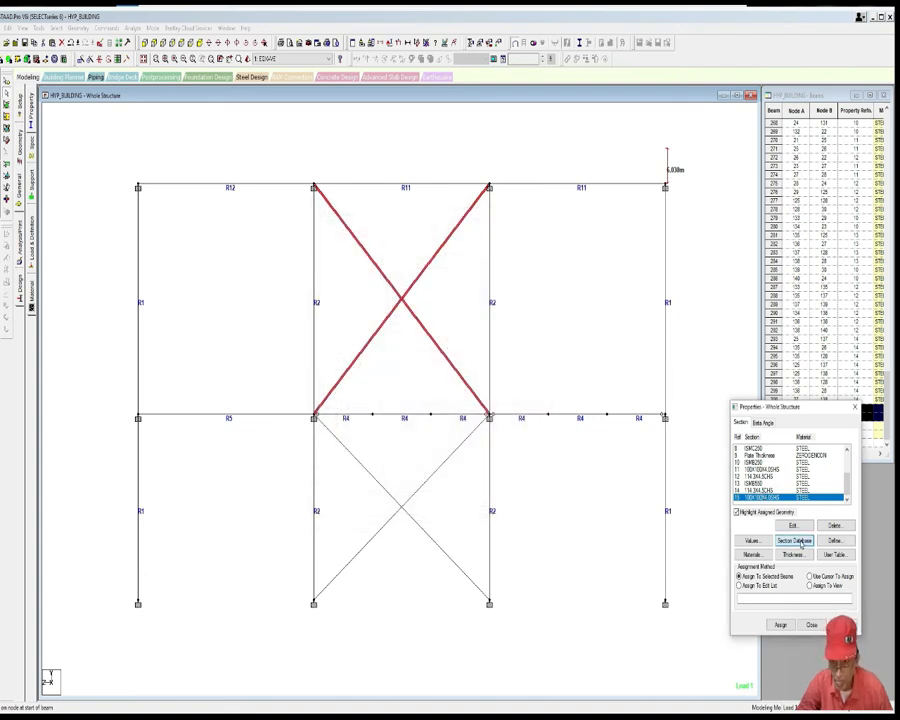
Step: Add the TATA Structure circular hollow profile 114.3X4.5CHS in steel to the section properties
left_click(800, 541)
scroll(377, 455, "down", 5)
left_click_drag(377, 455, 376, 466)
left_click(350, 471)
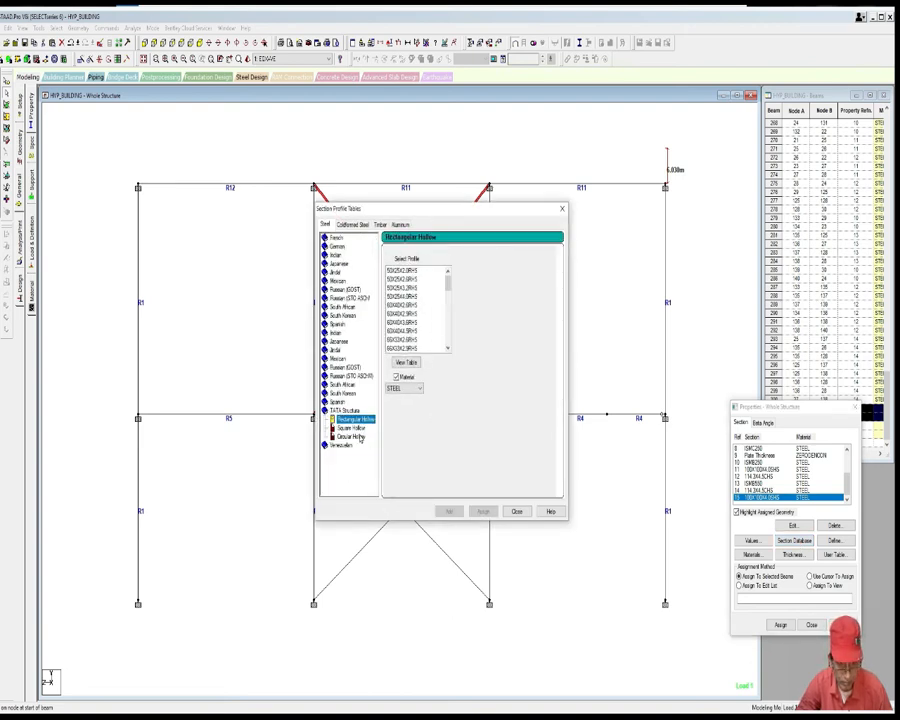
left_click(352, 437)
left_click_drag(447, 280, 446, 318)
left_click(402, 314)
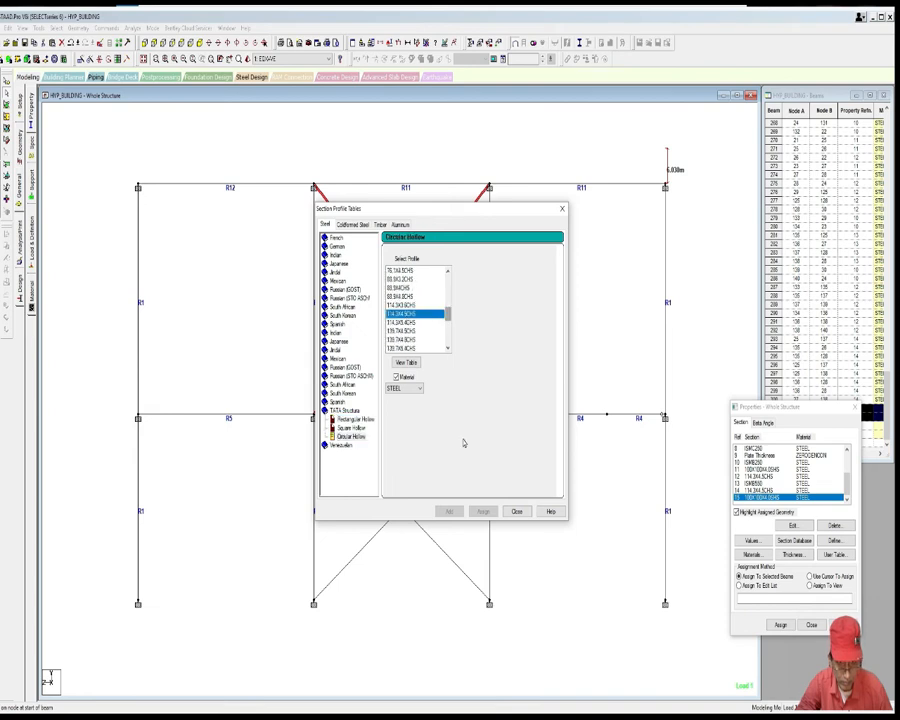
left_click(449, 511)
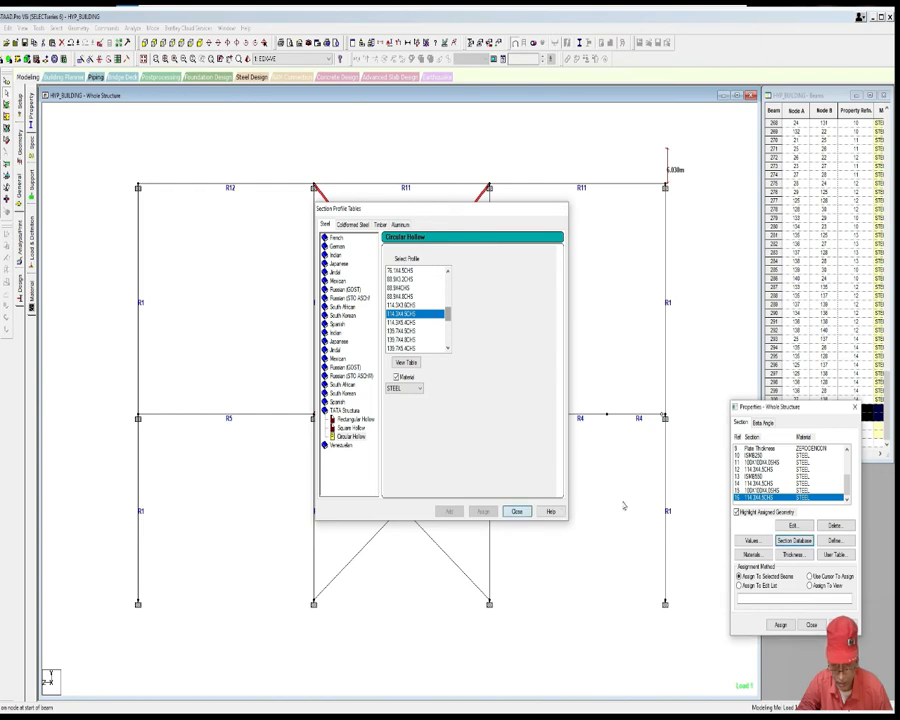
left_click(517, 511)
Step: Assign the newly added 100X100X4.0SHS section to the two upper-storey braces of the side frame
left_click(769, 485)
left_click(769, 490)
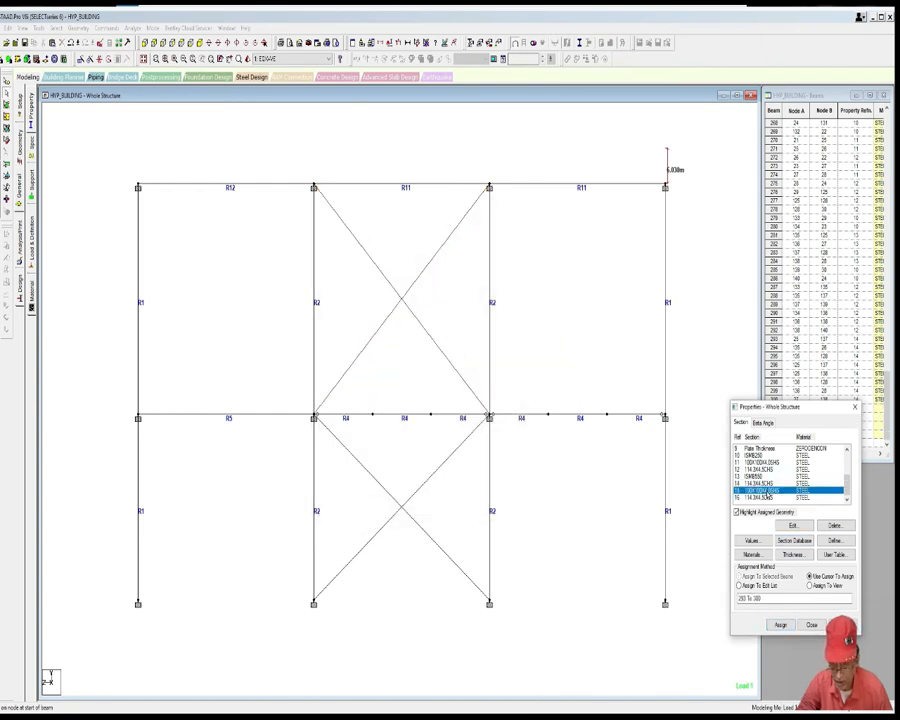
left_click(446, 361)
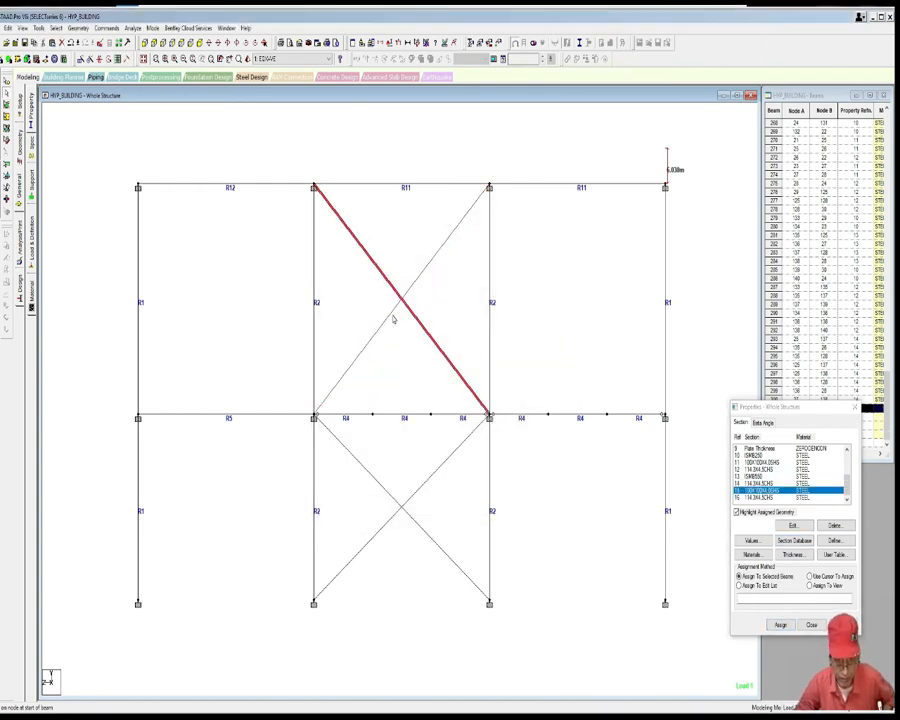
left_click(398, 310)
left_click(779, 621)
left_click(781, 624)
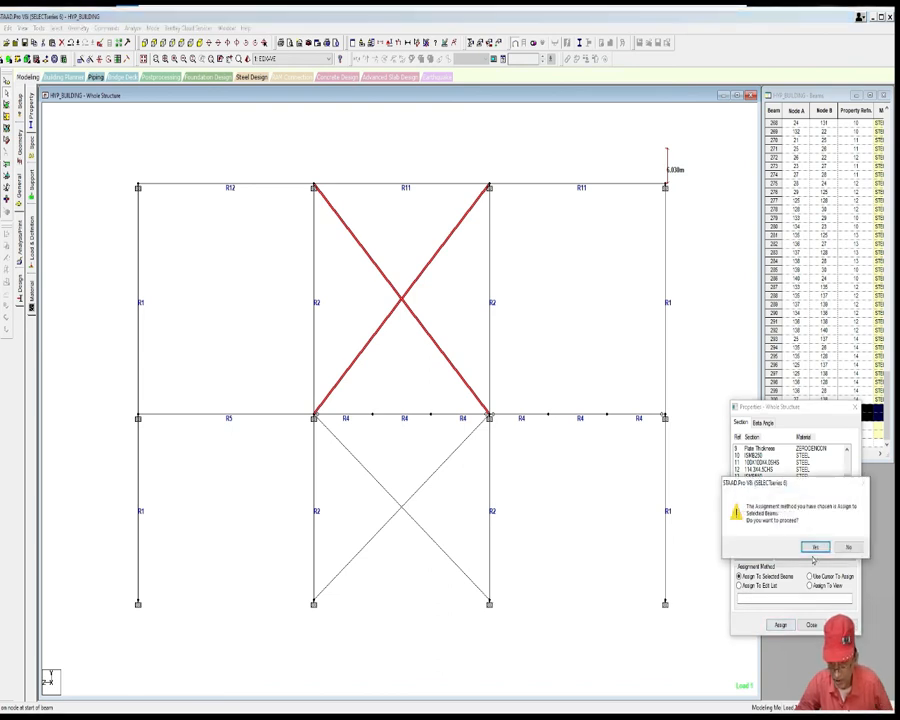
left_click(814, 545)
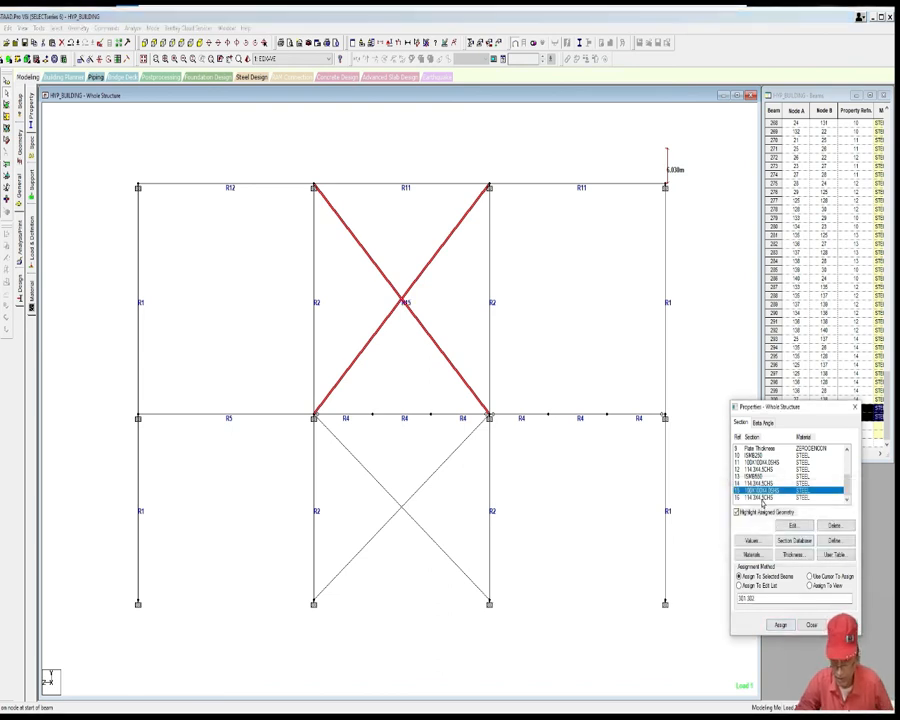
Step: Assign the newly added 114.3X4.5CHS section to the two lower-storey braces of the side frame
left_click(444, 553)
left_click(432, 478, "ctrl")
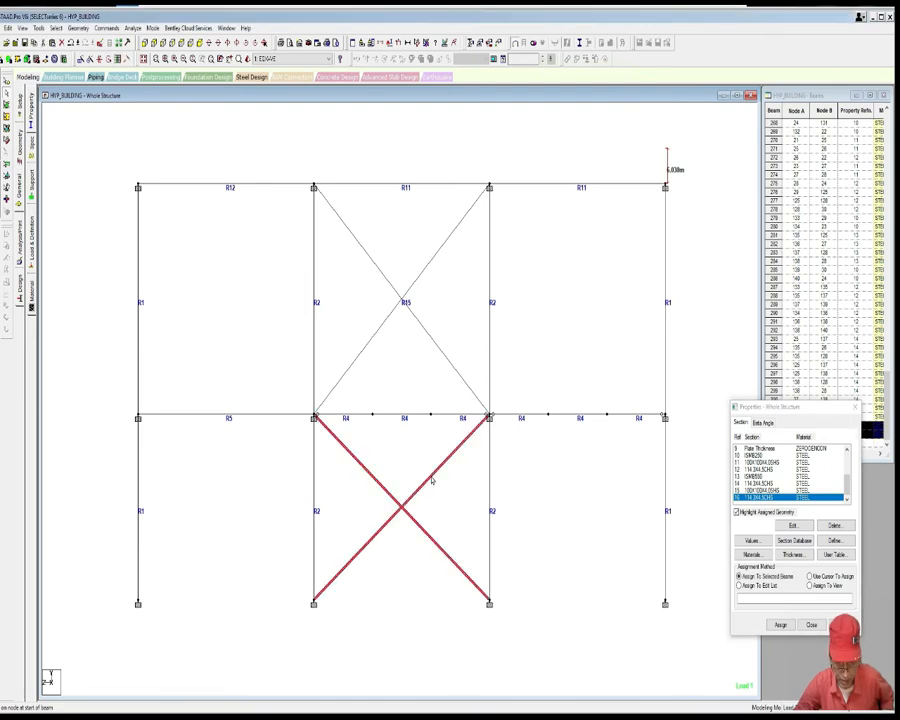
left_click(780, 624)
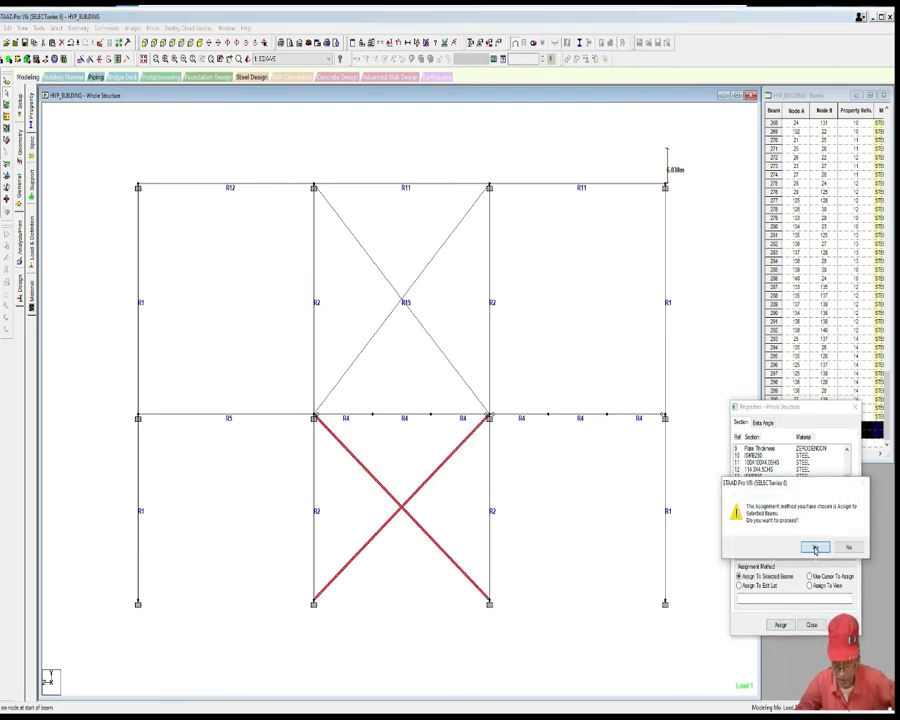
left_click(815, 549)
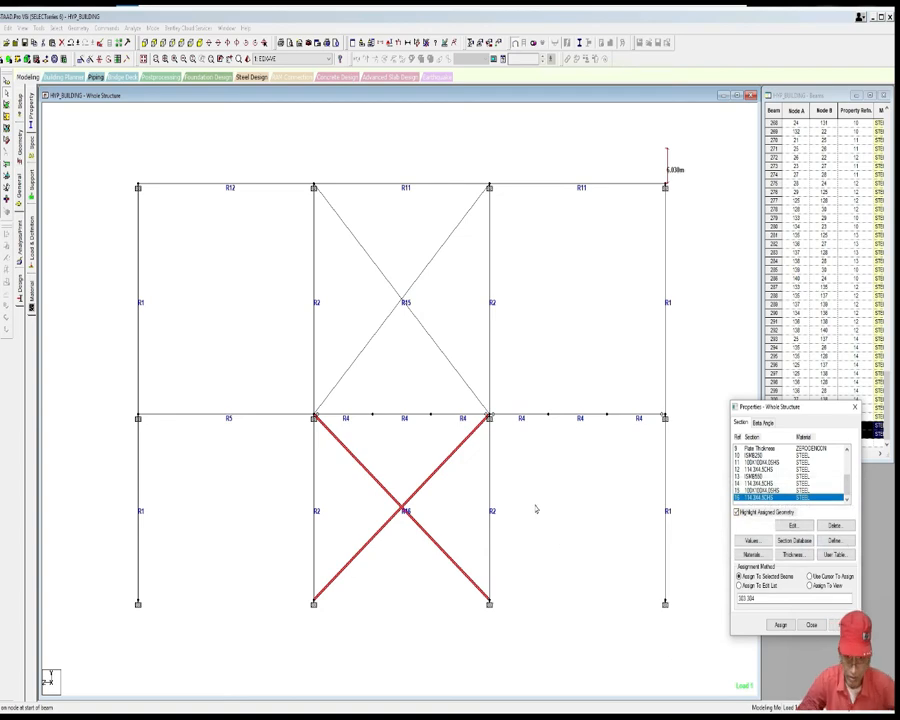
Step: Restore the whole structure in the view and select all four side-frame braces by their section properties, references 15 and 16
left_click(22, 28)
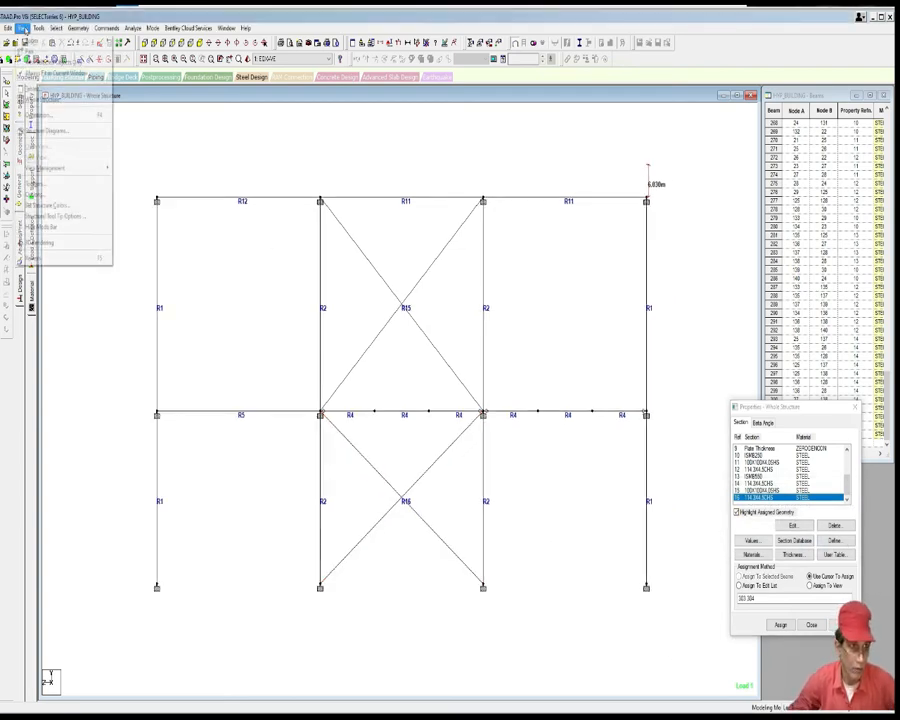
left_click(60, 97)
scroll(353, 351, "up", 2)
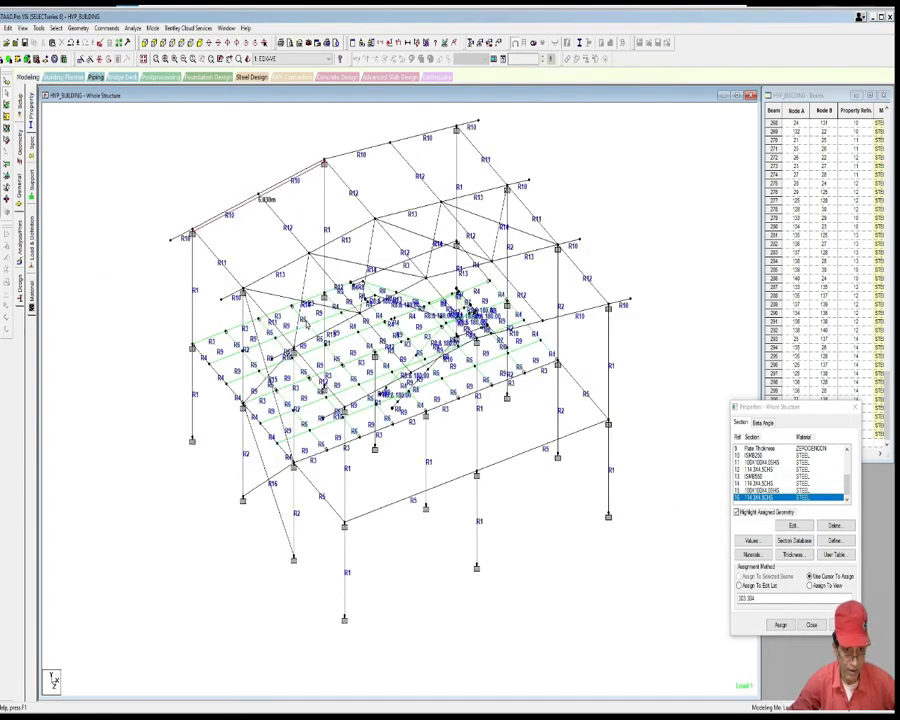
scroll(663, 475, "up", 4)
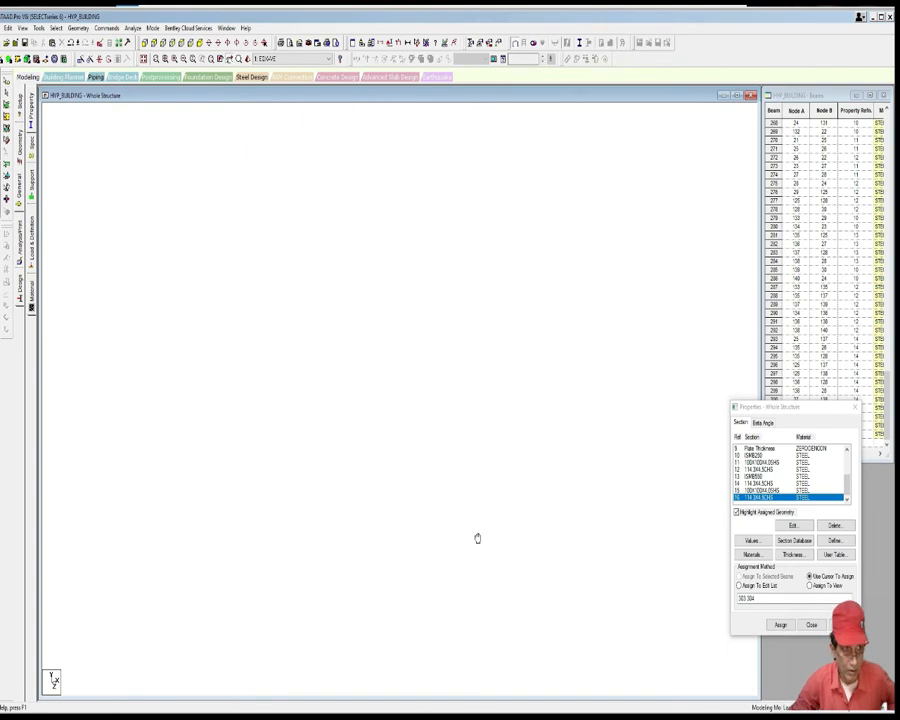
left_click(56, 28)
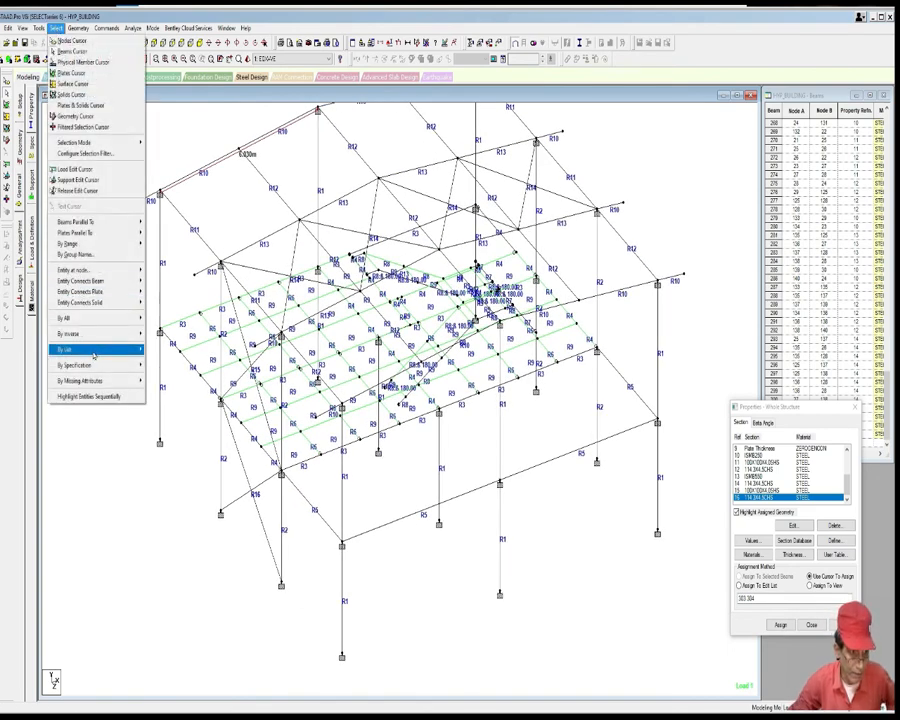
mouse_move(88, 352)
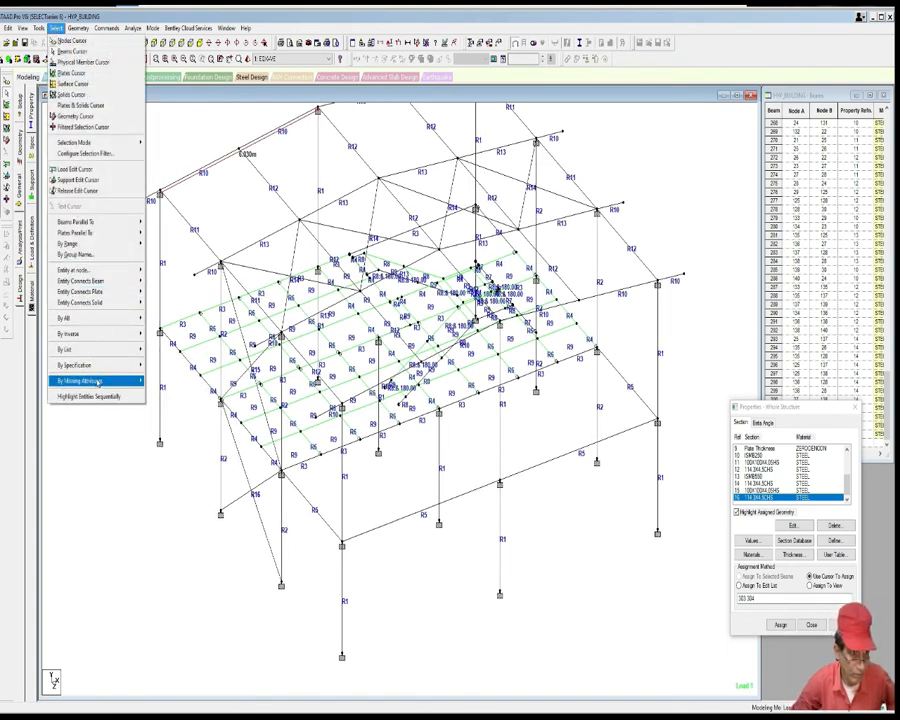
left_click(178, 376)
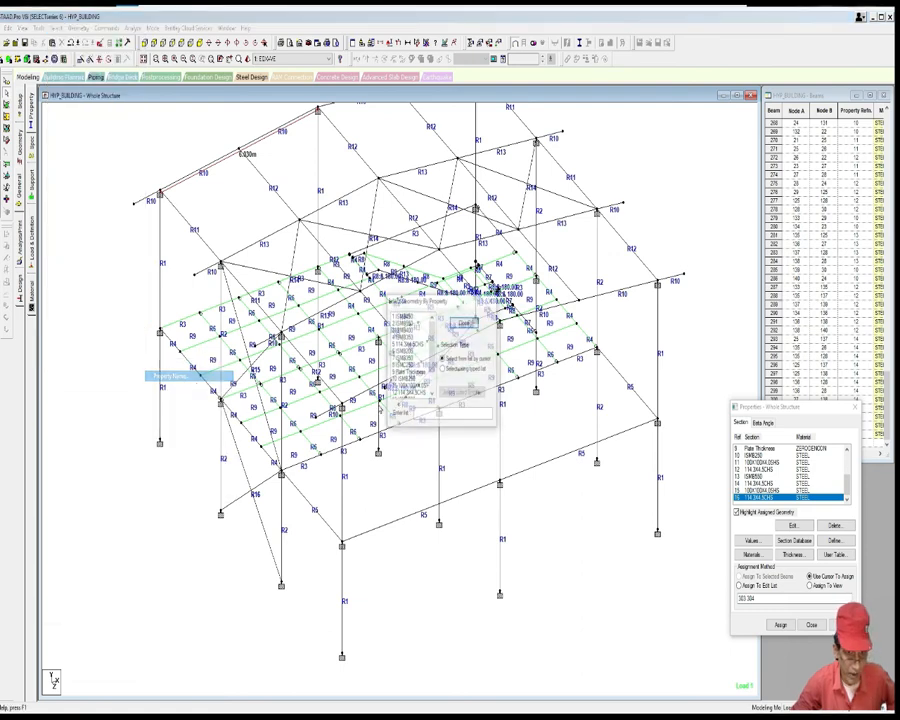
scroll(432, 365, "down", 2)
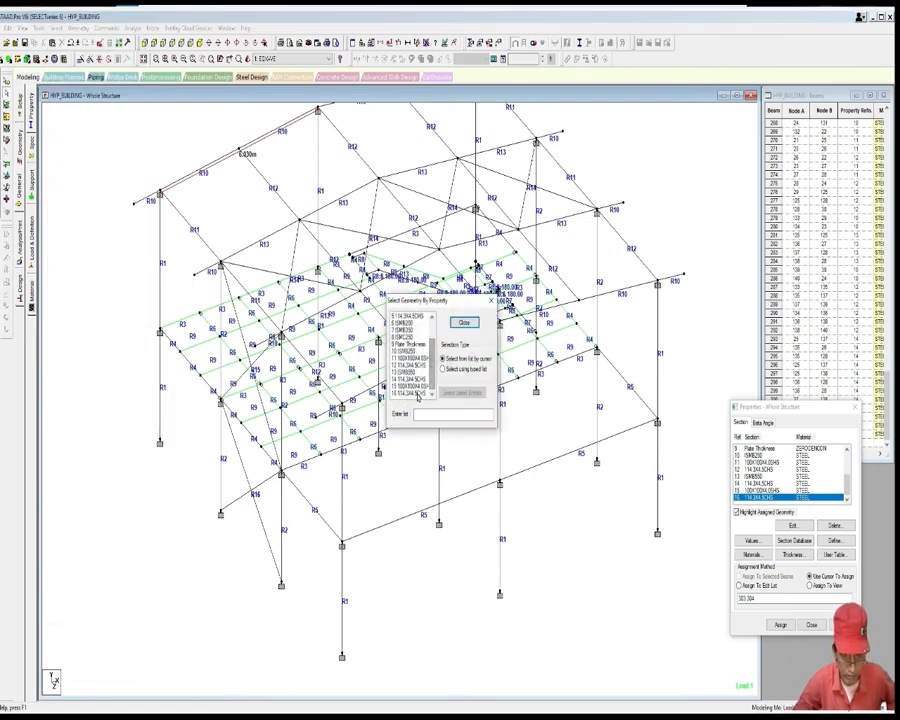
left_click(412, 392)
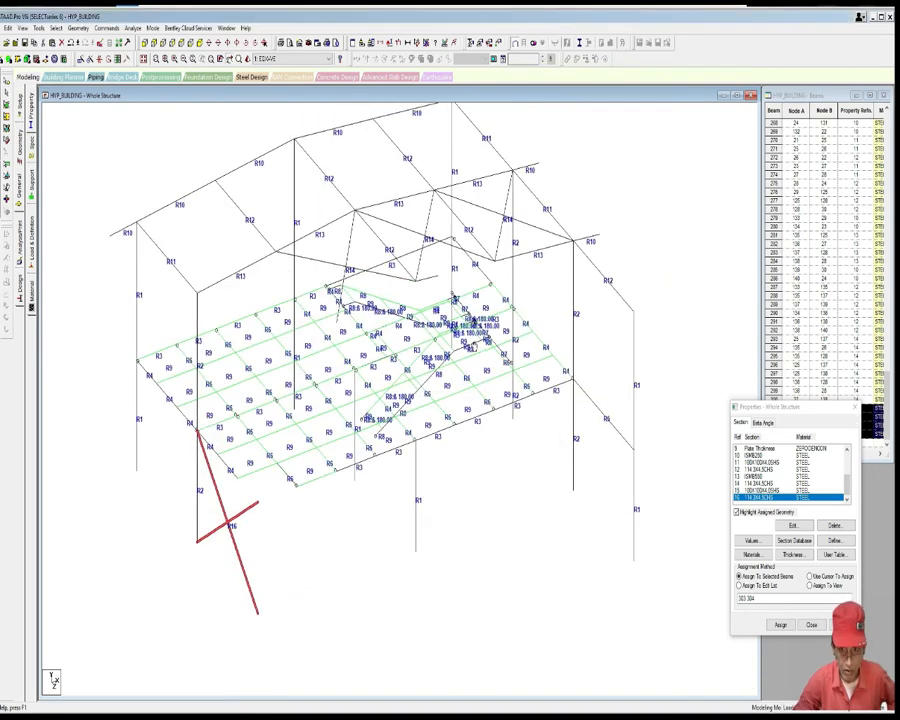
Step: Copy the four selected braces into the middle bay of the opposite side frame, using a column-base node as the reference point
right_click(652, 162)
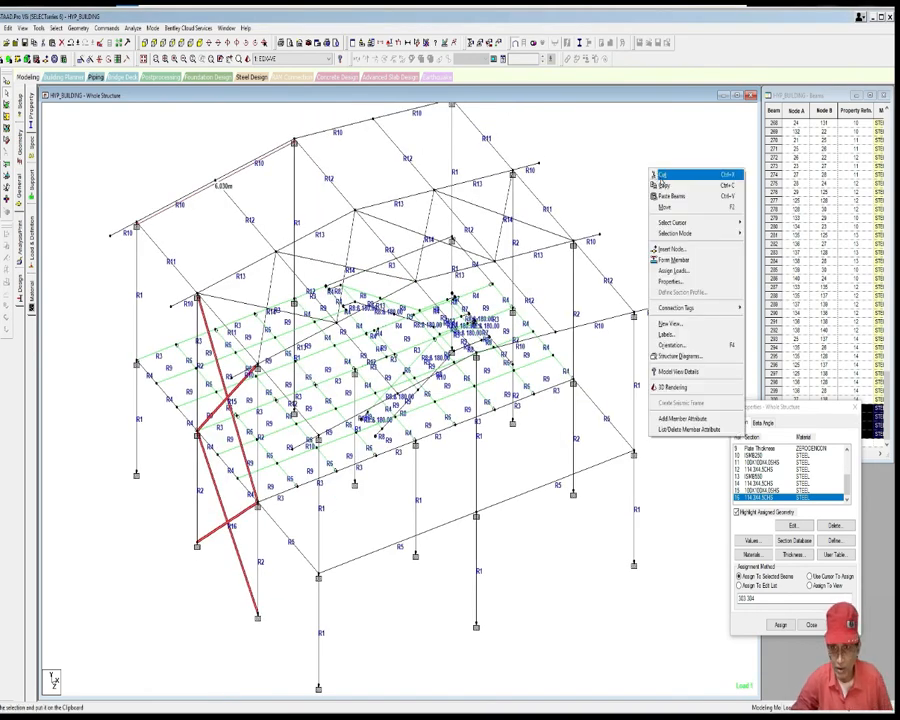
left_click(676, 187)
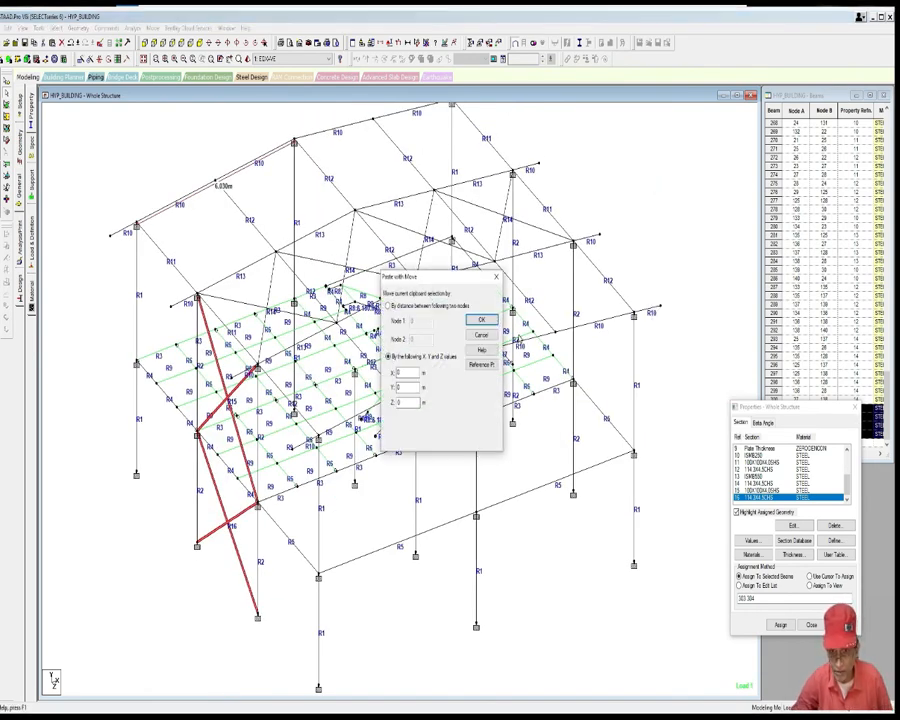
left_click(484, 365)
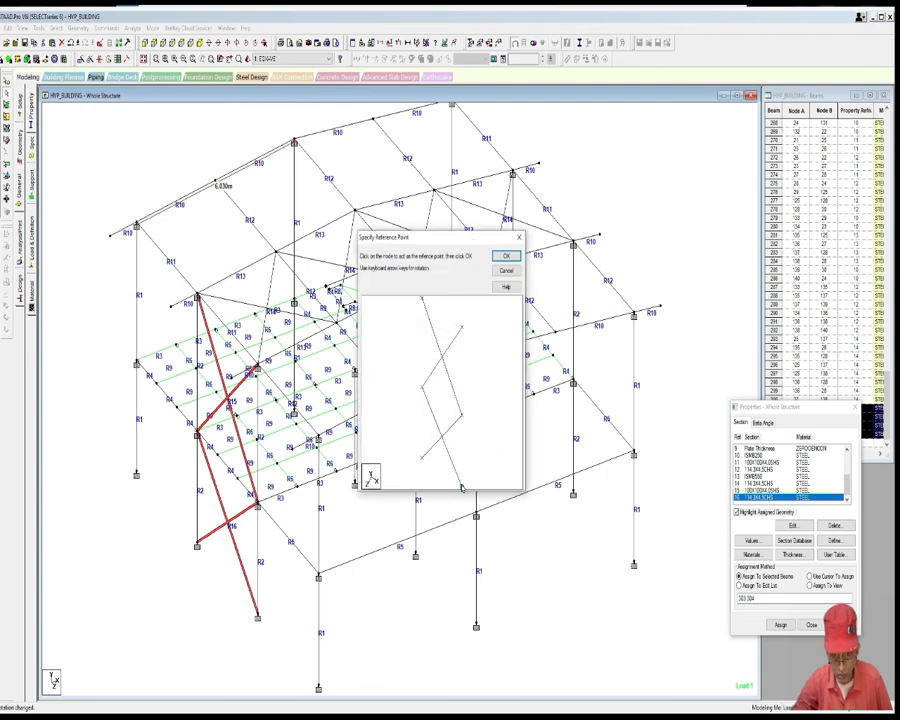
left_click(507, 270)
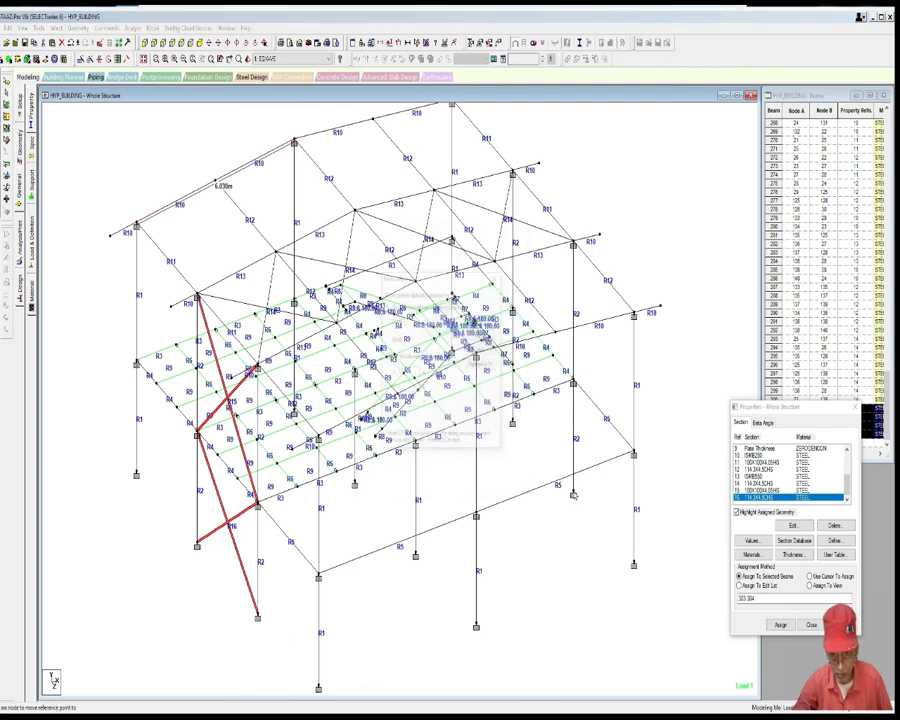
left_click(481, 319)
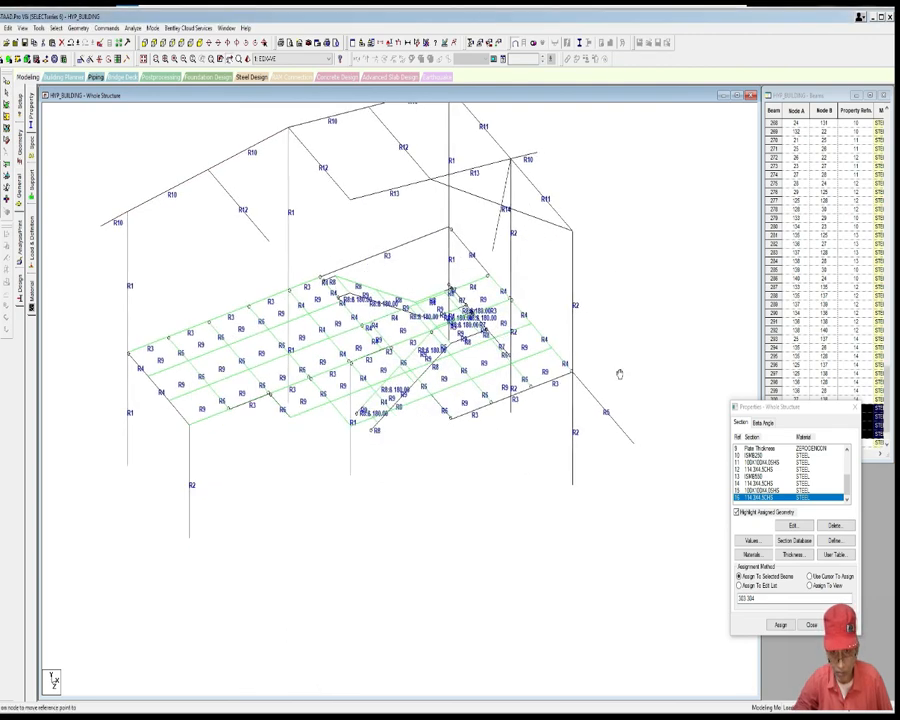
scroll(633, 367, "down", 3)
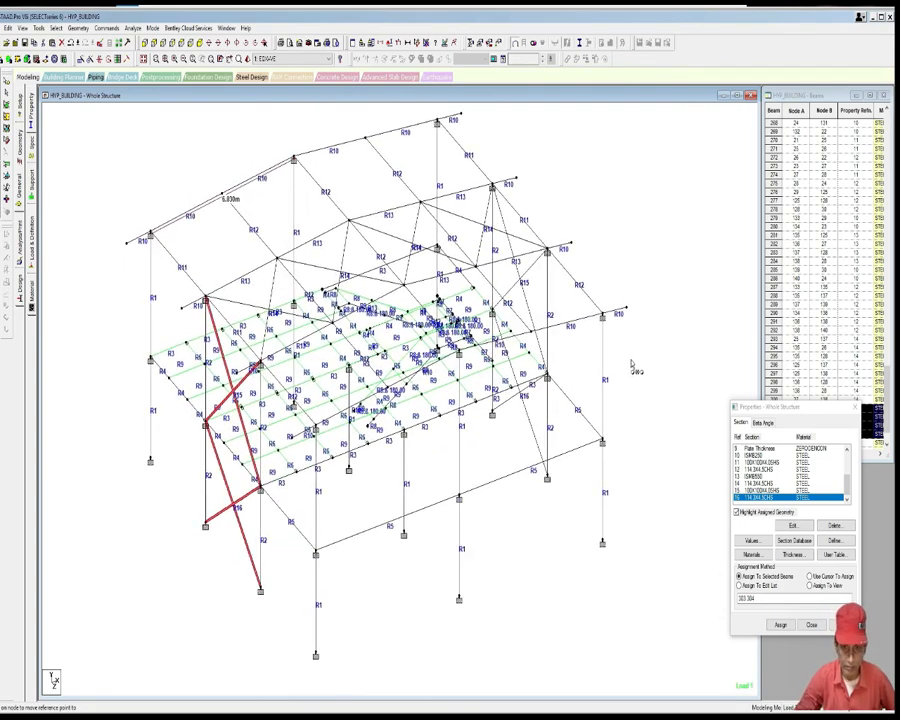
left_click(636, 375)
scroll(640, 376, "up", 2)
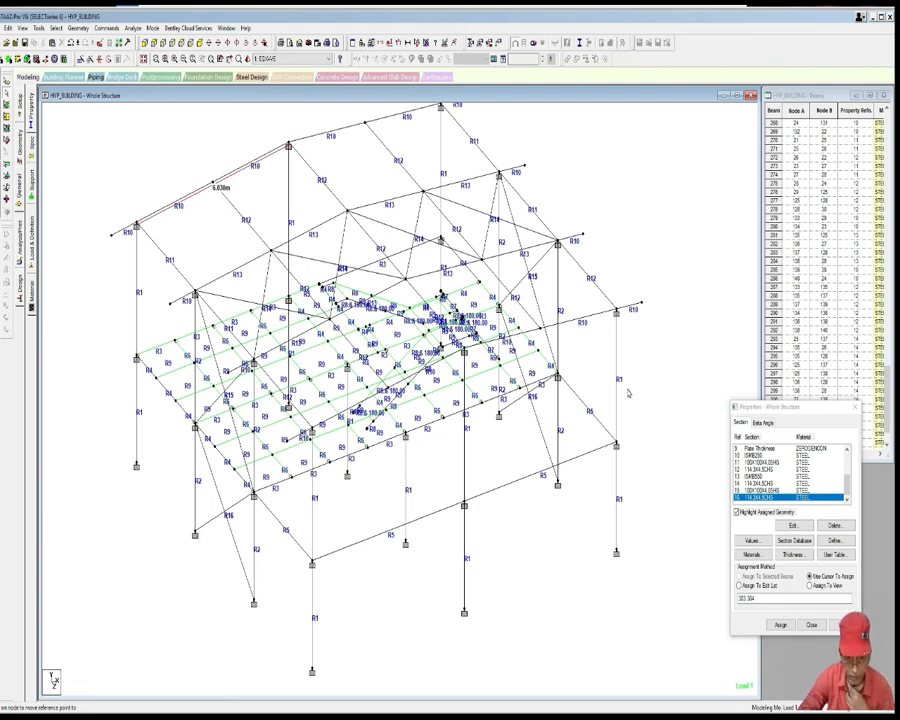
Step: Select the whole structure and examine its column and brace orientations in an orbited 3D rendering
scroll(628, 393, "down", 2)
scroll(621, 401, "up", 1)
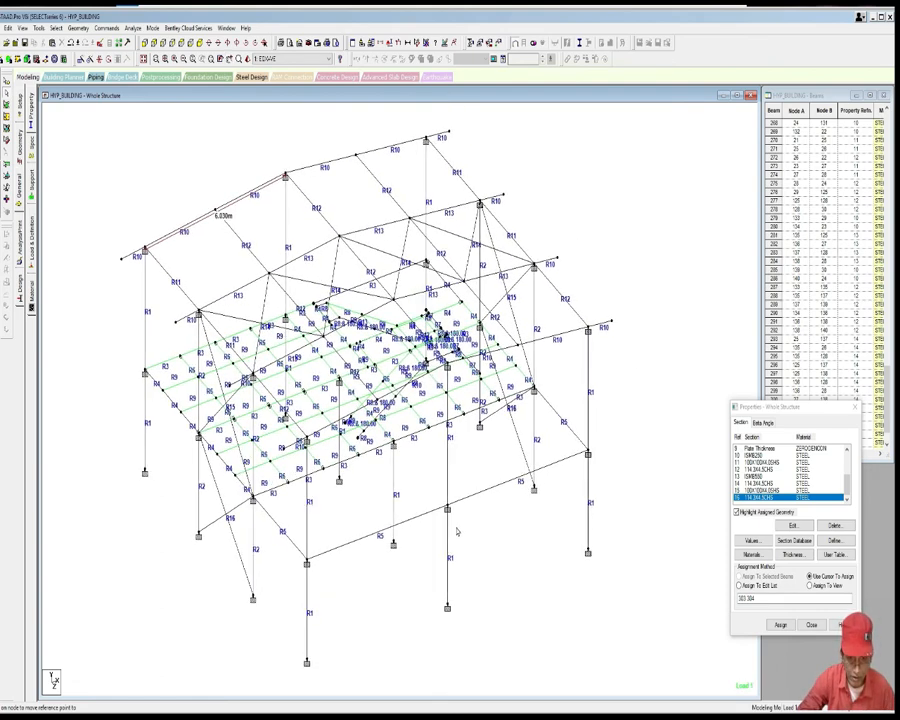
left_click(446, 487)
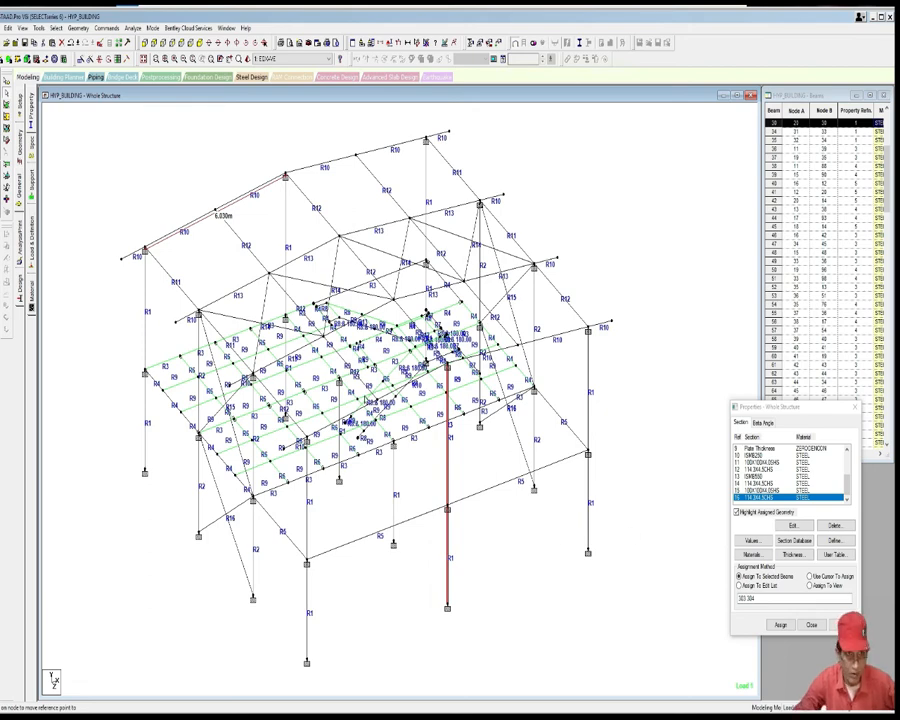
scroll(366, 271, "down", 2)
left_click_drag(146, 159, 608, 640)
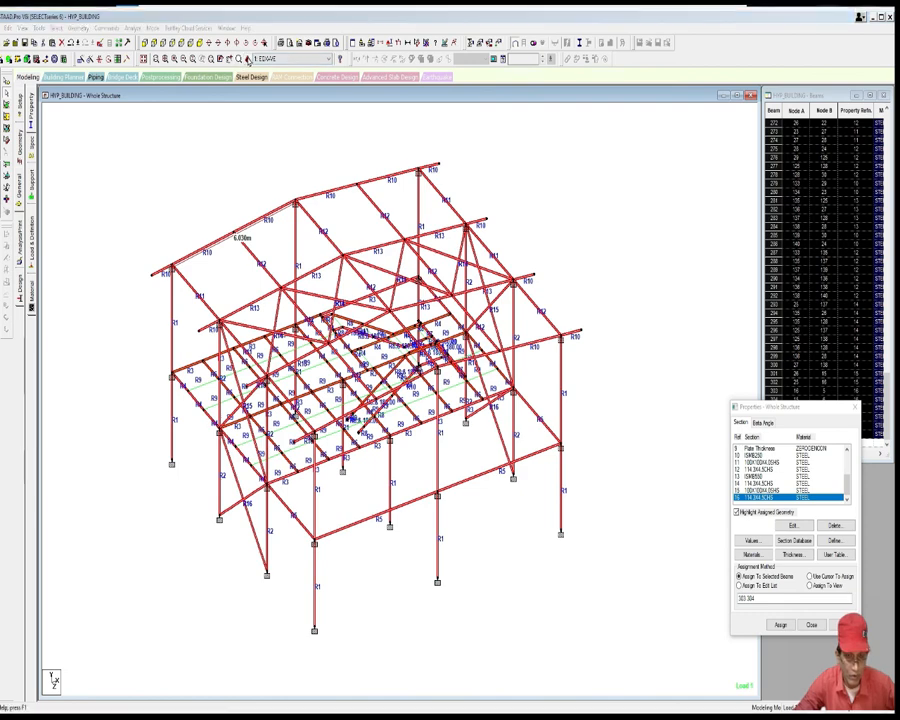
left_click(172, 43)
left_click_drag(489, 416, 456, 380)
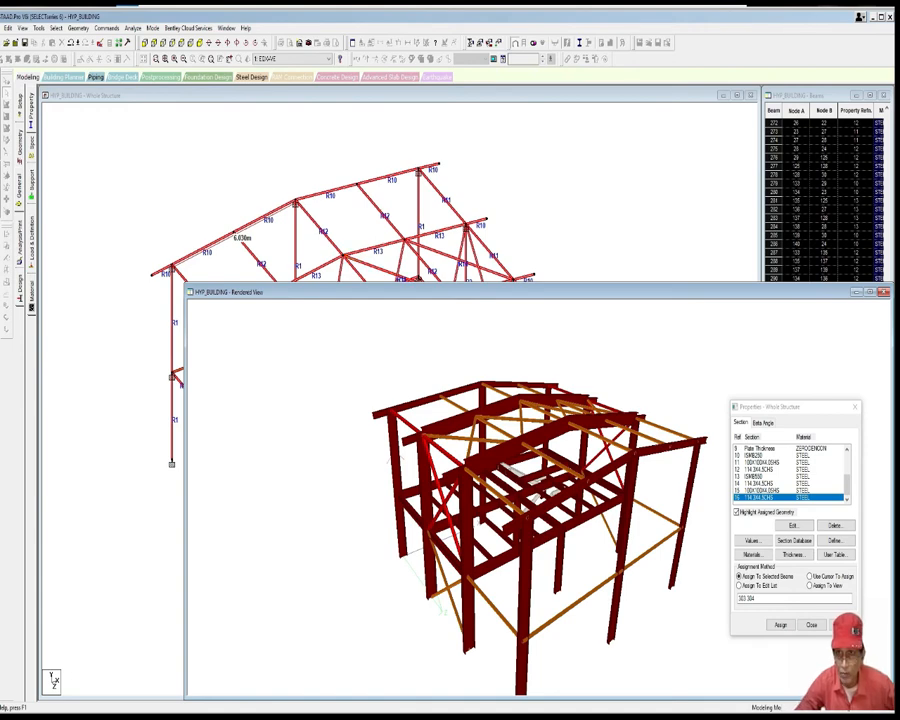
mouse_move(637, 478)
left_mouse_down()
mouse_move(618, 621)
mouse_move(652, 545)
mouse_move(632, 482)
left_mouse_up()
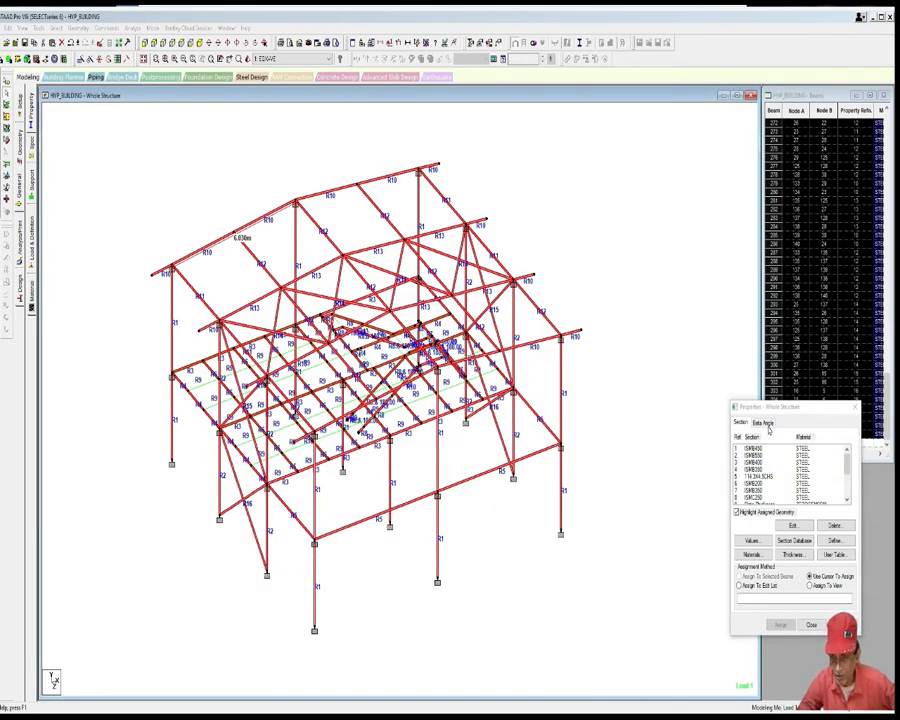
Step: Create a beta angle of 90 degrees in the member properties and choose it for assignment
left_click(763, 422)
left_click(751, 523)
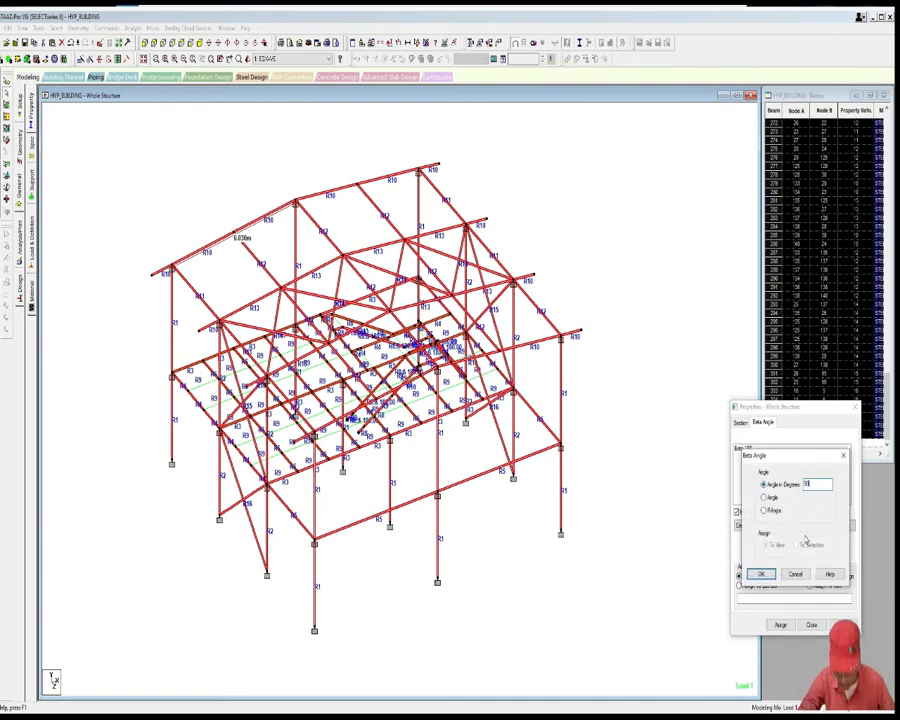
left_click(761, 574)
left_click(743, 455)
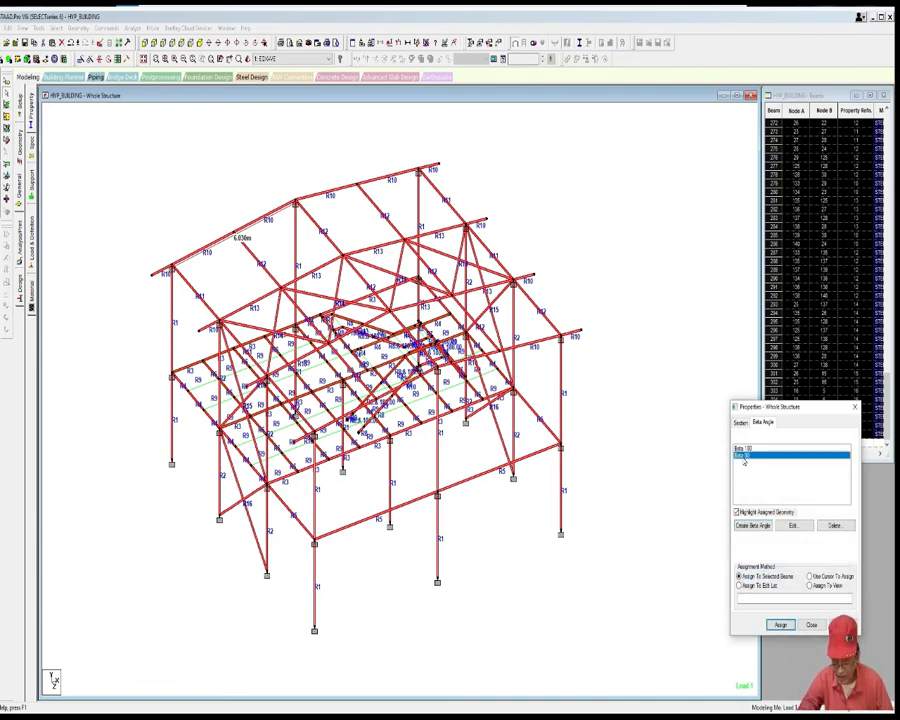
Step: Assign the 90-degree beta angle to both storey segments of the front end frame's middle column
scroll(595, 512, "up", 2)
left_click(464, 472)
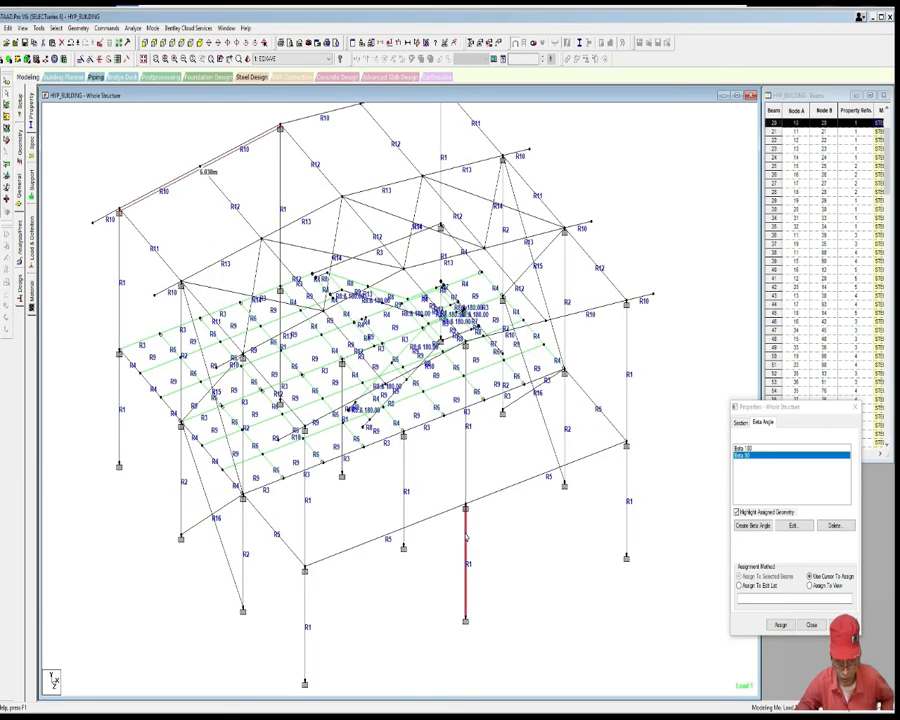
left_click(780, 625)
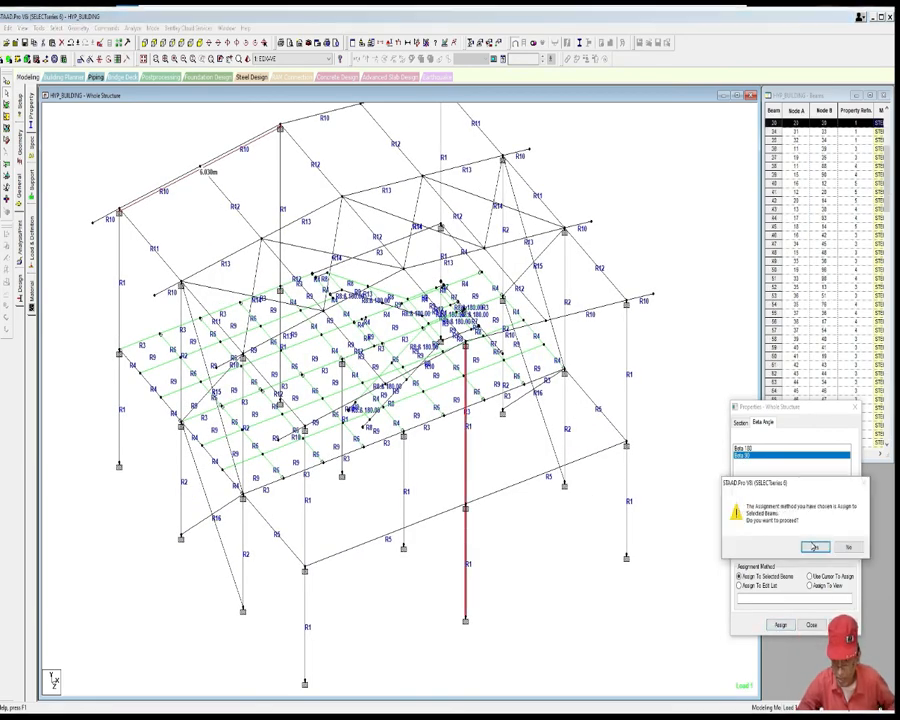
left_click(757, 542)
scroll(568, 510, "down", 3)
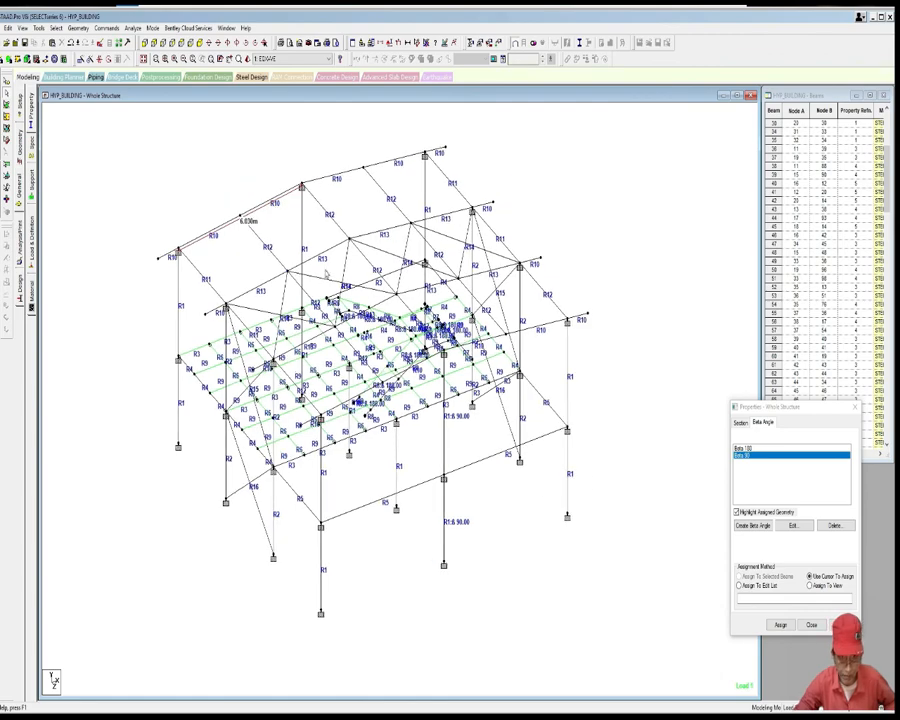
Step: Select the front part of the structure and examine its member orientations in an enlarged, orbited 3D rendering
left_click_drag(239, 262, 619, 662)
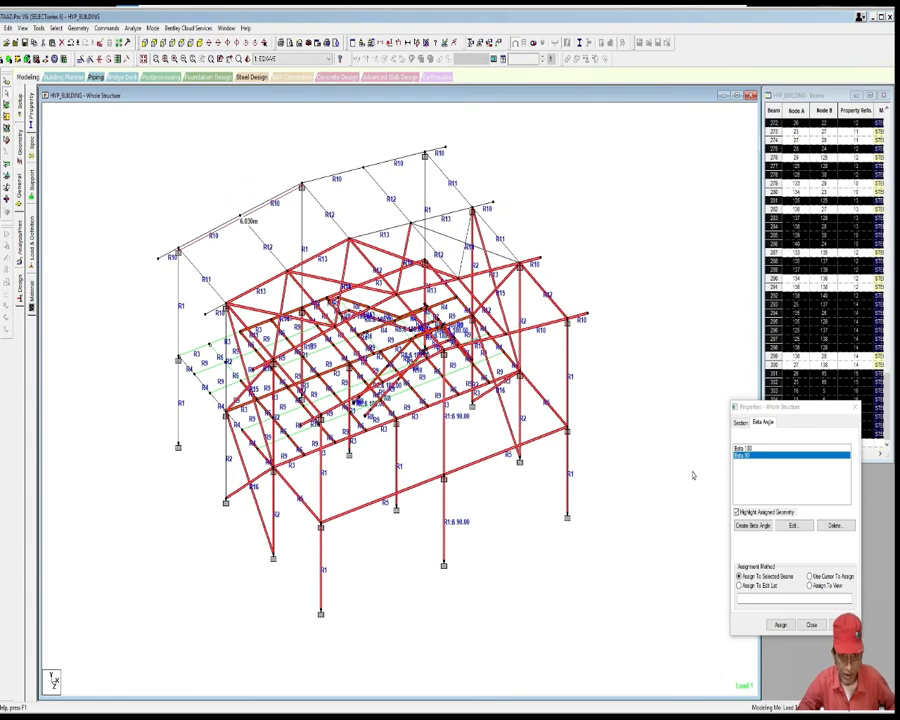
scroll(590, 362, "up", 1)
left_click(247, 60)
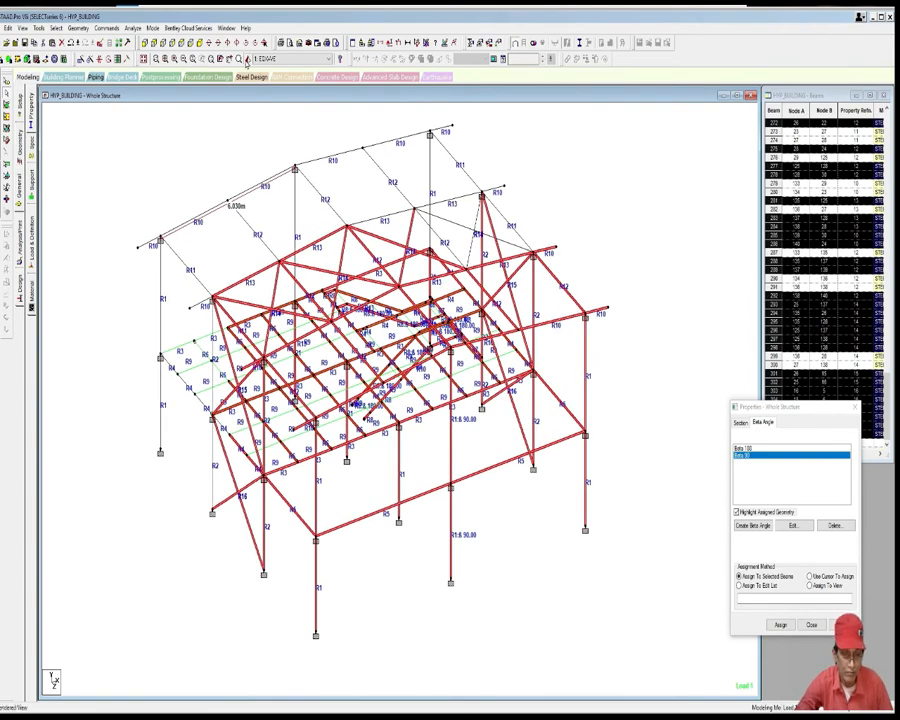
left_click_drag(497, 357, 440, 312)
scroll(445, 350, "up", 5)
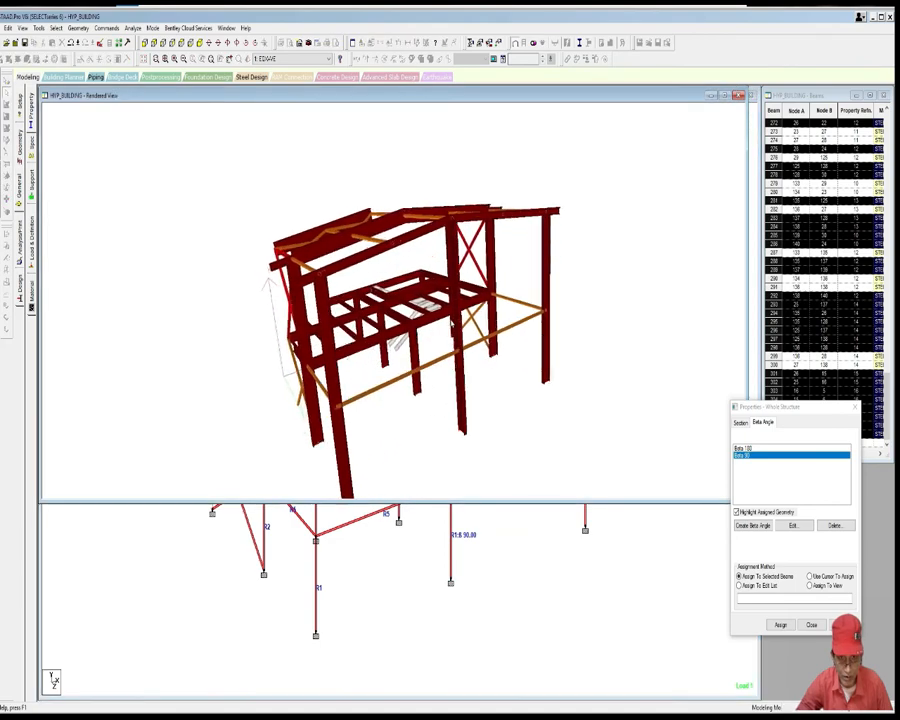
left_click_drag(465, 500, 478, 613)
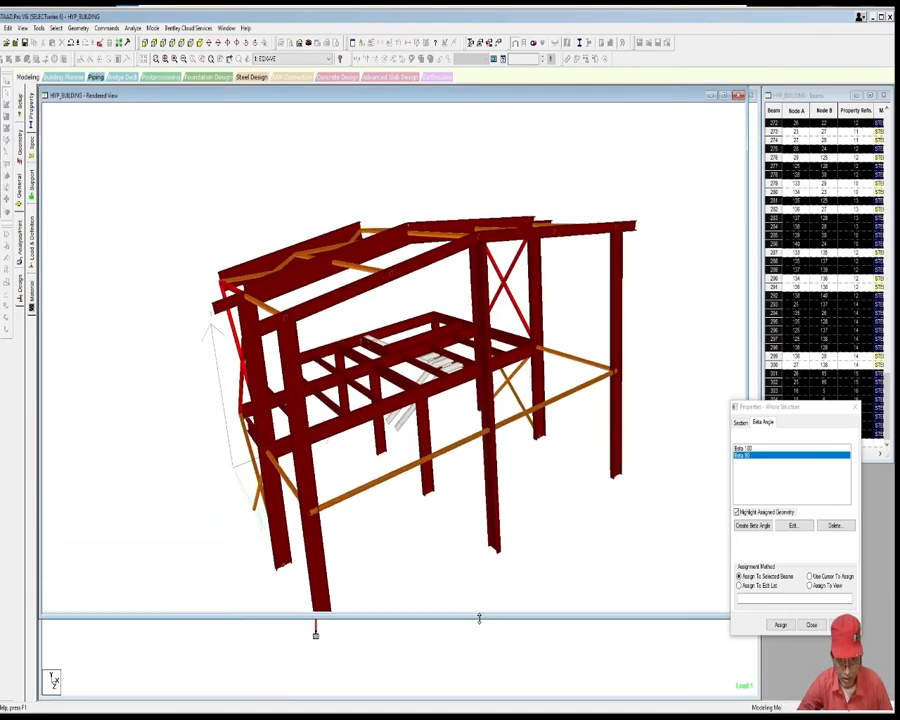
left_click_drag(472, 483, 508, 454)
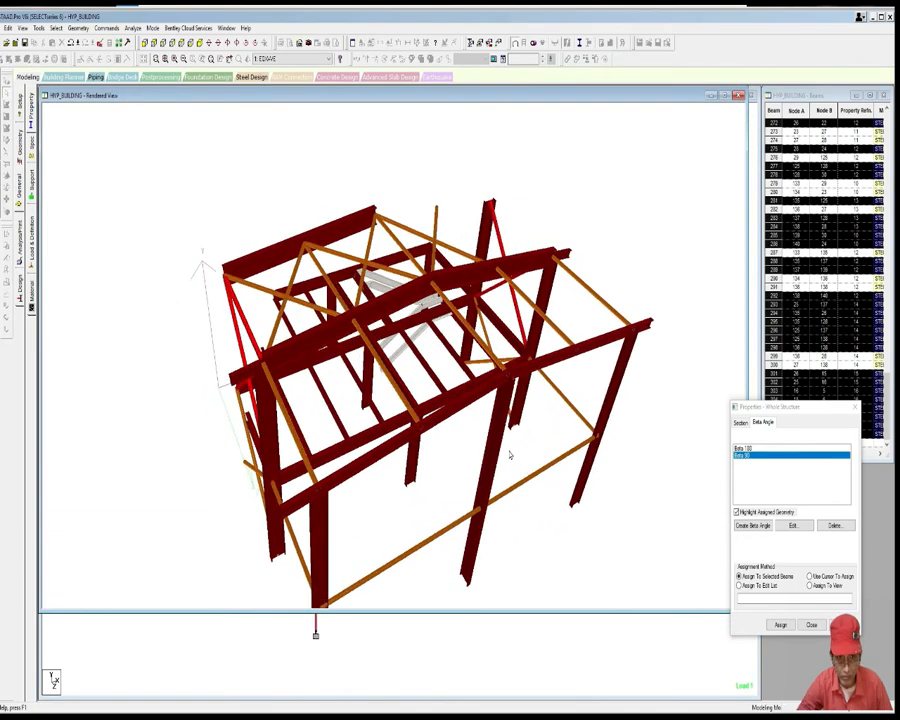
left_click_drag(549, 379, 505, 418)
scroll(510, 321, "up", 5)
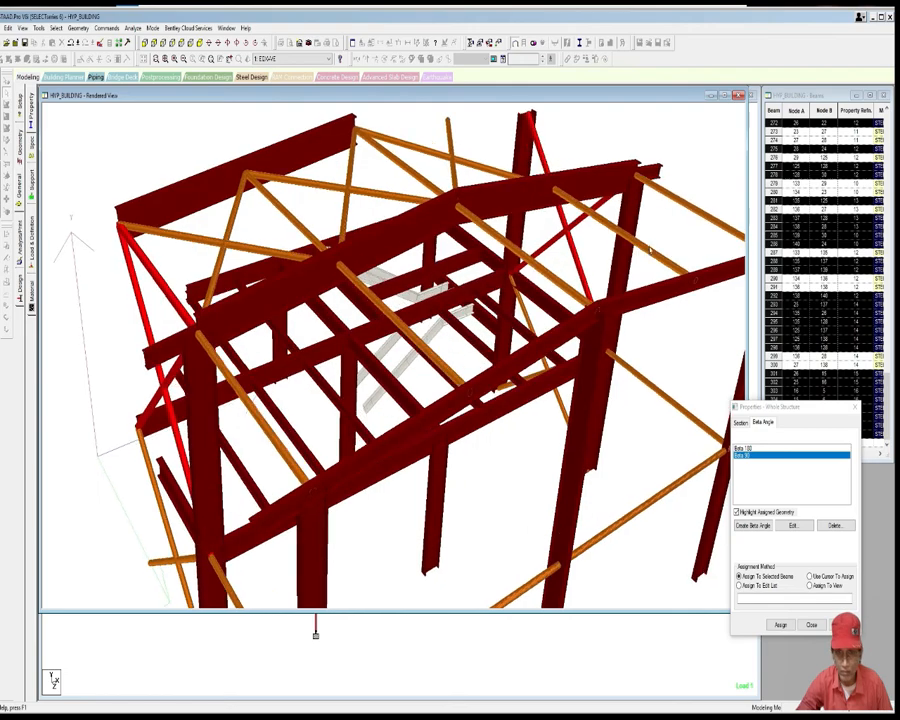
left_click(738, 96)
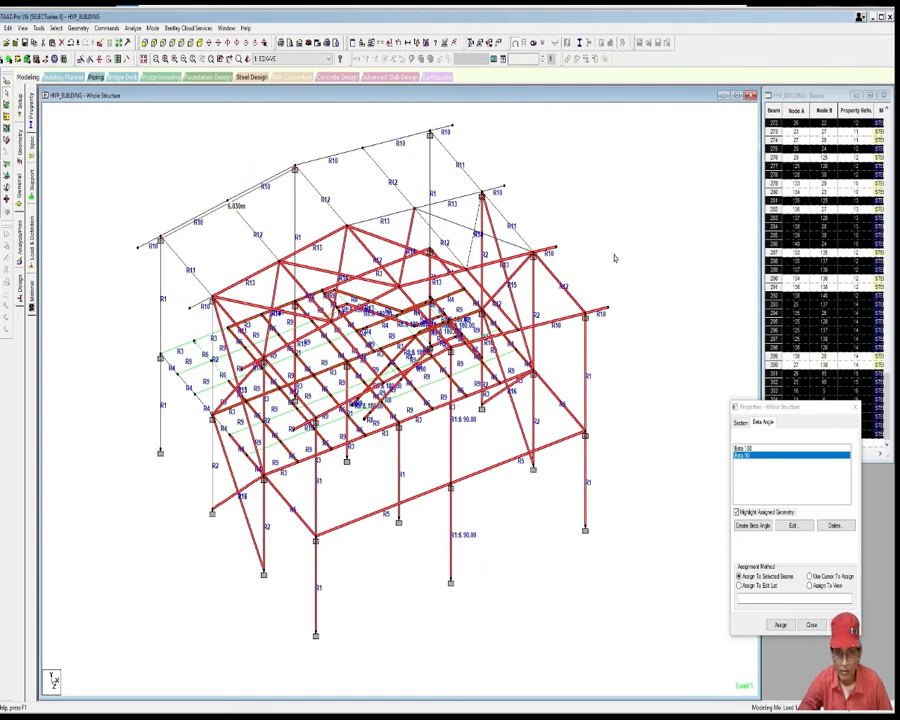
Step: Isolate the floor level with a cut section by joint on the X-Z plane and view it in plan
scroll(510, 327, "up", 4)
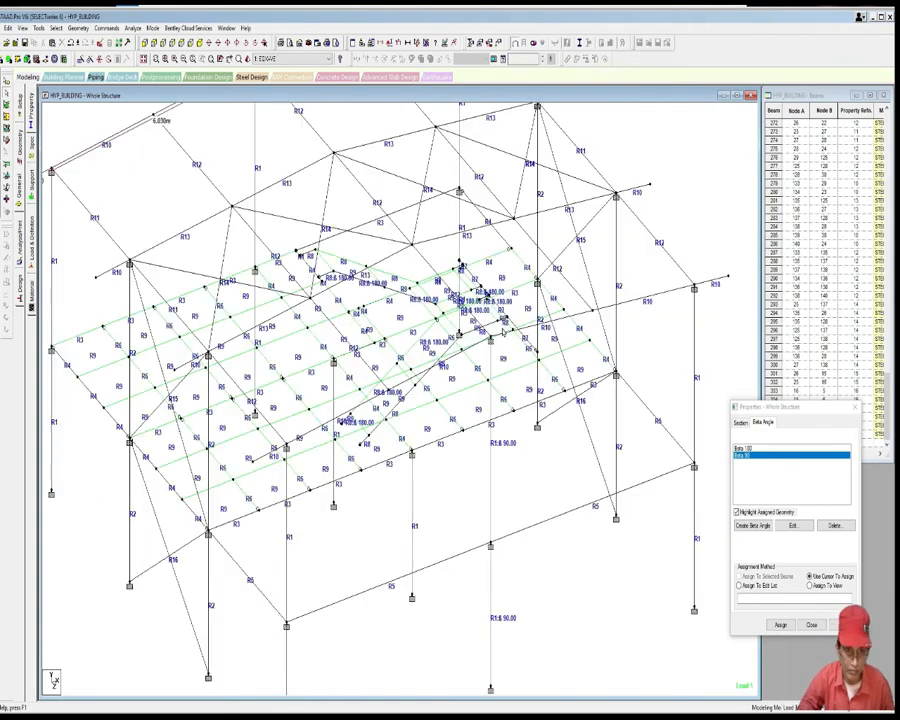
scroll(510, 327, "up", 3)
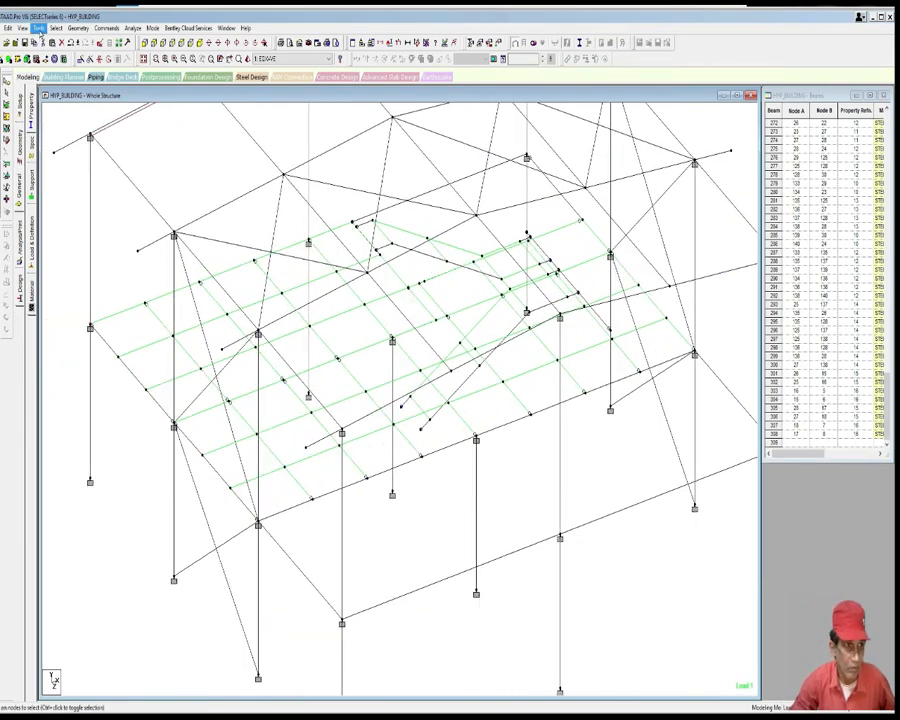
left_click(37, 28)
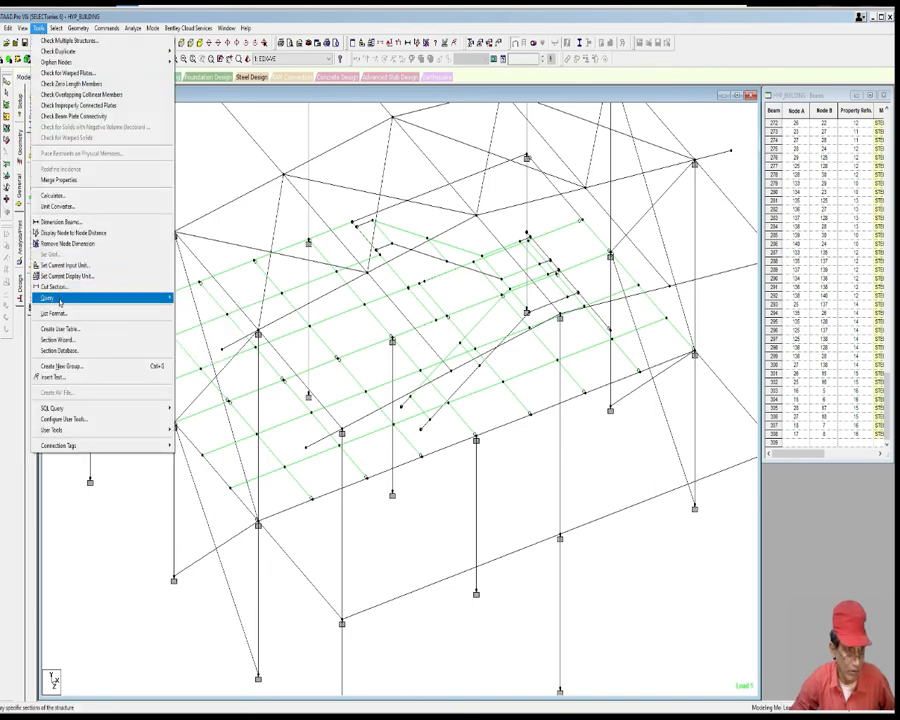
left_click(55, 287)
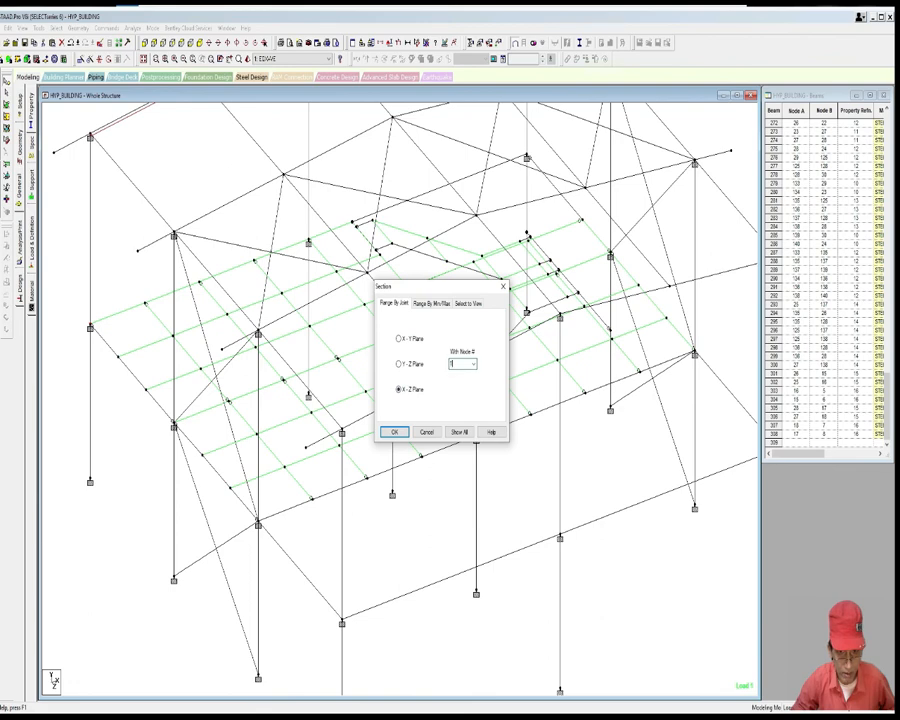
left_click(403, 430)
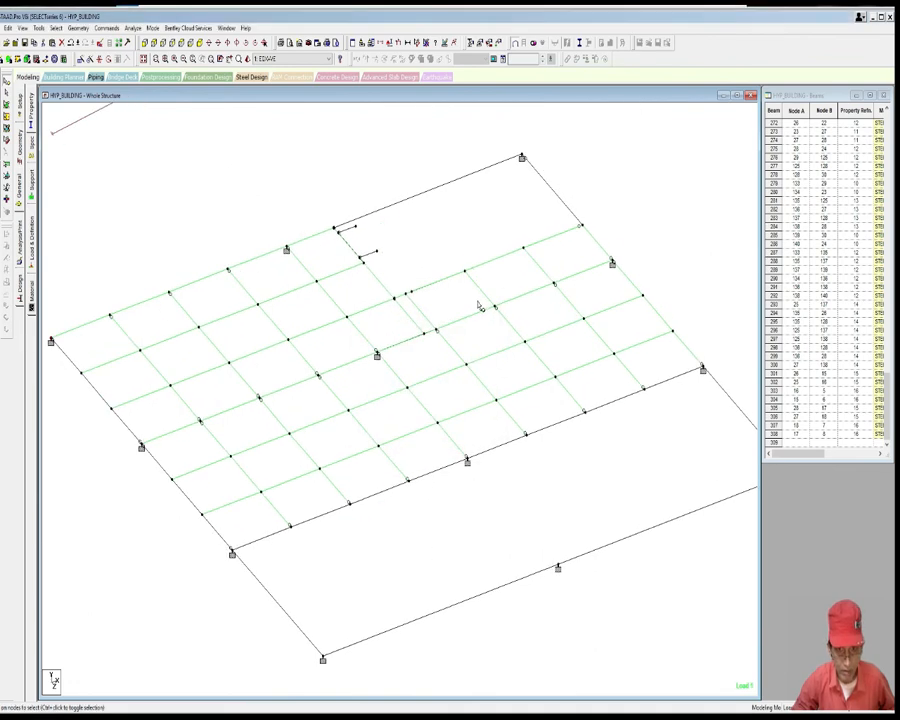
left_click(184, 46)
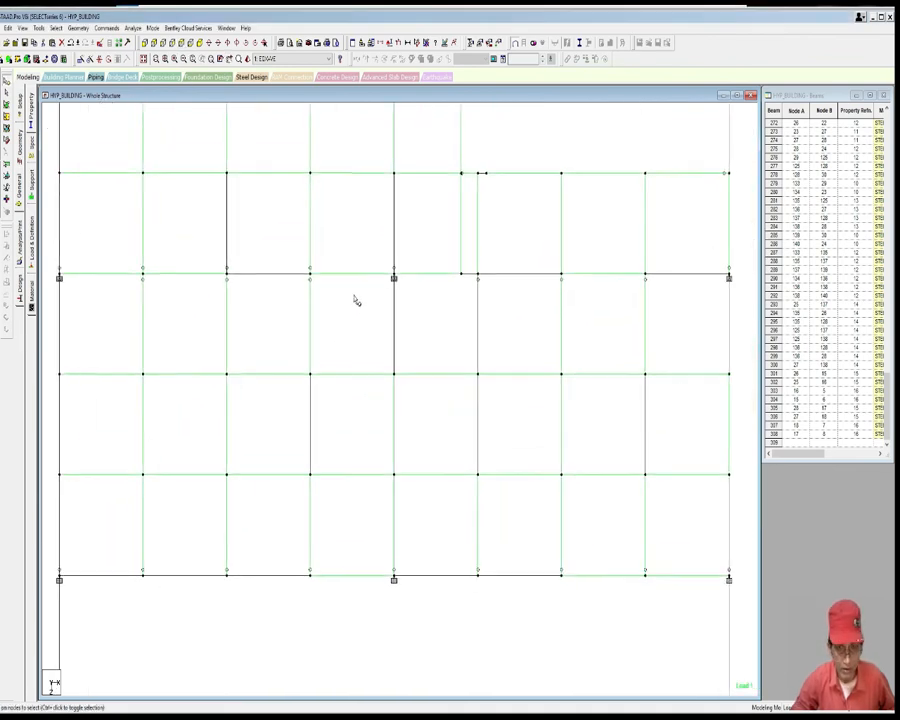
Step: Draw three parallel secondary beams across the floor bay beside the stair opening, continuing the beam lines of the adjoining bay
left_click_drag(438, 265, 643, 306)
left_click_drag(658, 397, 656, 395)
middle_click_drag(649, 389, 635, 402)
scroll(635, 402, "down", 1)
left_click_drag(416, 357, 611, 420)
left_click(558, 253)
scroll(648, 263, "up", 1)
left_click(8, 59)
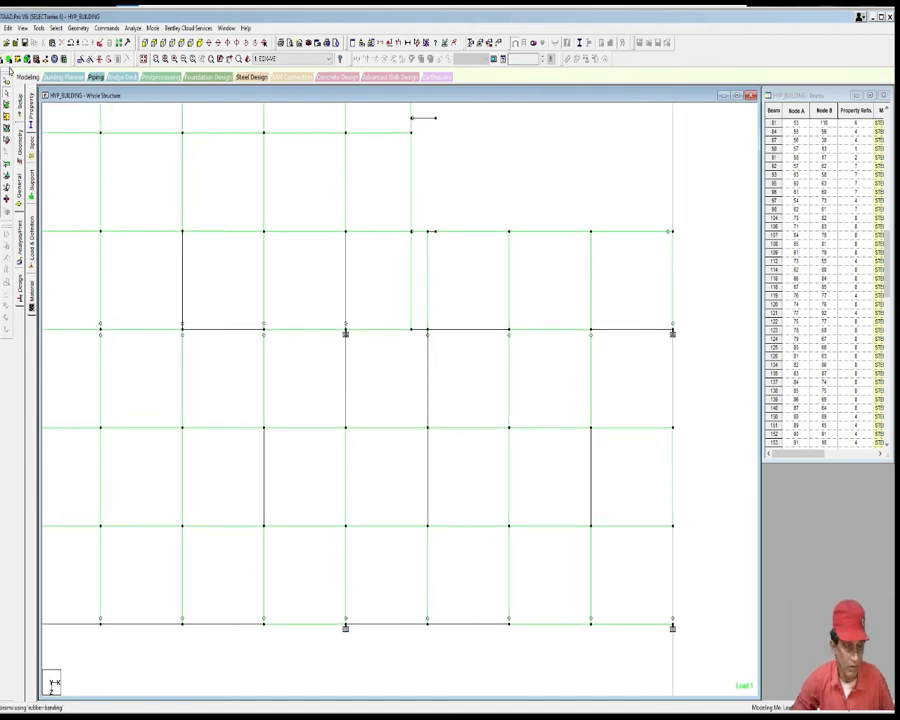
left_click(429, 233)
left_click(428, 330)
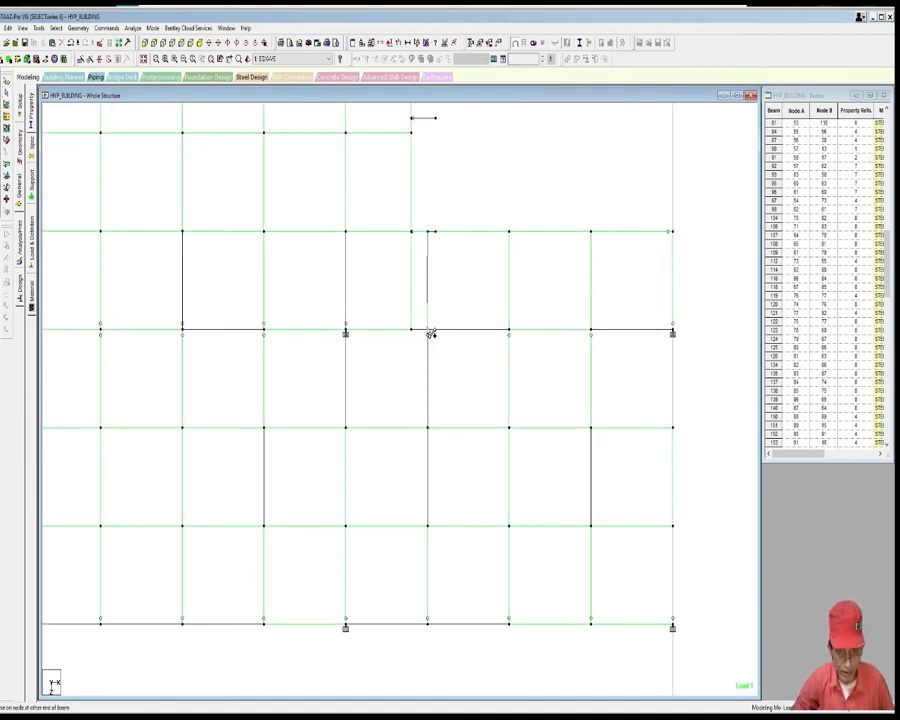
left_click(508, 233)
left_click(509, 330)
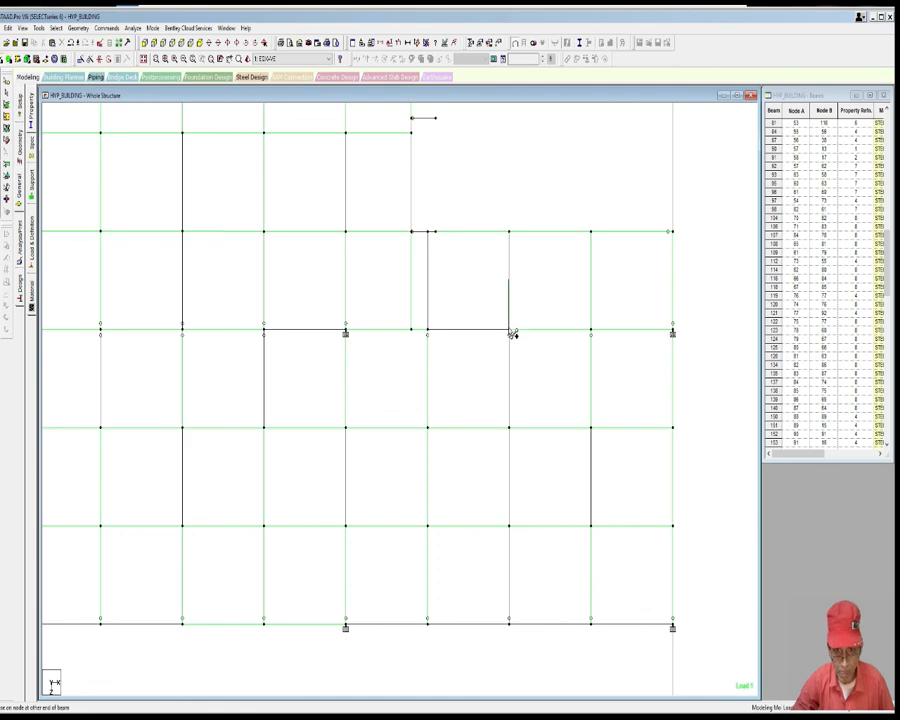
left_click(591, 233)
left_click(590, 331)
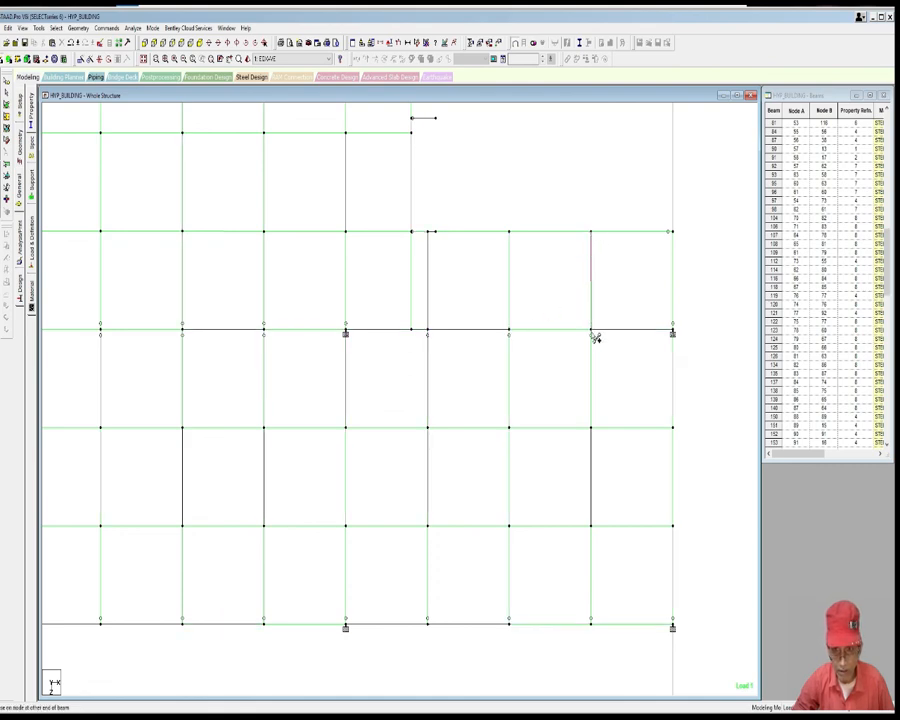
scroll(292, 298, "down", 1)
Step: Assign the ISMB200 section to the three new secondary beams and accept the auto save
left_click(32, 108)
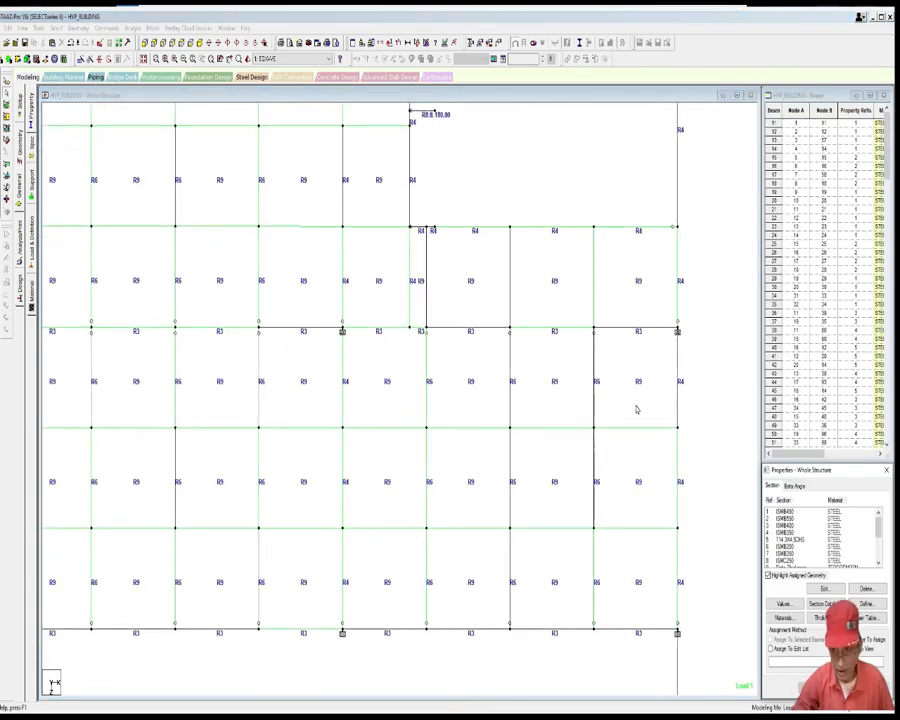
left_click(785, 547)
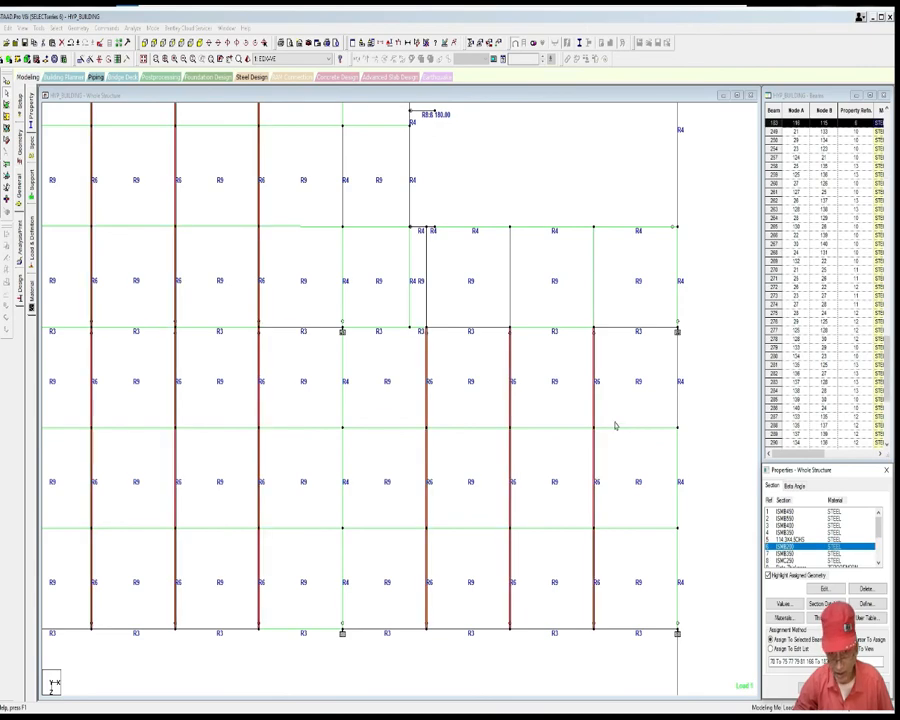
left_click_drag(414, 283, 626, 333)
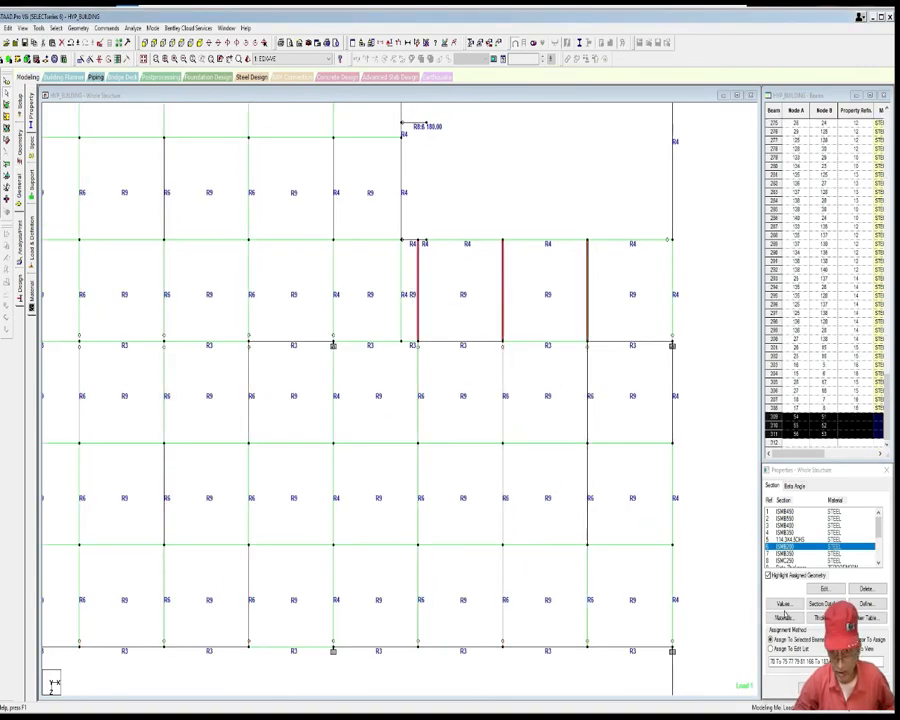
left_click(858, 472)
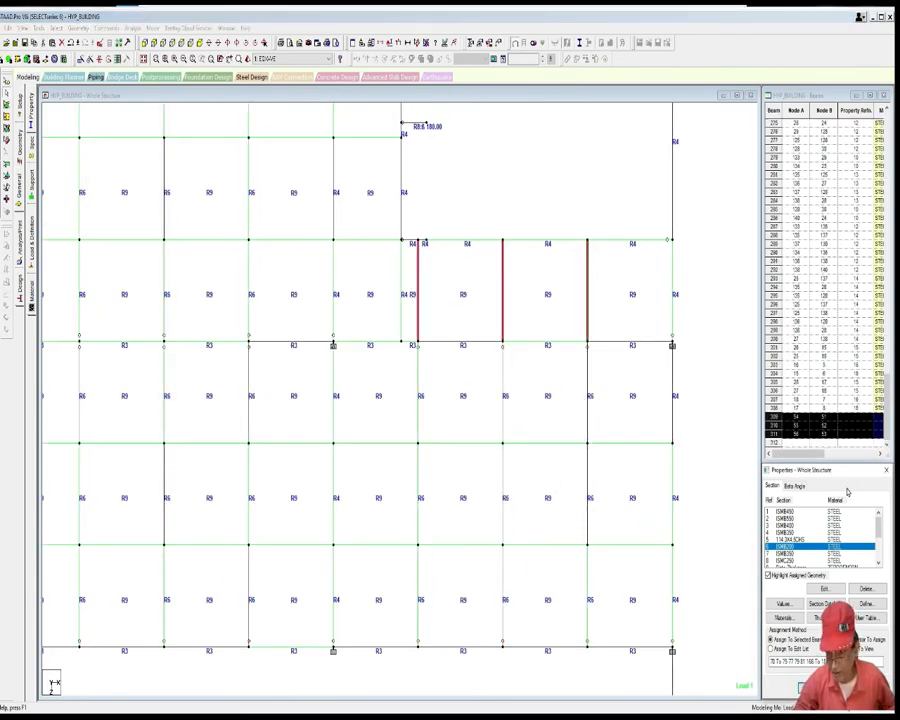
left_click_drag(826, 467, 754, 398)
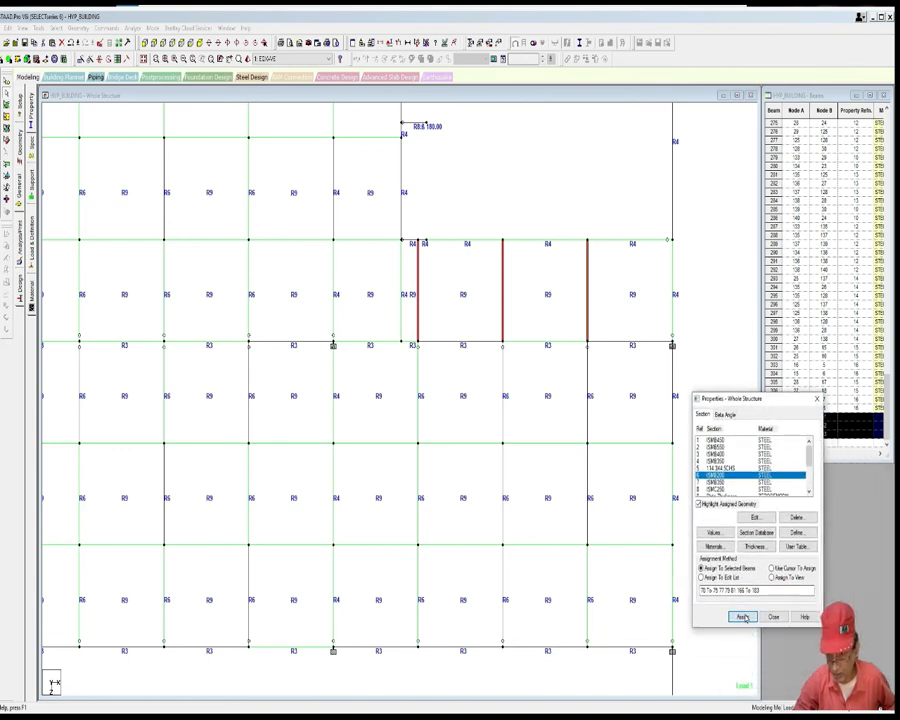
left_click(742, 617)
left_click(777, 538)
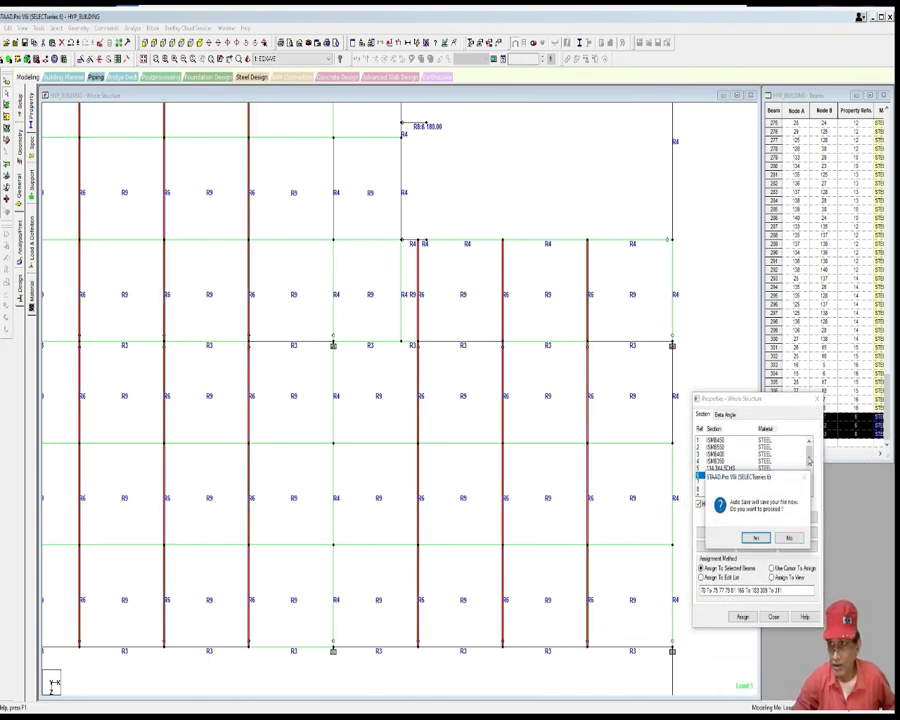
left_click(756, 538)
left_click(404, 385)
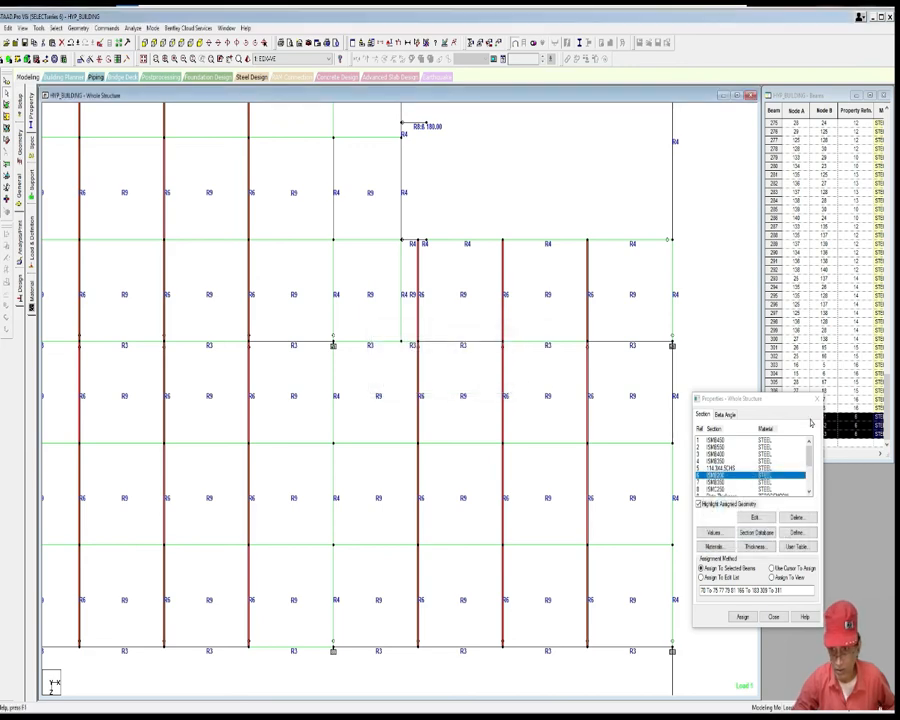
left_click(816, 398)
Step: Assign the existing START MY MZ release specification to the three new secondary beams
left_click_drag(415, 273, 615, 320)
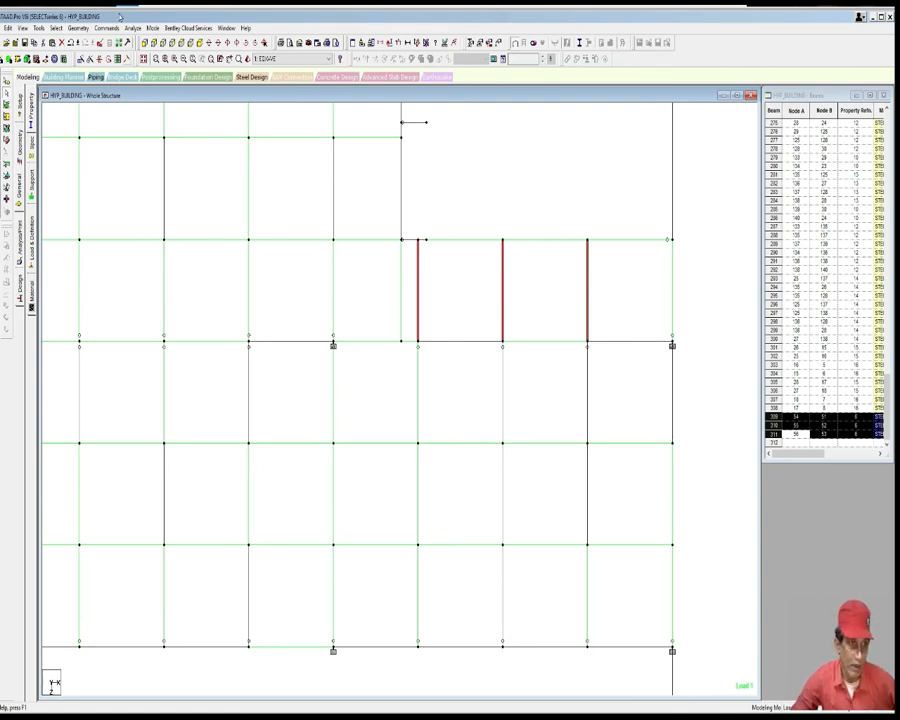
left_click(106, 27)
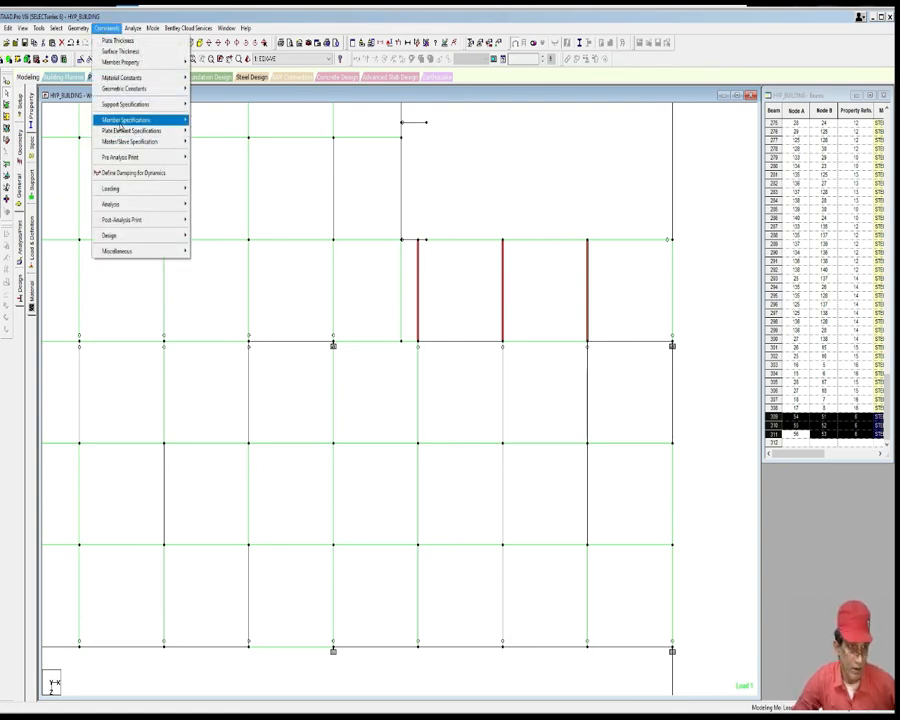
mouse_move(125, 119)
left_click(215, 186)
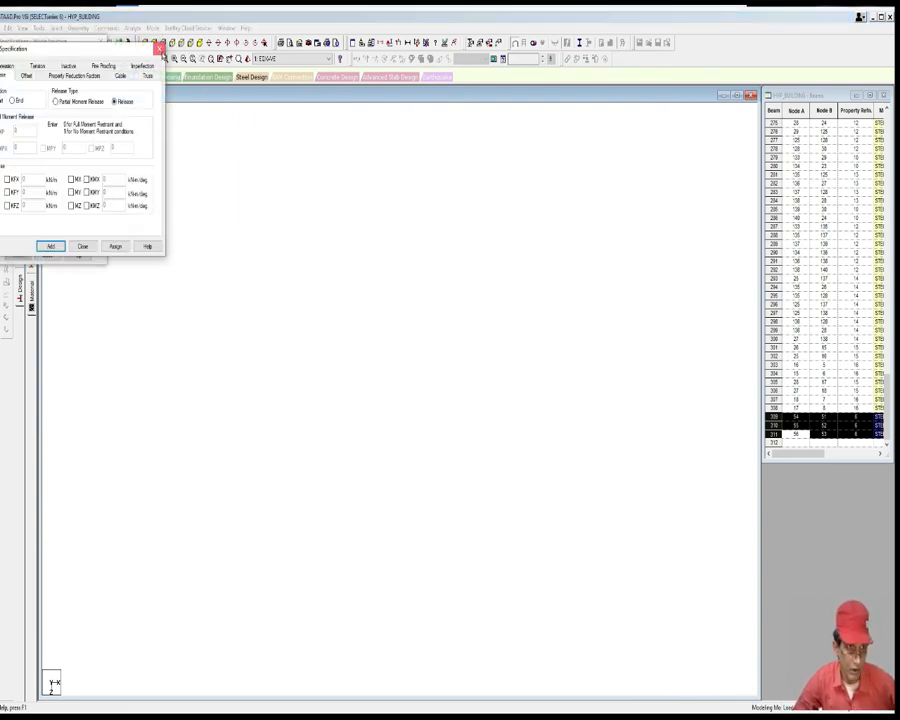
left_click(158, 48)
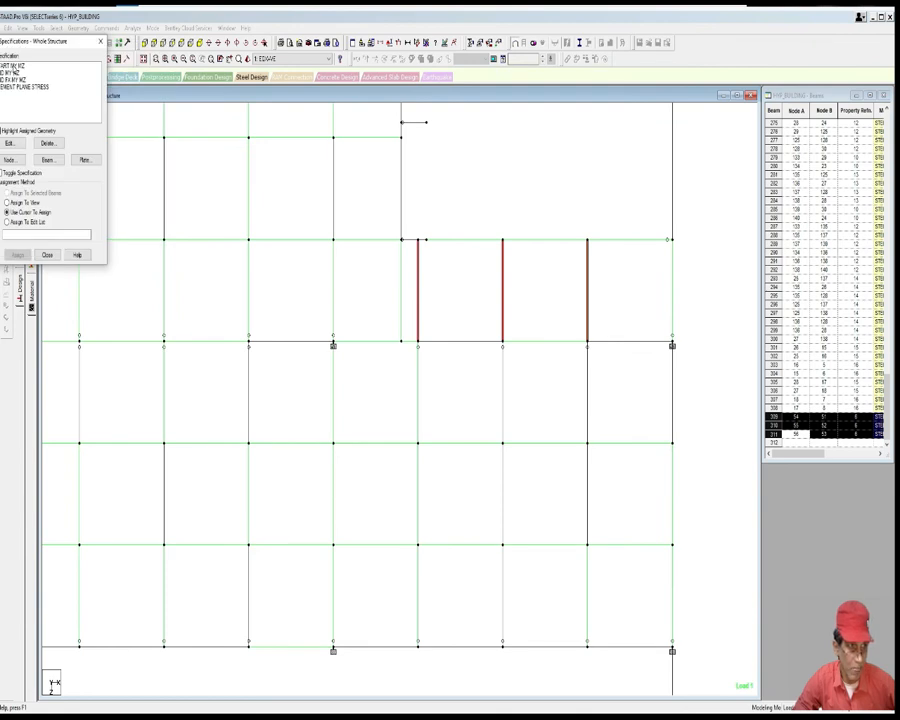
left_click(12, 65)
left_click(18, 255)
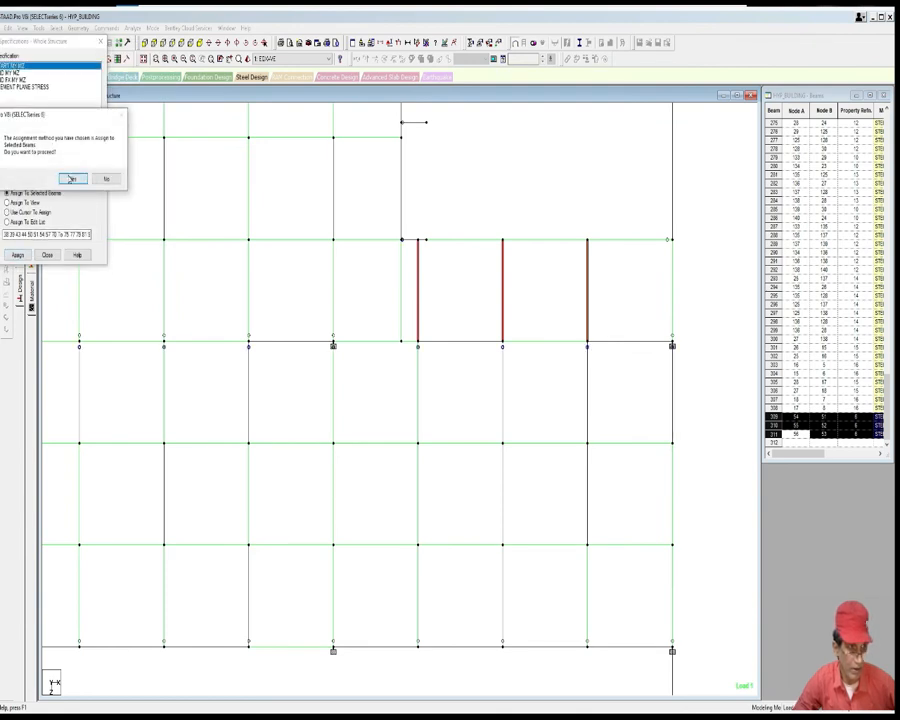
left_click(72, 178)
Step: Assign the existing END MY MZ release specification to the same three beams
left_click(12, 72)
left_click(18, 255)
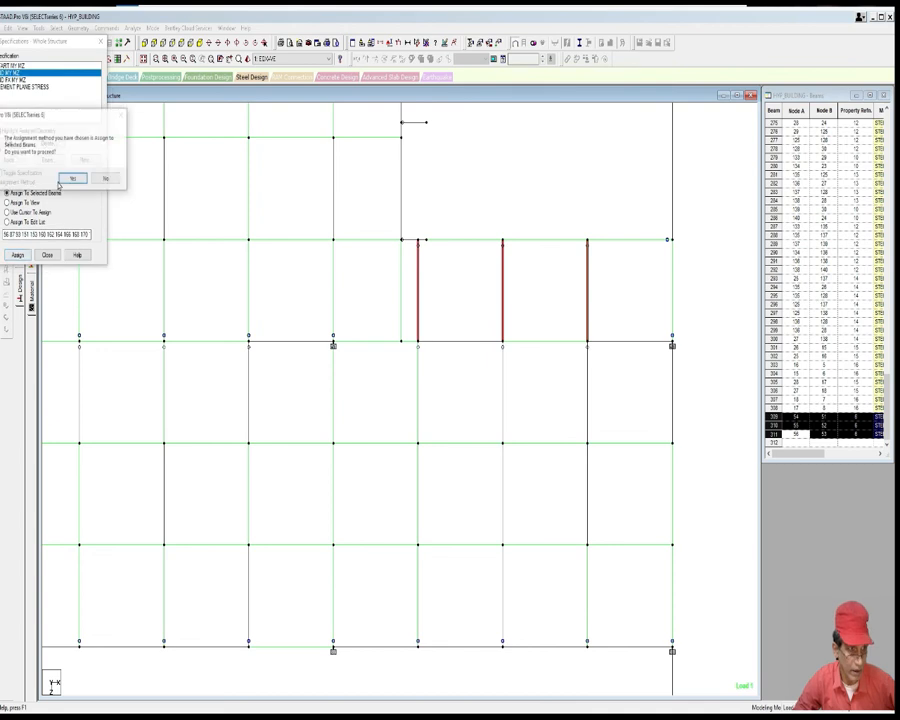
left_click(72, 178)
left_click(47, 255)
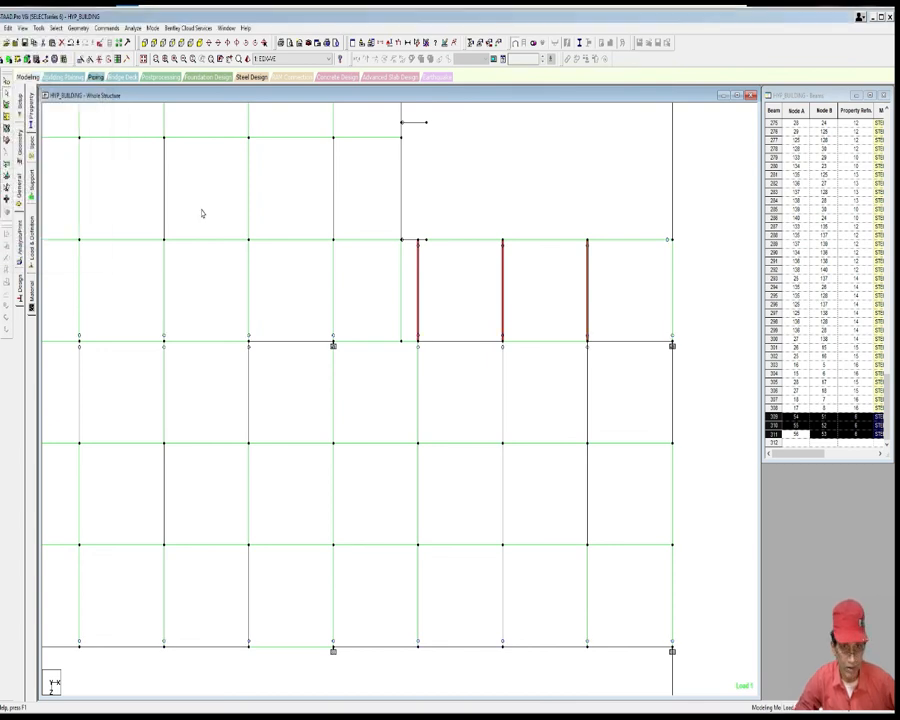
Step: Restore the whole structure in isometric view and examine it in an orbited 3D rendering
left_click(202, 213)
scroll(198, 214, "down", 5)
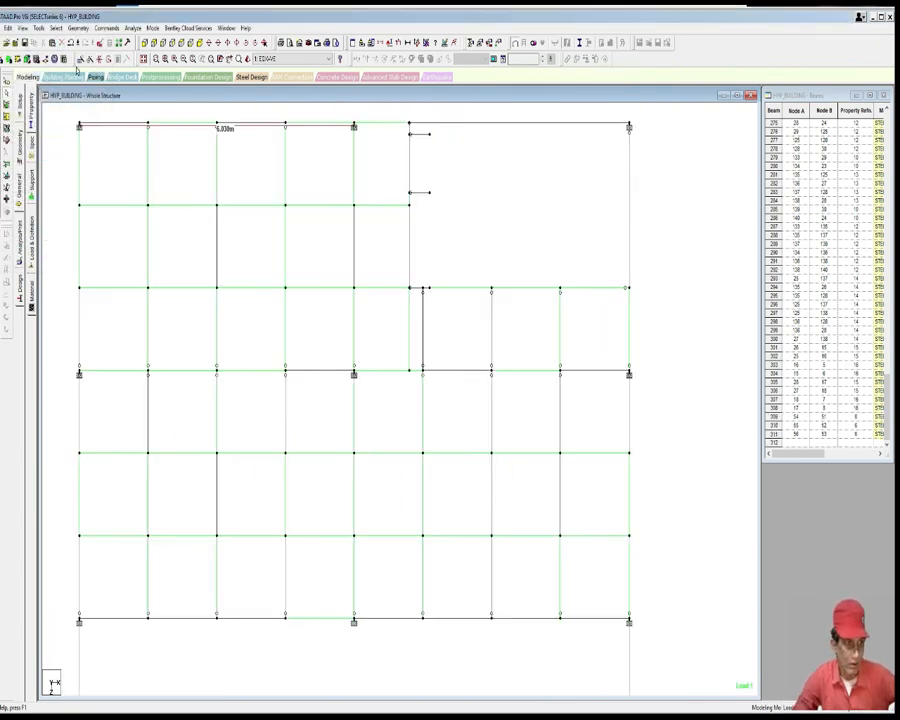
left_click(22, 27)
left_click(40, 67)
scroll(173, 163, "up", 3)
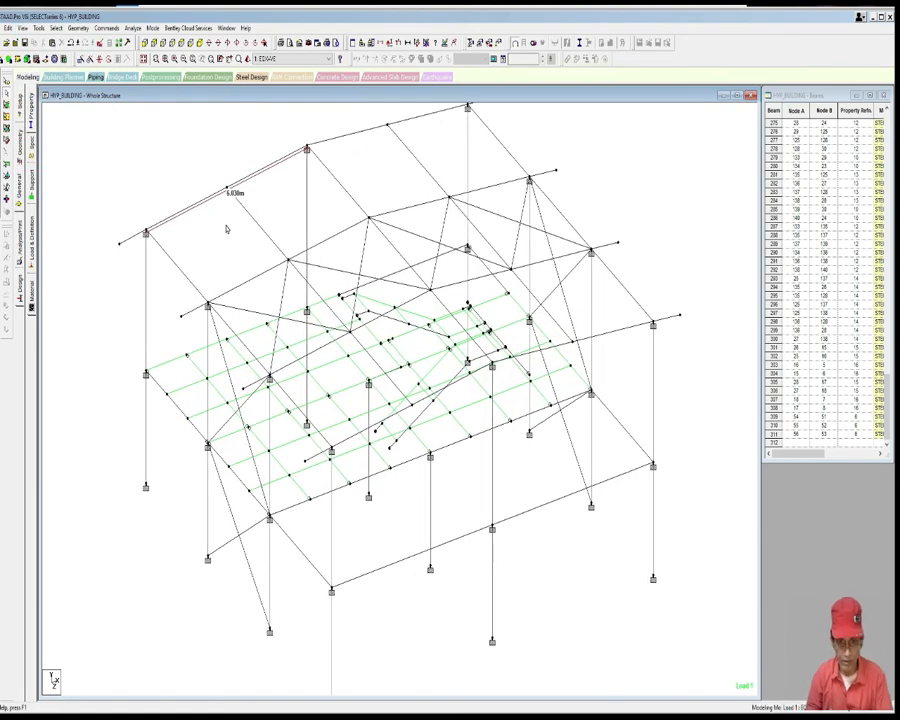
scroll(227, 229, "up", 4)
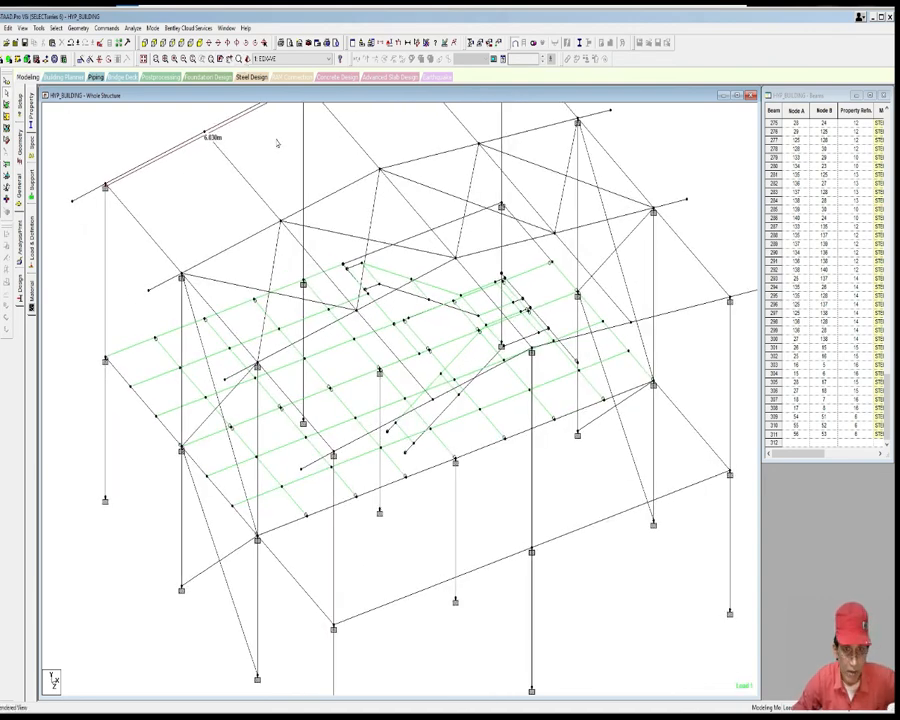
left_click(246, 60)
left_click_drag(431, 334, 442, 312)
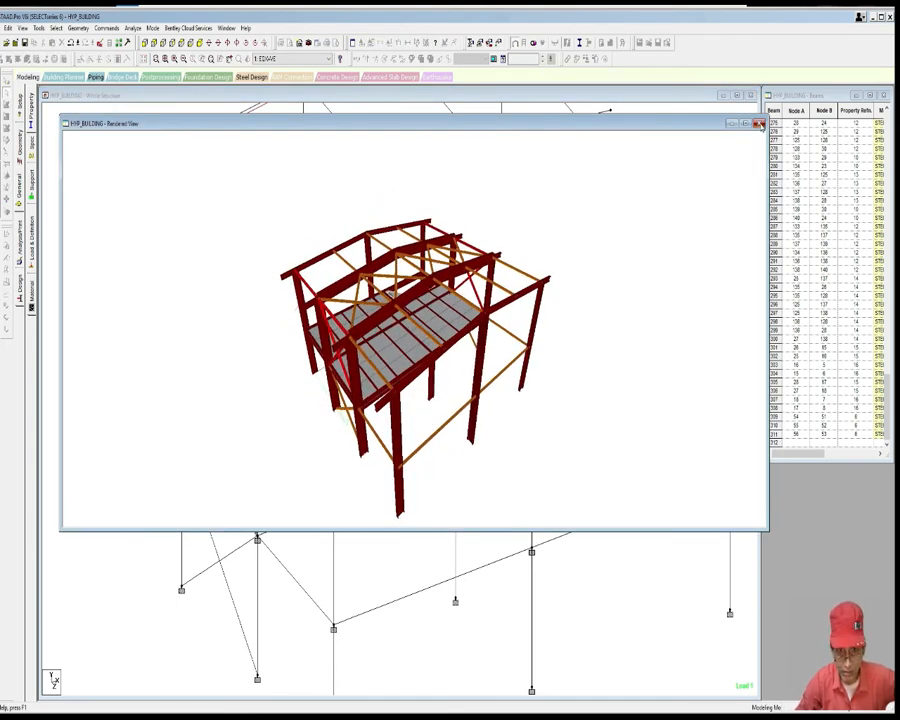
Step: Close the rendered view and delete the existing Support 2 definition from the model
left_click(759, 124)
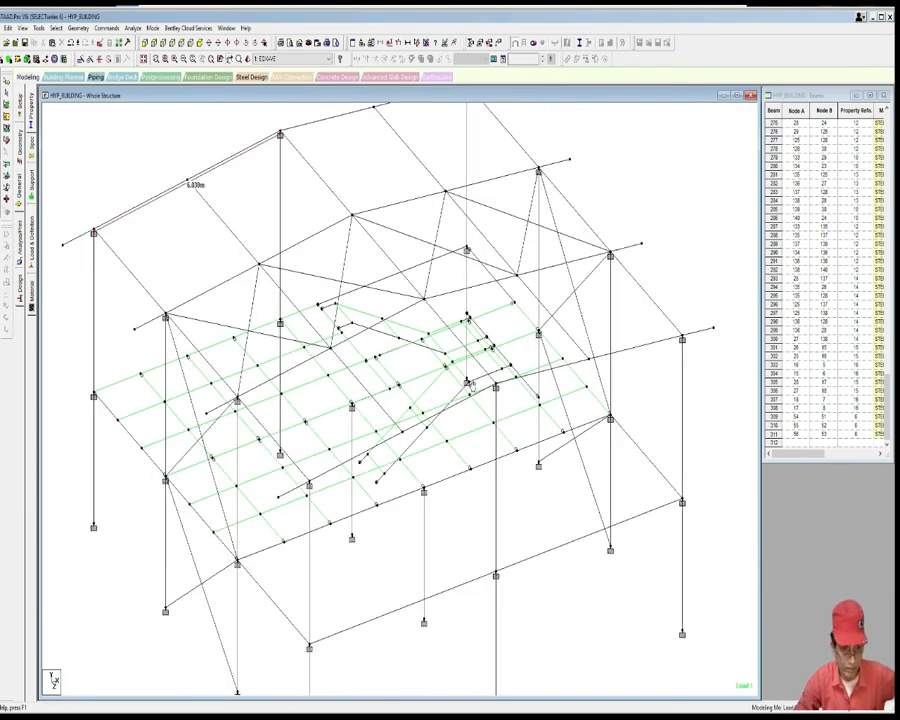
scroll(475, 367, "up", 1)
scroll(475, 367, "down", 1)
scroll(475, 367, "up", 1)
scroll(475, 367, "down", 1)
scroll(475, 368, "down", 1)
middle_click_drag(475, 368, 469, 377)
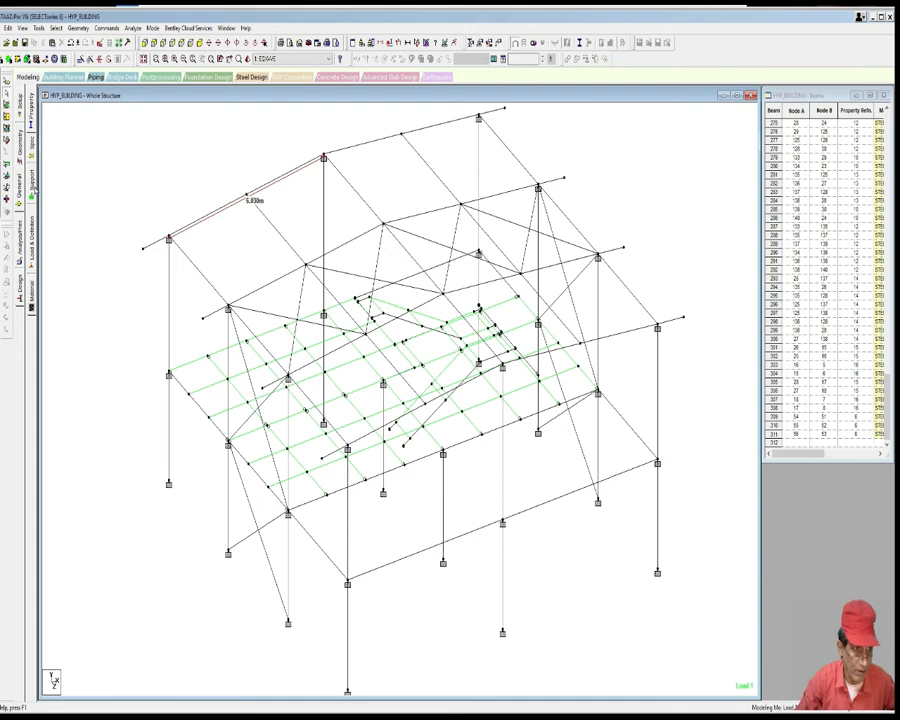
left_click(32, 182)
left_click(800, 535)
left_click_drag(824, 503, 764, 453)
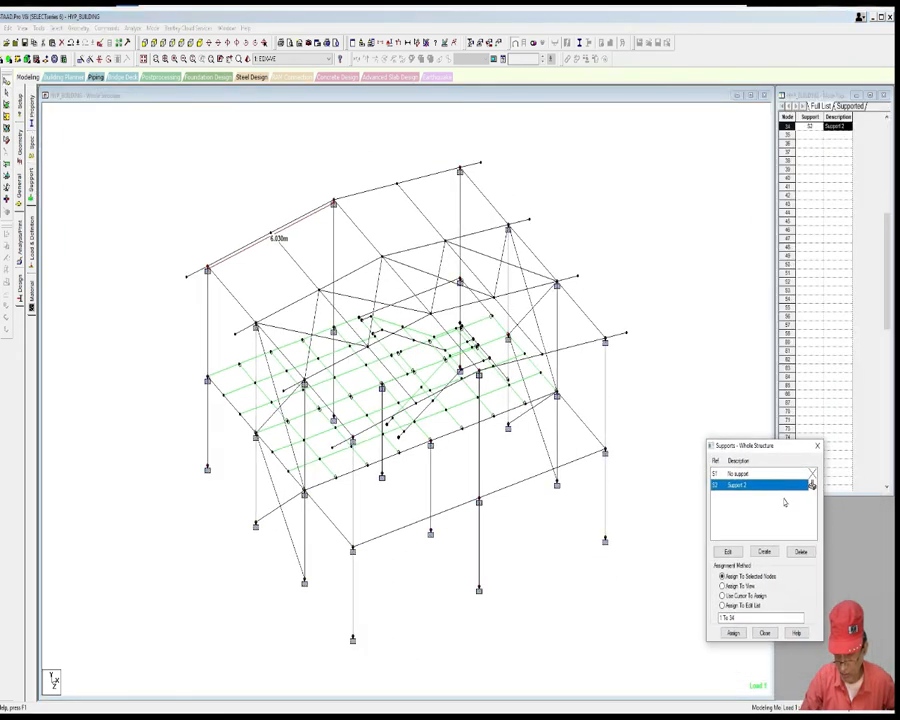
left_click(801, 553)
left_click(784, 575)
Step: Create a fixed support and assign it to the two base nodes of the stair, nodes 70 and 71
left_click(766, 552)
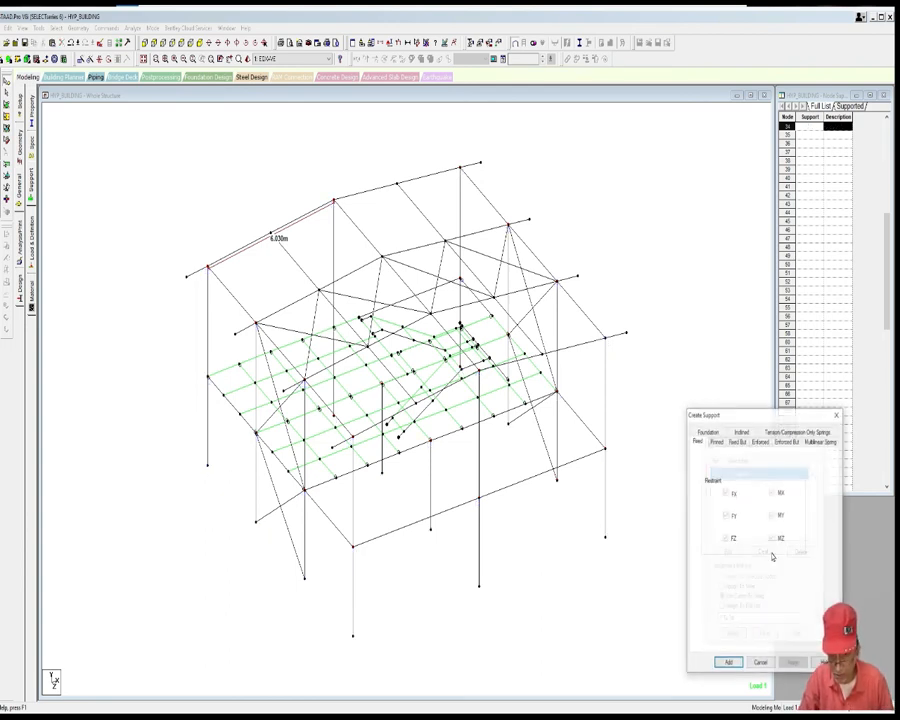
left_click(728, 665)
left_click(810, 484)
scroll(574, 495, "up", 5)
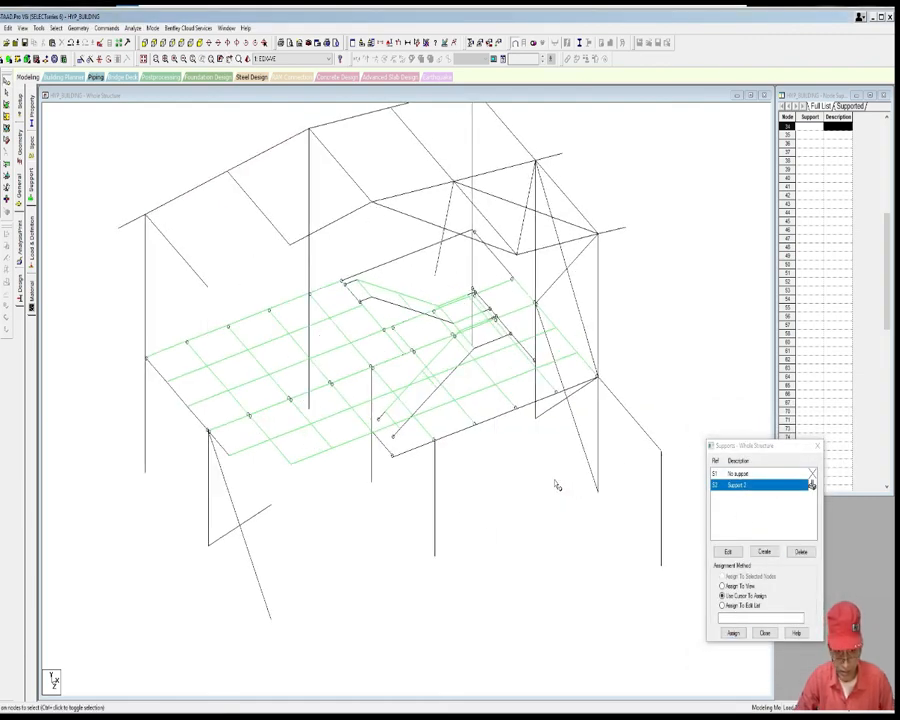
scroll(463, 451, "up", 1)
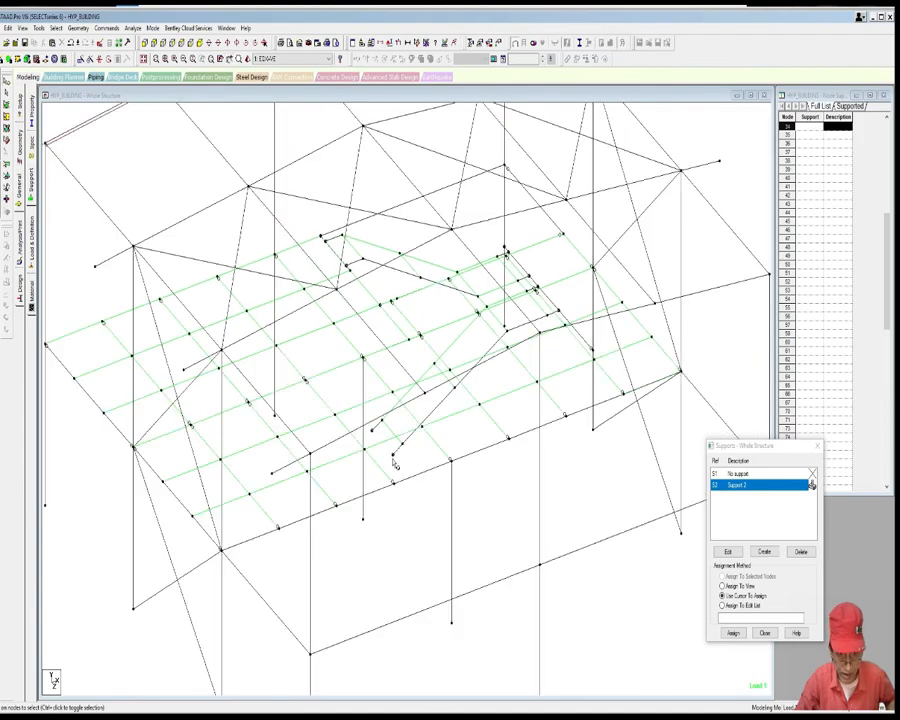
left_click(393, 458)
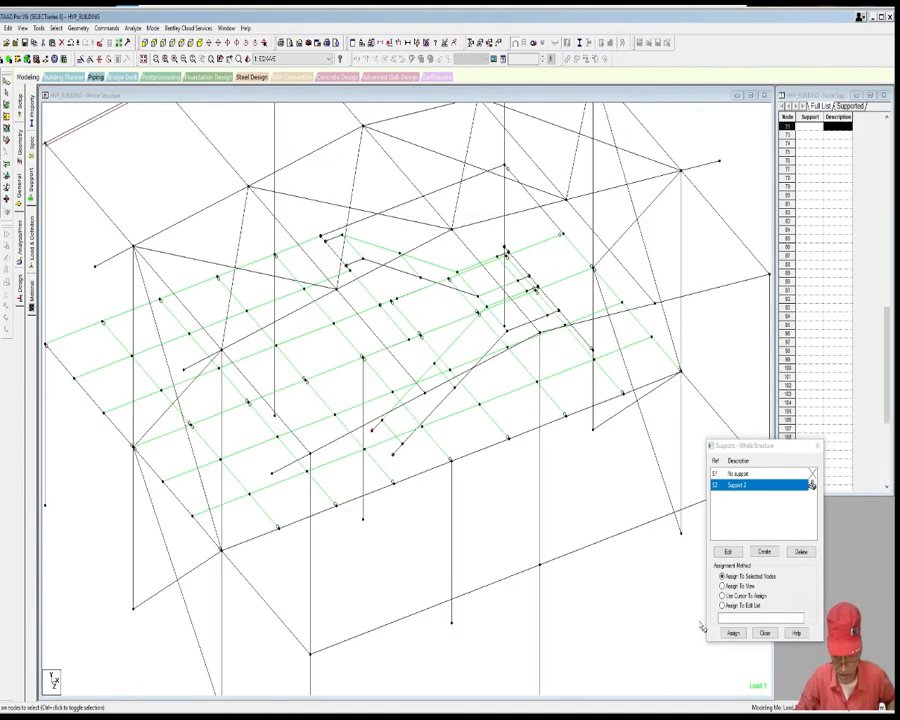
left_click(733, 633)
left_click(786, 569)
Step: Add a pinned support definition to the structure's supports
middle_click_drag(588, 509, 585, 475)
scroll(583, 475, "down", 2)
mouse_move(605, 517)
middle_mouse_down()
mouse_move(636, 489)
mouse_move(619, 522)
mouse_move(600, 512)
middle_mouse_up()
scroll(634, 492, "down", 1)
scroll(593, 511, "down", 1)
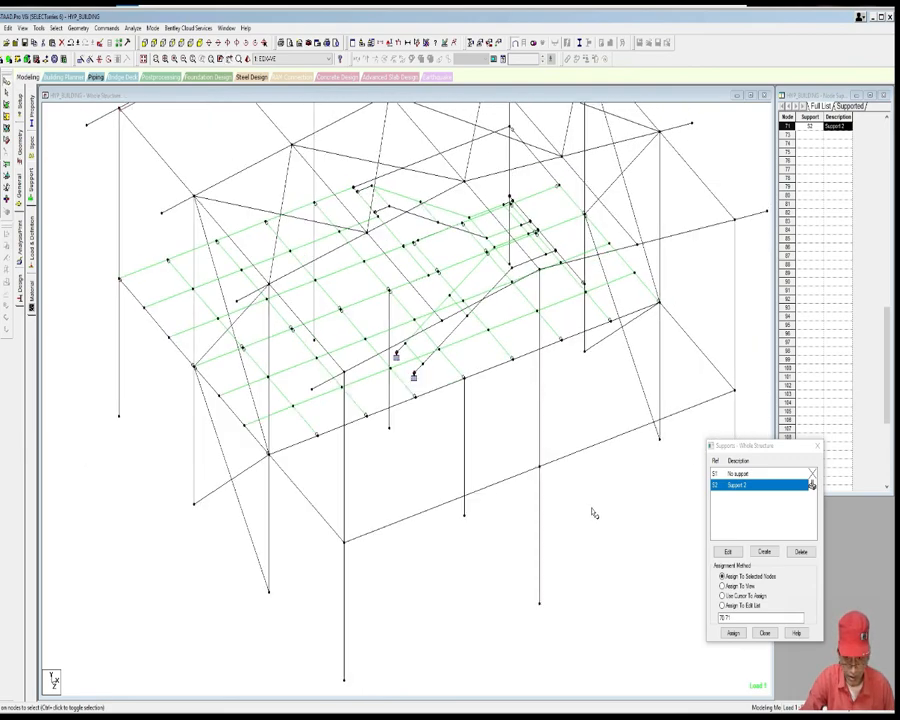
left_click(763, 550)
left_click(716, 441)
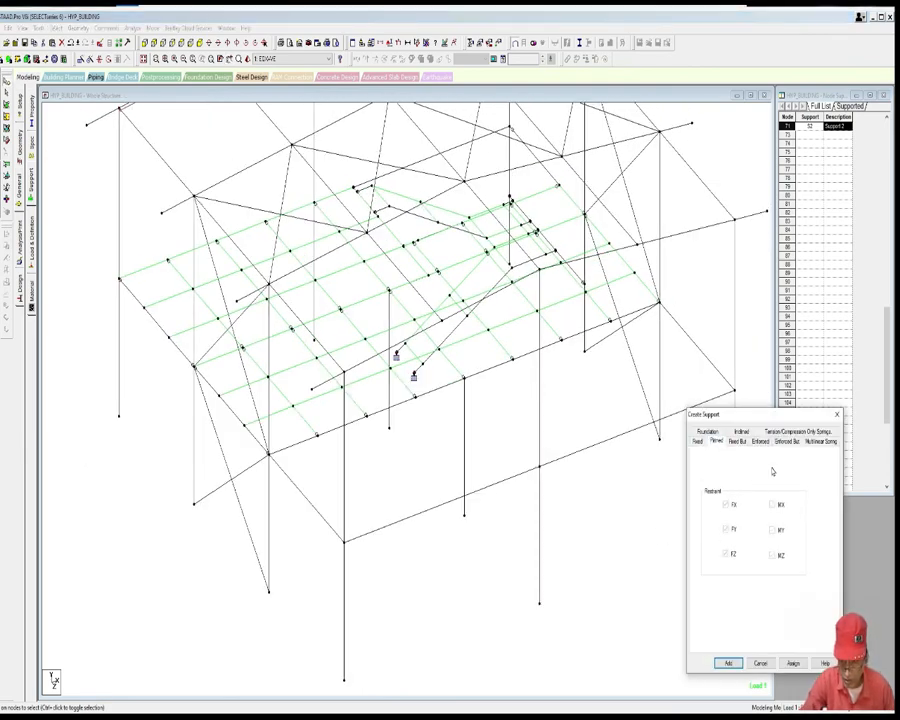
left_click(730, 664)
Step: Assign the pinned support to node 10 at the base of the intermediate column in the end frame
left_click(733, 633)
left_click(780, 568)
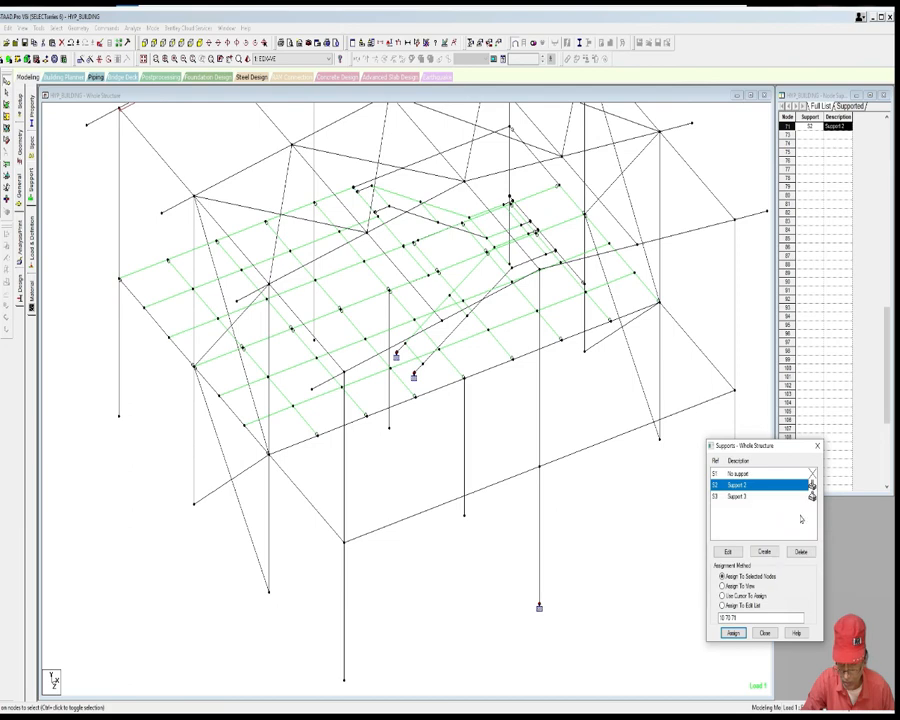
left_click(739, 498)
left_click_drag(533, 593, 558, 630)
left_click(733, 633)
left_click(780, 567)
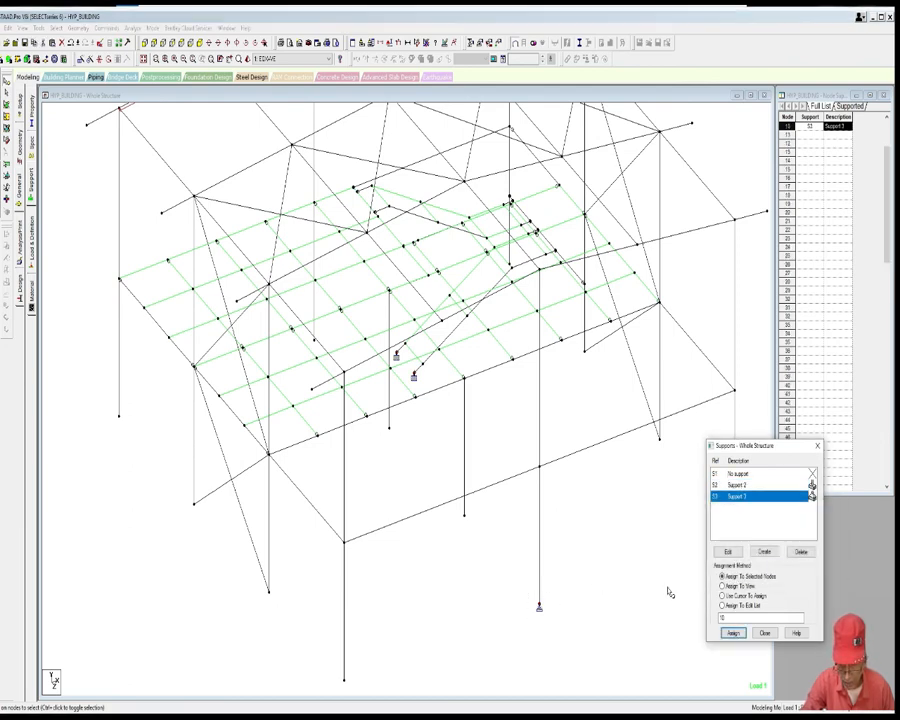
Step: Release MY and MZ at the end of the upper segment of the pinned intermediate column, then close the support definitions
scroll(598, 571, "down", 1)
scroll(569, 502, "up", 1)
scroll(569, 502, "down", 1)
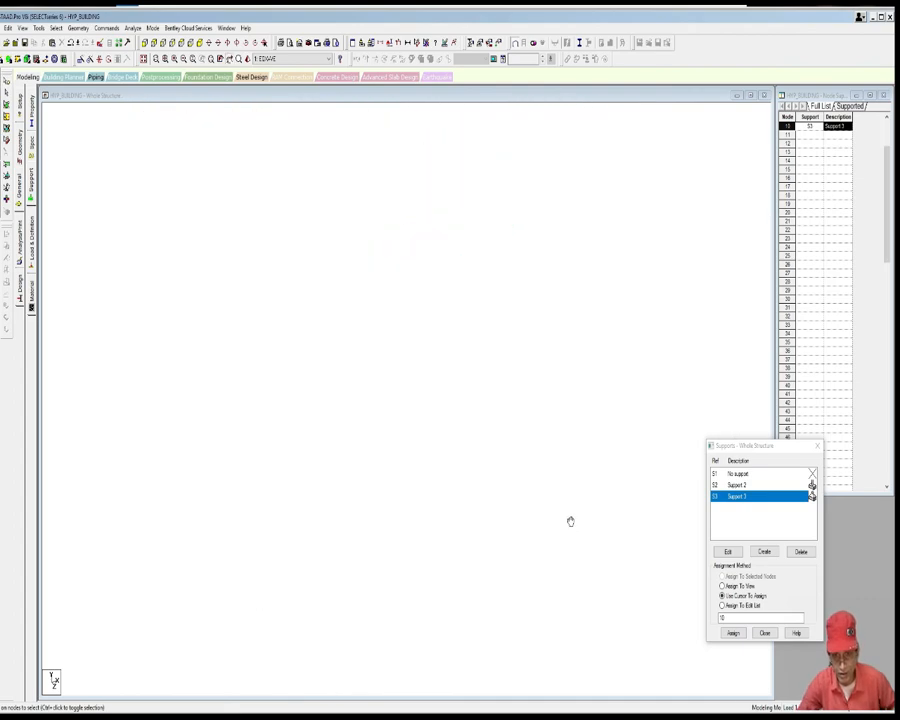
middle_click_drag(570, 512, 572, 528)
scroll(548, 478, "up", 3)
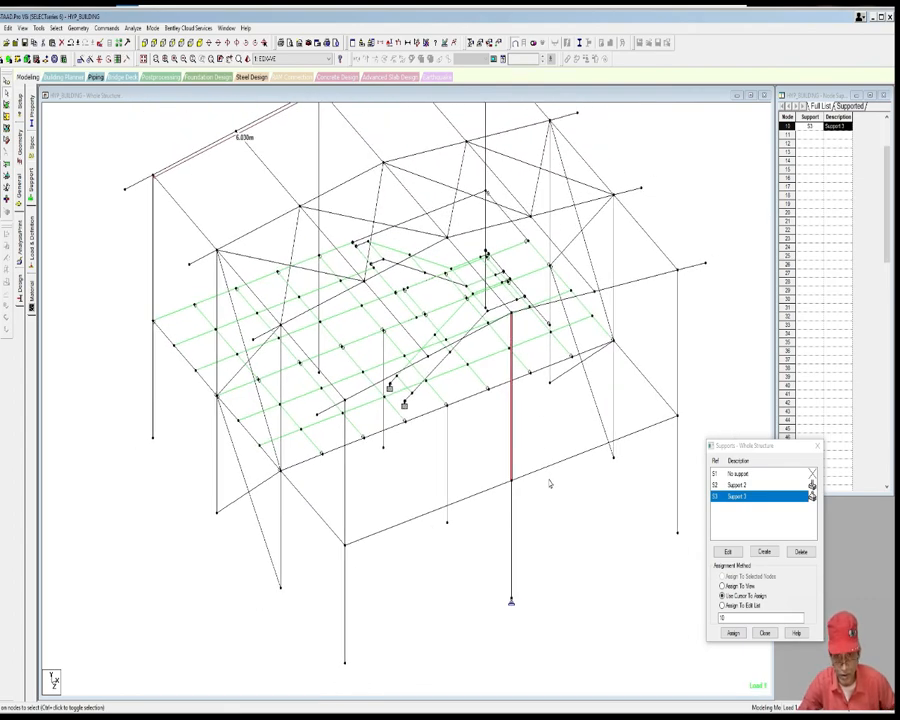
scroll(543, 506, "down", 3)
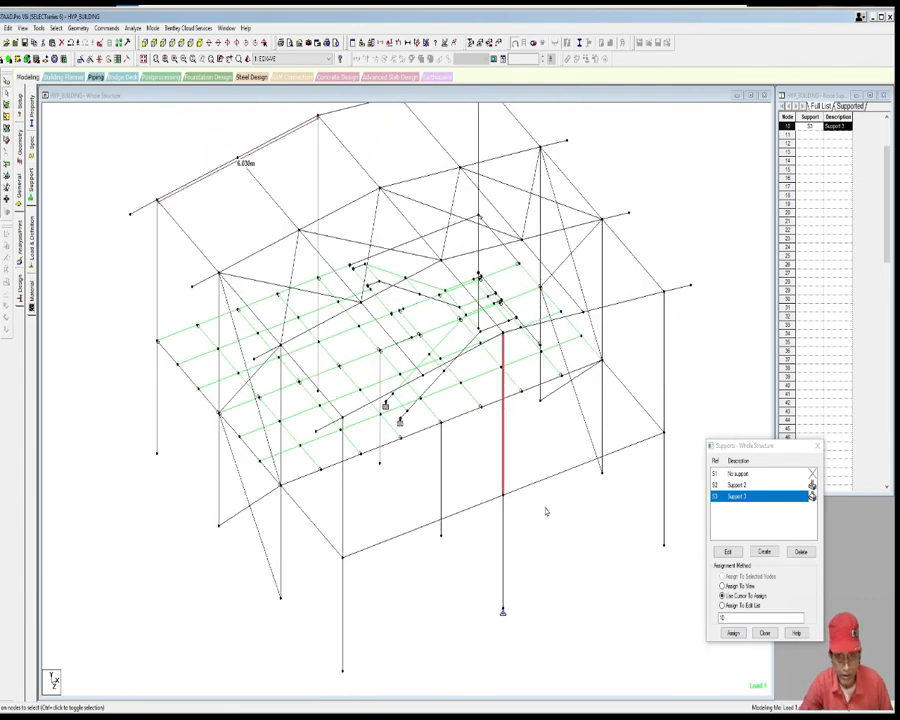
left_click(104, 29)
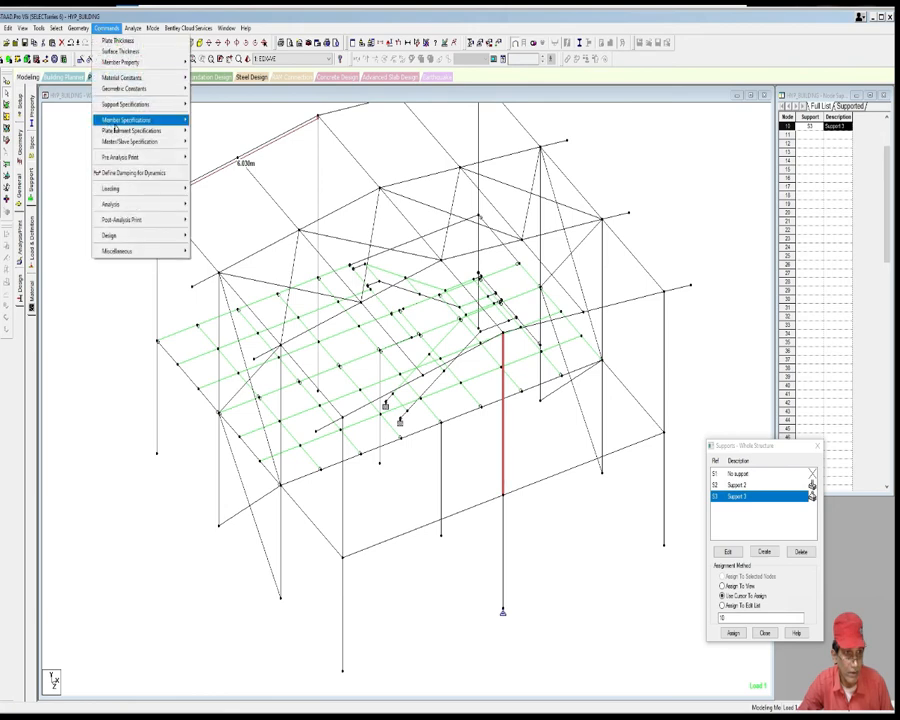
mouse_move(128, 122)
left_click(207, 188)
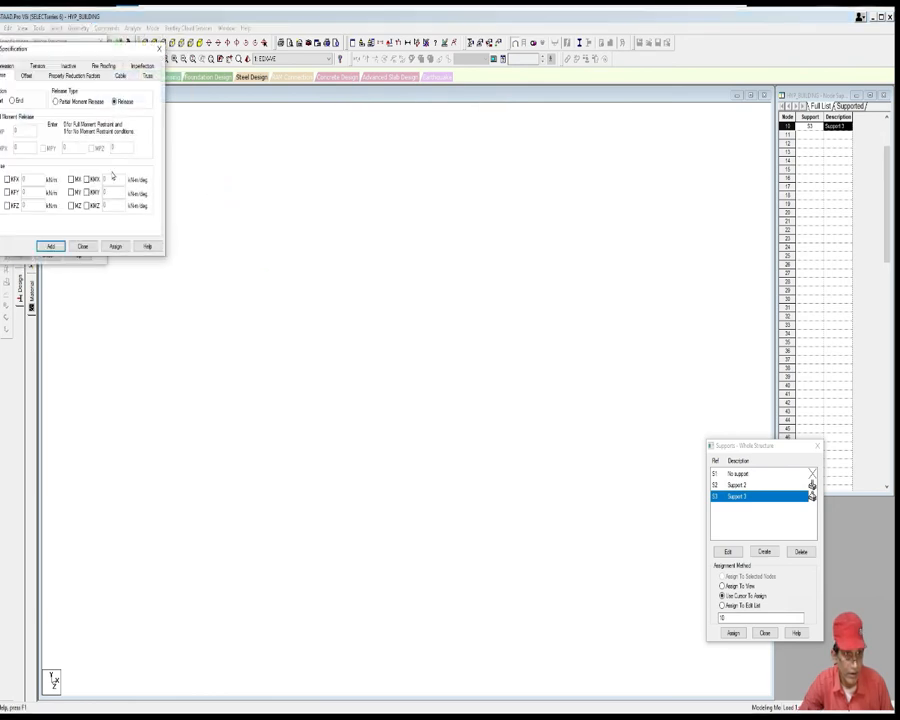
left_click(72, 205)
left_click(71, 192)
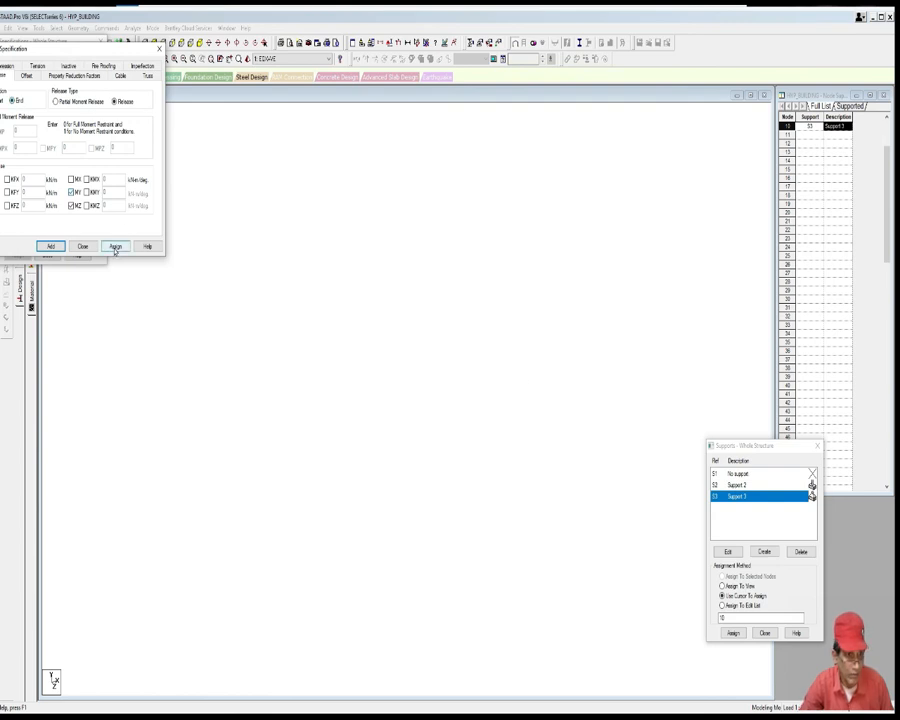
left_click(115, 247)
left_click(101, 42)
left_click(540, 545)
scroll(535, 548, "down", 1)
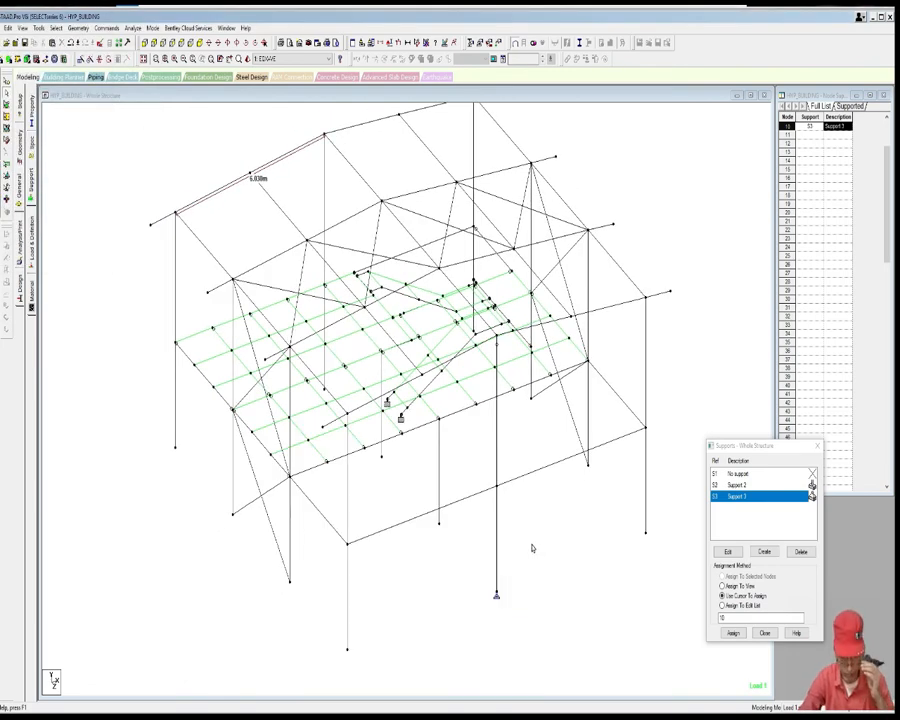
left_click(817, 449)
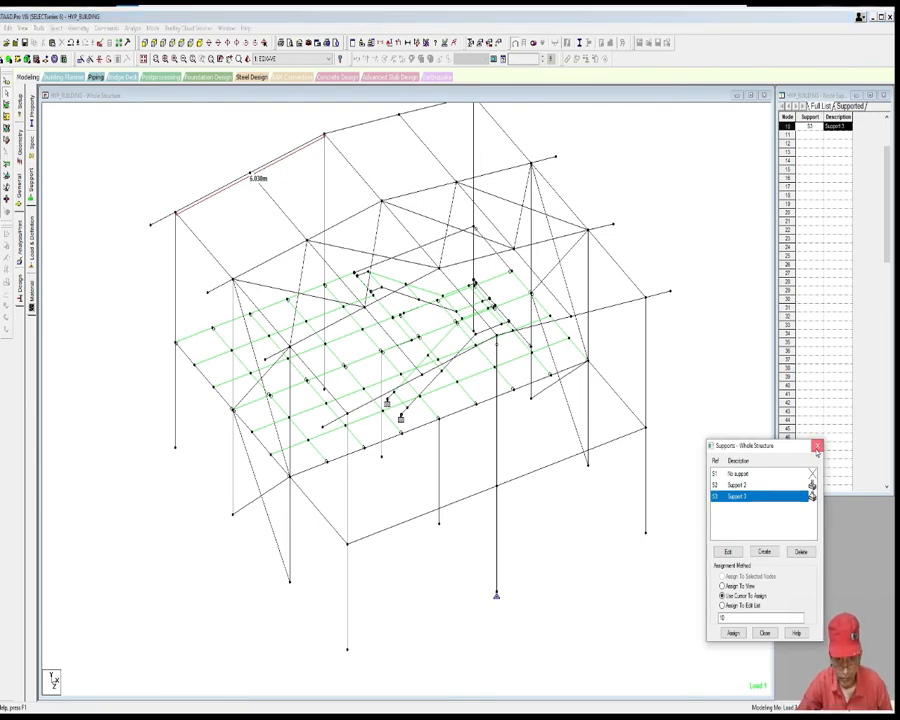
Step: Reopen the support definitions and create an Enforced But support with MX released
scroll(261, 428, "down", 1)
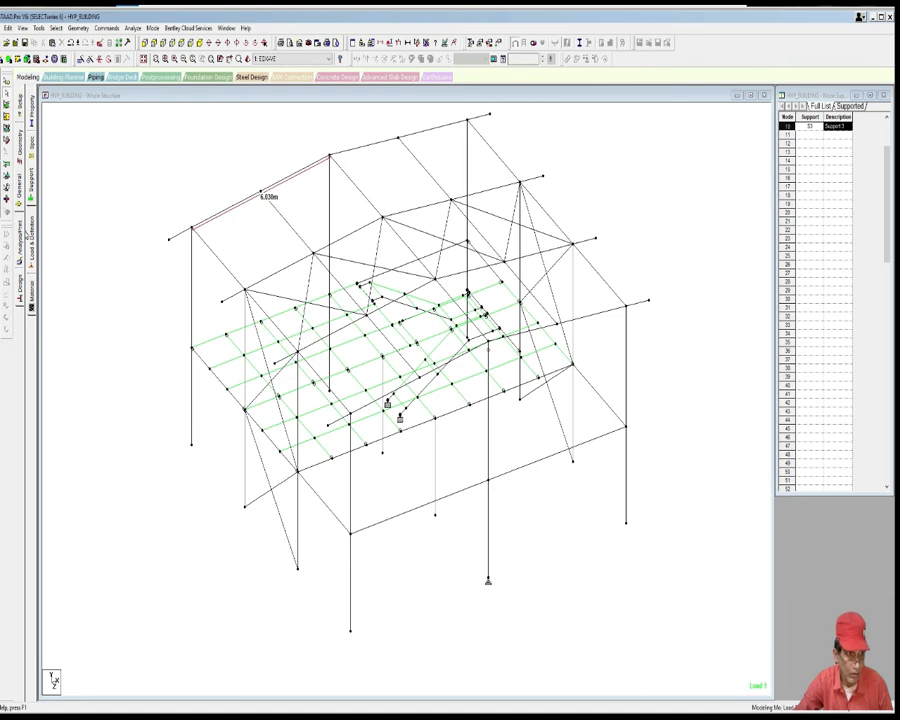
left_click(24, 162)
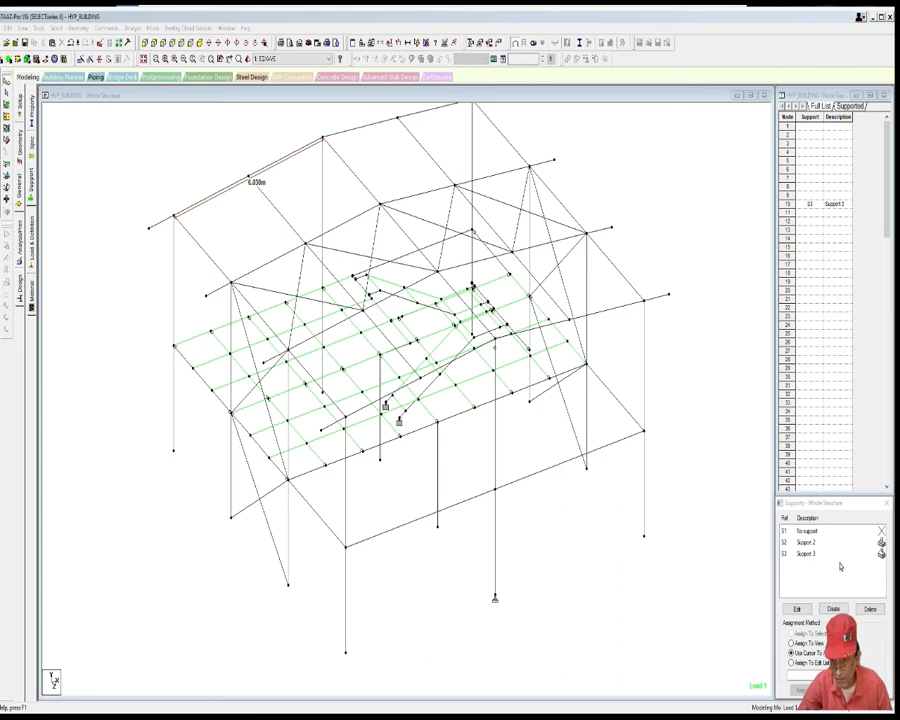
left_click_drag(860, 503, 736, 445)
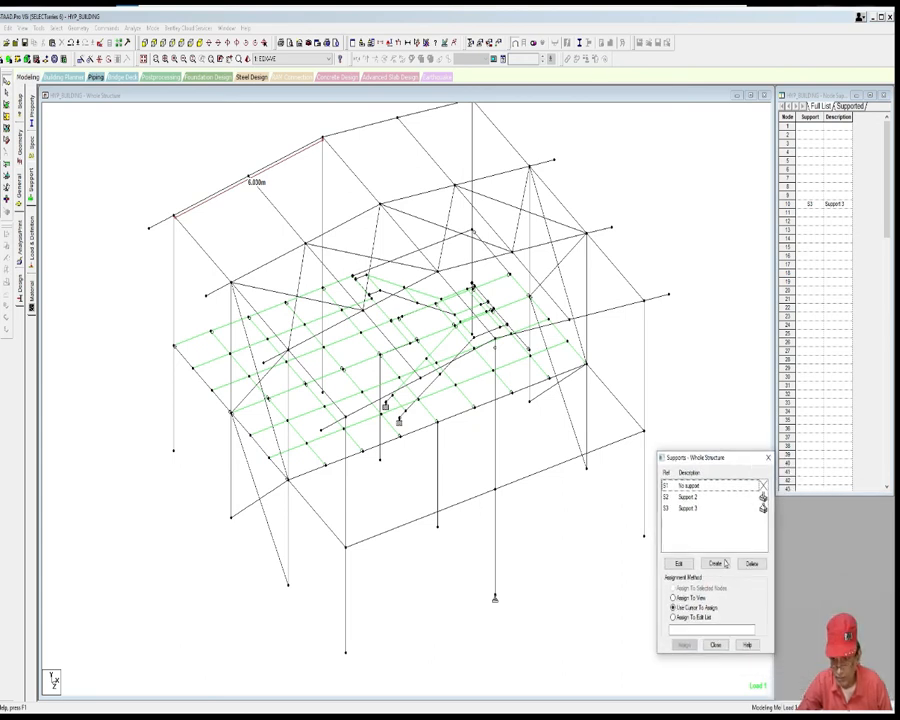
left_click(713, 561)
left_click(736, 453)
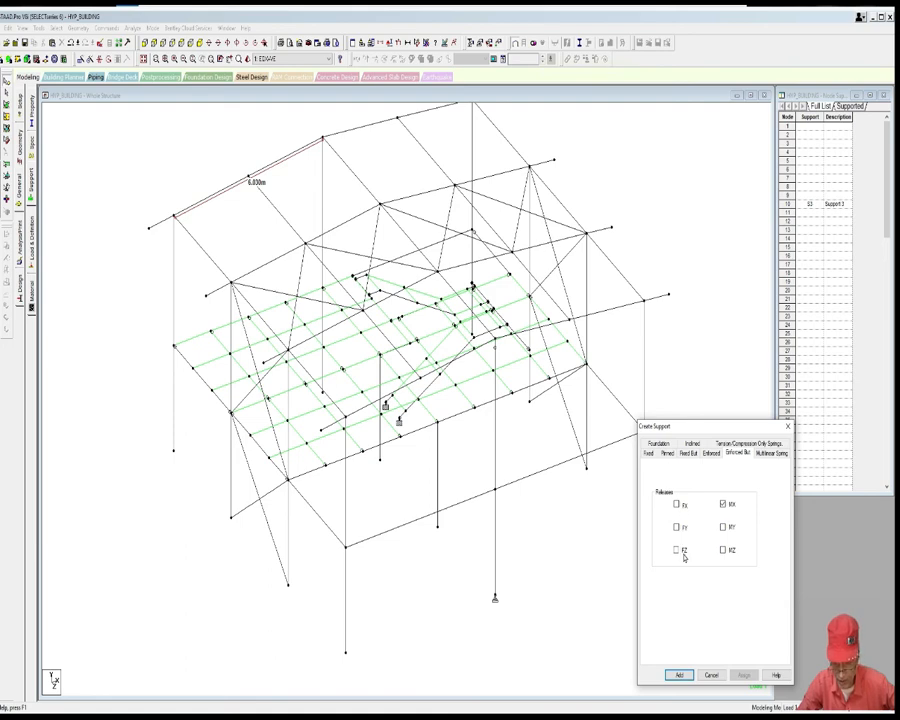
left_click(681, 677)
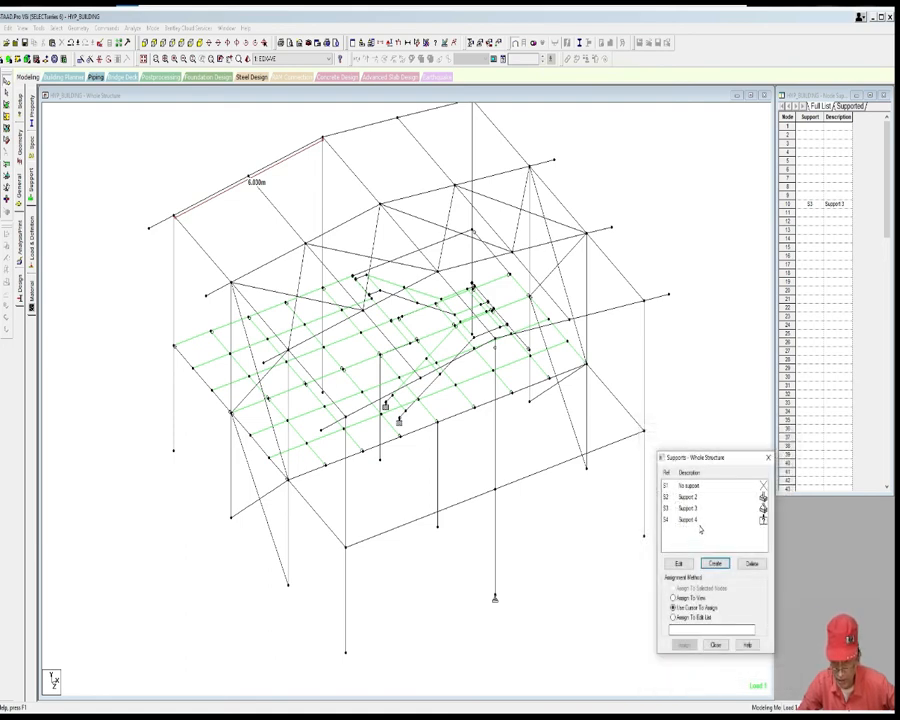
Step: Assign the Enforced But support to the remaining column base nodes, 1 to 9, 31 and 32, and close the support definitions
left_click(695, 520)
left_click_drag(314, 626, 362, 662)
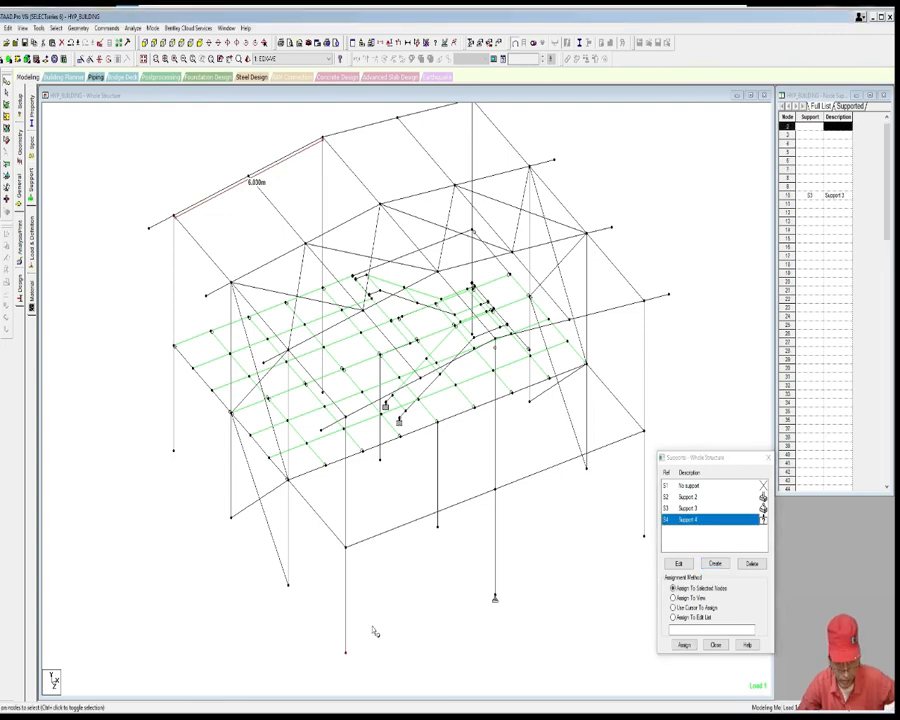
scroll(372, 627, "down", 3)
left_click_drag(288, 548, 325, 586, "ctrl")
left_click_drag(244, 484, 259, 517, "ctrl")
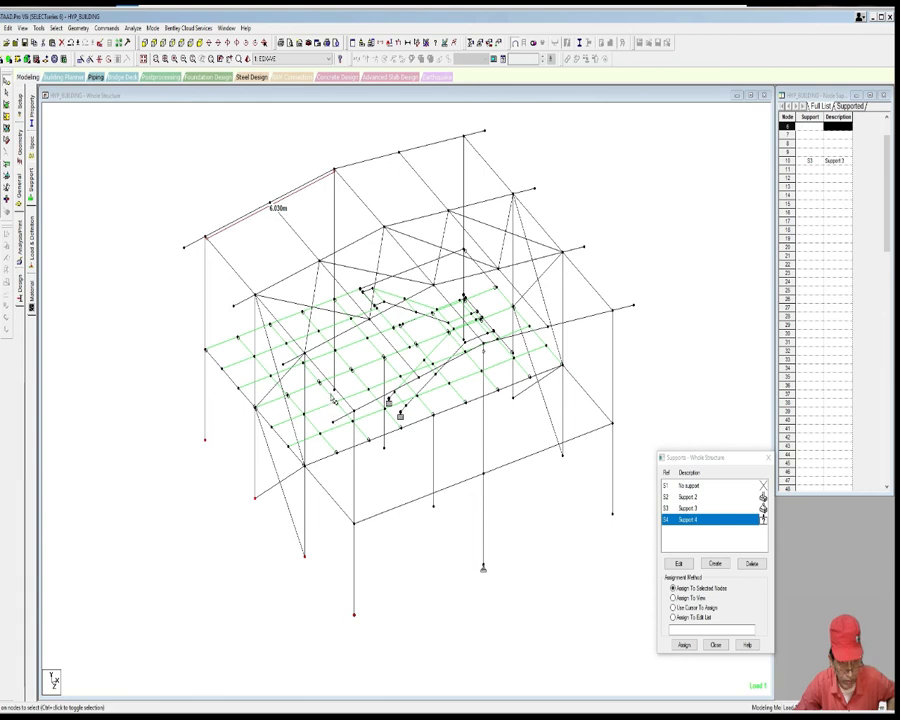
left_click(333, 389, "ctrl")
left_click(385, 448, "ctrl")
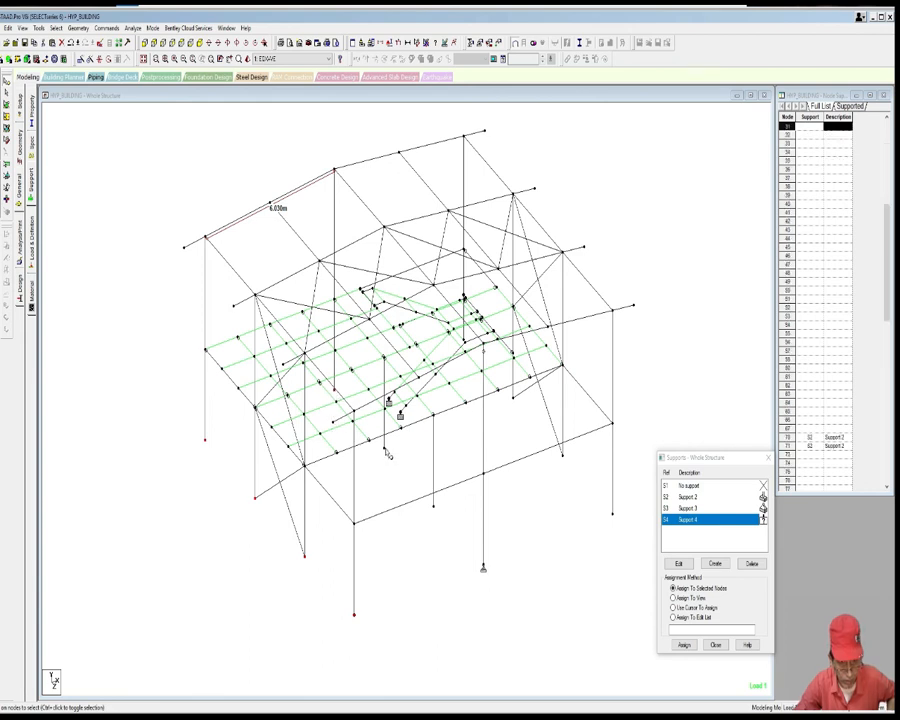
left_click(433, 506, "ctrl")
left_click(563, 456, "ctrl")
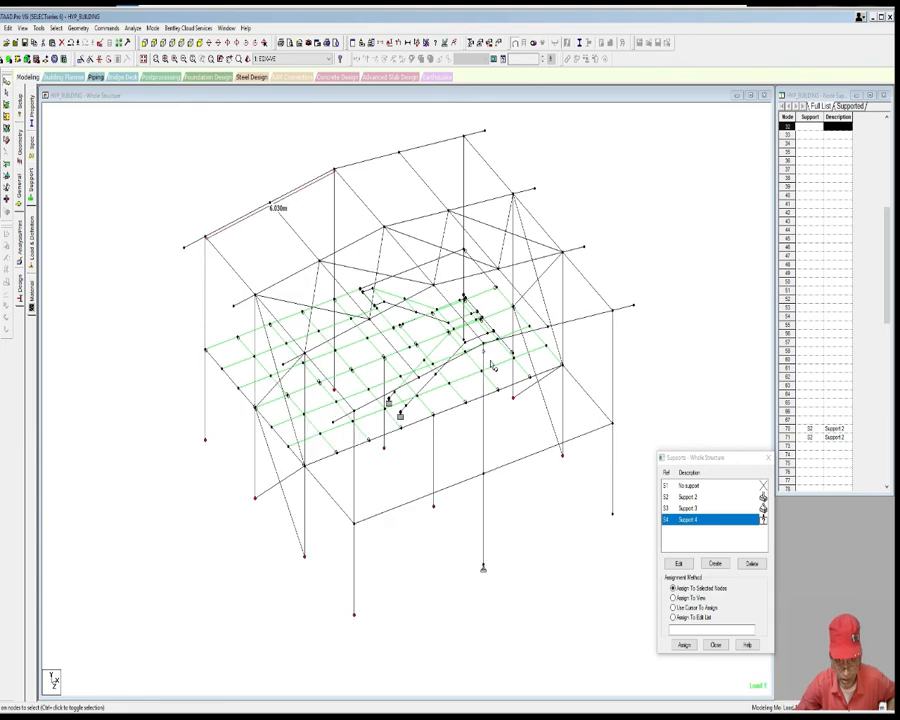
scroll(491, 365, "up", 2)
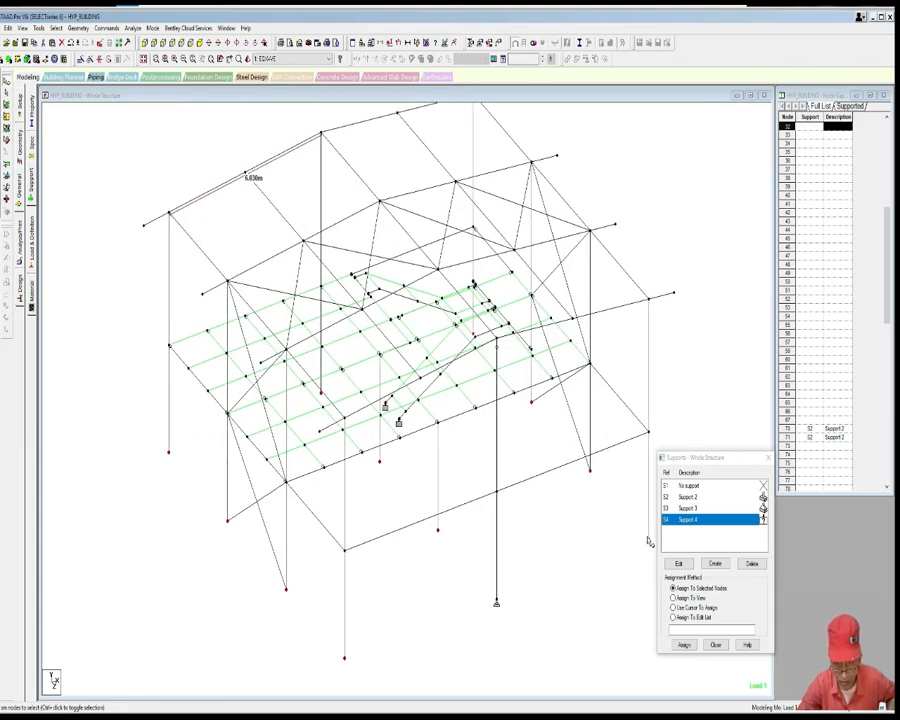
left_click(684, 644)
left_click(733, 582)
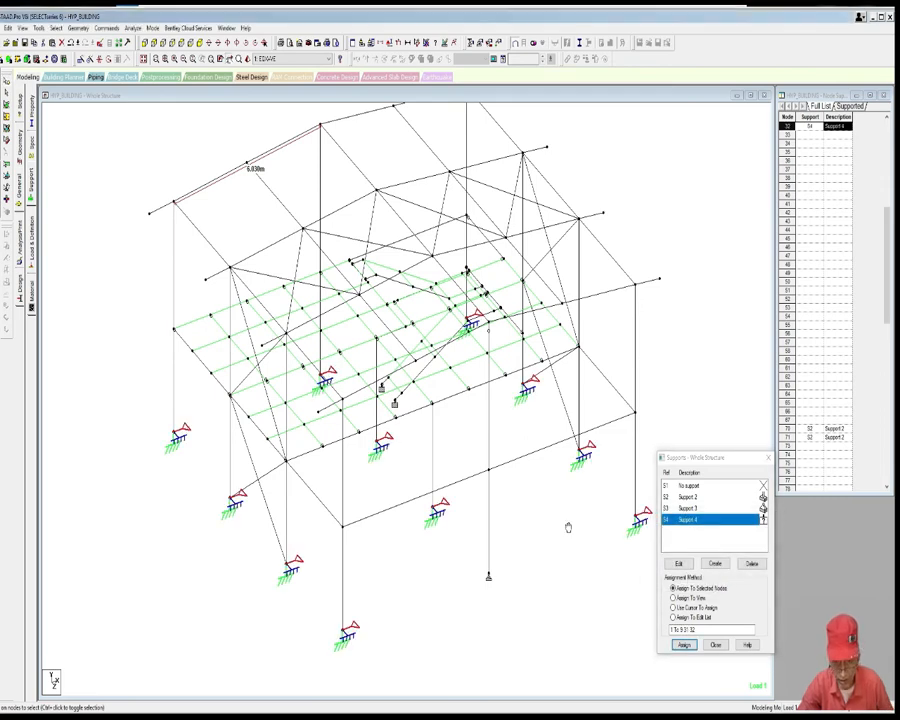
scroll(560, 538, "up", 1)
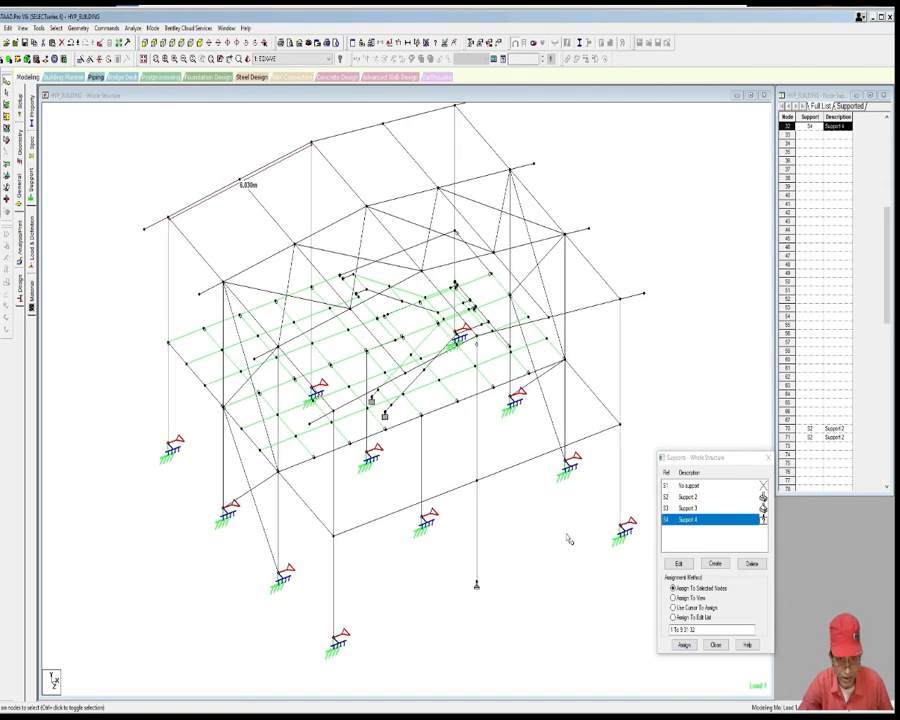
scroll(647, 506, "up", 1)
middle_click_drag(647, 506, 653, 507)
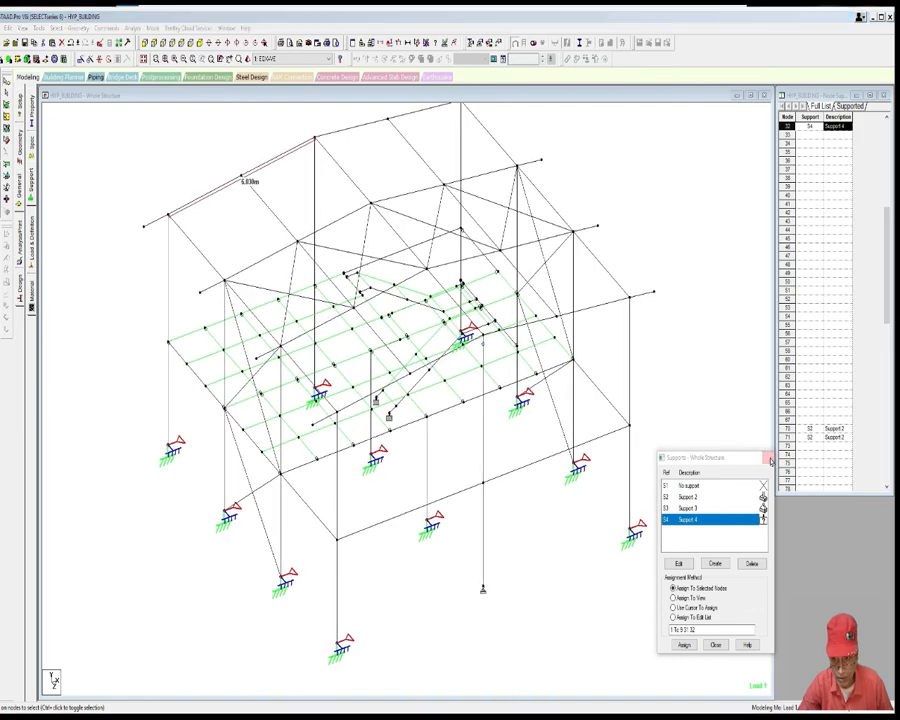
left_click(768, 458)
scroll(552, 519, "down", 1)
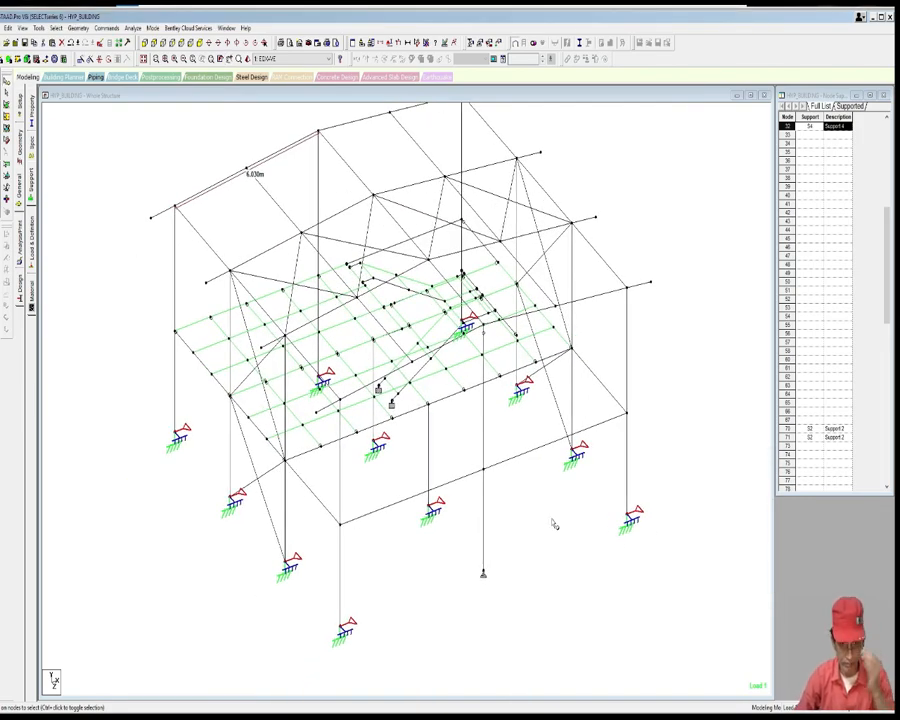
scroll(550, 528, "down", 1)
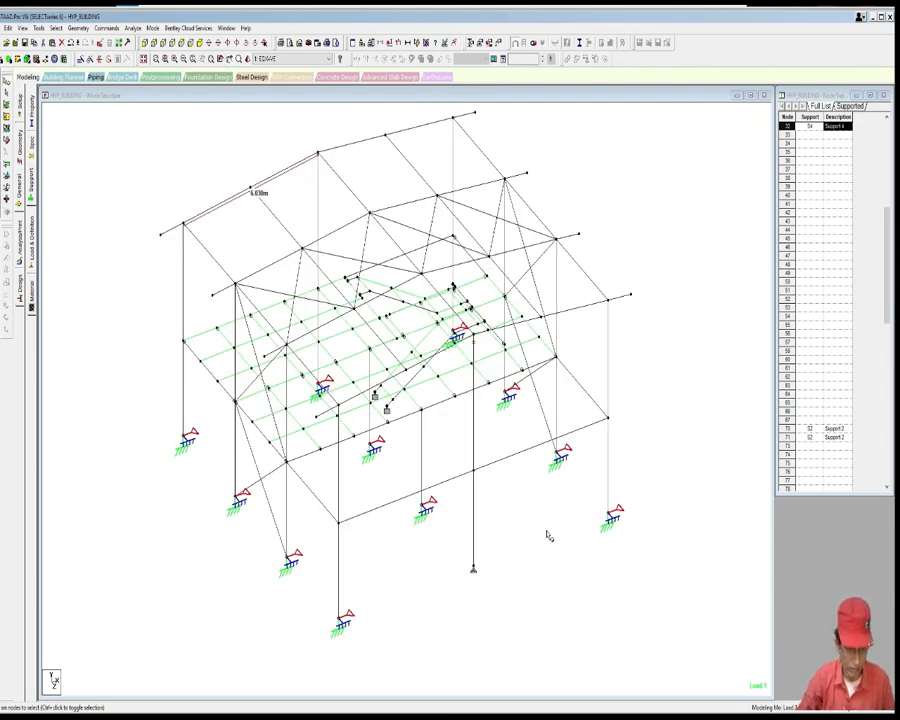
middle_click_drag(536, 547, 534, 538)
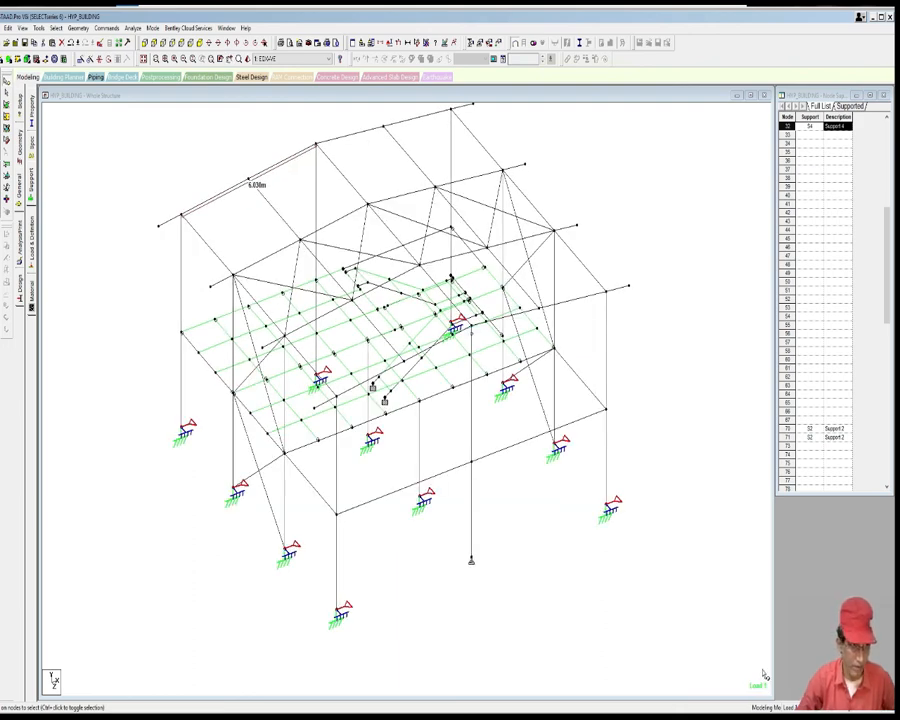
Step: Select the members by property name, picking all 114.3X4.5CHS and 100x100x4.0 hollow section entries (properties 5, 11, 12, 14, 15, 16)
left_click(56, 28)
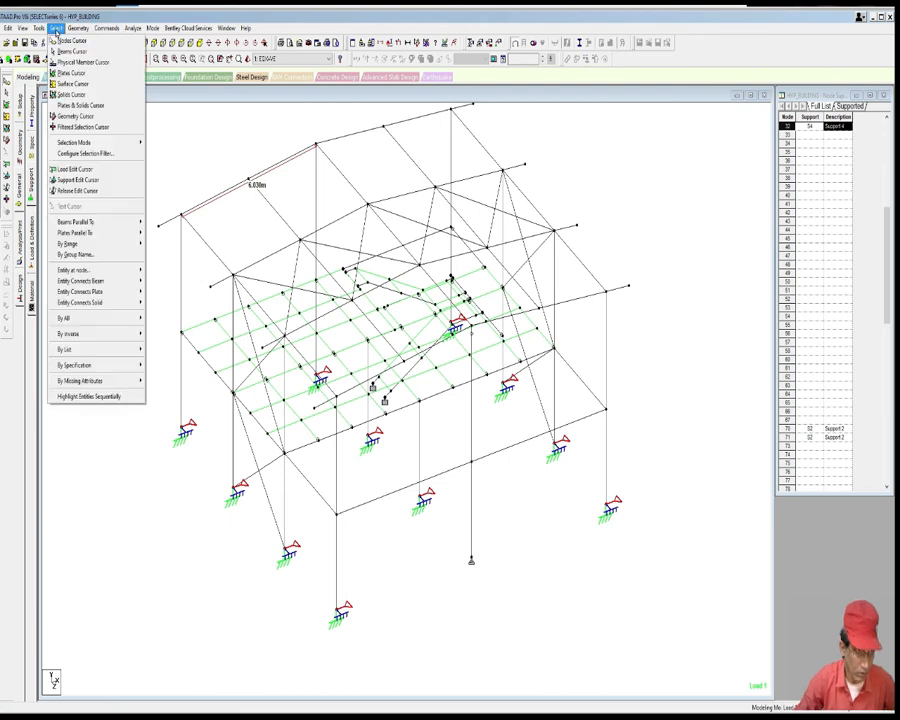
mouse_move(89, 365)
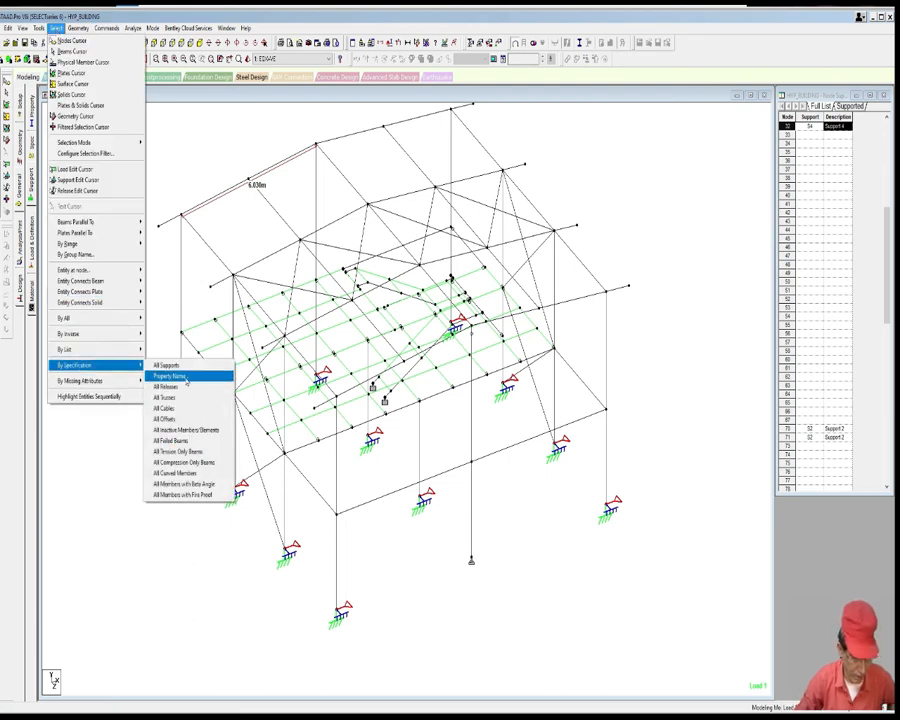
left_click(190, 375)
left_click(409, 343)
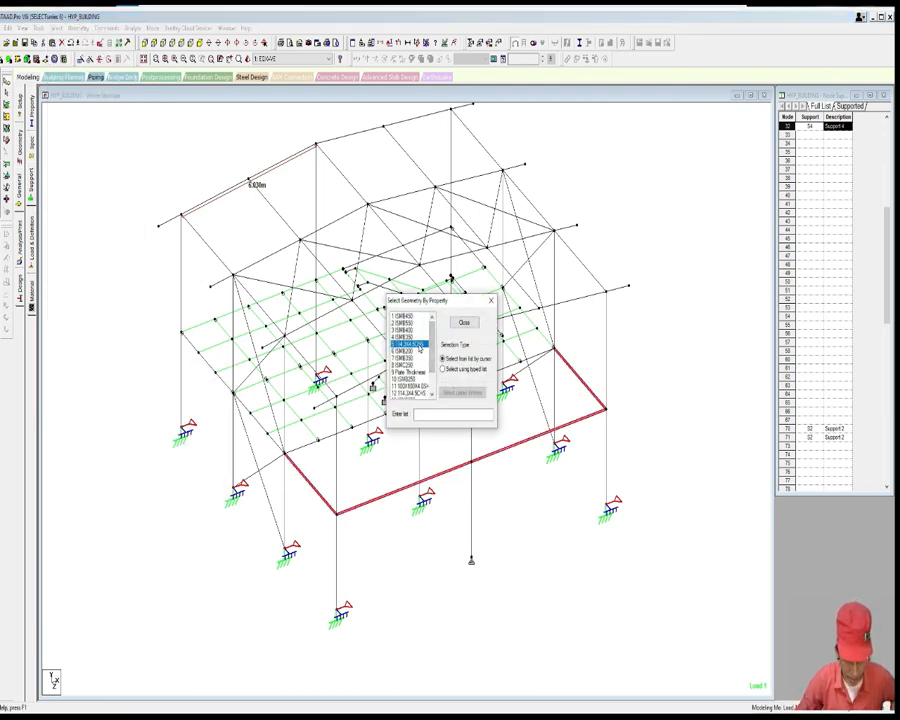
left_click_drag(432, 358, 431, 366)
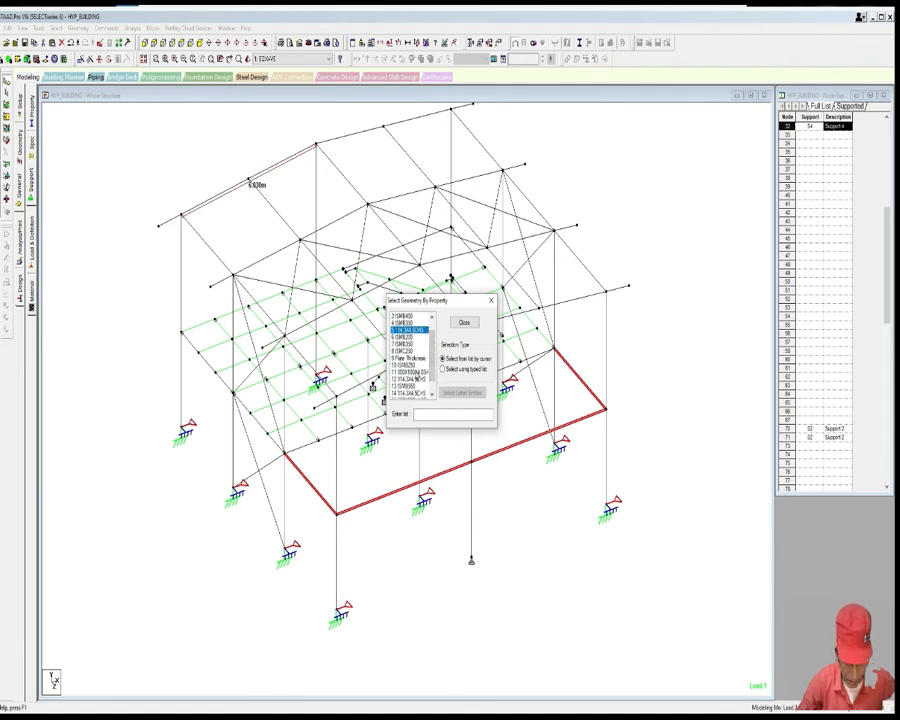
left_click(409, 372, "ctrl")
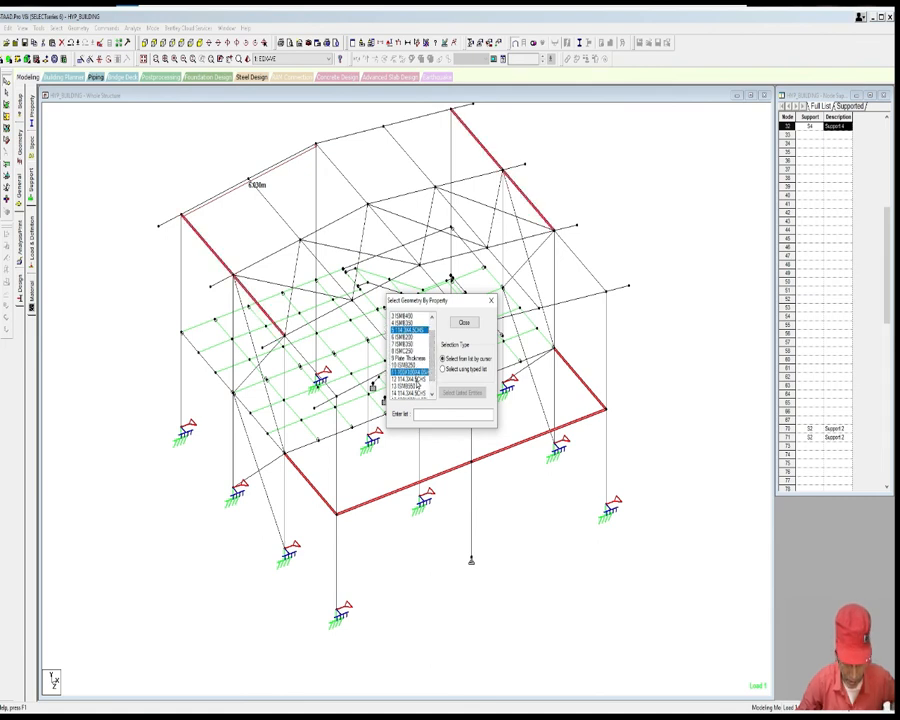
left_click(409, 379, "ctrl")
left_click_drag(432, 376, 431, 382)
left_click(418, 379, "ctrl")
left_click(418, 387, "ctrl")
left_click(421, 394, "ctrl")
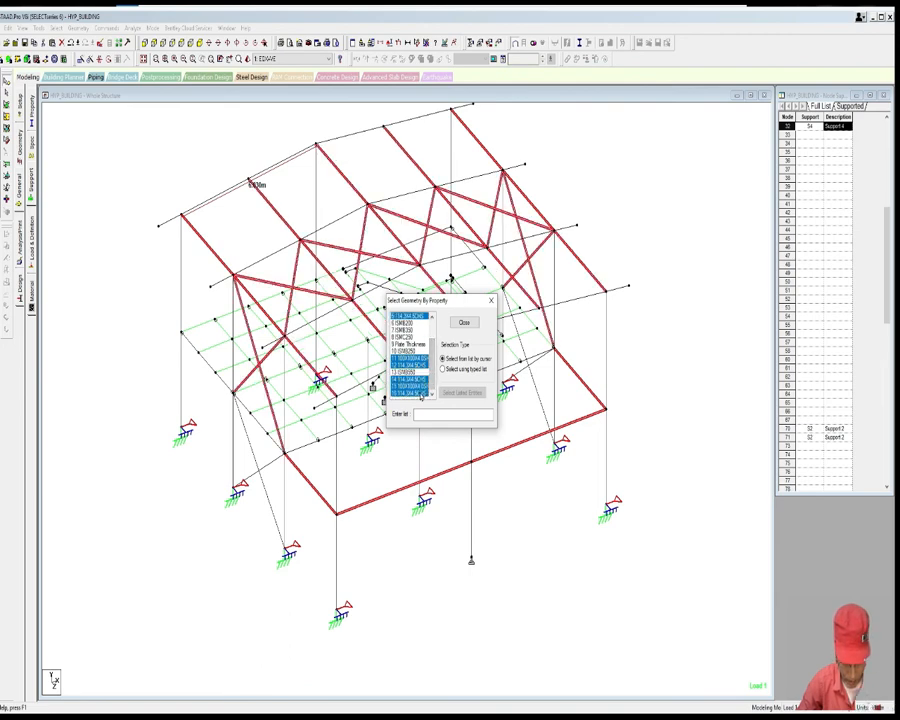
left_click(491, 300)
middle_click_drag(507, 329, 502, 355)
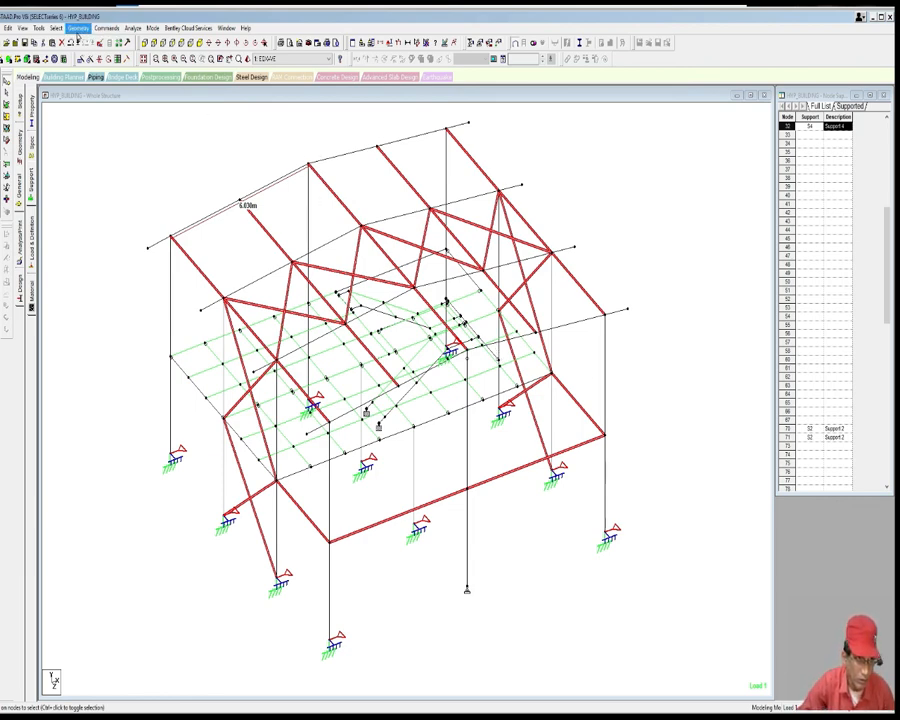
Step: Add a member truss specification, assign it to the selected hollow section members, and close the specifications
left_click(107, 28)
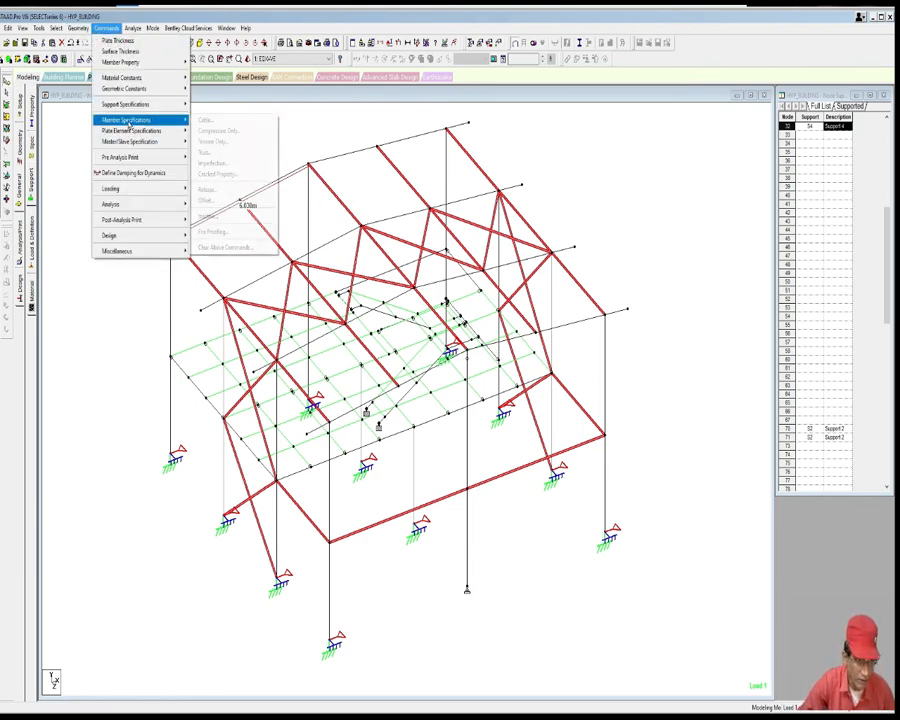
mouse_move(170, 119)
left_click(205, 152)
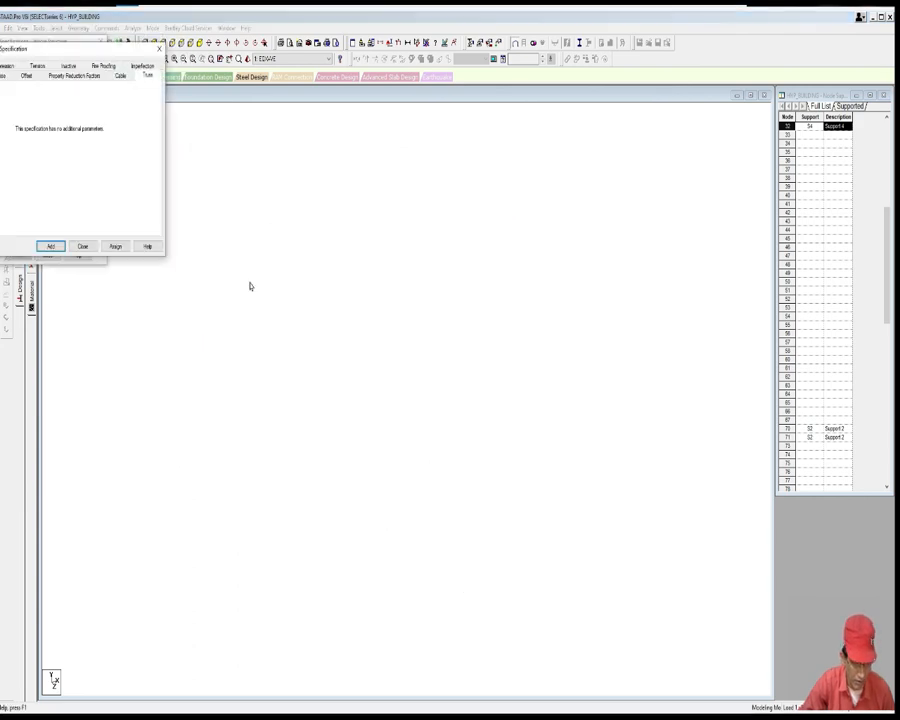
left_click(114, 244)
middle_click_drag(171, 282, 198, 285)
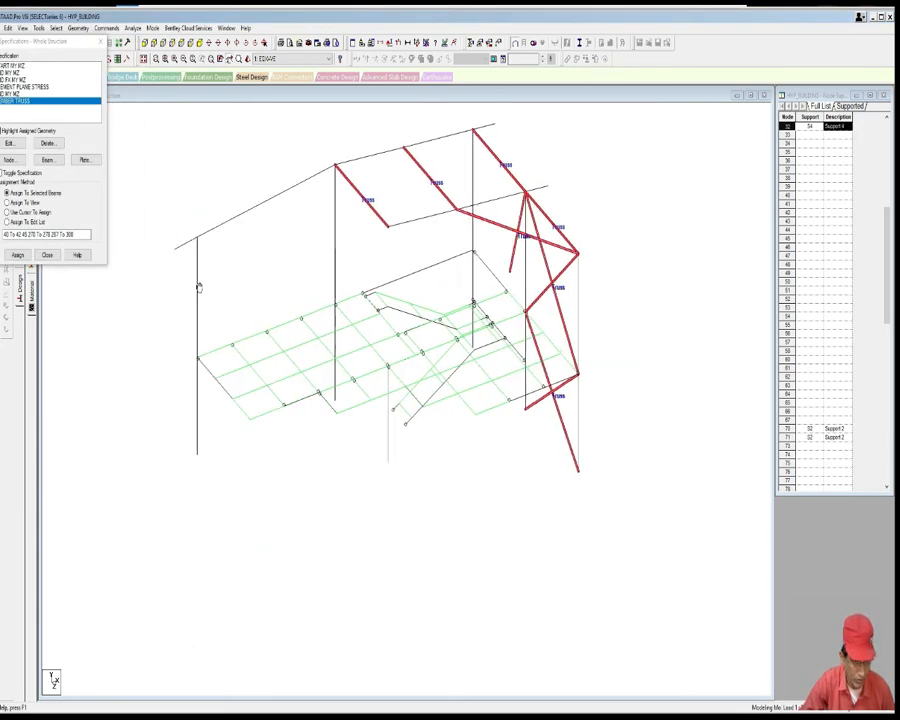
scroll(199, 286, "down", 1)
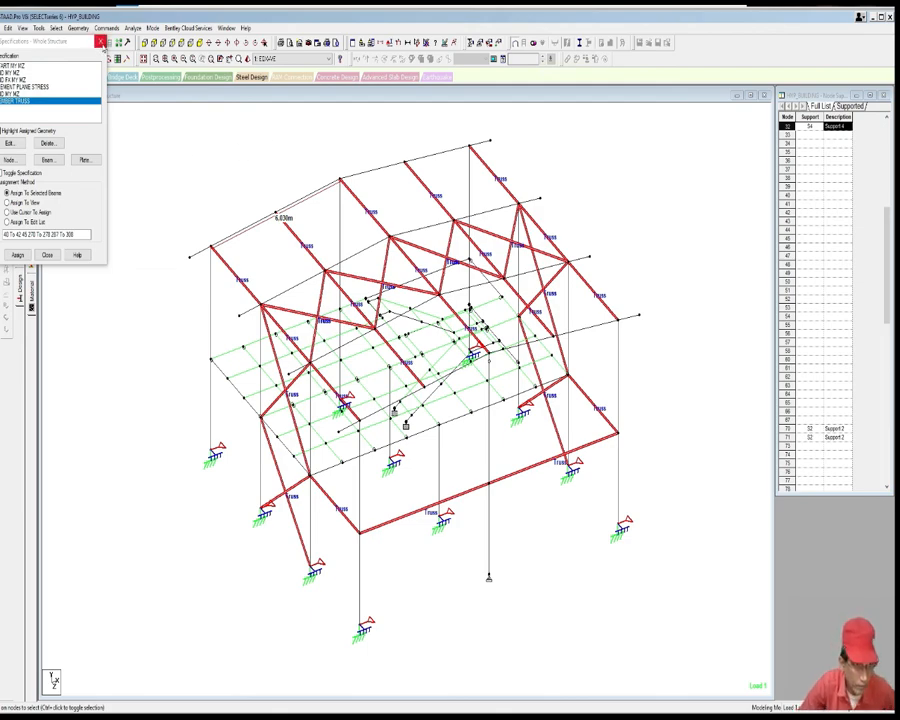
left_click(102, 44)
middle_click_drag(263, 201, 231, 215)
scroll(231, 215, "down", 2)
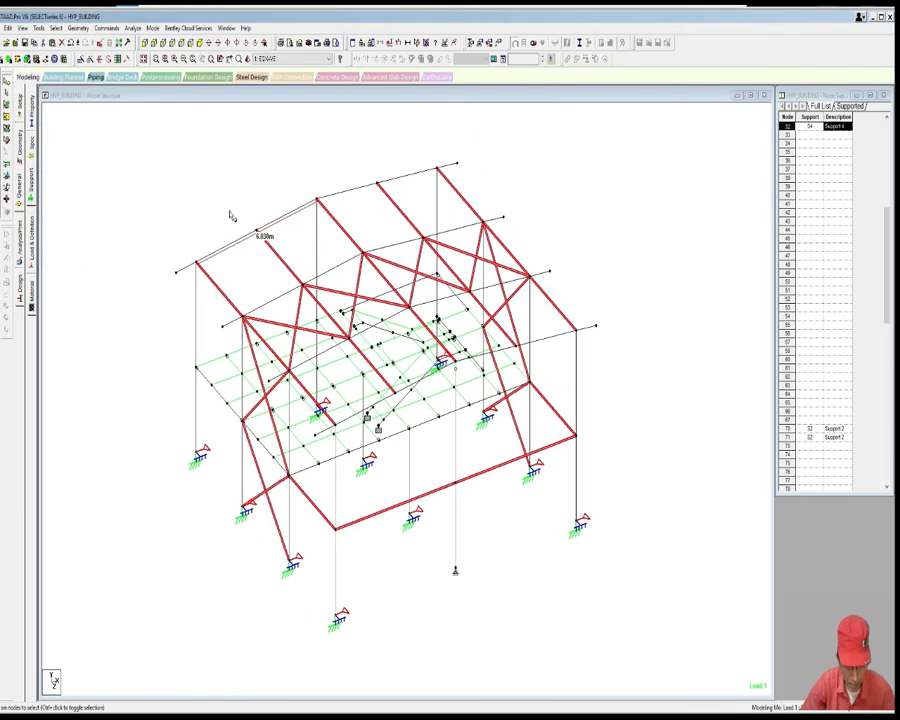
middle_click_drag(379, 273, 370, 292)
middle_click_drag(576, 269, 586, 242)
scroll(586, 242, "down", 2)
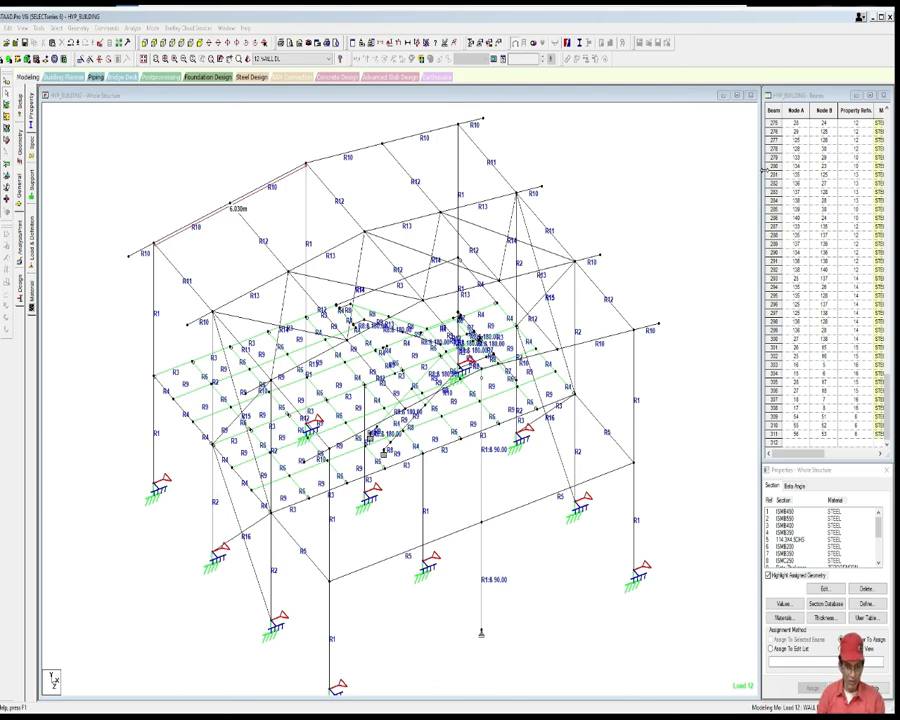
Step: Check the whole model for multiple structures and for duplicate members
middle_click_drag(398, 207, 413, 209)
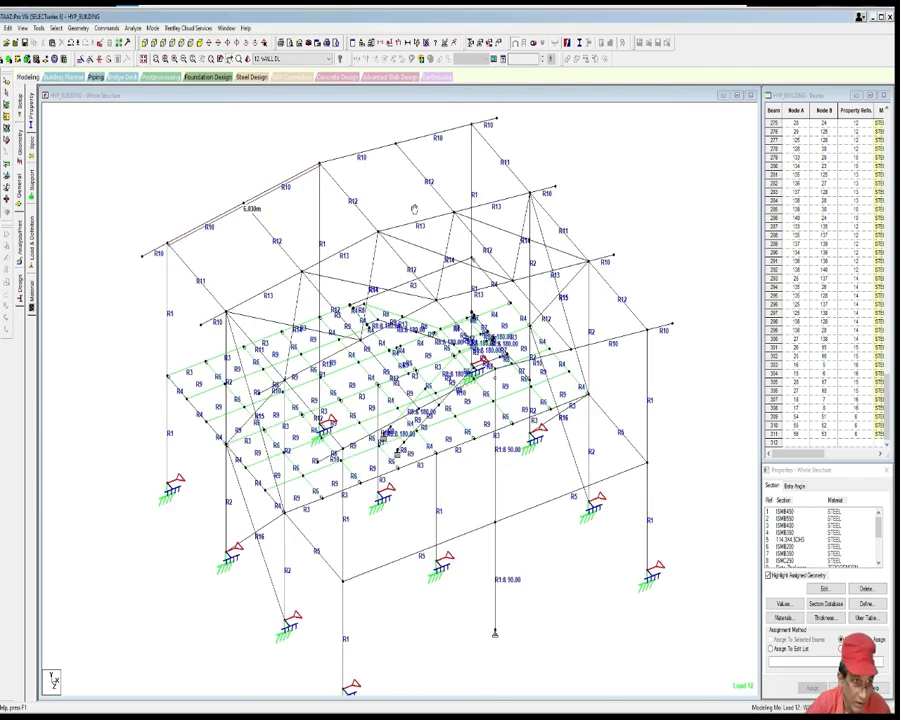
middle_click_drag(134, 143, 121, 143)
scroll(115, 144, "down", 1)
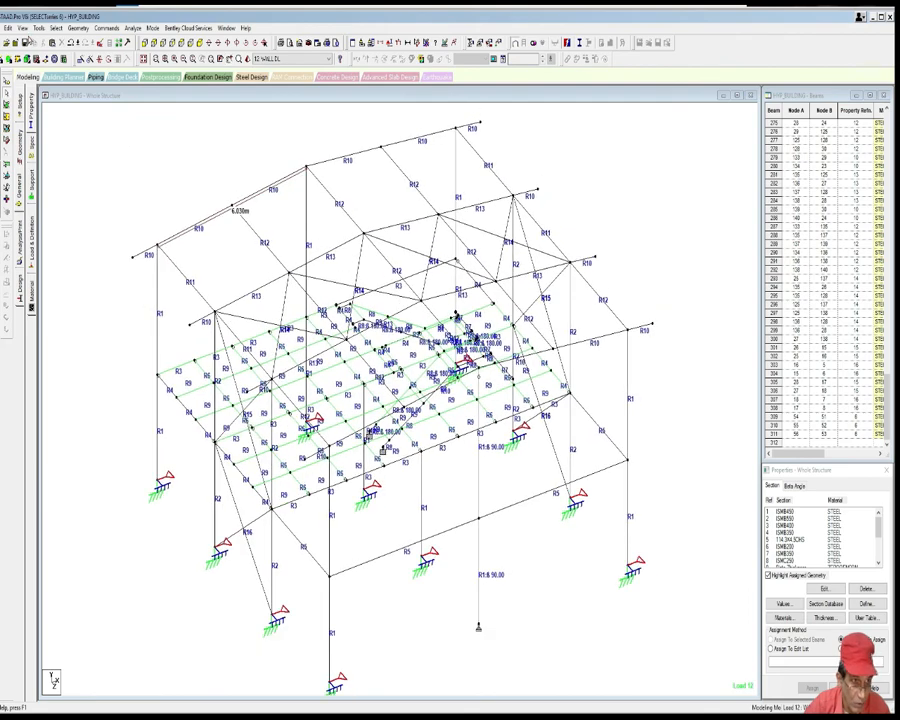
left_click(38, 28)
left_click(68, 40)
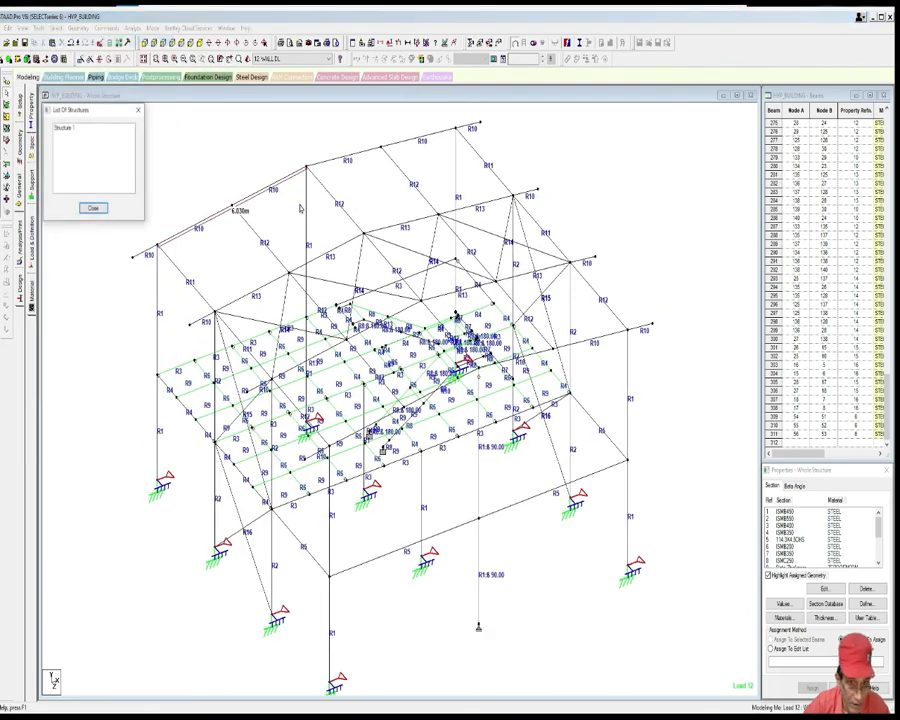
left_click(136, 106)
left_click(38, 28)
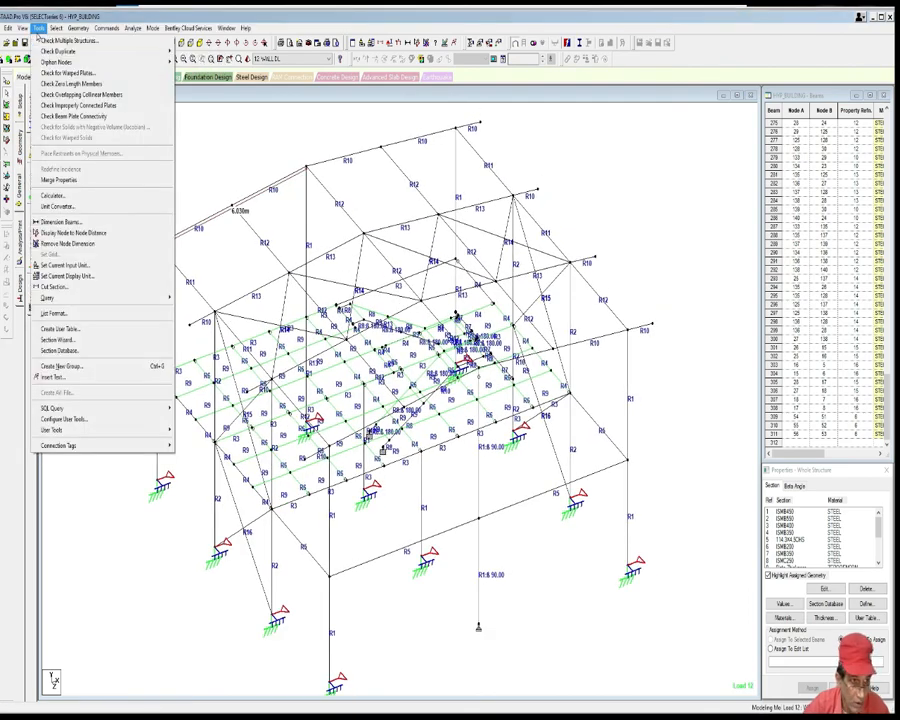
mouse_move(100, 51)
left_click(190, 63)
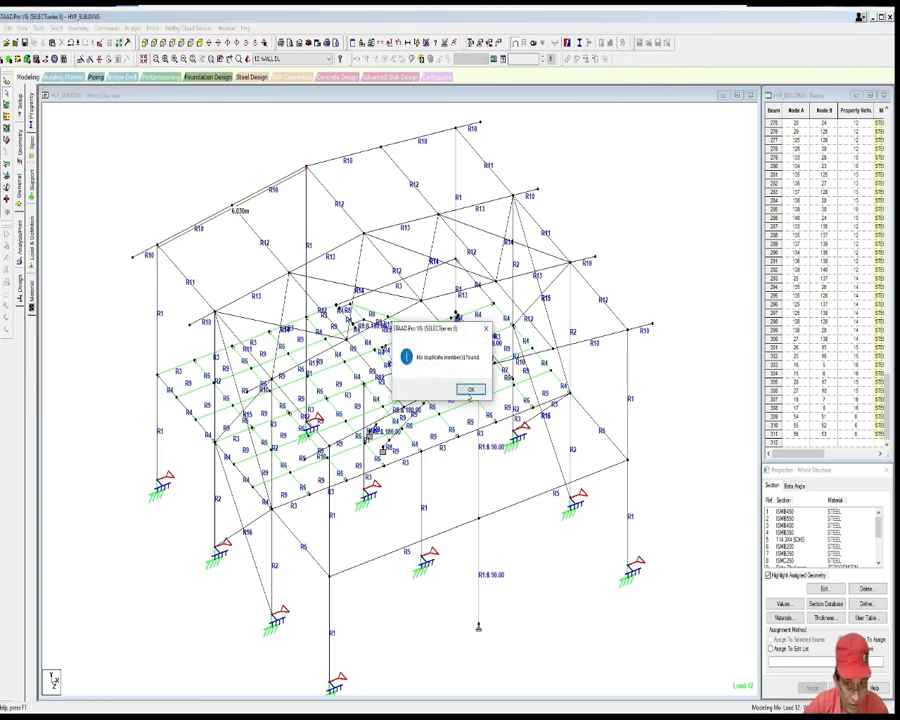
key("Return")
Step: Highlight any orphan nodes in the model and dismiss the report
left_click(38, 28)
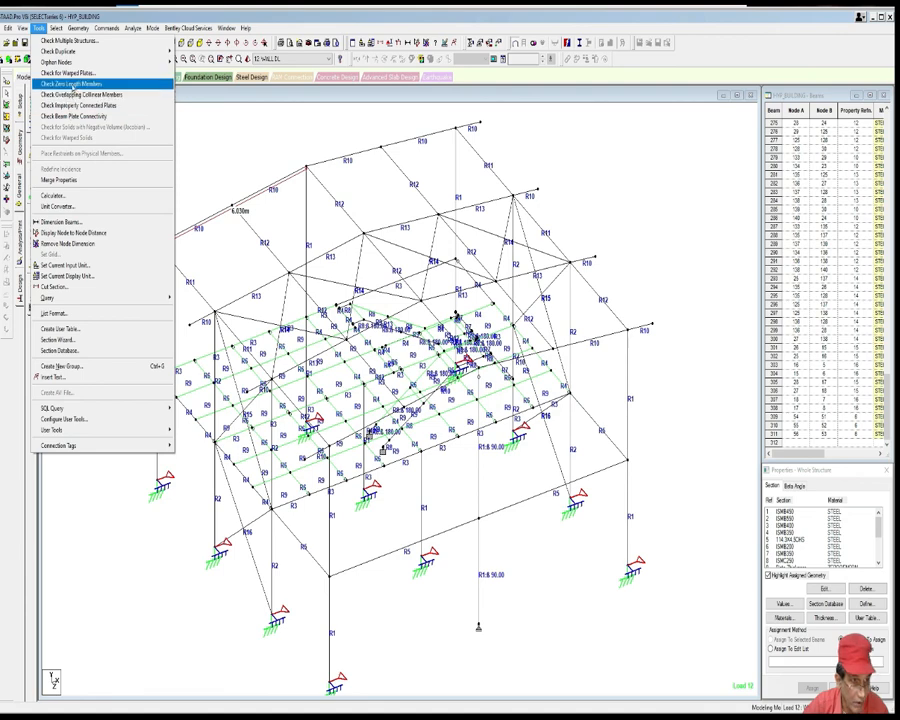
mouse_move(71, 64)
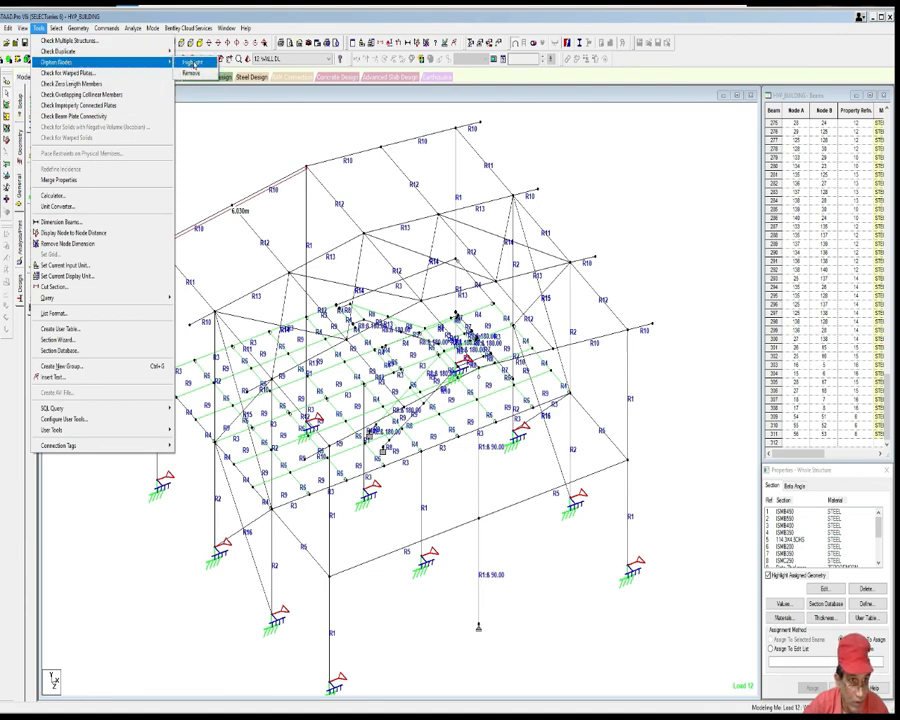
left_click(190, 63)
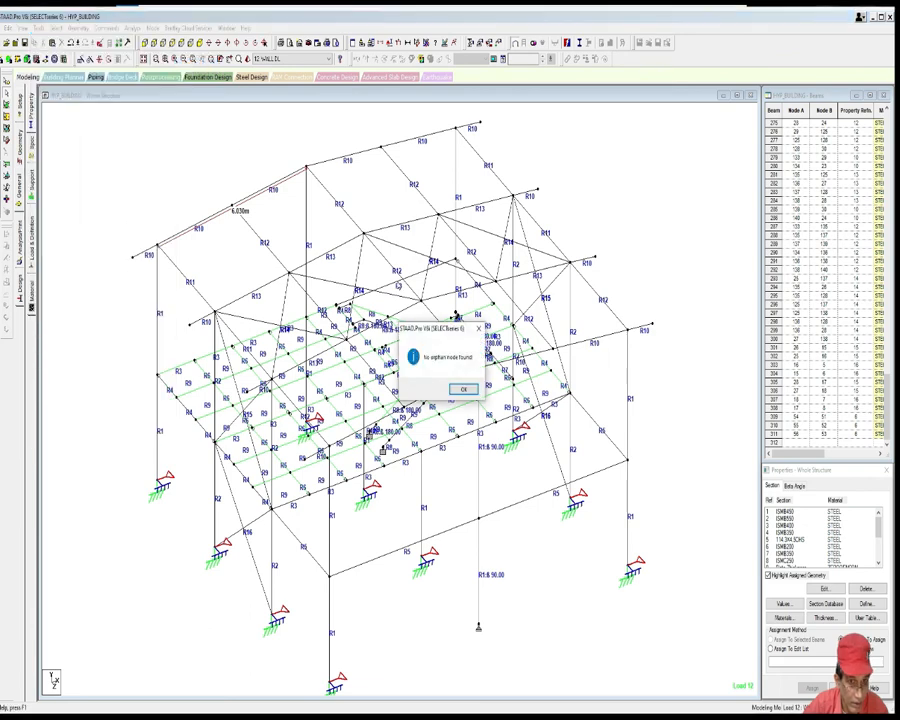
left_click(459, 393)
Step: Check the model for zero length members and for overlapping collinear members
left_click(56, 28)
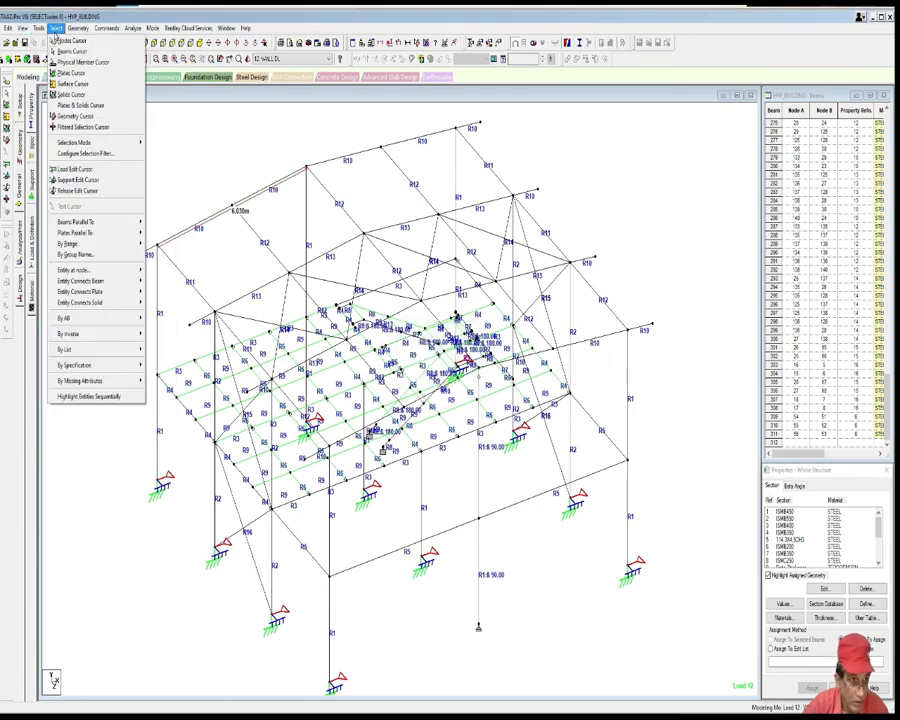
mouse_move(38, 28)
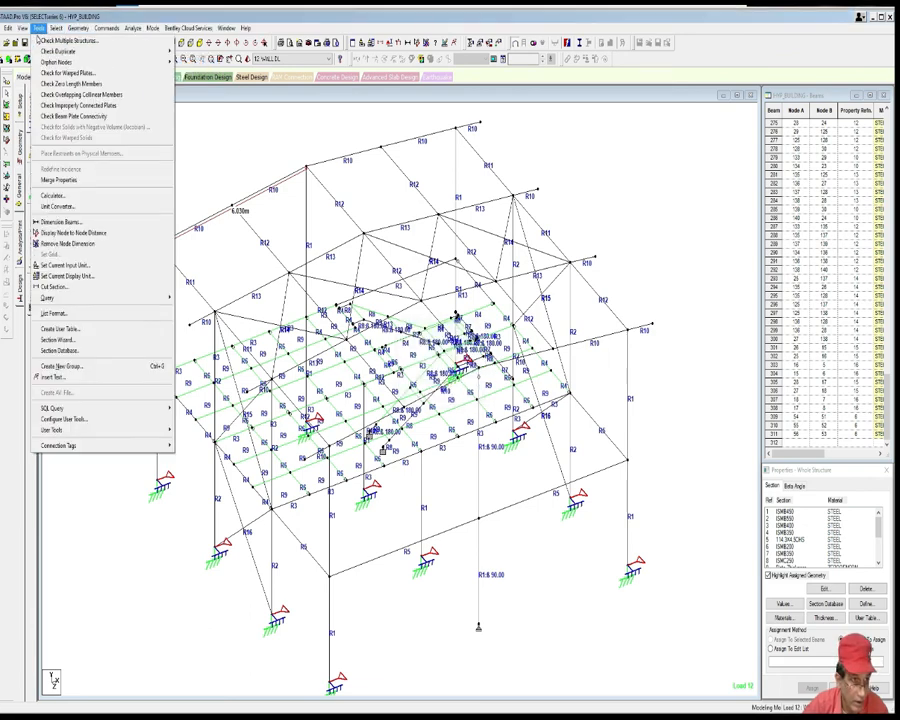
left_click(55, 84)
left_click(410, 386)
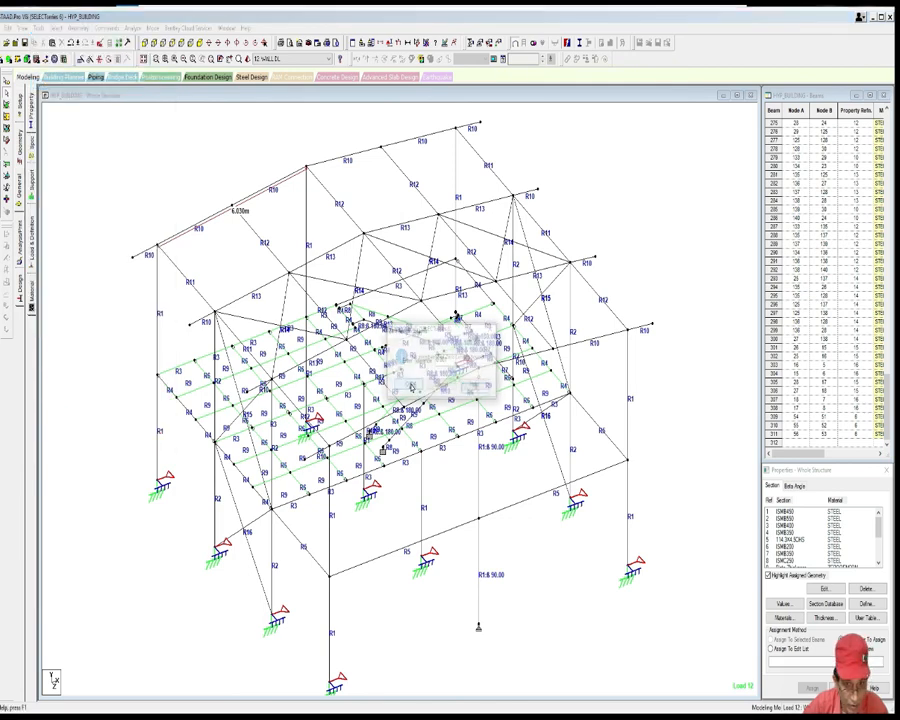
left_click(476, 388)
left_click(38, 28)
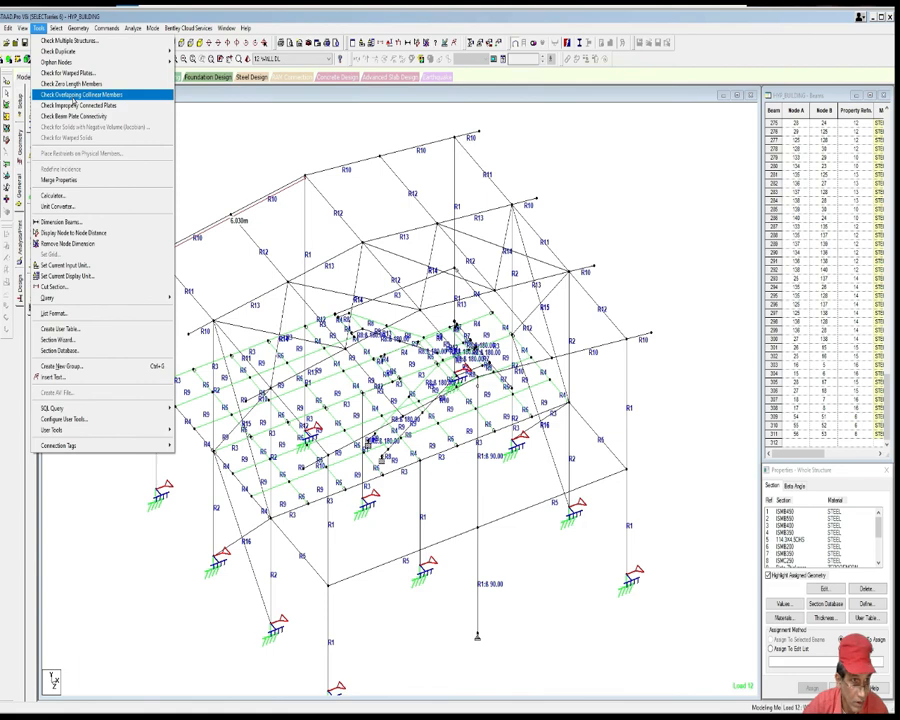
left_click(72, 95)
left_click(477, 388)
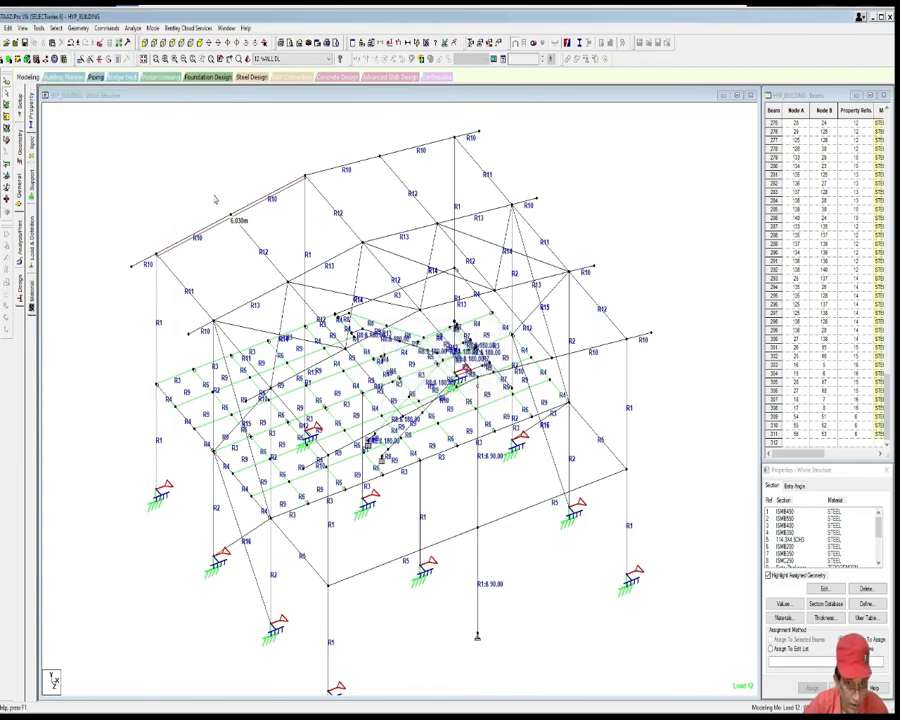
Step: Check for improperly connected plates, examine the first listed overlapping pair in the floor, and close the list
left_click(38, 28)
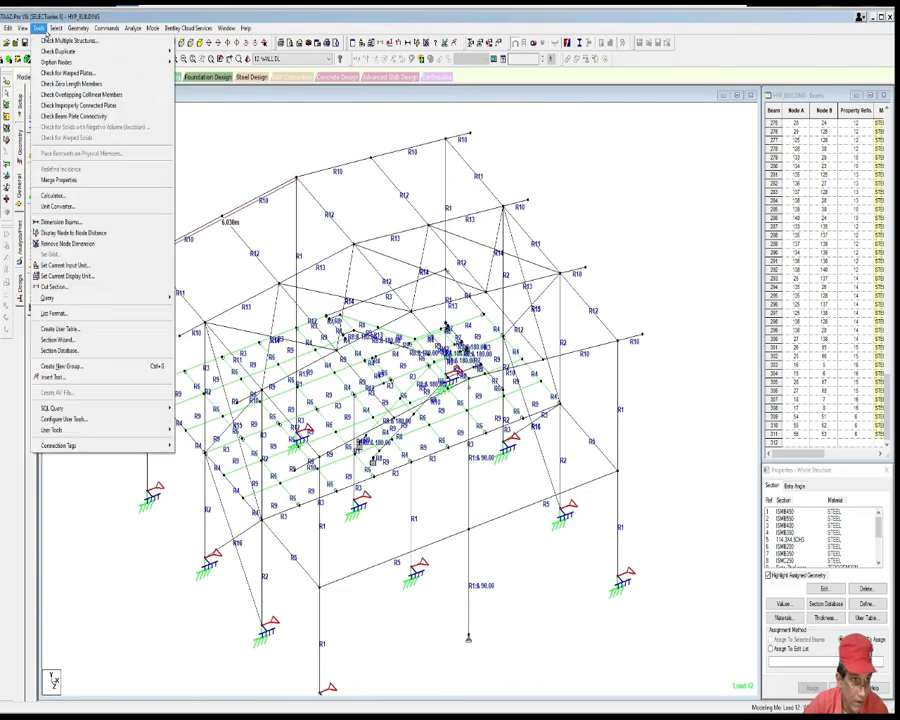
left_click(68, 106)
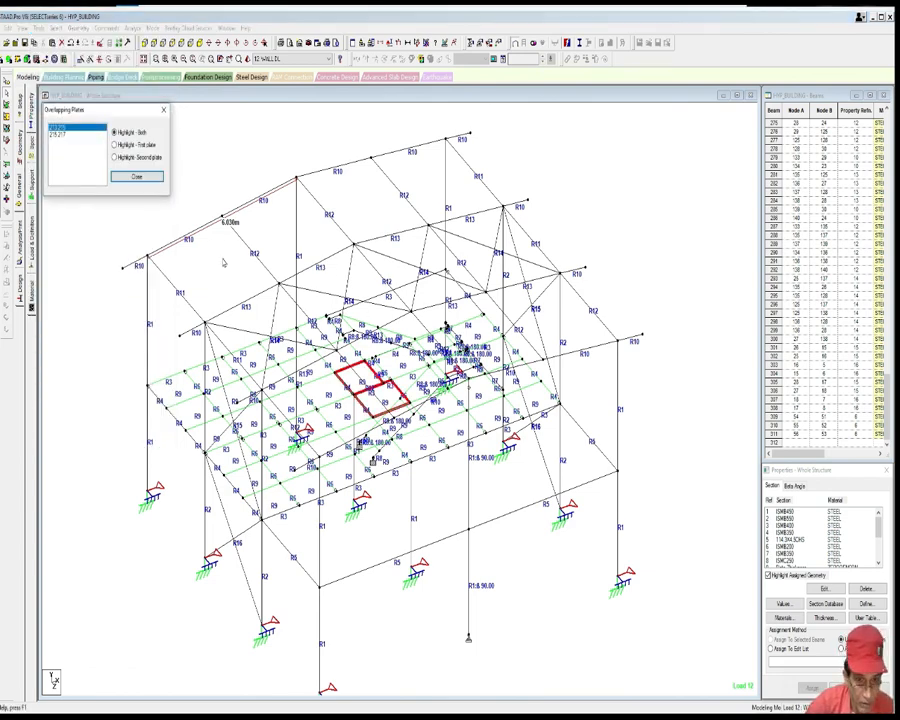
scroll(395, 398, "up", 3)
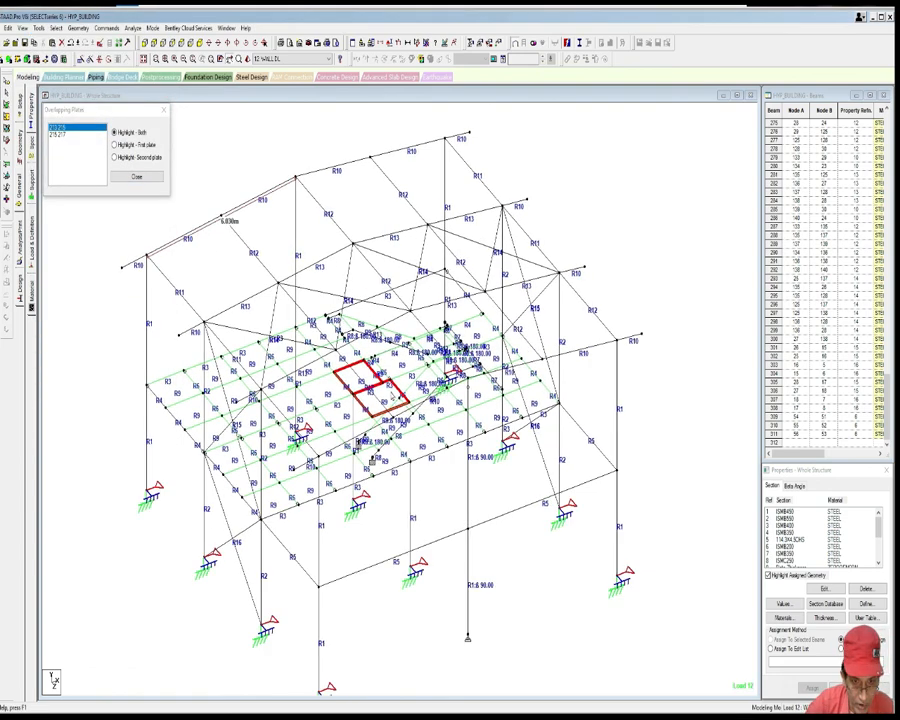
scroll(395, 398, "up", 2)
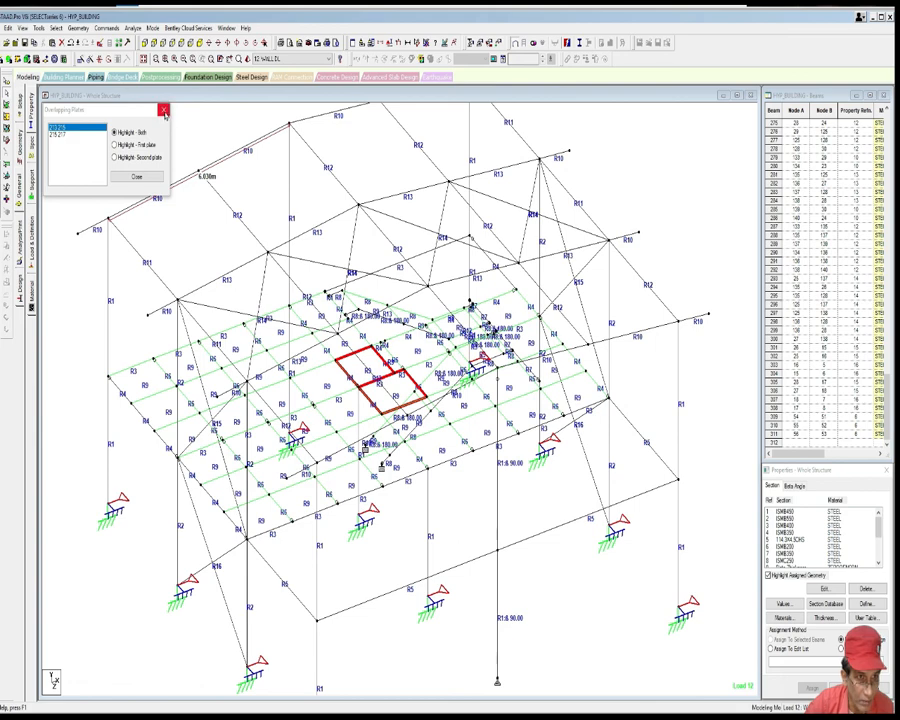
left_click(165, 113)
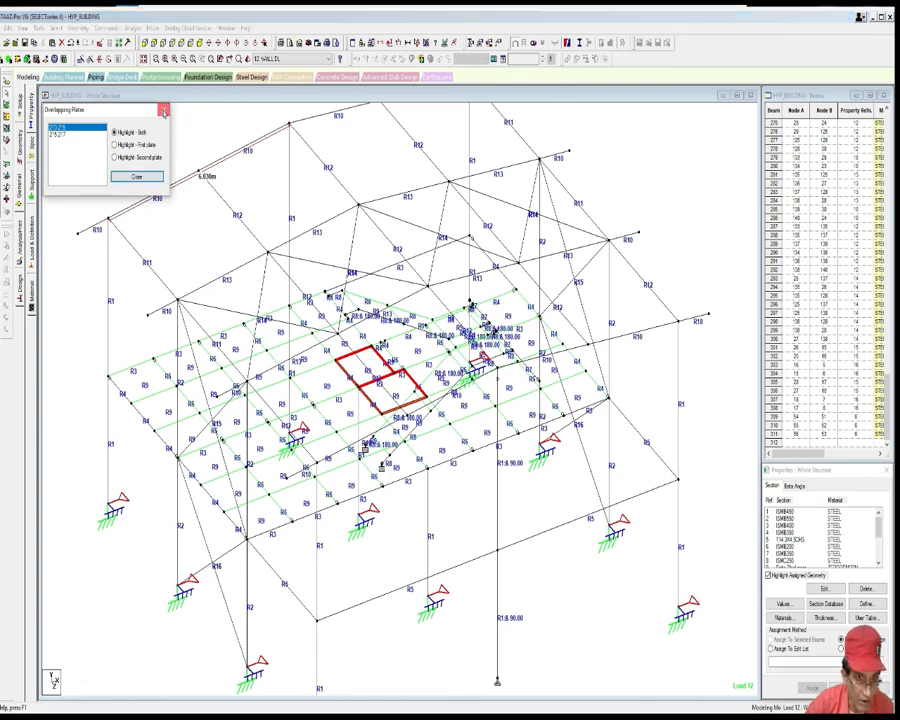
left_click(165, 113)
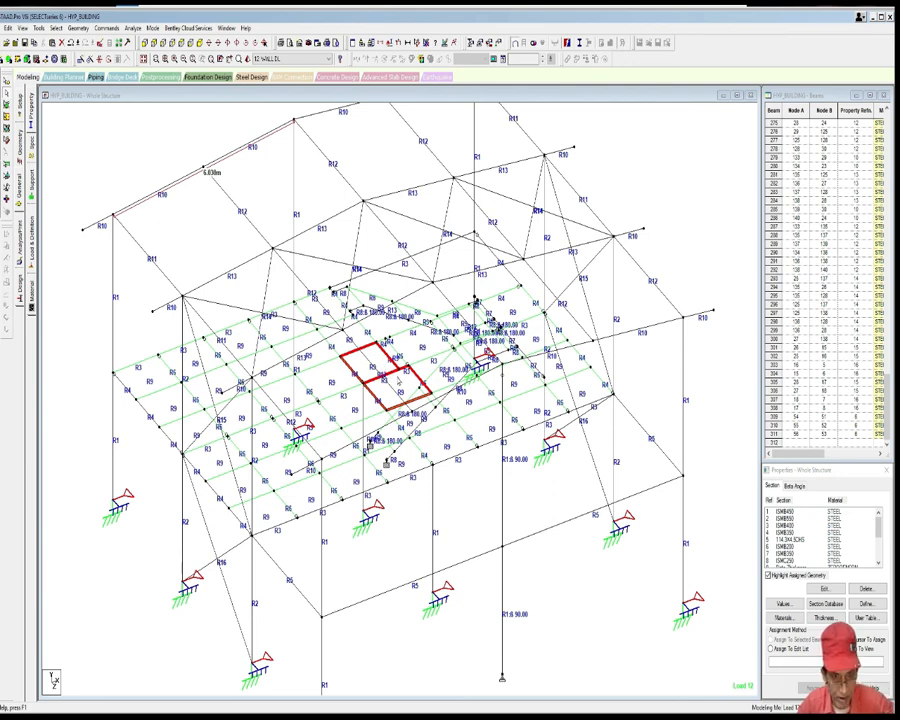
left_click(10, 63)
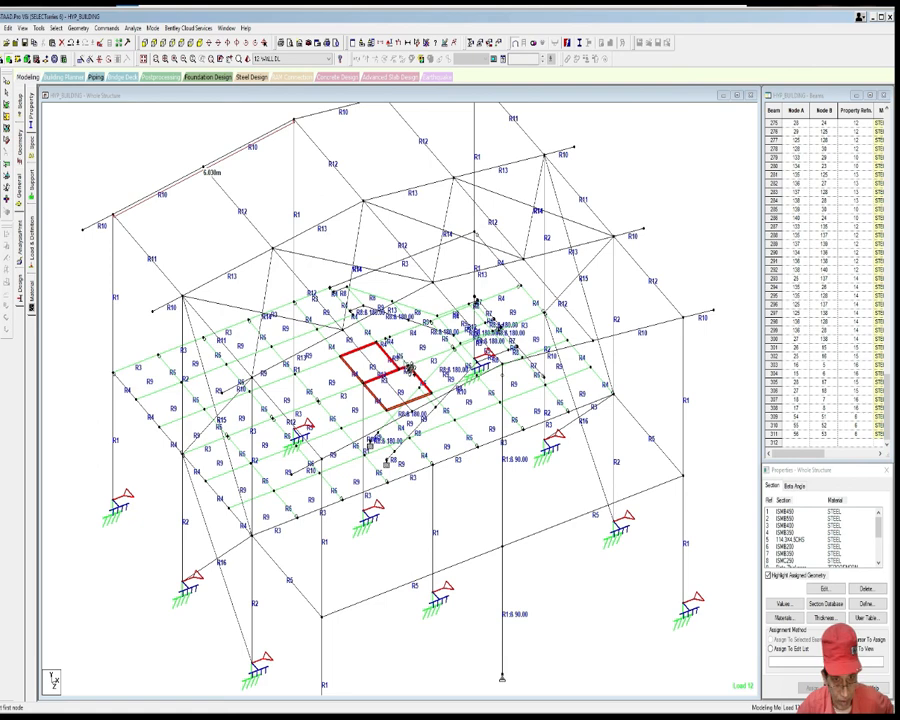
scroll(407, 372, "up", 1)
scroll(407, 372, "up", 1)
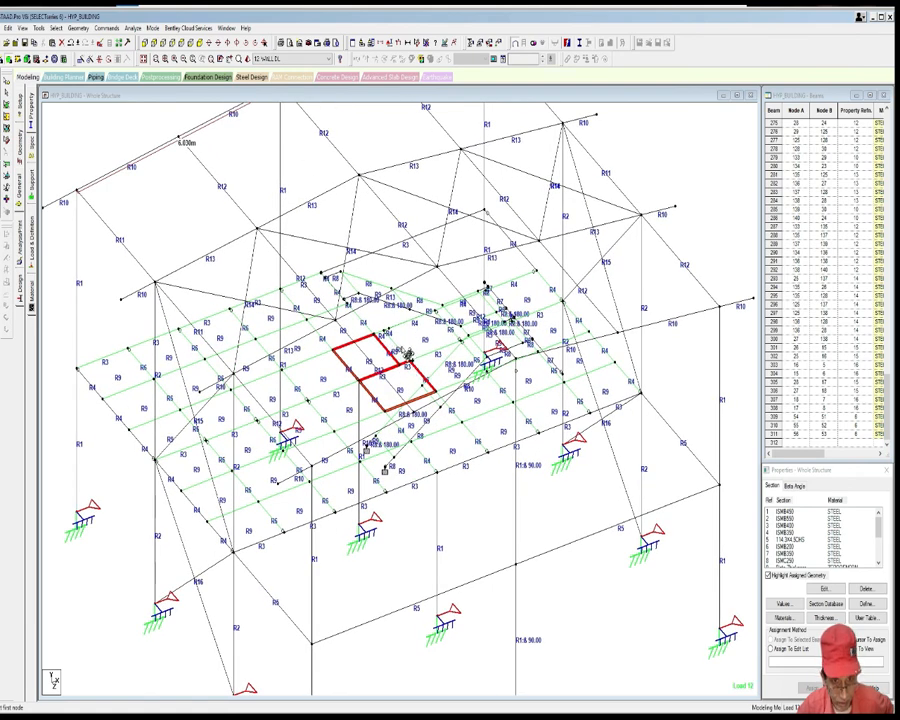
left_click(7, 76)
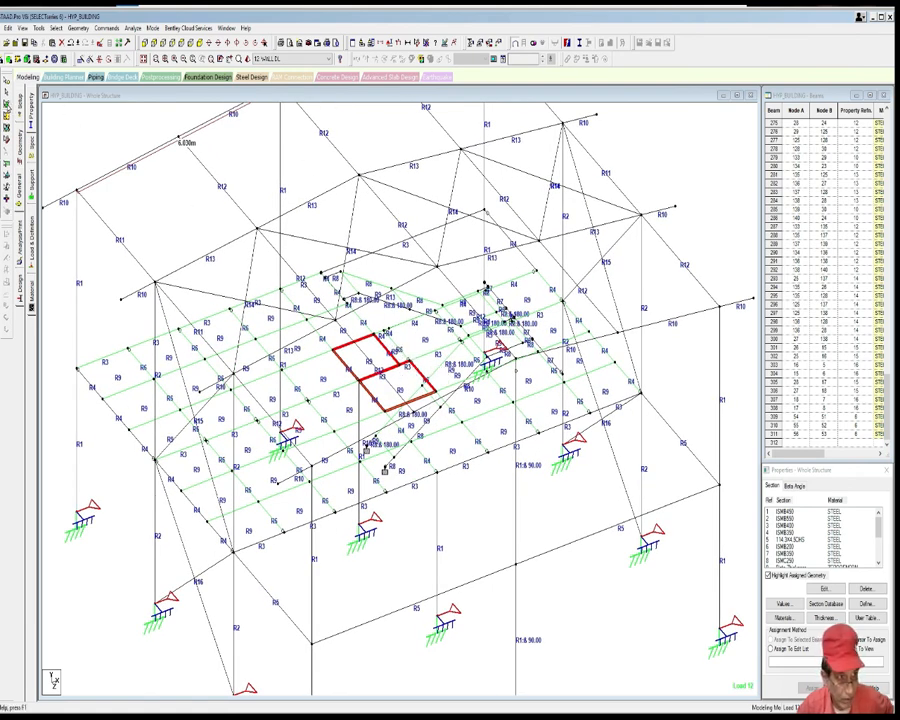
Step: Highlight the narrow floor plate together with its adjoining plates to examine how they overlap, and clear the selection
left_click(393, 343)
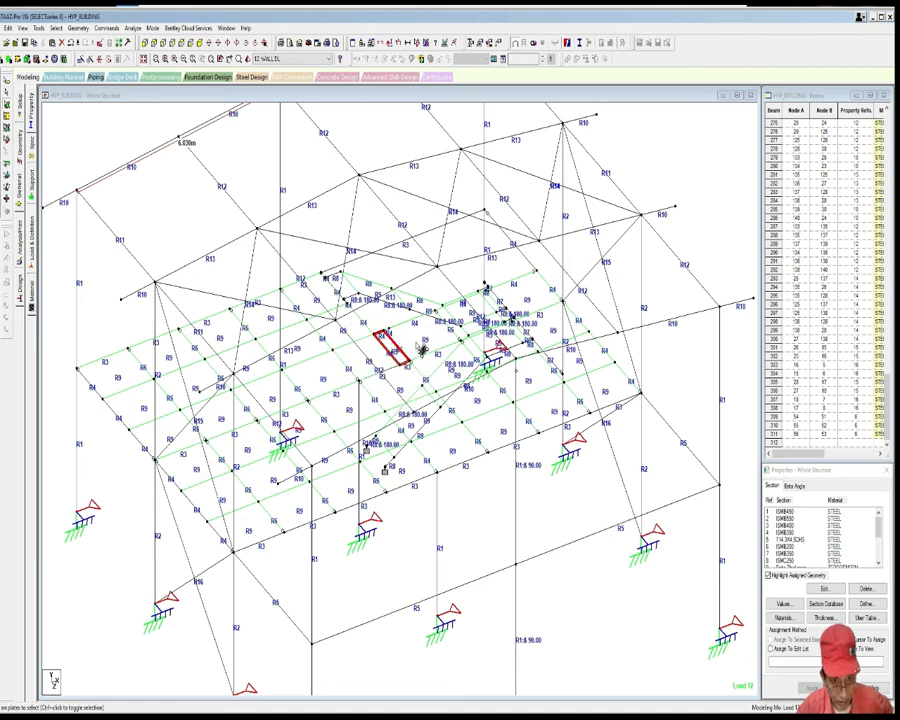
left_click(417, 345, "ctrl")
left_click(409, 380, "ctrl")
left_click(370, 353, "ctrl")
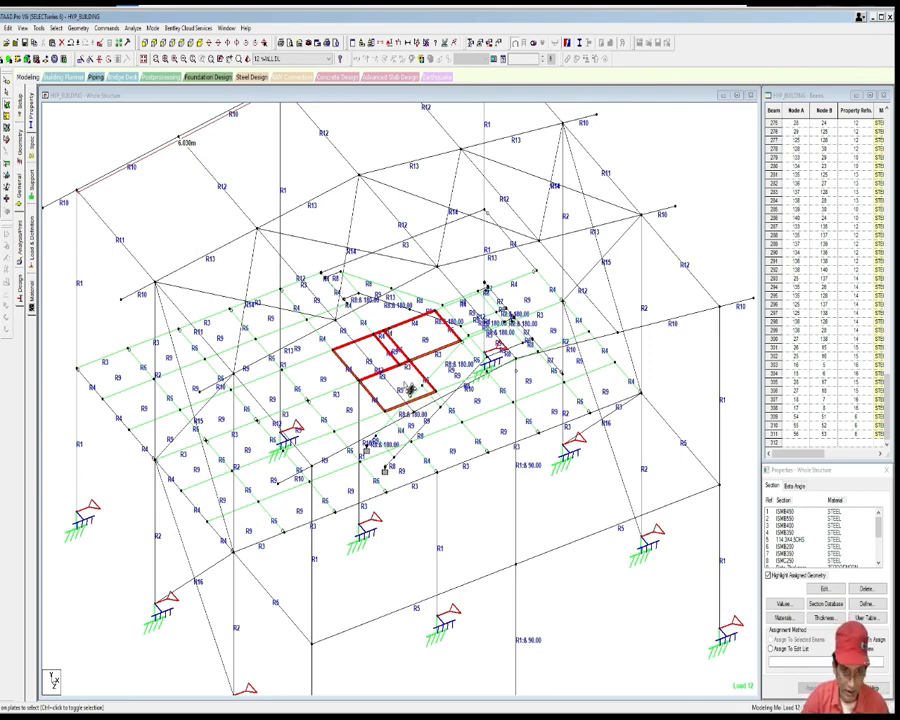
left_click(38, 27)
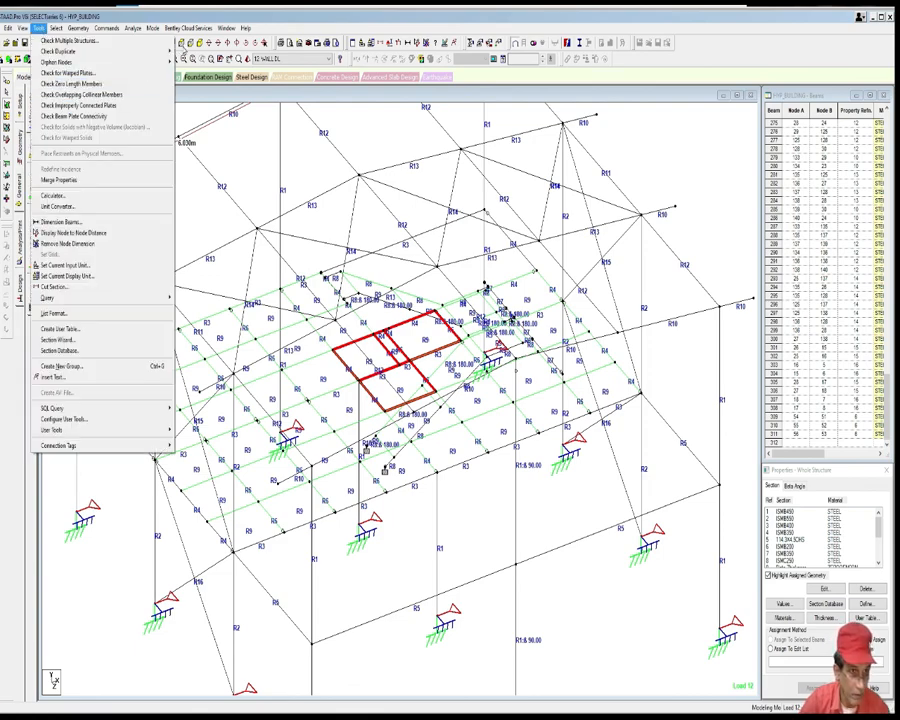
left_click(367, 212)
middle_click_drag(368, 212, 374, 220)
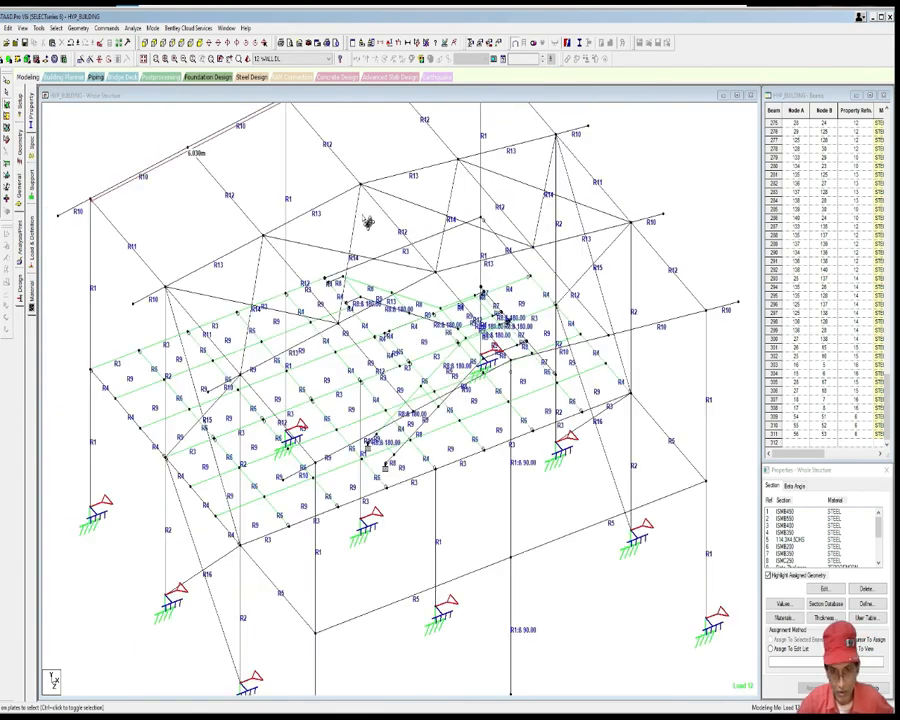
middle_click_drag(539, 199, 546, 190)
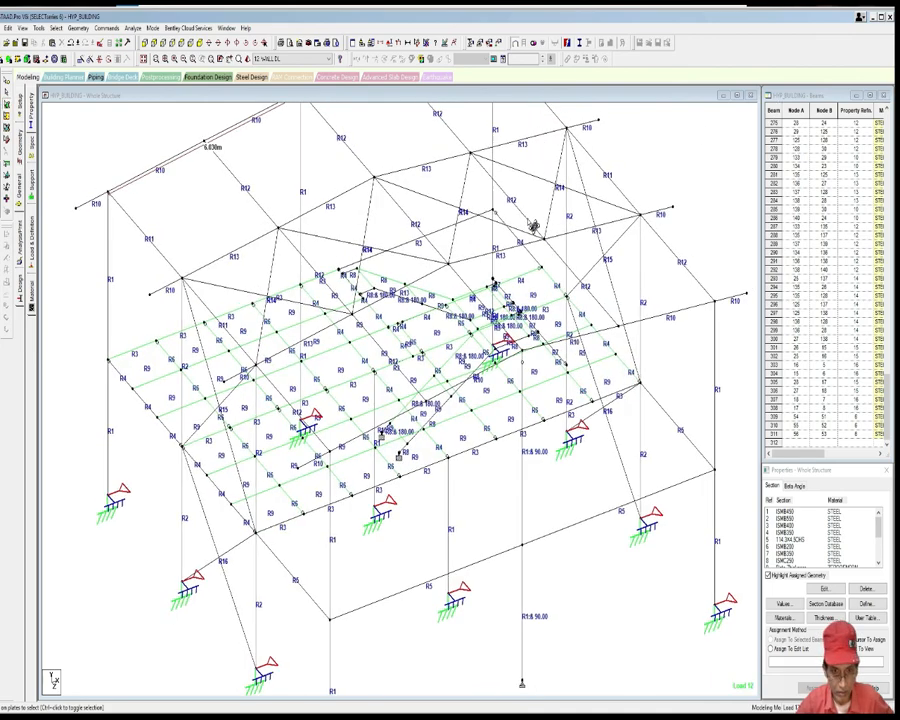
middle_click_drag(474, 256, 508, 263)
middle_click_drag(171, 296, 166, 315)
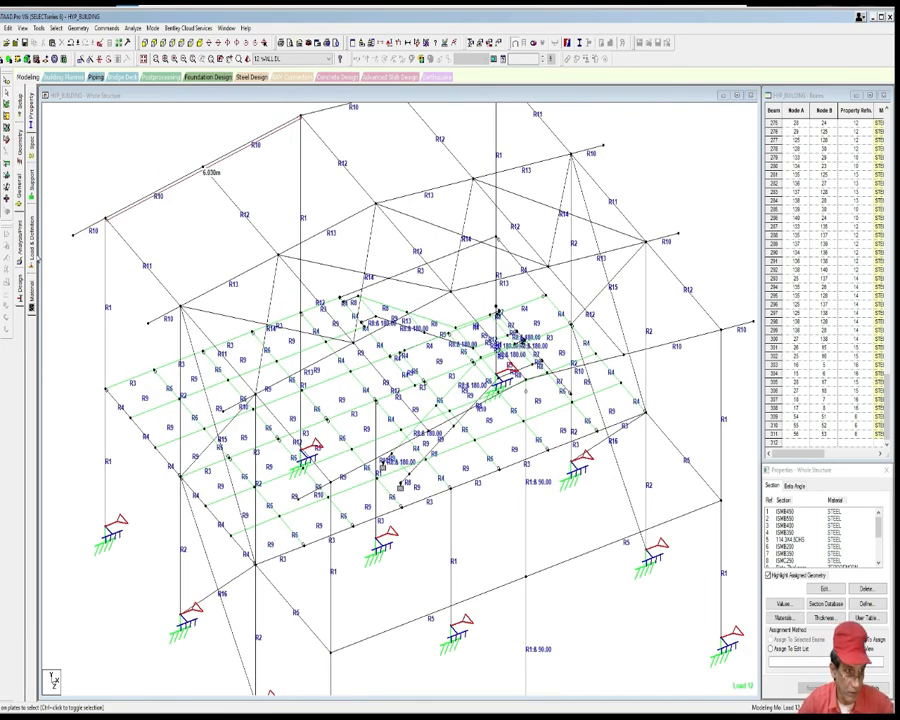
Step: Add a selfweight load in the Y direction with factor -1.15 to load case 11, DEAD FLOOR LOAD
left_click(31, 233)
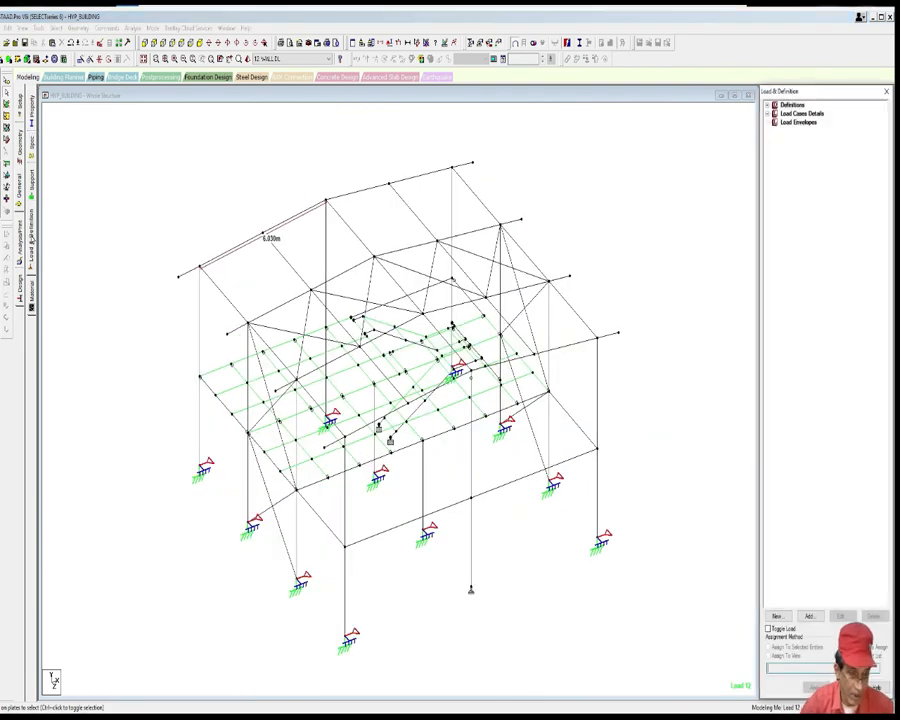
left_click(768, 114)
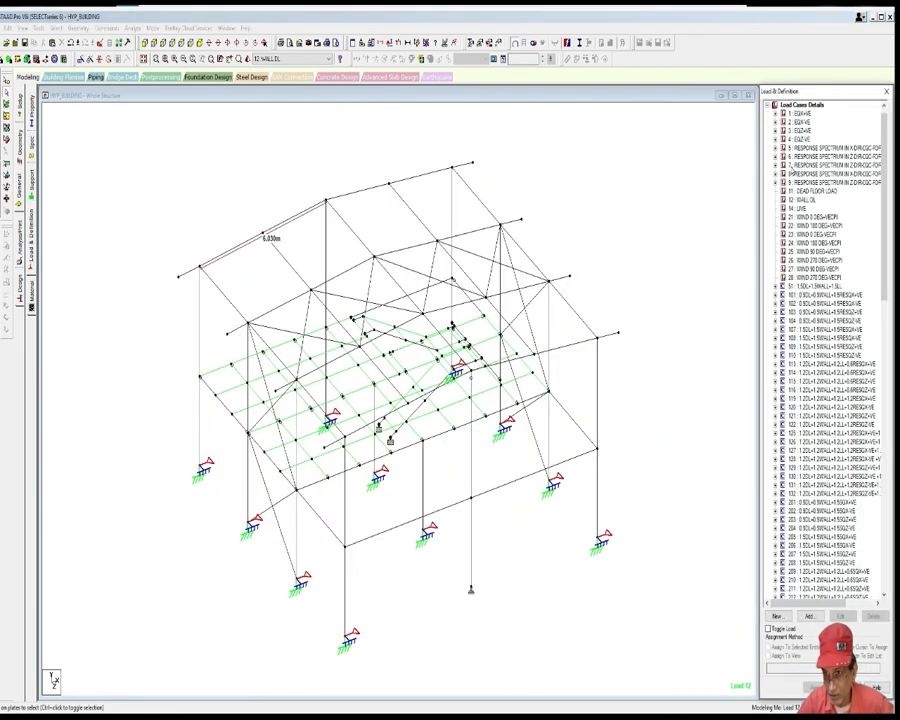
left_click(793, 191)
left_click(809, 616)
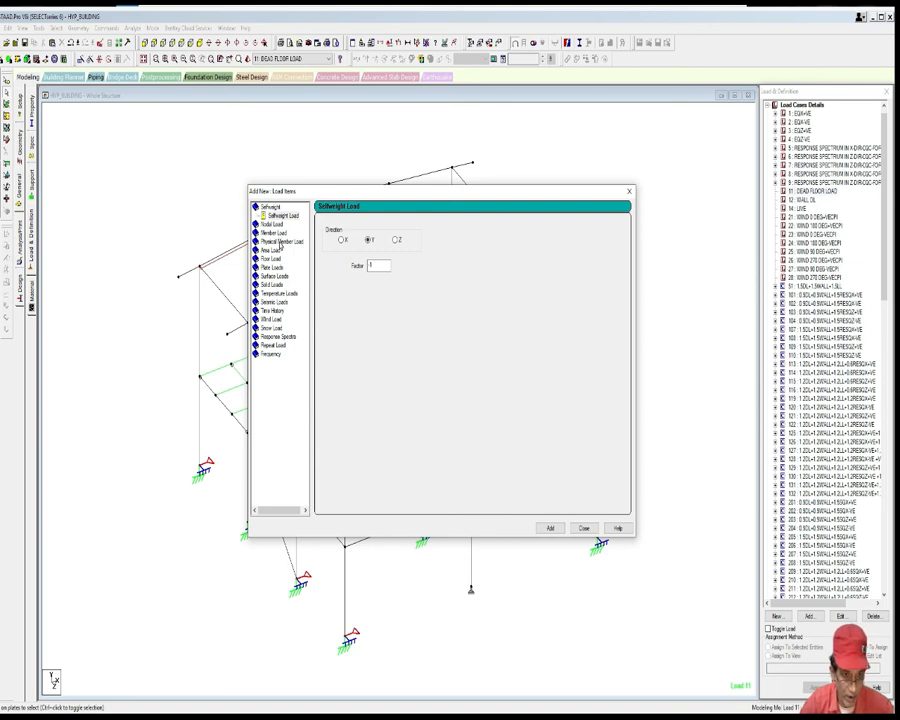
left_click(281, 218)
left_click(373, 265)
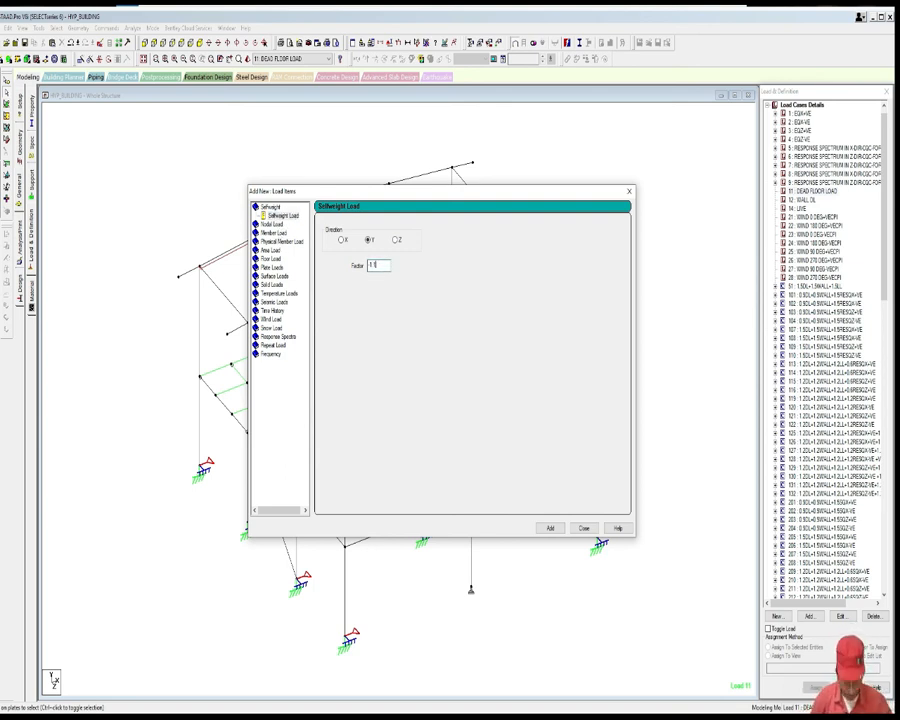
left_click(550, 528)
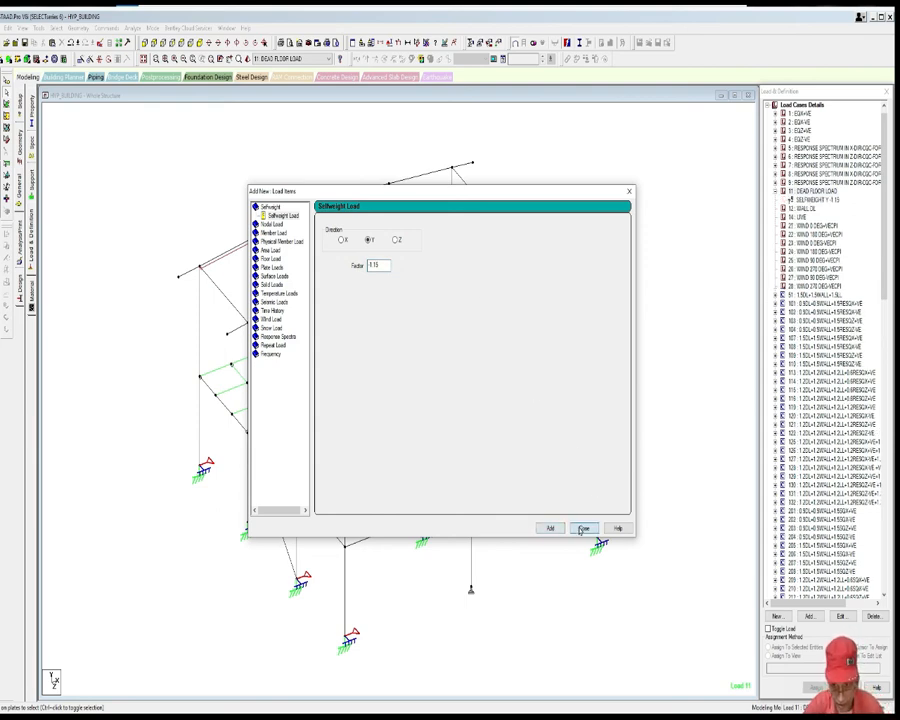
left_click(583, 528)
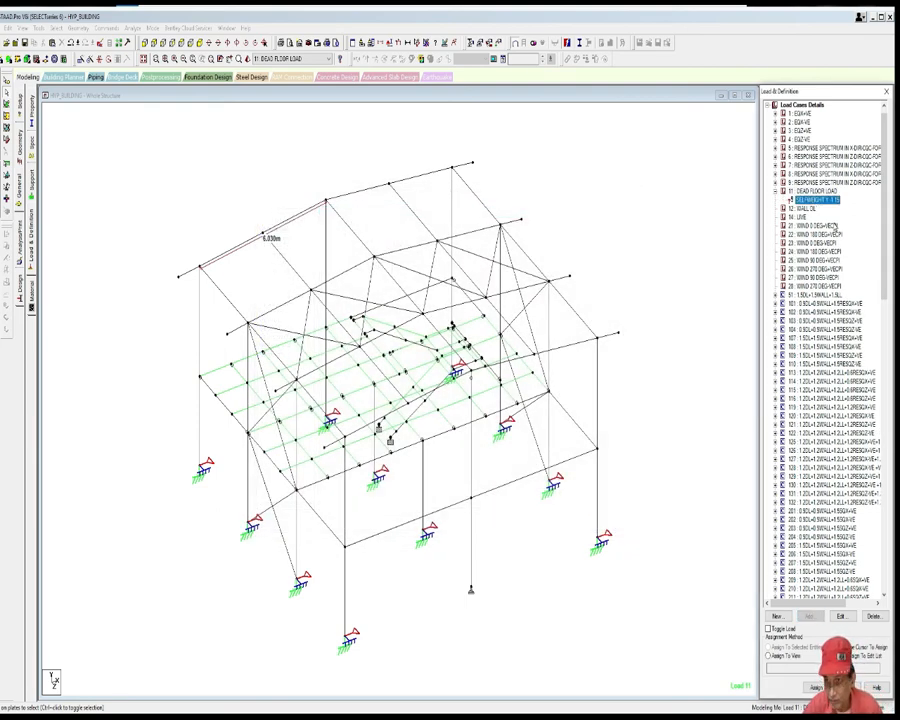
Step: Assign the dead floor load case's Y selfweight to the whole view and confirm the assignment
left_click_drag(850, 92, 736, 78)
left_click(647, 638)
left_click(695, 670)
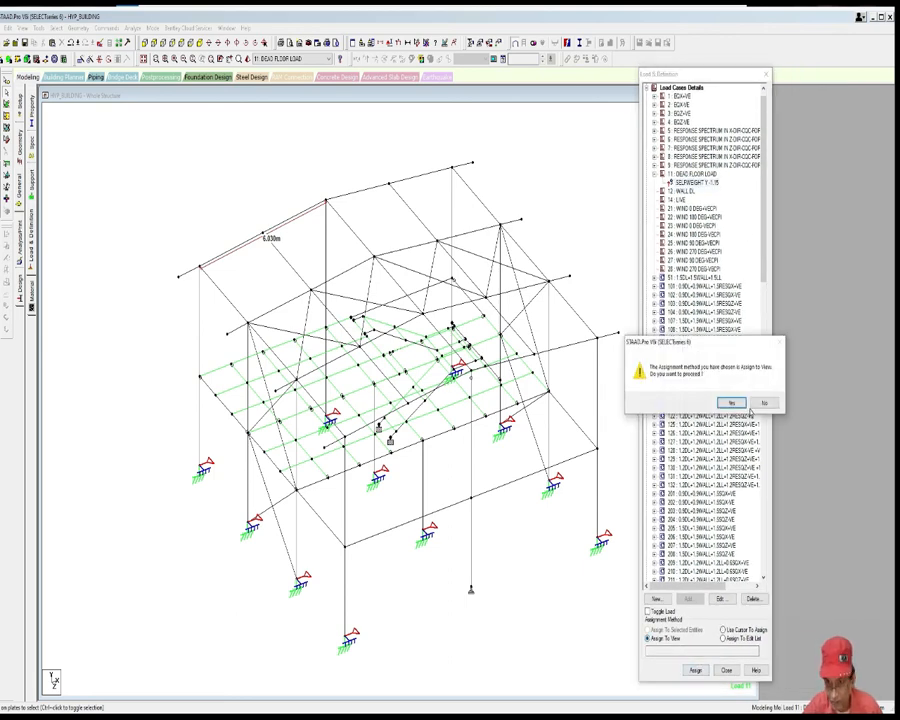
left_click(731, 403)
scroll(600, 225, "up", 2)
middle_click_drag(568, 246, 571, 255)
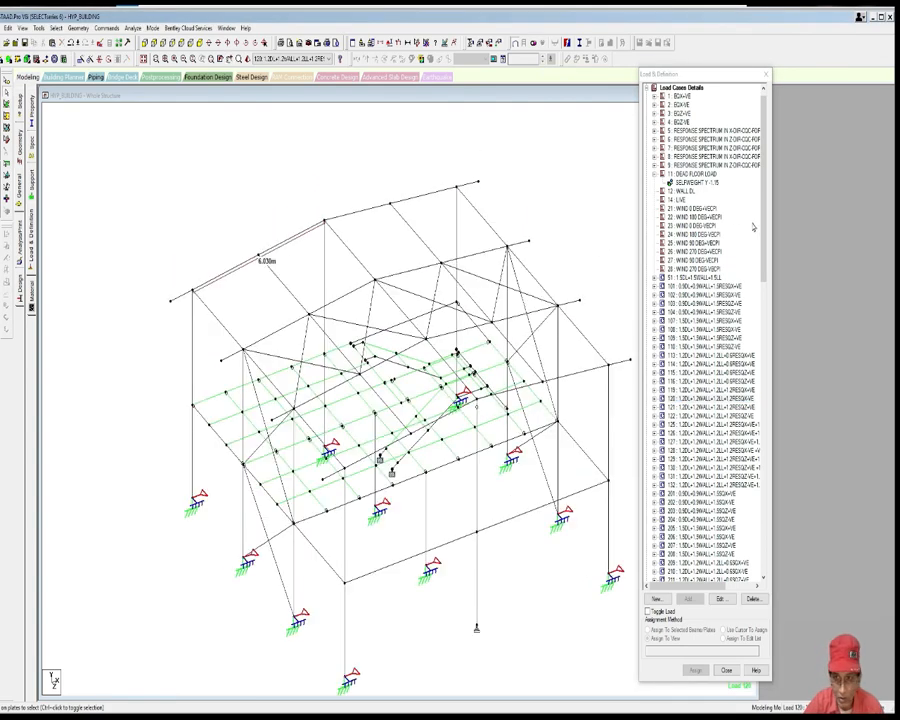
Step: Add a selfweight item in the X direction with factor 1.15 to reference load R1, DEADFLOORLOAD
left_click_drag(763, 232, 766, 181)
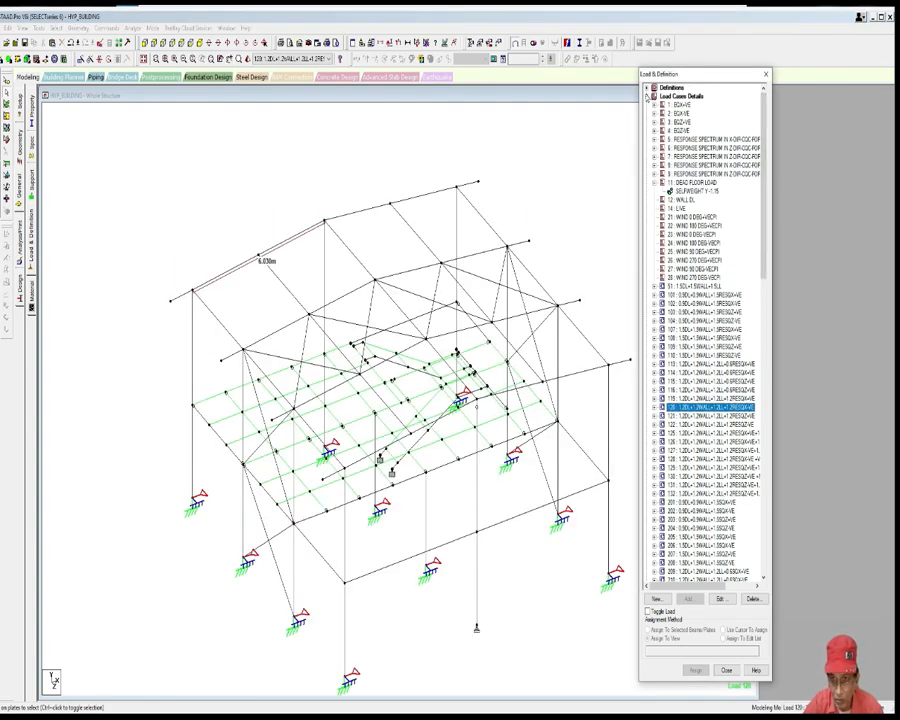
left_click(647, 88)
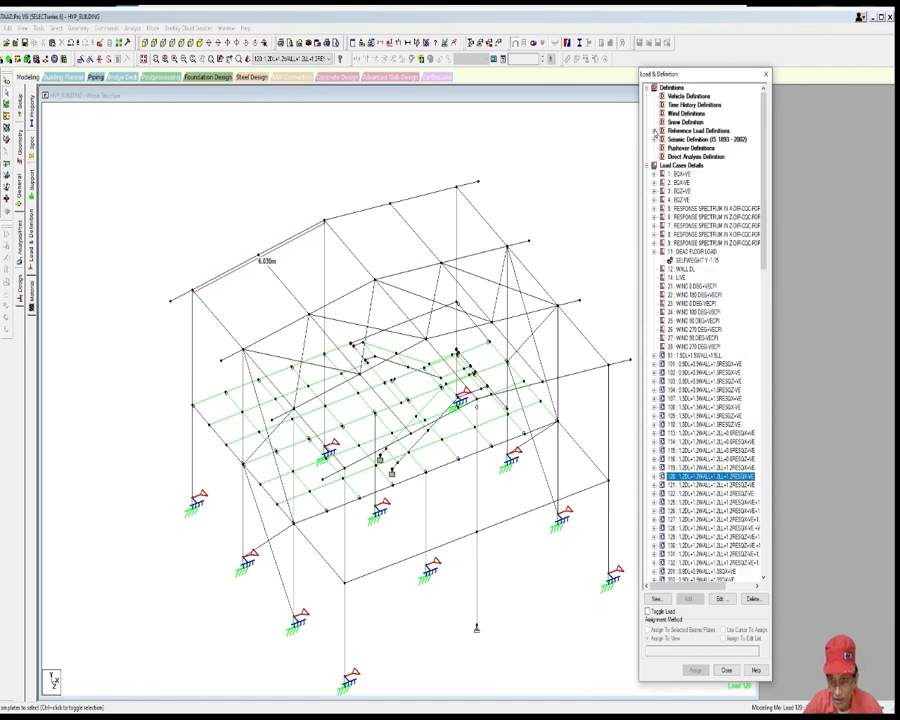
left_click(655, 131)
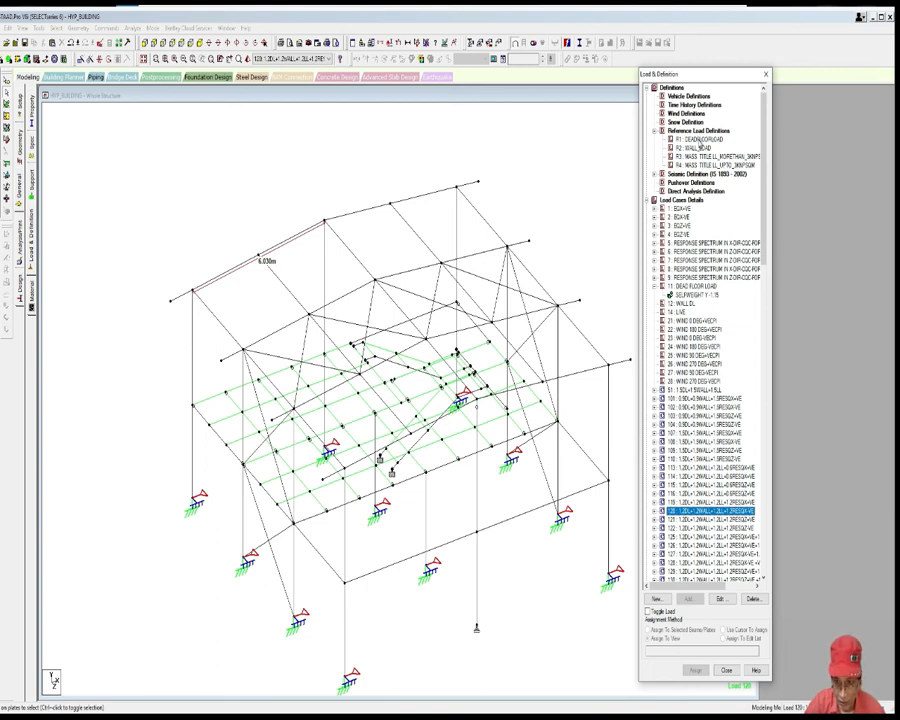
left_click(700, 147)
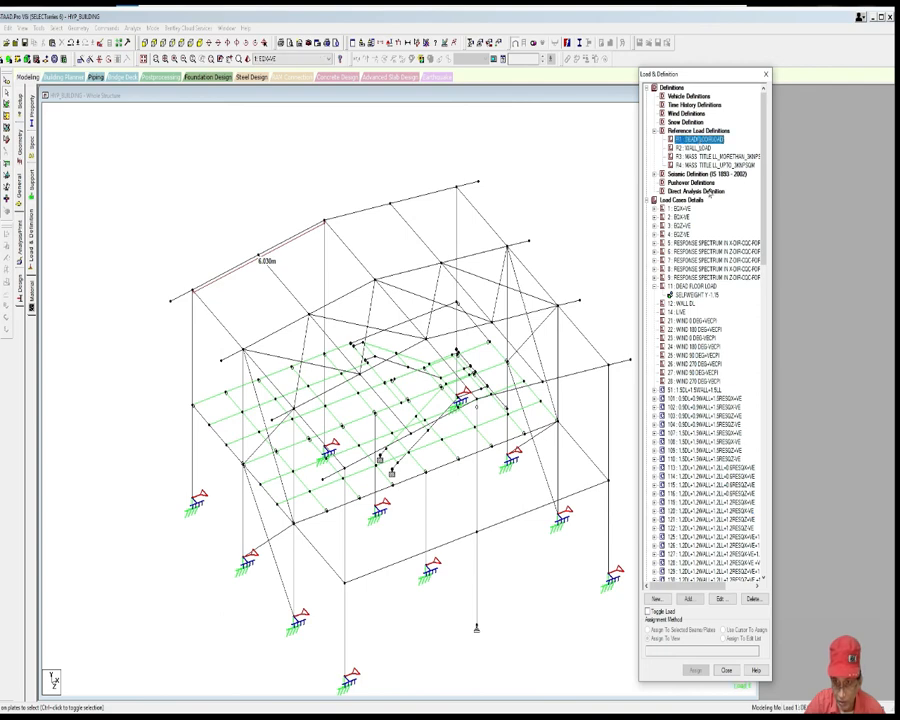
left_click(688, 598)
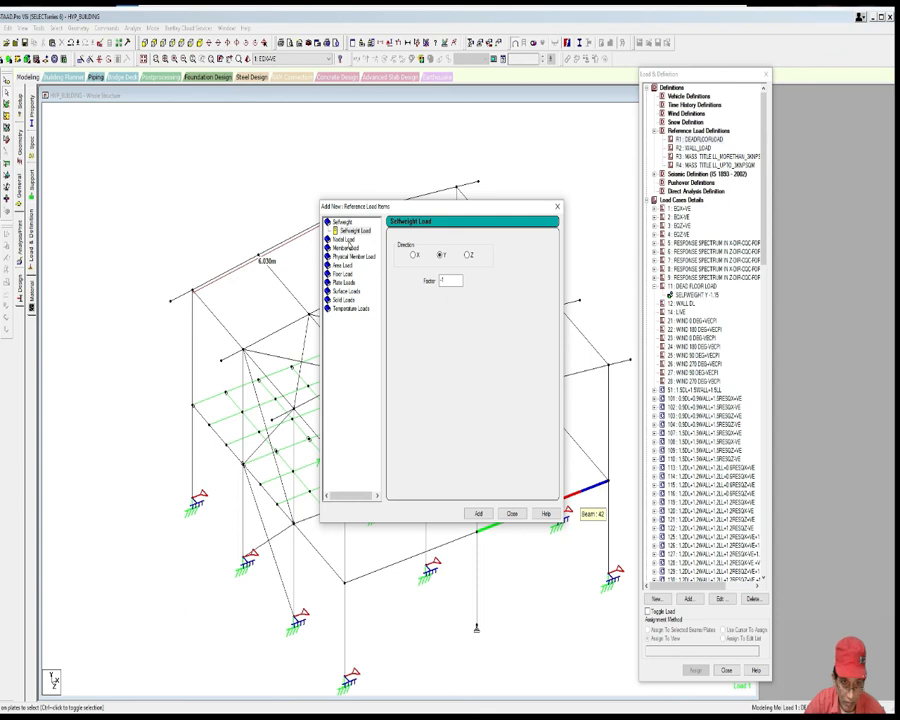
double_click(441, 282)
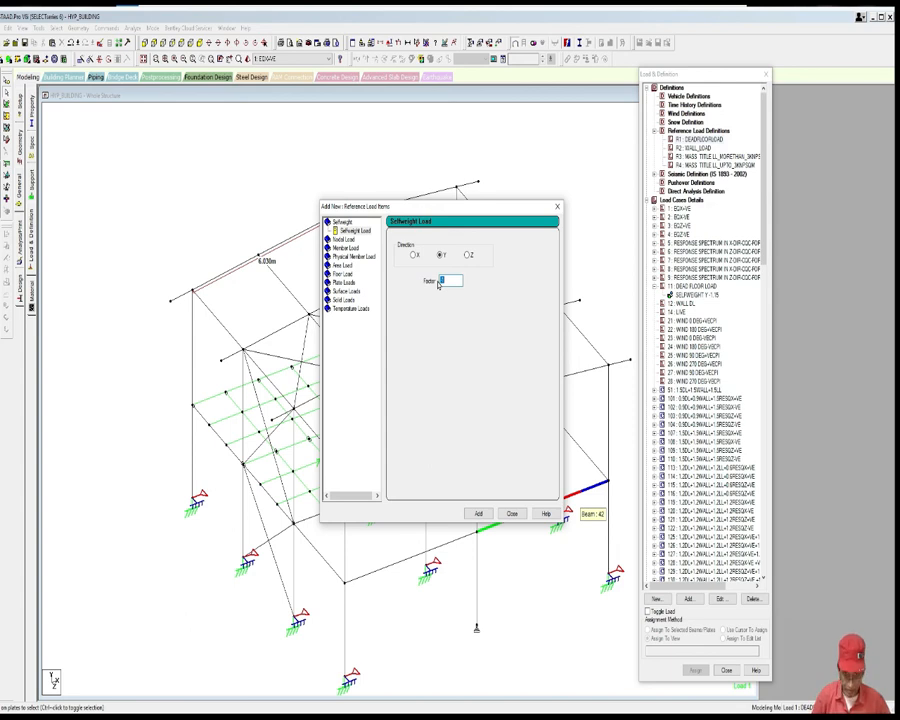
type("15")
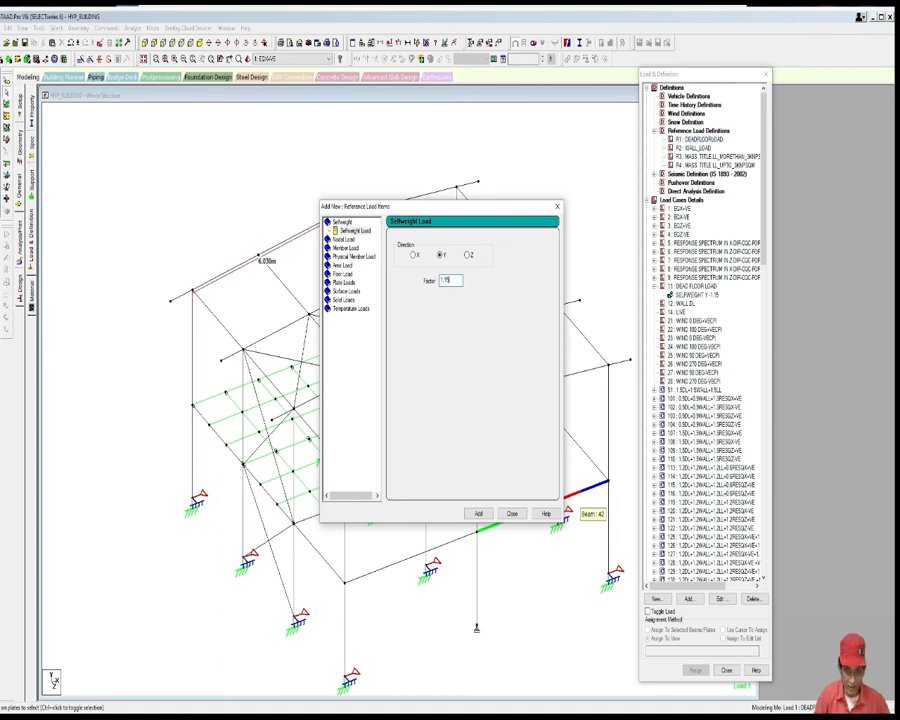
left_click(414, 254)
left_click(478, 513)
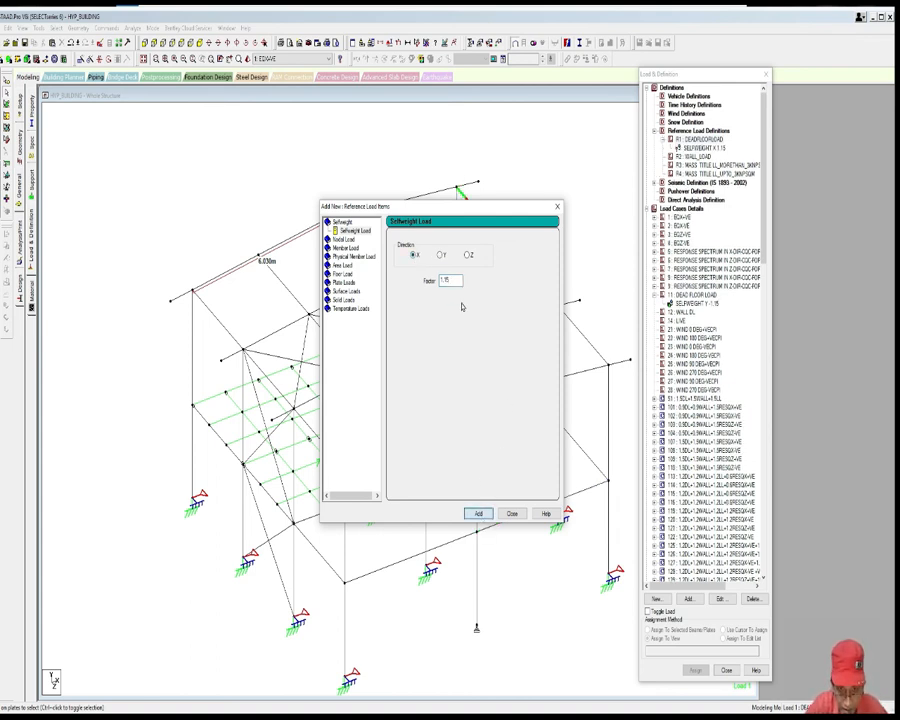
Step: Add selfweight items in the Y and Z directions with factor 1.15 to reference load R1
left_click(441, 254)
left_click(478, 513)
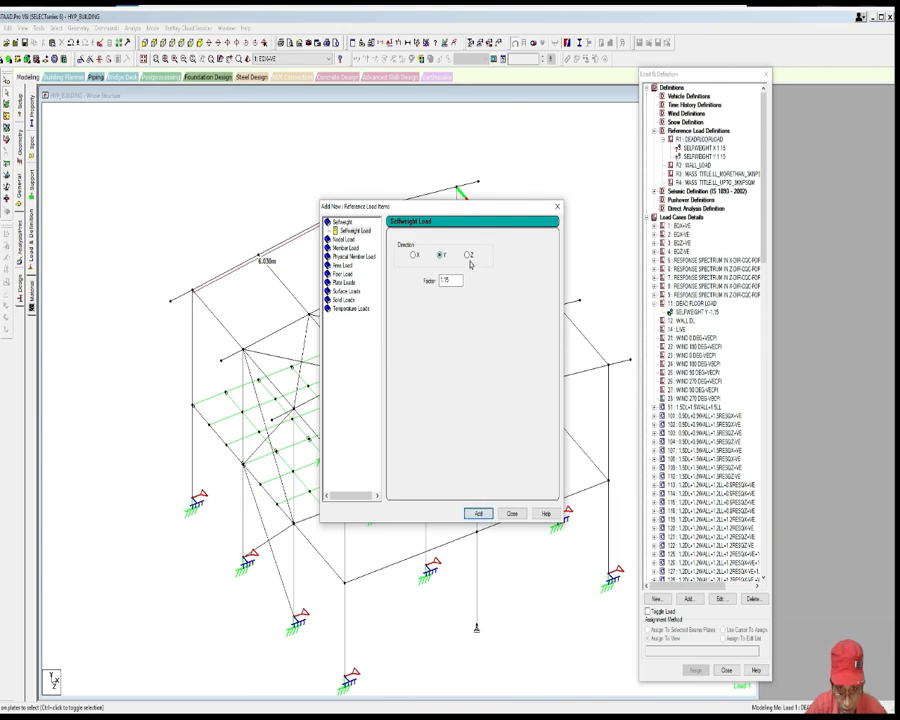
left_click(468, 254)
left_click(478, 513)
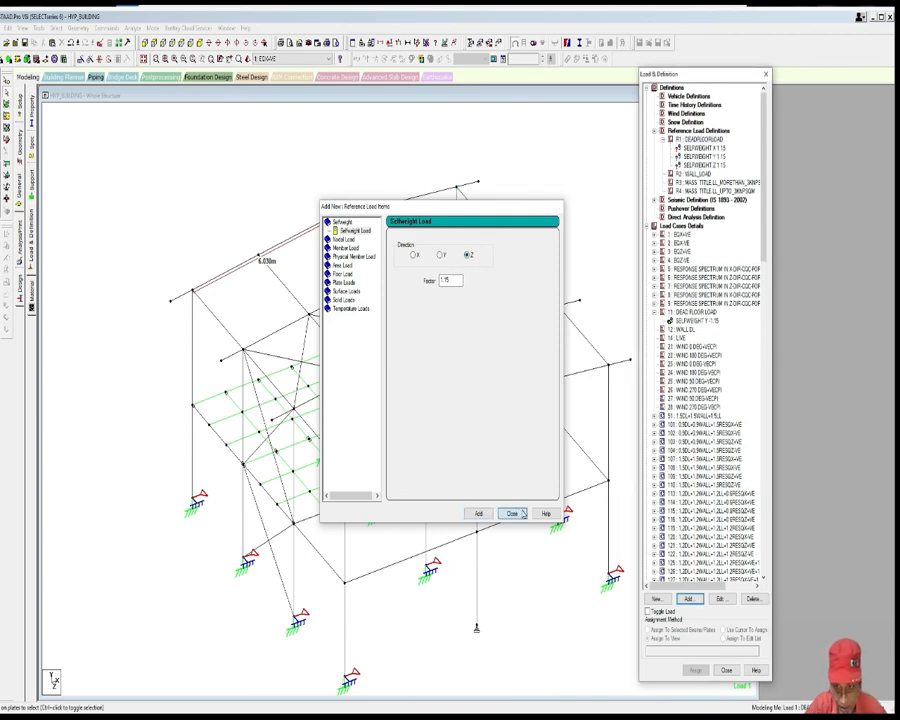
left_click(512, 513)
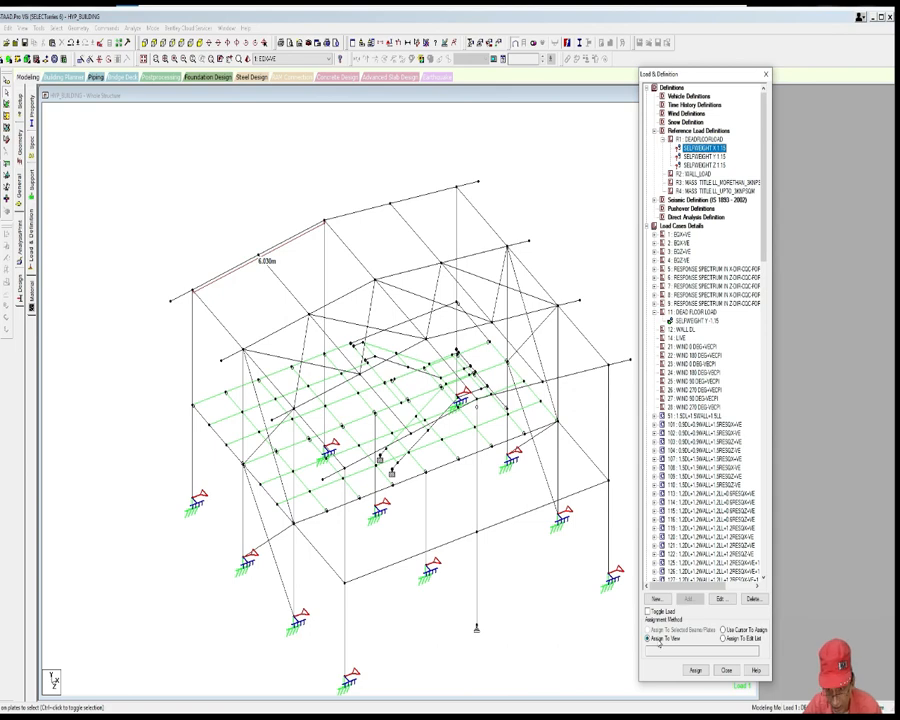
Step: Assign the X, Y and Z selfweight items of reference load R1 to the whole view
left_click(695, 669)
left_click(732, 402)
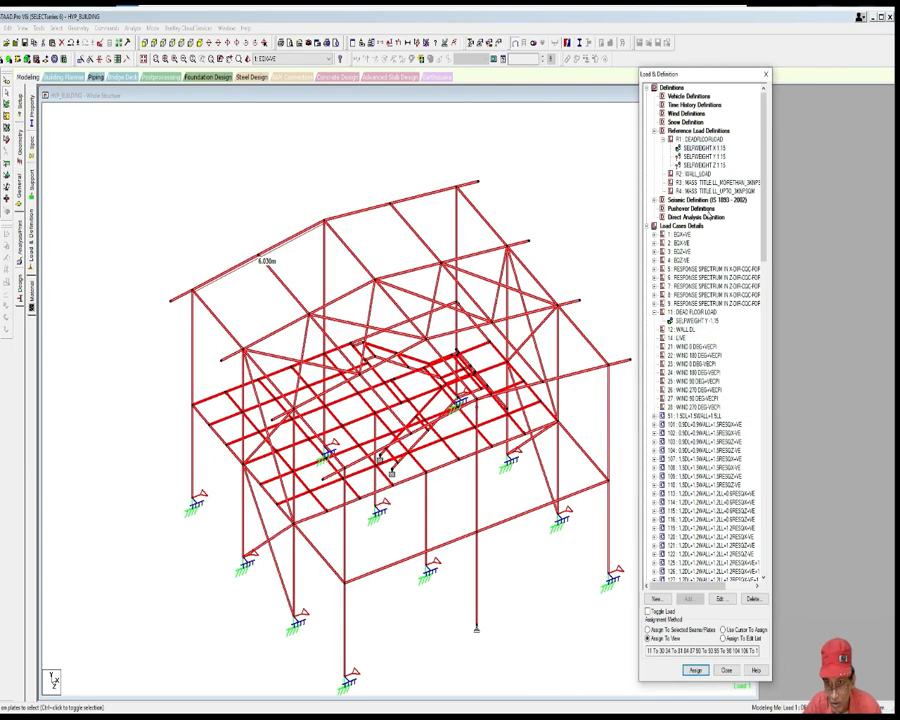
left_click(695, 669)
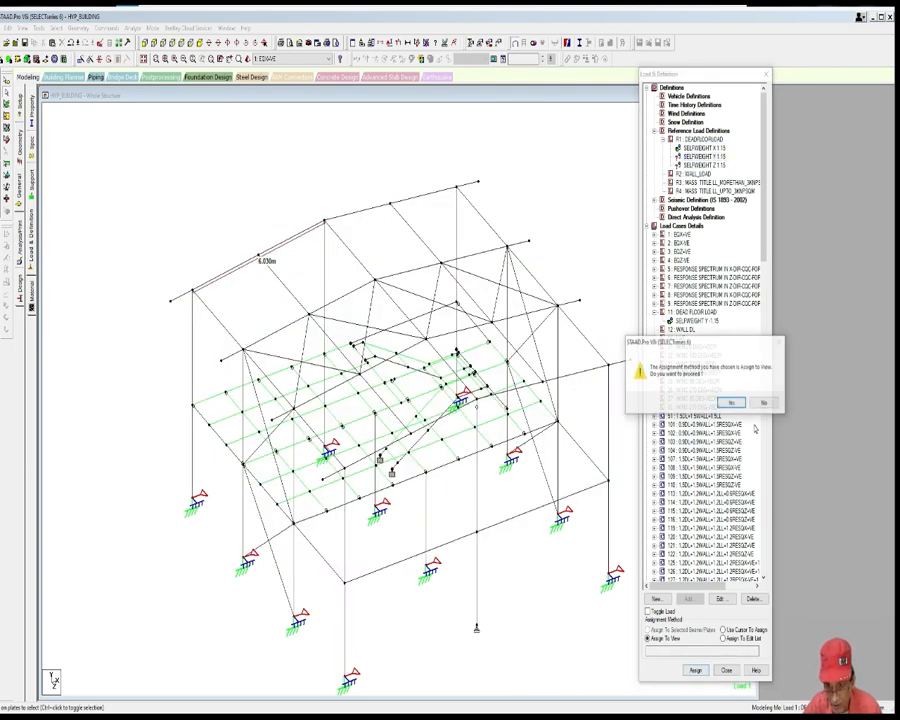
left_click(731, 400)
left_click(703, 160)
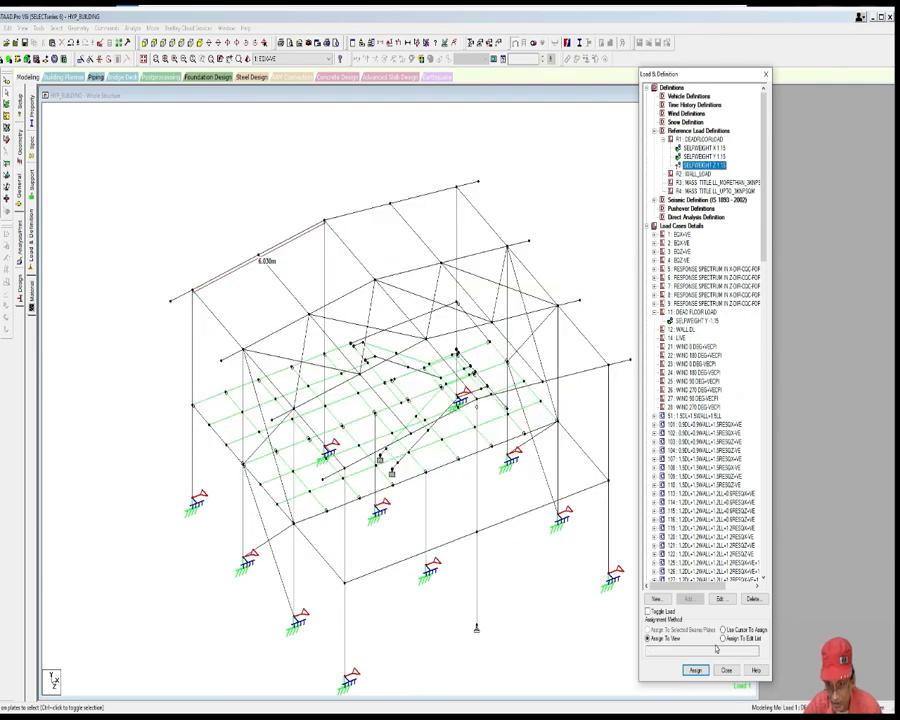
left_click(695, 669)
left_click(732, 402)
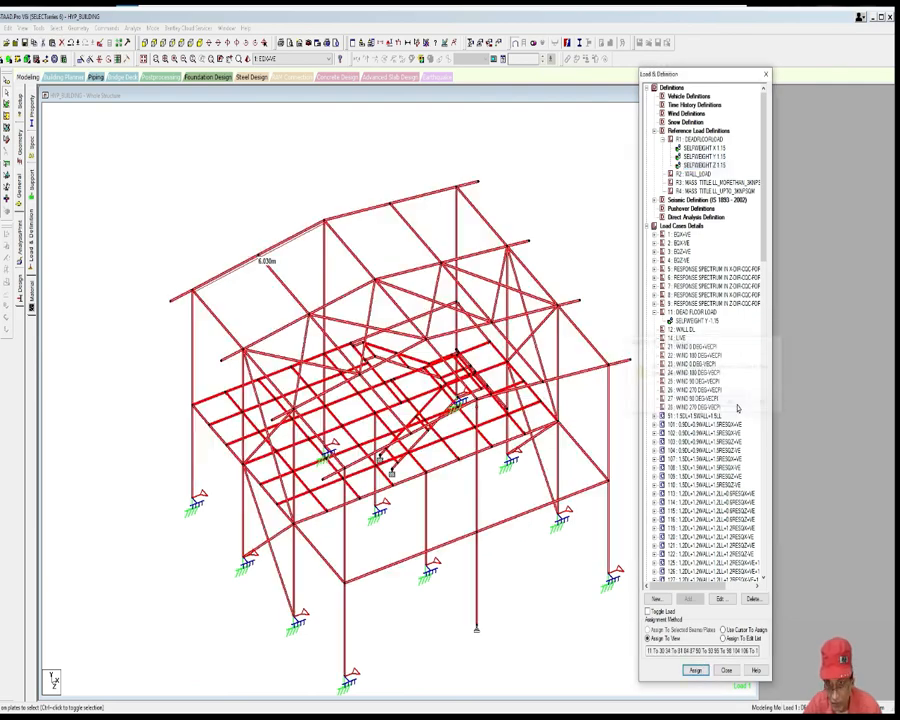
scroll(602, 333, "down", 3)
scroll(599, 331, "up", 1)
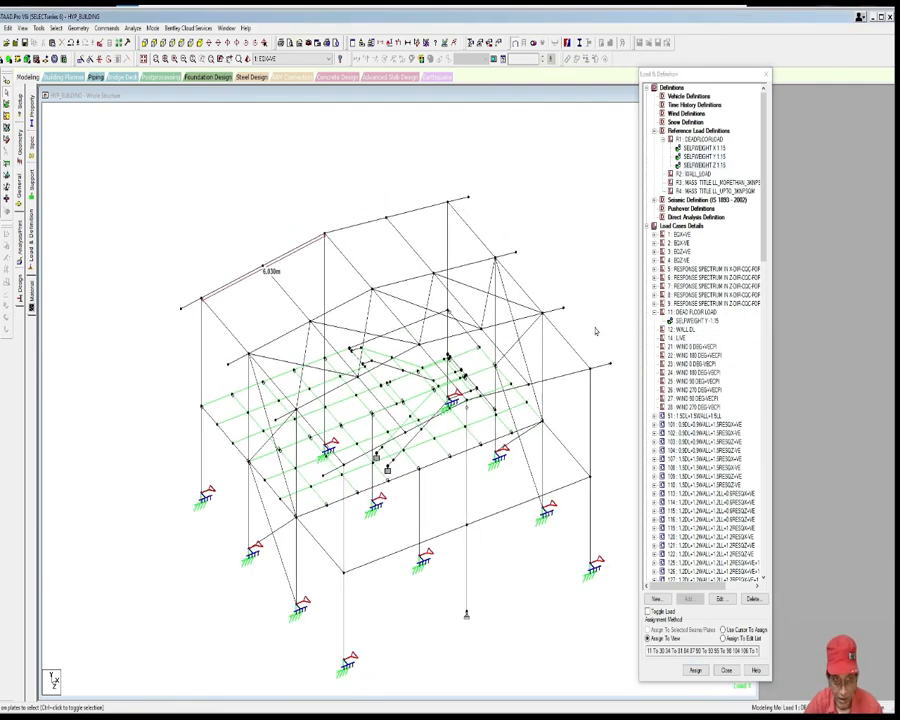
Step: Run the analysis despite the empty load cases, review the run log, and close it while staying in modeling mode
left_click(133, 28)
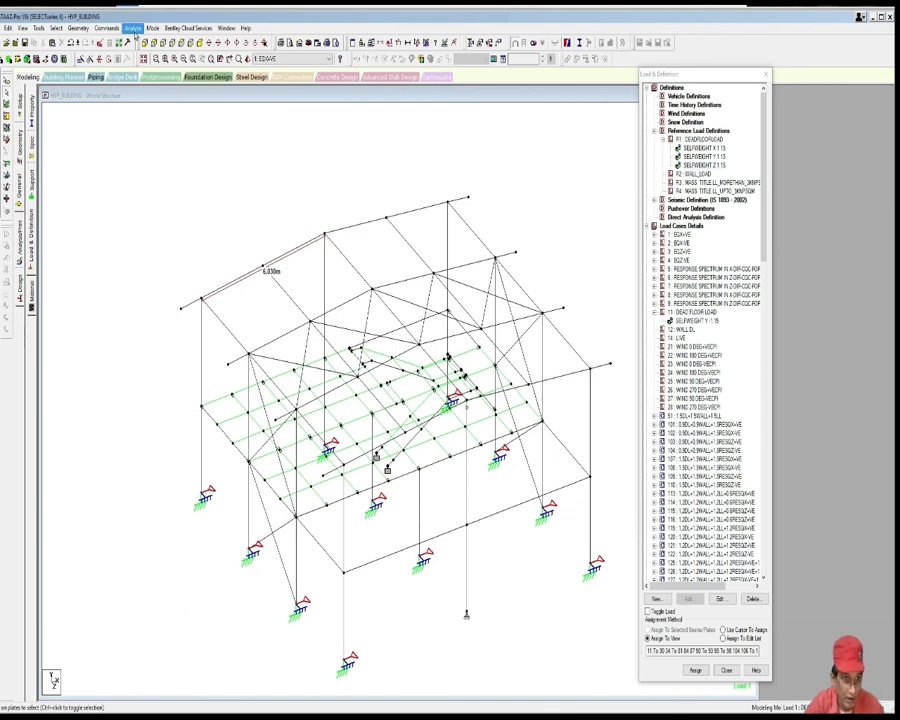
left_click(138, 40)
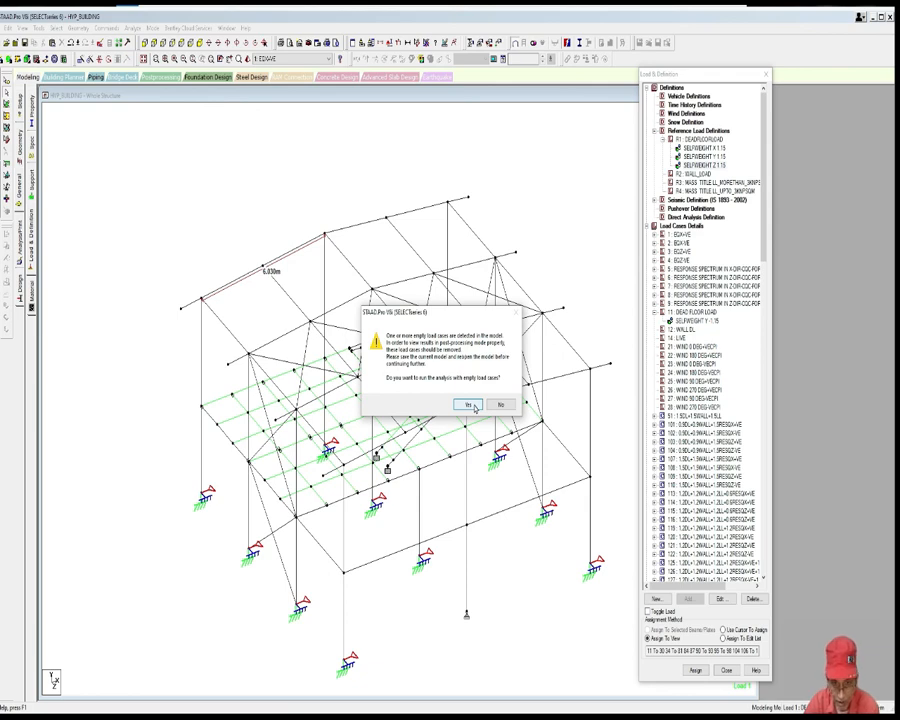
left_click(470, 405)
left_click(395, 379)
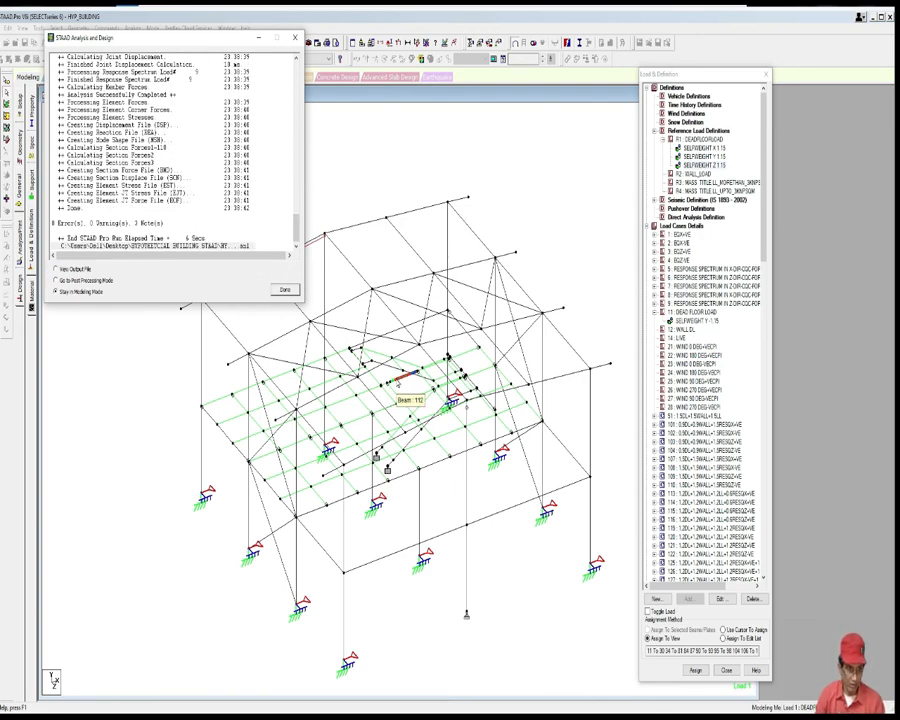
left_click_drag(214, 42, 467, 190)
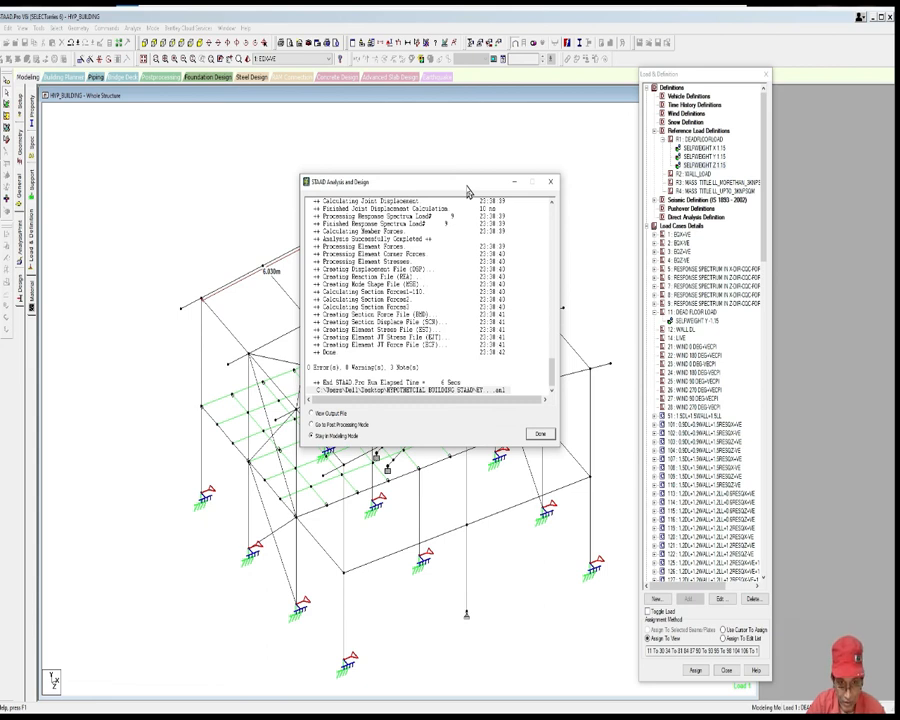
left_click_drag(467, 190, 473, 199)
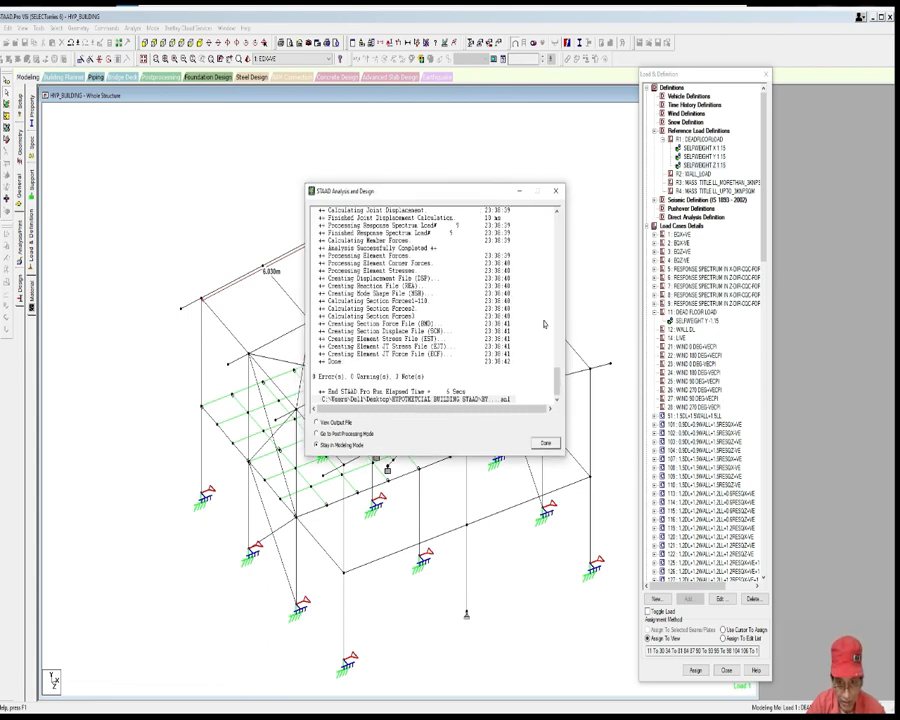
left_click(545, 445)
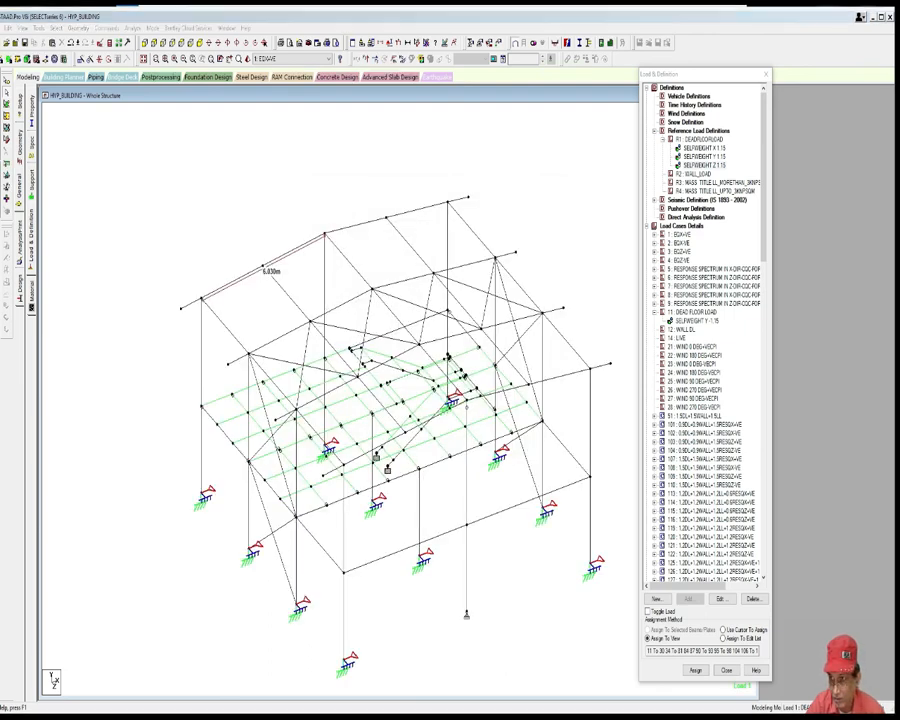